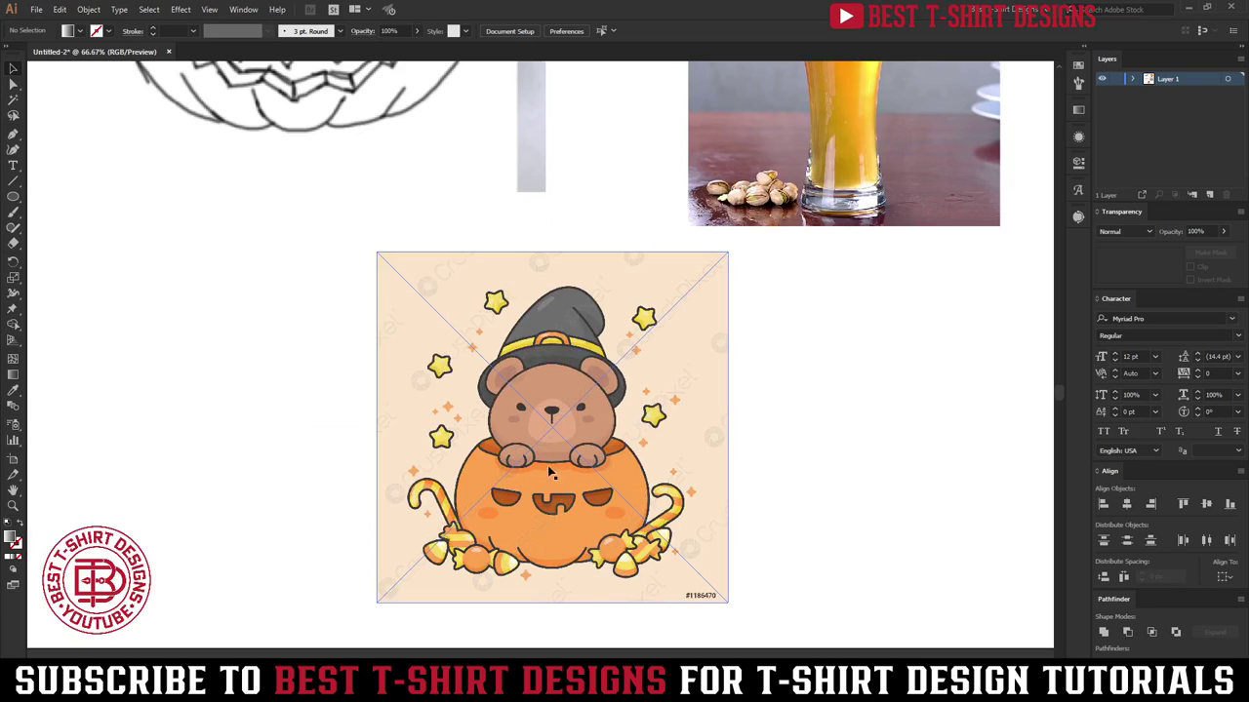
Step: Move the bear-in-pumpkin reference image to the artboard's lower right corner
{"action": "key", "text": "ctrl+minus"}
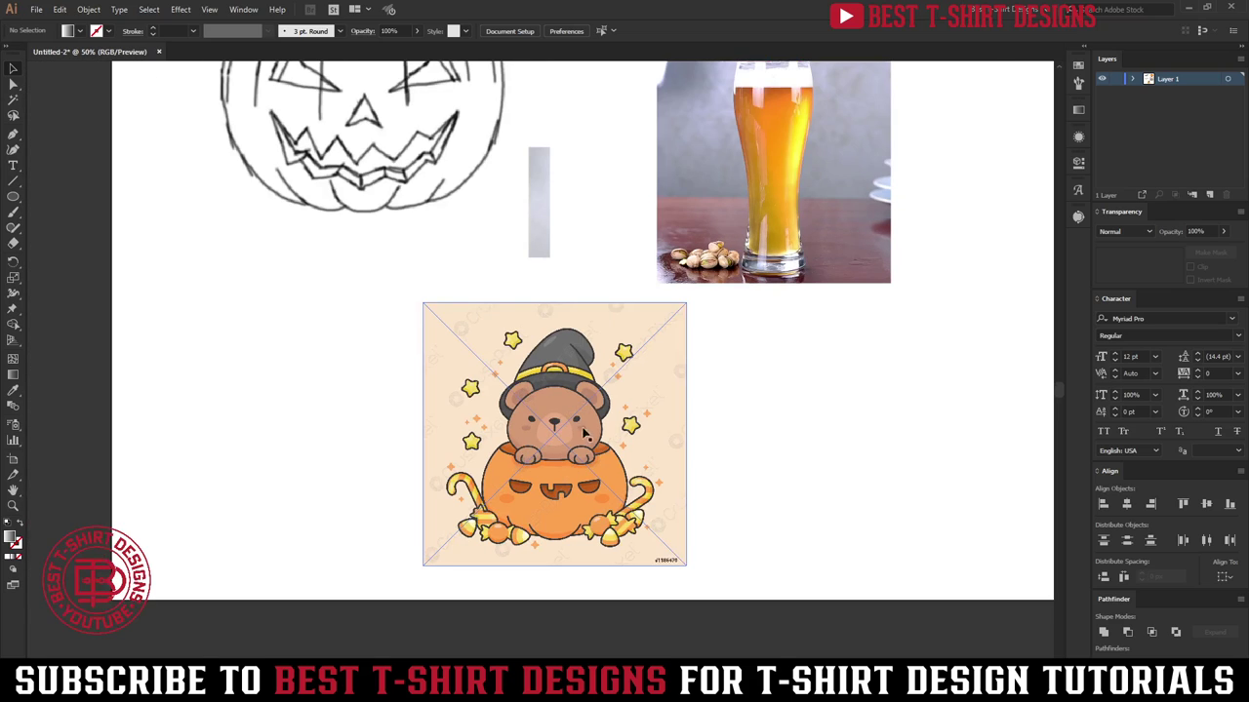
{"action": "key", "text": "ctrl+minus"}
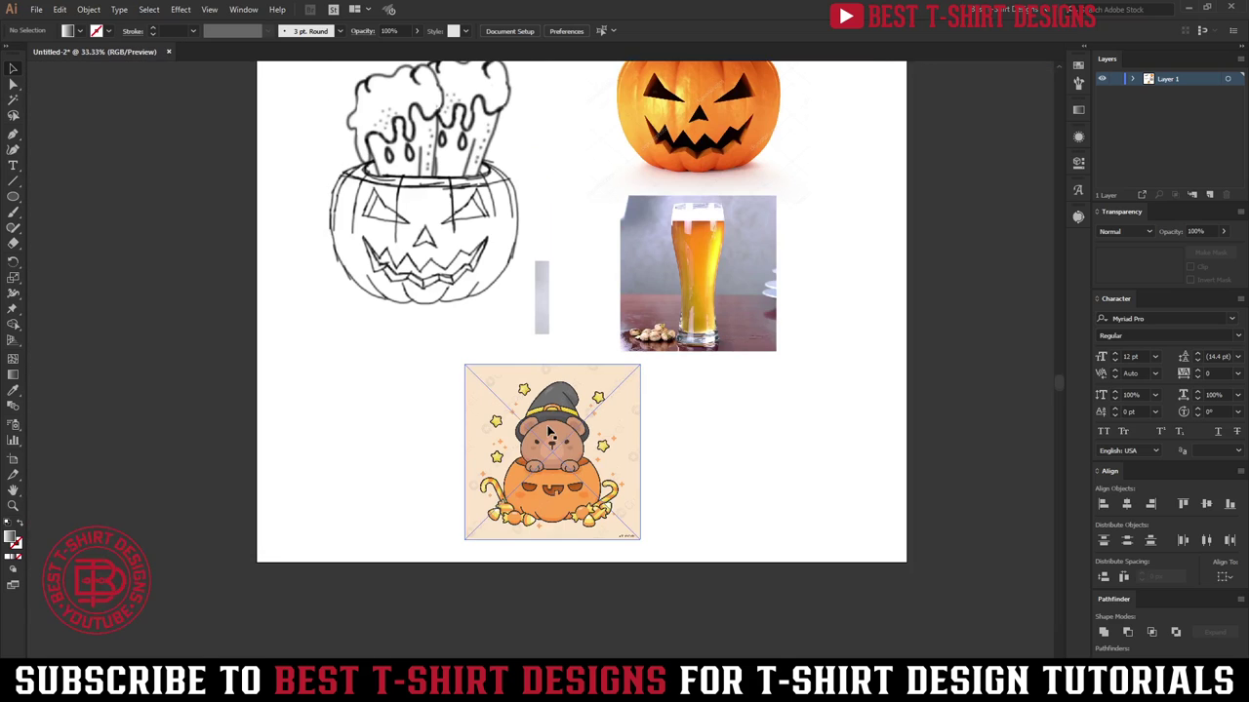
{"action": "left_click_drag", "start_coordinate": [564, 509], "coordinate": [794, 522]}
{"action": "left_click", "coordinate": [463, 423]}
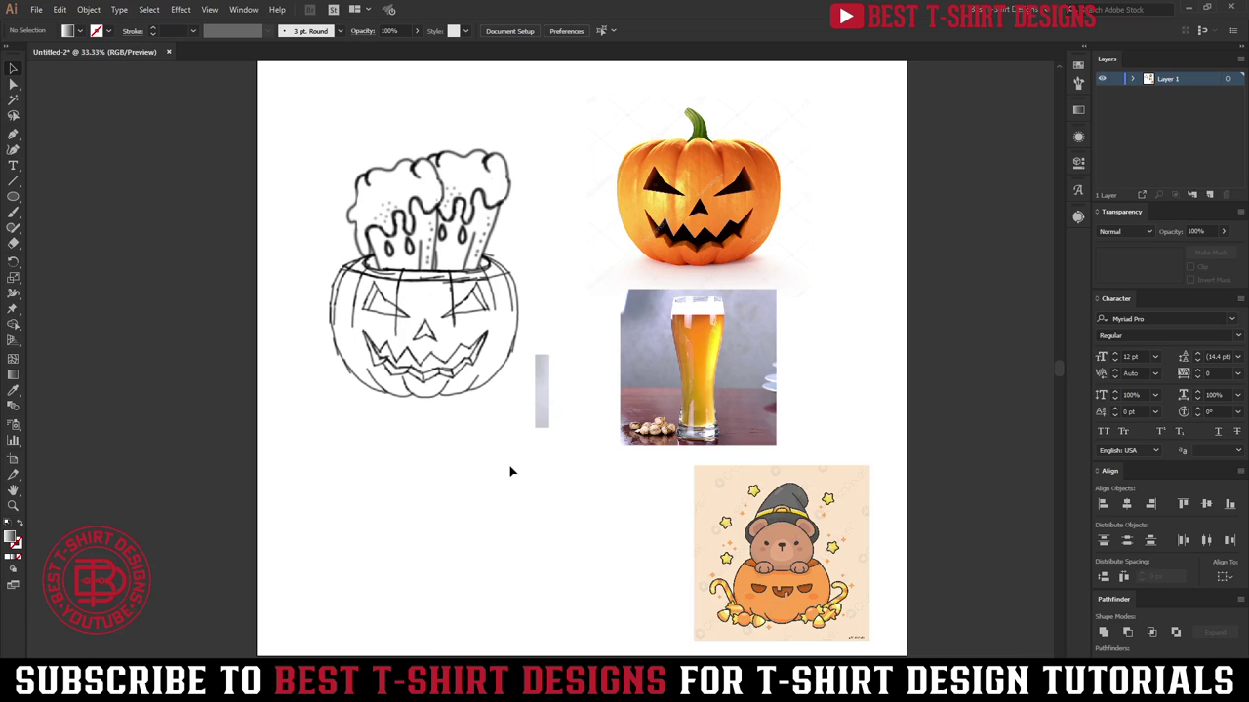
Step: Move the jack-o'-lantern photo into the empty space below the sketch
{"action": "left_click_drag", "start_coordinate": [688, 164], "coordinate": [386, 487]}
{"action": "left_click", "coordinate": [594, 536]}
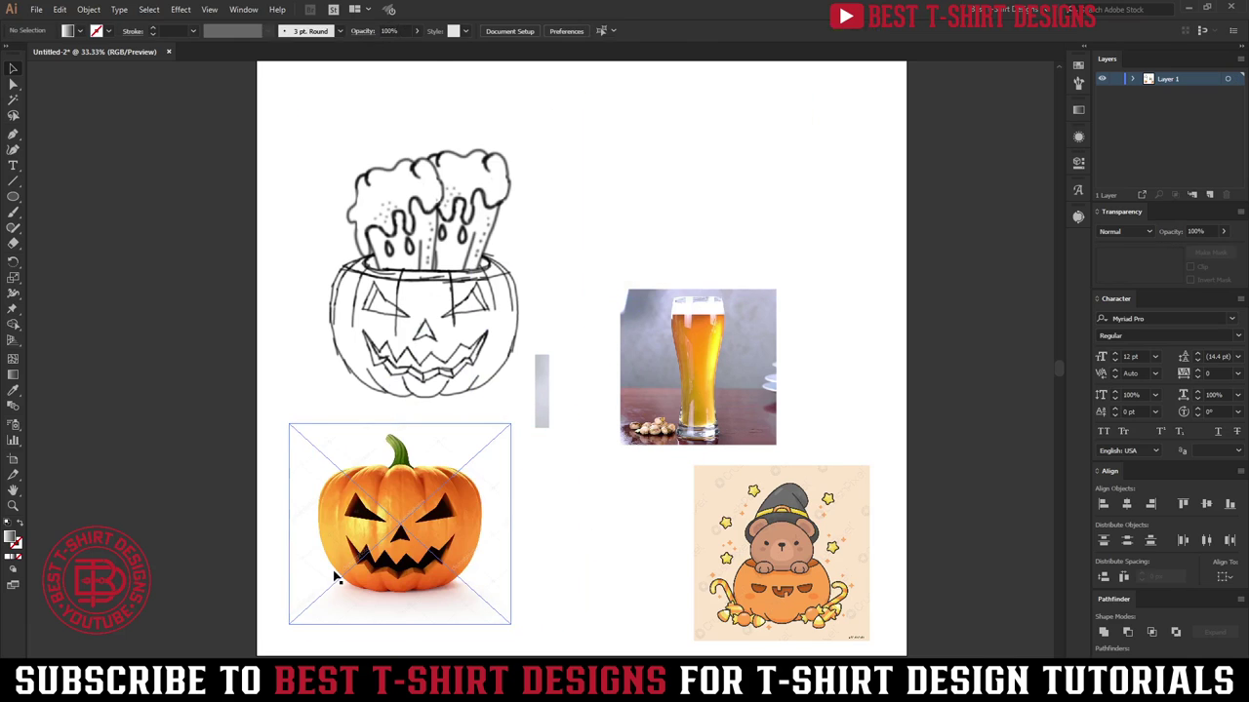
{"action": "scroll", "coordinate": [297, 582], "scroll_direction": "up", "scroll_amount": 2}
{"action": "scroll", "coordinate": [449, 504], "scroll_direction": "down", "scroll_amount": 2}
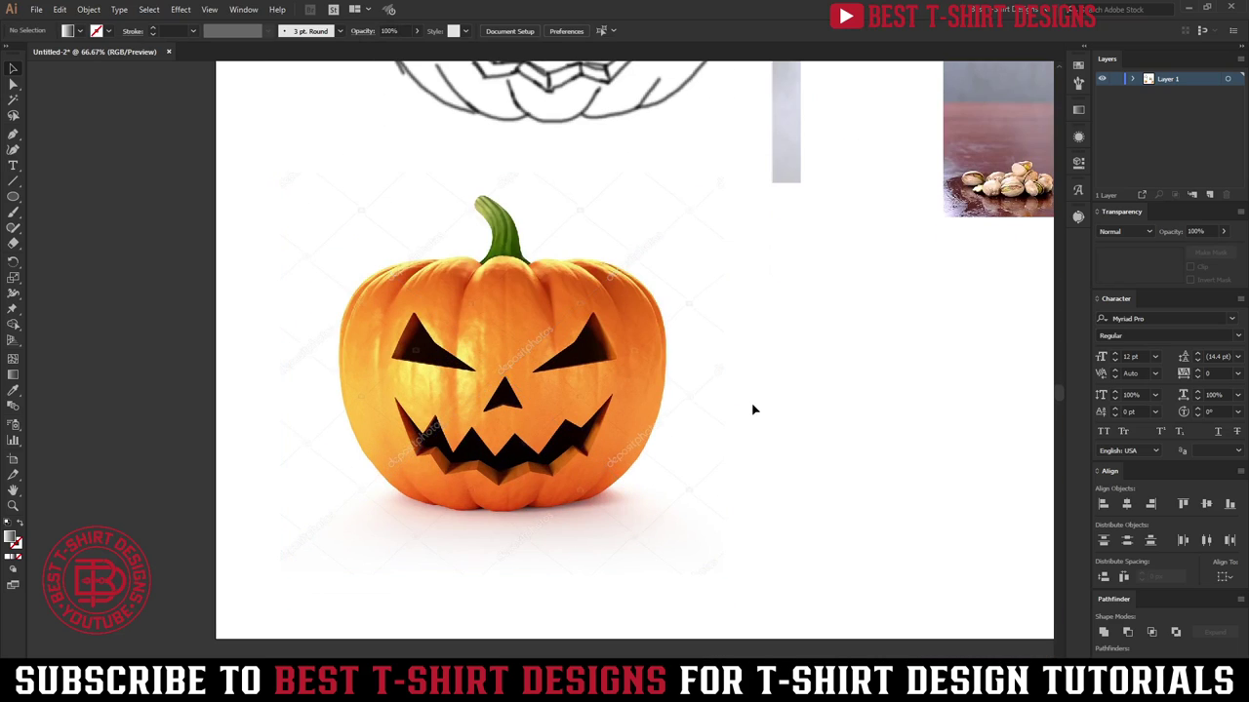
{"action": "scroll", "coordinate": [351, 449], "scroll_direction": "down", "scroll_amount": 3, "text": "alt"}
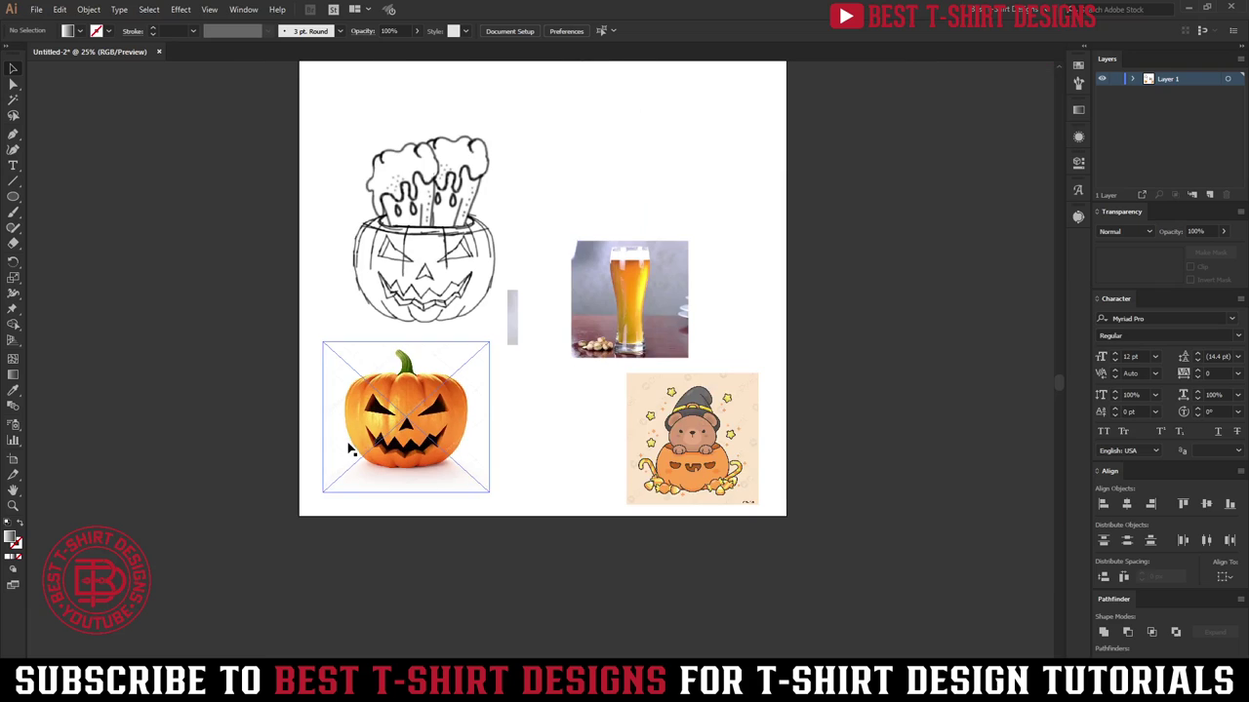
Step: Place the beer glass photo beside the pumpkin photo and shift the sketch up towards the artboard's upper centre
{"action": "scroll", "coordinate": [468, 414], "scroll_direction": "up", "scroll_amount": 1}
{"action": "left_click_drag", "start_coordinate": [597, 334], "coordinate": [507, 447]}
{"action": "left_click", "coordinate": [602, 330]}
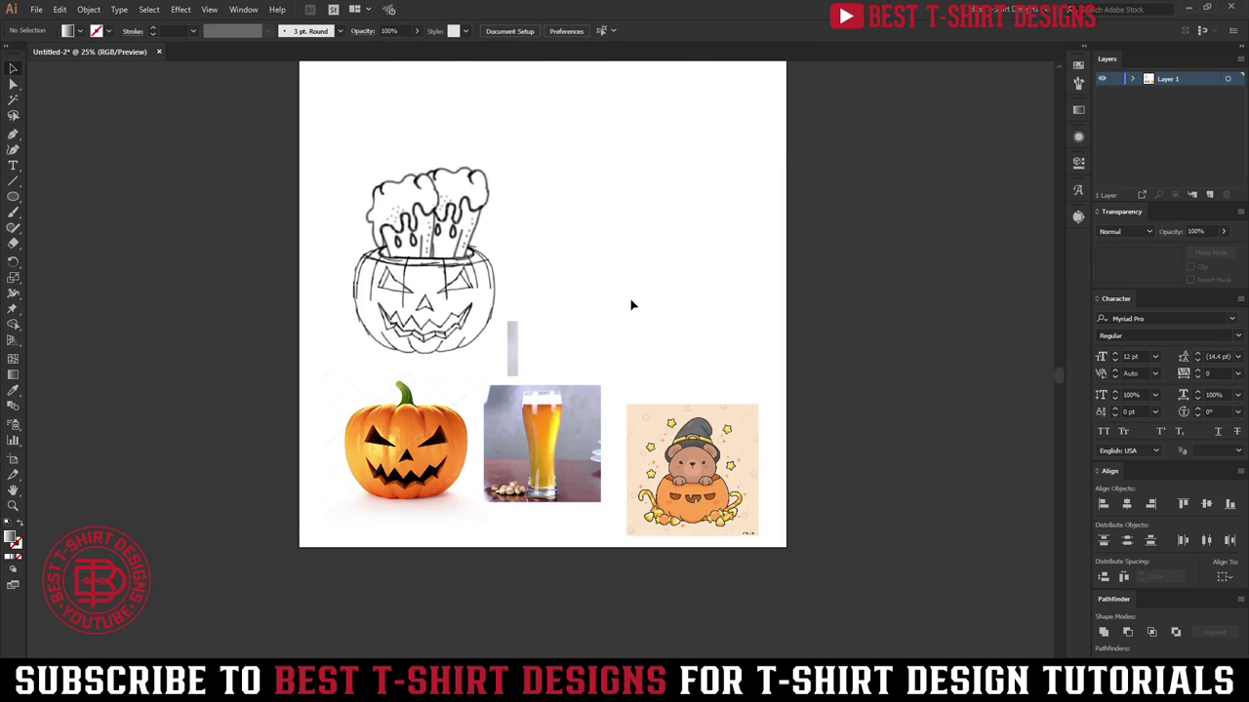
{"action": "left_click_drag", "start_coordinate": [467, 278], "coordinate": [534, 219]}
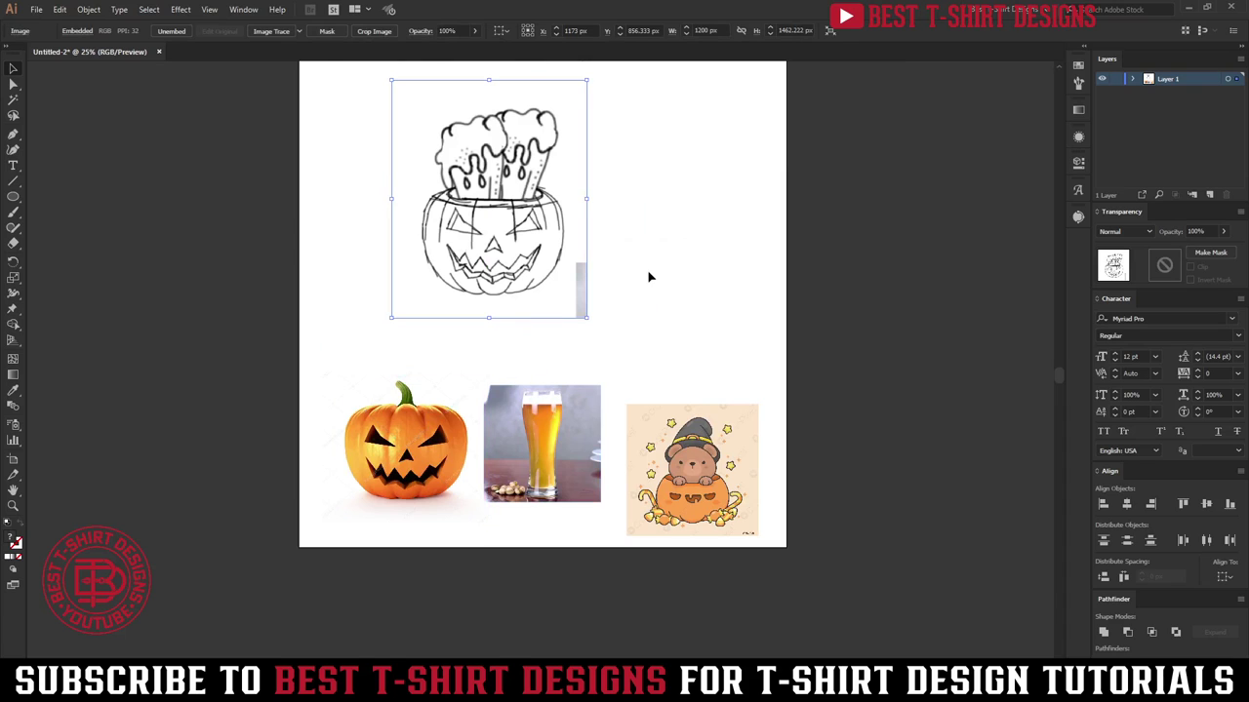
Step: Switch to the Photoshop sketch file and compare the drawing with the pumpkin photo layer and the beer glass reference
{"action": "left_click", "coordinate": [424, 608]}
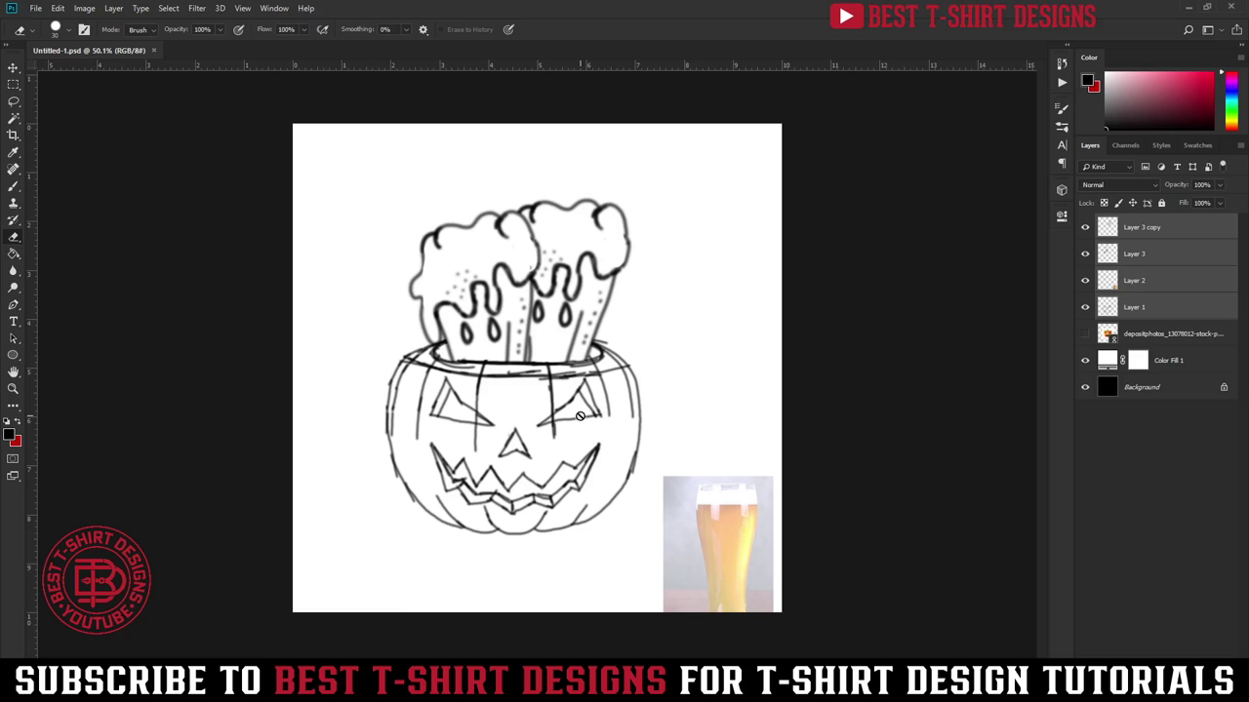
{"action": "left_click", "coordinate": [1084, 334]}
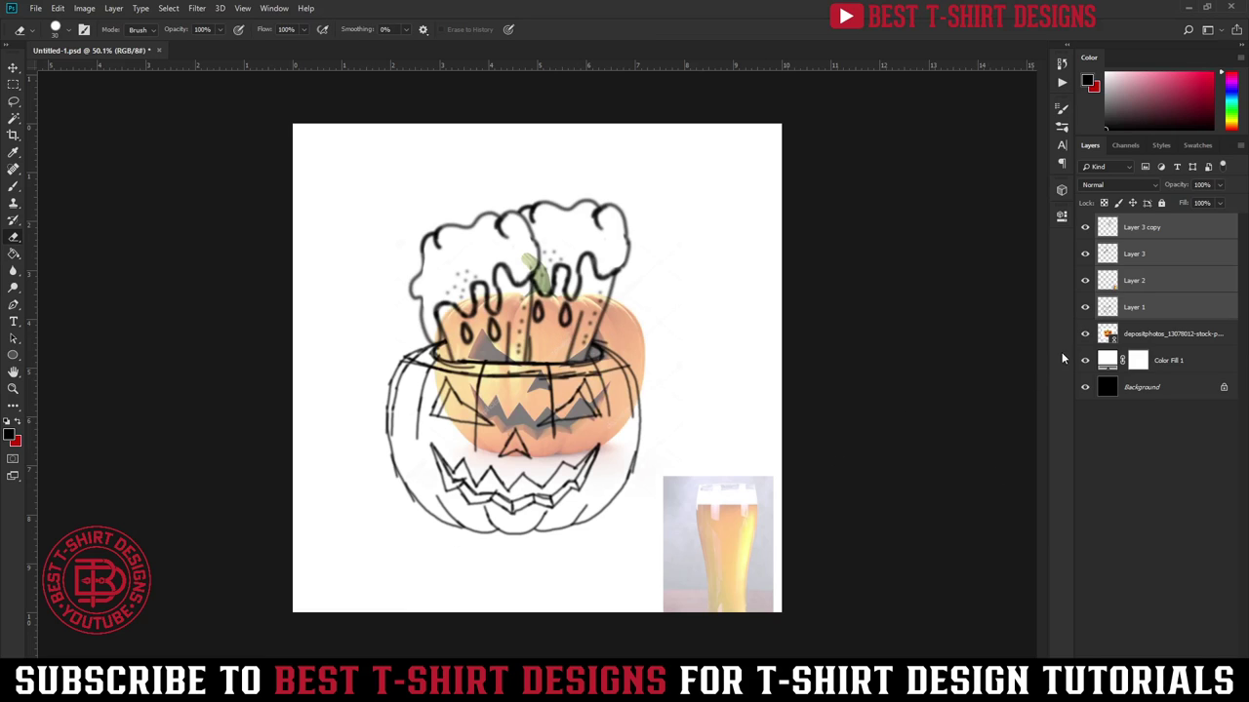
{"action": "left_click", "coordinate": [1084, 333]}
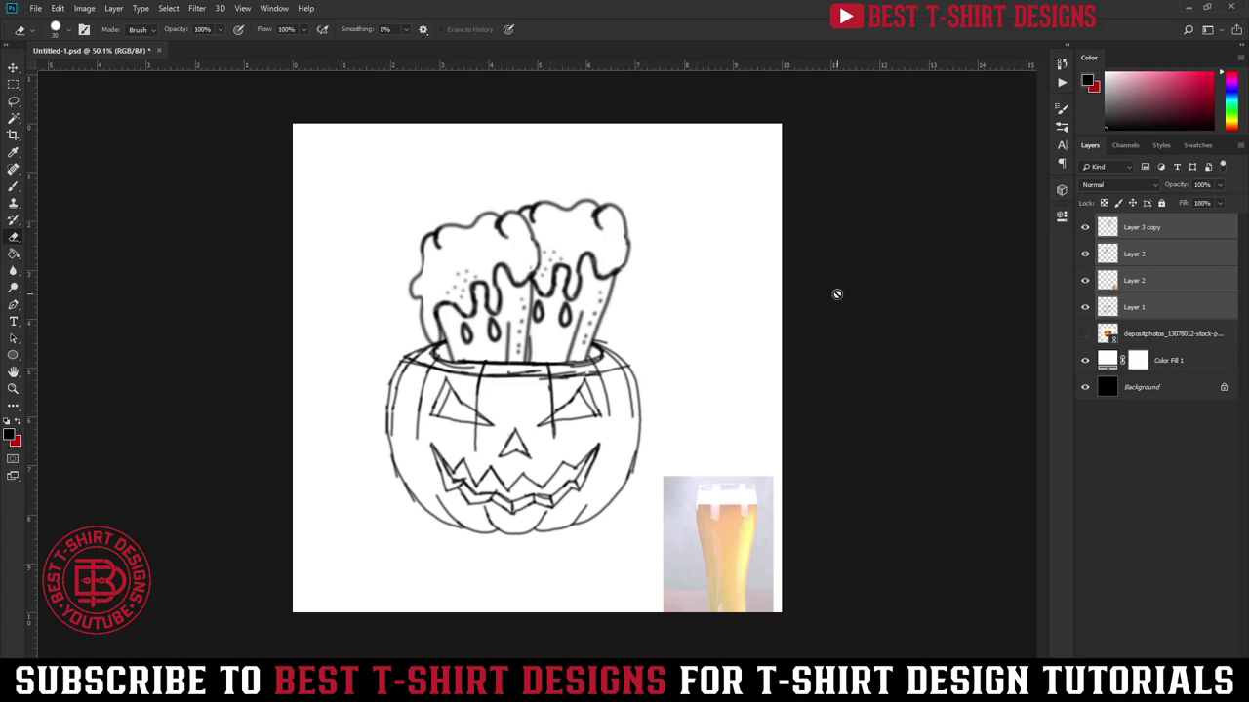
{"action": "key", "text": "v"}
{"action": "left_click", "coordinate": [885, 317]}
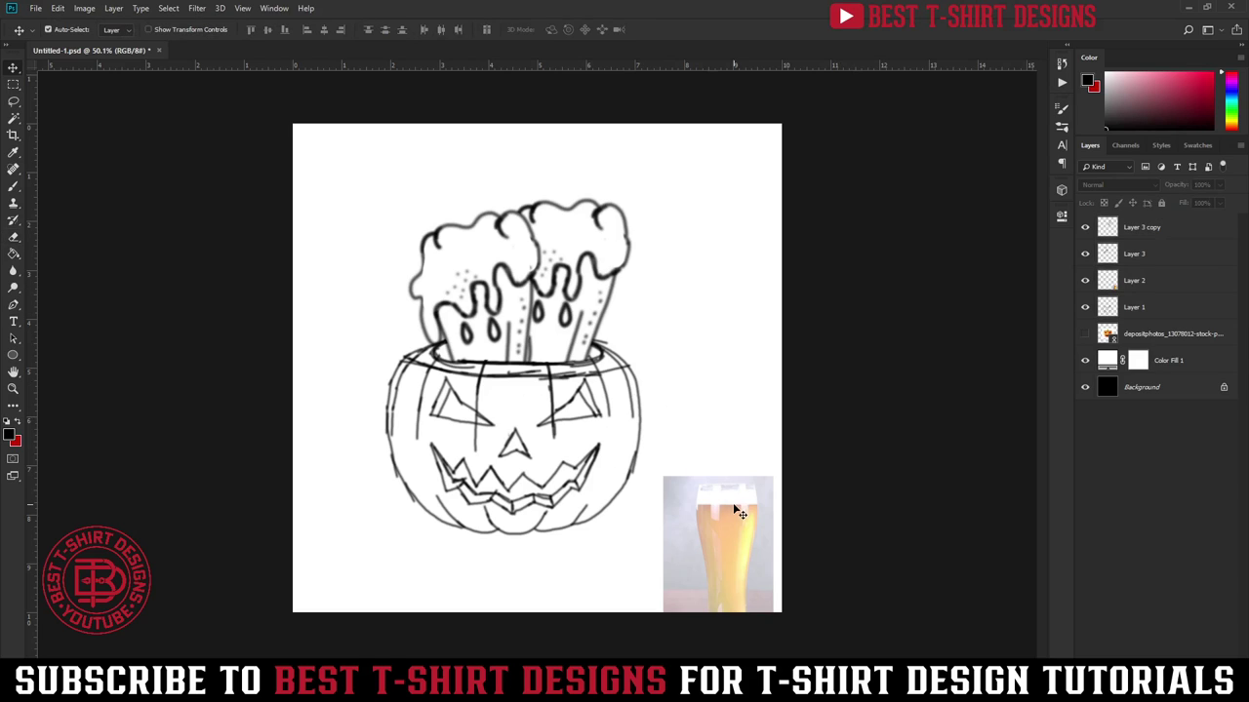
{"action": "left_click_drag", "start_coordinate": [739, 509], "coordinate": [829, 394]}
{"action": "left_click", "coordinate": [827, 393]}
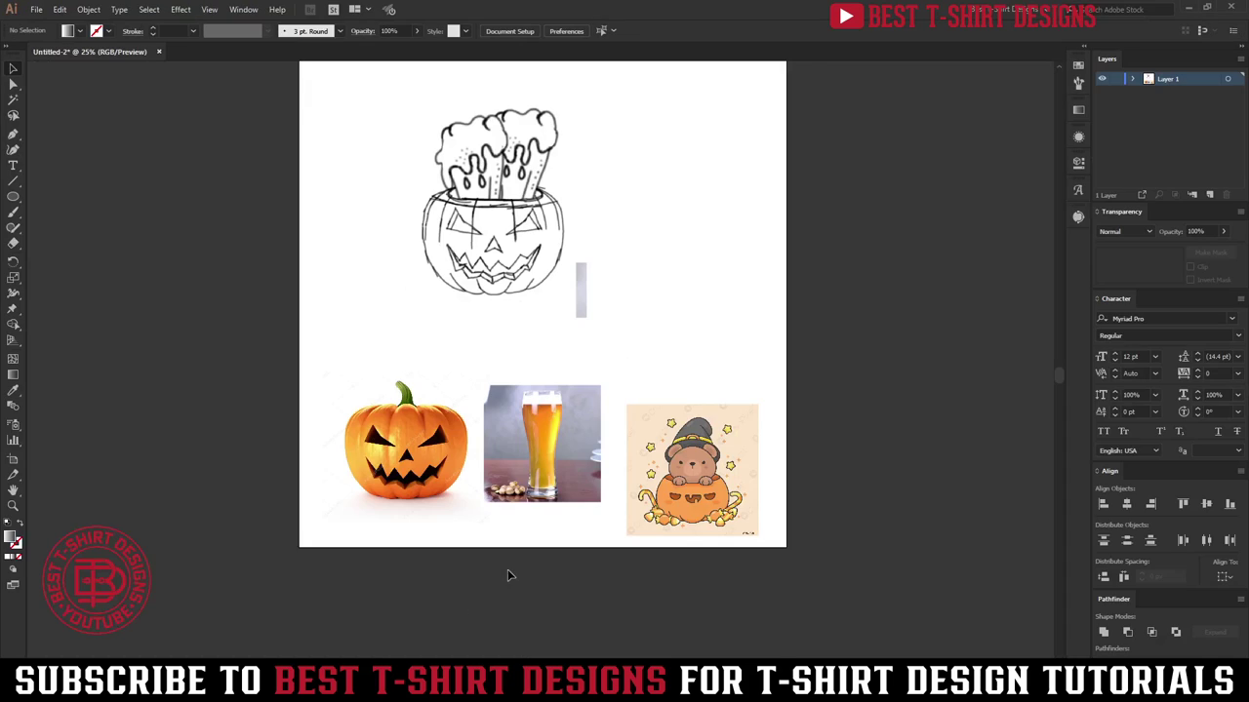
Step: Back in Illustrator, nudge the pumpkin sketch slightly up and to the right and set its opacity to 60%
{"action": "left_click", "coordinate": [527, 244]}
{"action": "scroll", "coordinate": [527, 293], "scroll_direction": "up", "scroll_amount": 2}
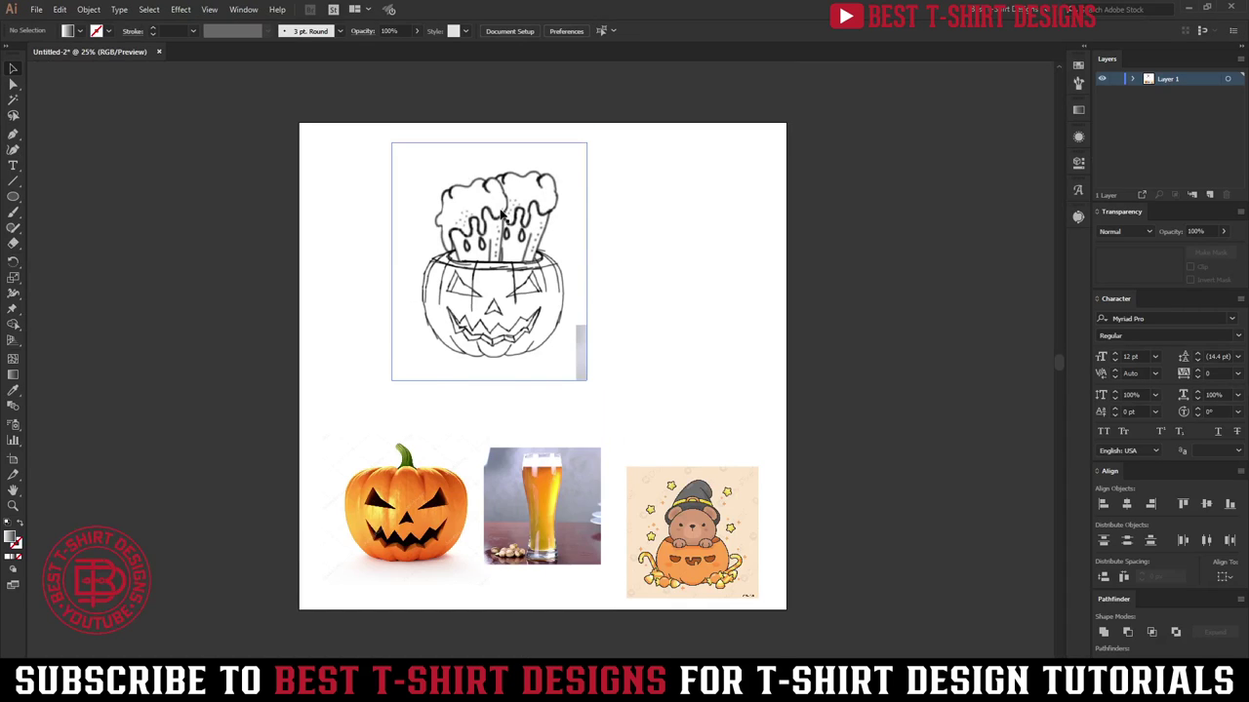
{"action": "key", "text": "ctrl+plus"}
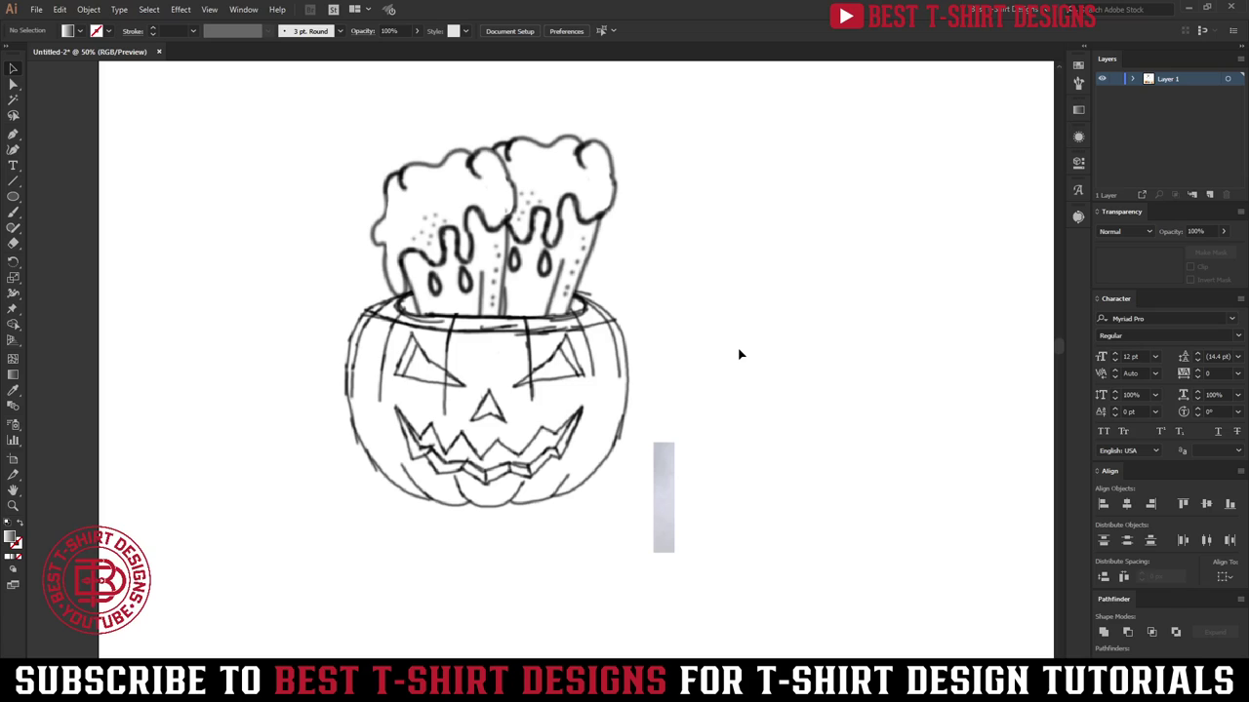
{"action": "scroll", "coordinate": [740, 355], "scroll_direction": "up", "scroll_amount": 1}
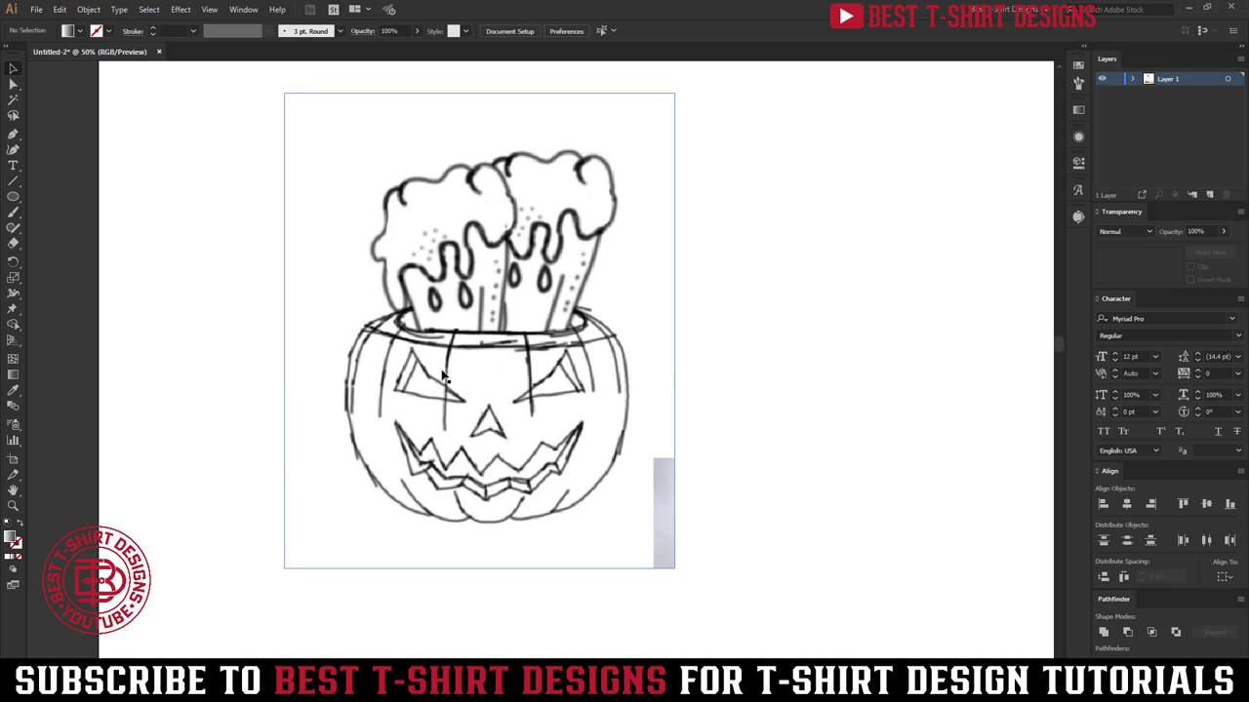
{"action": "left_click", "coordinate": [482, 359]}
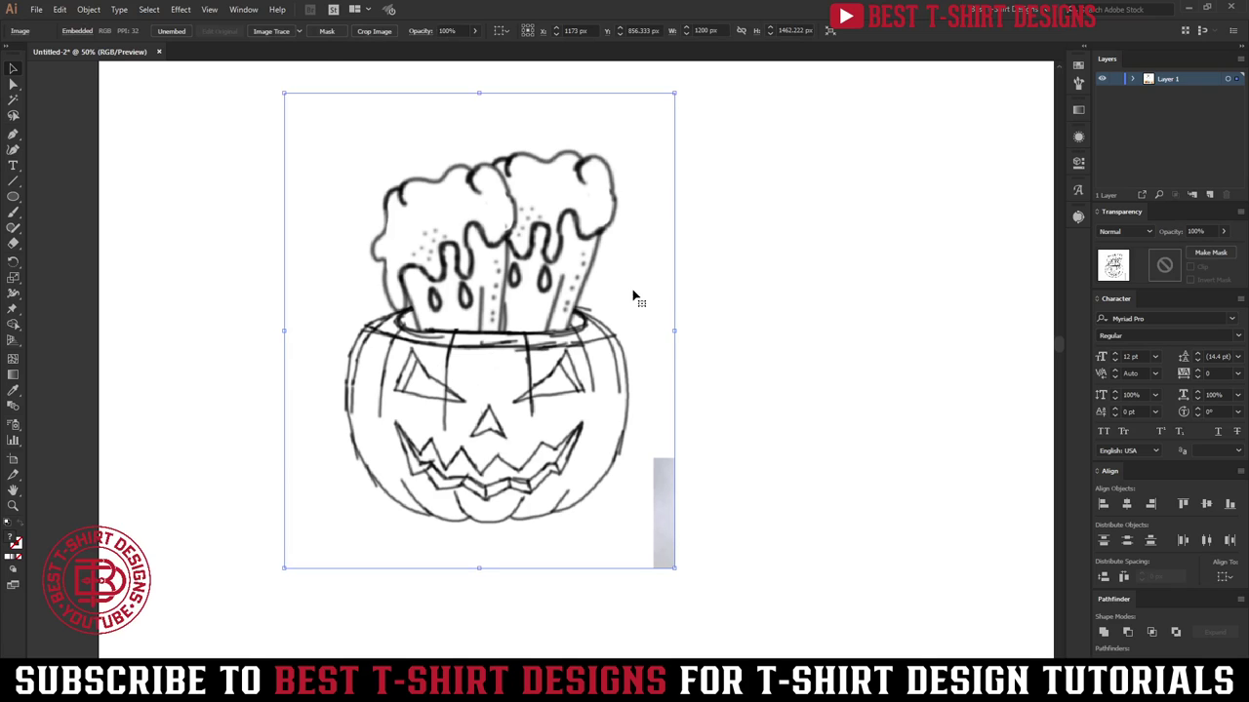
{"action": "left_click_drag", "start_coordinate": [639, 289], "coordinate": [659, 280]}
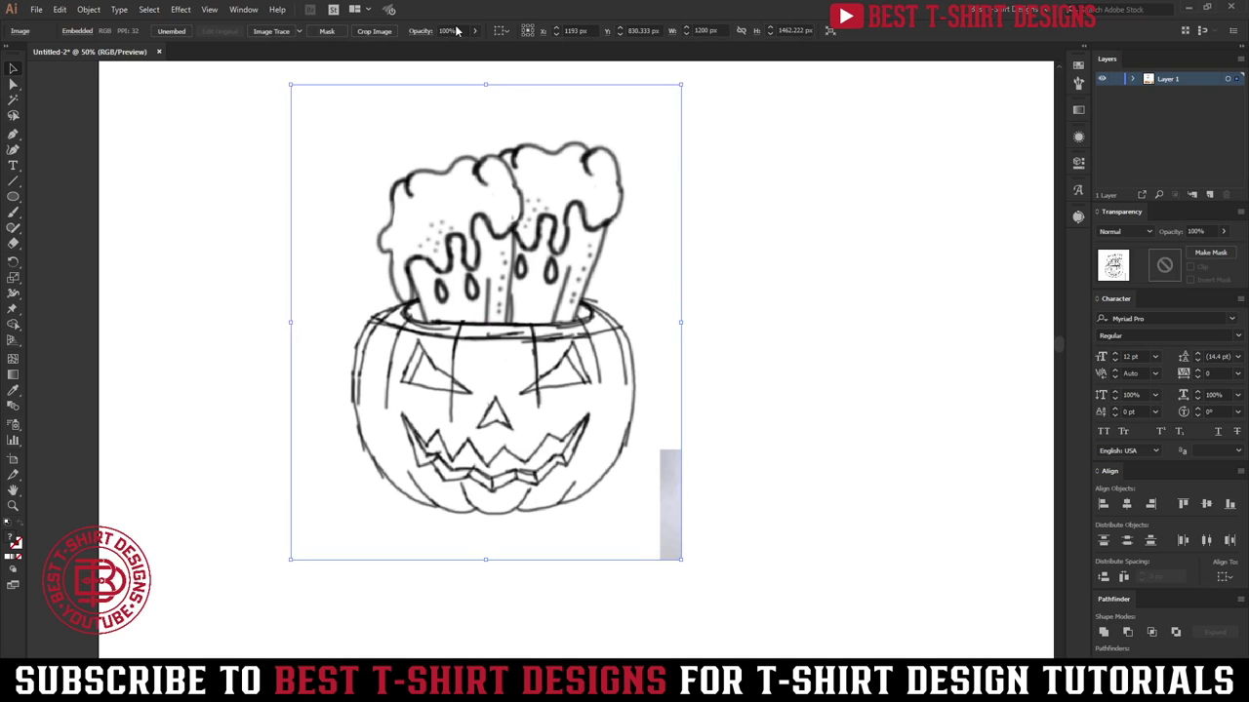
{"action": "scroll", "coordinate": [458, 31], "scroll_direction": "down", "scroll_amount": 4}
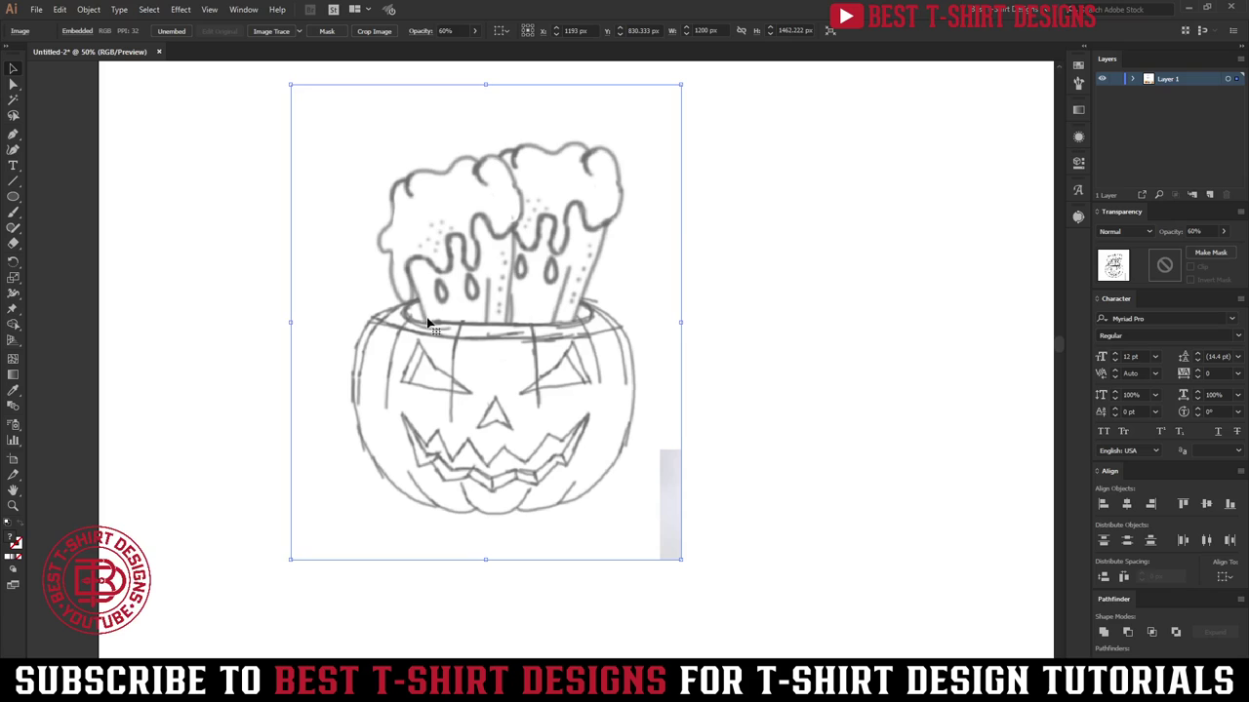
Step: Lock the layer holding the sketch and reference images, and add a new layer above it for tracing
{"action": "left_click", "coordinate": [1116, 79]}
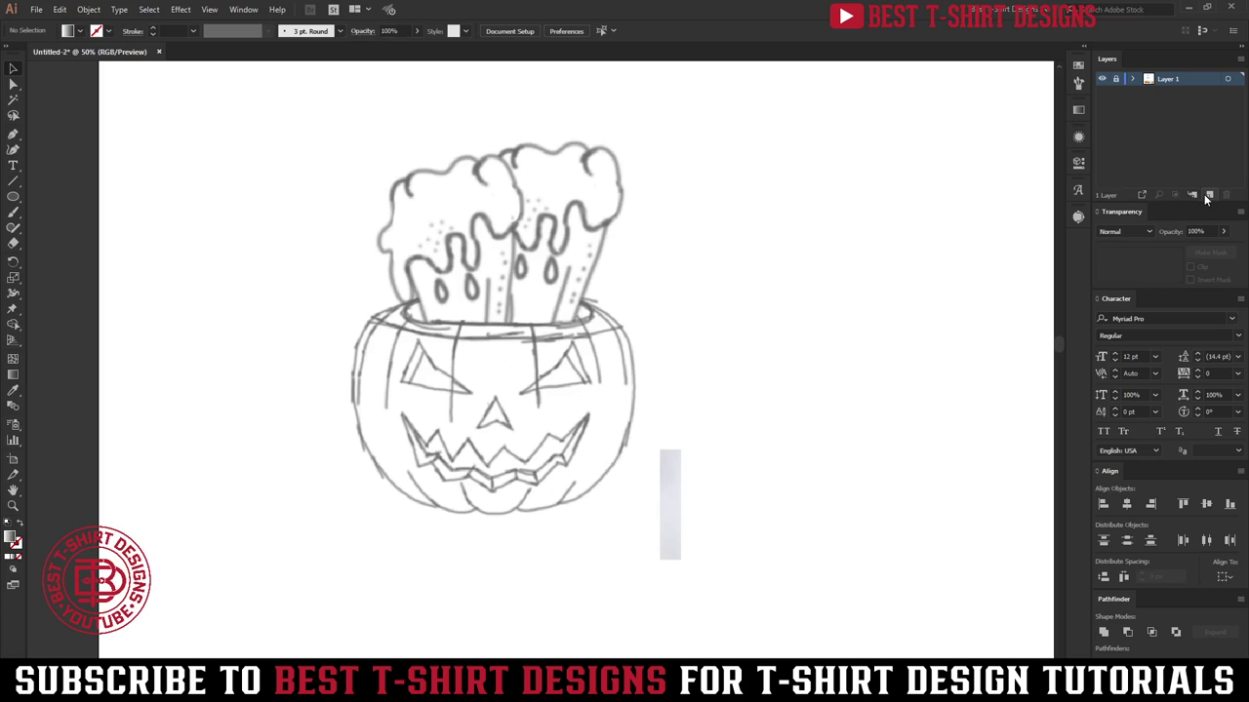
{"action": "left_click", "coordinate": [1209, 196]}
{"action": "scroll", "coordinate": [419, 311], "scroll_direction": "up", "scroll_amount": 2}
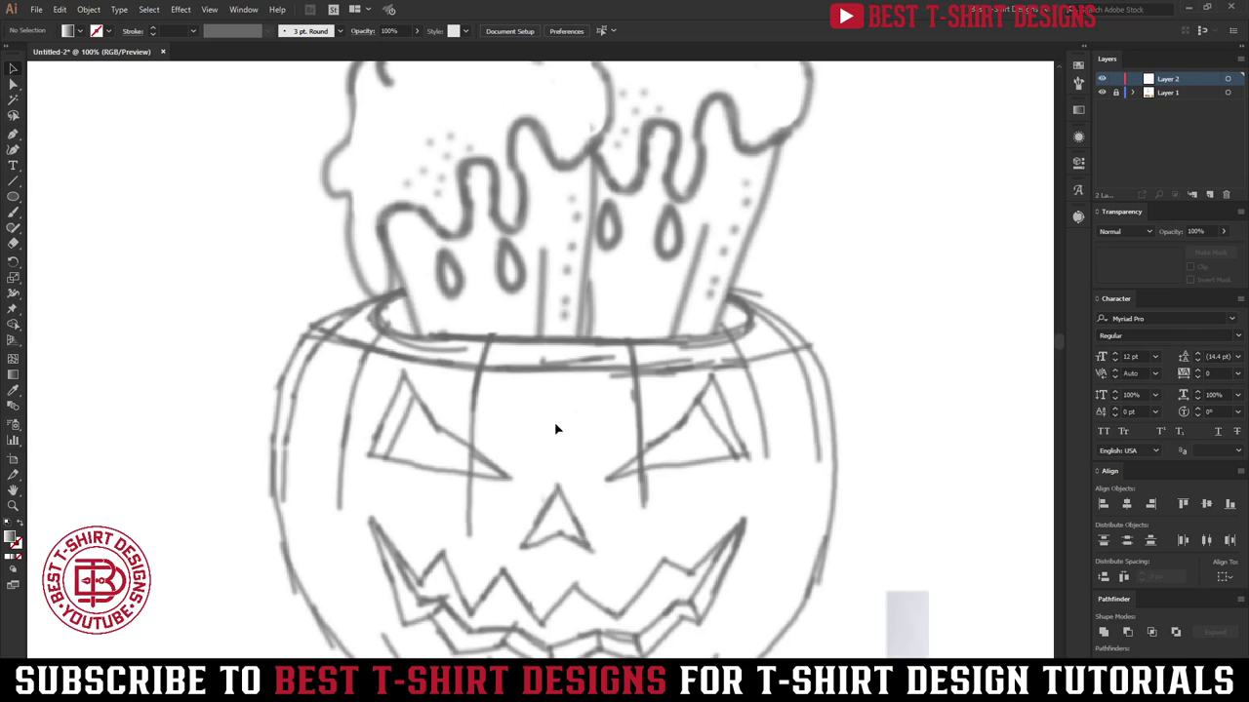
{"action": "scroll", "coordinate": [546, 422], "scroll_direction": "up", "scroll_amount": 1}
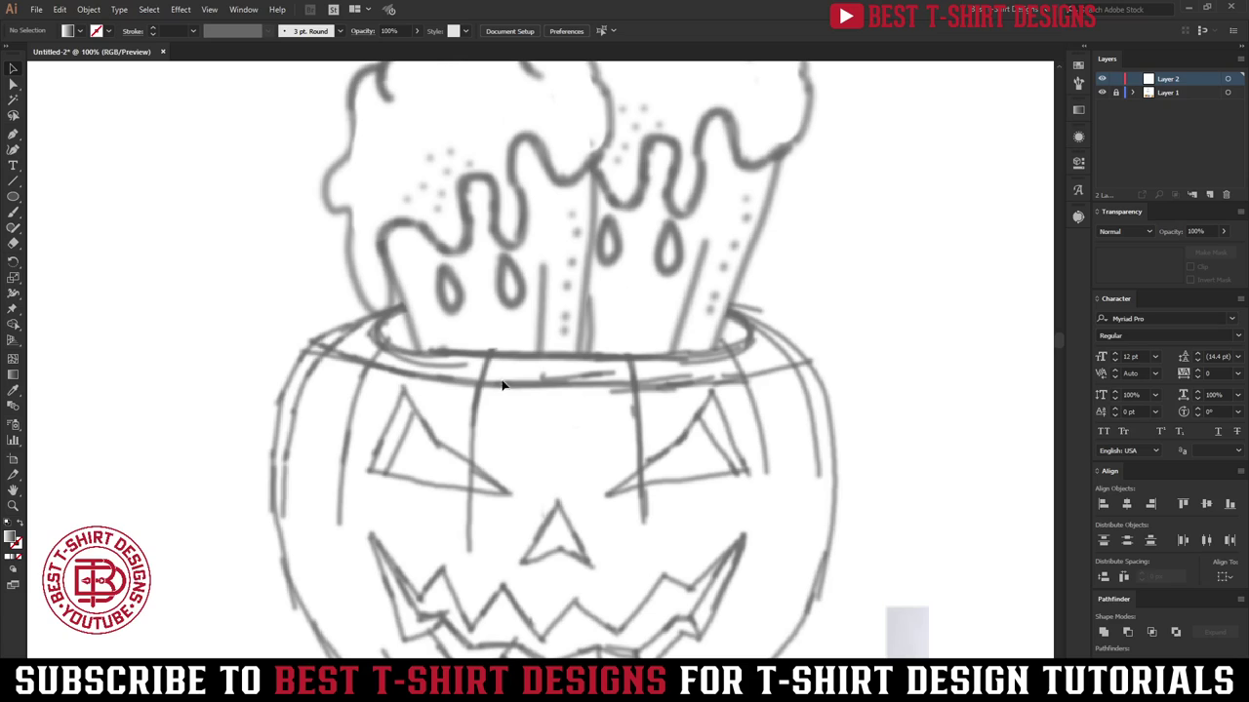
Step: Prepare the Pen tool with no fill and a black 10 pt stroke
{"action": "left_click", "coordinate": [14, 135]}
{"action": "left_click", "coordinate": [80, 30]}
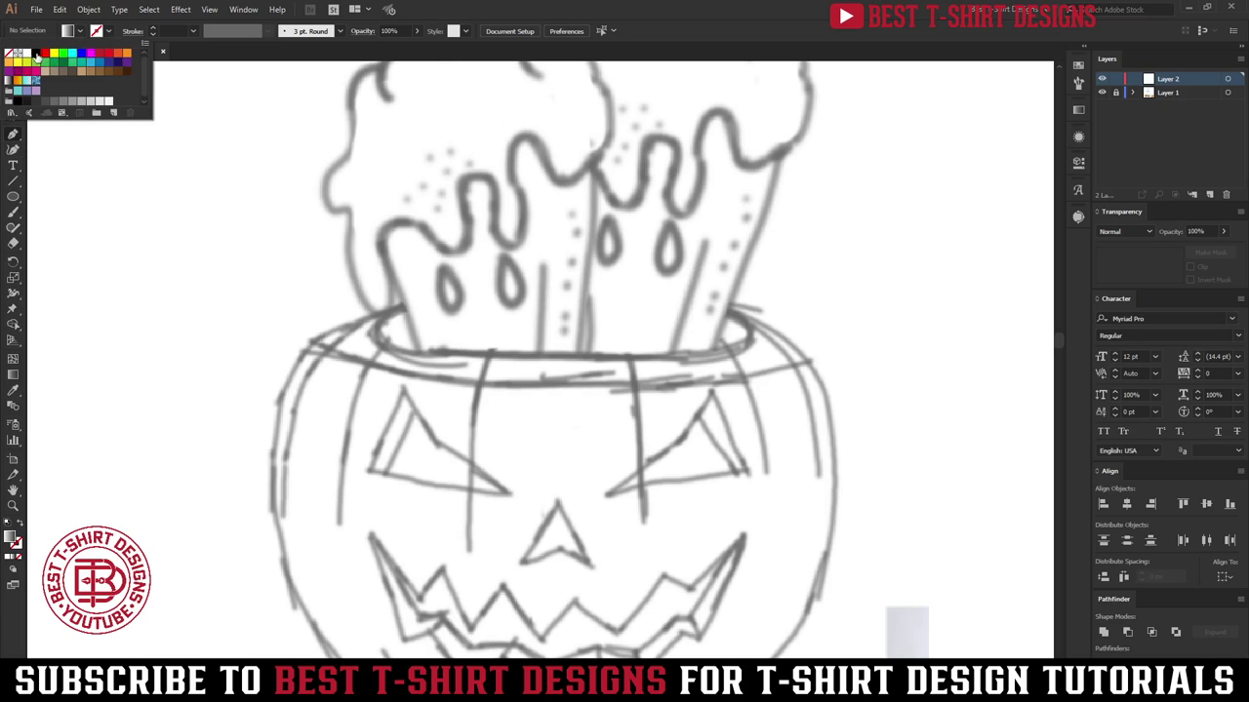
{"action": "left_click", "coordinate": [37, 56]}
{"action": "key", "text": "shift+x"}
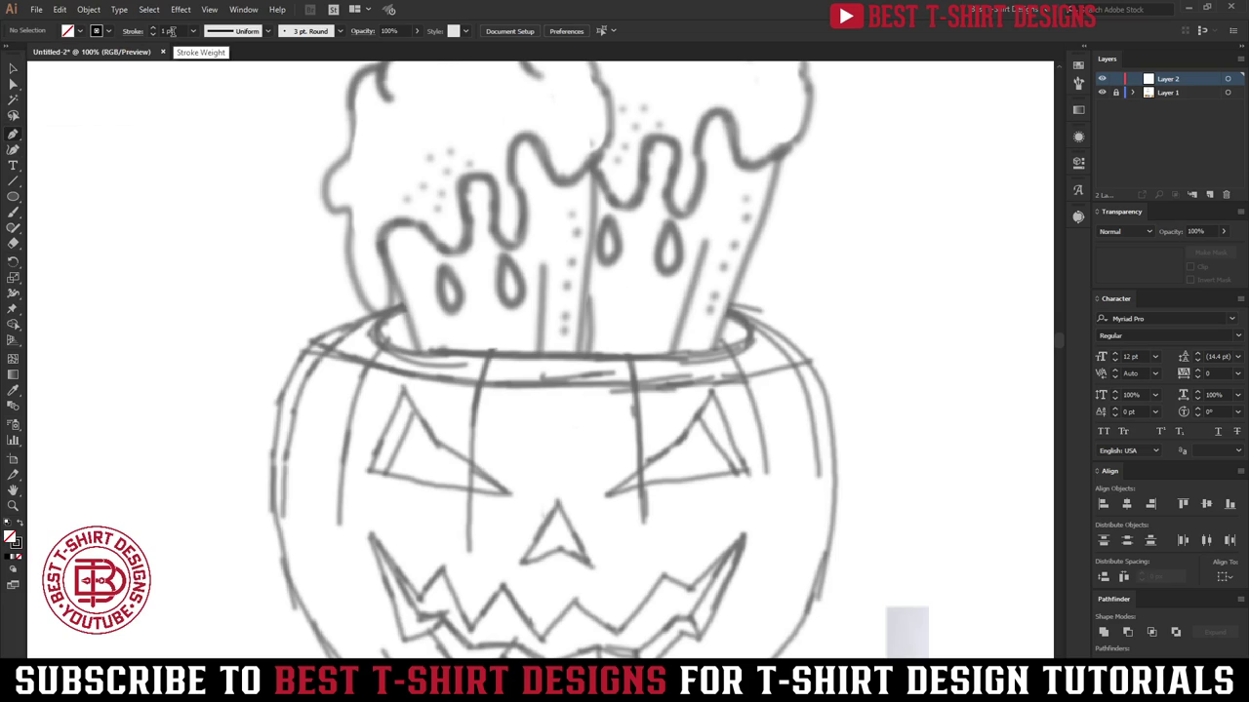
Step: Draw a short diagonal test line beside the sketch to check the stroke weight, and delete it
{"action": "left_click", "coordinate": [224, 238]}
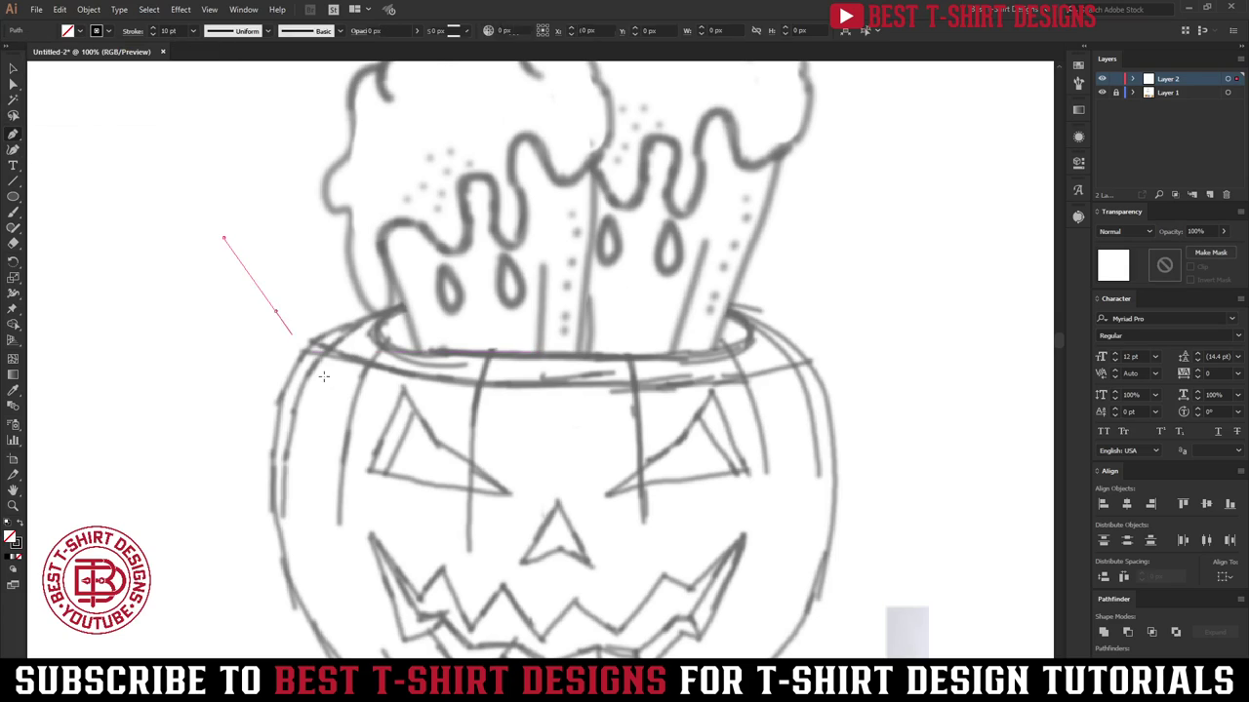
{"action": "left_click", "coordinate": [276, 312]}
{"action": "key", "text": "v"}
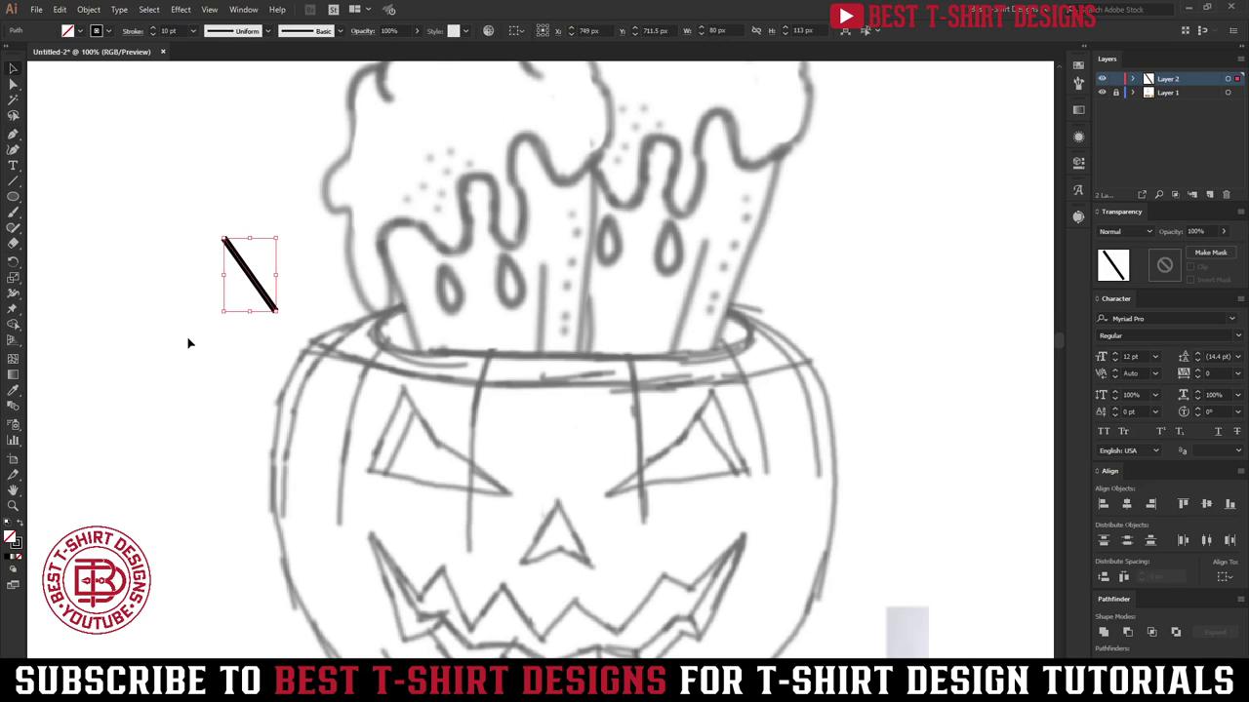
{"action": "key", "text": "Delete"}
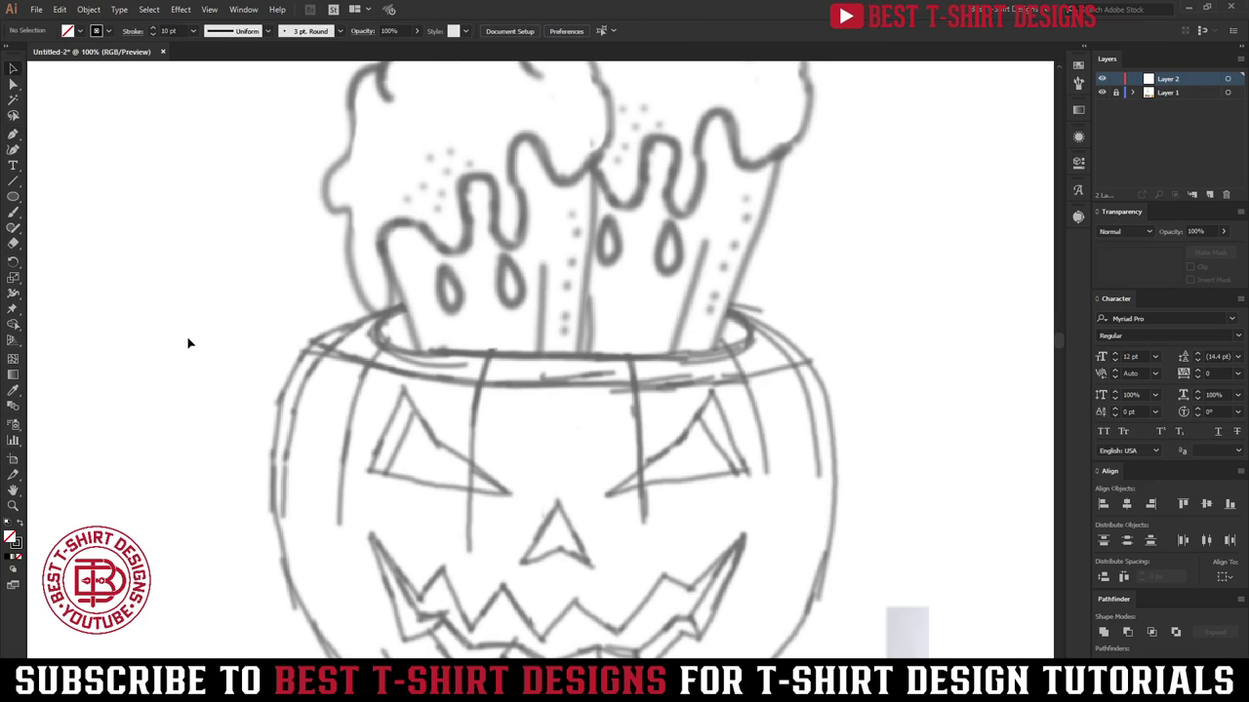
Step: Show the rulers, place a vertical guide through the centre of the pumpkin's nose at about X 1222 px, and lock guides
{"action": "key", "text": "p"}
{"action": "scroll", "coordinate": [598, 362], "scroll_direction": "down", "scroll_amount": 3}
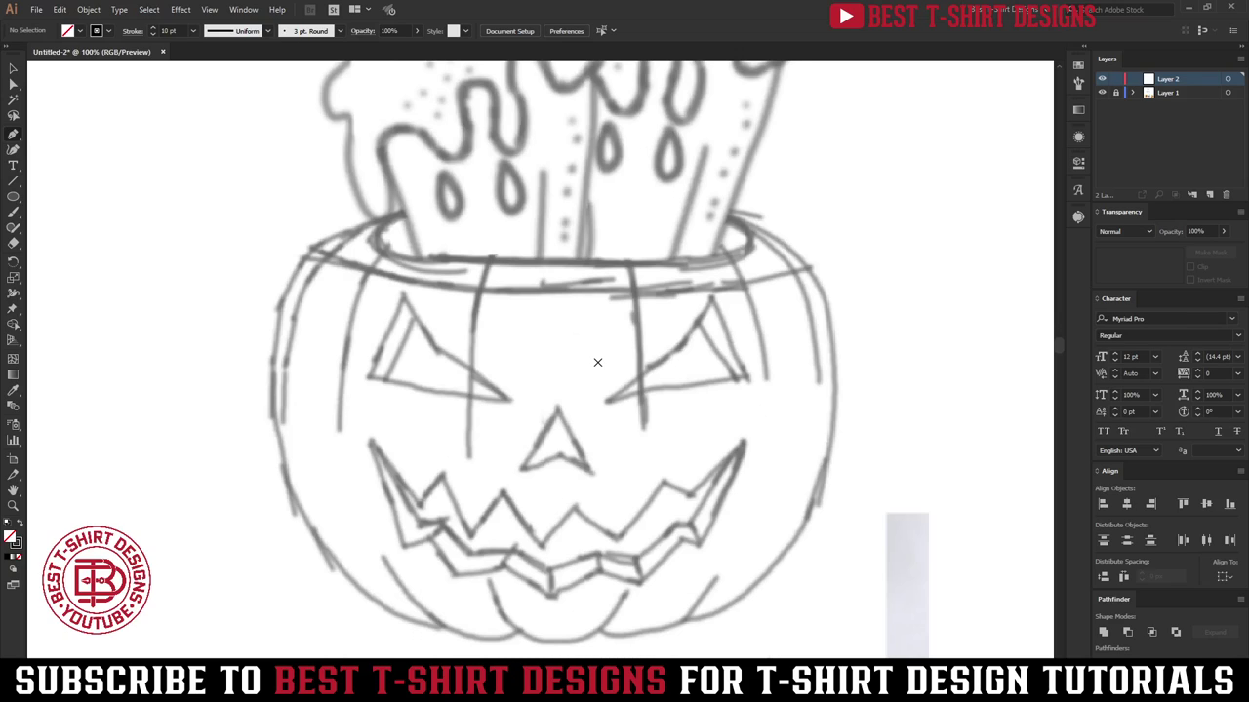
{"action": "key", "text": "v"}
{"action": "key", "text": "ctrl+r"}
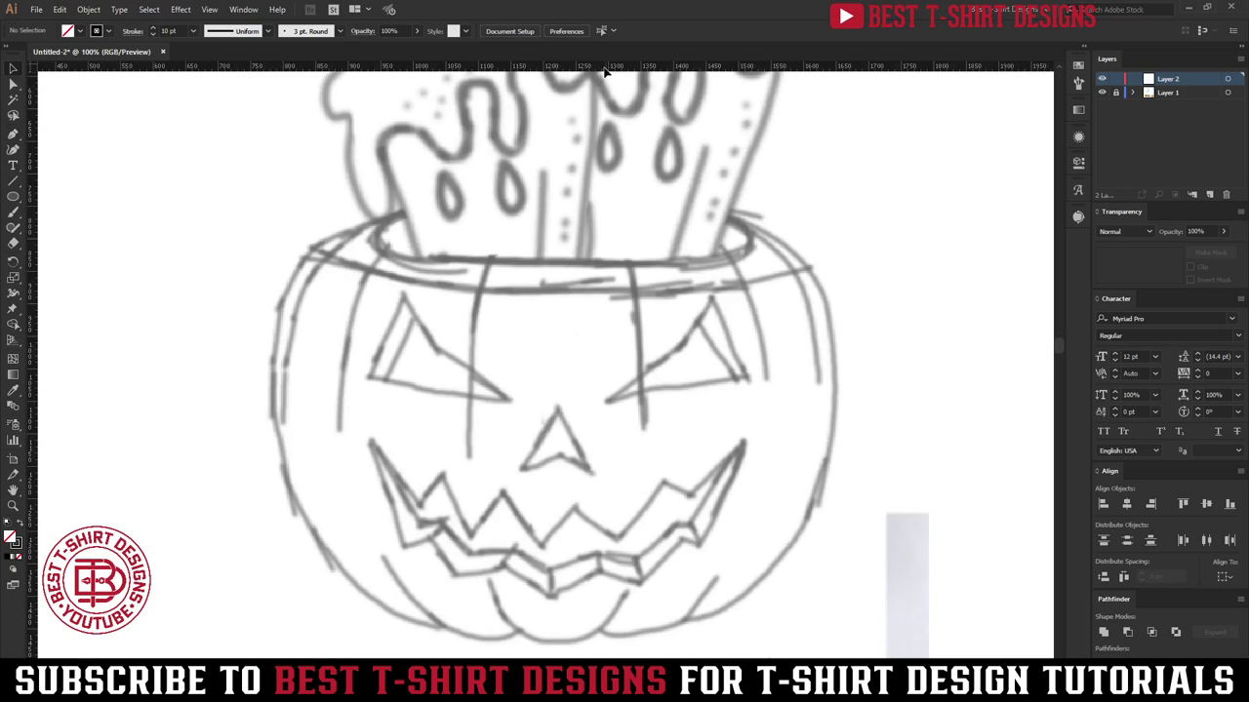
{"action": "left_click_drag", "start_coordinate": [605, 72], "coordinate": [558, 429]}
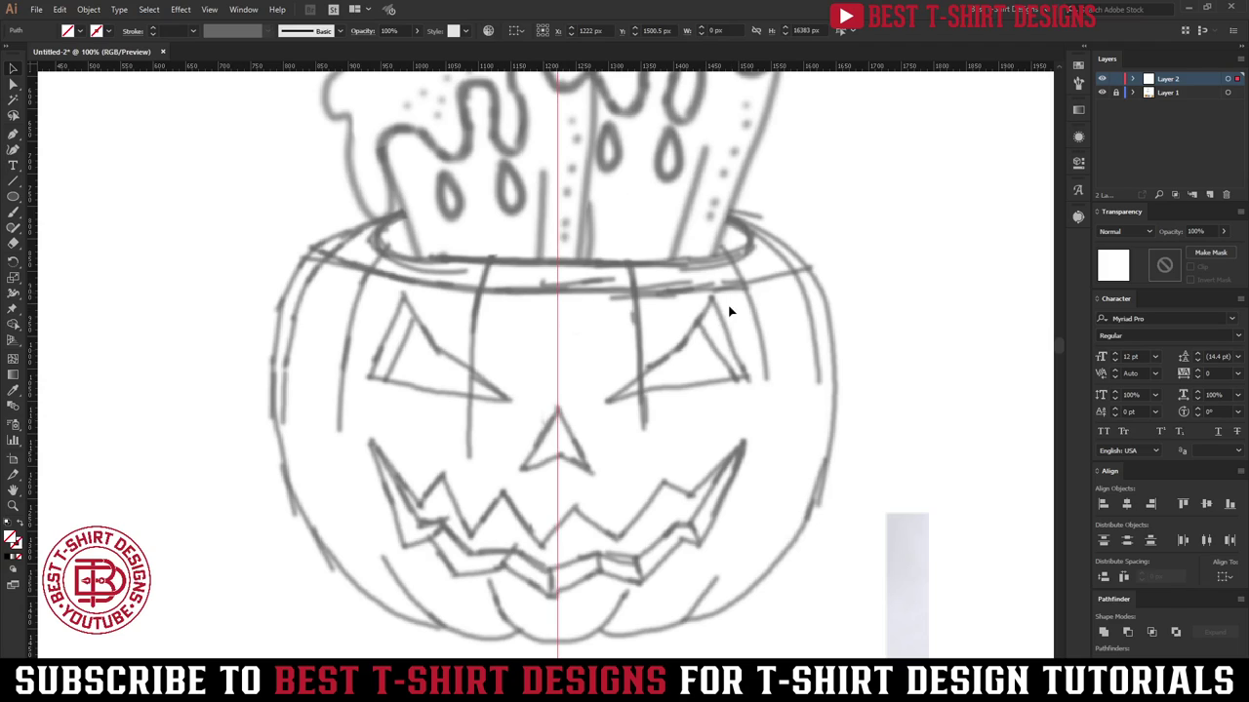
{"action": "right_click", "coordinate": [559, 252]}
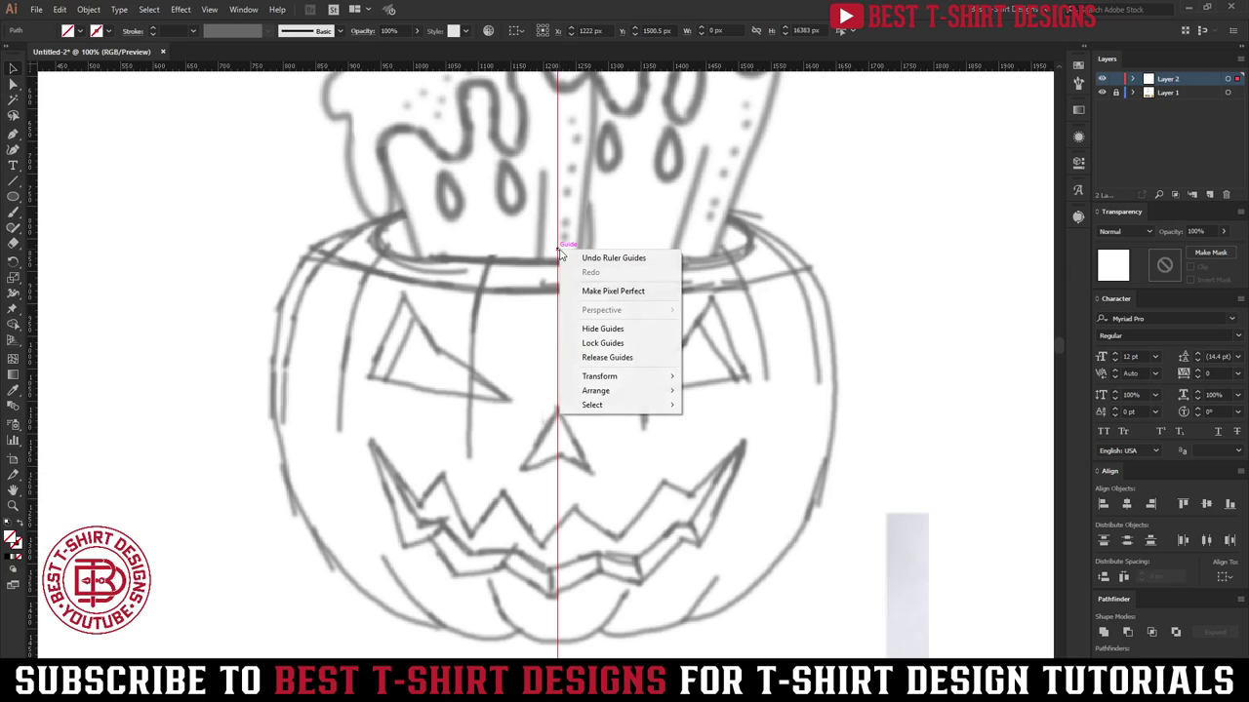
{"action": "left_click", "coordinate": [597, 343]}
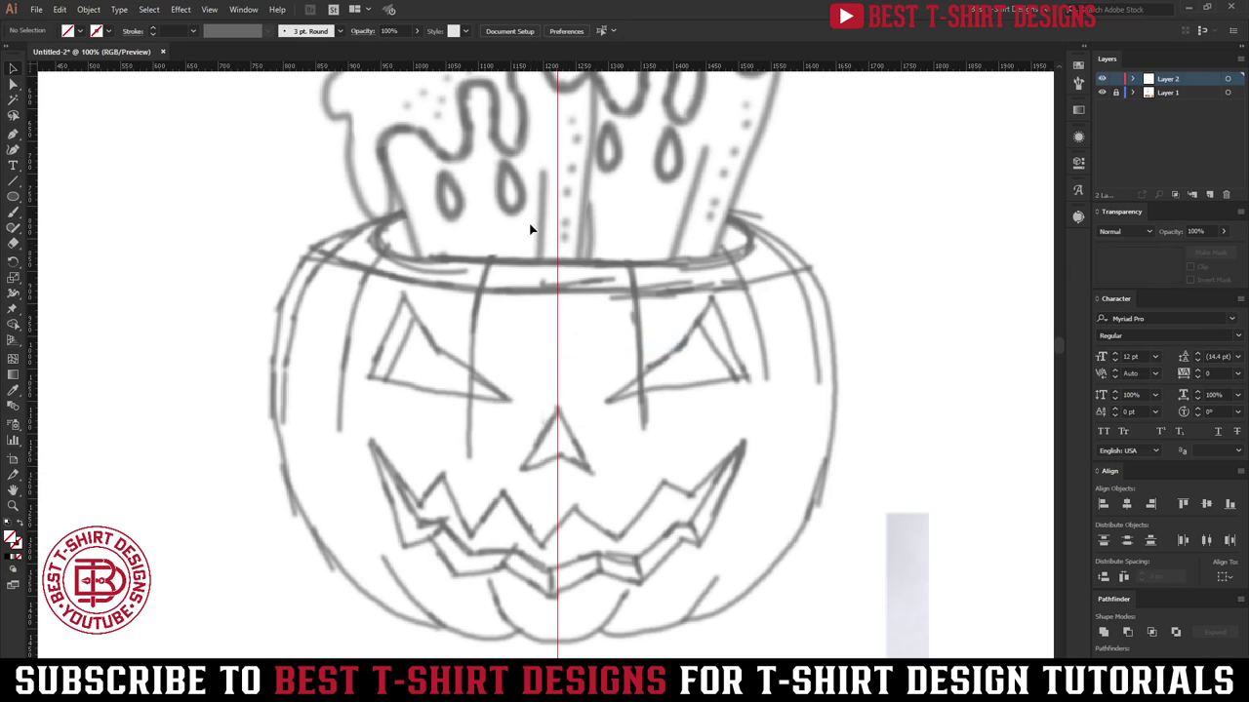
Step: Trace the left half of the pumpkin opening's front inner rim as a curve ending at the centre guide
{"action": "scroll", "coordinate": [531, 179], "scroll_direction": "up", "scroll_amount": 1}
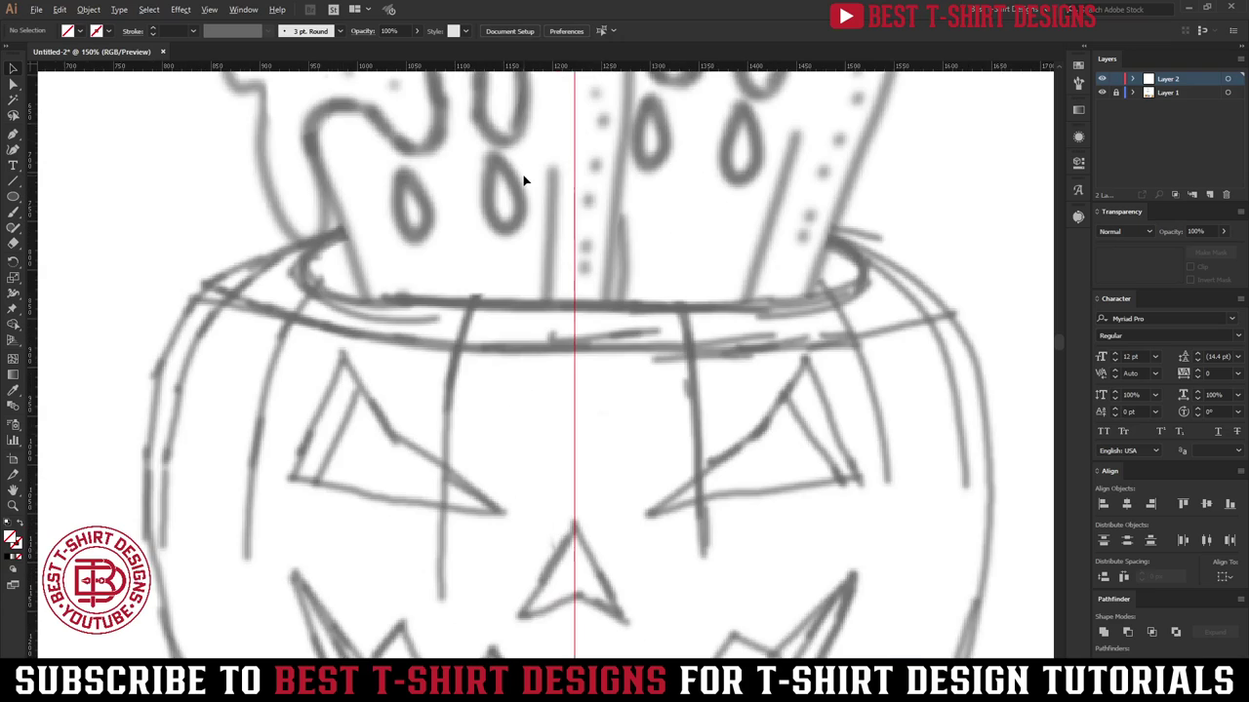
{"action": "scroll", "coordinate": [523, 179], "scroll_direction": "up", "scroll_amount": 2}
{"action": "key", "text": "p"}
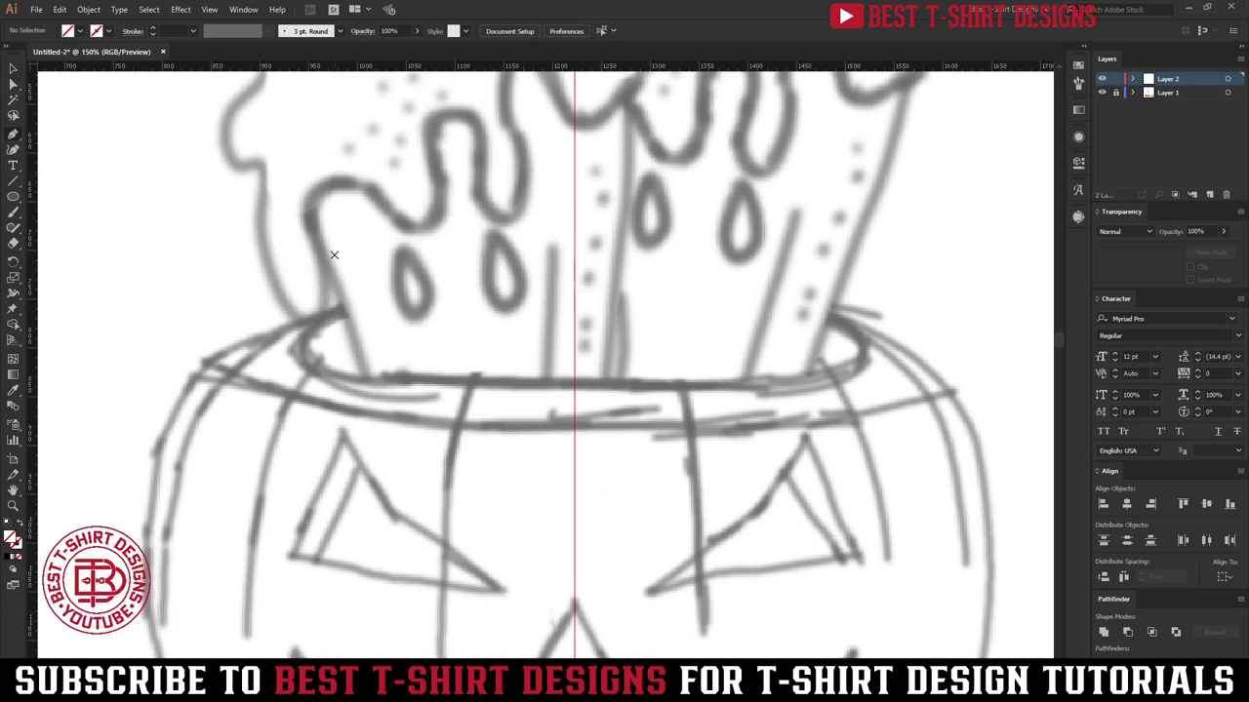
{"action": "left_click", "coordinate": [341, 313]}
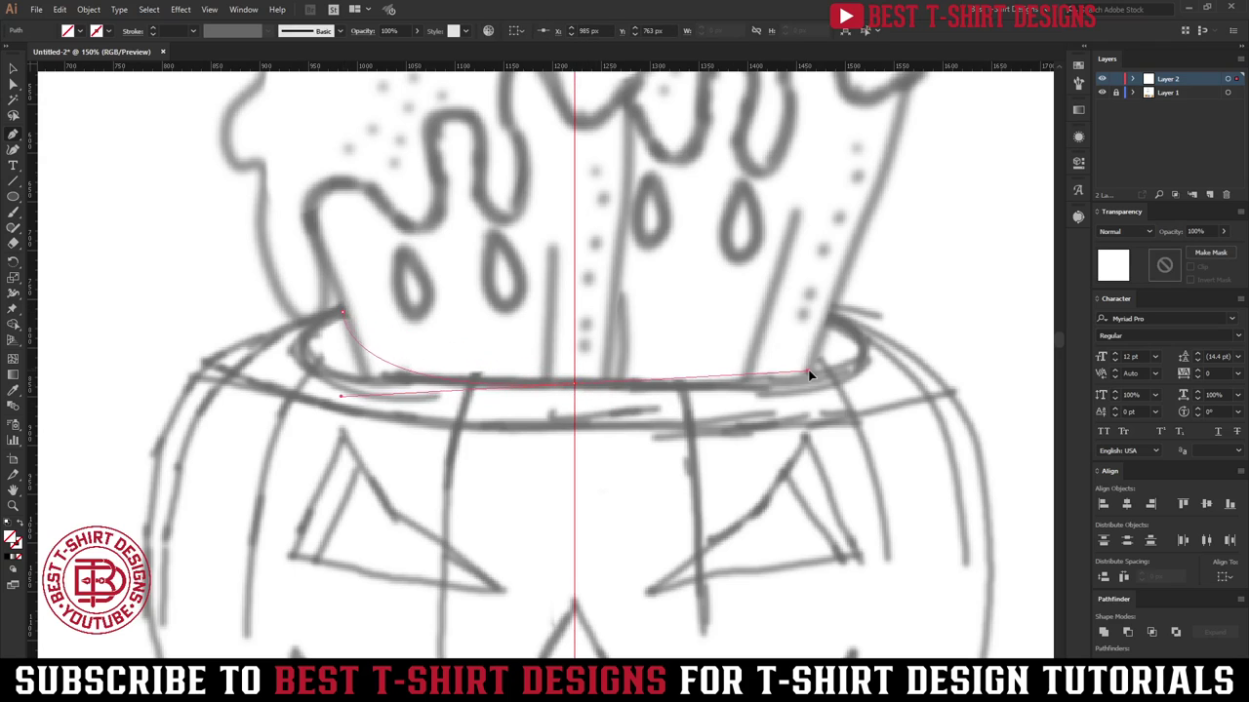
{"action": "left_click_drag", "start_coordinate": [810, 372], "coordinate": [442, 405]}
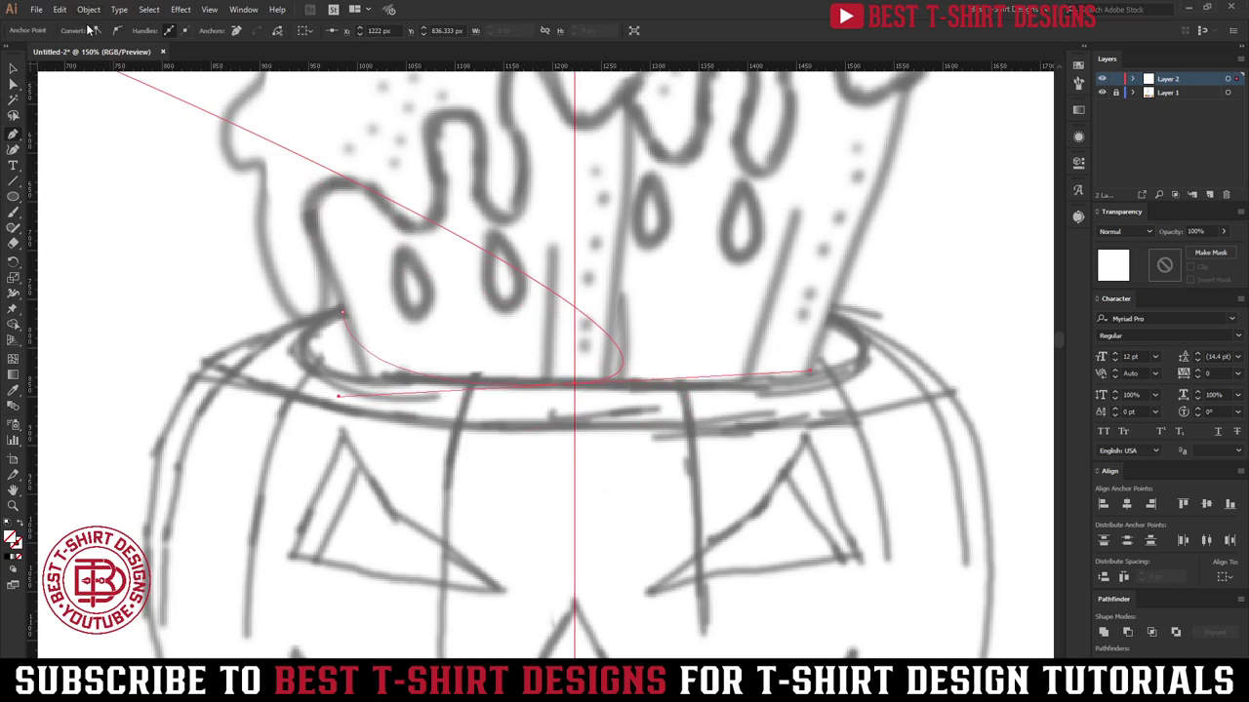
Step: Set the traced rim path's stroke weight to 10 pt
{"action": "left_click", "coordinate": [1077, 164]}
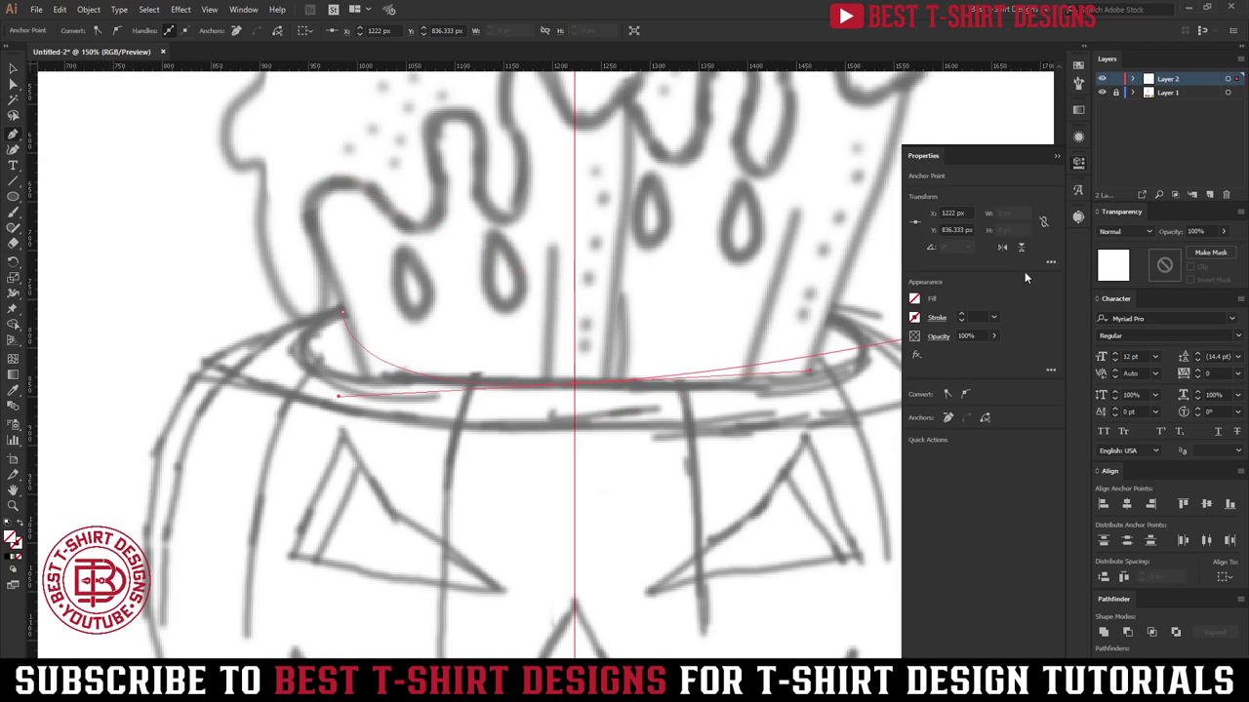
{"action": "left_click", "coordinate": [975, 316]}
{"action": "type", "text": "10"}
{"action": "key", "text": "Return"}
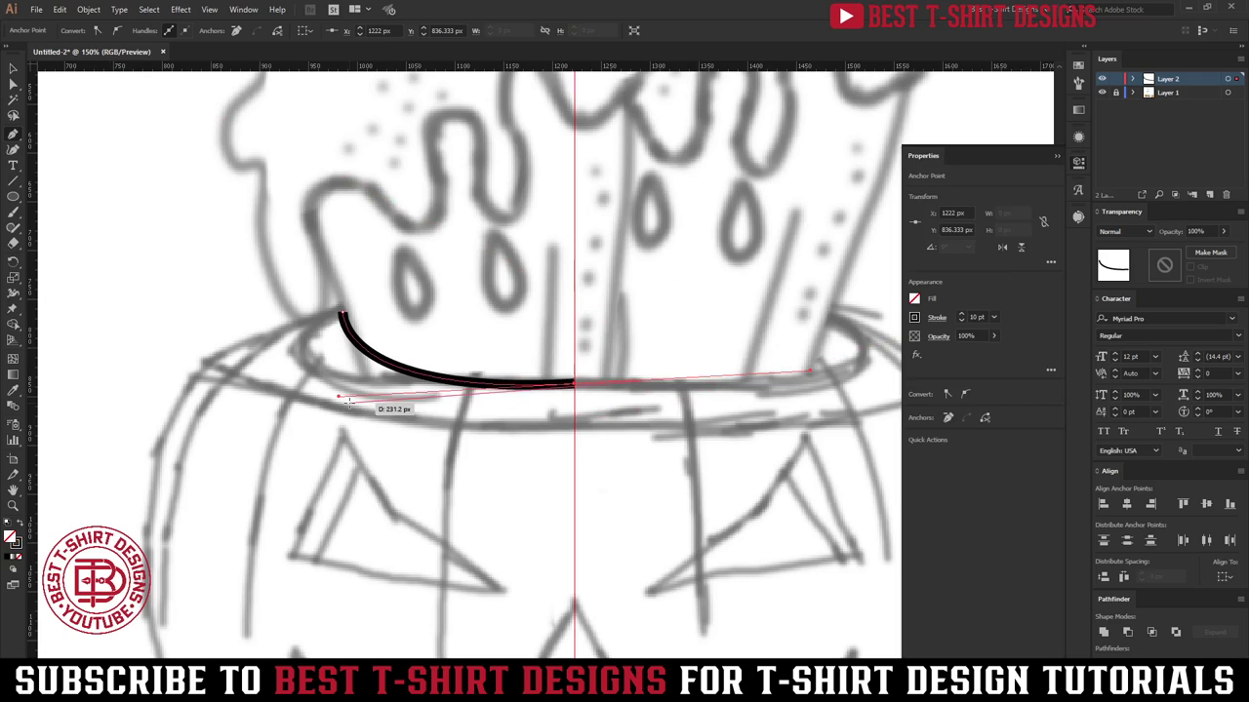
{"action": "left_click", "coordinate": [1079, 163]}
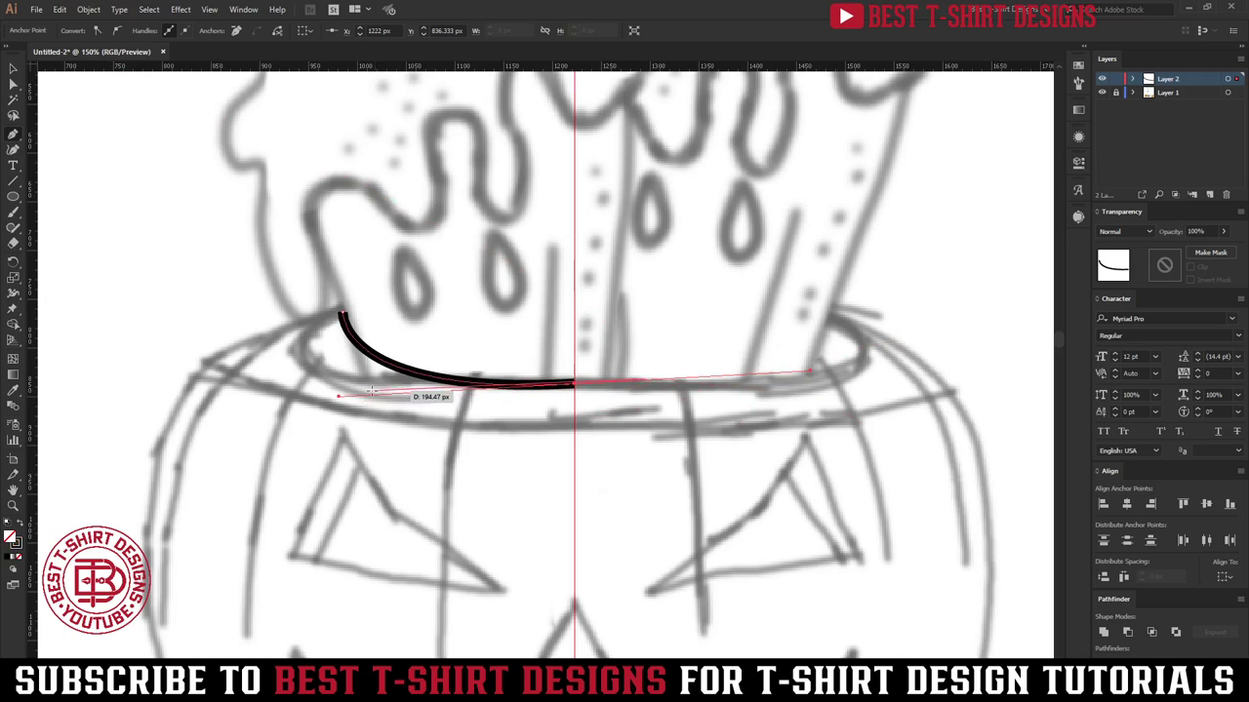
Step: Extend the curve handle at the centre guide outward so the rim path follows the sketched opening, and finish the path
{"action": "left_click_drag", "start_coordinate": [338, 400], "coordinate": [180, 400]}
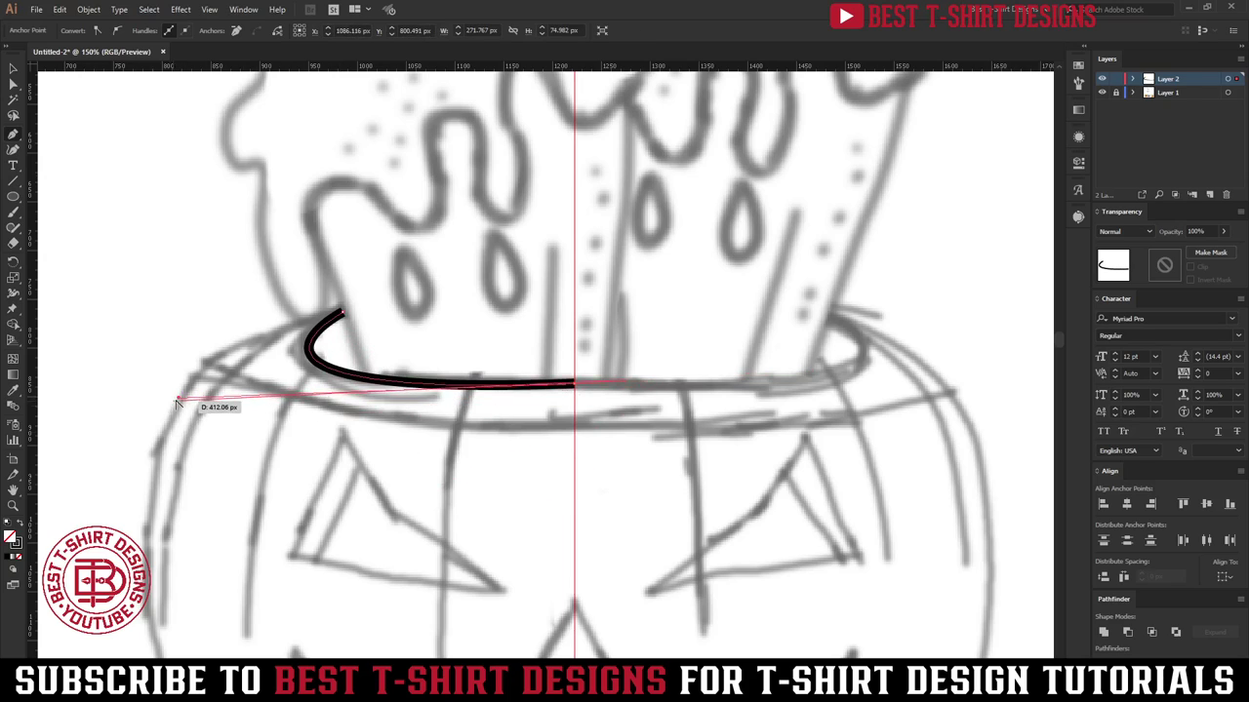
{"action": "left_click_drag", "start_coordinate": [179, 401], "coordinate": [171, 393]}
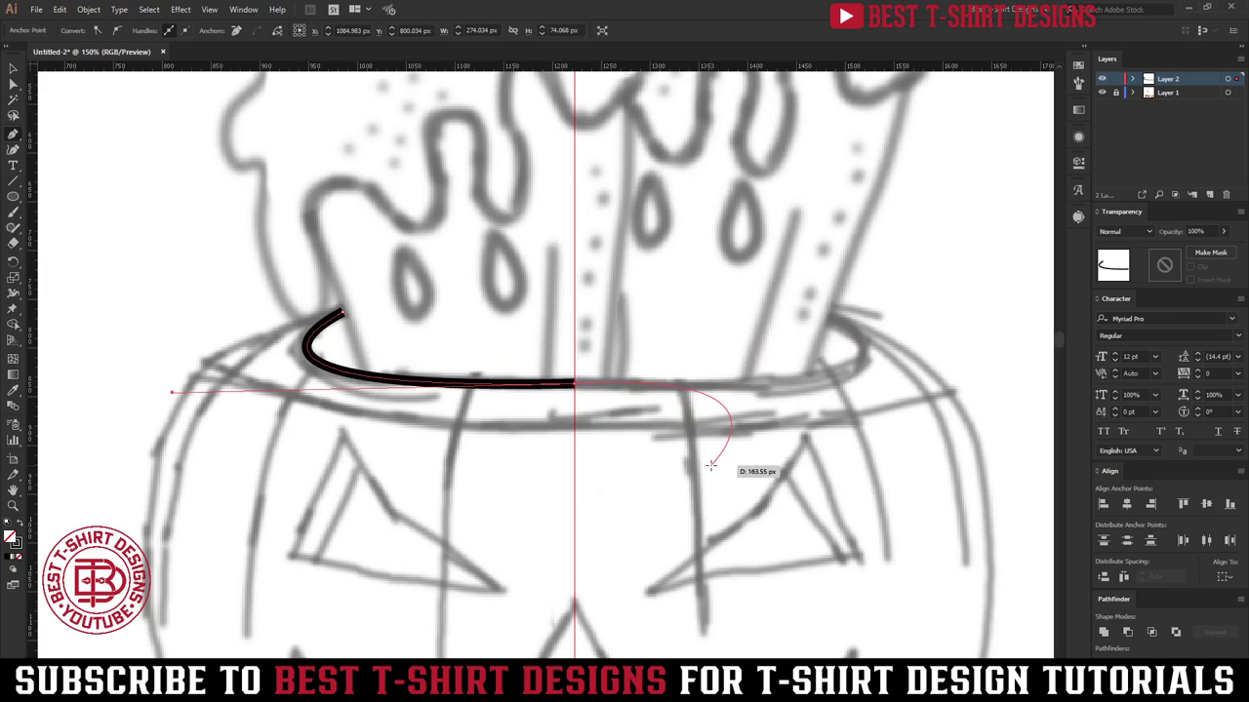
{"action": "key", "text": "Escape"}
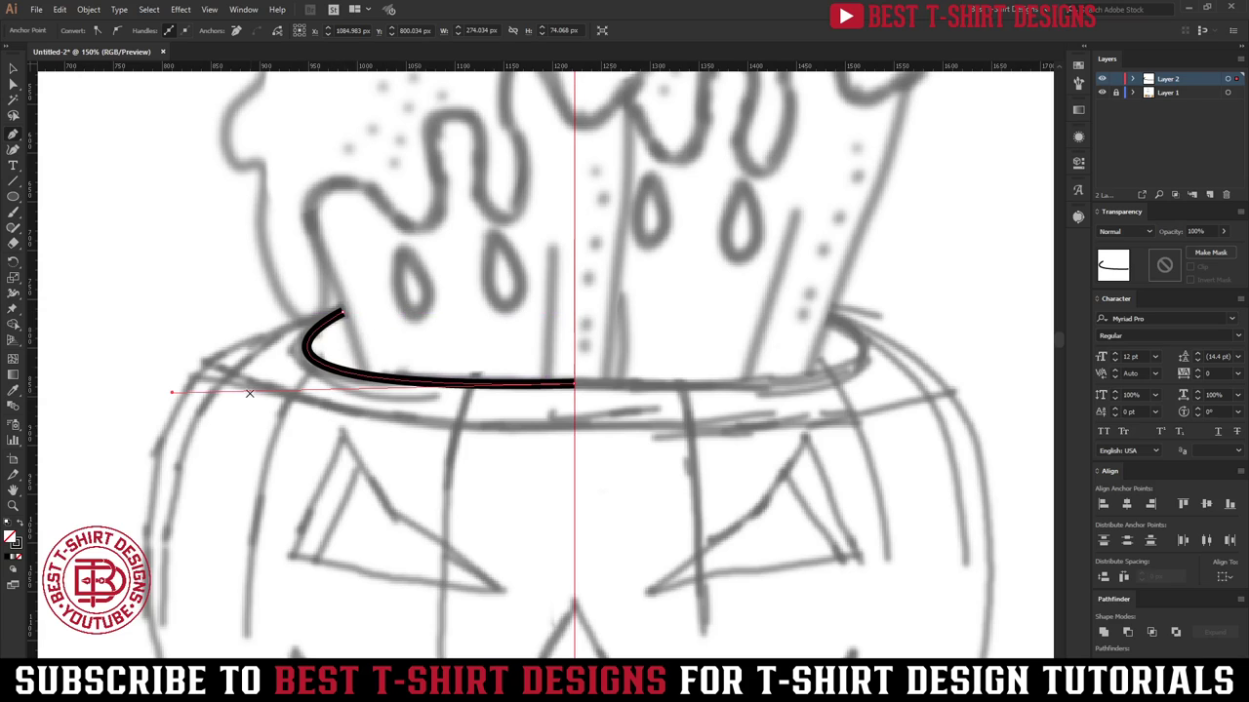
Step: Continue the rim path from its outer end around the pumpkin's left side, down to where the bottom lobe begins
{"action": "scroll", "coordinate": [382, 273], "scroll_direction": "down", "scroll_amount": 1}
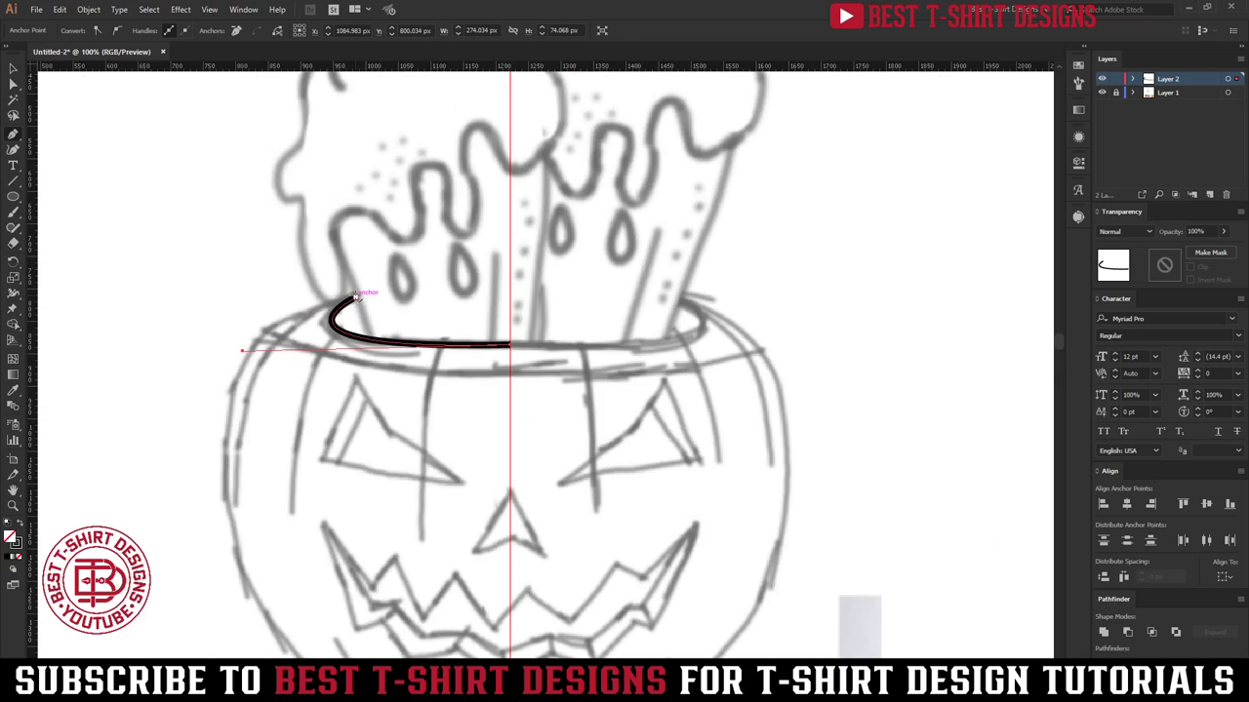
{"action": "left_click", "coordinate": [356, 295]}
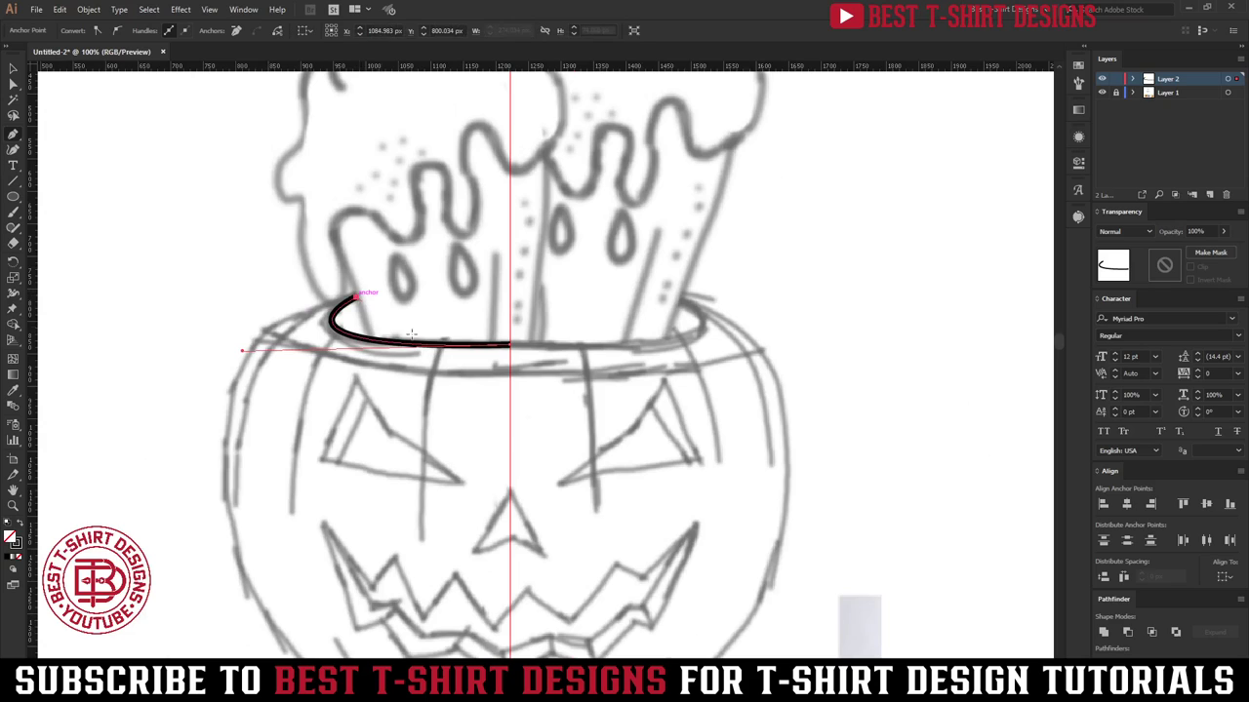
{"action": "scroll", "coordinate": [314, 314], "scroll_direction": "down", "scroll_amount": 1}
{"action": "scroll", "coordinate": [314, 314], "scroll_direction": "down", "scroll_amount": 2}
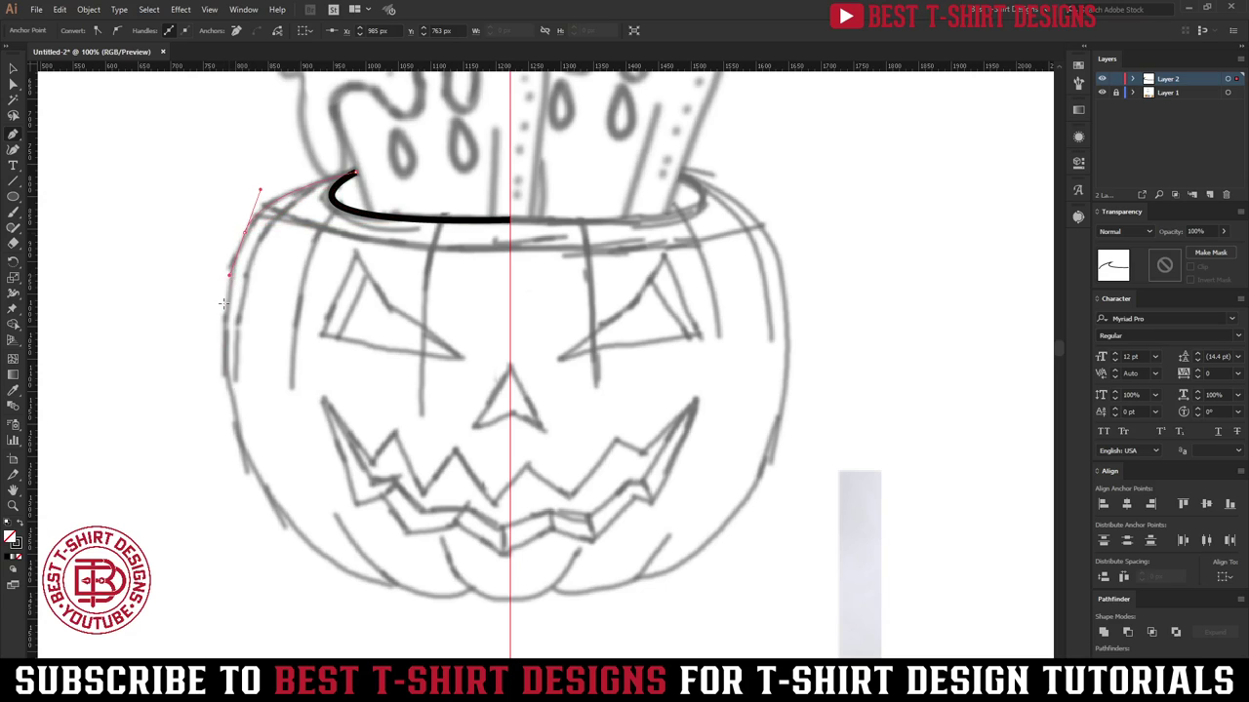
{"action": "left_click_drag", "start_coordinate": [230, 272], "coordinate": [181, 517]}
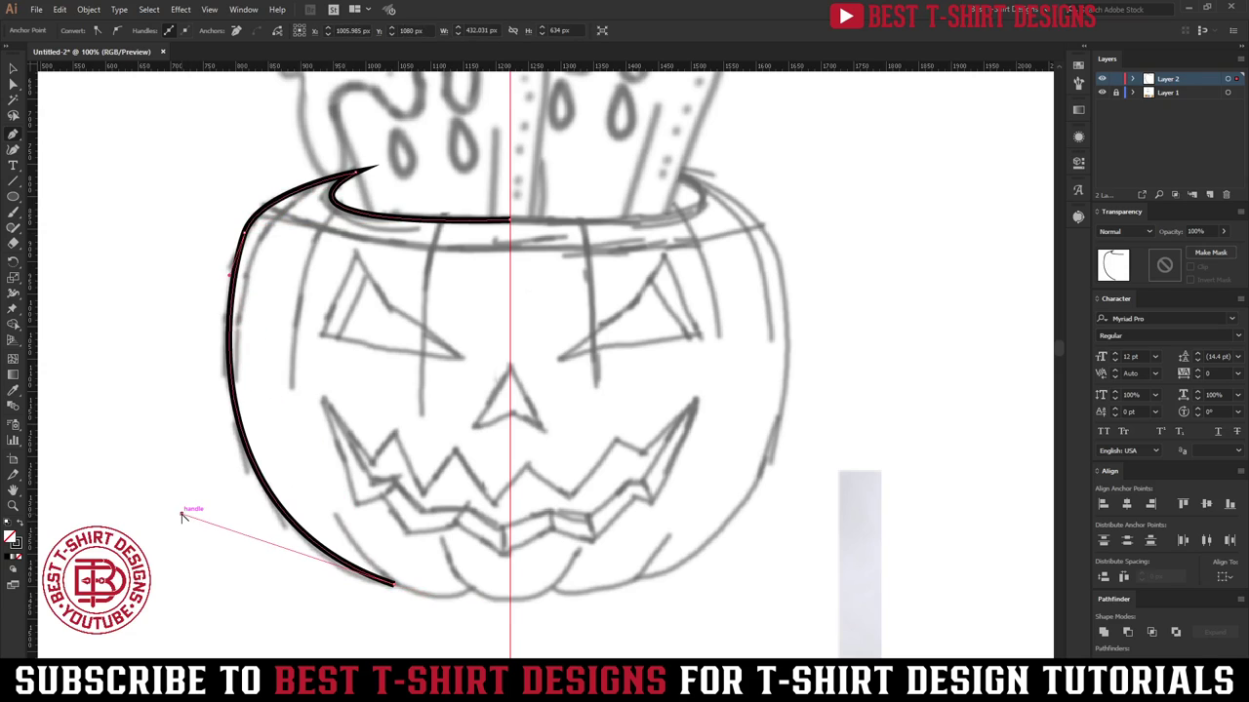
Step: Trace the pumpkin's lower-left lobe and the left half of the central bottom lobe as curves, ending the latter at the guide
{"action": "left_click", "coordinate": [334, 514]}
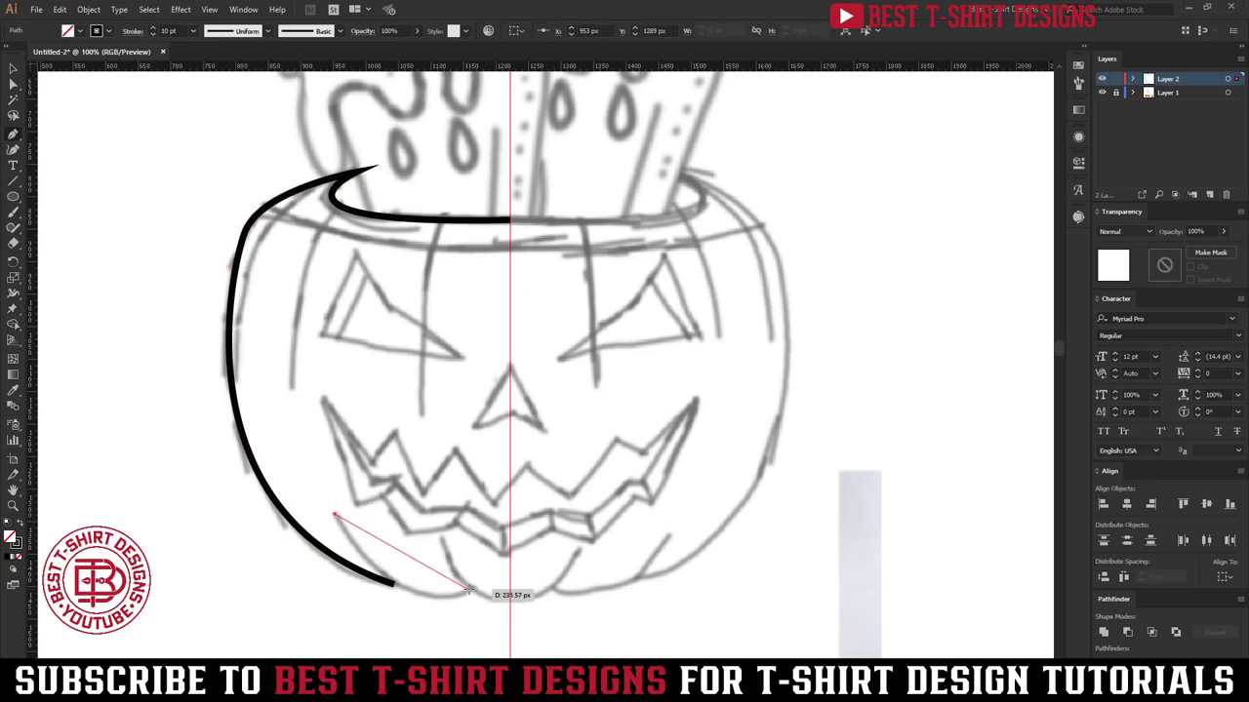
{"action": "left_click_drag", "start_coordinate": [473, 590], "coordinate": [583, 585]}
{"action": "left_click_drag", "start_coordinate": [549, 576], "coordinate": [557, 553]}
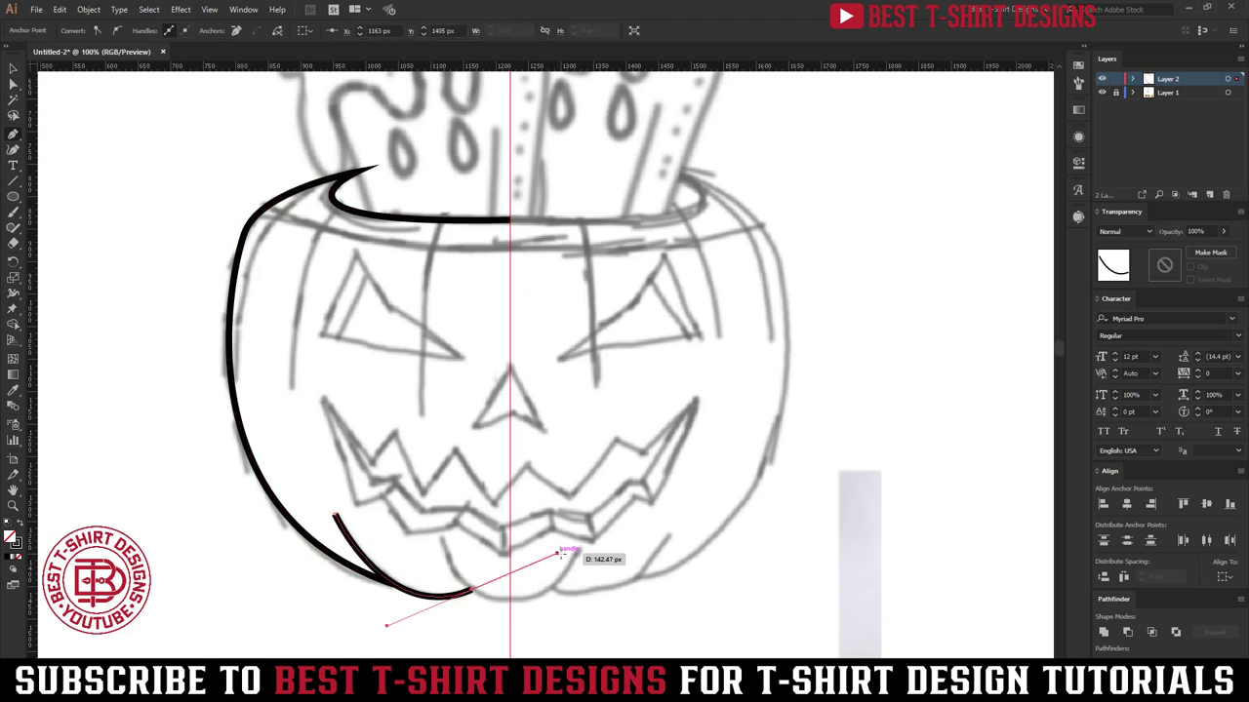
{"action": "scroll", "coordinate": [350, 632], "scroll_direction": "up", "scroll_amount": 1}
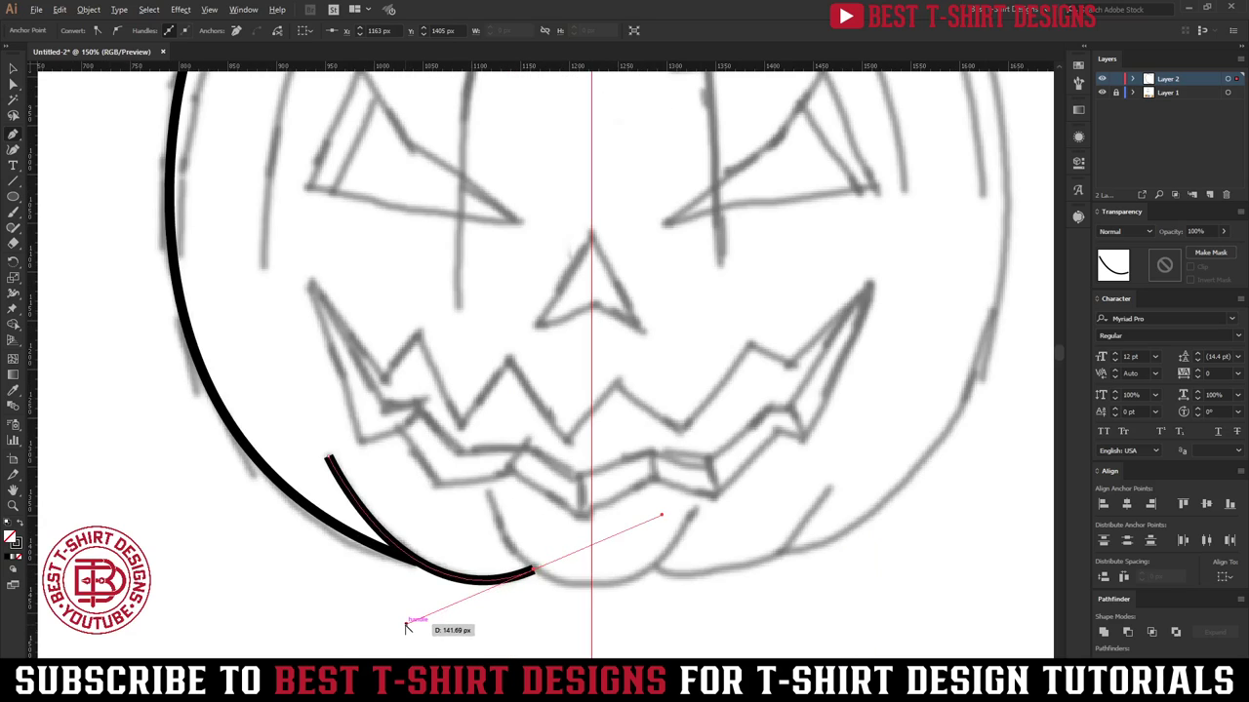
{"action": "left_click_drag", "start_coordinate": [407, 628], "coordinate": [382, 607]}
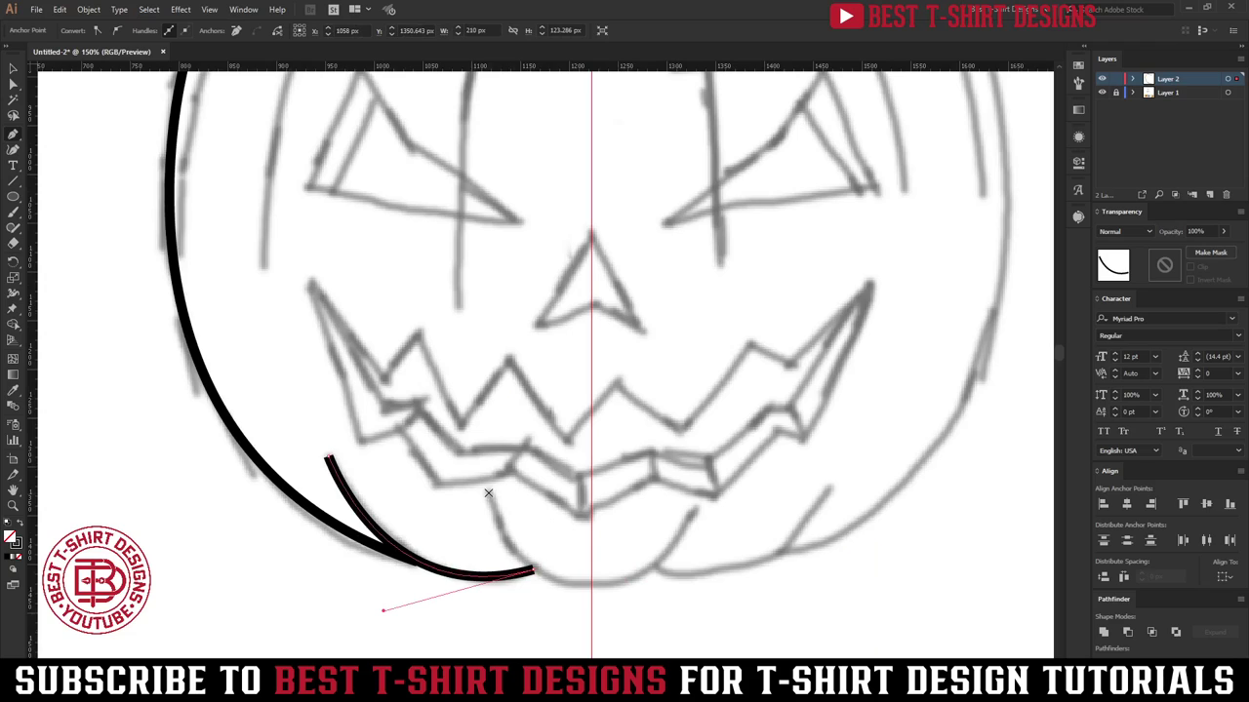
{"action": "mouse_move", "coordinate": [487, 493]}
{"action": "left_mouse_down"}
{"action": "mouse_move", "coordinate": [597, 586]}
{"action": "mouse_move", "coordinate": [685, 588]}
{"action": "left_mouse_up"}
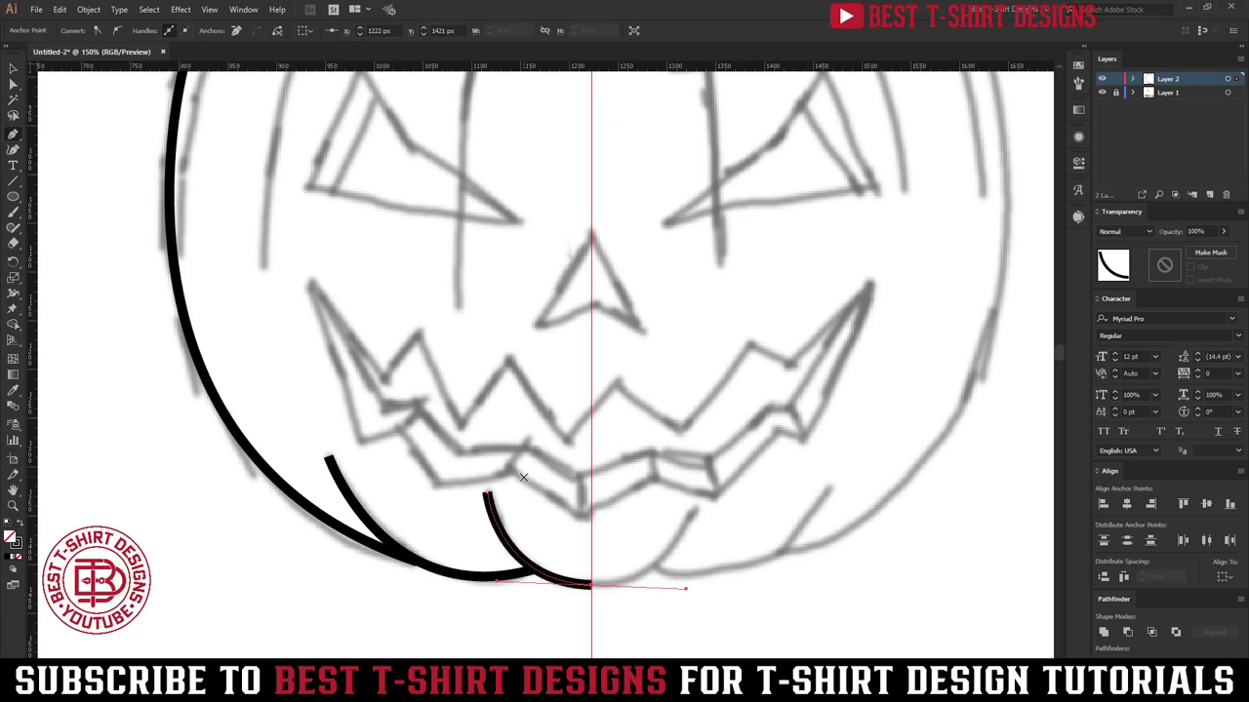
Step: Trace the left half of the opening's outer rim edge from the pumpkin outline to the centre guide, and round its curve
{"action": "scroll", "coordinate": [524, 478], "scroll_direction": "down", "scroll_amount": 1}
{"action": "scroll", "coordinate": [550, 458], "scroll_direction": "up", "scroll_amount": 1}
{"action": "scroll", "coordinate": [453, 267], "scroll_direction": "up", "scroll_amount": 1}
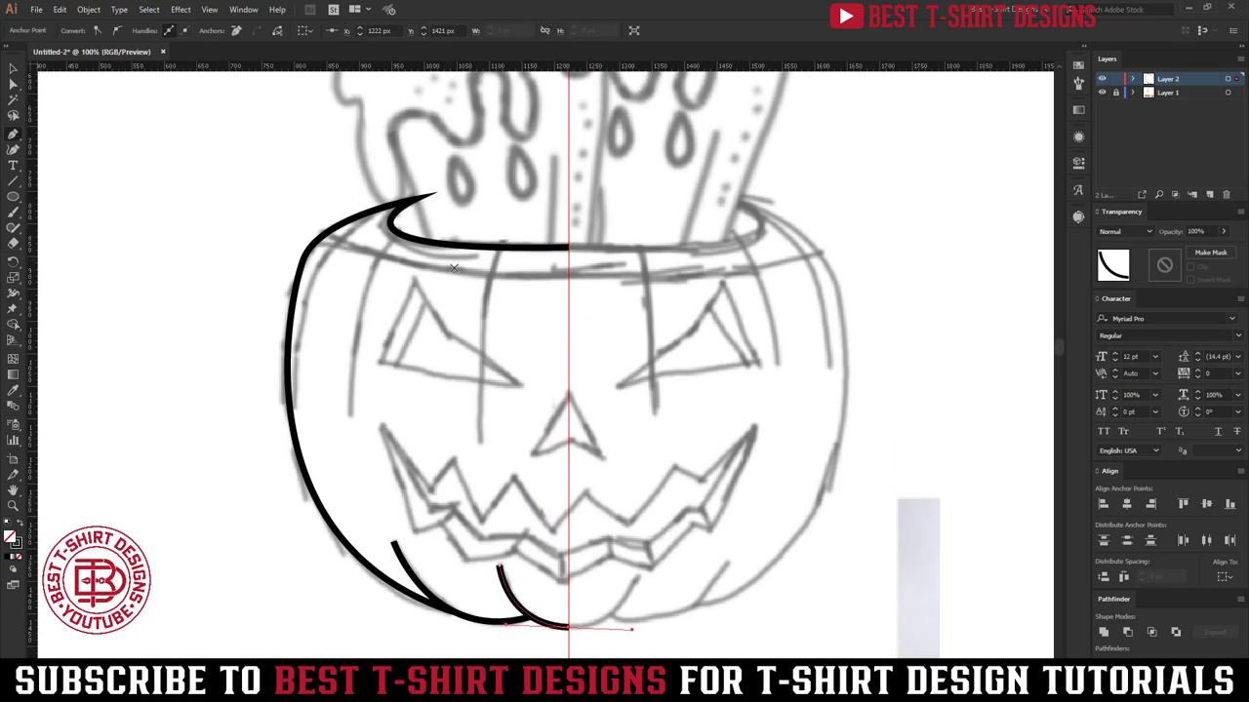
{"action": "left_click", "coordinate": [329, 232]}
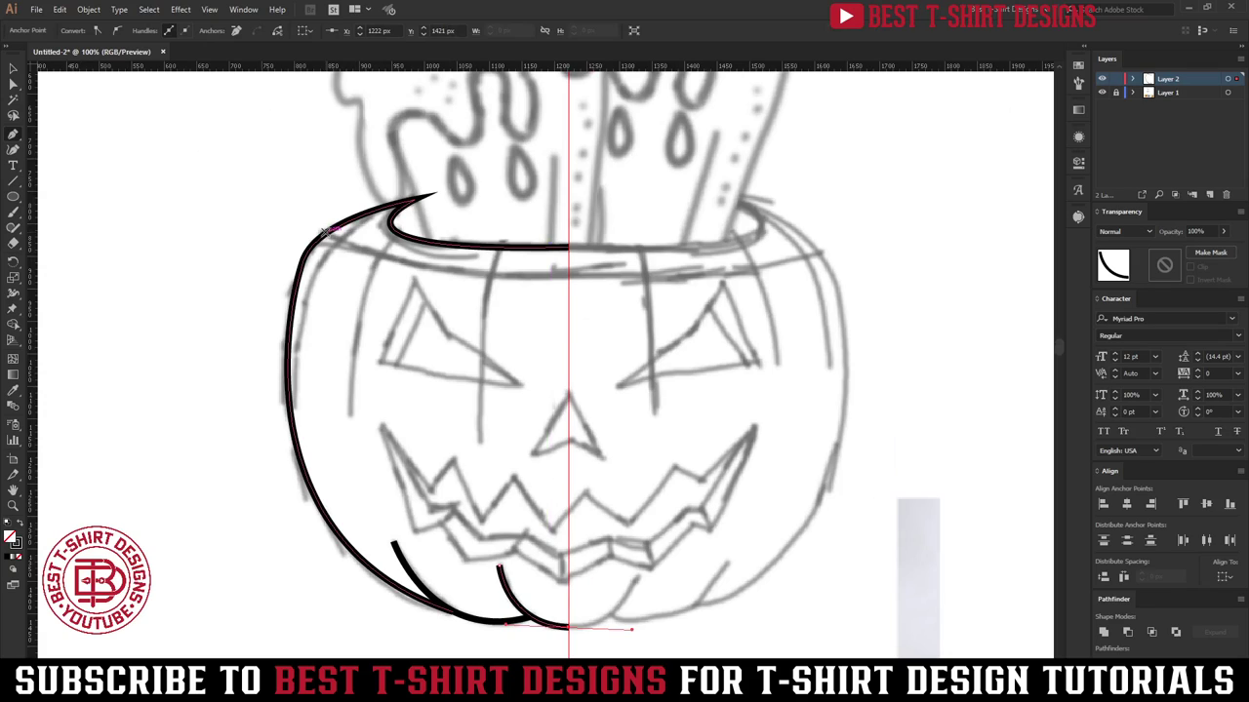
{"action": "left_click", "coordinate": [330, 232]}
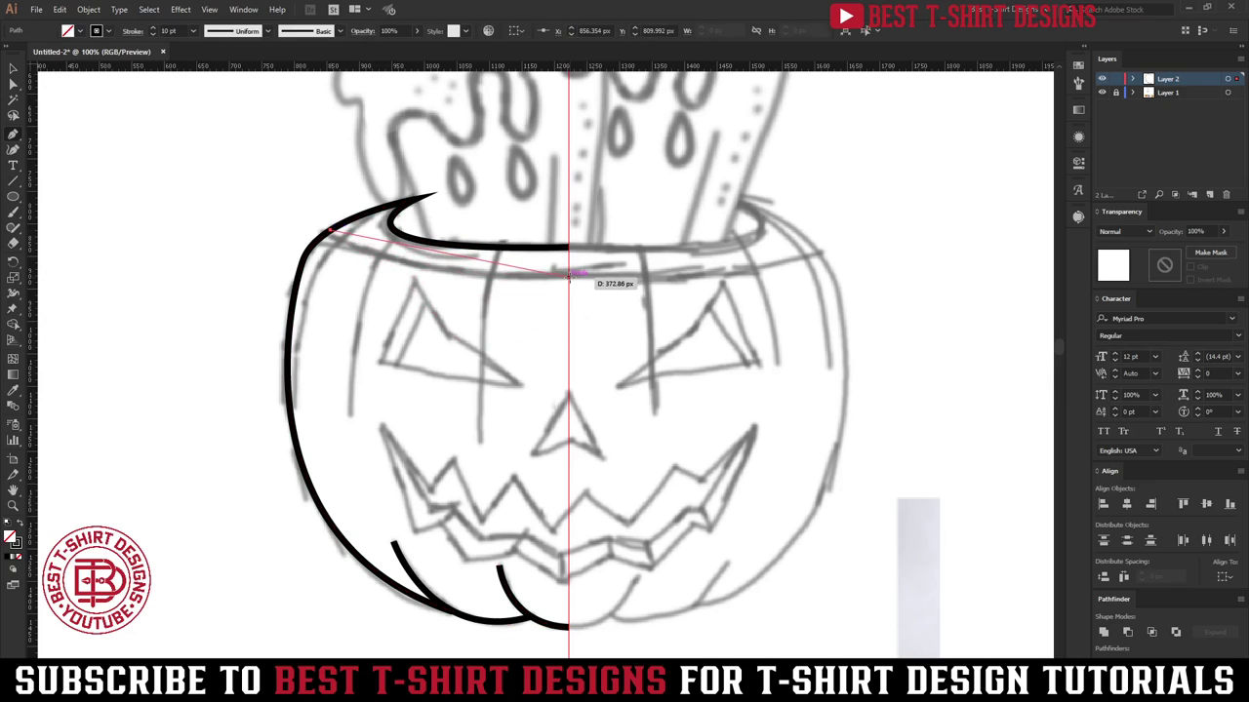
{"action": "left_click_drag", "start_coordinate": [568, 277], "coordinate": [767, 280]}
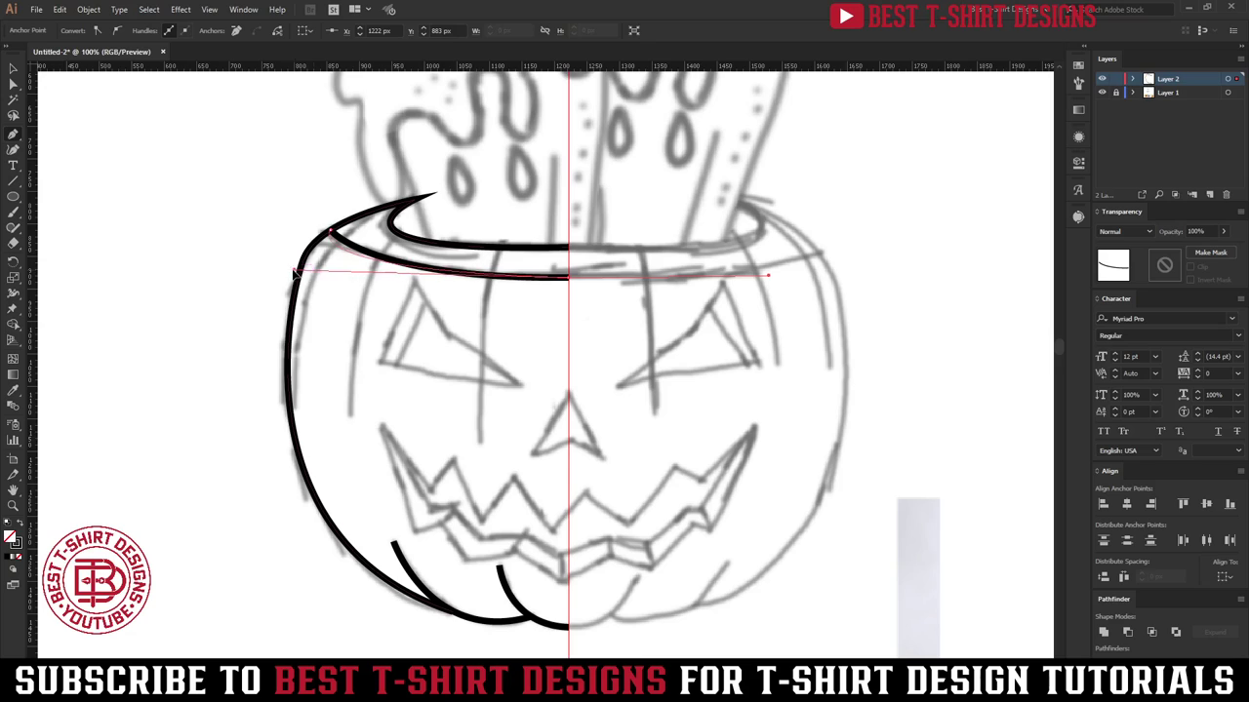
{"action": "left_click", "coordinate": [295, 273]}
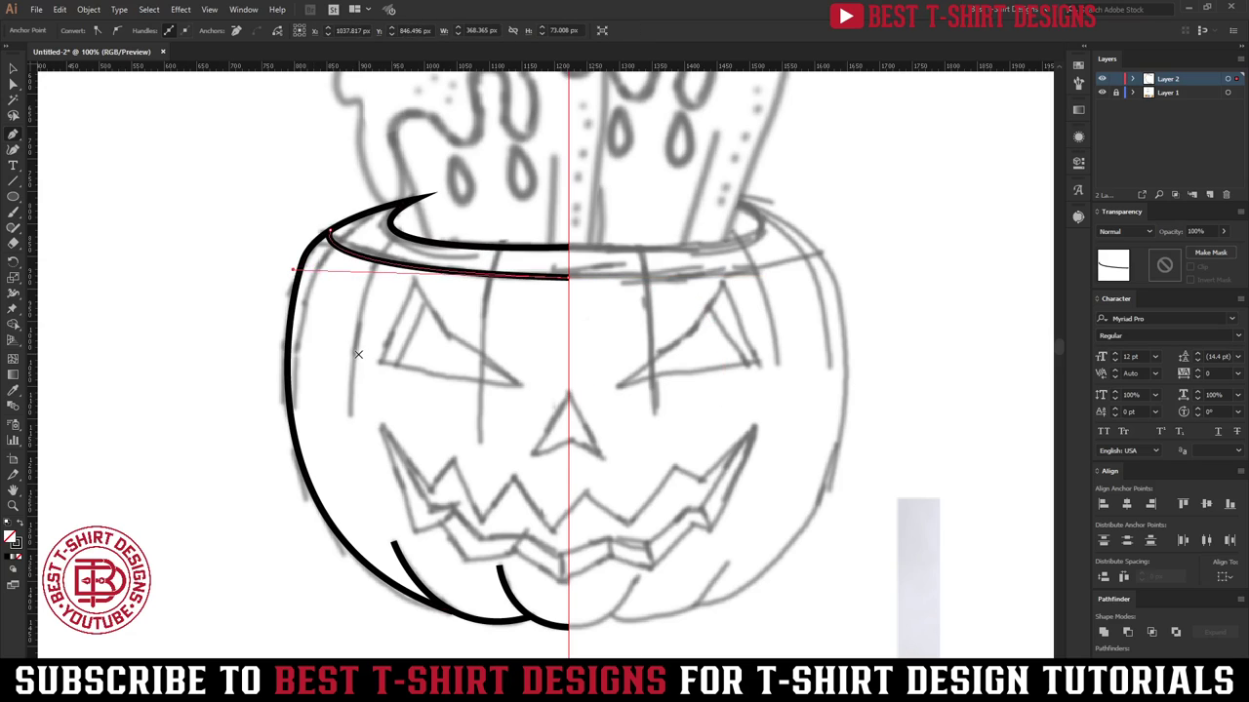
Step: Trace the pumpkin's left eye as a closed four-point shape with straight edges
{"action": "left_click", "coordinate": [522, 383]}
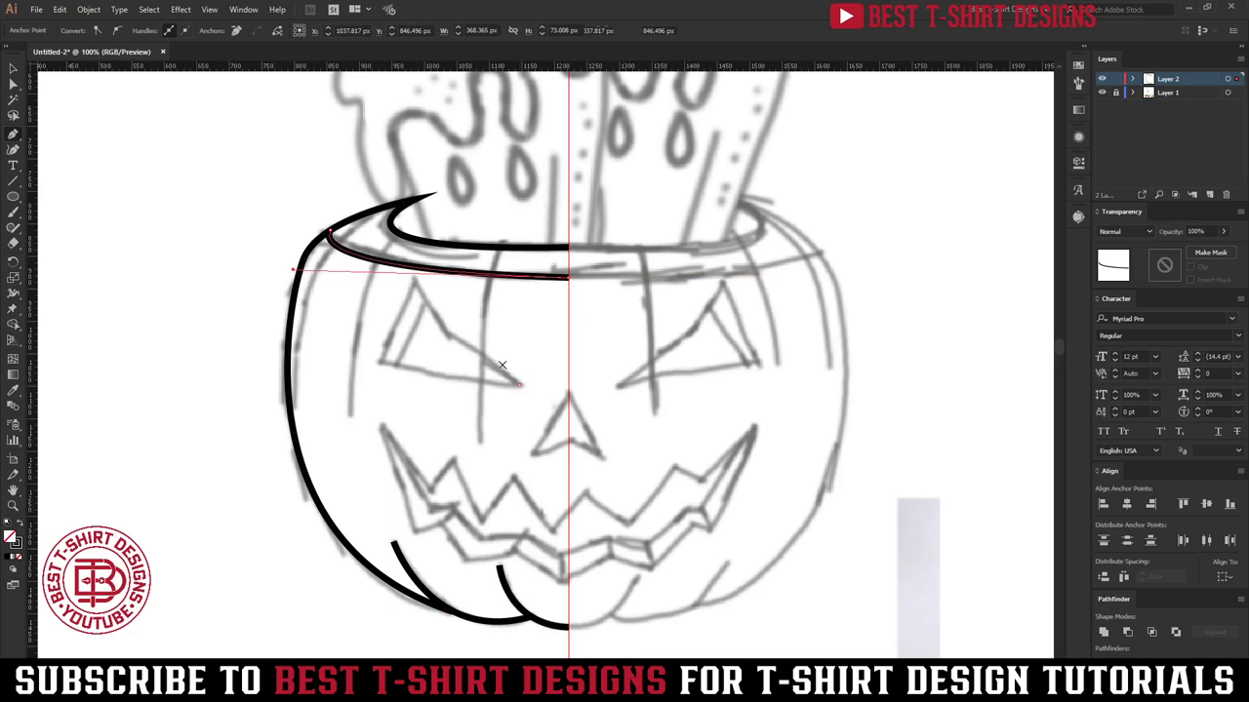
{"action": "left_click", "coordinate": [447, 336]}
{"action": "left_click", "coordinate": [418, 286]}
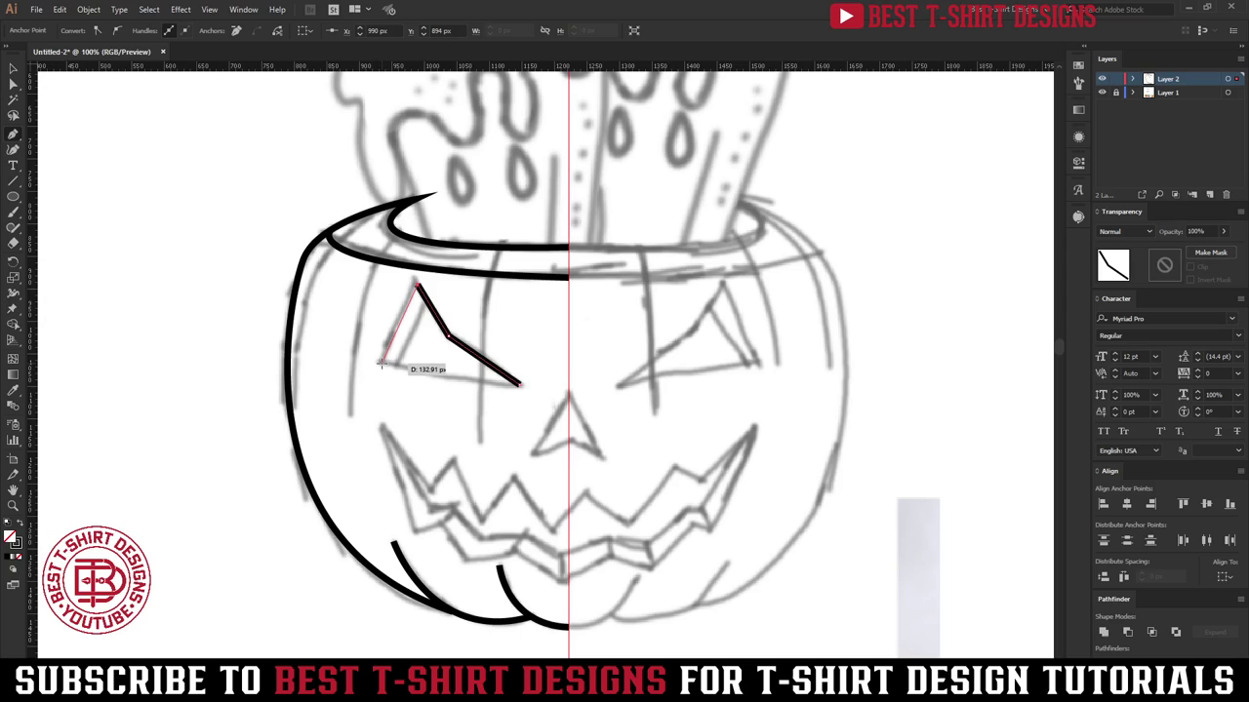
{"action": "left_click", "coordinate": [381, 364]}
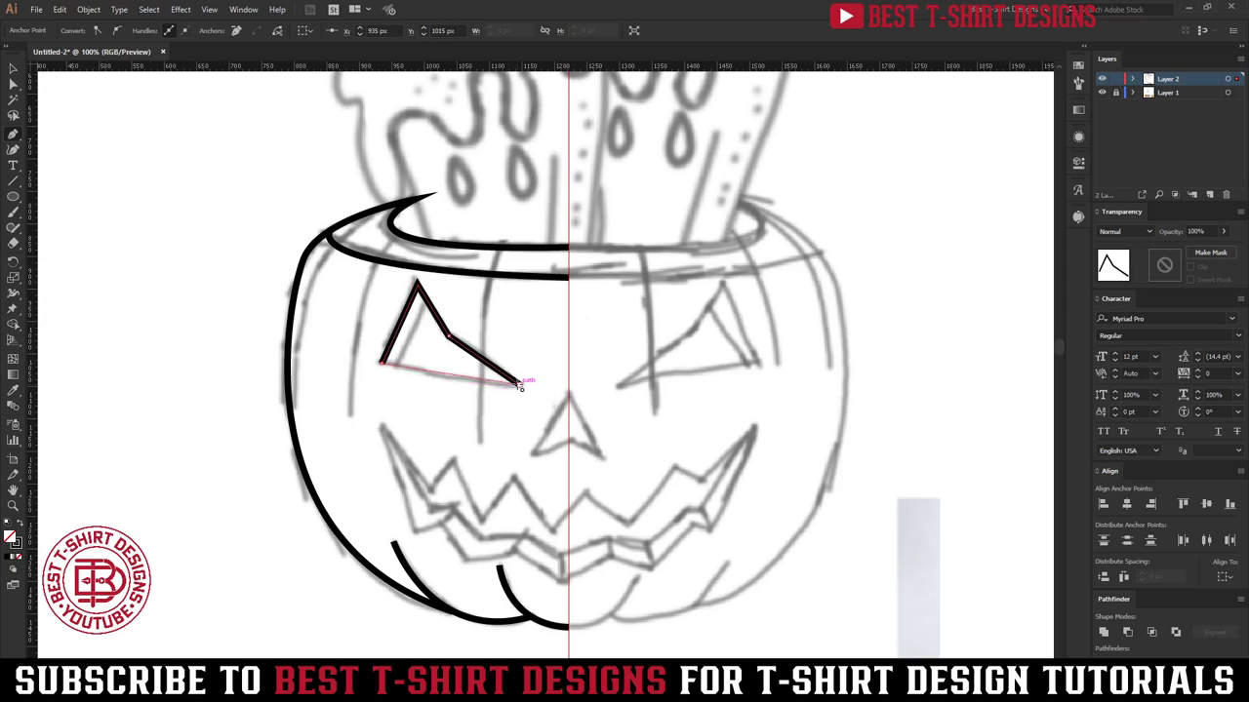
{"action": "left_click", "coordinate": [520, 384]}
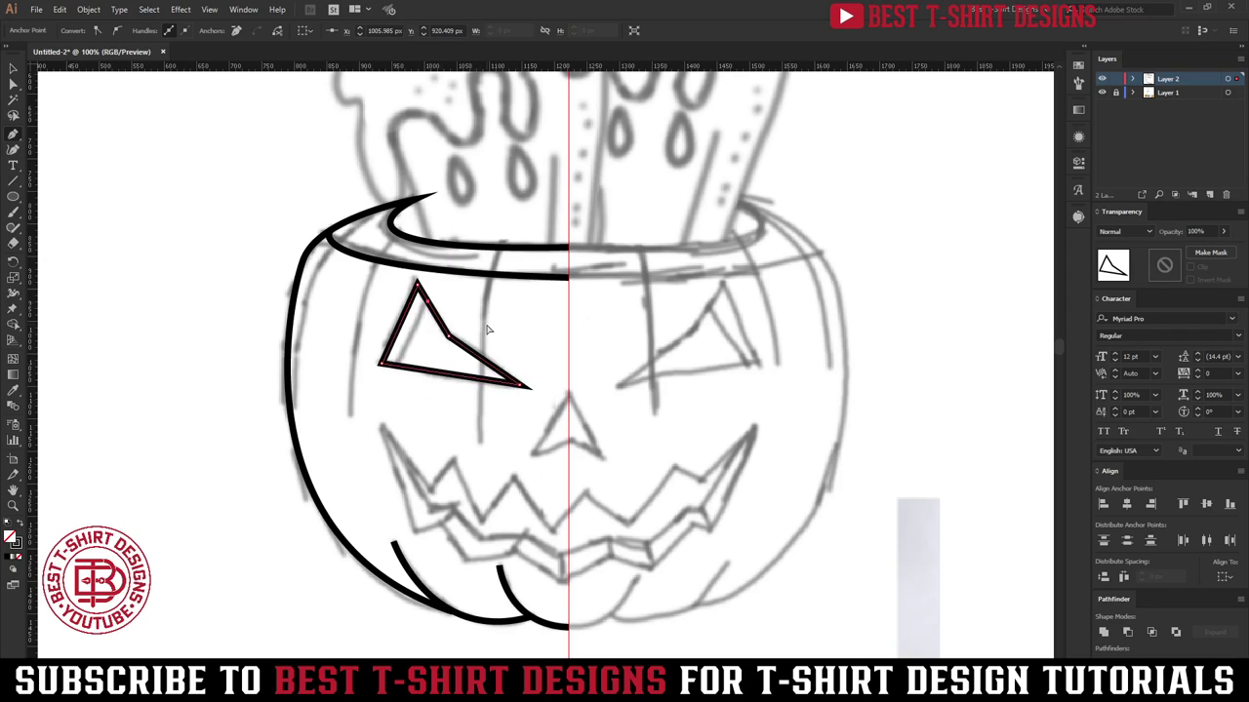
Step: Undo the stray anchor point on the left eye and draw its slanted inner depth line, about 109 px long
{"action": "key", "text": "ctrl+z"}
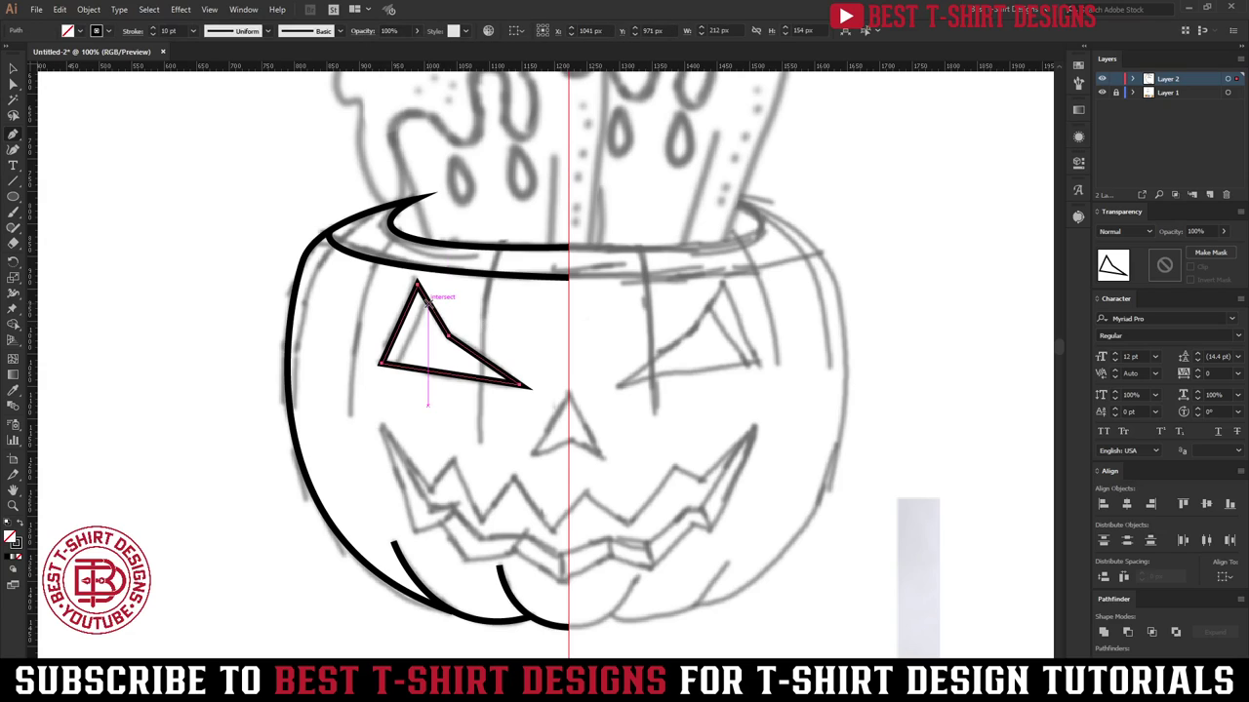
{"action": "left_click", "coordinate": [426, 302]}
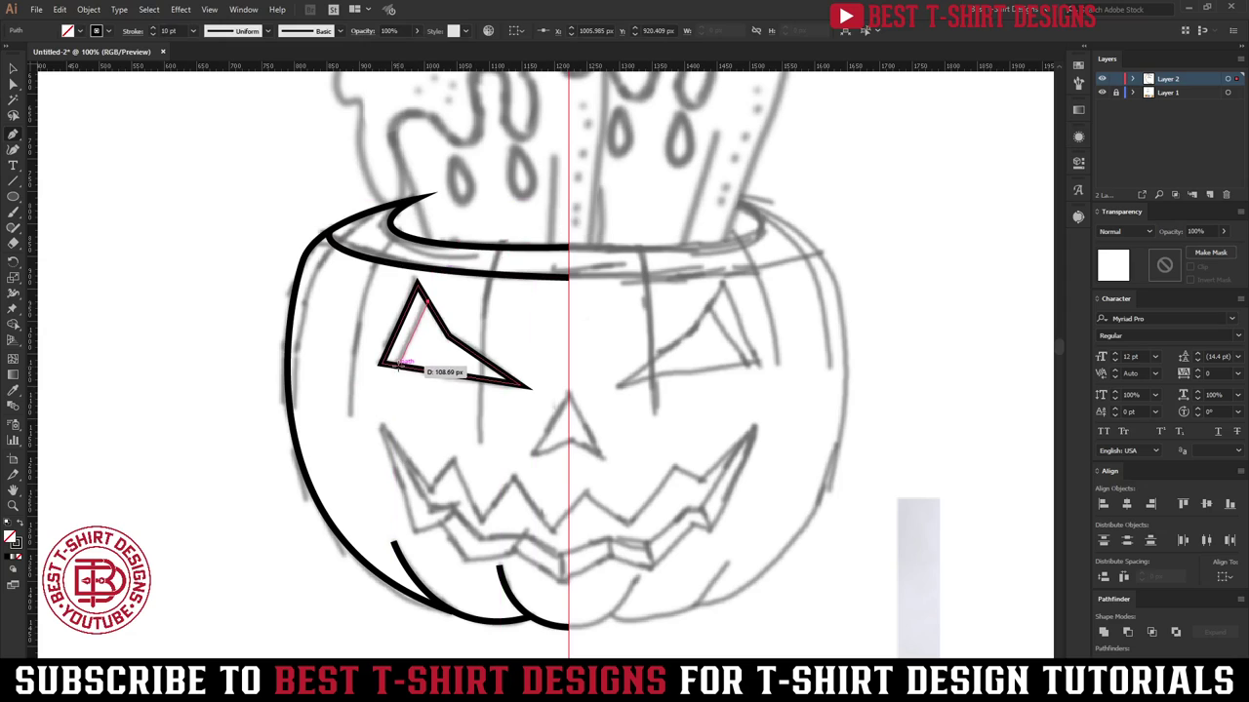
{"action": "left_click", "coordinate": [398, 366]}
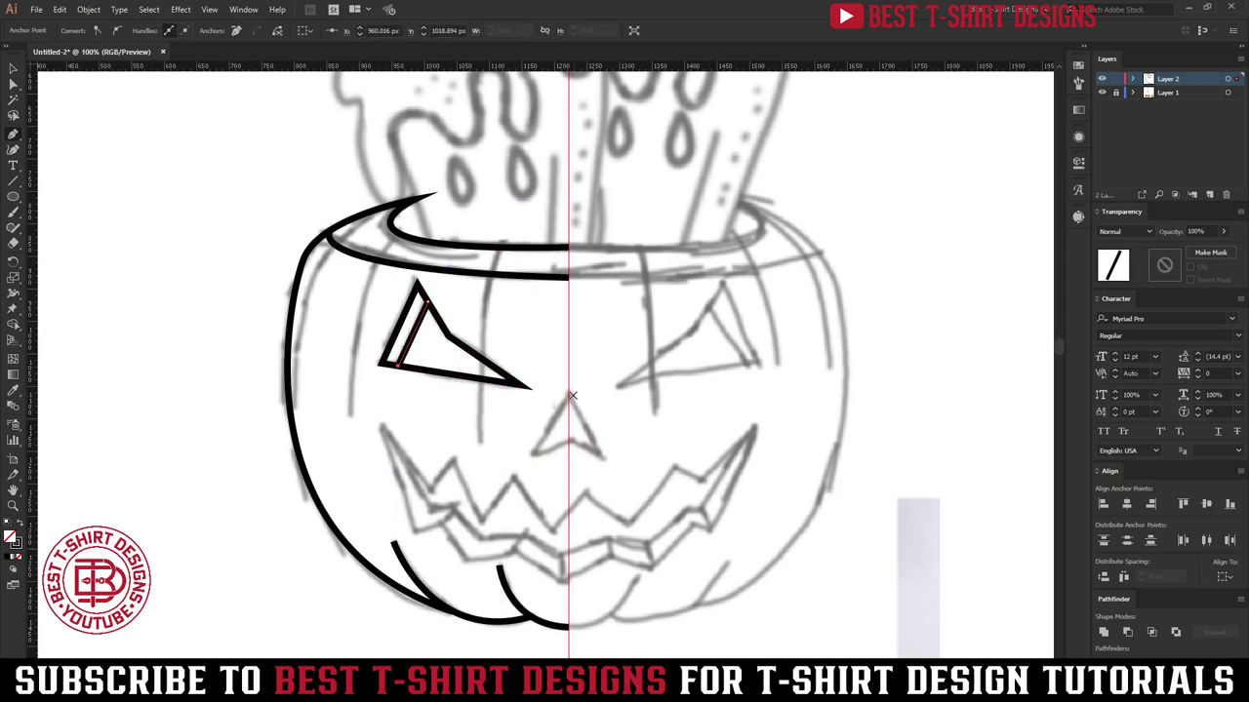
Step: Trace the left half of the nose with straight segments, starting and ending on the centre guide
{"action": "left_click", "coordinate": [570, 393]}
{"action": "left_click", "coordinate": [534, 451]}
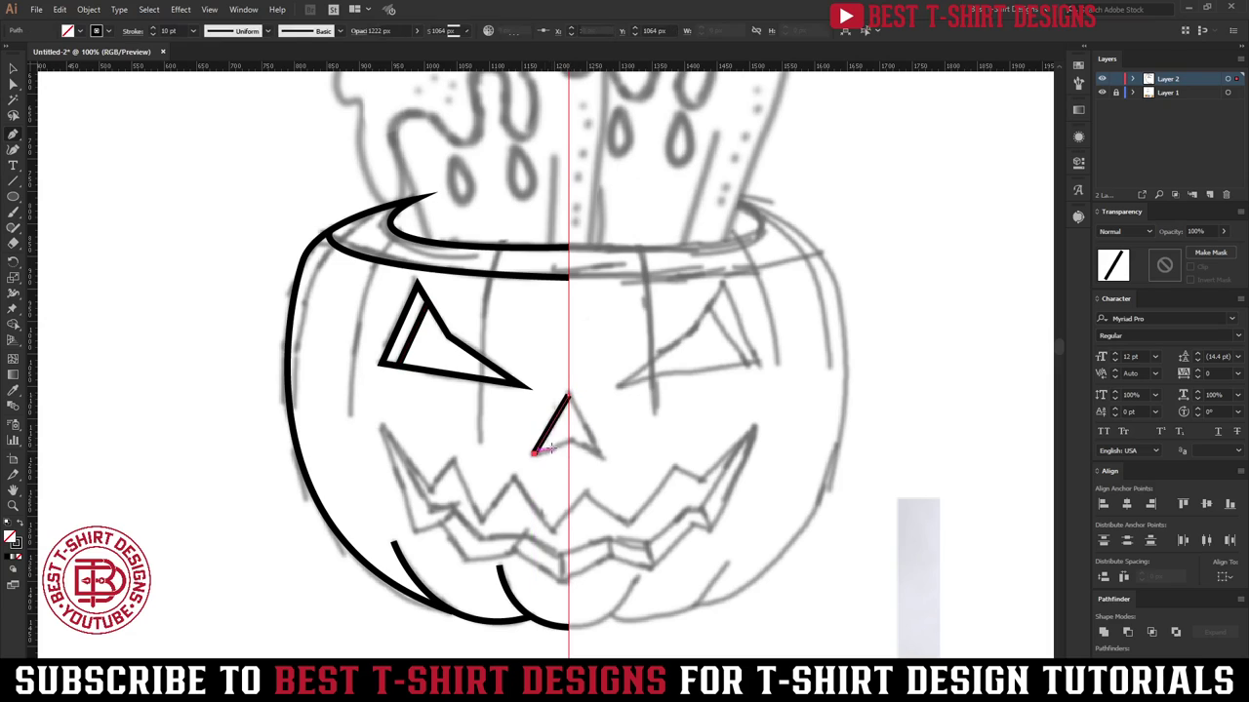
{"action": "left_click", "coordinate": [569, 444]}
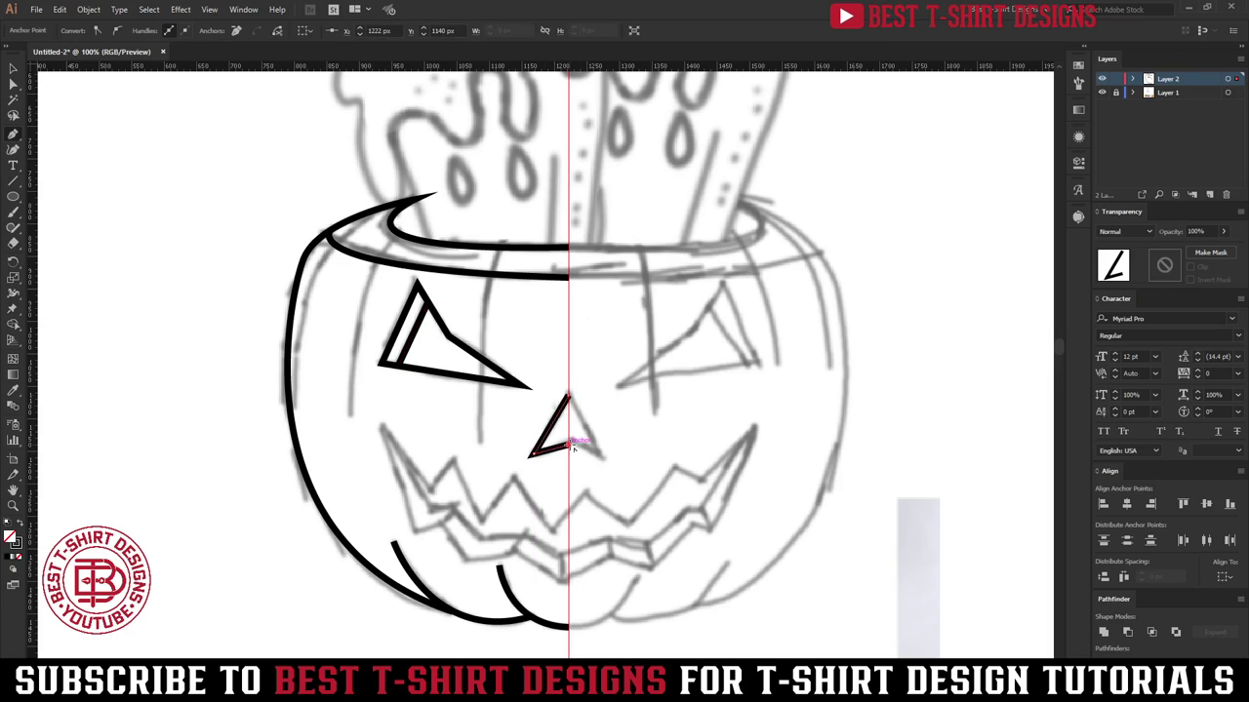
{"action": "key", "text": "Escape"}
Step: Trace the lower outer edge of the mouth's left half with straight segments, from near the centre guide up to the mouth's outer corner
{"action": "left_click", "coordinate": [561, 583]}
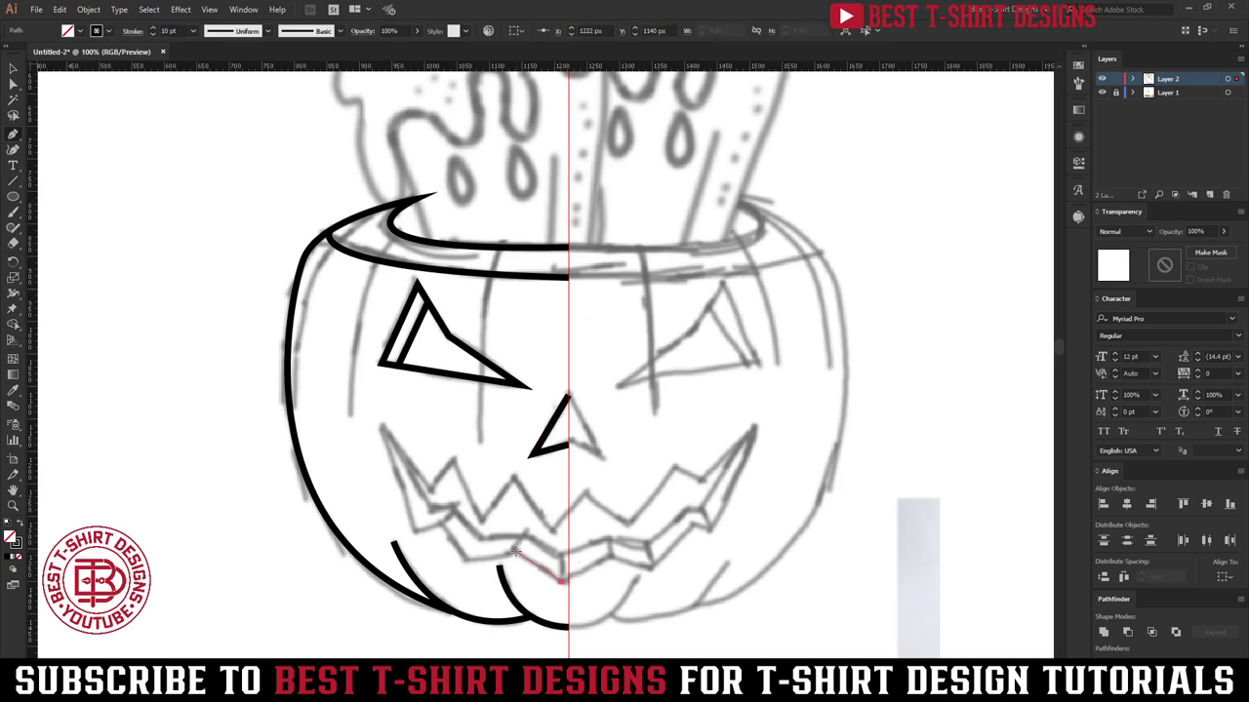
{"action": "left_click_drag", "start_coordinate": [518, 555], "coordinate": [462, 561]}
{"action": "left_click", "coordinate": [461, 561]}
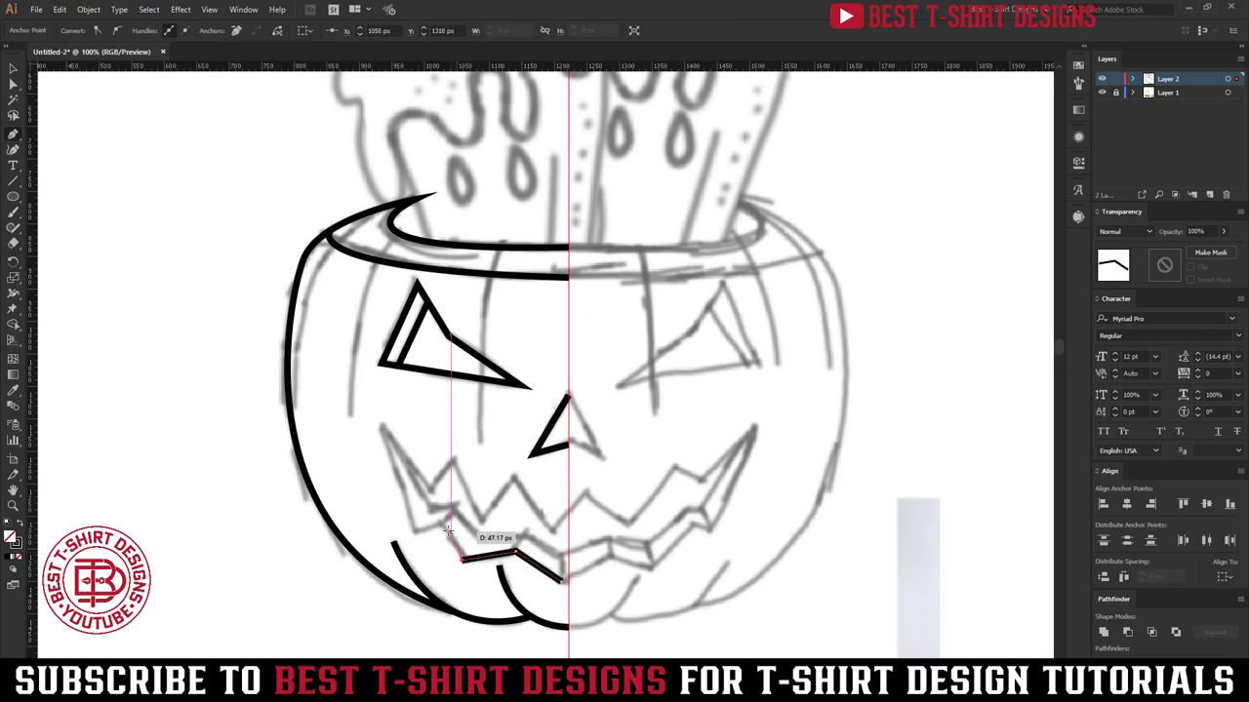
{"action": "left_click", "coordinate": [438, 525]}
{"action": "left_click", "coordinate": [415, 531]}
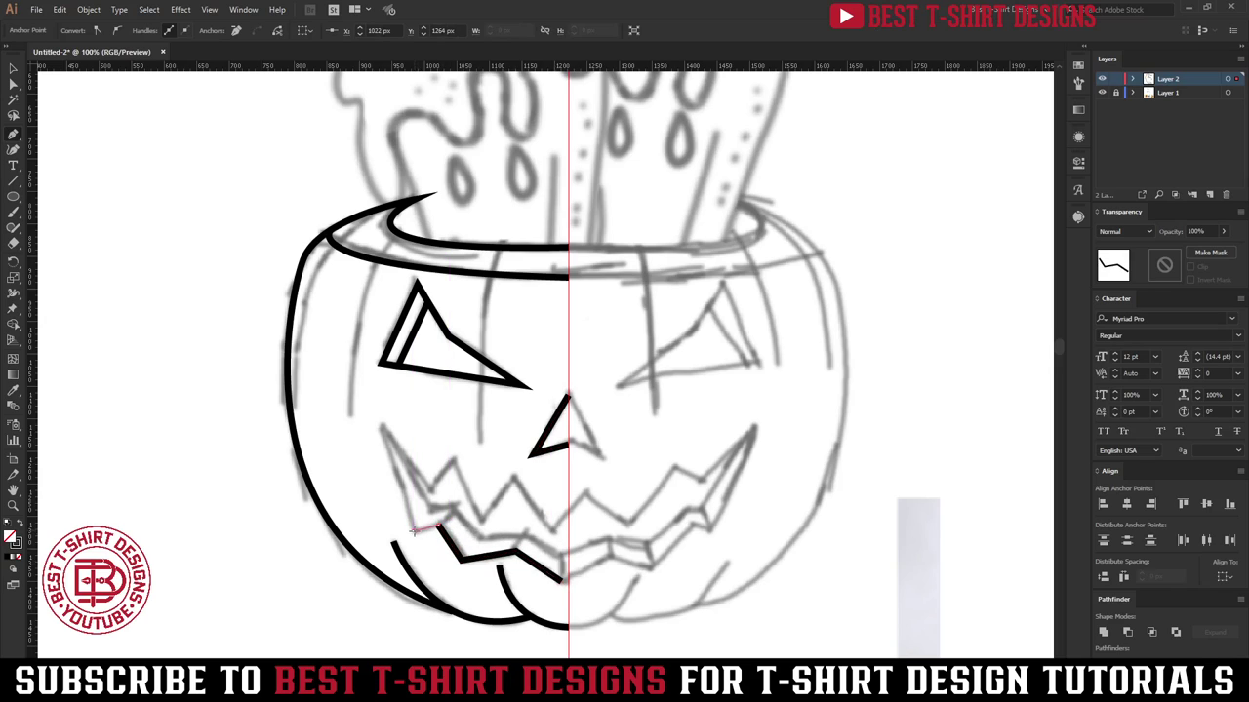
{"action": "left_click", "coordinate": [380, 430]}
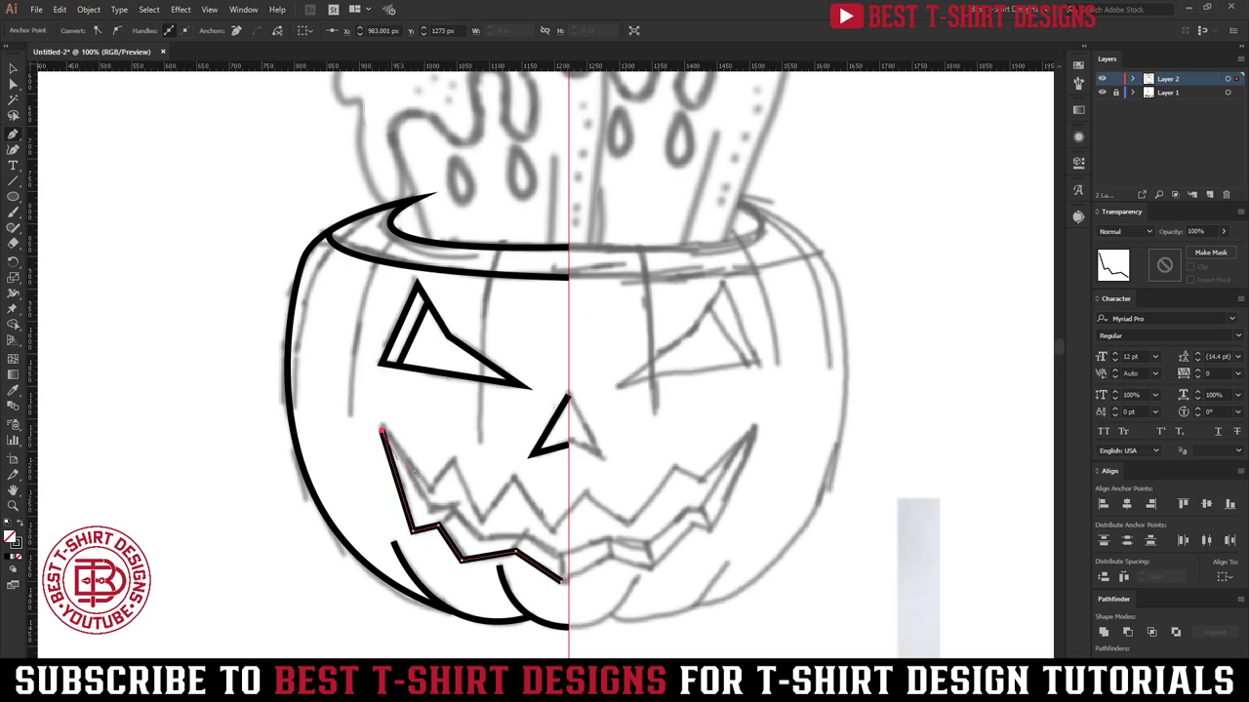
Step: Continue the path from the mouth's outer corner along the jagged upper teeth edge, ending just short of the centre guide
{"action": "left_click", "coordinate": [434, 493]}
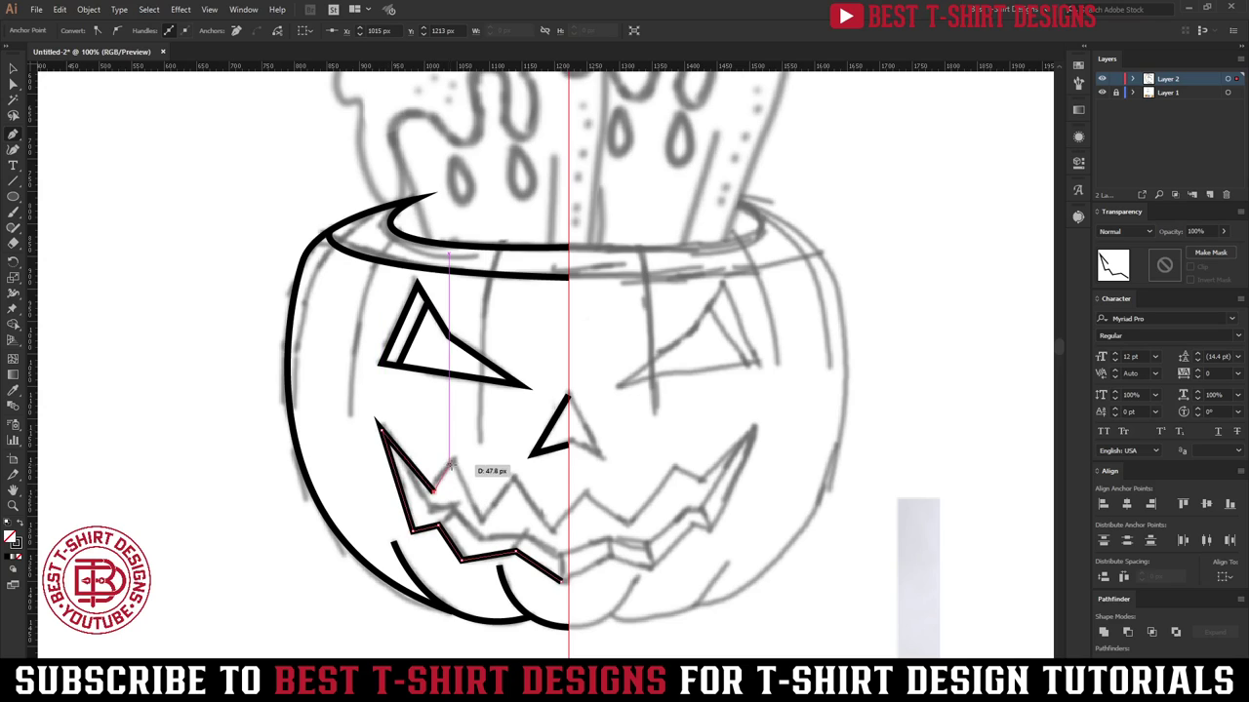
{"action": "left_click", "coordinate": [455, 460]}
{"action": "left_click", "coordinate": [483, 522]}
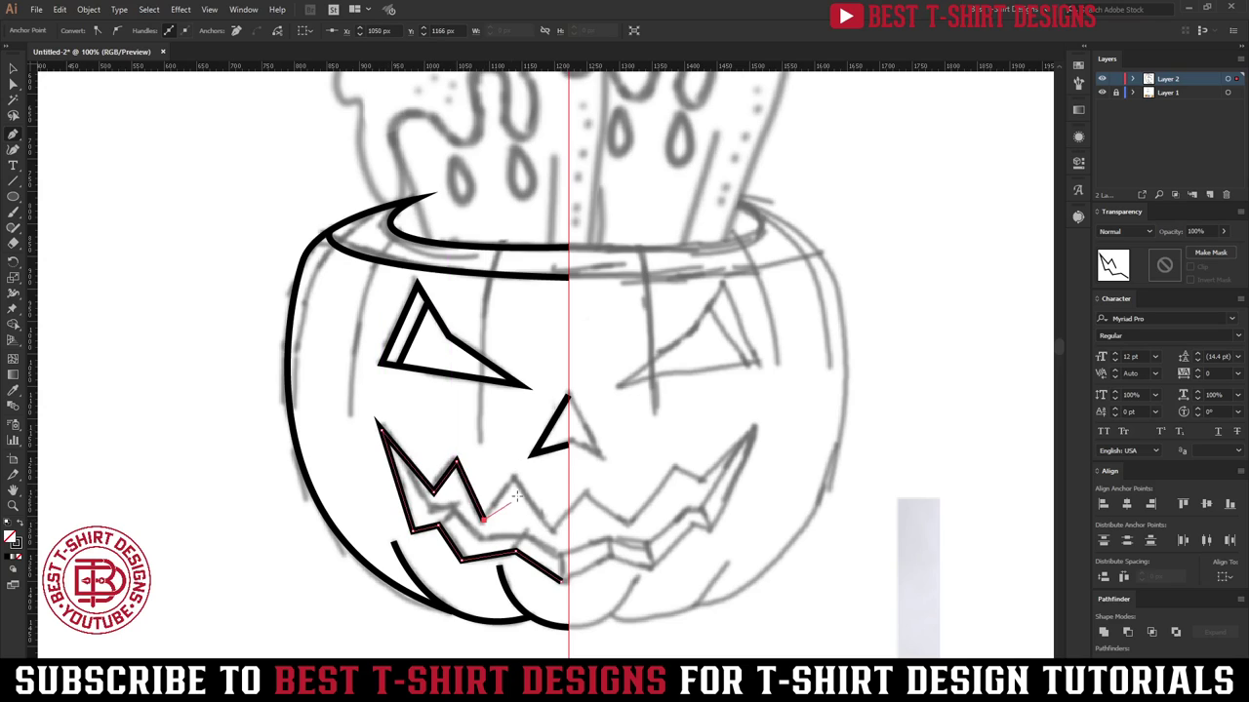
{"action": "left_click", "coordinate": [519, 482]}
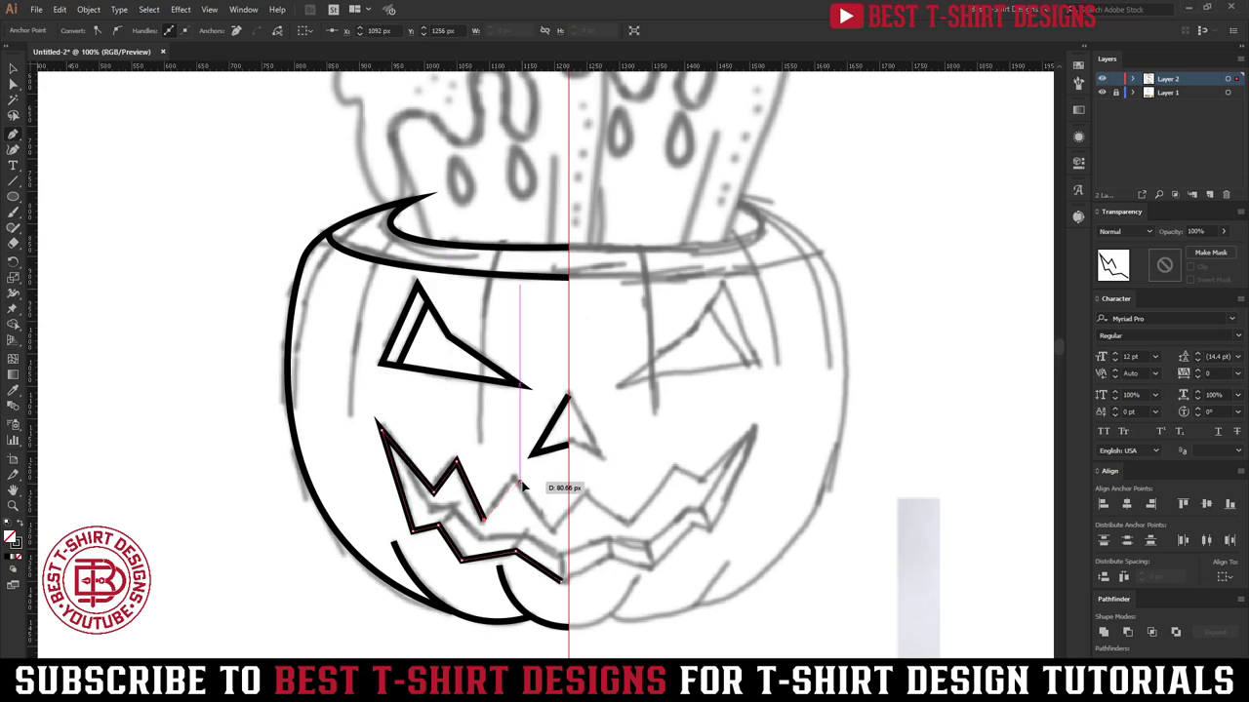
{"action": "left_click", "coordinate": [559, 528]}
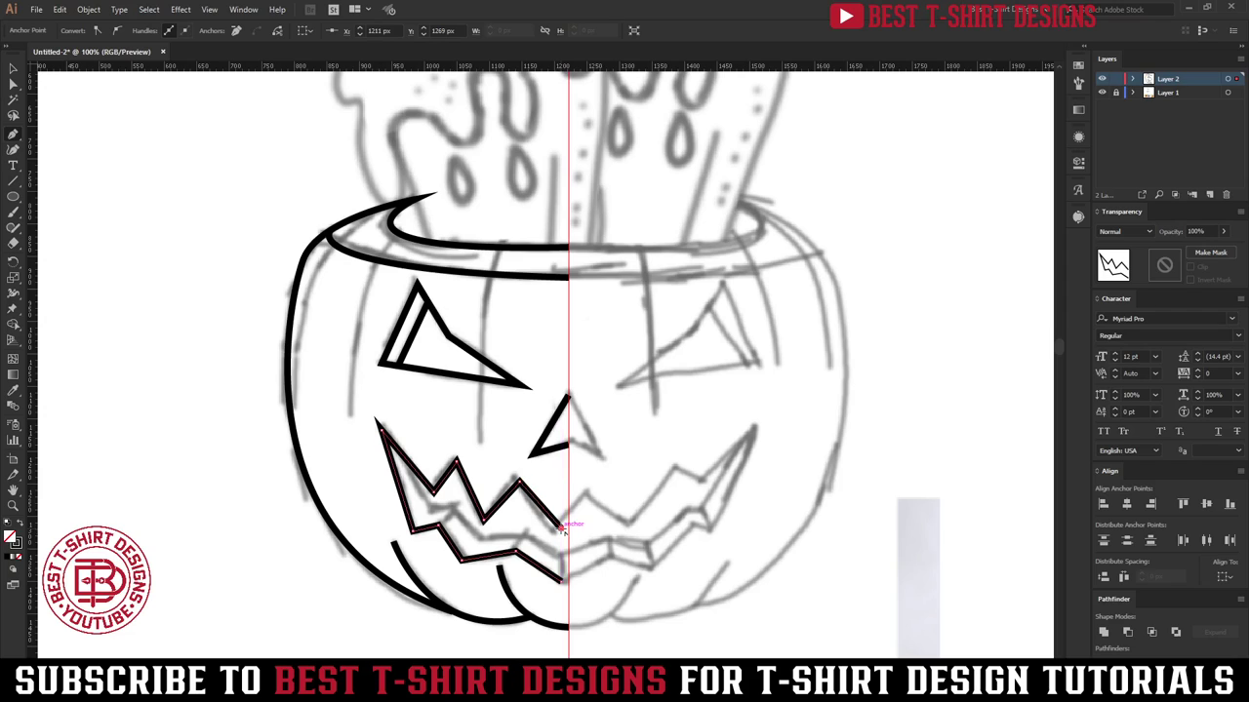
Step: Trace the mouth's inner lower edge from the outer corner toward the centre guide and join it to the lower outer edge's end
{"action": "left_click", "coordinate": [378, 426]}
{"action": "left_click", "coordinate": [378, 426]}
{"action": "left_click", "coordinate": [427, 510]}
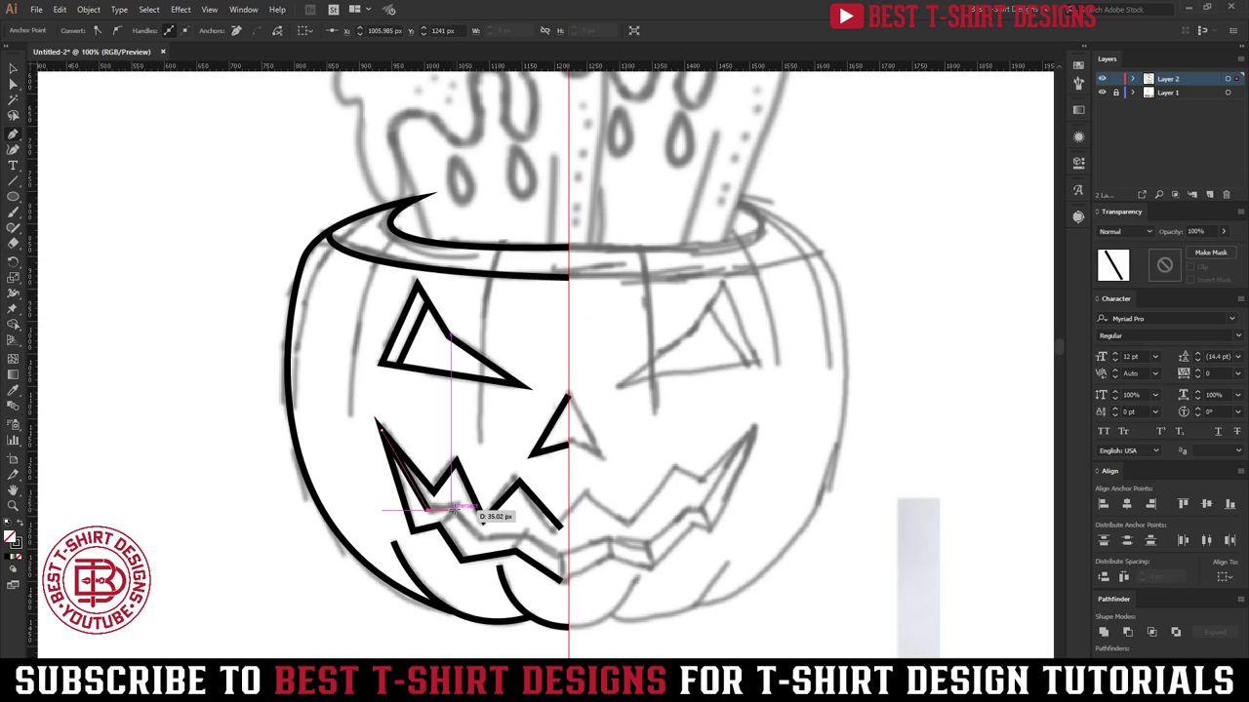
{"action": "left_click", "coordinate": [455, 509]}
{"action": "left_click", "coordinate": [477, 537]}
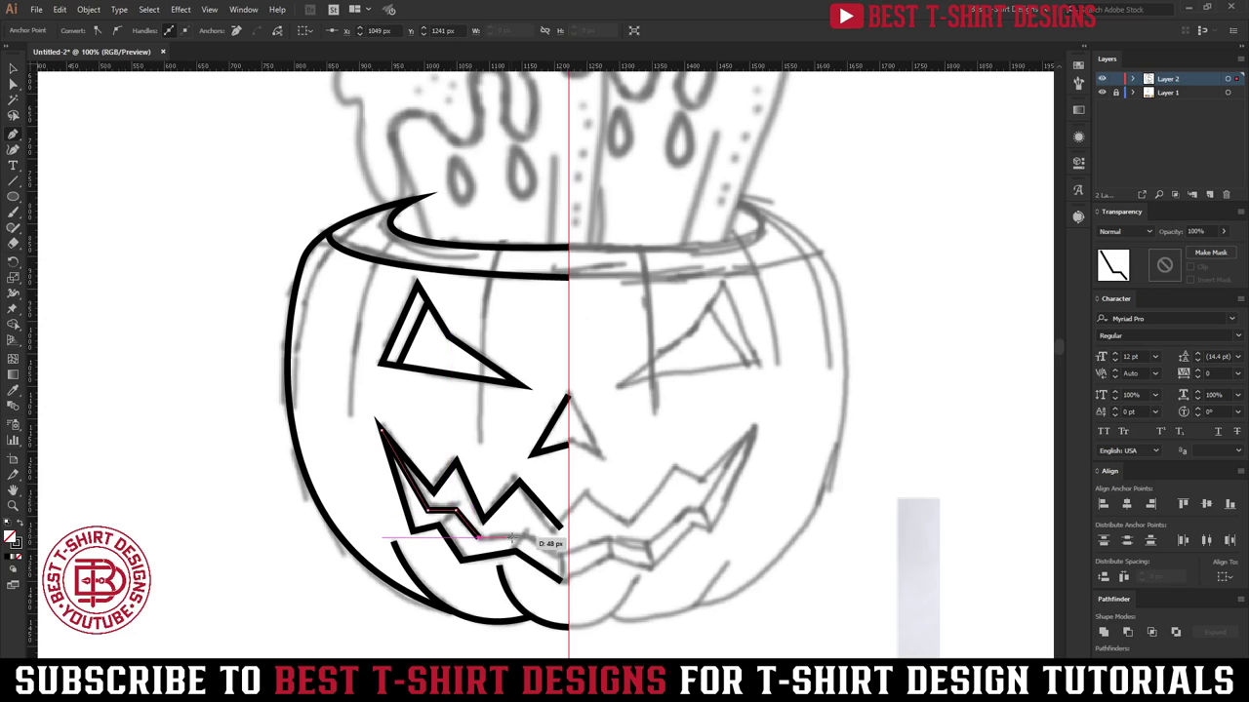
{"action": "left_click", "coordinate": [526, 535]}
{"action": "left_click", "coordinate": [561, 556]}
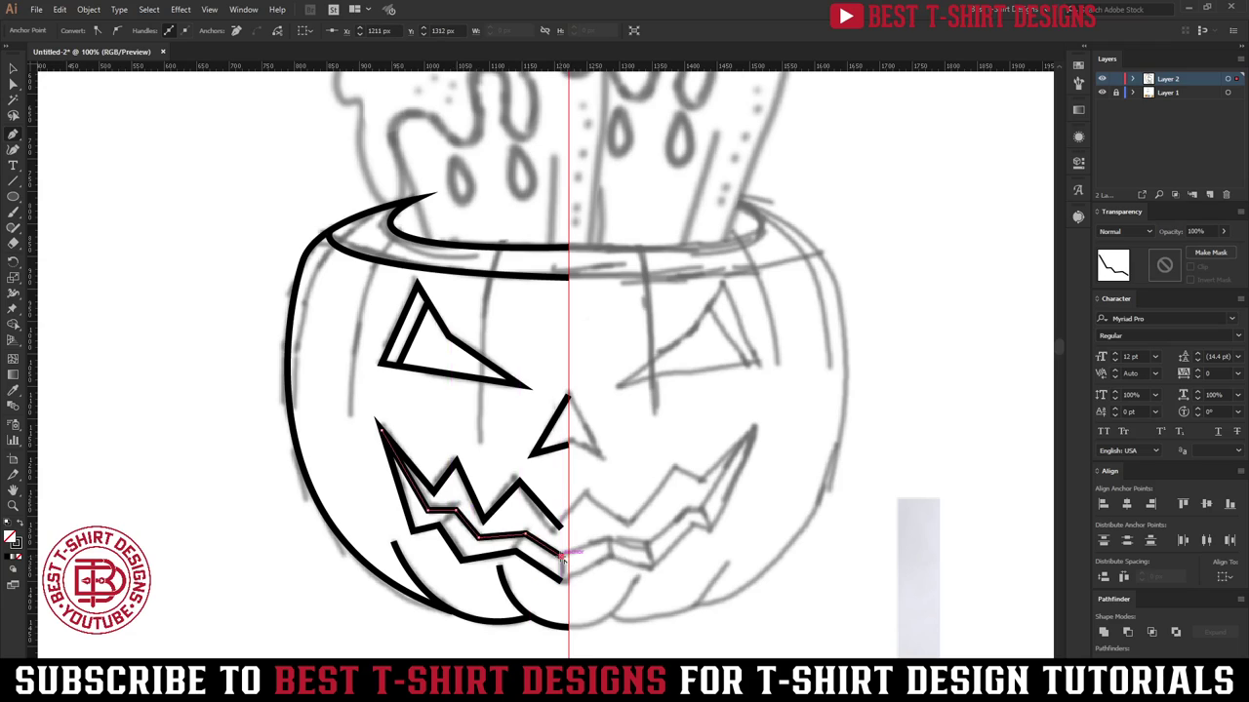
{"action": "left_click", "coordinate": [563, 582]}
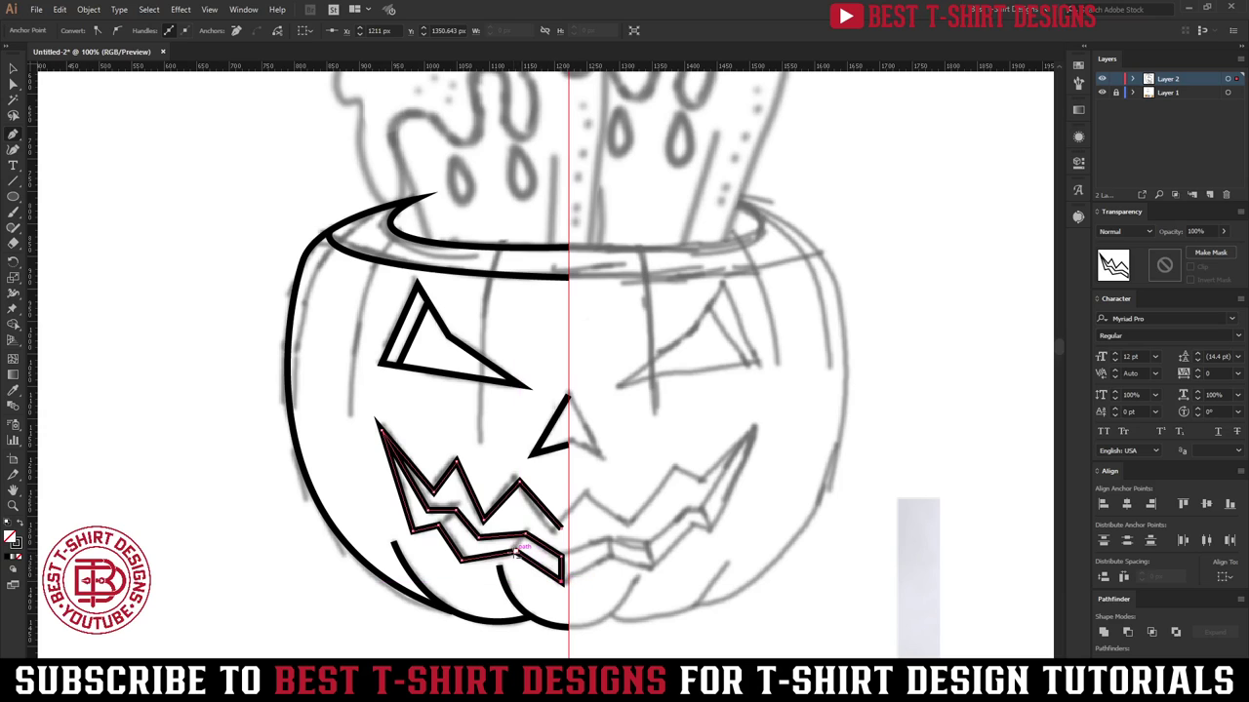
Step: Undo the stray anchor edit on the mouth's lower edge and draw the depth line nearest the centre, about 31 px long
{"action": "scroll", "coordinate": [516, 552], "scroll_direction": "up", "scroll_amount": 3}
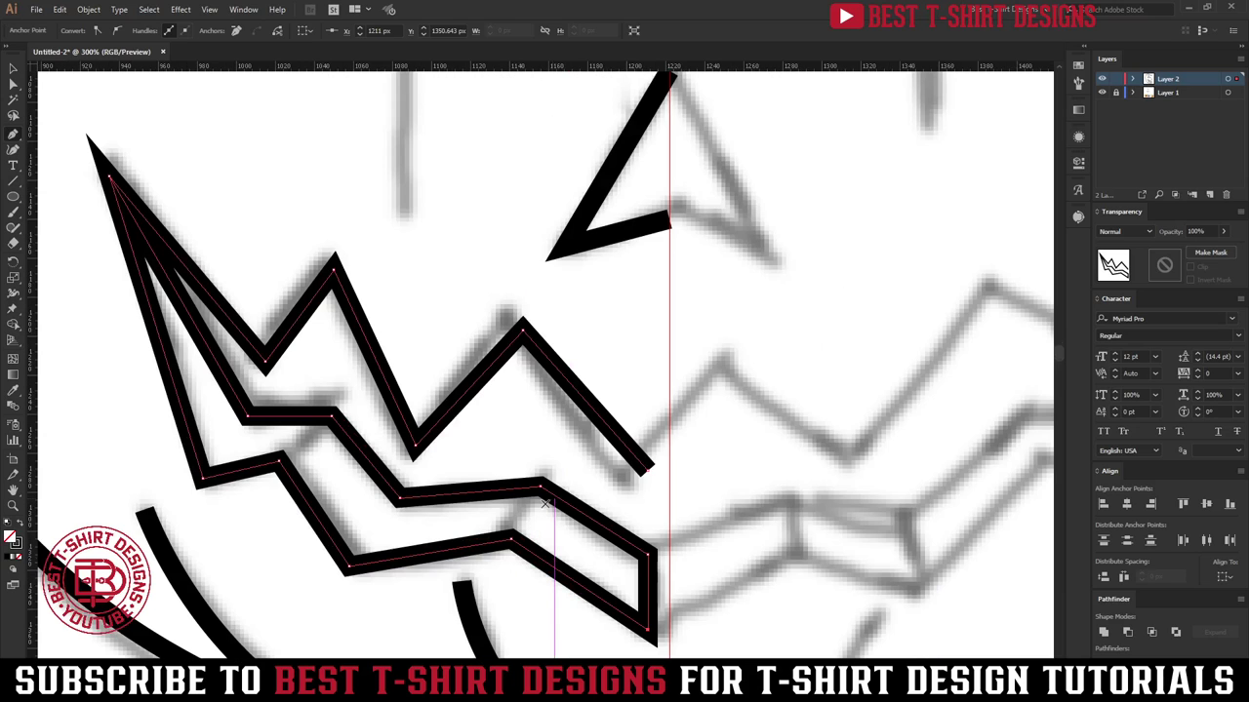
{"action": "left_click", "coordinate": [509, 536]}
{"action": "key", "text": "ctrl+z"}
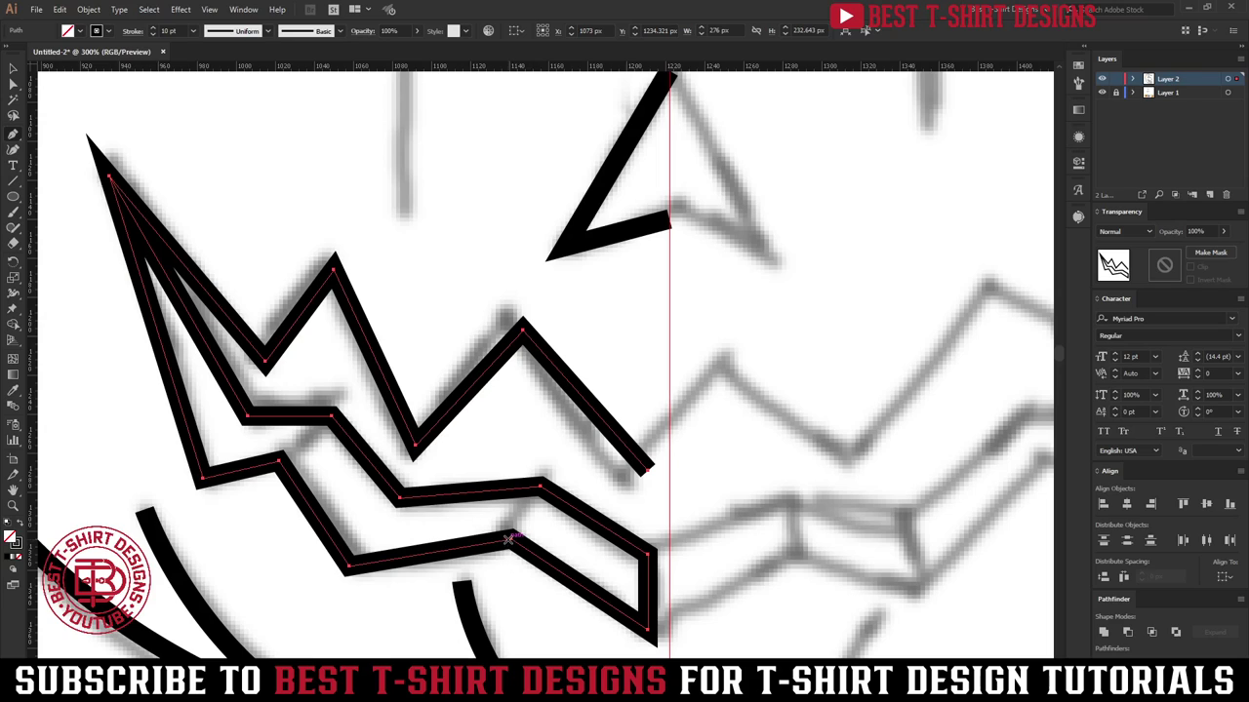
{"action": "left_click", "coordinate": [512, 538], "text": "shift"}
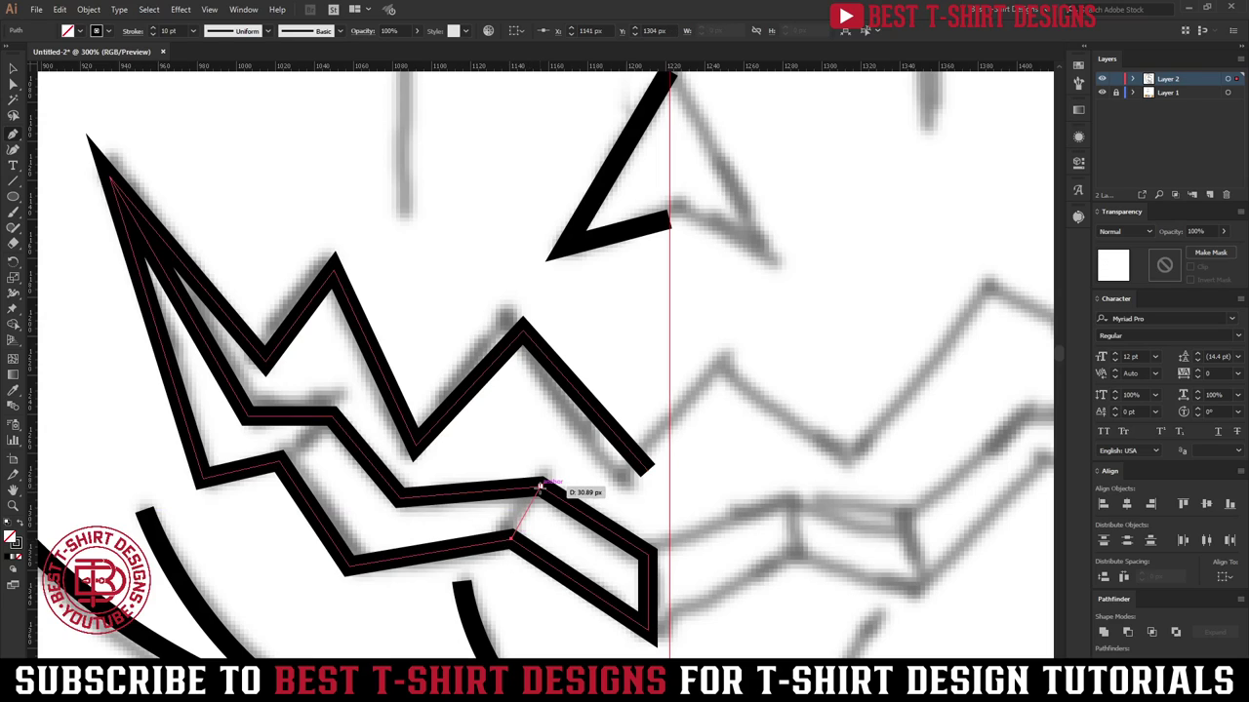
{"action": "left_click", "coordinate": [541, 486]}
{"action": "key", "text": "Escape"}
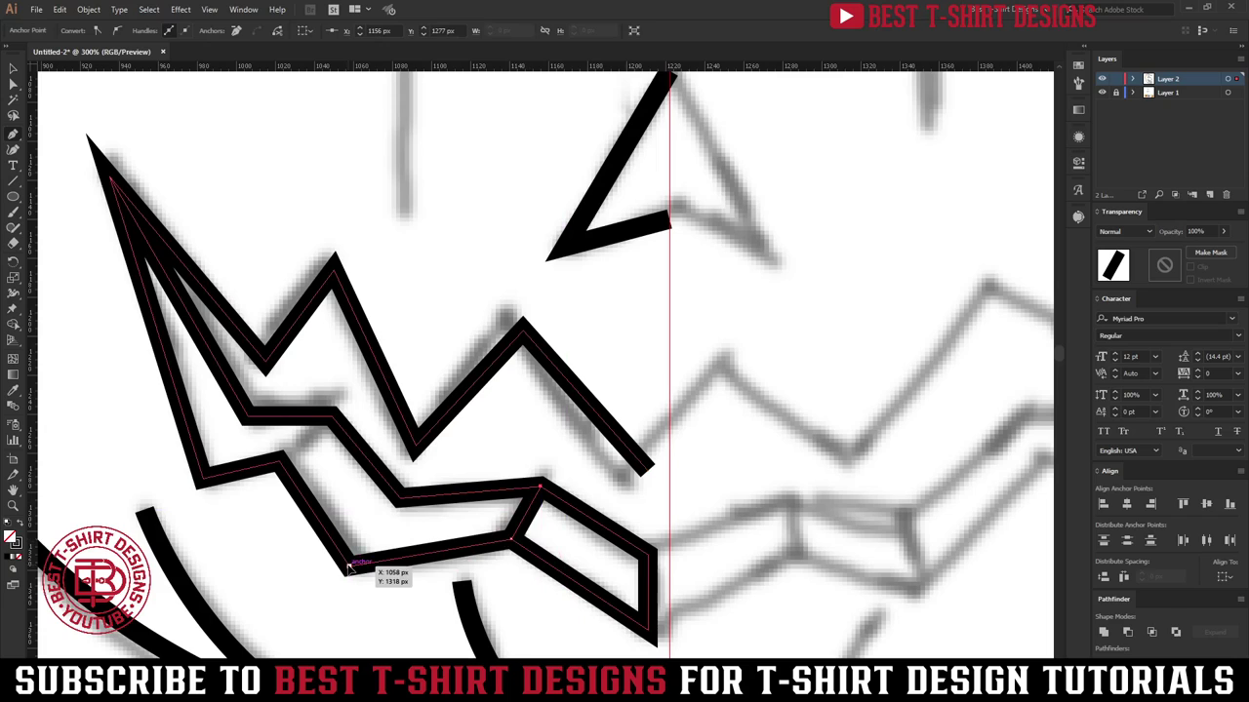
Step: Draw three more short depth lines joining the remaining corners of the mouth's lower outer edge to its inner edge
{"action": "left_click", "coordinate": [348, 566]}
{"action": "left_click_drag", "start_coordinate": [396, 504], "coordinate": [399, 499]}
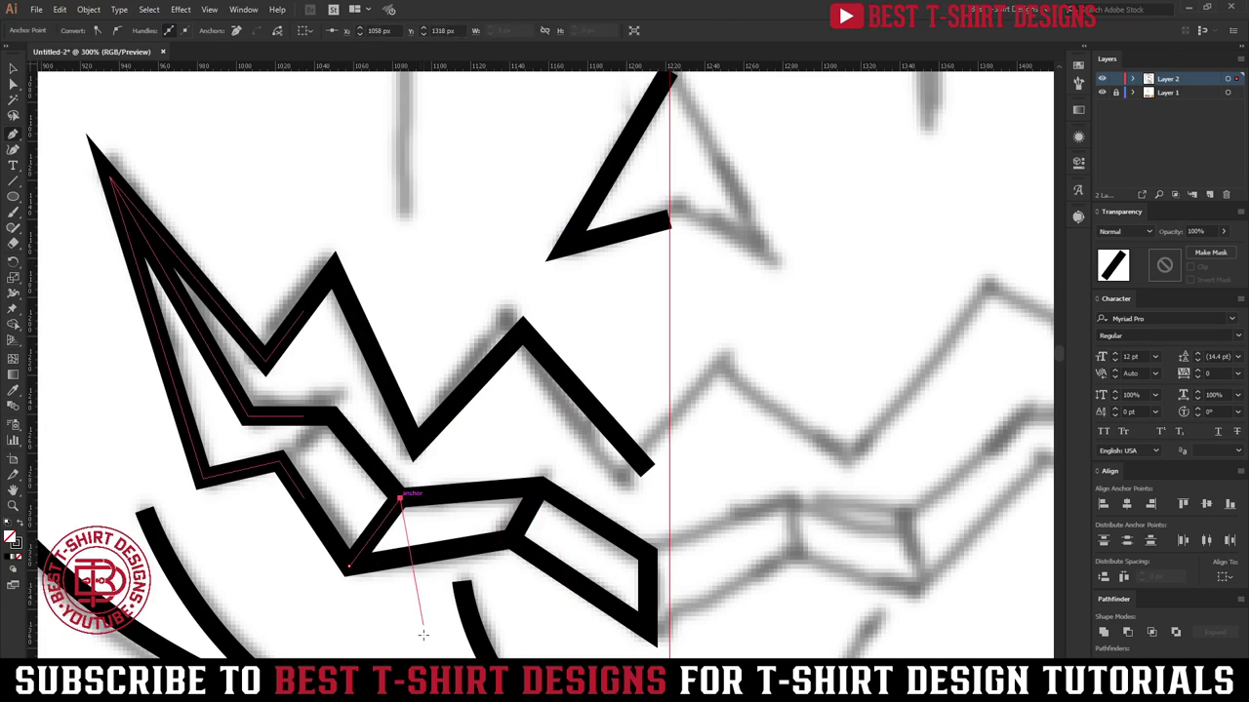
{"action": "left_click", "coordinate": [279, 460]}
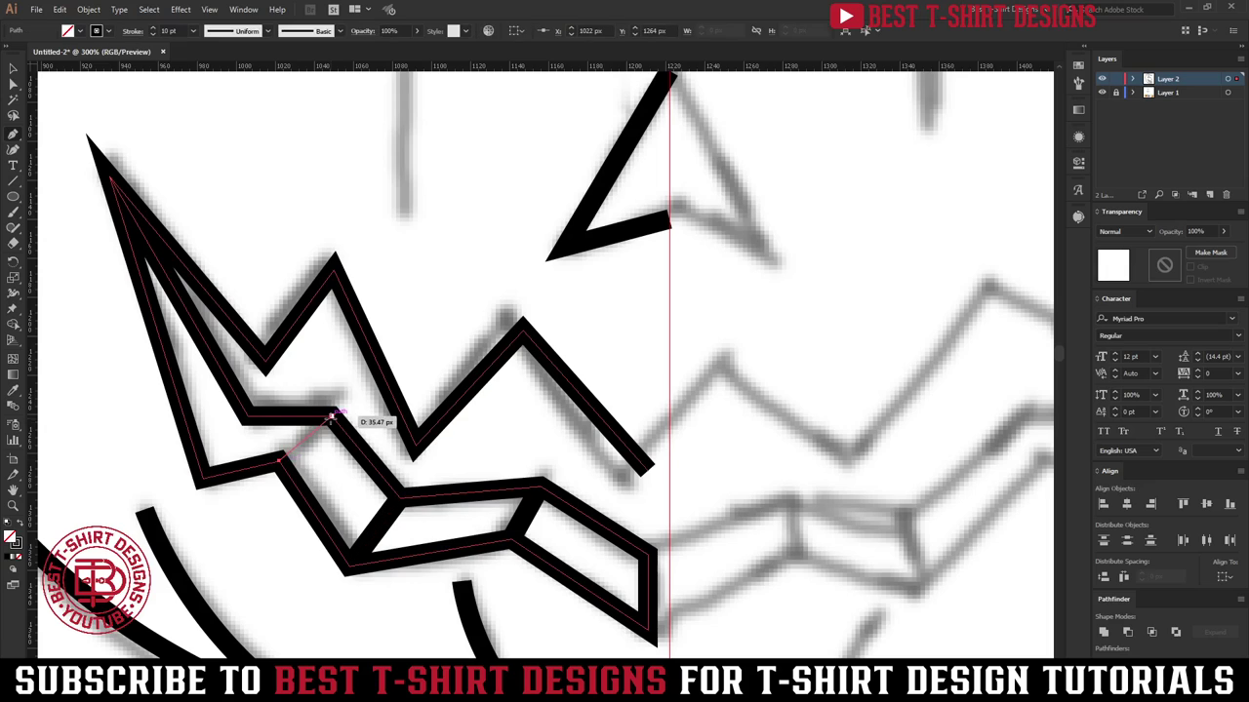
{"action": "left_click", "coordinate": [332, 417]}
{"action": "key", "text": "Escape"}
{"action": "left_click", "coordinate": [203, 478]}
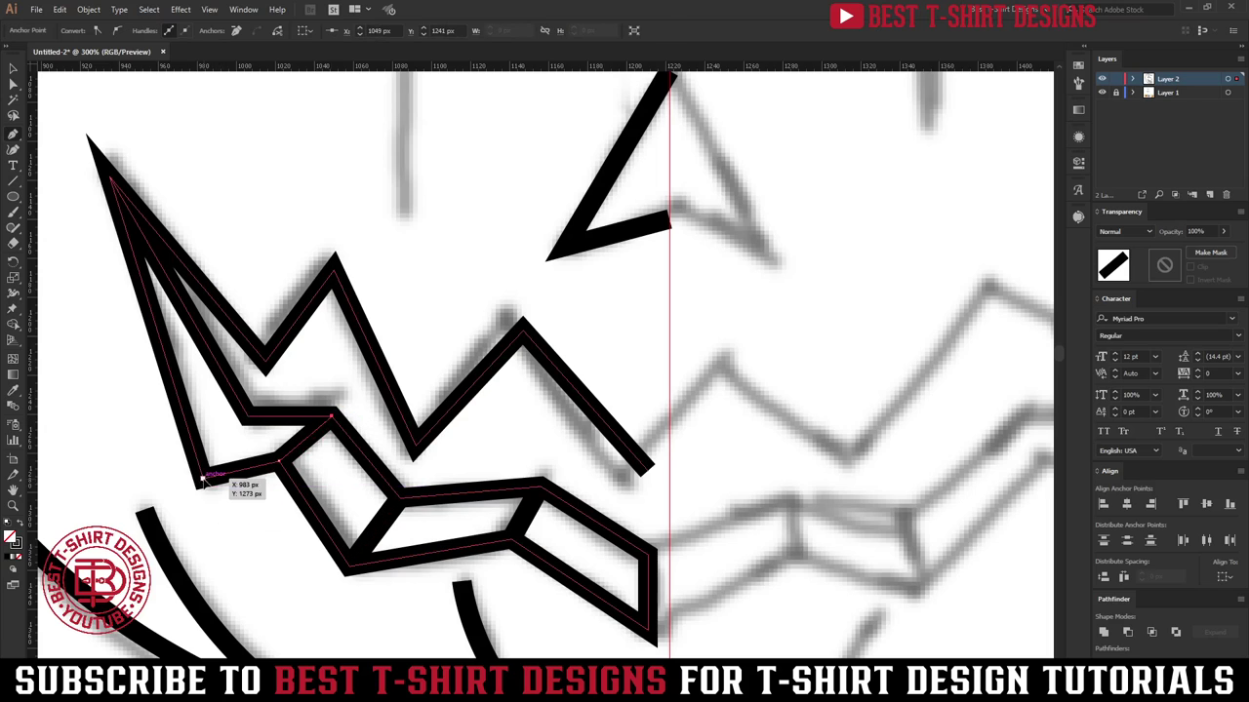
{"action": "left_click_drag", "start_coordinate": [244, 419], "coordinate": [252, 420]}
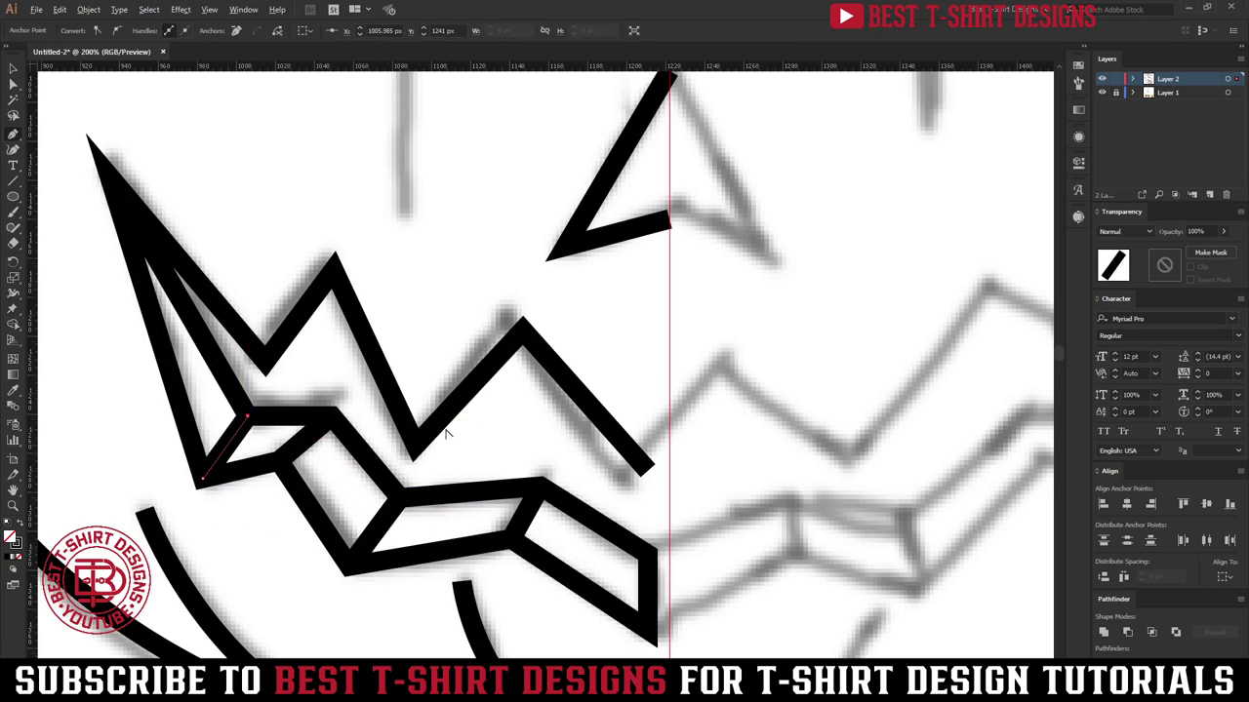
{"action": "scroll", "coordinate": [446, 432], "scroll_direction": "down", "scroll_amount": 4}
{"action": "key", "text": "v"}
{"action": "left_click", "coordinate": [586, 441]}
{"action": "scroll", "coordinate": [526, 459], "scroll_direction": "up", "scroll_amount": 1}
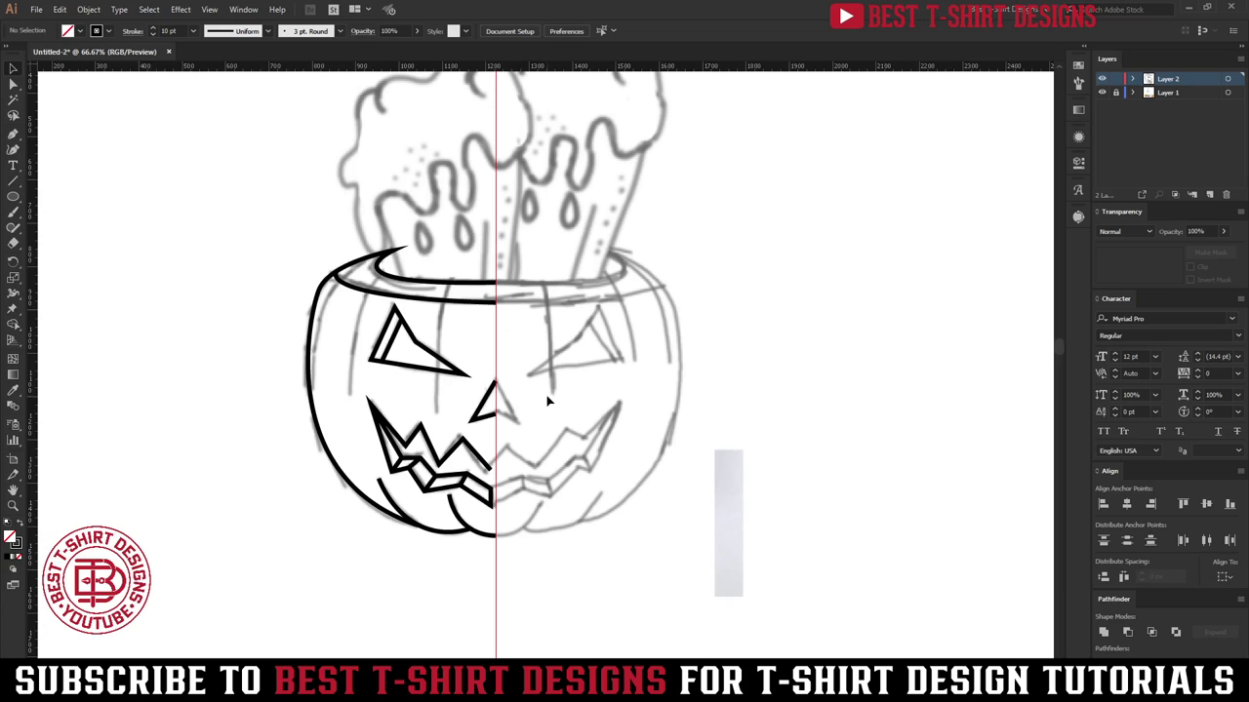
Step: Trace the pumpkin's outermost left rib as a curve from the rim outline down the side to about eye level
{"action": "key", "text": "p"}
{"action": "scroll", "coordinate": [356, 299], "scroll_direction": "up", "scroll_amount": 1}
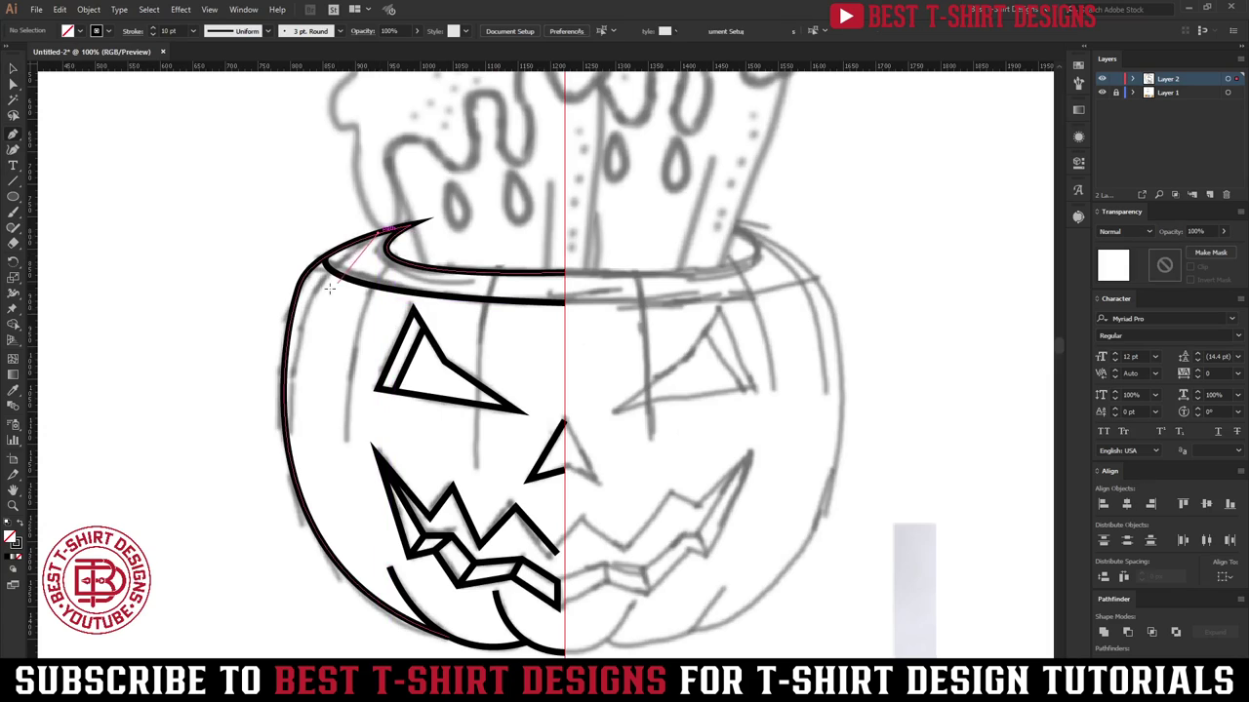
{"action": "left_click", "coordinate": [378, 234]}
{"action": "left_click_drag", "start_coordinate": [320, 279], "coordinate": [309, 327]}
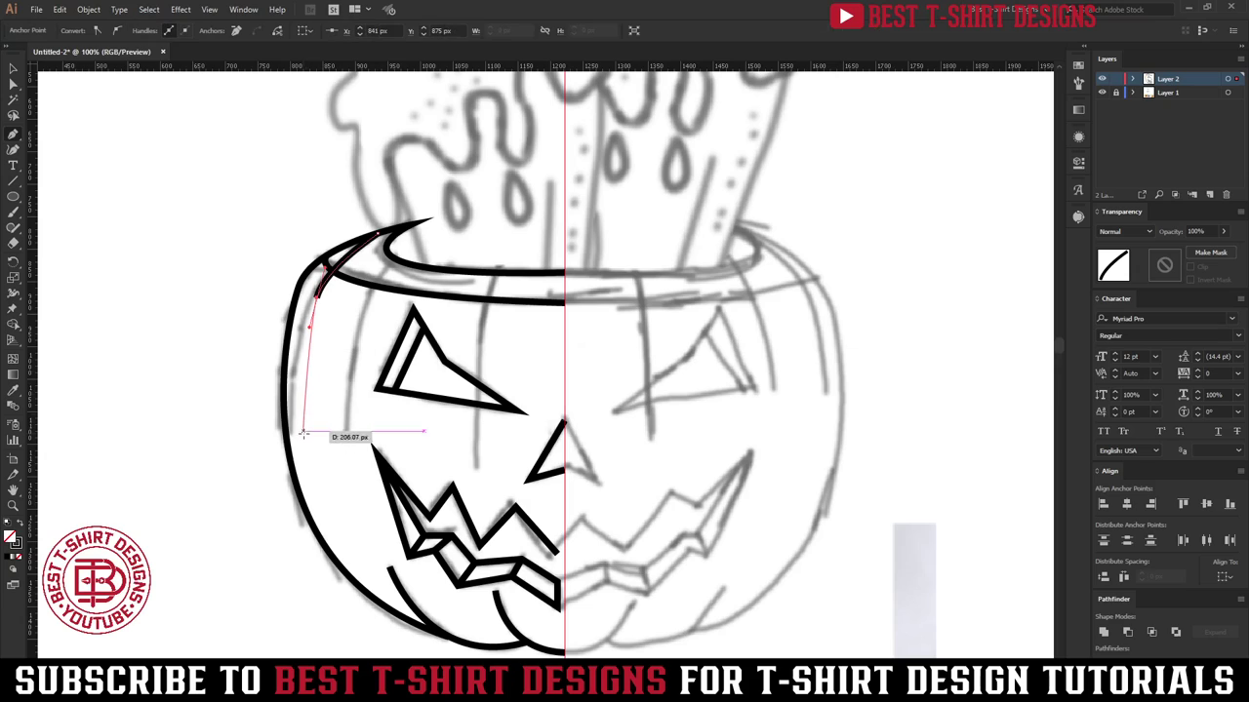
{"action": "left_click_drag", "start_coordinate": [312, 446], "coordinate": [324, 509]}
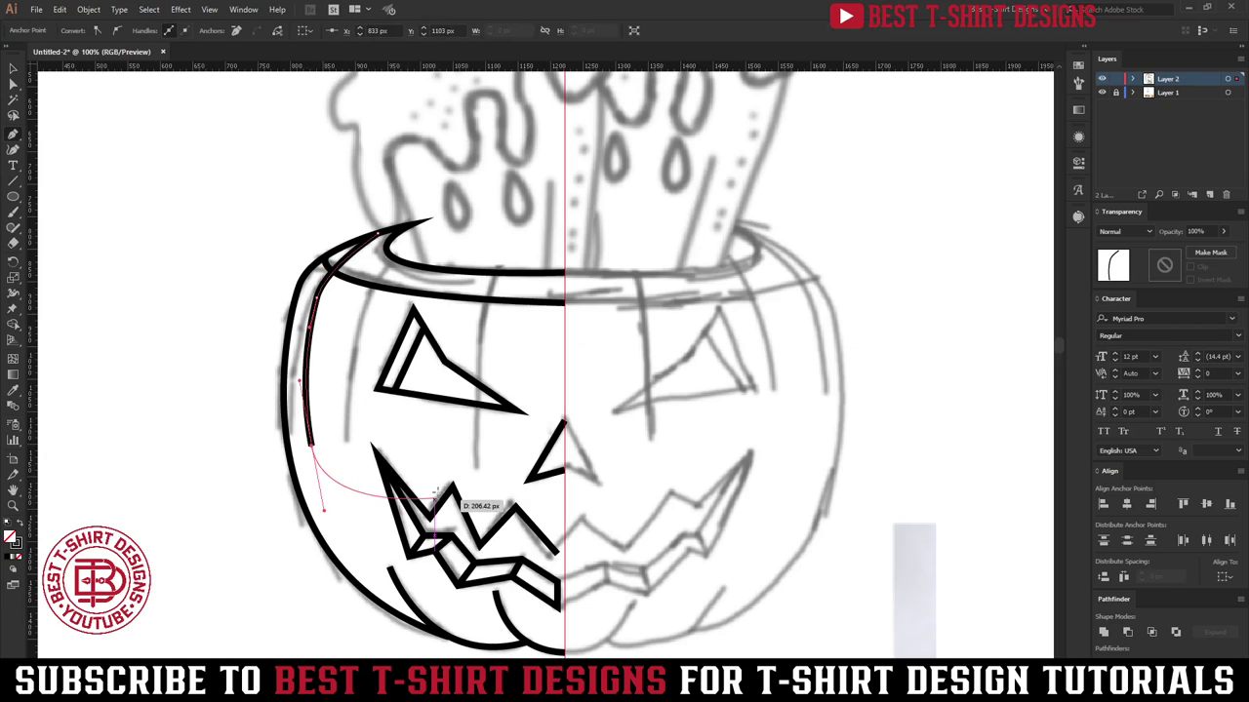
{"action": "left_click", "coordinate": [388, 266], "text": "ctrl"}
Step: Trace the second rib from the opening's inner edge across the rim, curving down beside the left eye
{"action": "left_click", "coordinate": [396, 261]}
{"action": "left_click", "coordinate": [372, 284]}
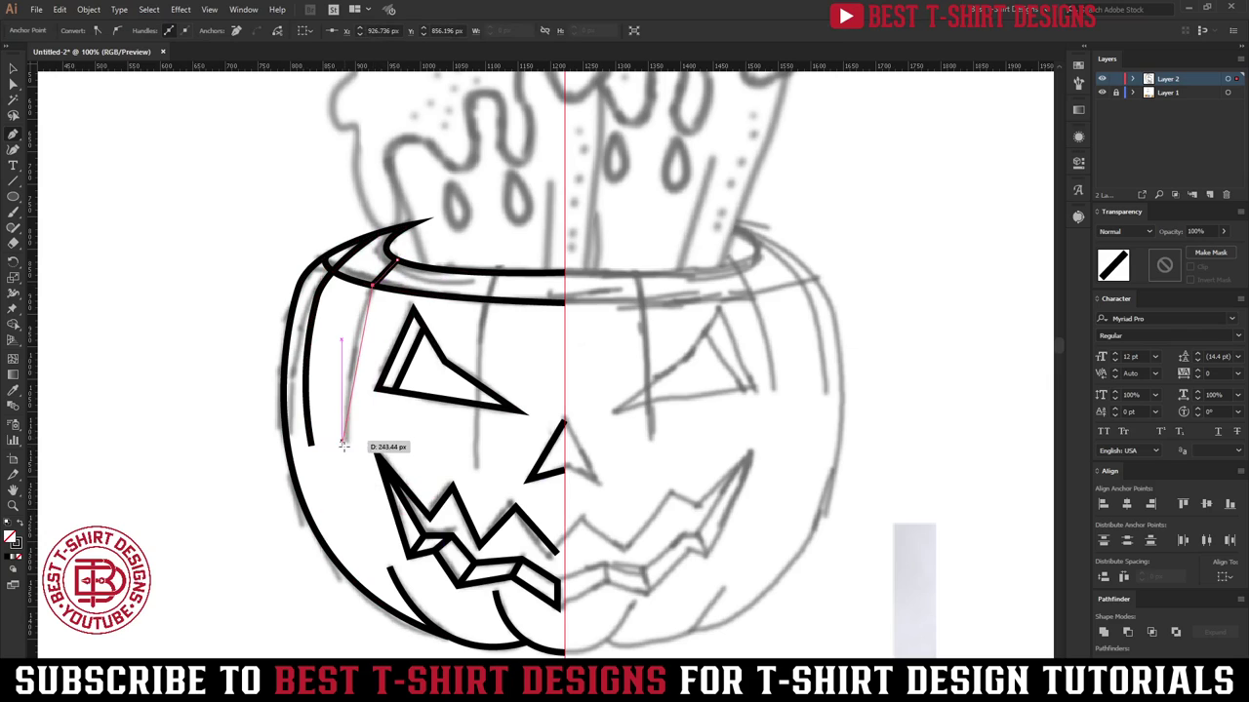
{"action": "left_click_drag", "start_coordinate": [347, 420], "coordinate": [347, 490]}
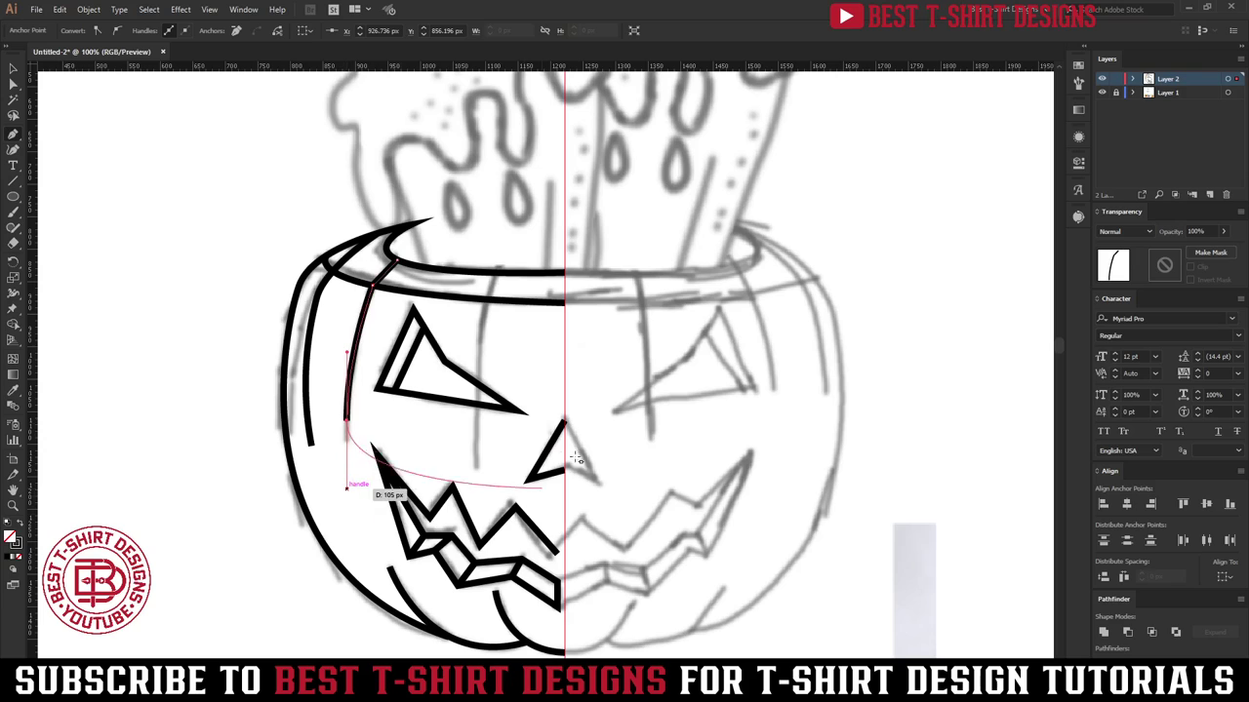
{"action": "left_click", "coordinate": [498, 276], "text": "ctrl"}
Step: Trace the third rib from the opening's inner edge down through the left eye, about 297 px tall, and smooth its curve
{"action": "left_click_drag", "start_coordinate": [493, 278], "coordinate": [481, 527]}
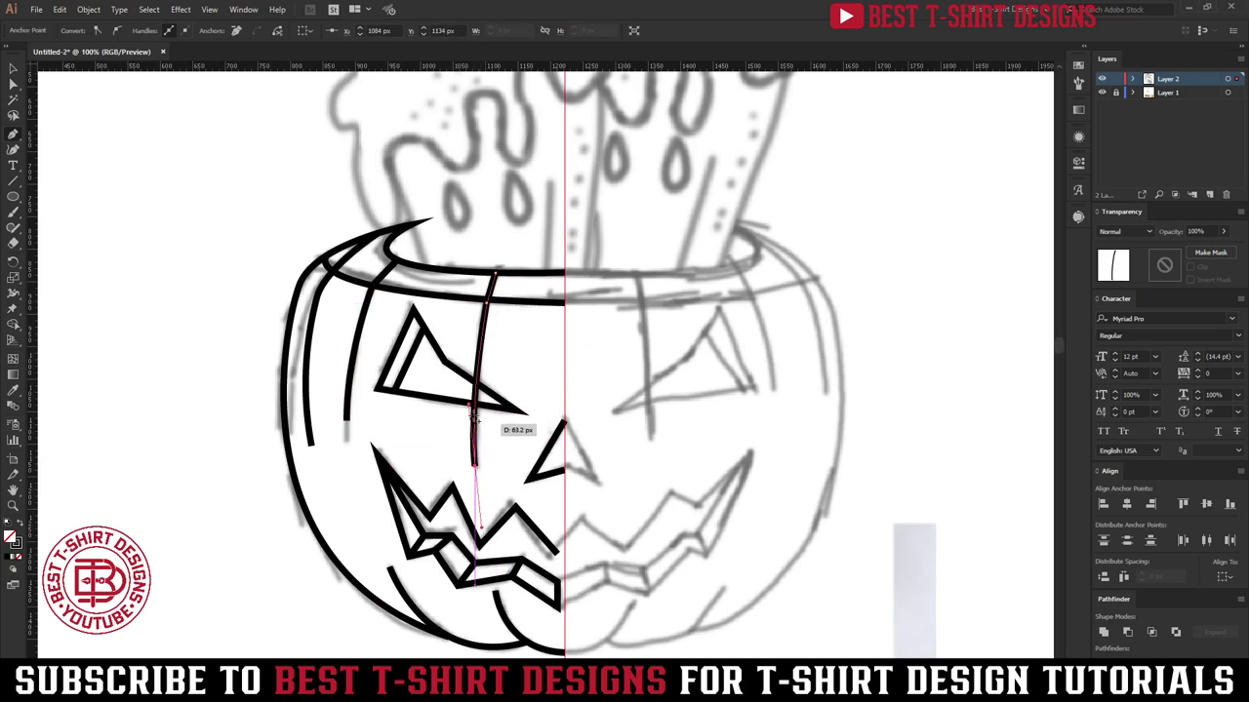
{"action": "left_click_drag", "start_coordinate": [475, 418], "coordinate": [469, 407]}
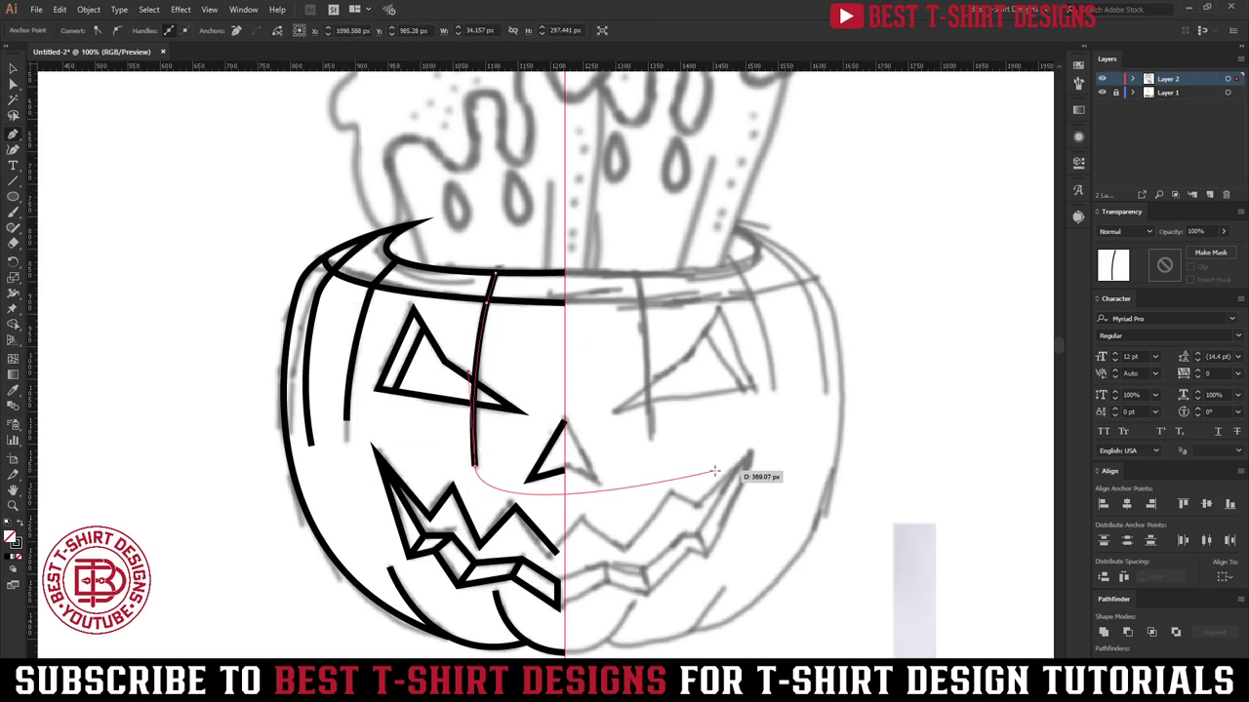
{"action": "key", "text": "Escape"}
{"action": "key", "text": "v"}
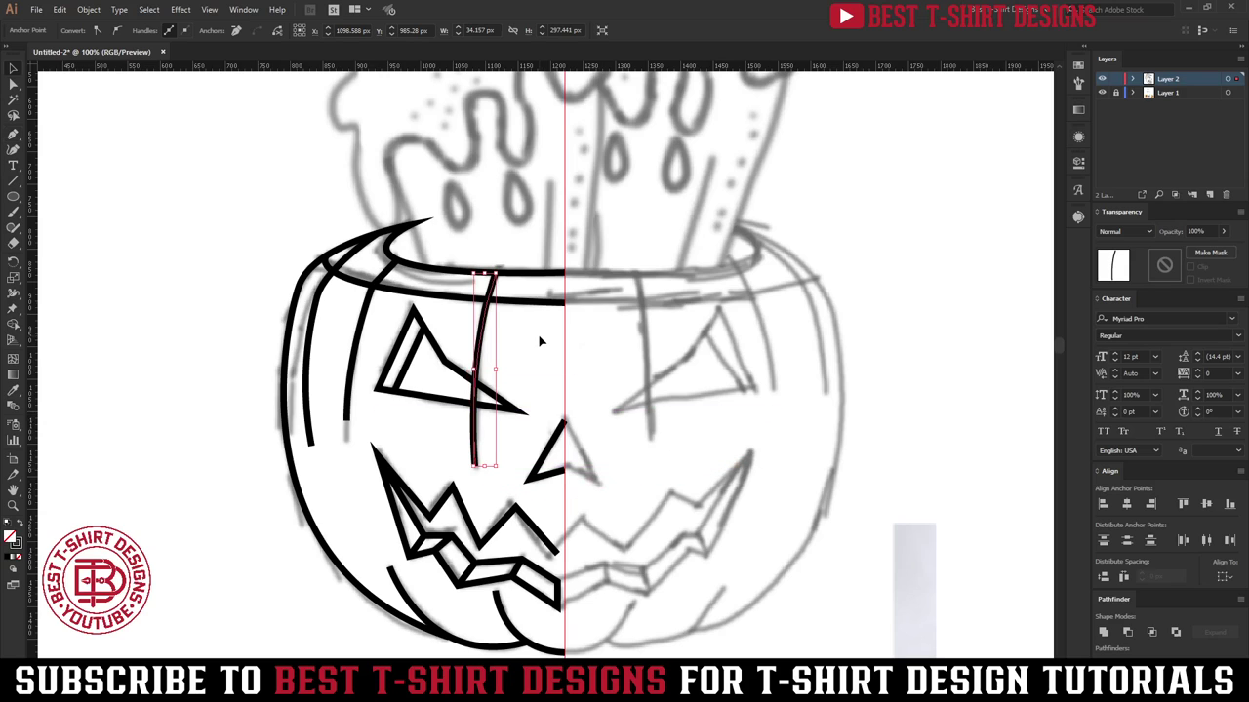
{"action": "left_click", "coordinate": [536, 343]}
{"action": "scroll", "coordinate": [536, 344], "scroll_direction": "down", "scroll_amount": 1}
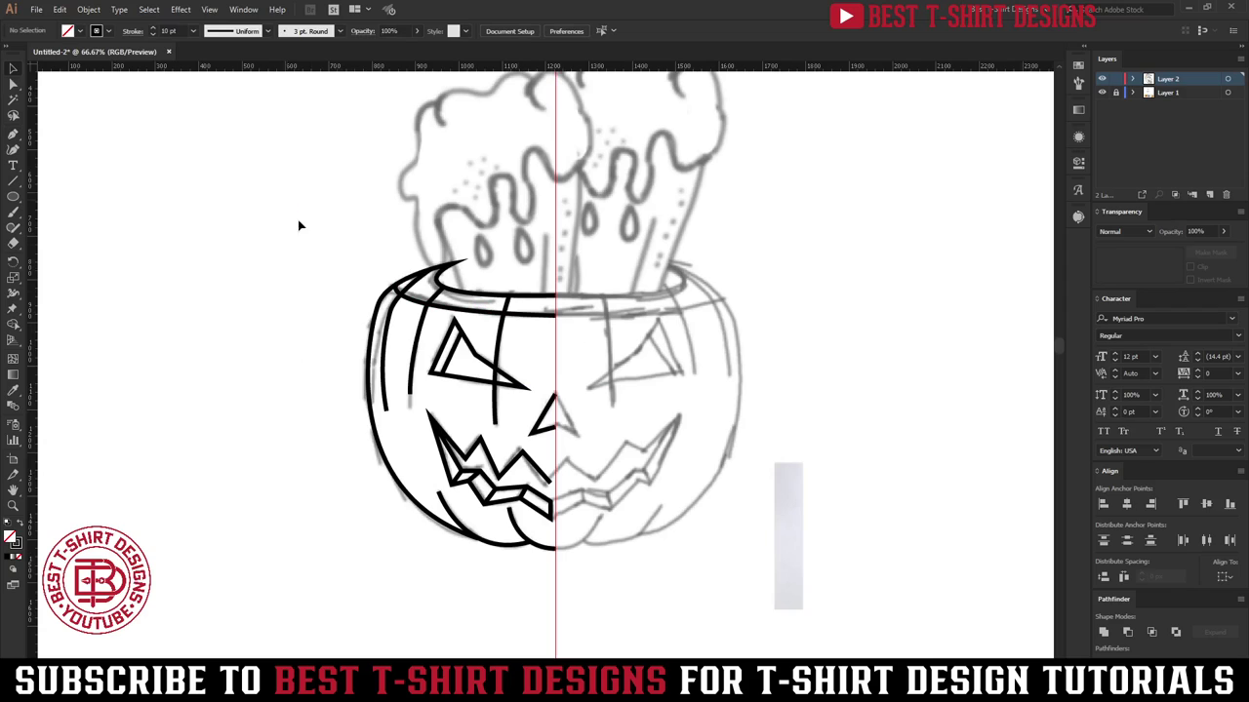
{"action": "left_click_drag", "start_coordinate": [287, 200], "coordinate": [657, 523]}
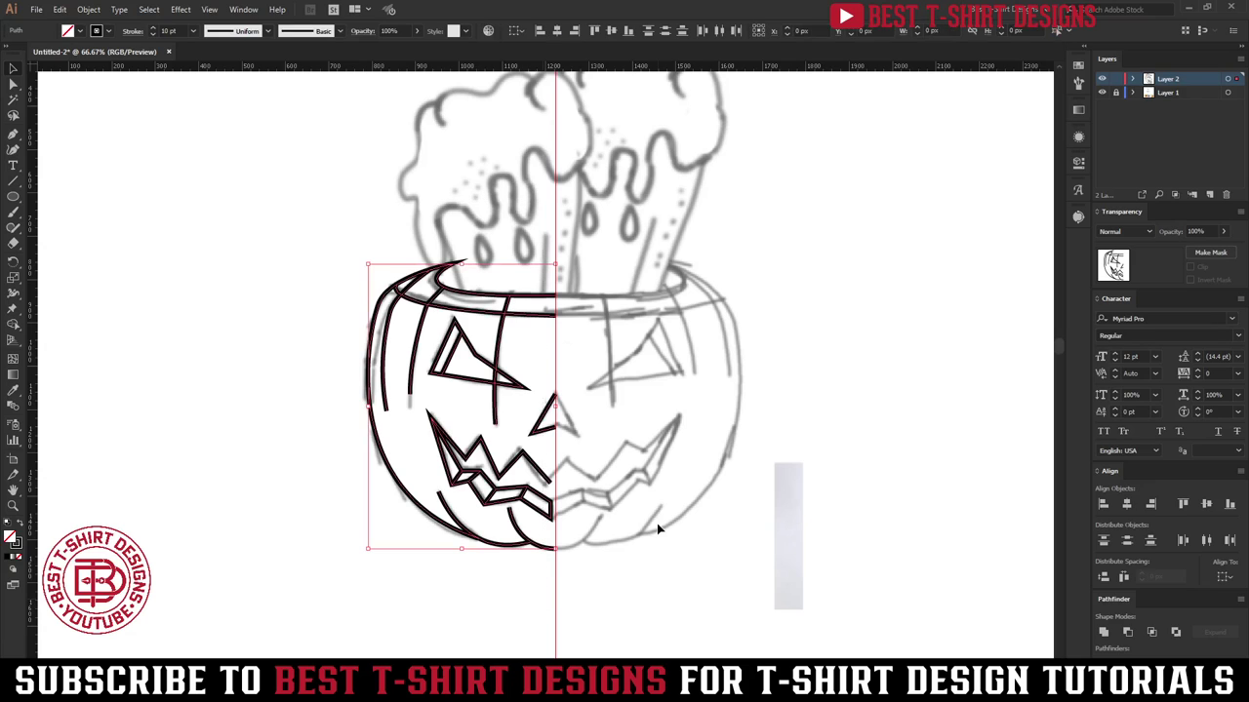
{"action": "scroll", "coordinate": [657, 523], "scroll_direction": "up", "scroll_amount": 1}
{"action": "scroll", "coordinate": [658, 528], "scroll_direction": "up", "scroll_amount": 1}
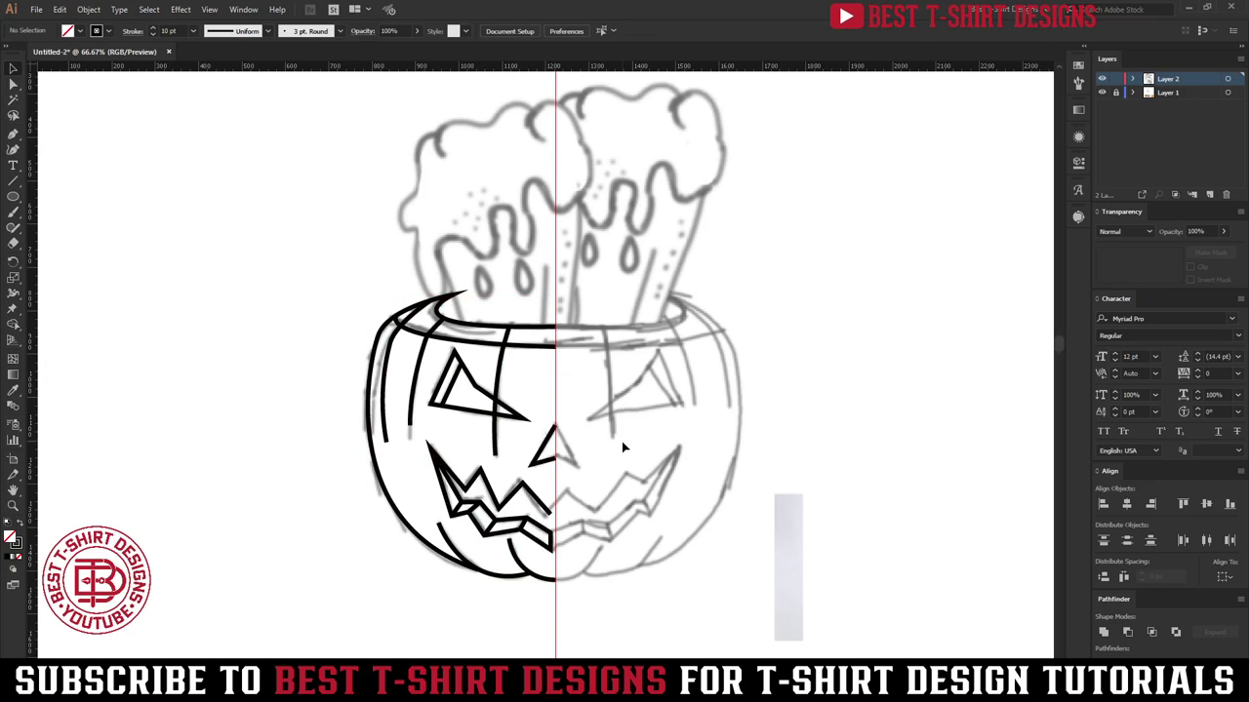
Step: Remove the part of the third rib that crosses inside the left eye with the Shape Builder
{"action": "scroll", "coordinate": [621, 441], "scroll_direction": "up", "scroll_amount": 2}
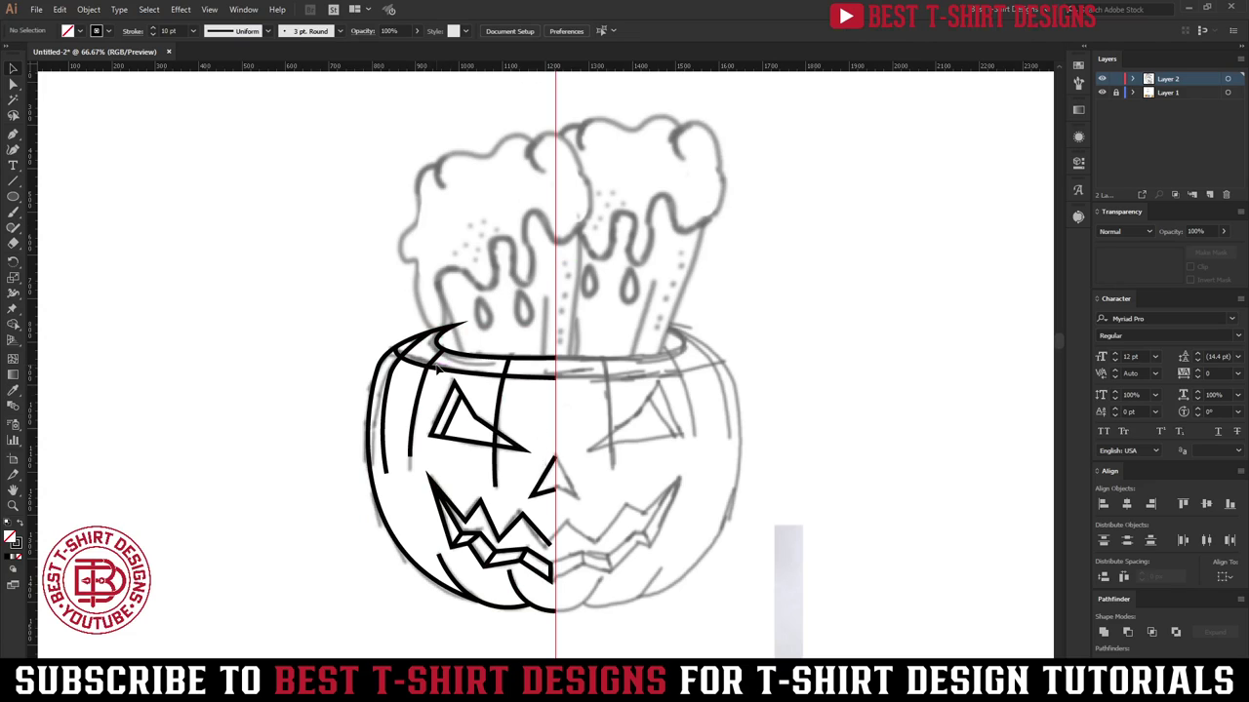
{"action": "scroll", "coordinate": [504, 468], "scroll_direction": "up", "scroll_amount": 3}
{"action": "left_click_drag", "start_coordinate": [559, 458], "coordinate": [472, 349]}
{"action": "key", "text": "shift+m"}
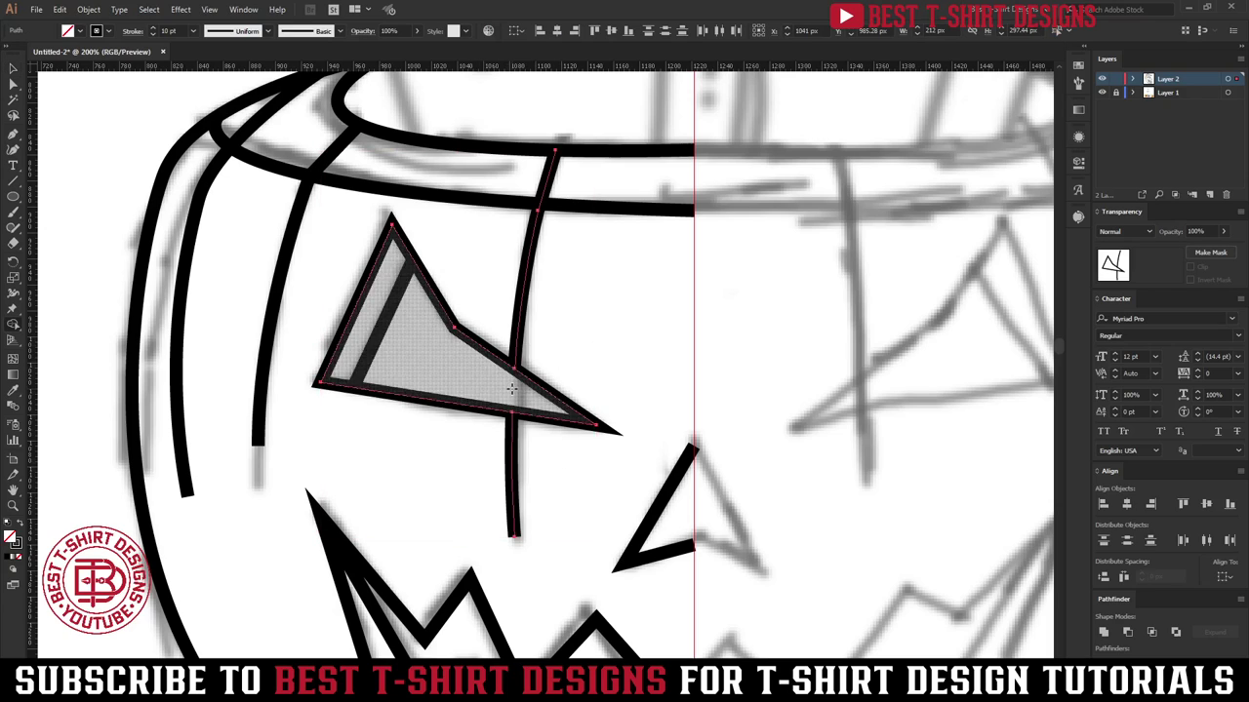
{"action": "key", "text": "v"}
{"action": "left_click", "coordinate": [592, 344]}
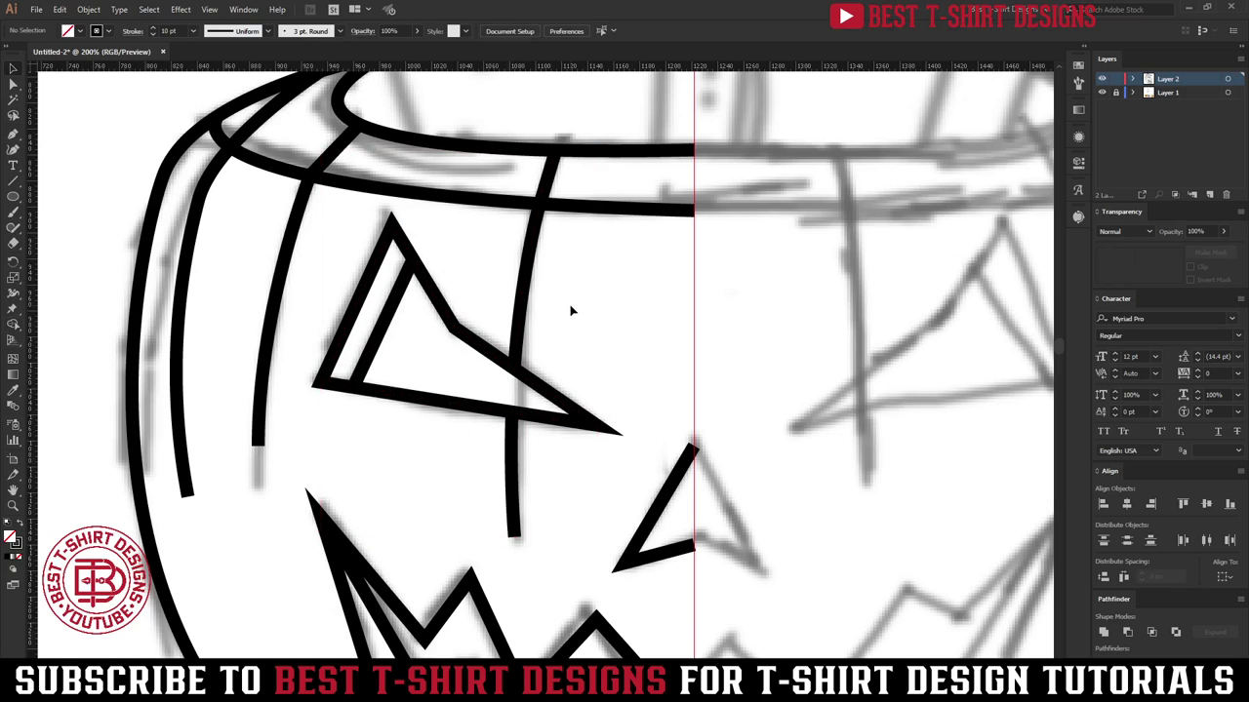
Step: Select the traced rib nearest the pumpkin's left outline and activate the Width tool
{"action": "scroll", "coordinate": [413, 265], "scroll_direction": "down", "scroll_amount": 1}
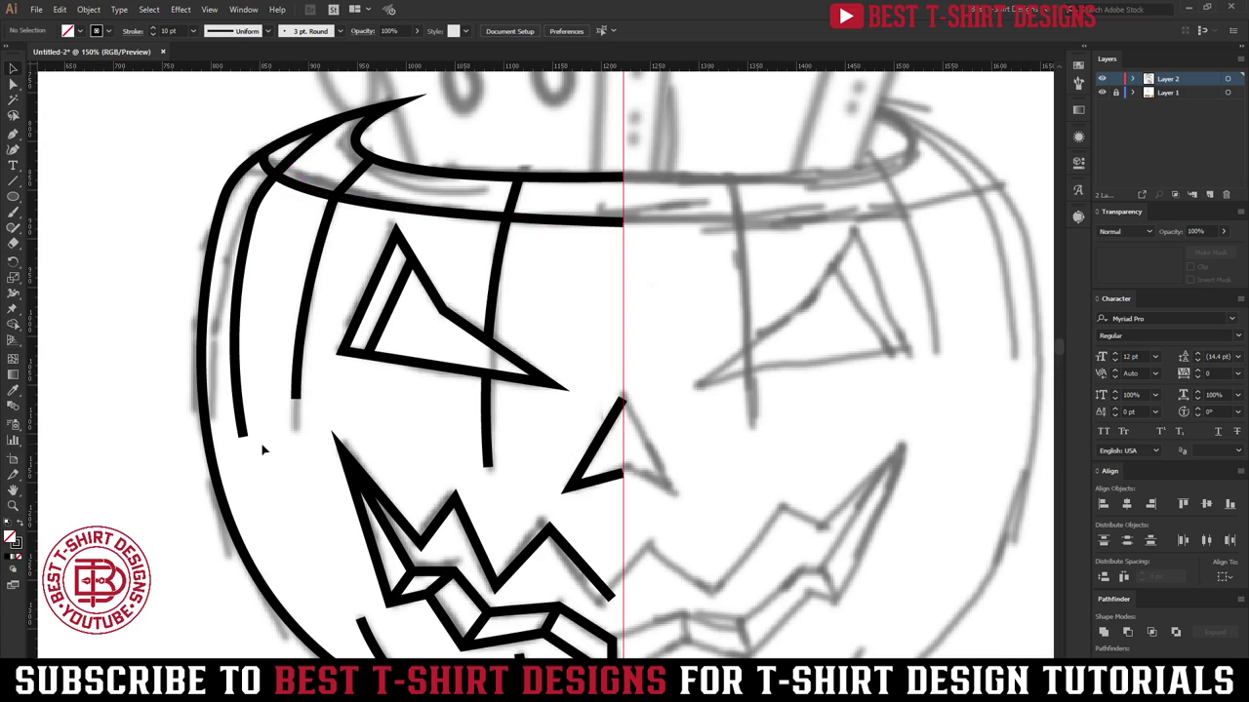
{"action": "scroll", "coordinate": [247, 438], "scroll_direction": "down", "scroll_amount": 2}
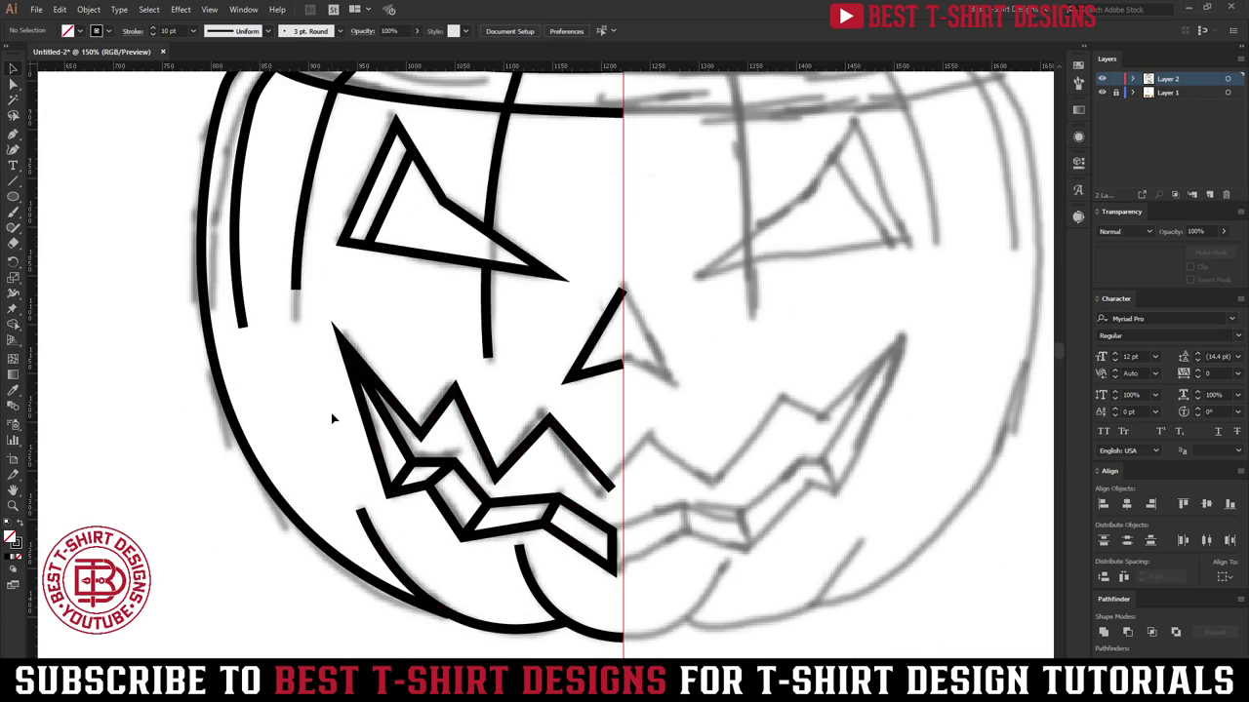
{"action": "scroll", "coordinate": [327, 414], "scroll_direction": "up", "scroll_amount": 1}
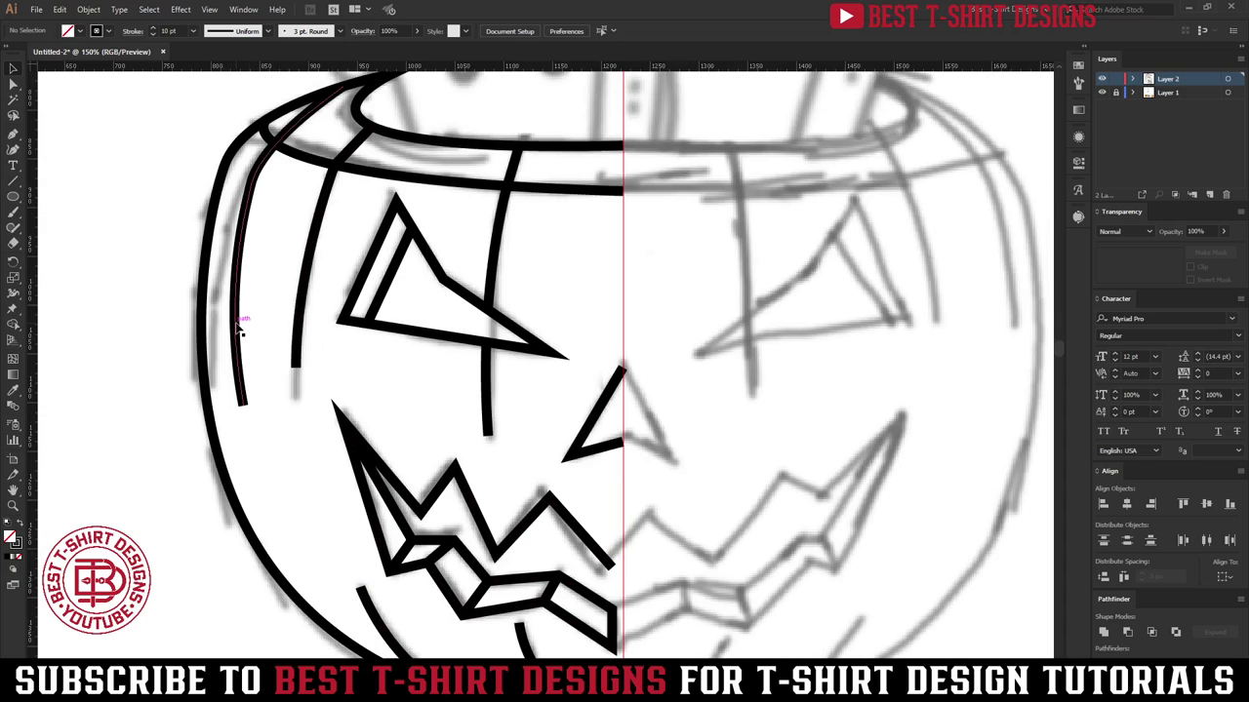
{"action": "left_click", "coordinate": [244, 335]}
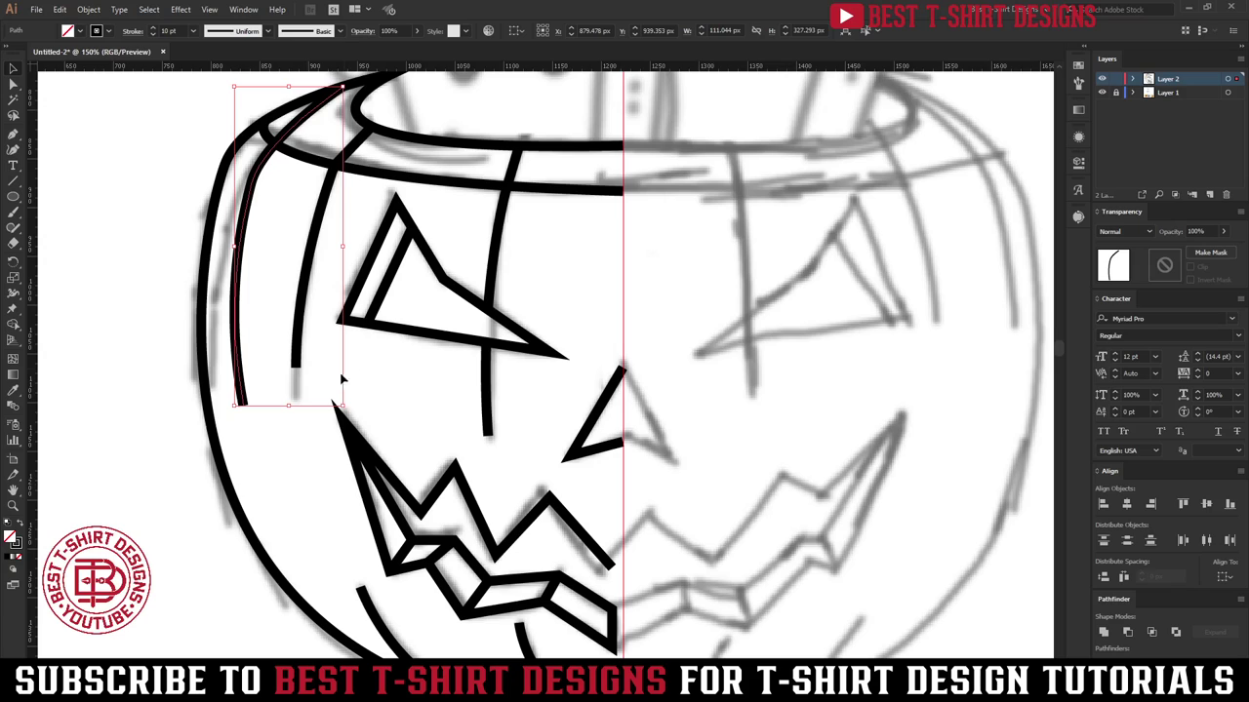
{"action": "key", "text": "a"}
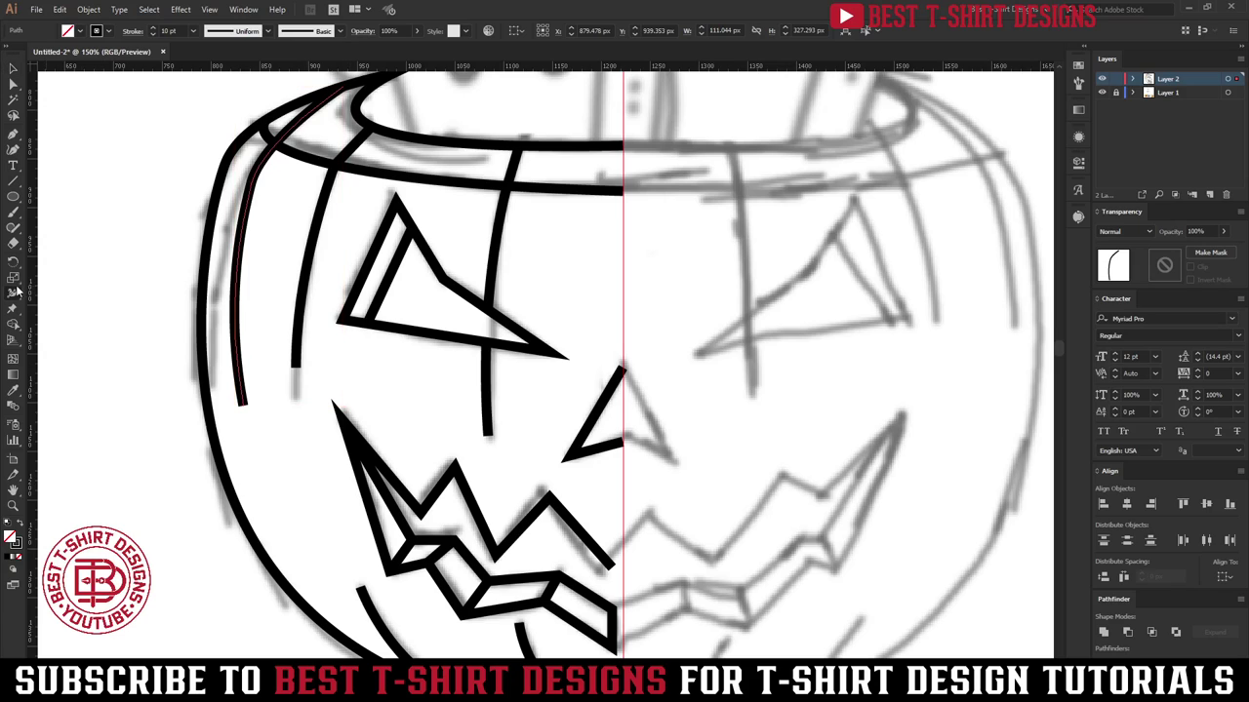
{"action": "left_click_drag", "start_coordinate": [13, 295], "coordinate": [82, 297]}
{"action": "scroll", "coordinate": [140, 244], "scroll_direction": "up", "scroll_amount": 1, "text": "alt"}
{"action": "scroll", "coordinate": [287, 479], "scroll_direction": "up", "scroll_amount": 2}
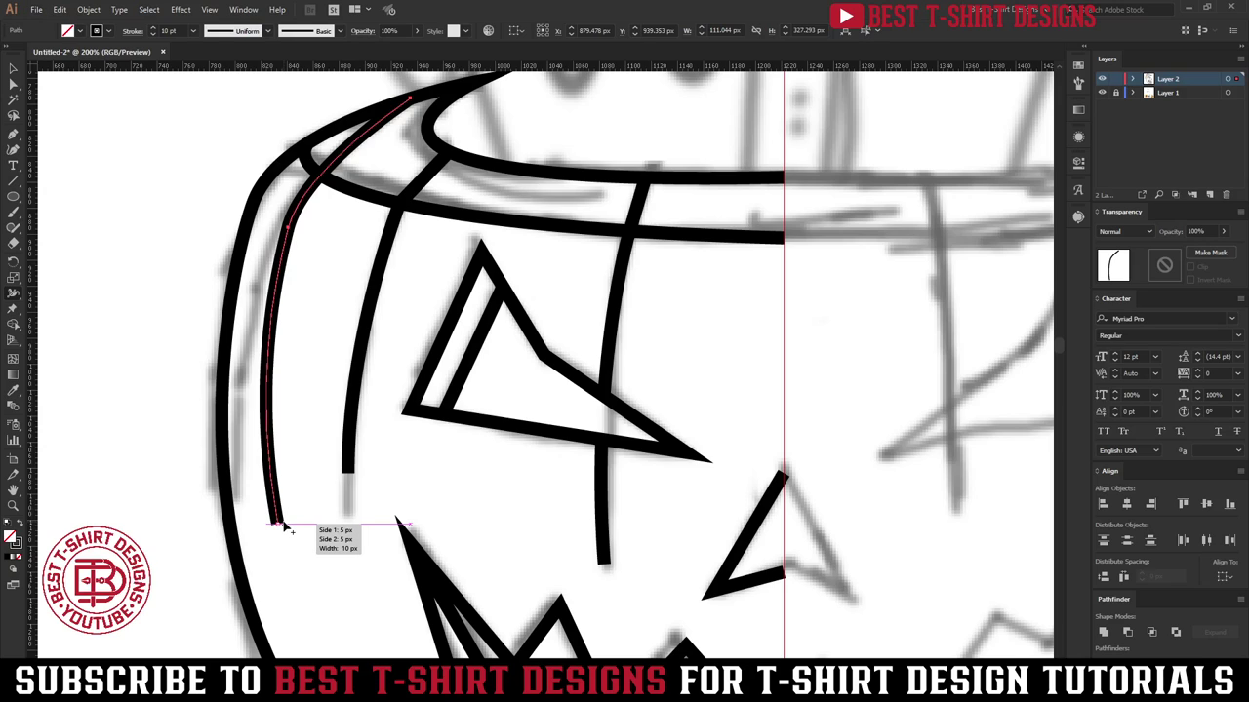
Step: Try to taper the selected rib by narrowing only its lower end with the Width tool
{"action": "left_click_drag", "start_coordinate": [283, 526], "coordinate": [270, 531]}
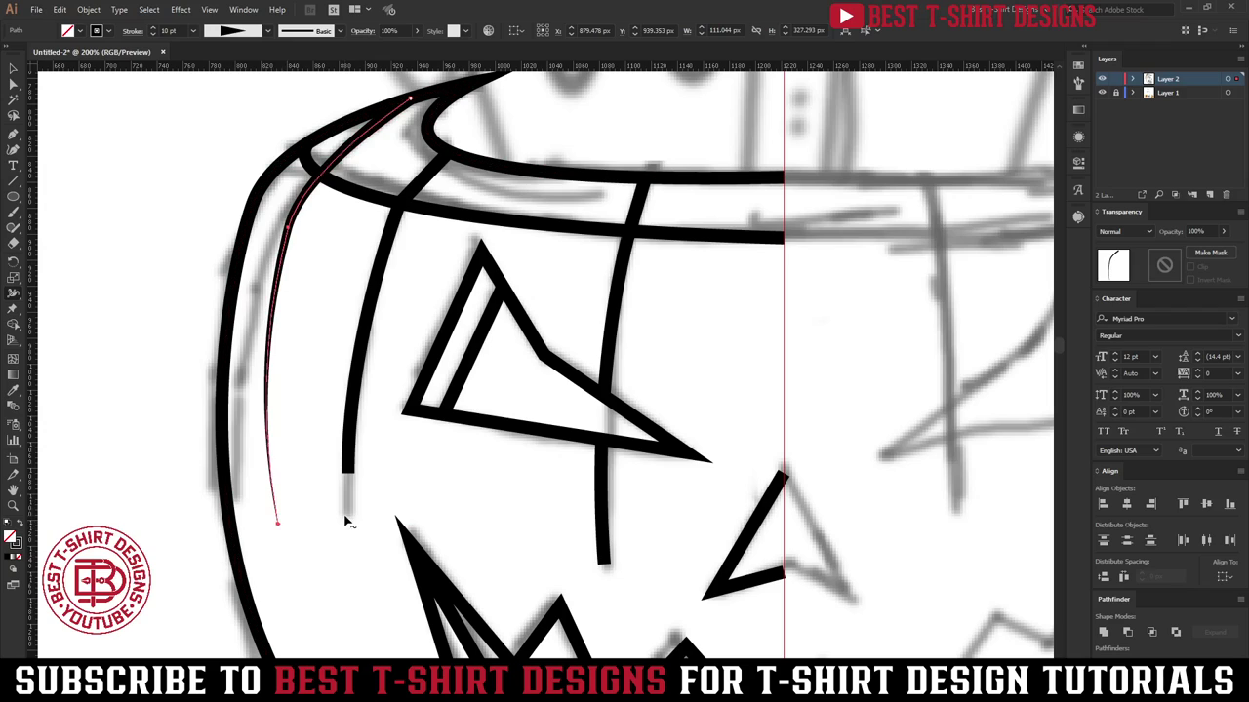
{"action": "key", "text": "ctrl+z"}
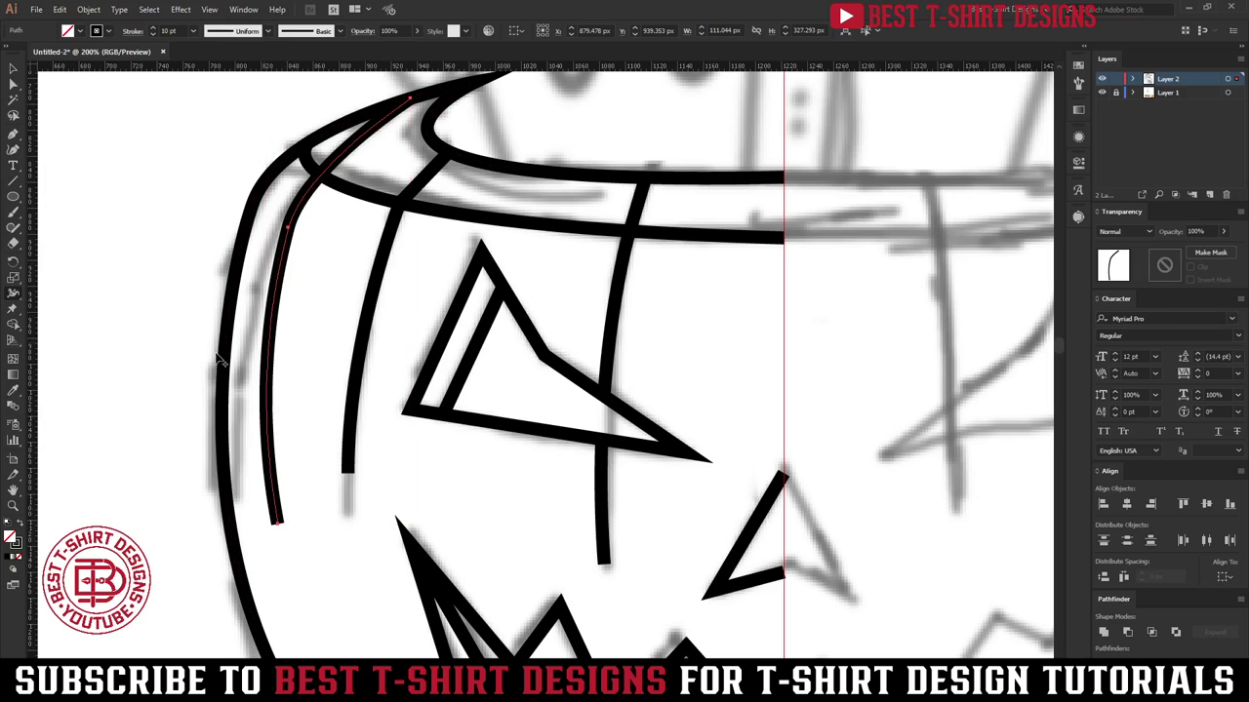
{"action": "key", "text": "ctrl+plus"}
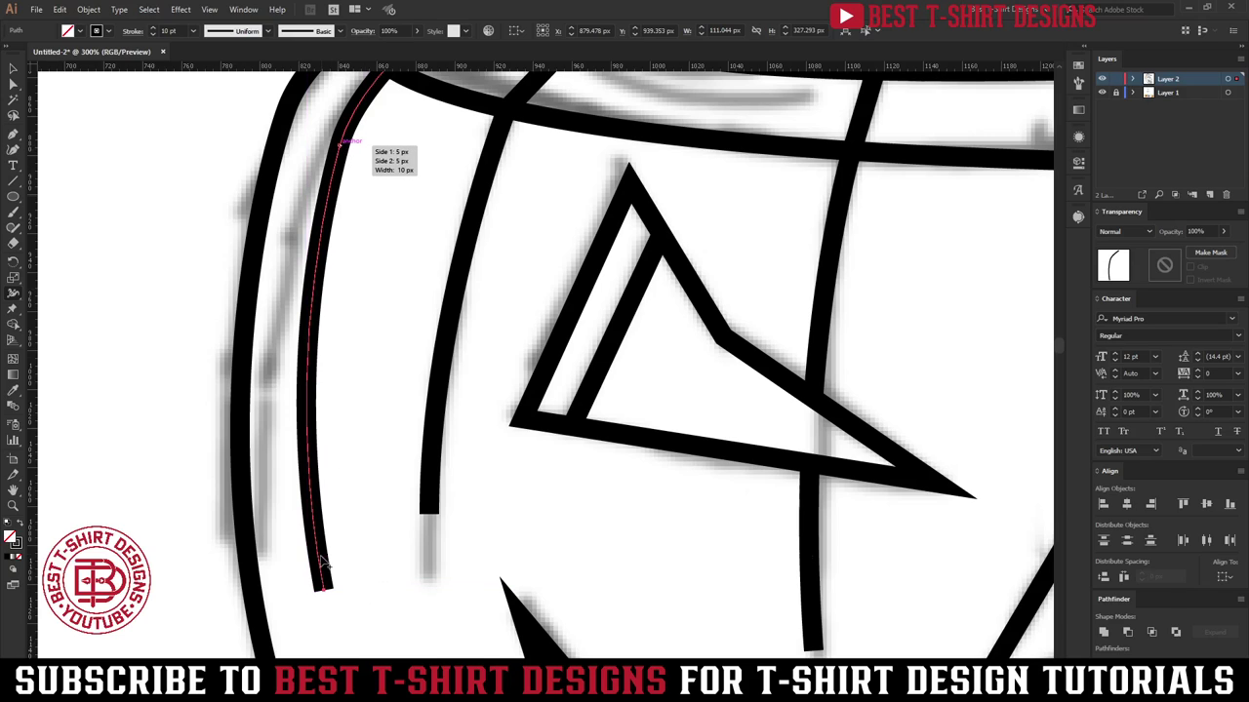
{"action": "left_click_drag", "start_coordinate": [331, 593], "coordinate": [316, 591]}
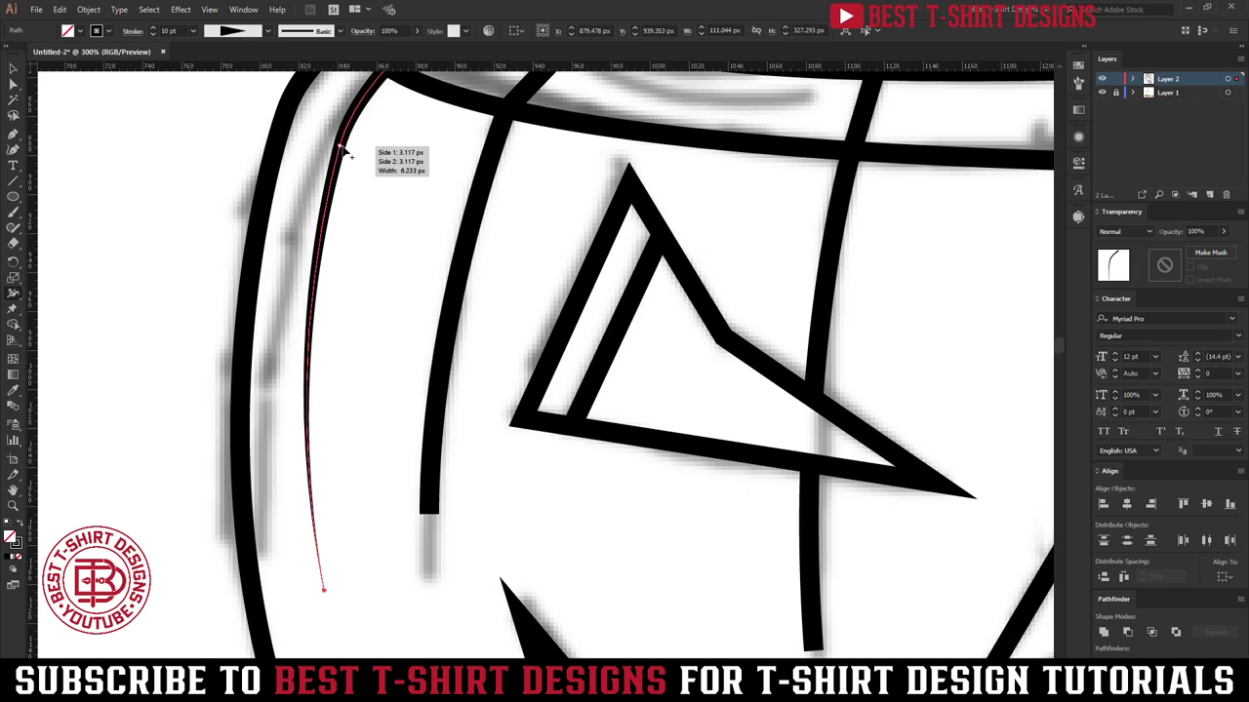
{"action": "key", "text": "ctrl+z"}
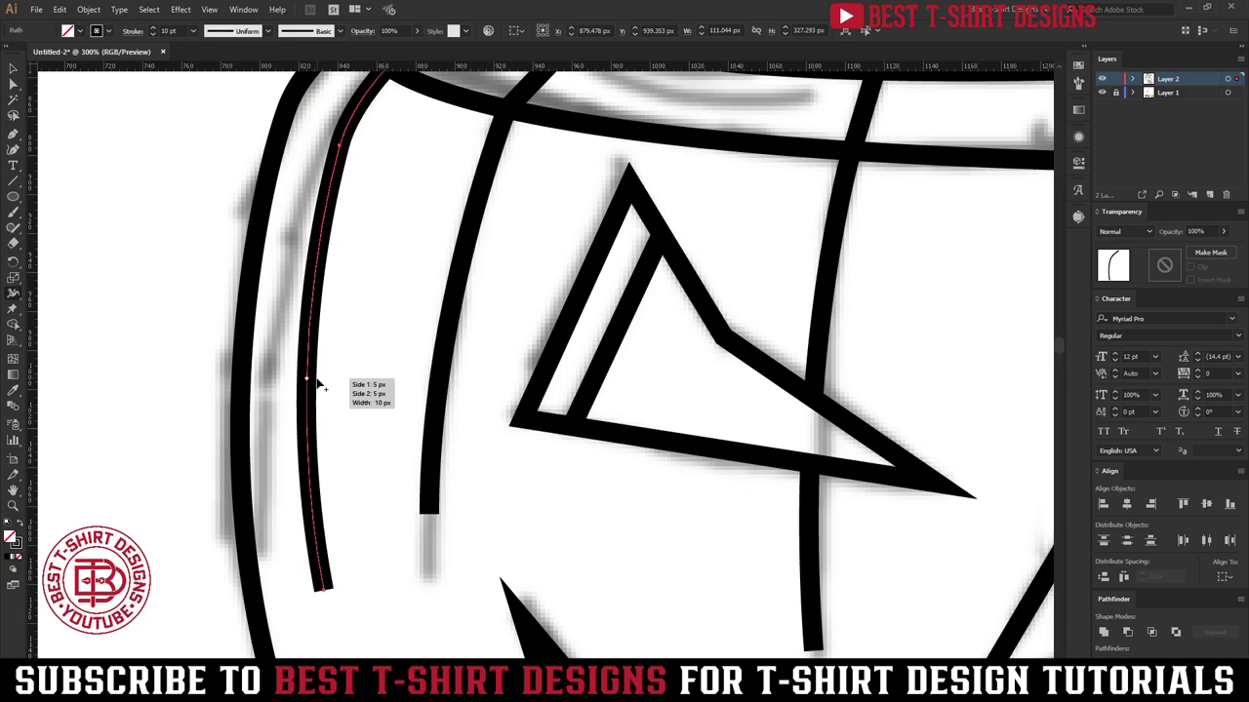
Step: Taper the lower ends of the two ribs left of the eye to points, adding a width point partway up each one
{"action": "left_click_drag", "start_coordinate": [315, 430], "coordinate": [305, 432]}
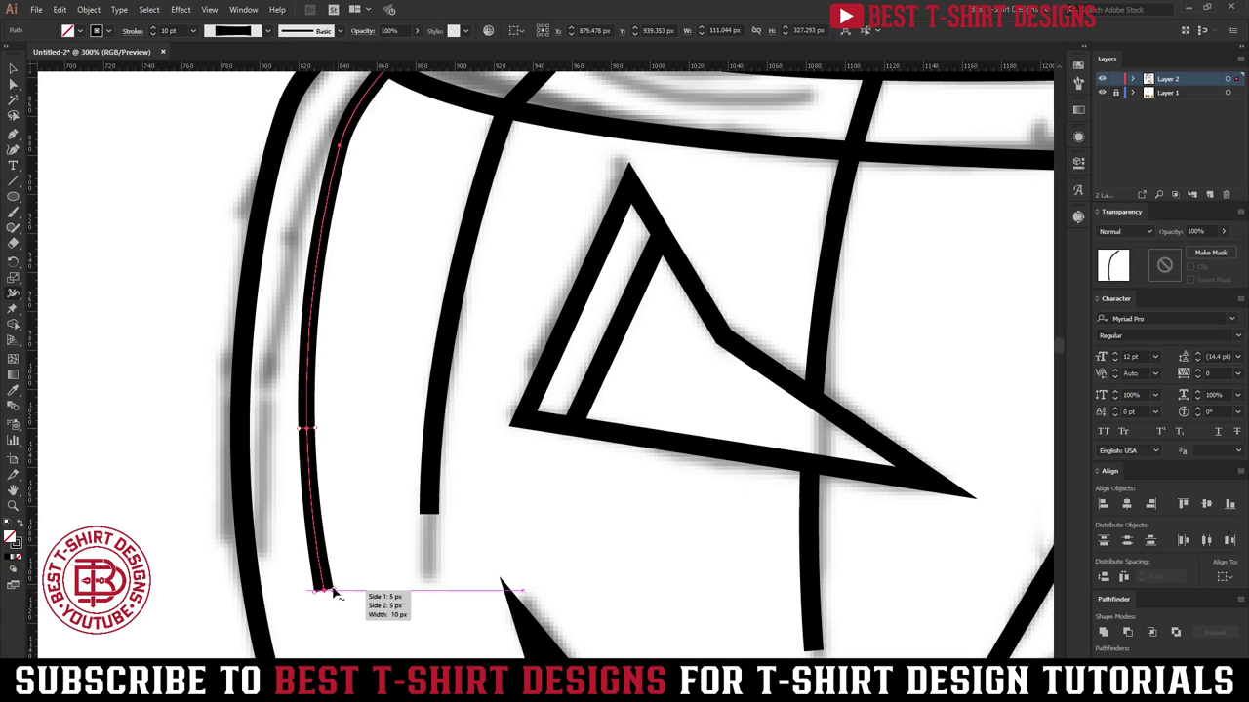
{"action": "left_click_drag", "start_coordinate": [332, 593], "coordinate": [322, 592]}
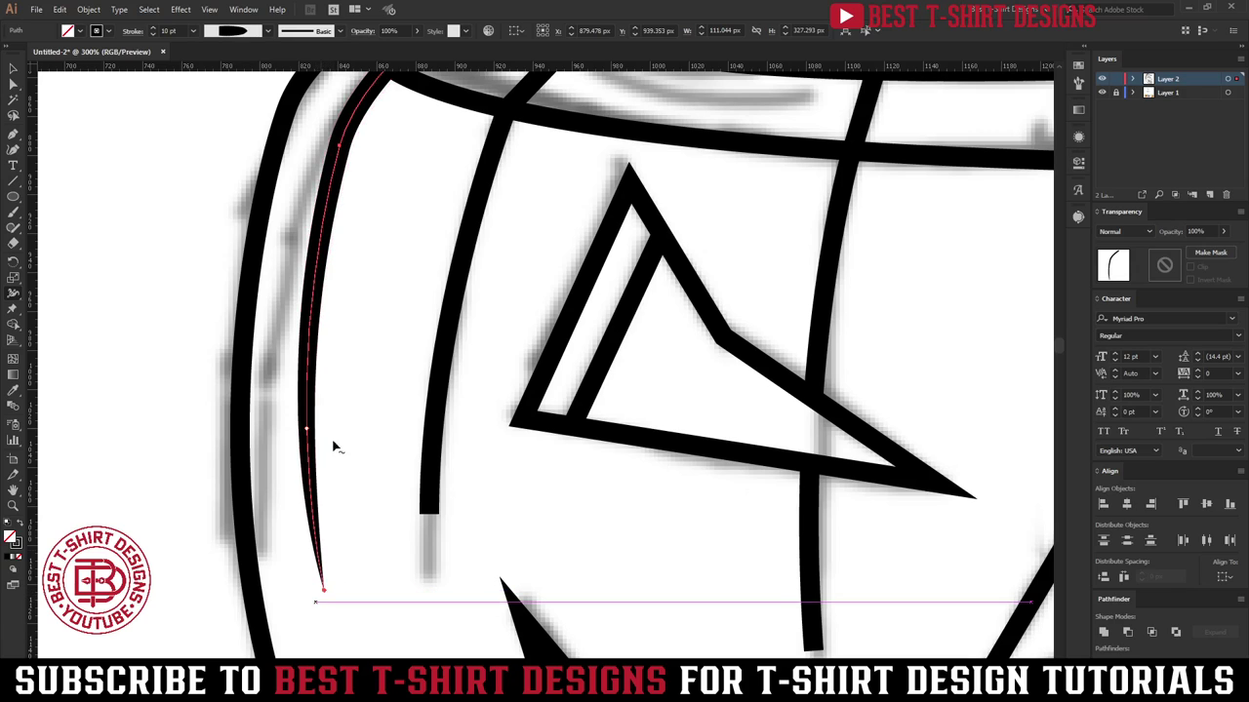
{"action": "scroll", "coordinate": [385, 404], "scroll_direction": "up", "scroll_amount": 3}
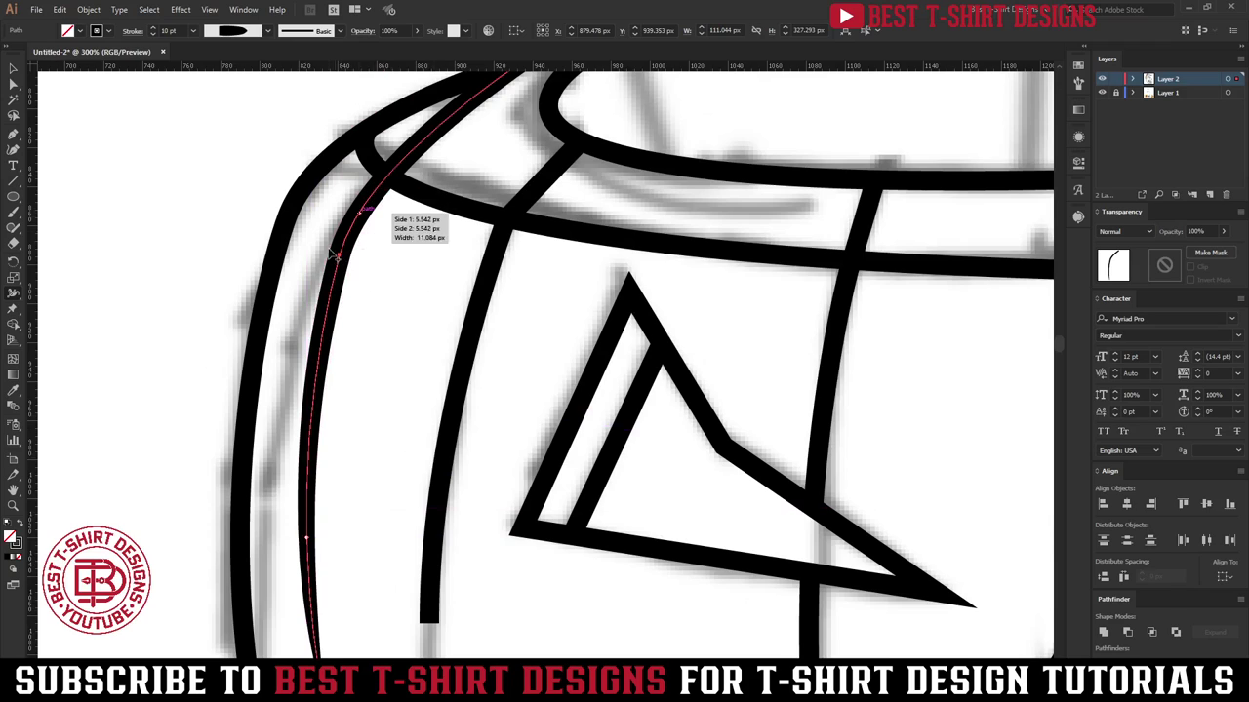
{"action": "left_click_drag", "start_coordinate": [452, 473], "coordinate": [449, 472]}
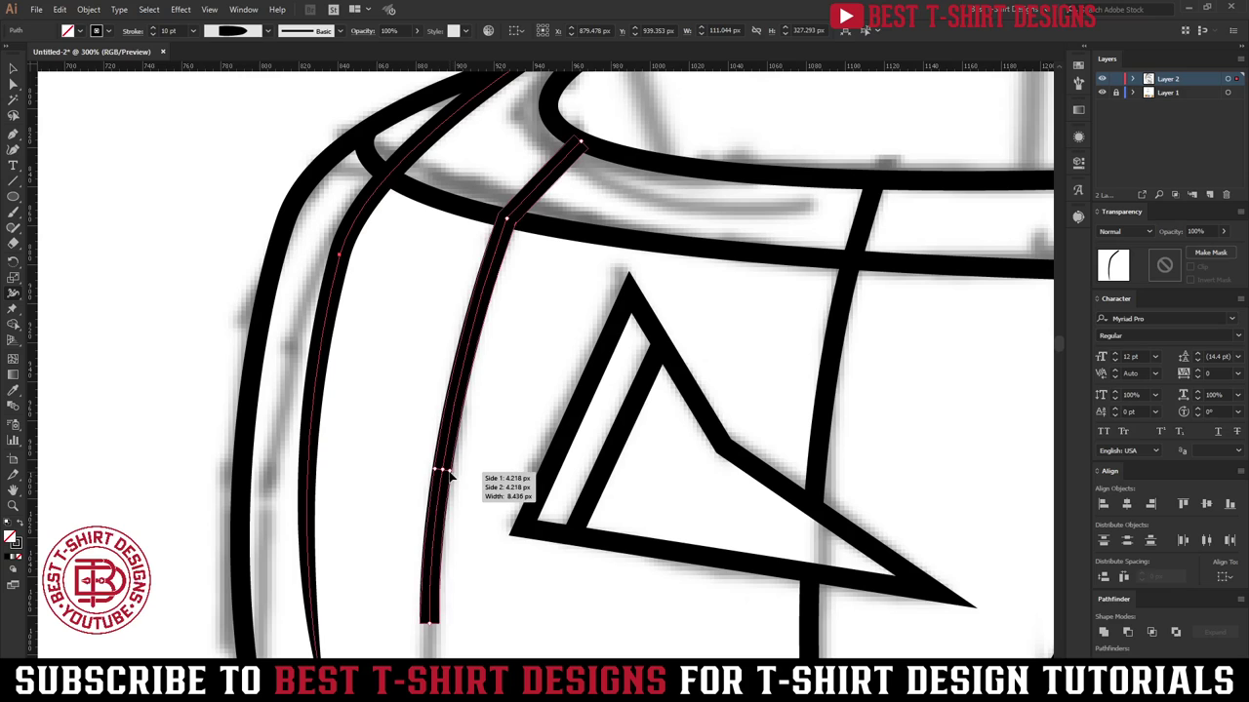
{"action": "left_click_drag", "start_coordinate": [438, 625], "coordinate": [407, 635]}
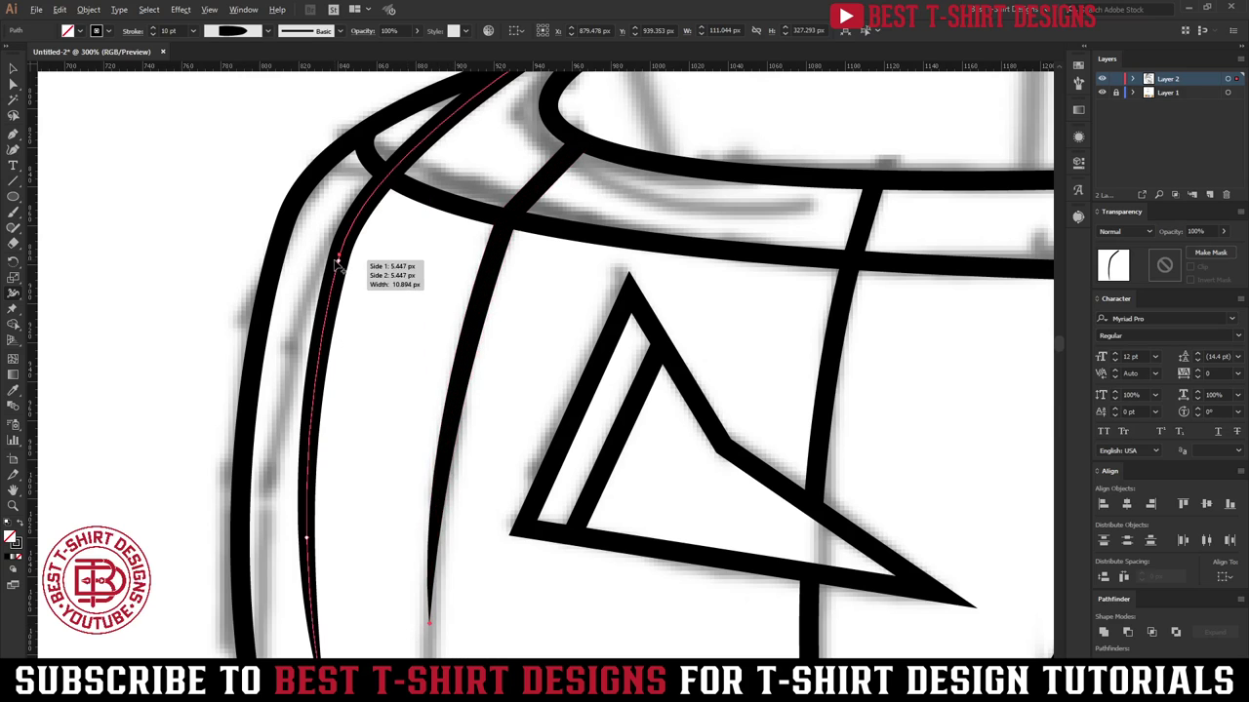
Step: Taper the lower end of the rib segment beneath the left eye to a point
{"action": "scroll", "coordinate": [337, 264], "scroll_direction": "down", "scroll_amount": 1}
{"action": "scroll", "coordinate": [597, 454], "scroll_direction": "down", "scroll_amount": 1}
{"action": "scroll", "coordinate": [662, 480], "scroll_direction": "up", "scroll_amount": 1}
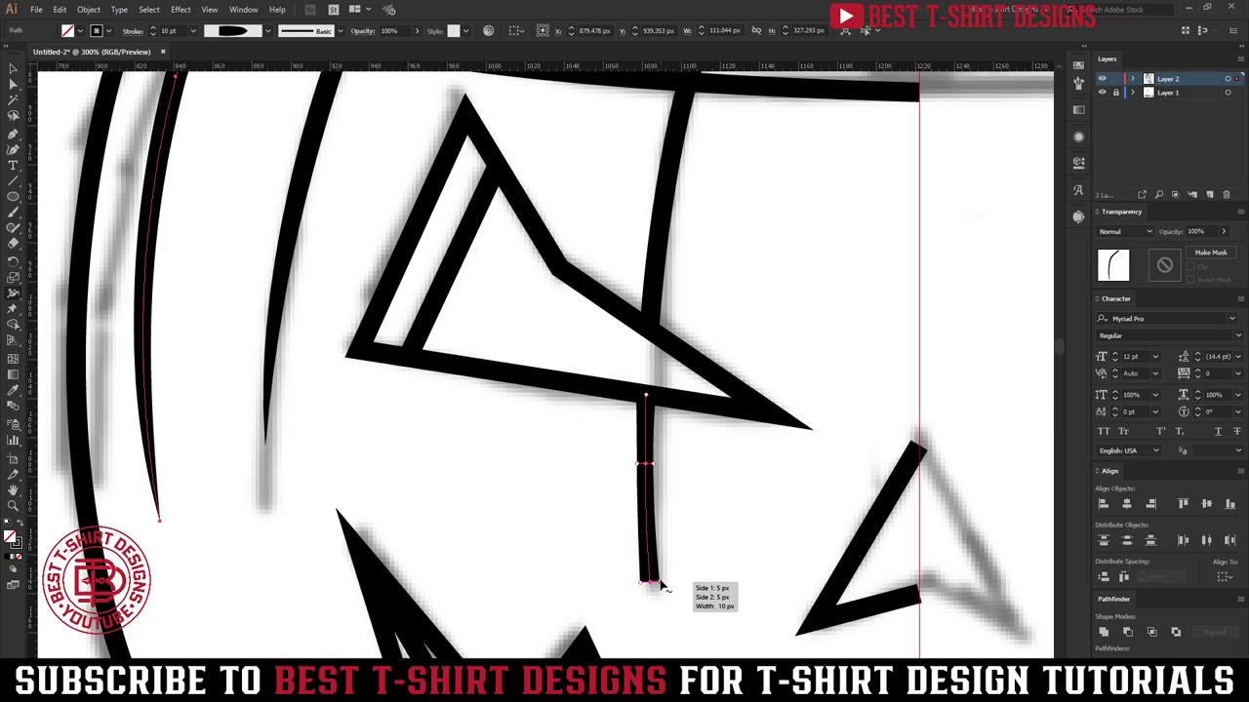
{"action": "left_click_drag", "start_coordinate": [667, 583], "coordinate": [627, 605]}
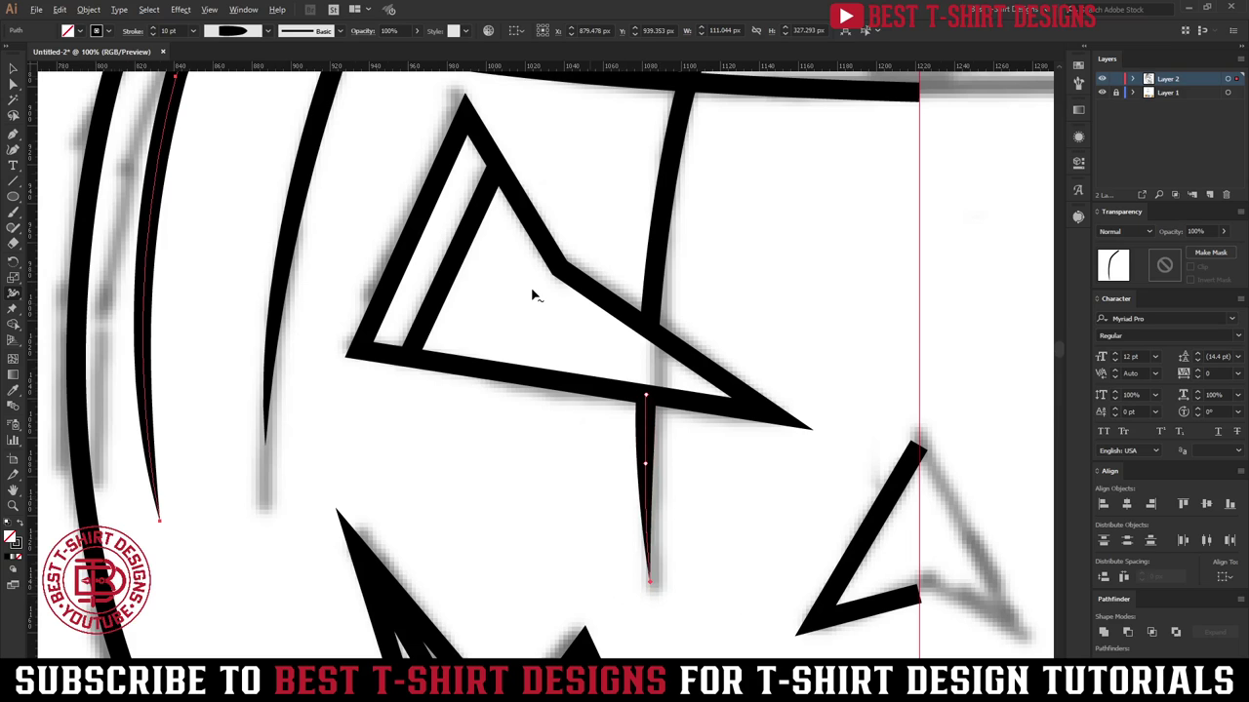
Step: Add a width point on the pumpkin's lower-left crease and narrow its upper end to a point
{"action": "scroll", "coordinate": [534, 296], "scroll_direction": "down", "scroll_amount": 3}
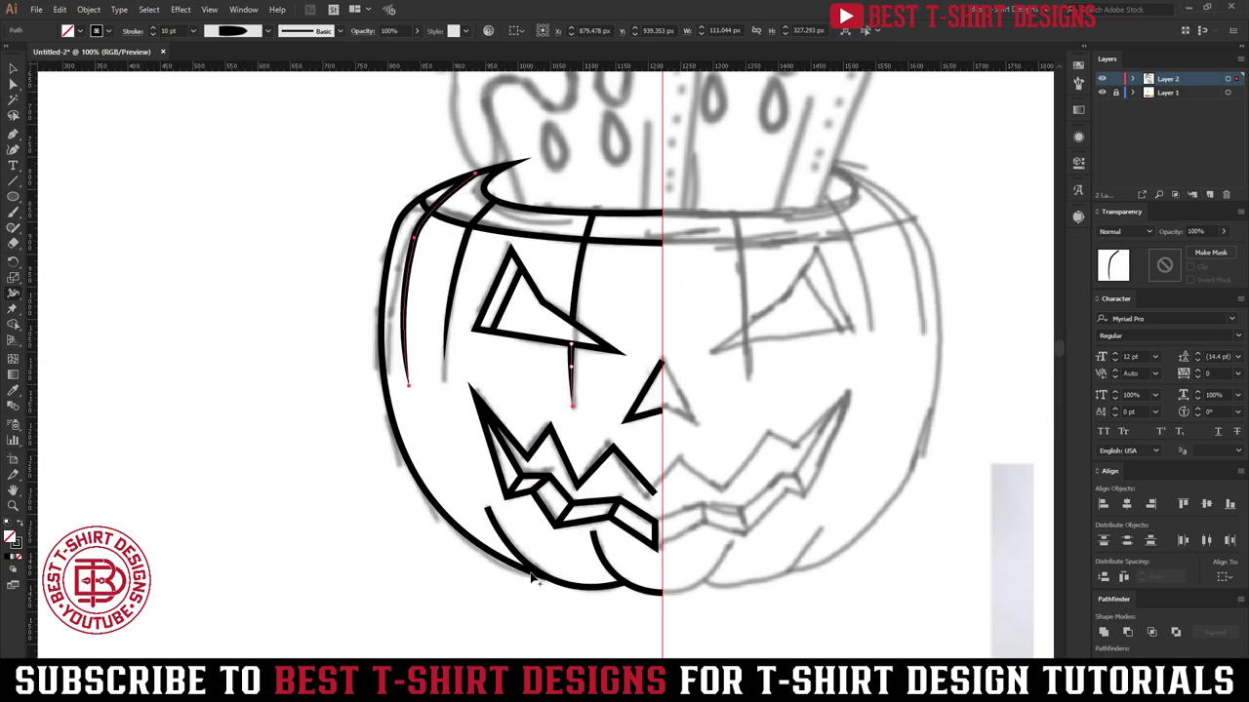
{"action": "scroll", "coordinate": [503, 546], "scroll_direction": "up", "scroll_amount": 3}
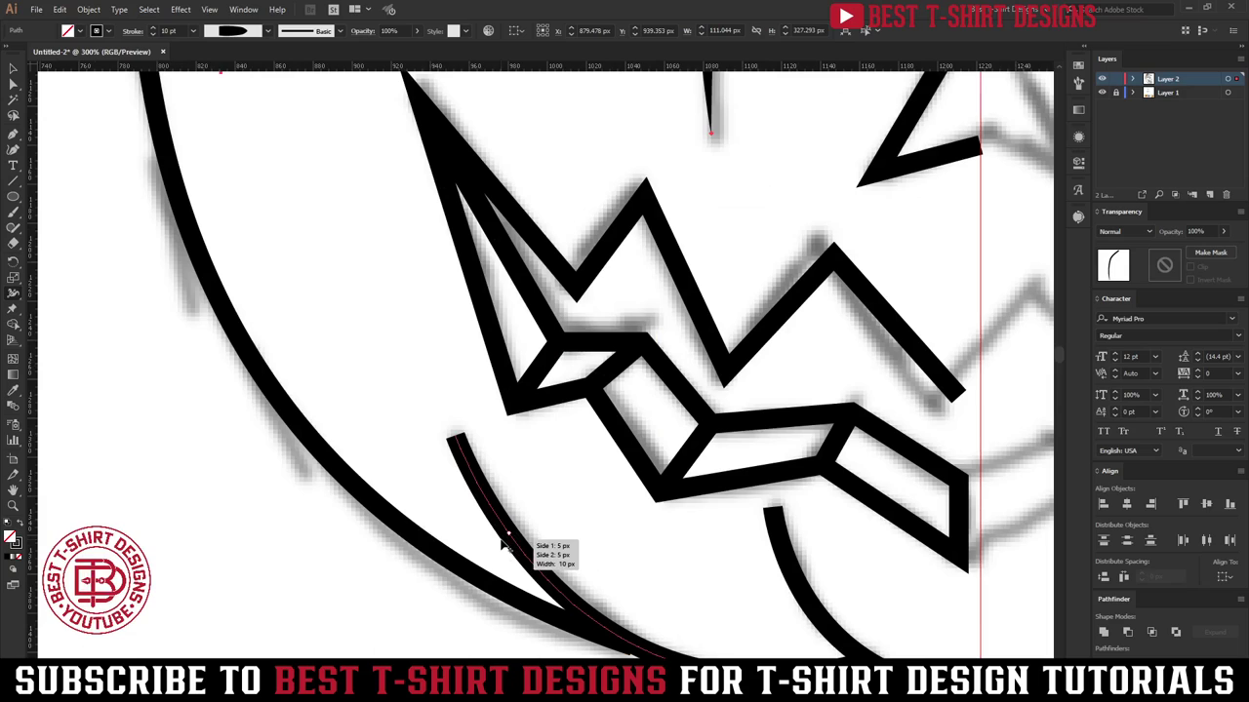
{"action": "left_click_drag", "start_coordinate": [500, 537], "coordinate": [503, 534]}
{"action": "left_click_drag", "start_coordinate": [473, 444], "coordinate": [407, 427]}
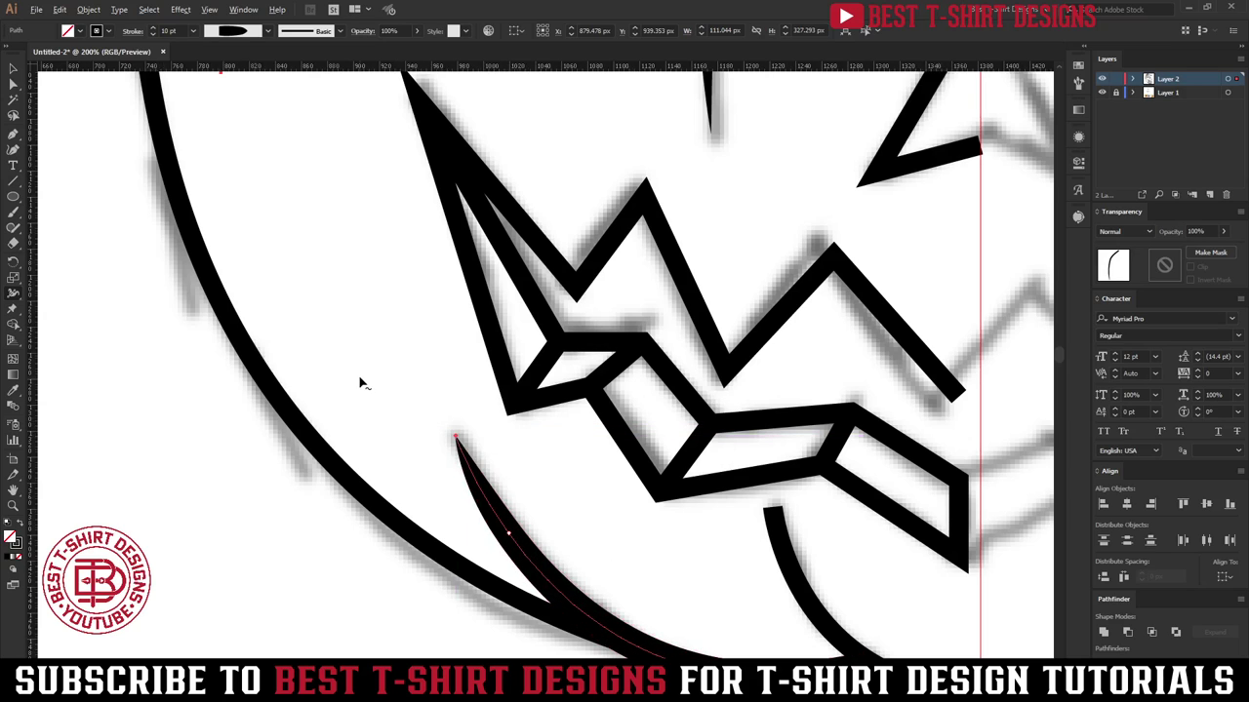
Step: Add a width point on the bottom crease beside the centre guide, taper its upper end to a point, and deselect
{"action": "scroll", "coordinate": [357, 381], "scroll_direction": "down", "scroll_amount": 1}
{"action": "scroll", "coordinate": [767, 599], "scroll_direction": "up", "scroll_amount": 2}
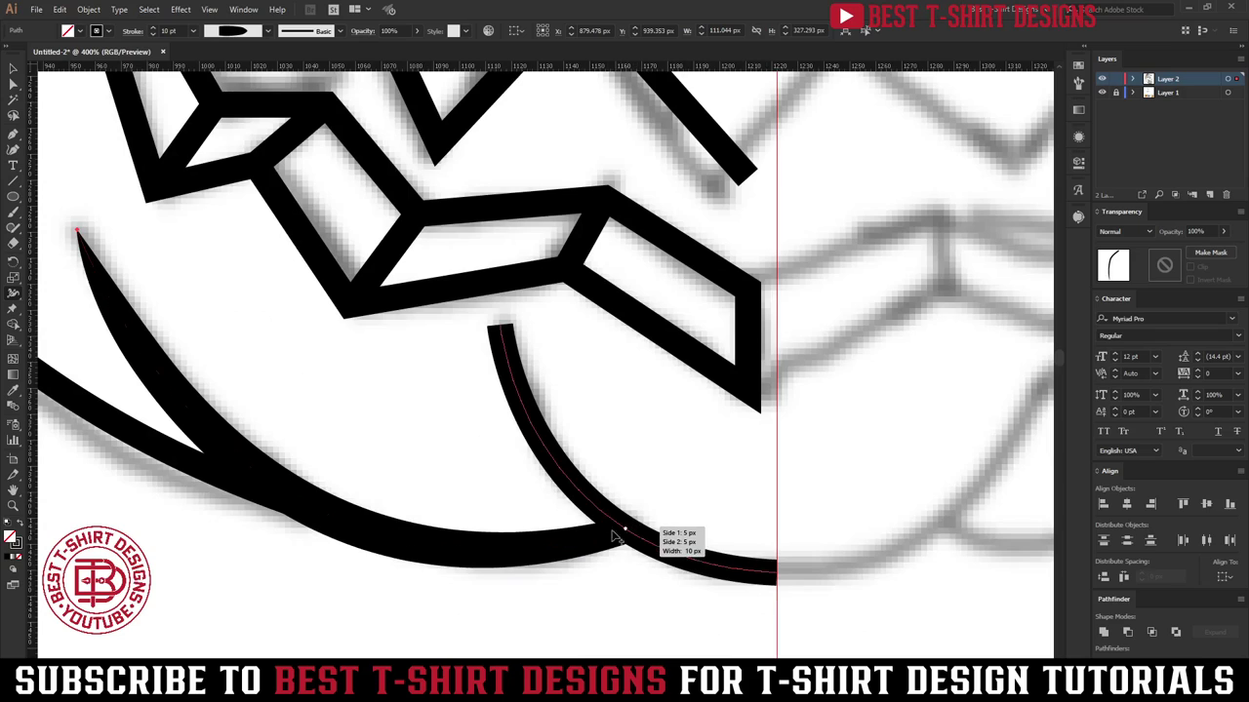
{"action": "left_click_drag", "start_coordinate": [605, 532], "coordinate": [601, 534]}
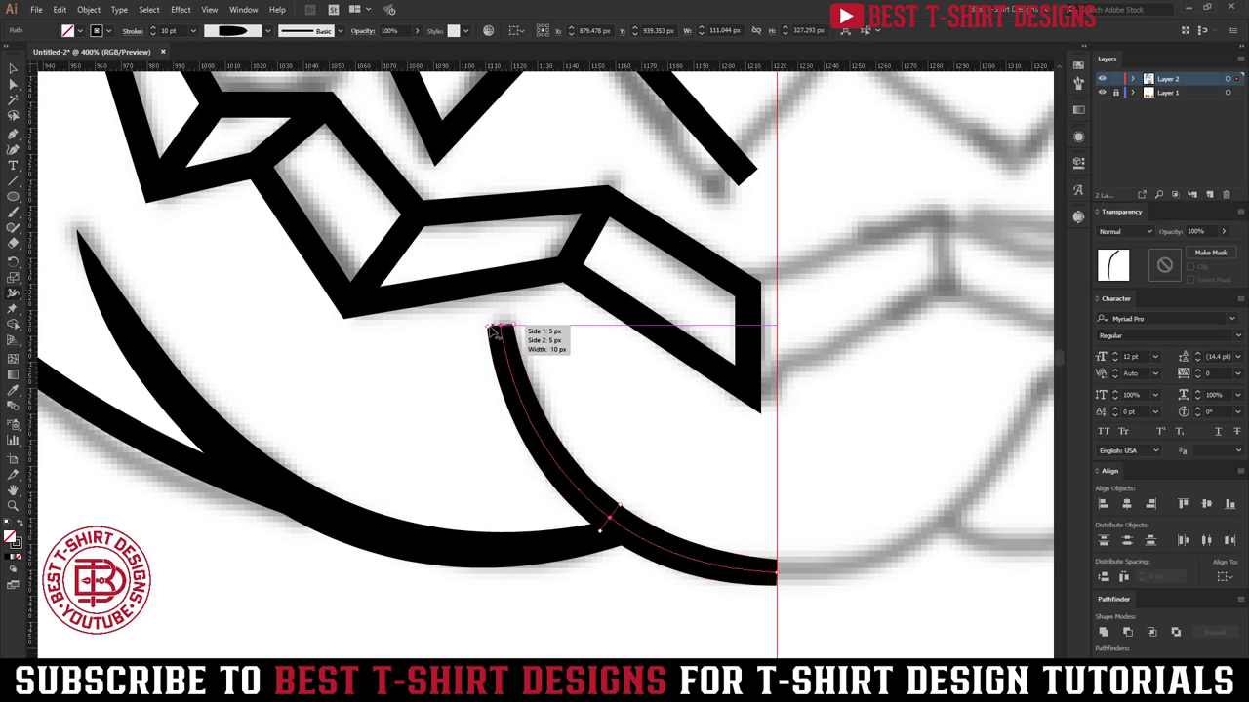
{"action": "left_click_drag", "start_coordinate": [493, 332], "coordinate": [551, 335]}
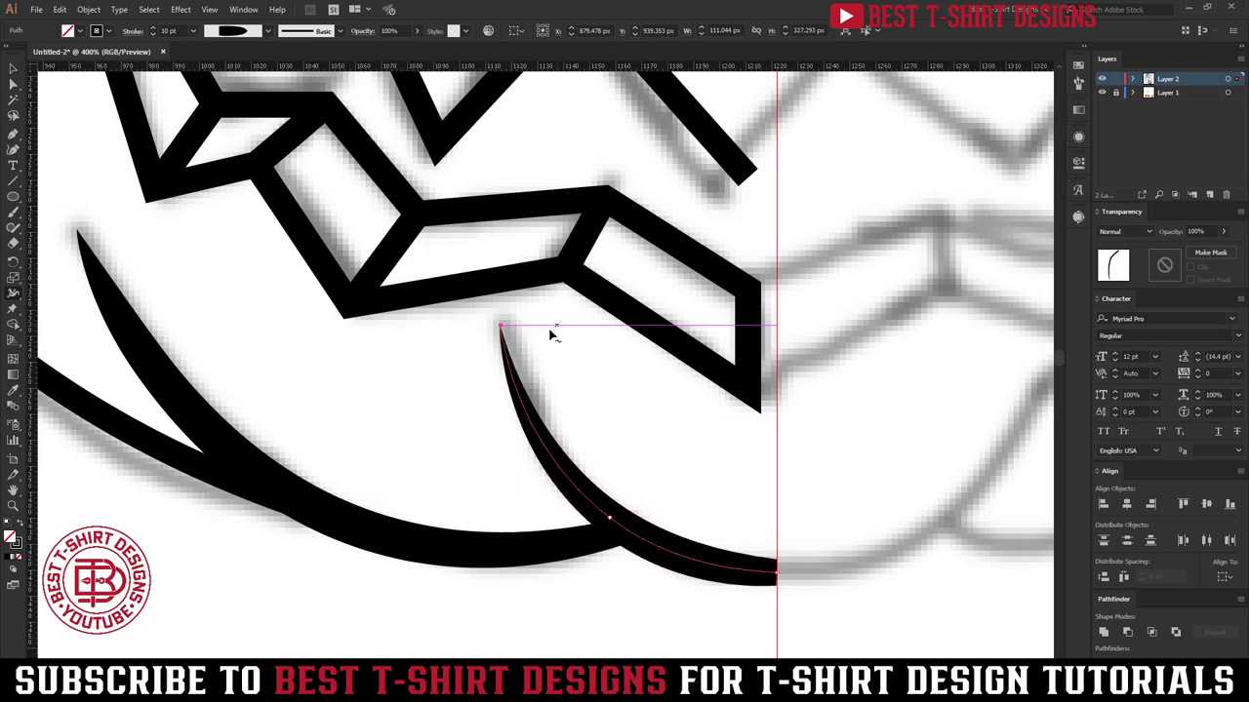
{"action": "scroll", "coordinate": [543, 362], "scroll_direction": "down", "scroll_amount": 3}
{"action": "key", "text": "v"}
{"action": "left_click", "coordinate": [505, 530]}
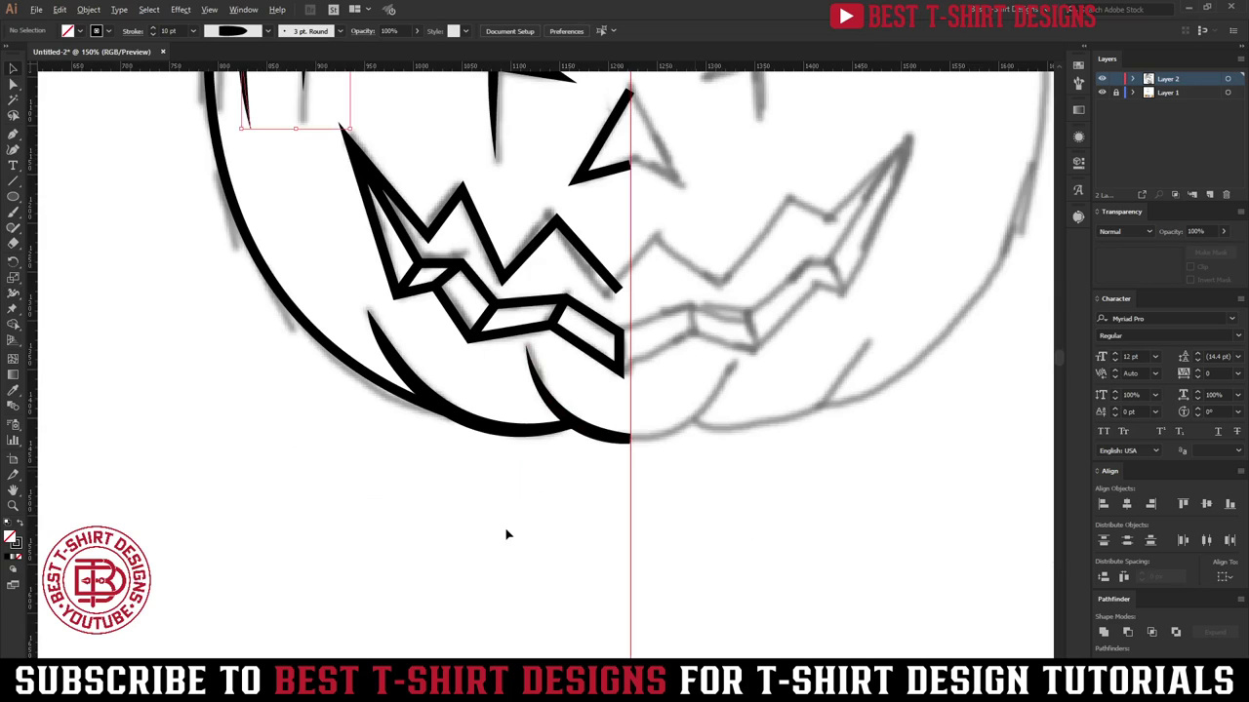
Step: Thicken the pumpkin's outer left outline to about 19 pt at its lower side with the Width tool, and deselect
{"action": "key", "text": "ctrl+minus"}
{"action": "scroll", "coordinate": [650, 524], "scroll_direction": "up", "scroll_amount": 2}
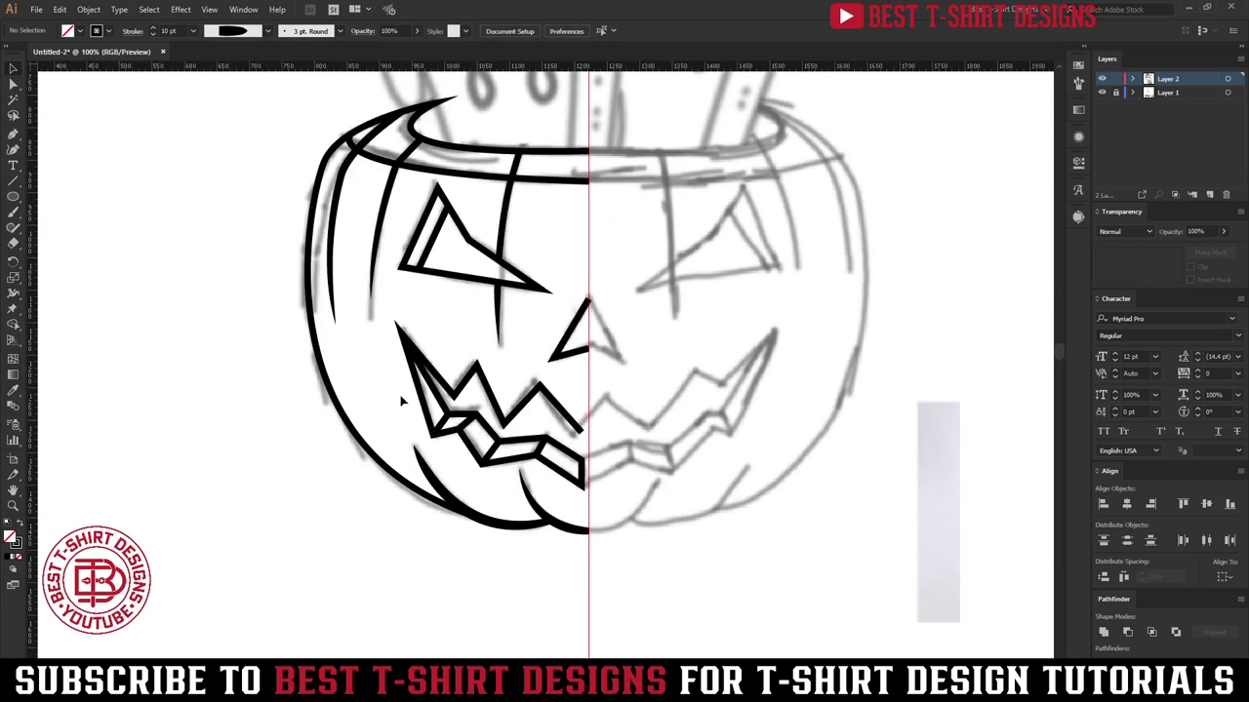
{"action": "left_click", "coordinate": [330, 386]}
{"action": "key", "text": "shift+w"}
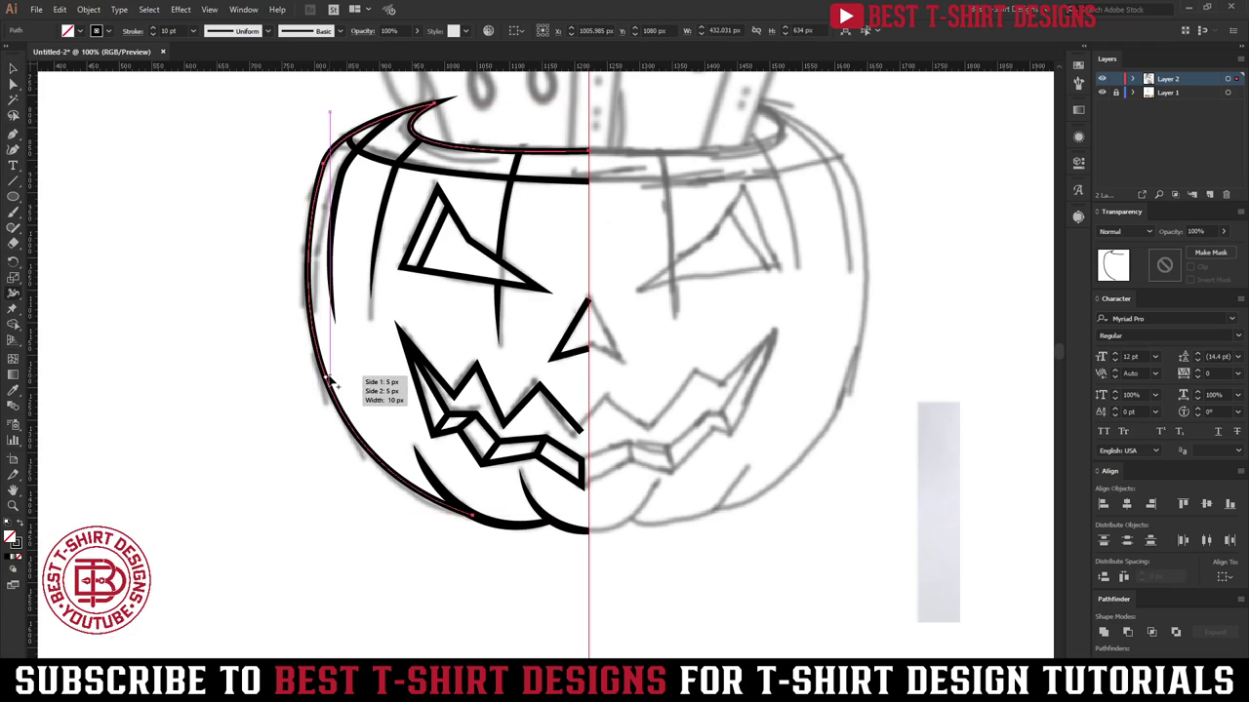
{"action": "left_click_drag", "start_coordinate": [330, 384], "coordinate": [371, 385]}
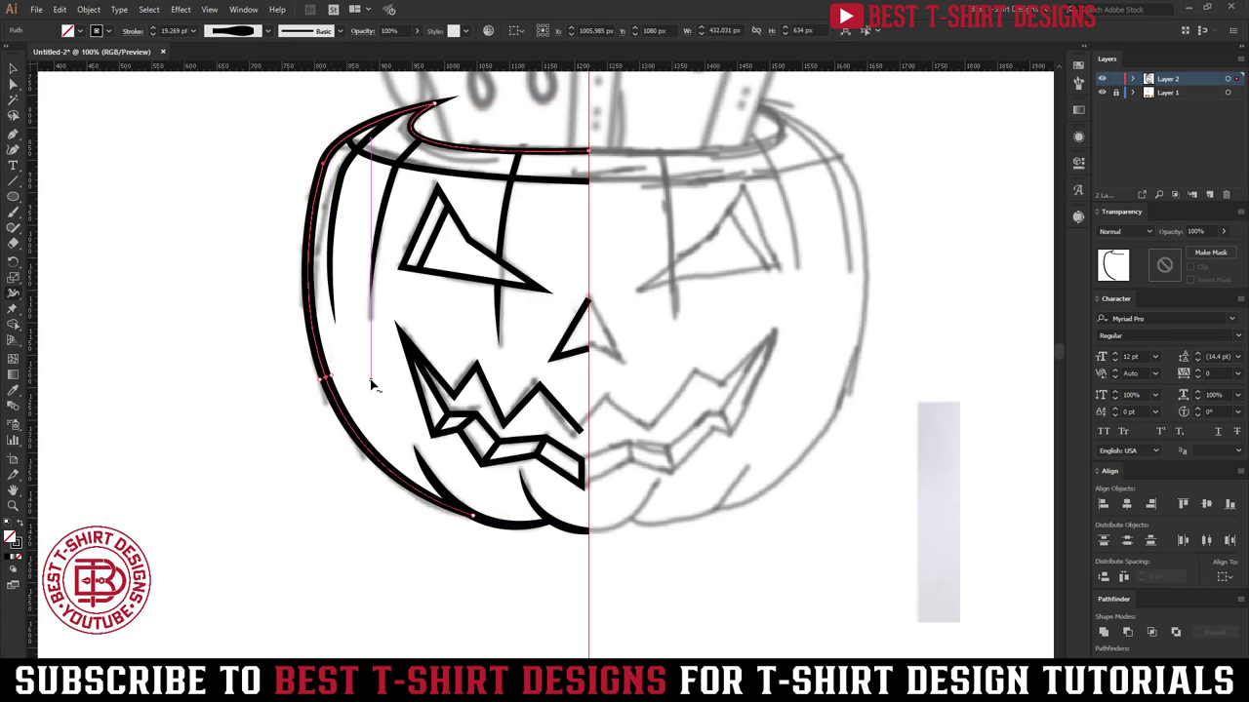
{"action": "key", "text": "v"}
{"action": "left_click", "coordinate": [376, 544]}
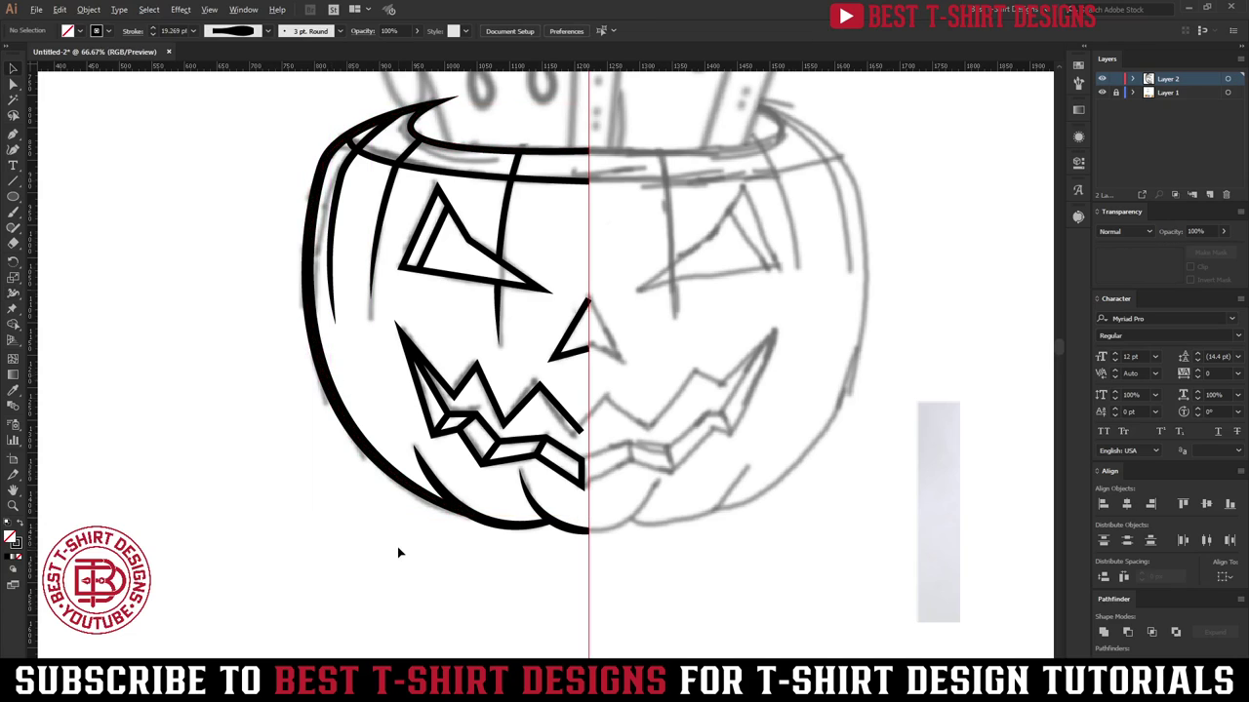
Step: Group all of the traced left-half paths and place a duplicate of the group about 432 px to the right
{"action": "scroll", "coordinate": [398, 552], "scroll_direction": "down", "scroll_amount": 2}
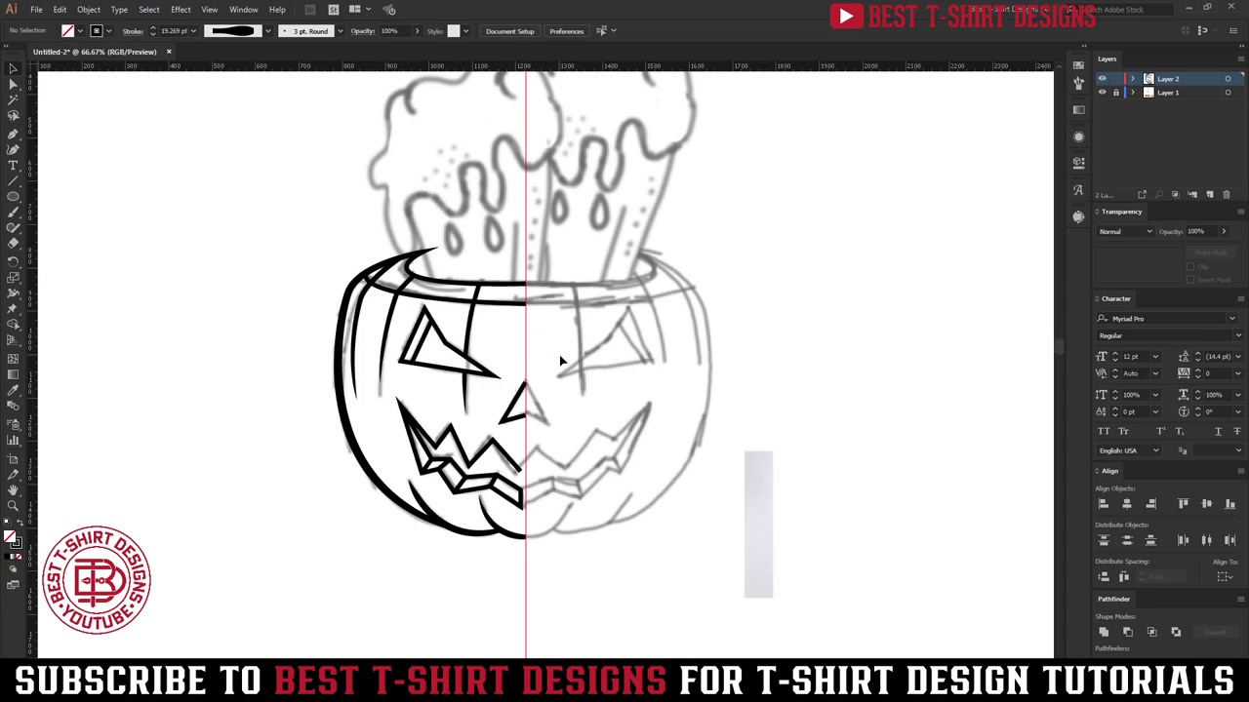
{"action": "scroll", "coordinate": [561, 361], "scroll_direction": "up", "scroll_amount": 1}
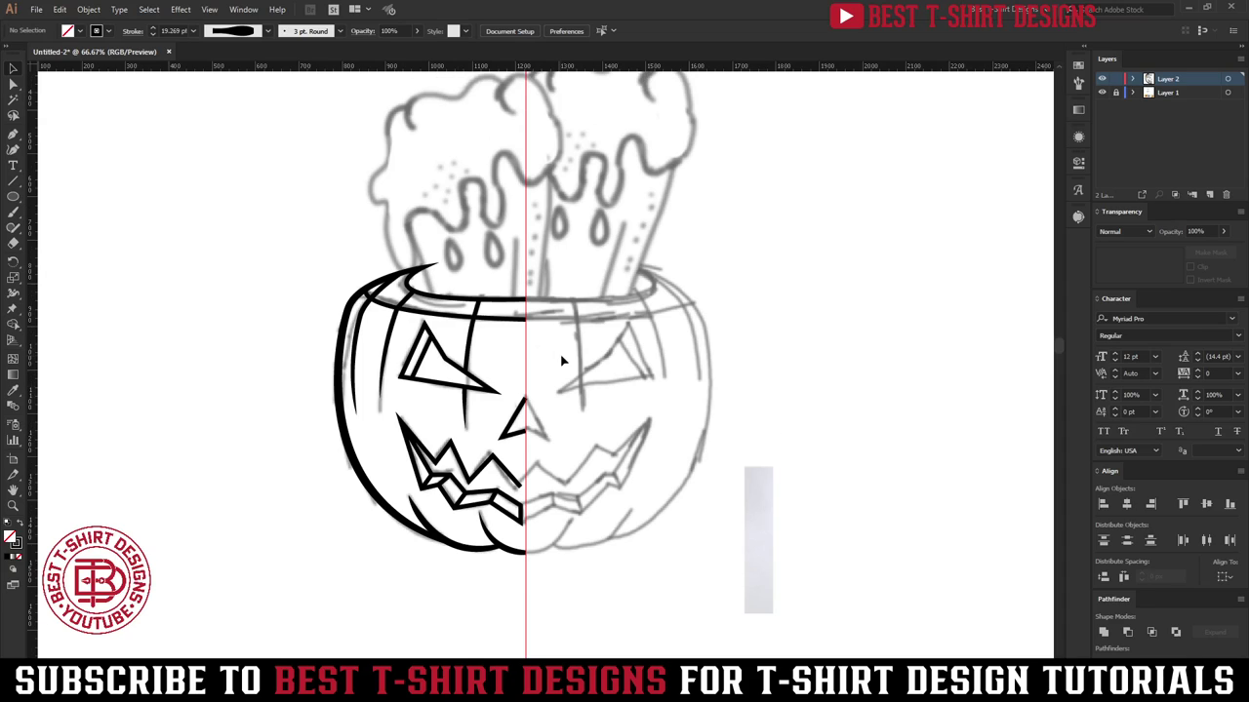
{"action": "left_click_drag", "start_coordinate": [291, 205], "coordinate": [522, 626]}
{"action": "key", "text": "ctrl+g"}
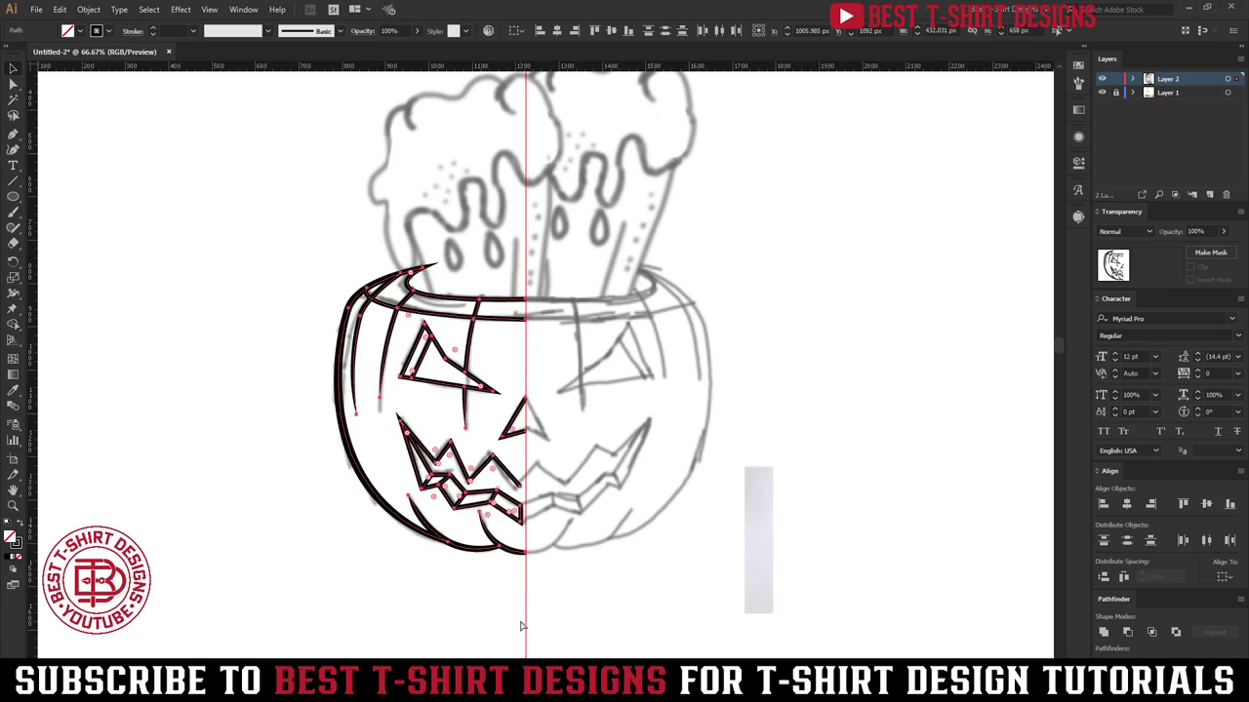
{"action": "left_click_drag", "start_coordinate": [464, 473], "coordinate": [651, 473]}
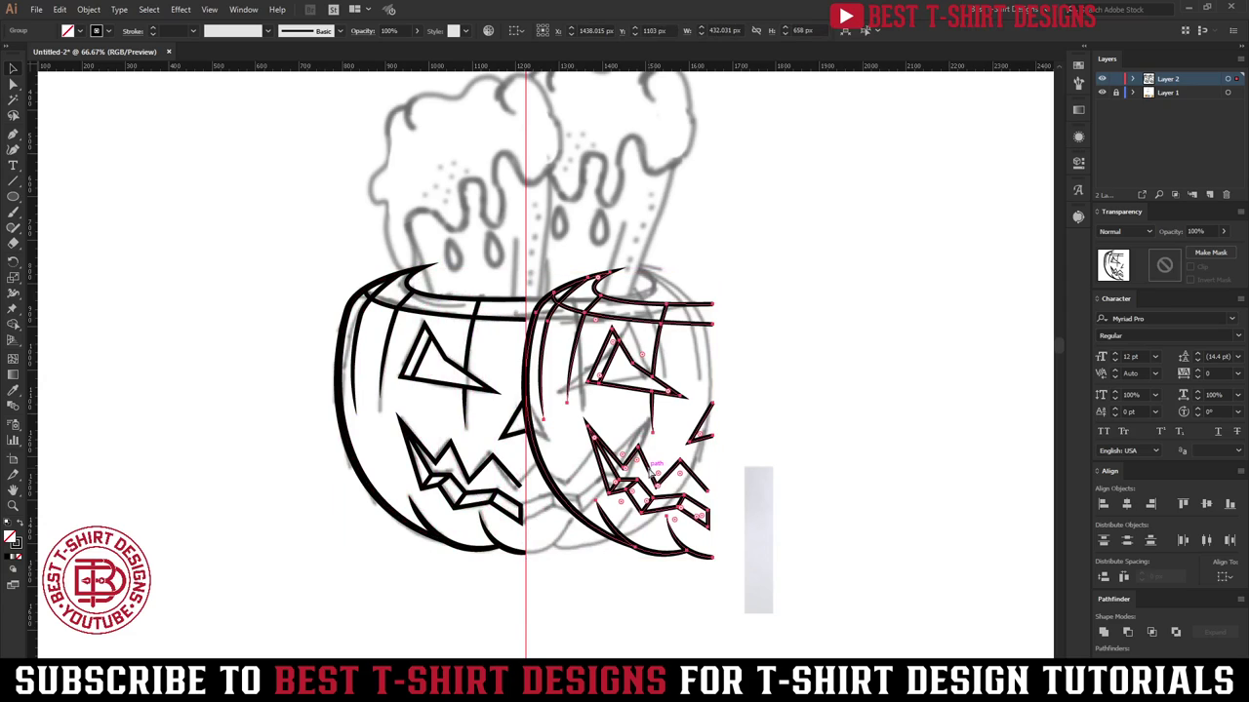
{"action": "key", "text": "o"}
{"action": "left_click", "coordinate": [21, 179]}
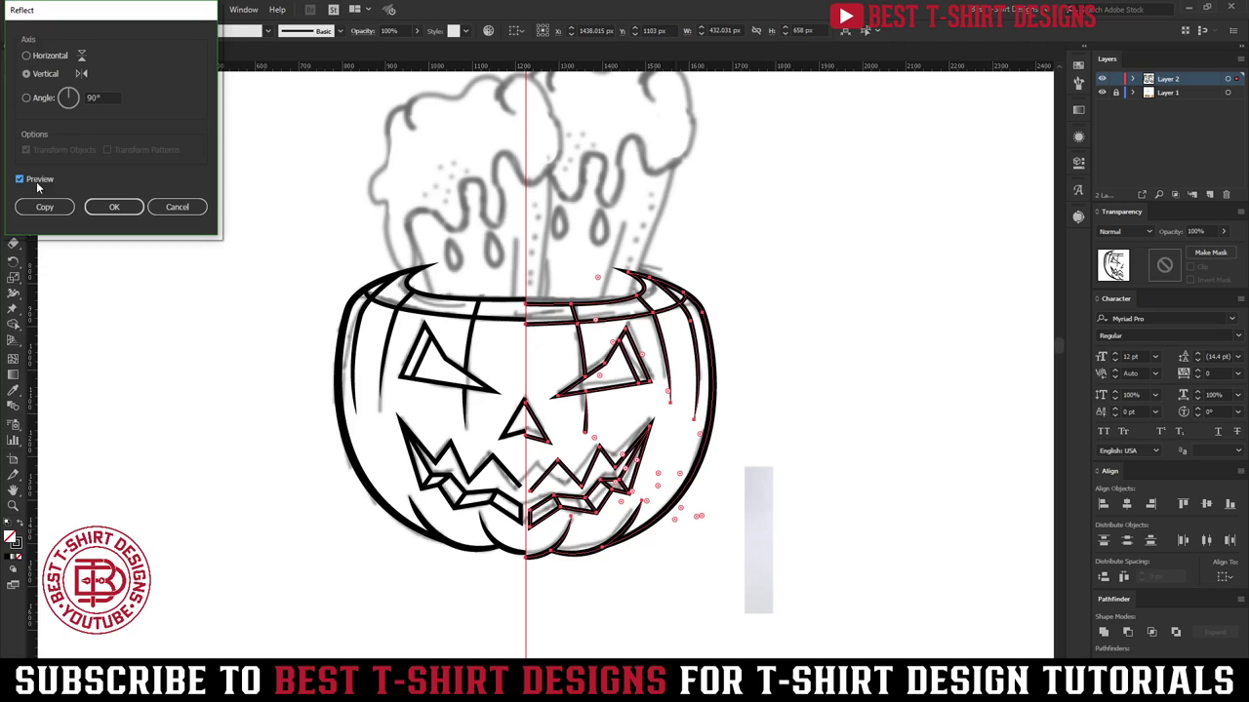
{"action": "left_click", "coordinate": [195, 206]}
Step: Reflect the duplicated pumpkin half across the vertical axis, applying it to the copy itself, and deselect
{"action": "right_click", "coordinate": [588, 386]}
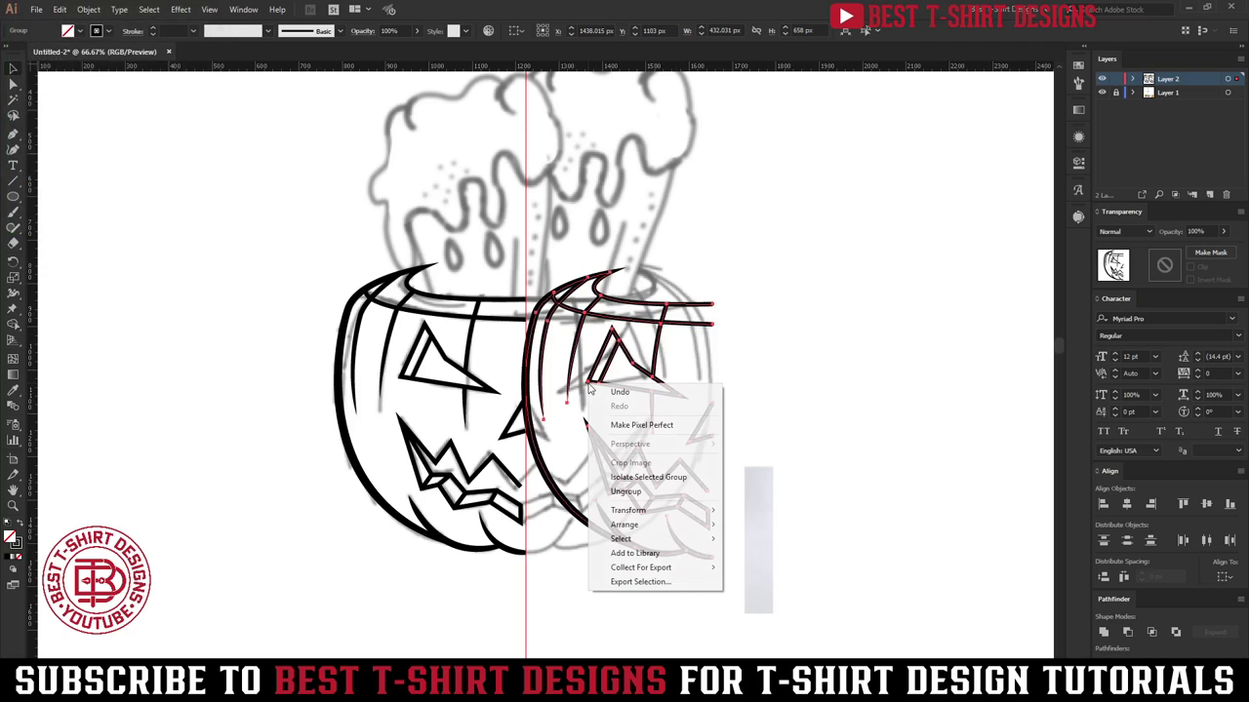
{"action": "mouse_move", "coordinate": [625, 513]}
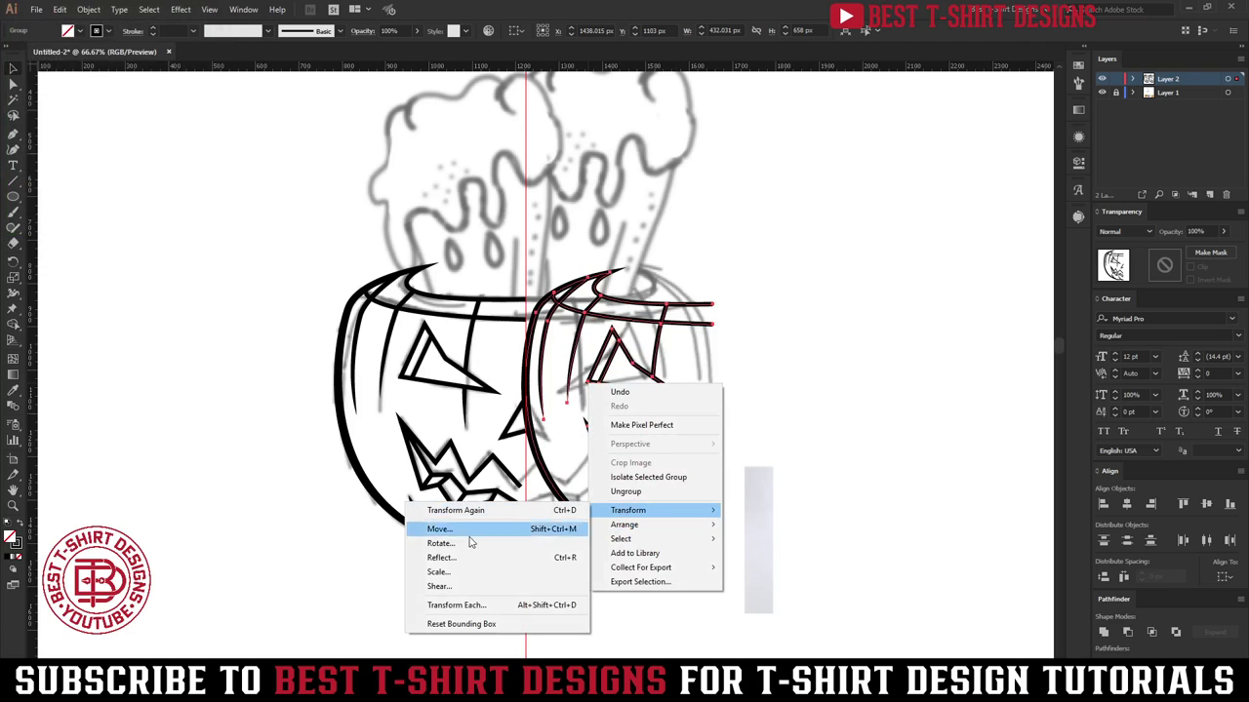
{"action": "left_click", "coordinate": [441, 557]}
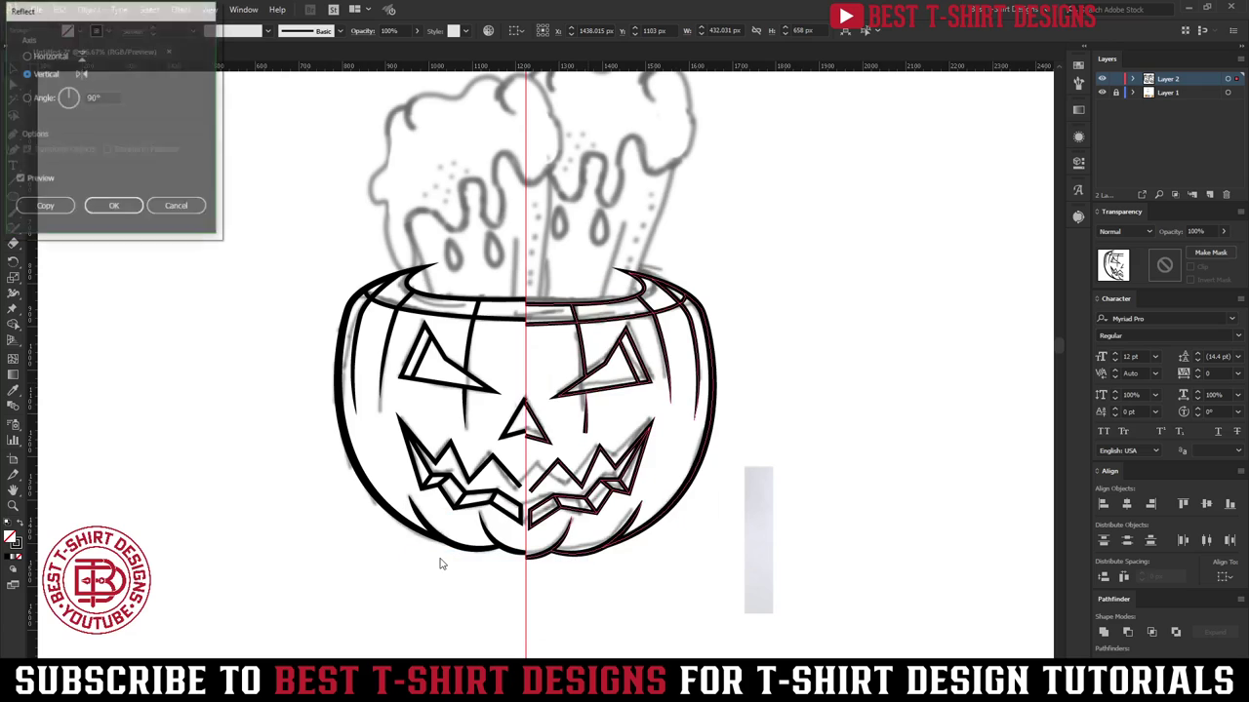
{"action": "left_click", "coordinate": [125, 209]}
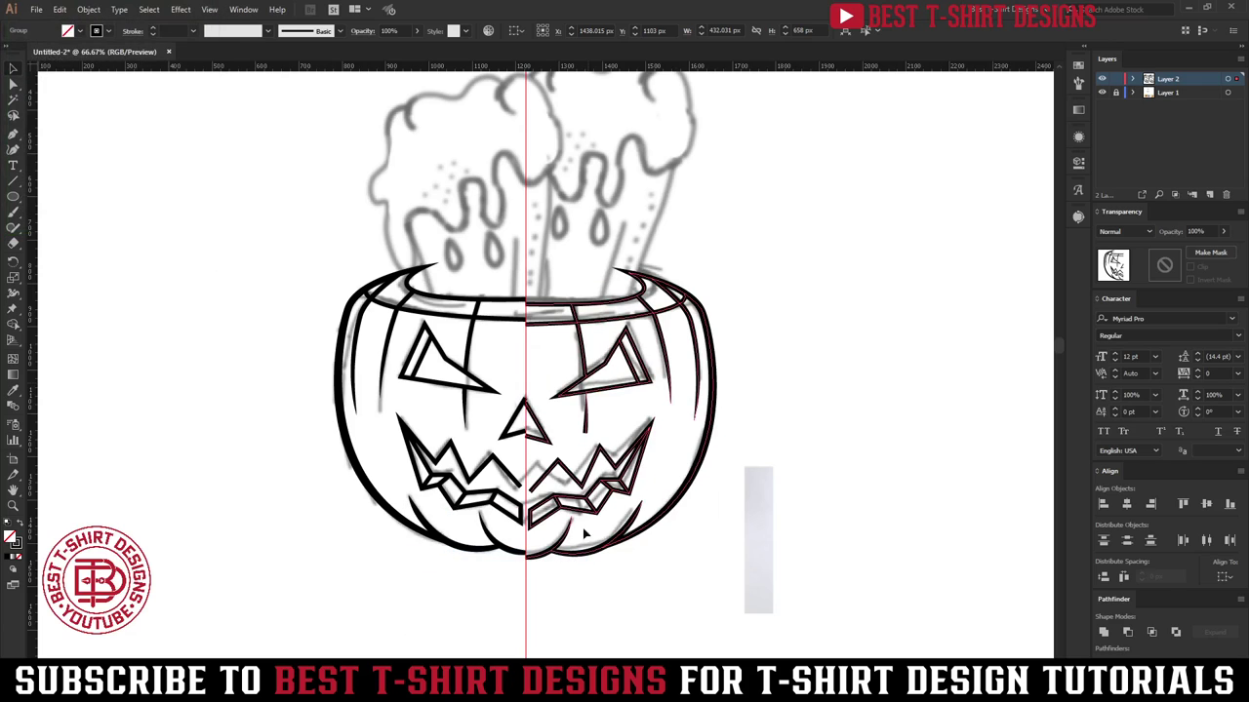
{"action": "left_click", "coordinate": [778, 476]}
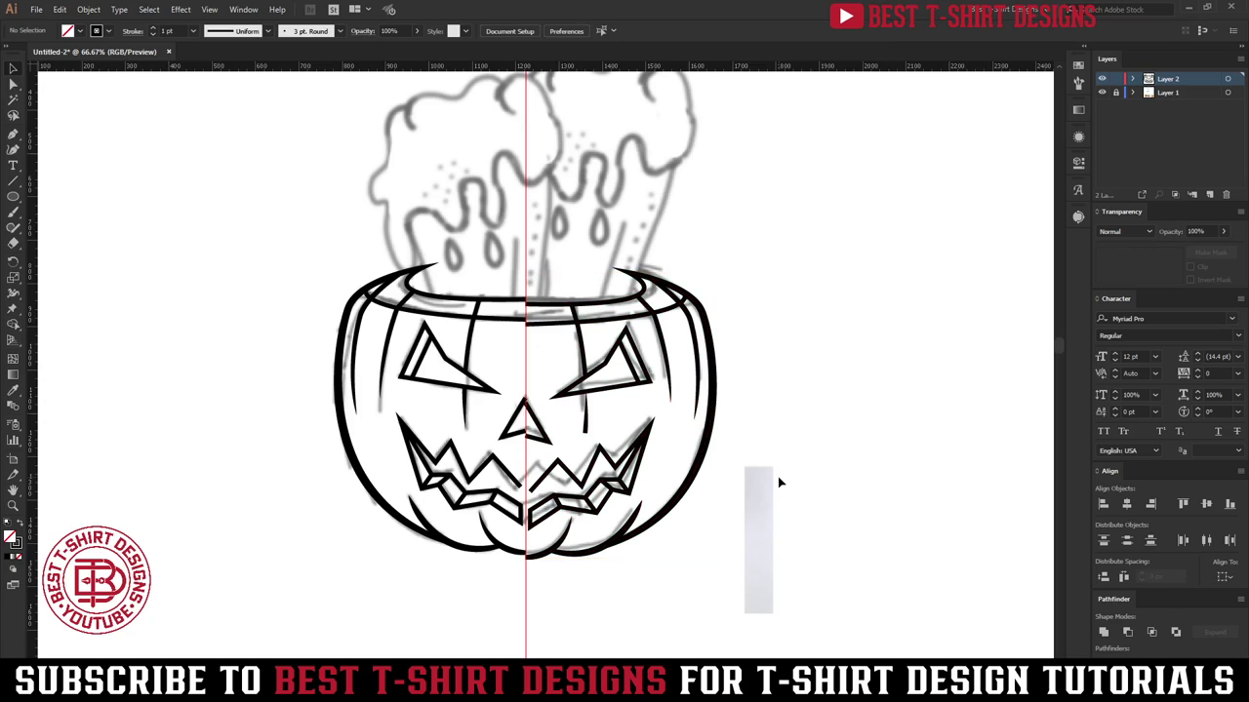
Step: Select both pumpkin halves and align their vertical centres, with the left half as the key object, then deselect
{"action": "left_click", "coordinate": [455, 451]}
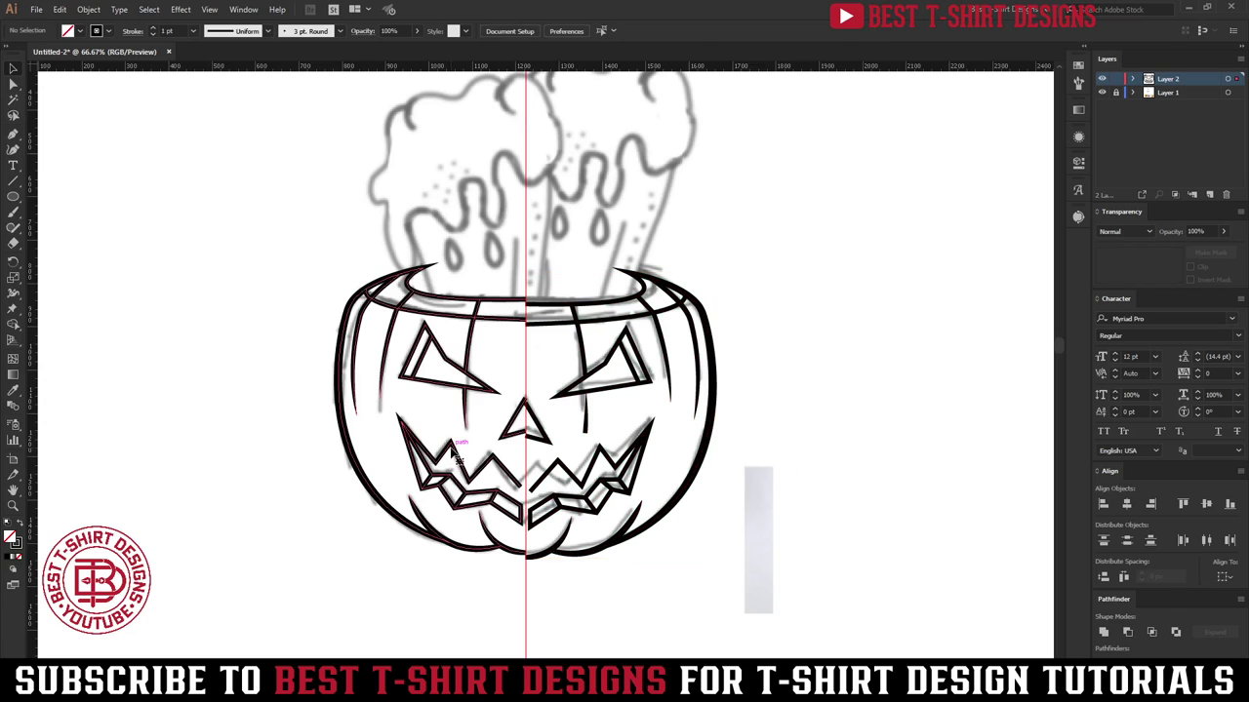
{"action": "left_click", "coordinate": [692, 488]}
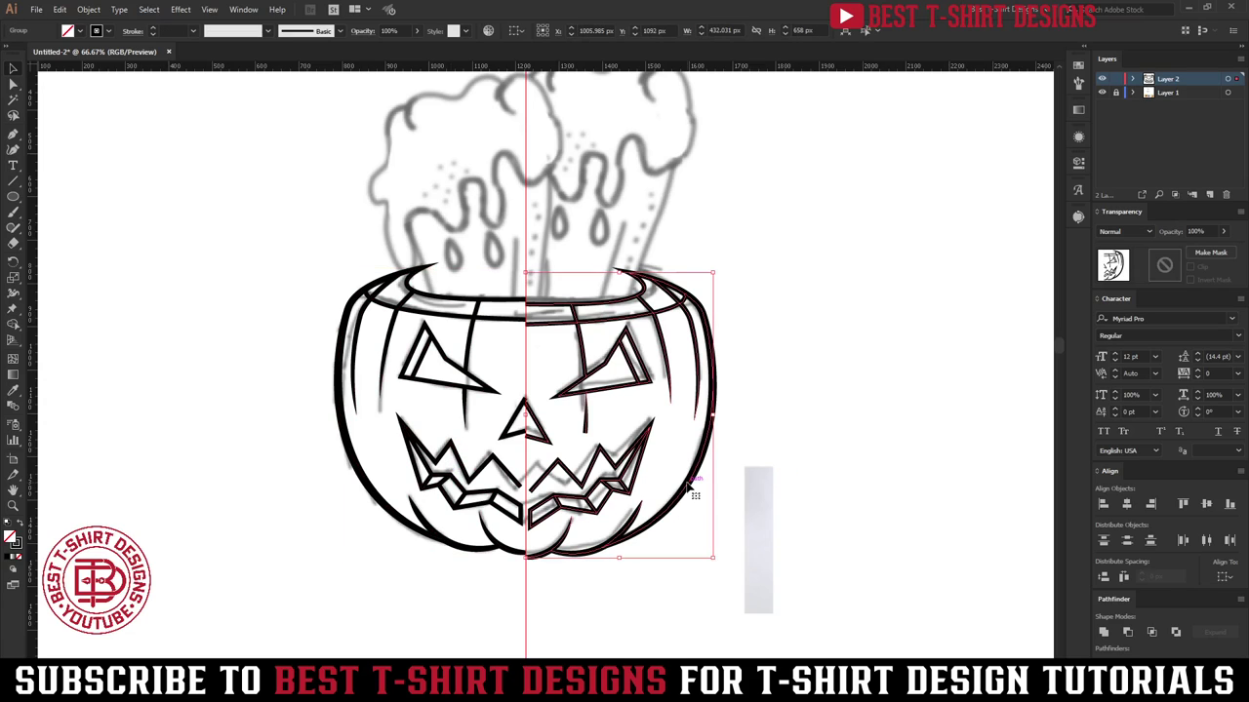
{"action": "left_click", "coordinate": [464, 470], "text": "shift"}
{"action": "left_click", "coordinate": [464, 469]}
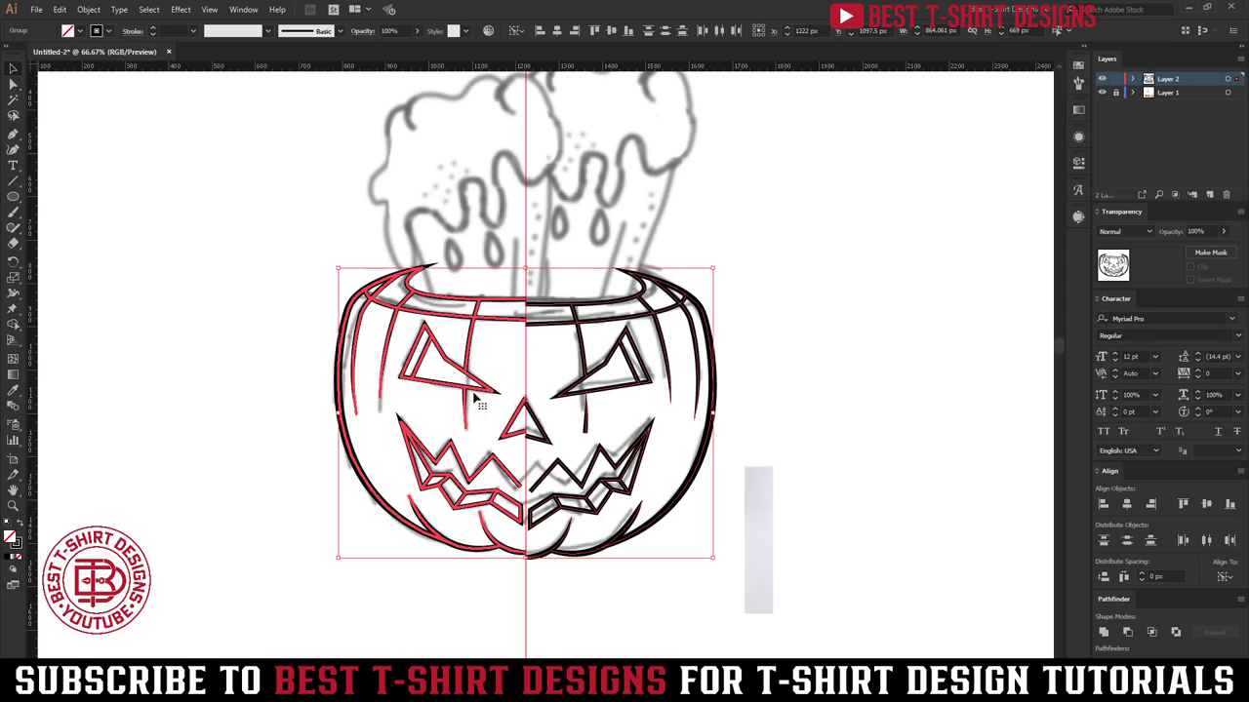
{"action": "left_click", "coordinate": [611, 30]}
{"action": "left_click", "coordinate": [672, 406]}
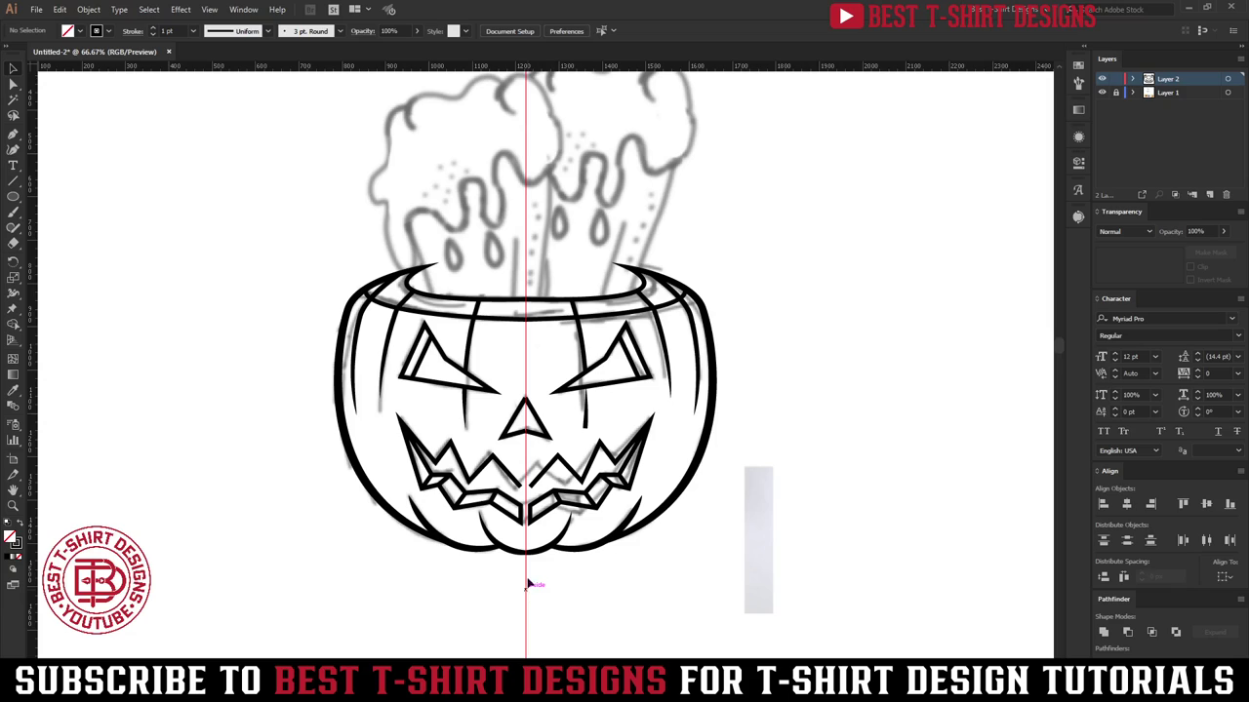
Step: Unlock the guides and move the vertical centre guide off the artwork to about X 2062 px
{"action": "right_click", "coordinate": [527, 260]}
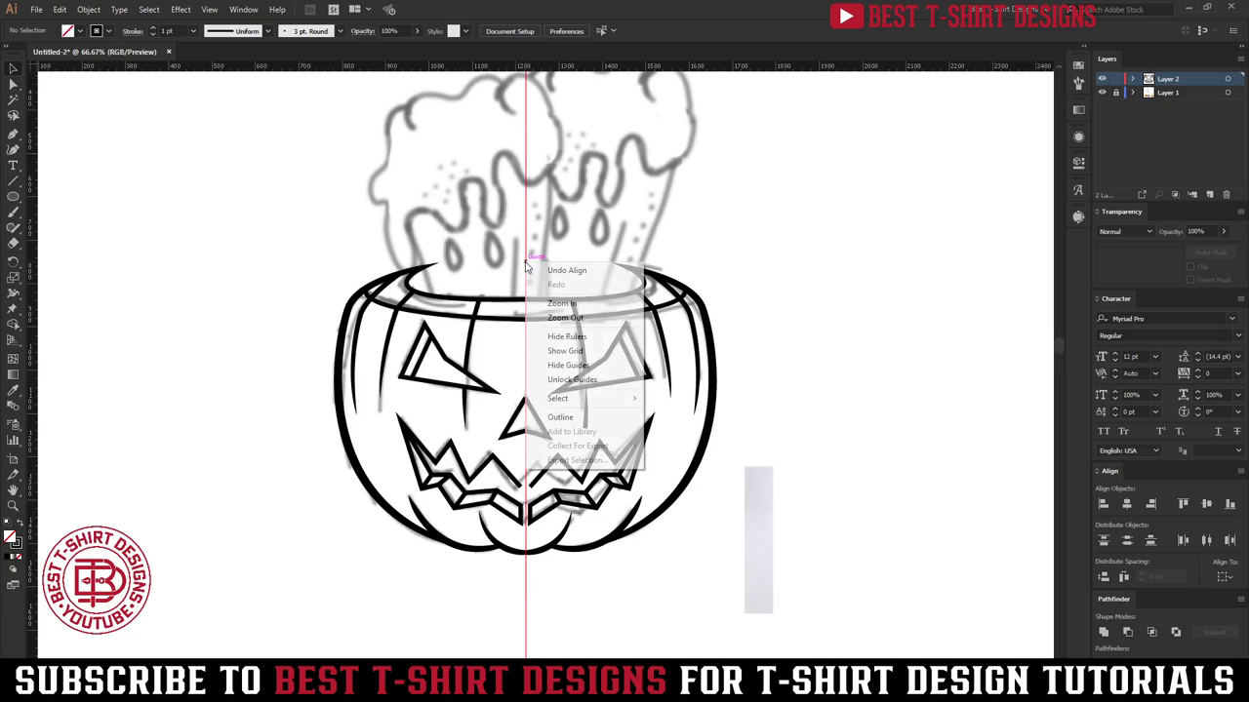
{"action": "left_click", "coordinate": [556, 379]}
{"action": "left_click_drag", "start_coordinate": [527, 363], "coordinate": [890, 385]}
Step: Nudge the right pumpkin half left to X 1434.015 px so that it meets the left half, and deselect
{"action": "scroll", "coordinate": [516, 573], "scroll_direction": "up", "scroll_amount": 2}
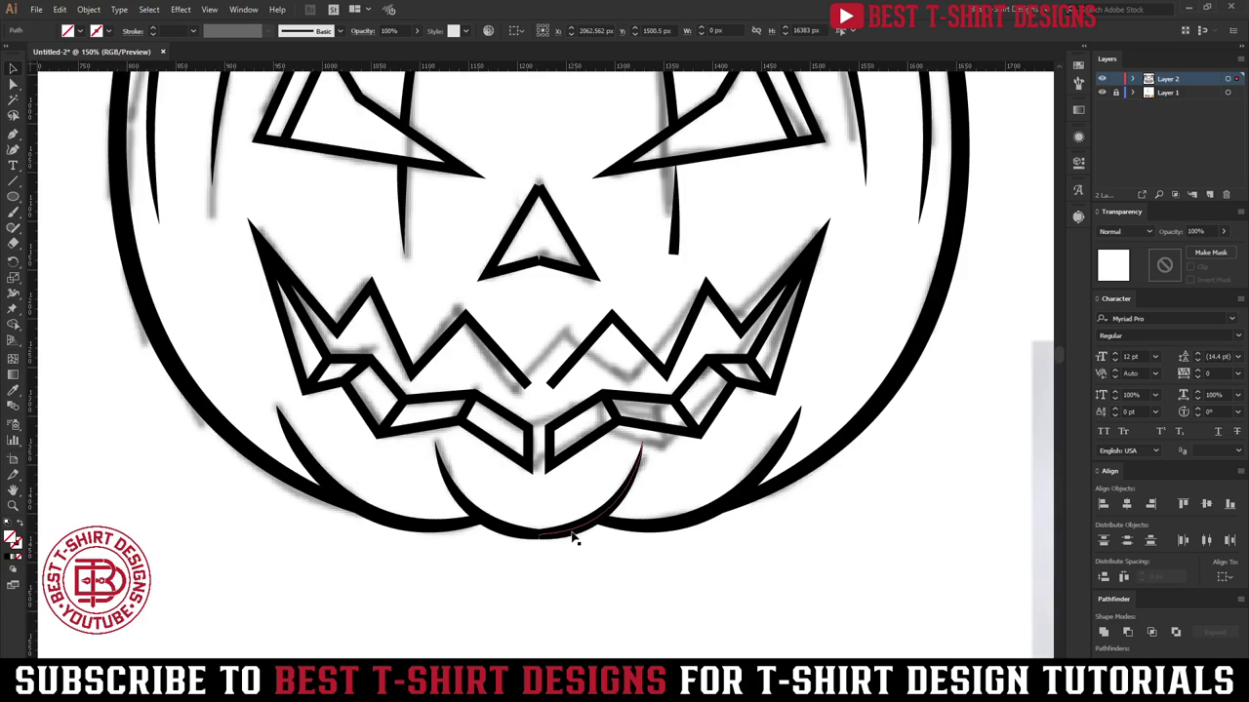
{"action": "left_click", "coordinate": [572, 535]}
{"action": "key", "text": "Left"}
{"action": "key", "text": "Left"}
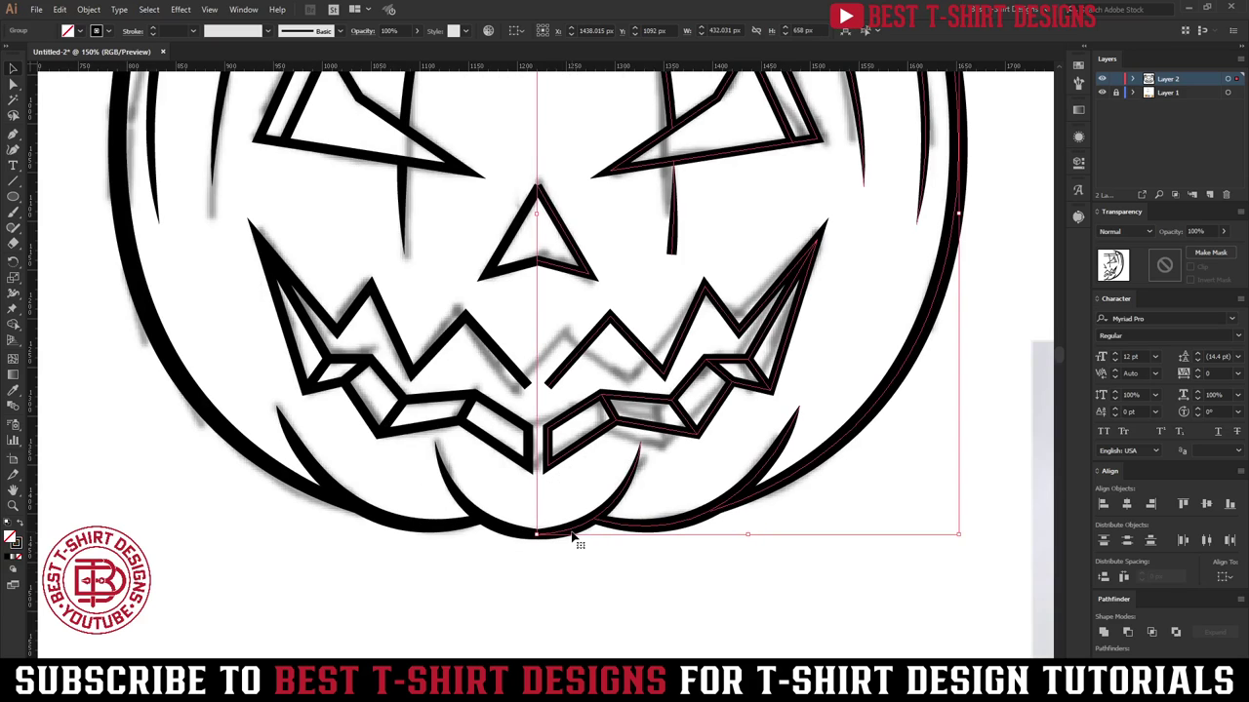
{"action": "key", "text": "Left"}
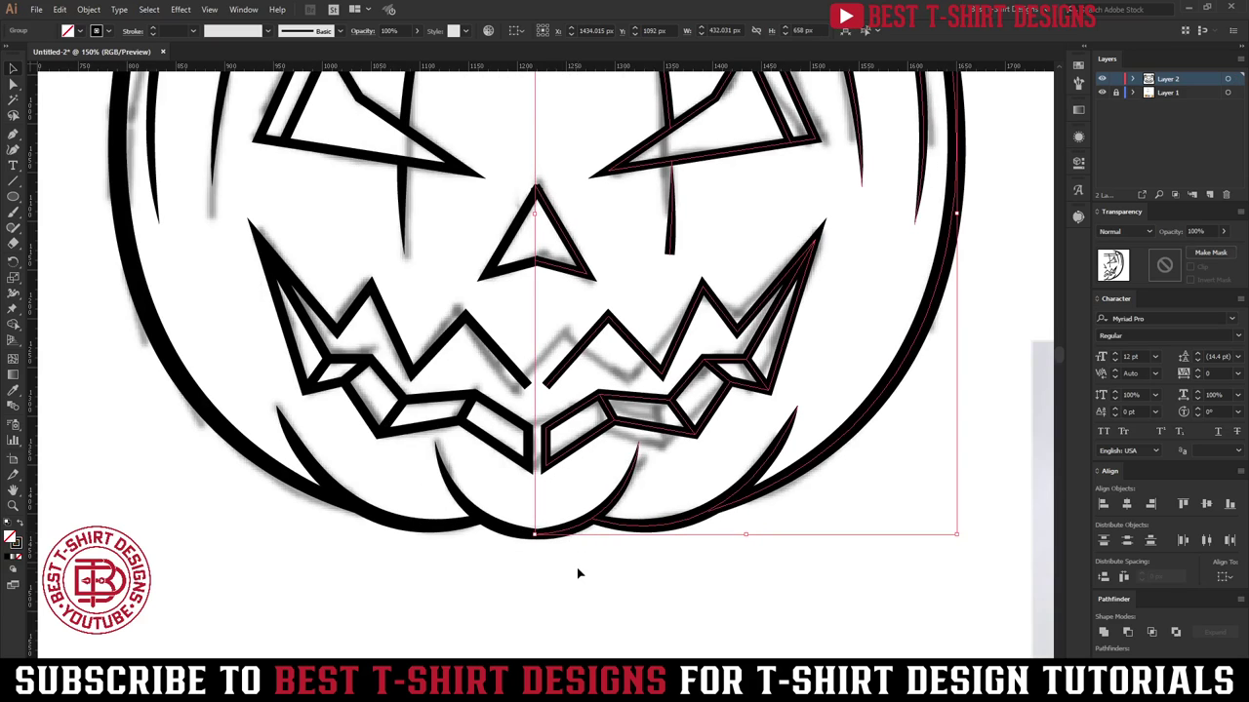
{"action": "left_click", "coordinate": [578, 574]}
Step: Examine how the two halves meet along the centre seam at the rim, nose, mouth and bottom crease
{"action": "scroll", "coordinate": [566, 572], "scroll_direction": "down", "scroll_amount": 2}
{"action": "scroll", "coordinate": [565, 410], "scroll_direction": "up", "scroll_amount": 1}
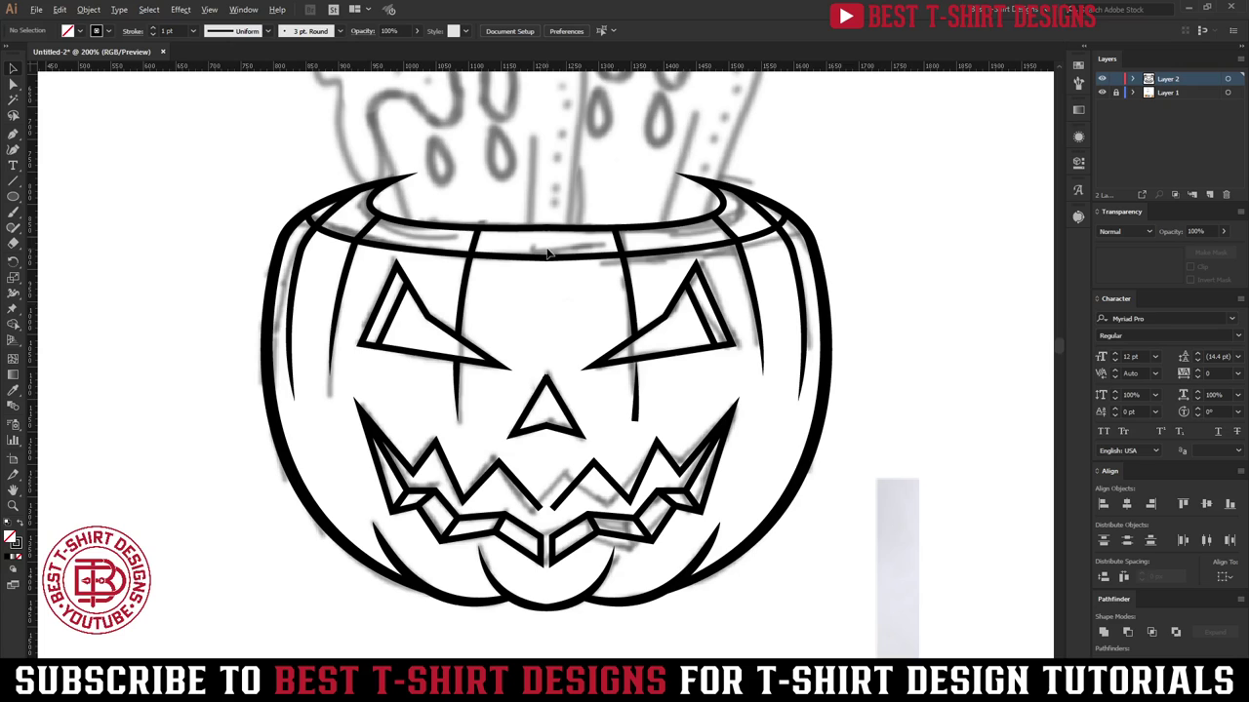
{"action": "scroll", "coordinate": [548, 254], "scroll_direction": "up", "scroll_amount": 3}
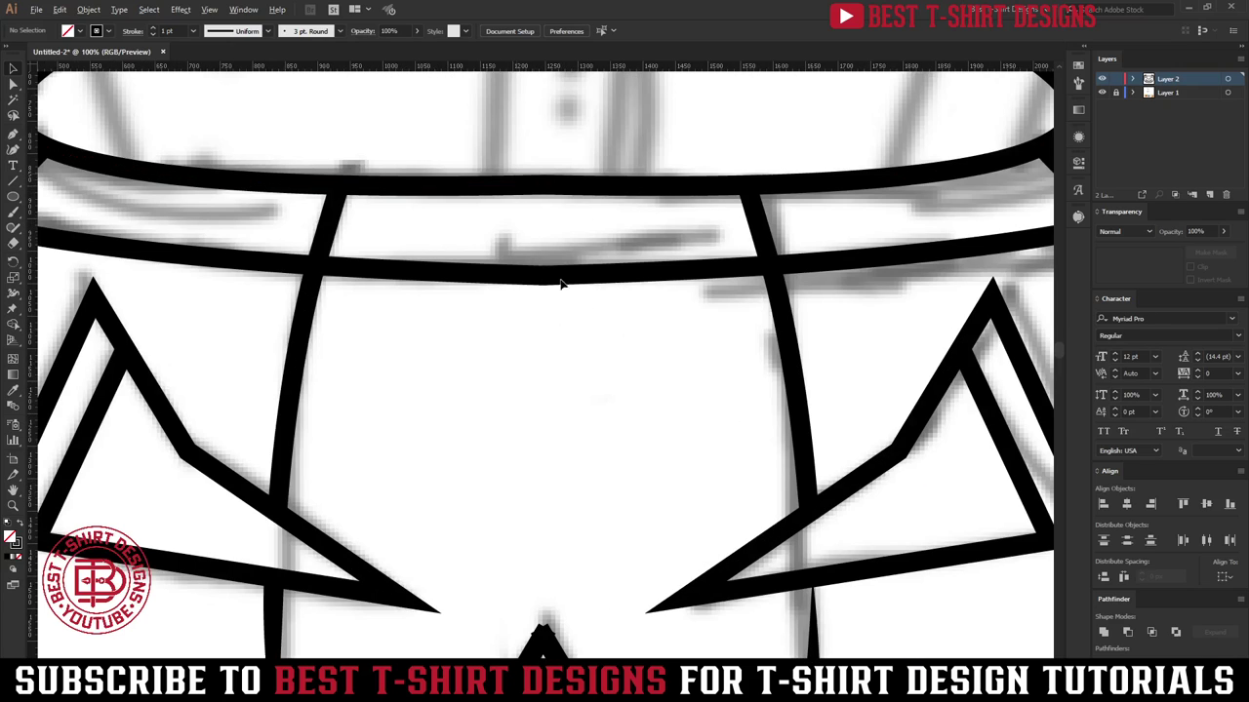
{"action": "scroll", "coordinate": [561, 283], "scroll_direction": "down", "scroll_amount": 3}
{"action": "scroll", "coordinate": [532, 412], "scroll_direction": "down", "scroll_amount": 1}
{"action": "scroll", "coordinate": [530, 400], "scroll_direction": "up", "scroll_amount": 3}
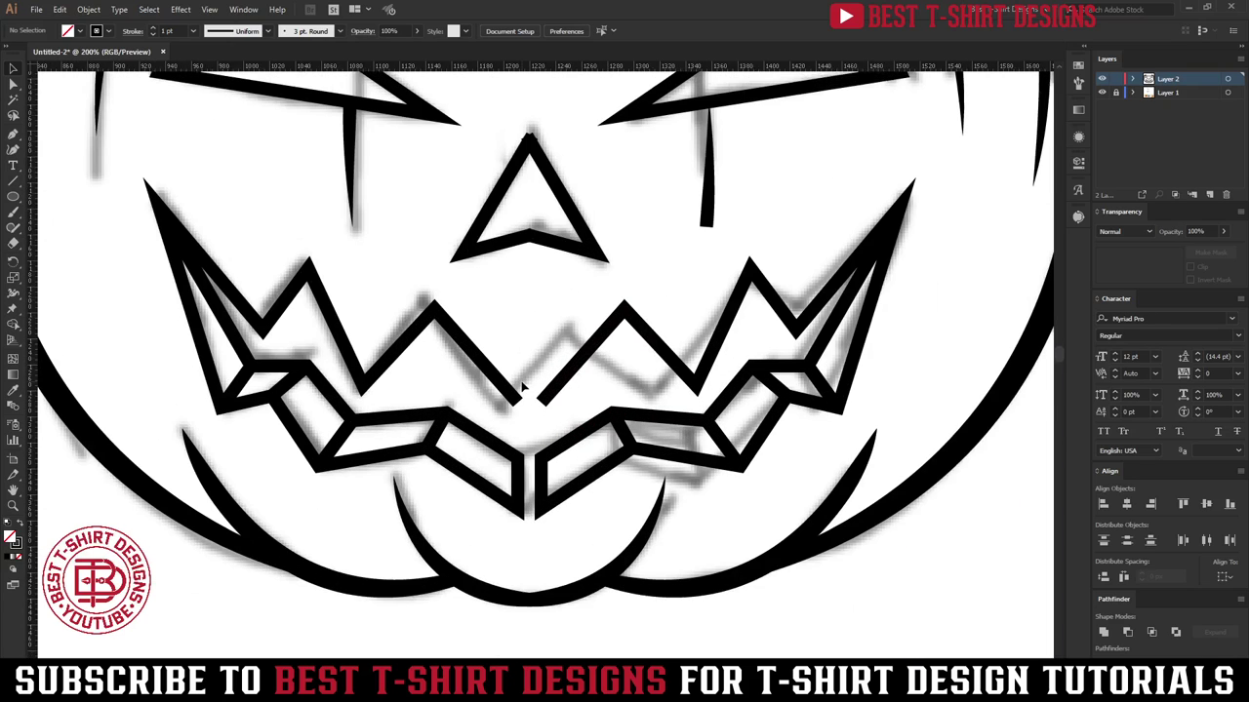
{"action": "scroll", "coordinate": [523, 388], "scroll_direction": "down", "scroll_amount": 2}
{"action": "scroll", "coordinate": [535, 205], "scroll_direction": "up", "scroll_amount": 5}
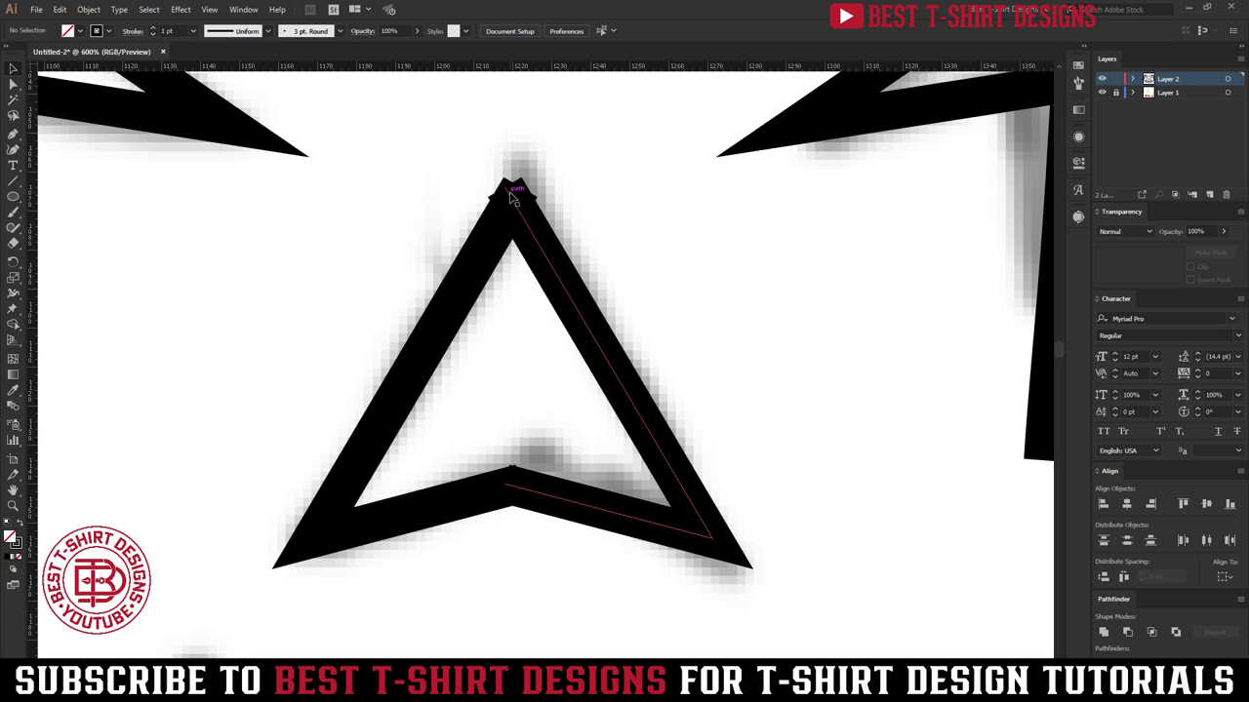
{"action": "scroll", "coordinate": [512, 186], "scroll_direction": "down", "scroll_amount": 3}
{"action": "scroll", "coordinate": [554, 358], "scroll_direction": "down", "scroll_amount": 3}
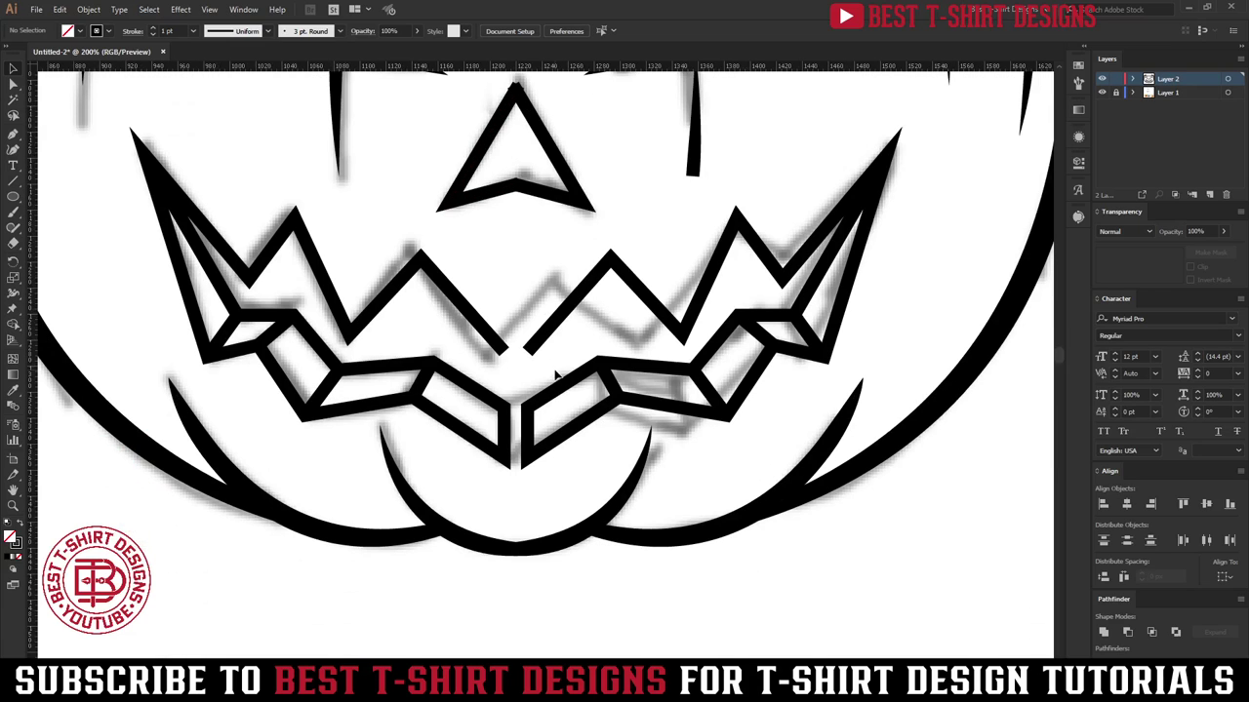
Step: Move the two innermost lower-lip anchor points of the right mouth half left towards the centre
{"action": "scroll", "coordinate": [520, 359], "scroll_direction": "up", "scroll_amount": 3}
{"action": "key", "text": "a"}
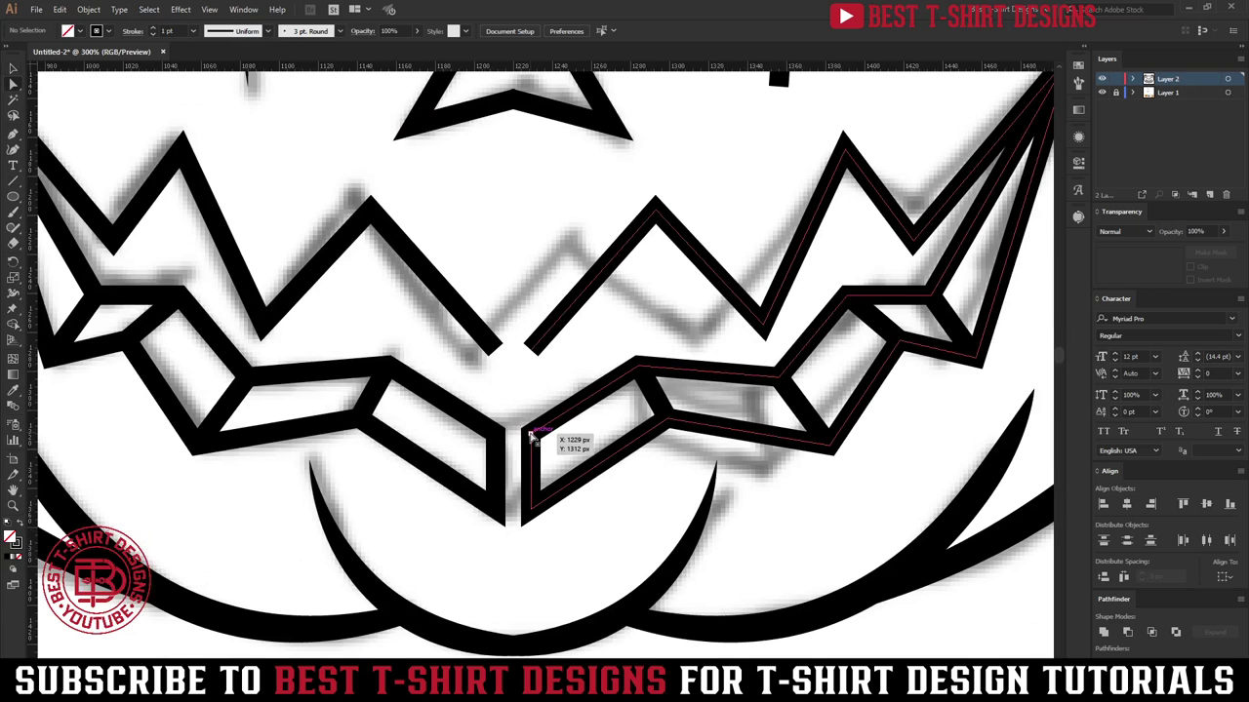
{"action": "left_click", "coordinate": [532, 436]}
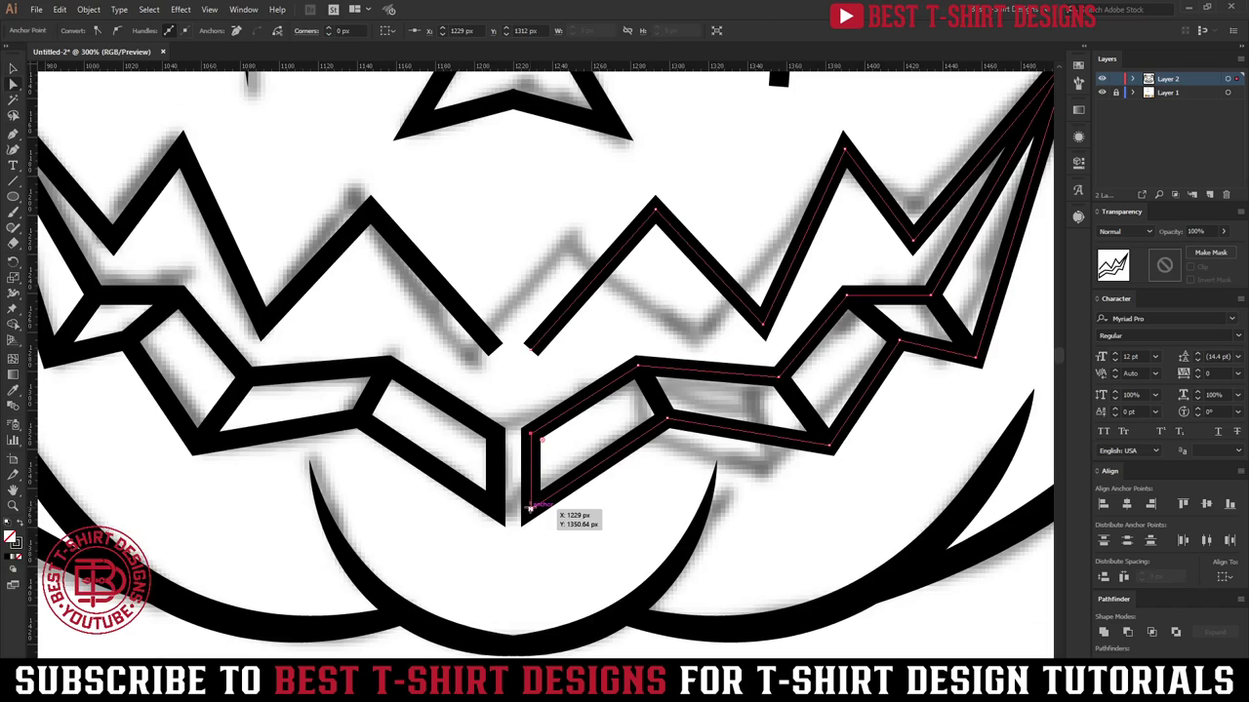
{"action": "left_click", "coordinate": [531, 509], "text": "shift"}
{"action": "key", "text": "Left"}
{"action": "key", "text": "Left"}
{"action": "key", "text": "Left"}
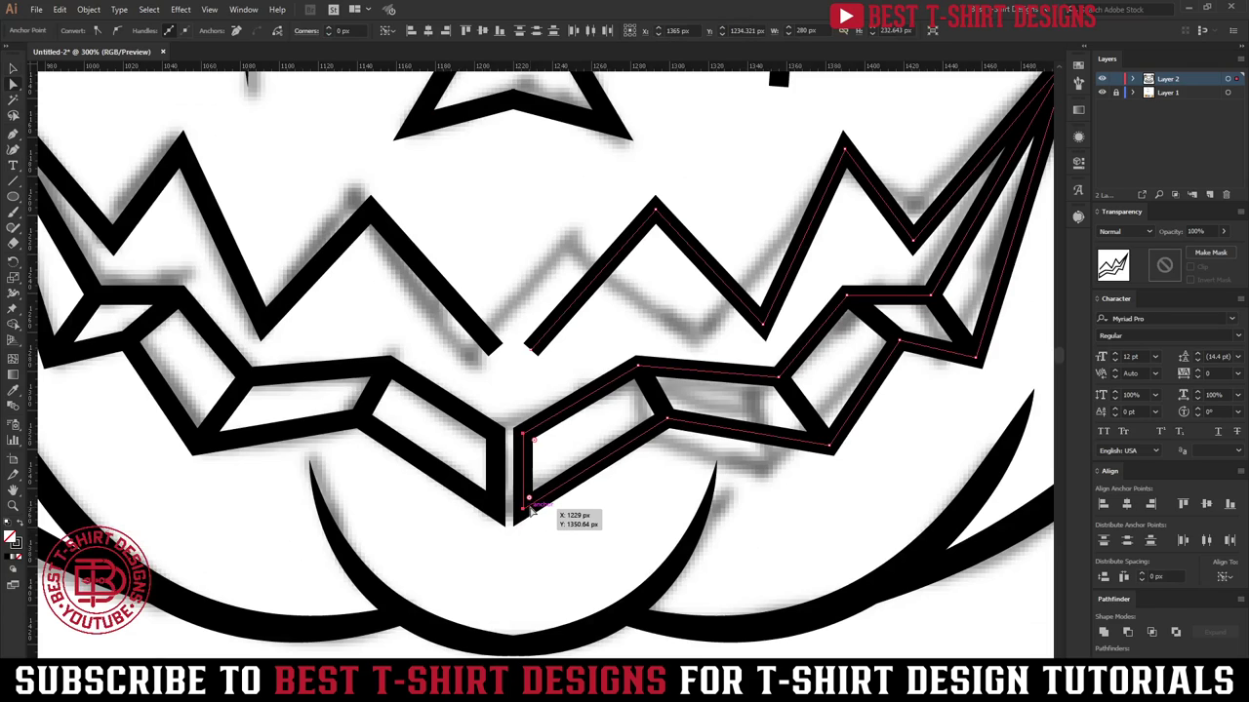
Step: Move the two innermost lower-lip anchor points of the left mouth half right to close the centre gap
{"action": "left_click", "coordinate": [494, 499]}
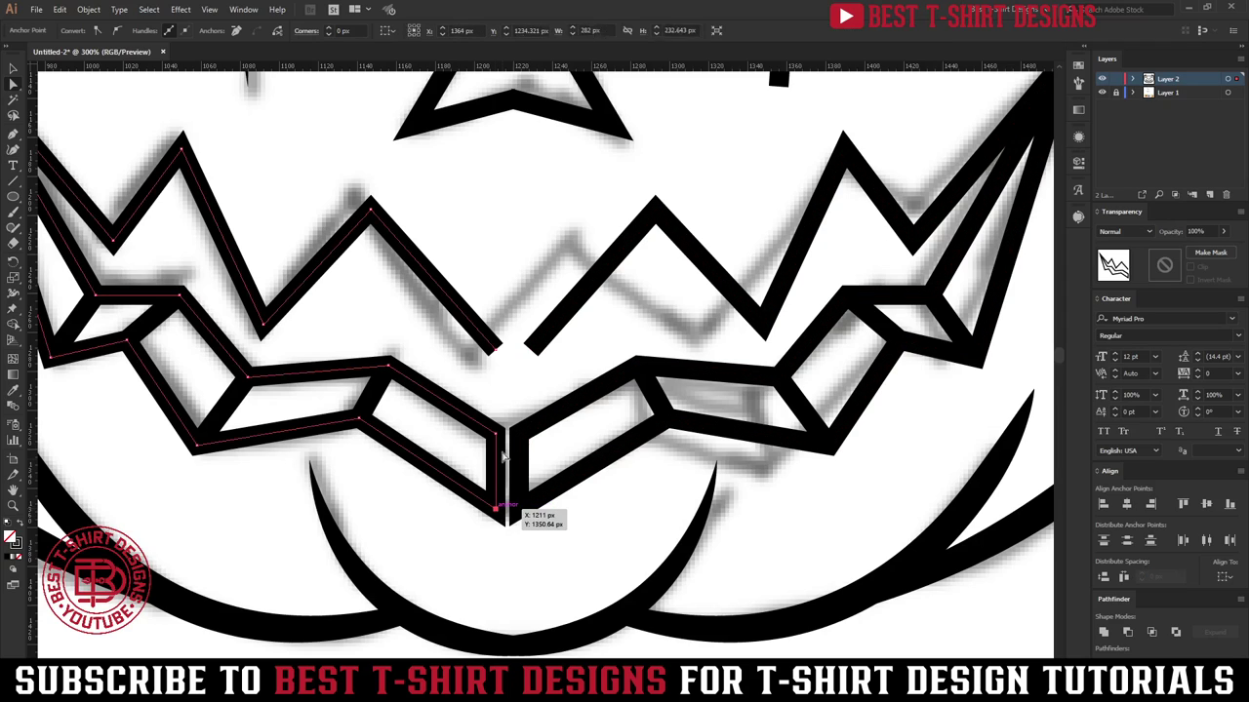
{"action": "left_click", "coordinate": [498, 441], "text": "shift"}
{"action": "key", "text": "Right"}
{"action": "key", "text": "Right"}
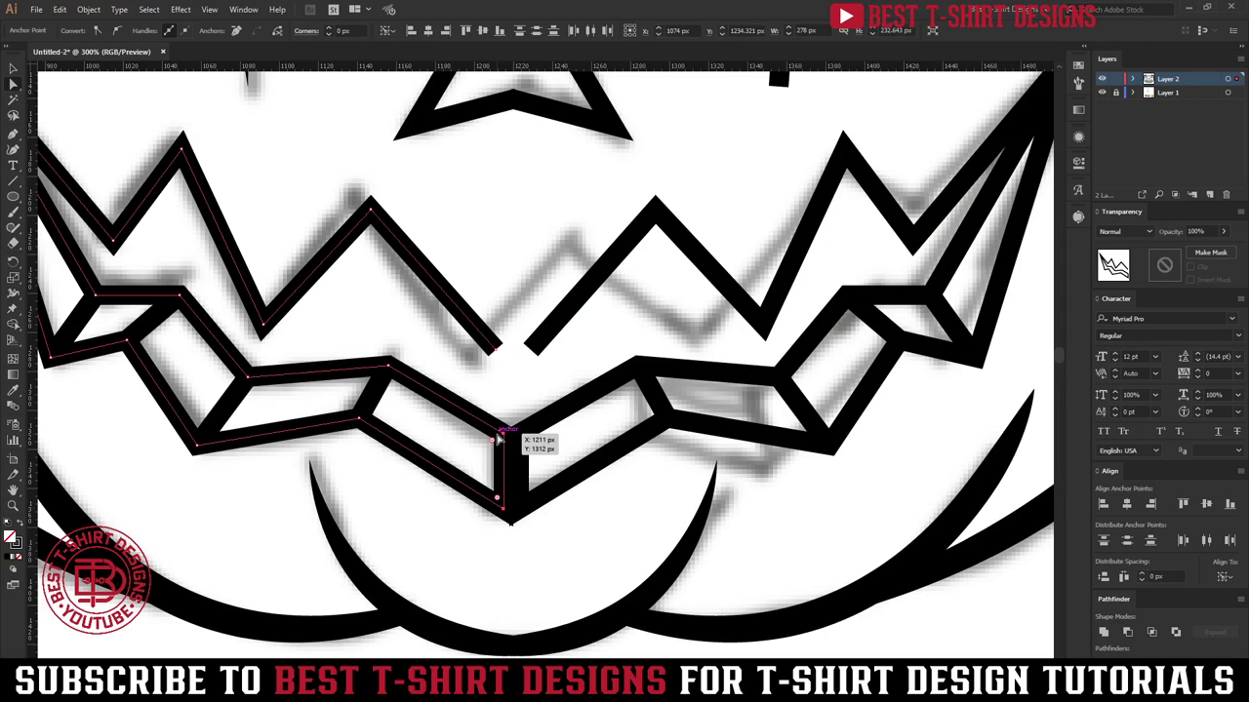
{"action": "key", "text": "Right"}
{"action": "key", "text": "Right"}
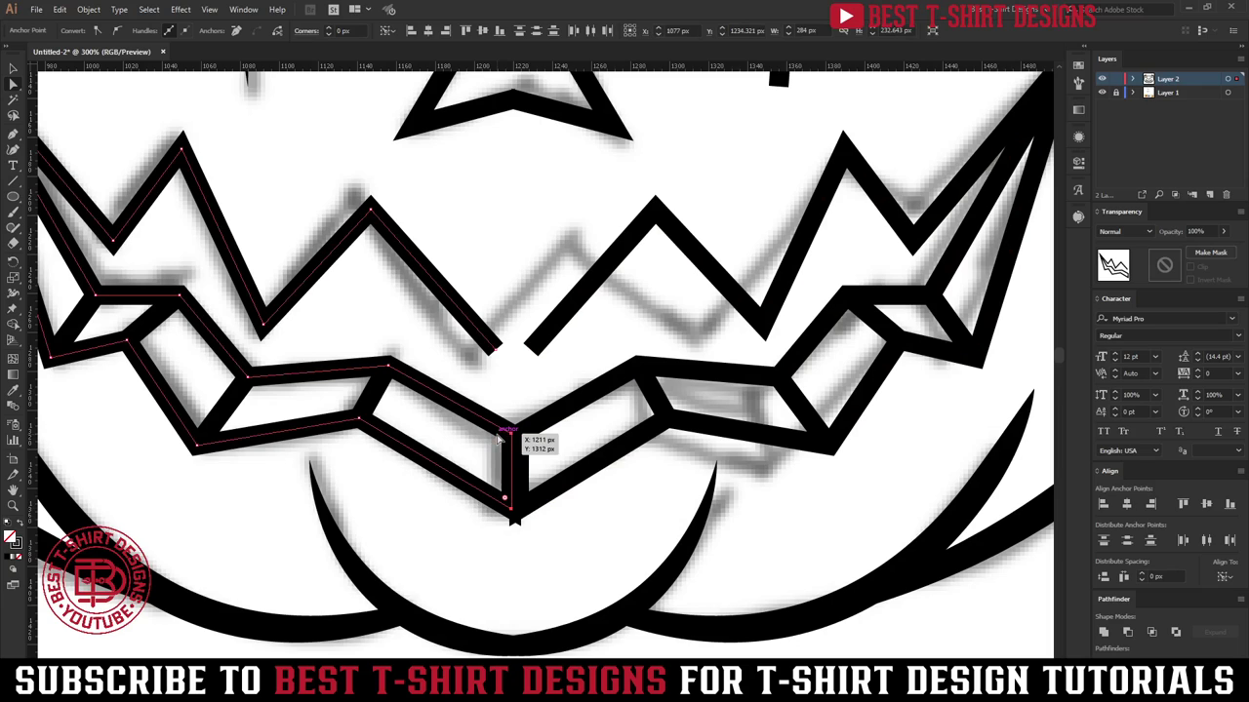
Step: Bring the two open ends of the mouth's upper edge together at X 1218, Y 1264 px and join them
{"action": "left_click", "coordinate": [513, 418]}
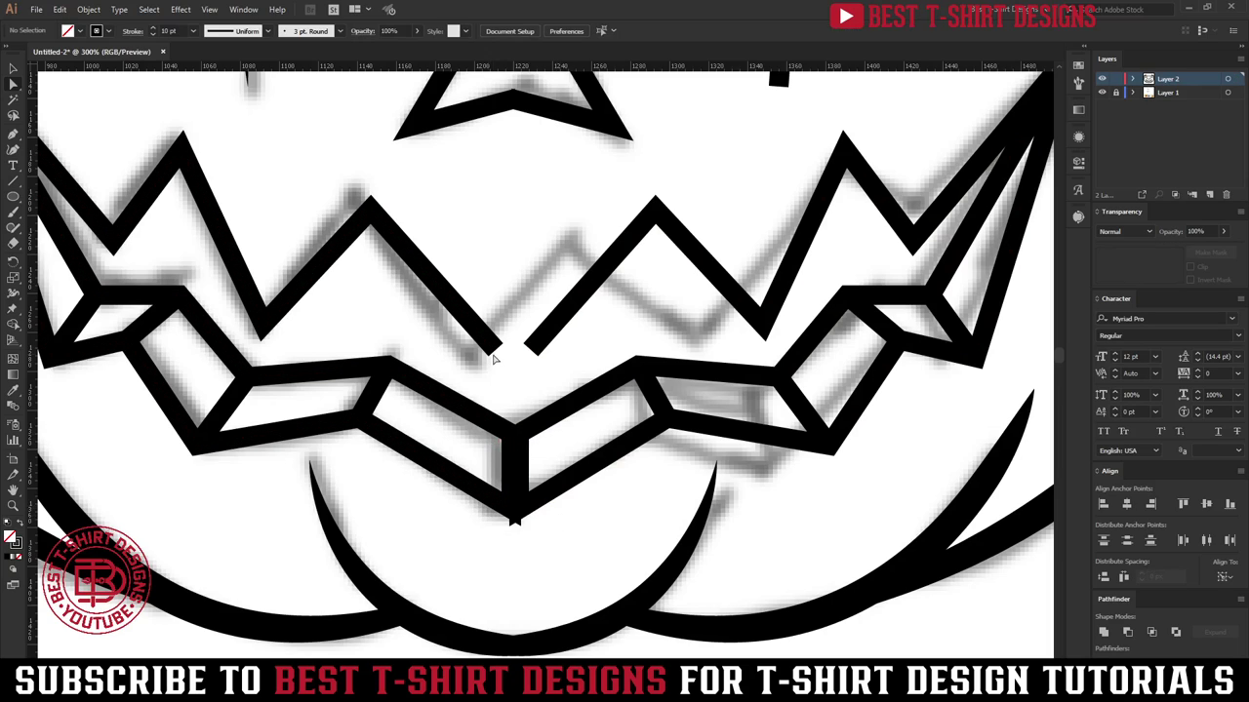
{"action": "left_click_drag", "start_coordinate": [496, 355], "coordinate": [509, 341]}
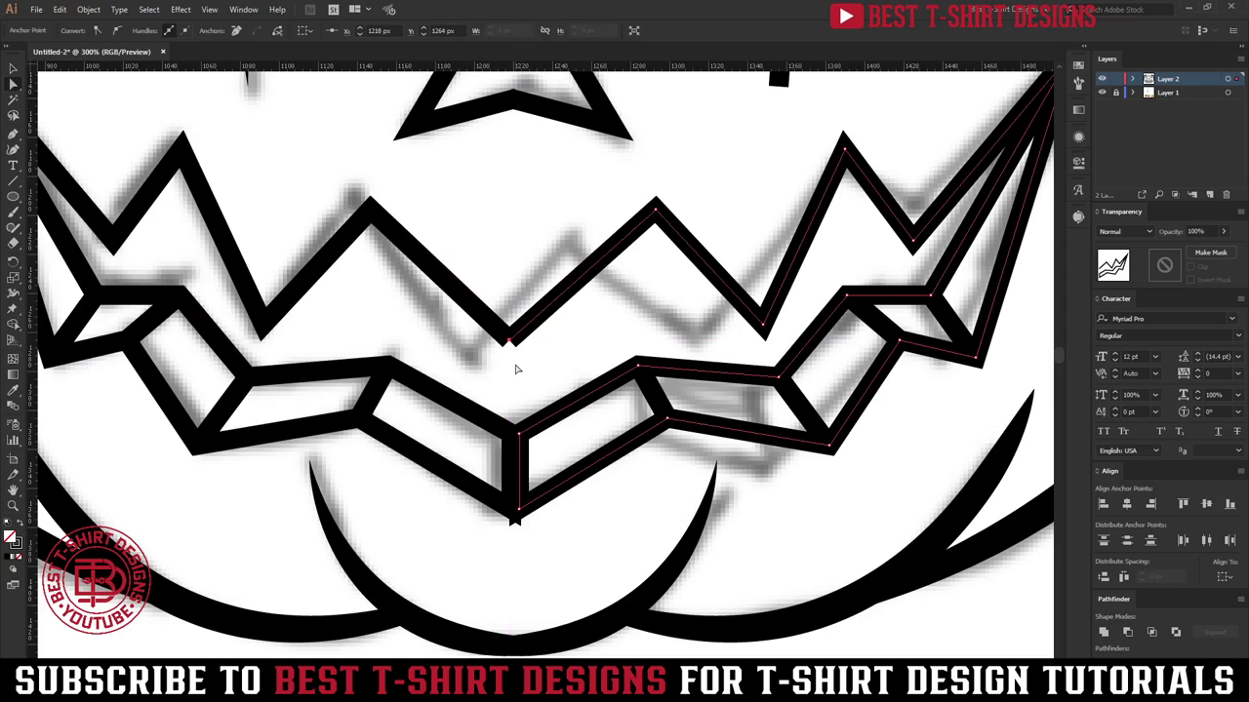
{"action": "left_click", "coordinate": [532, 370]}
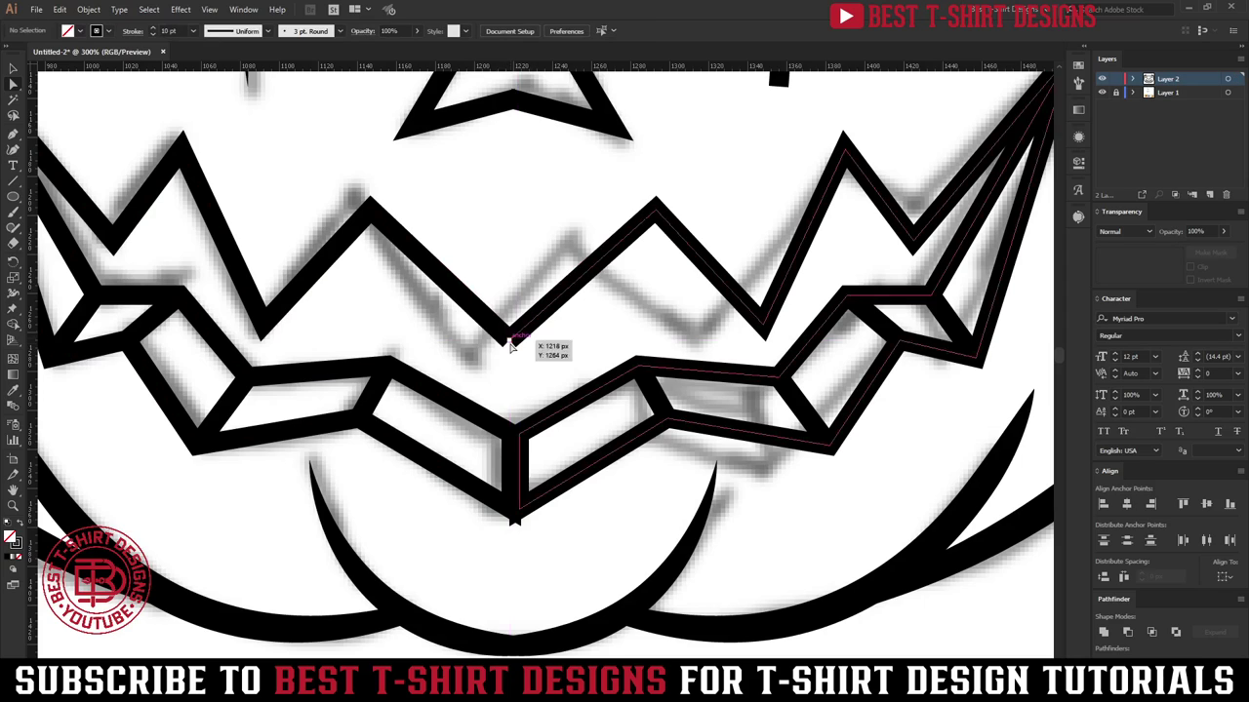
{"action": "left_click", "coordinate": [514, 335]}
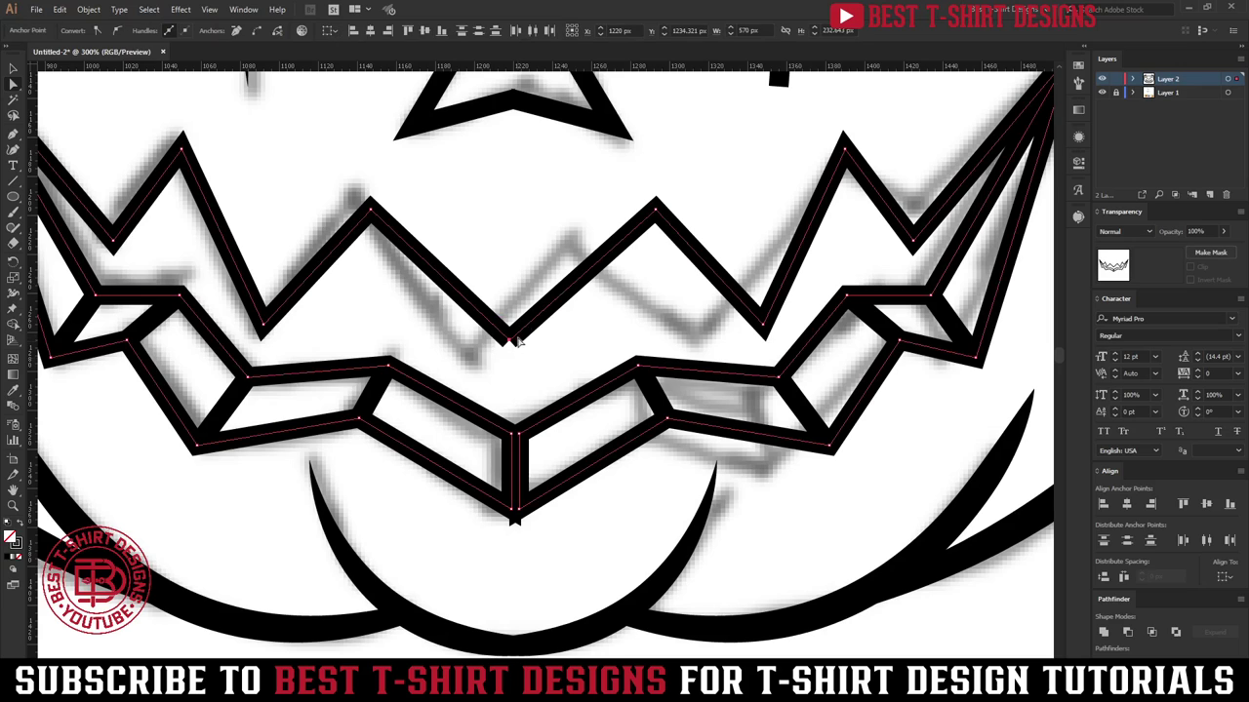
{"action": "right_click", "coordinate": [517, 335]}
{"action": "left_click", "coordinate": [547, 431]}
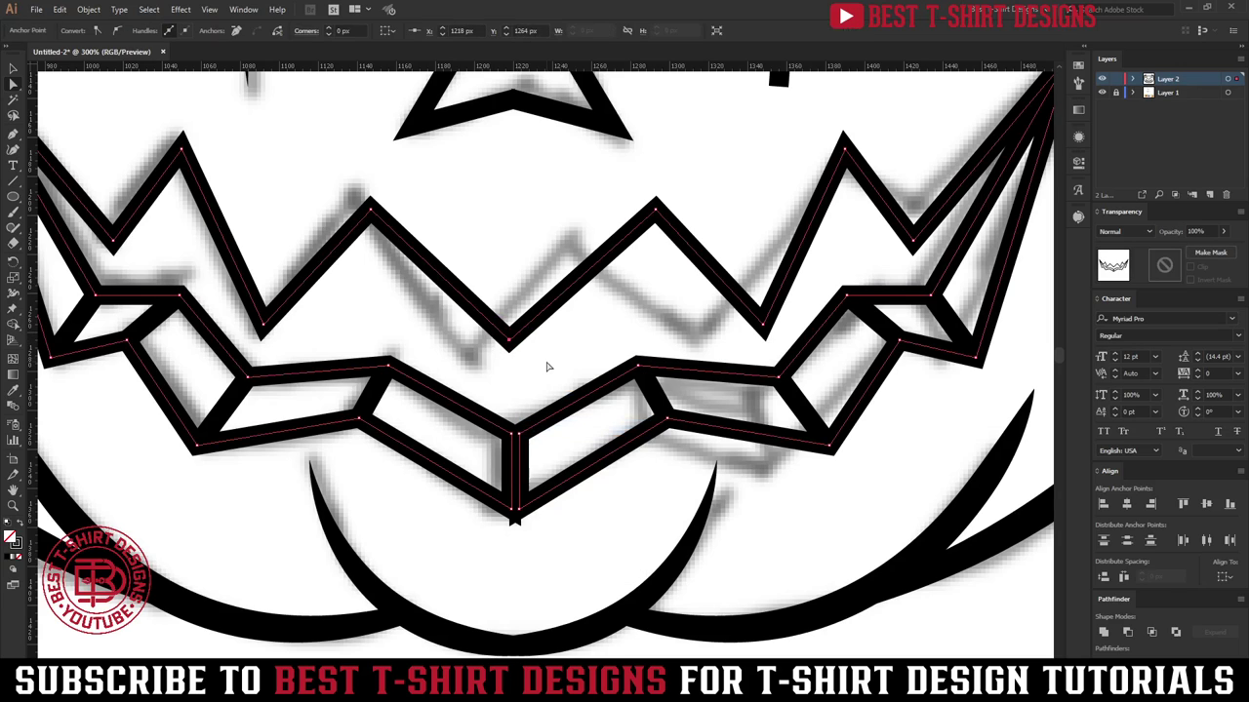
Step: Review the complete pumpkin line art against the underlying sketch
{"action": "key", "text": "ctrl+minus"}
{"action": "key", "text": "ctrl+minus"}
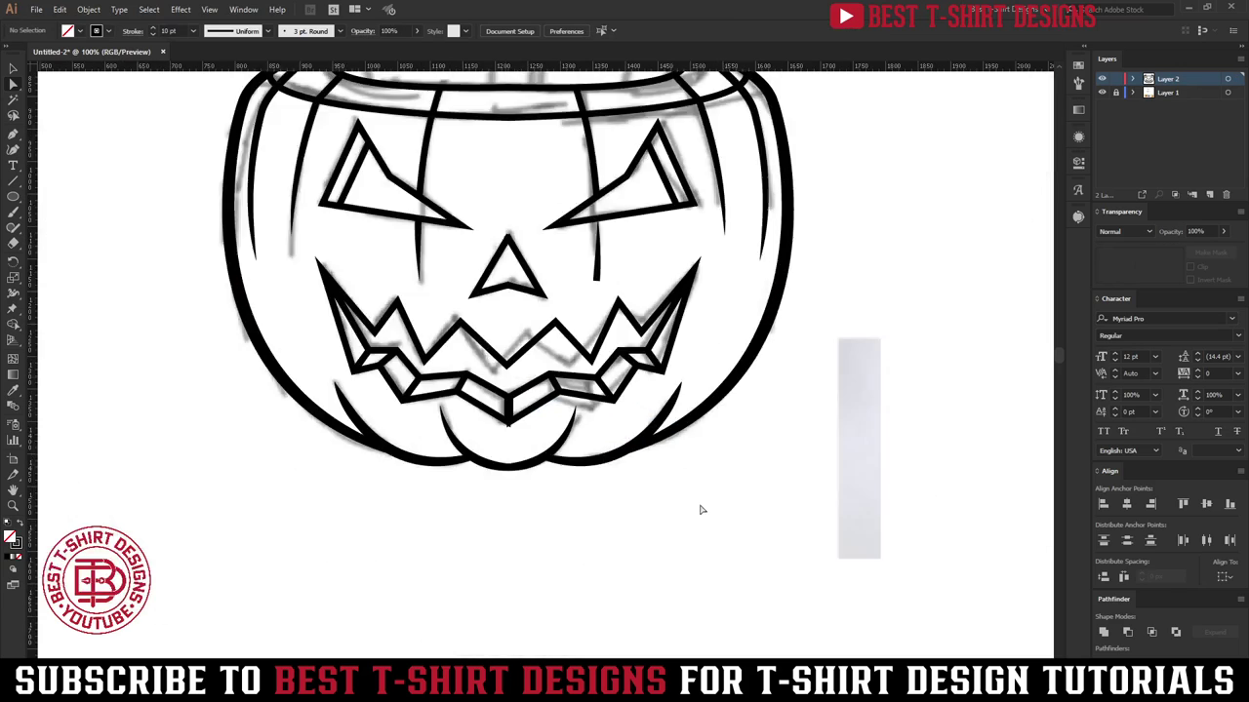
{"action": "scroll", "coordinate": [621, 513], "scroll_direction": "up", "scroll_amount": 1}
{"action": "key", "text": "ctrl+minus"}
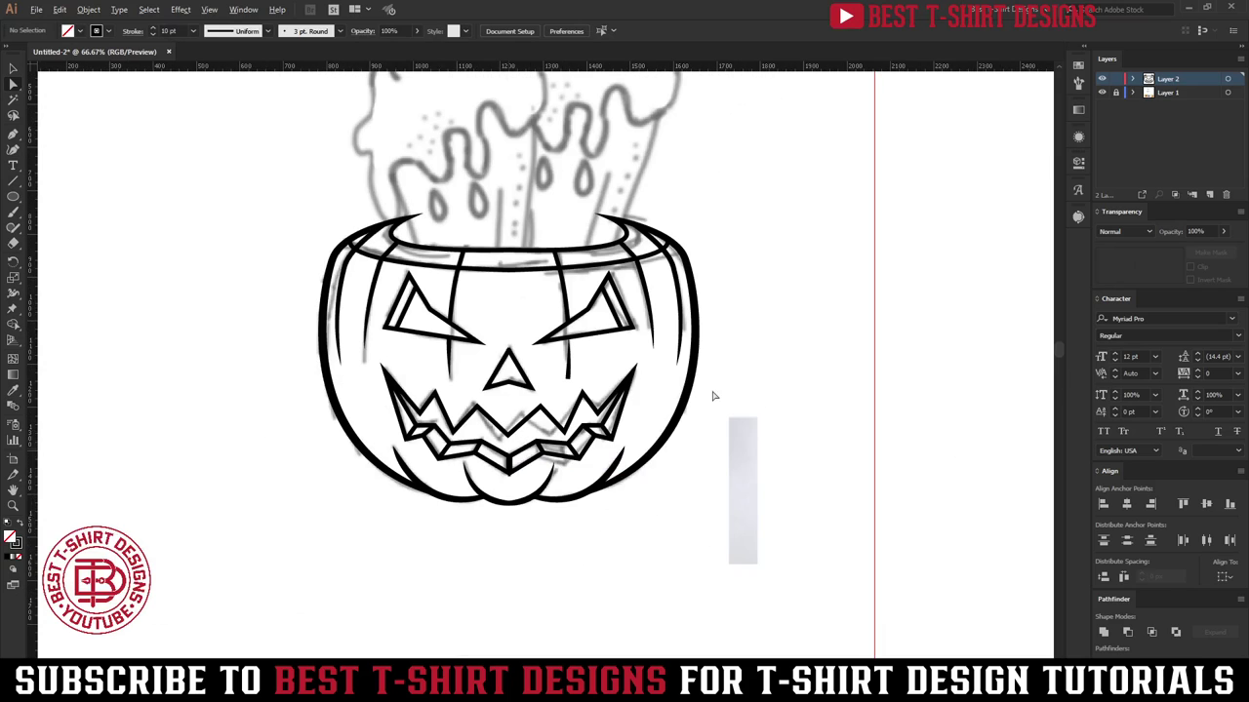
{"action": "scroll", "coordinate": [752, 371], "scroll_direction": "up", "scroll_amount": 1}
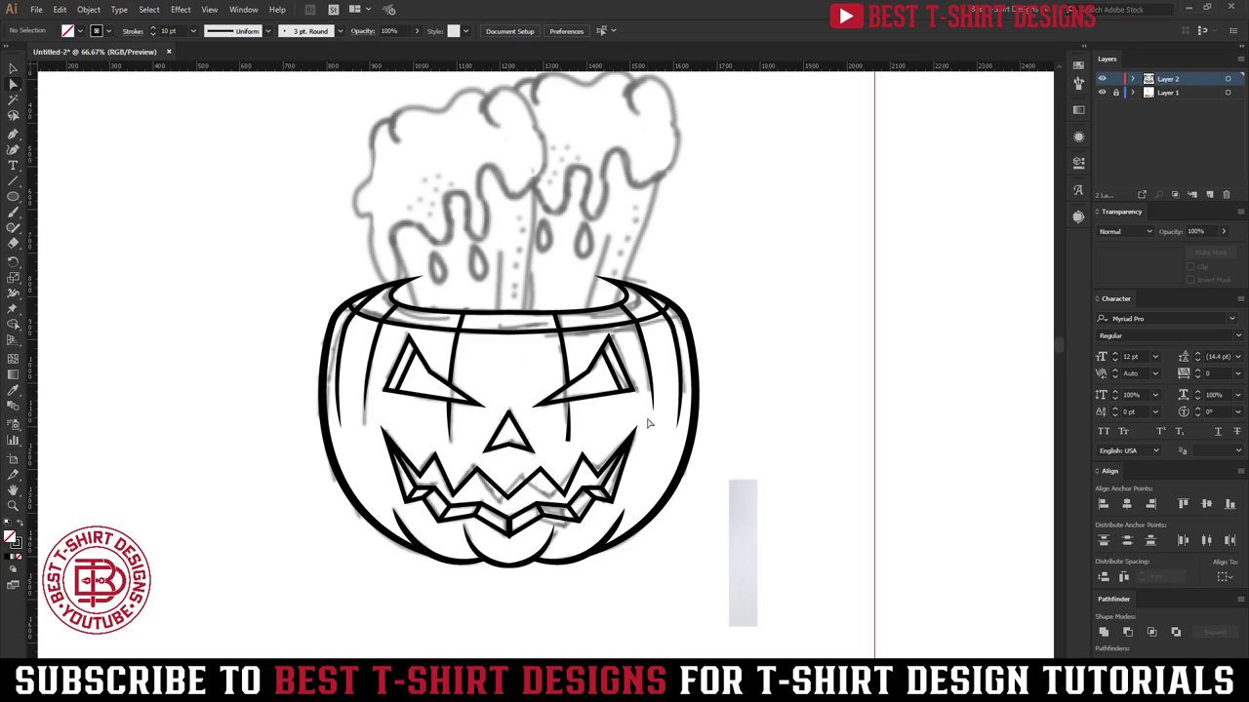
{"action": "key", "text": "v"}
{"action": "scroll", "coordinate": [481, 295], "scroll_direction": "down", "scroll_amount": 2}
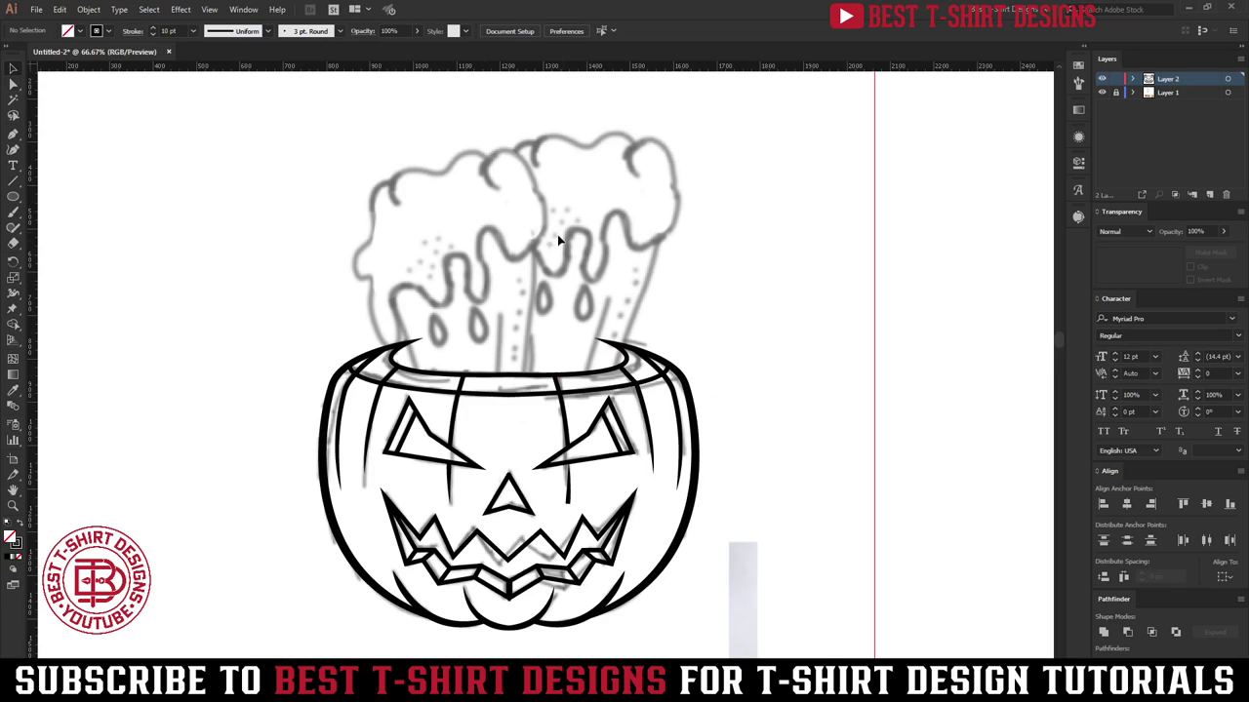
{"action": "left_click_drag", "start_coordinate": [279, 209], "coordinate": [800, 646]}
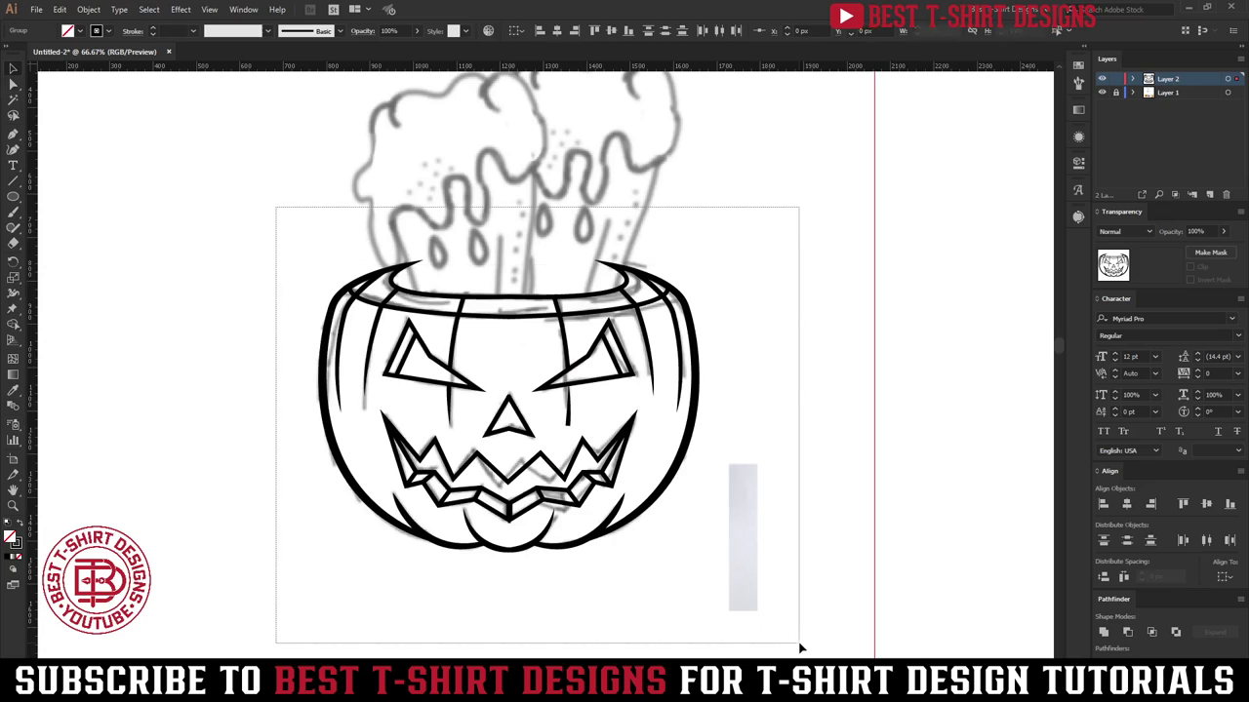
{"action": "left_click", "coordinate": [755, 519]}
{"action": "scroll", "coordinate": [579, 527], "scroll_direction": "up", "scroll_amount": 1}
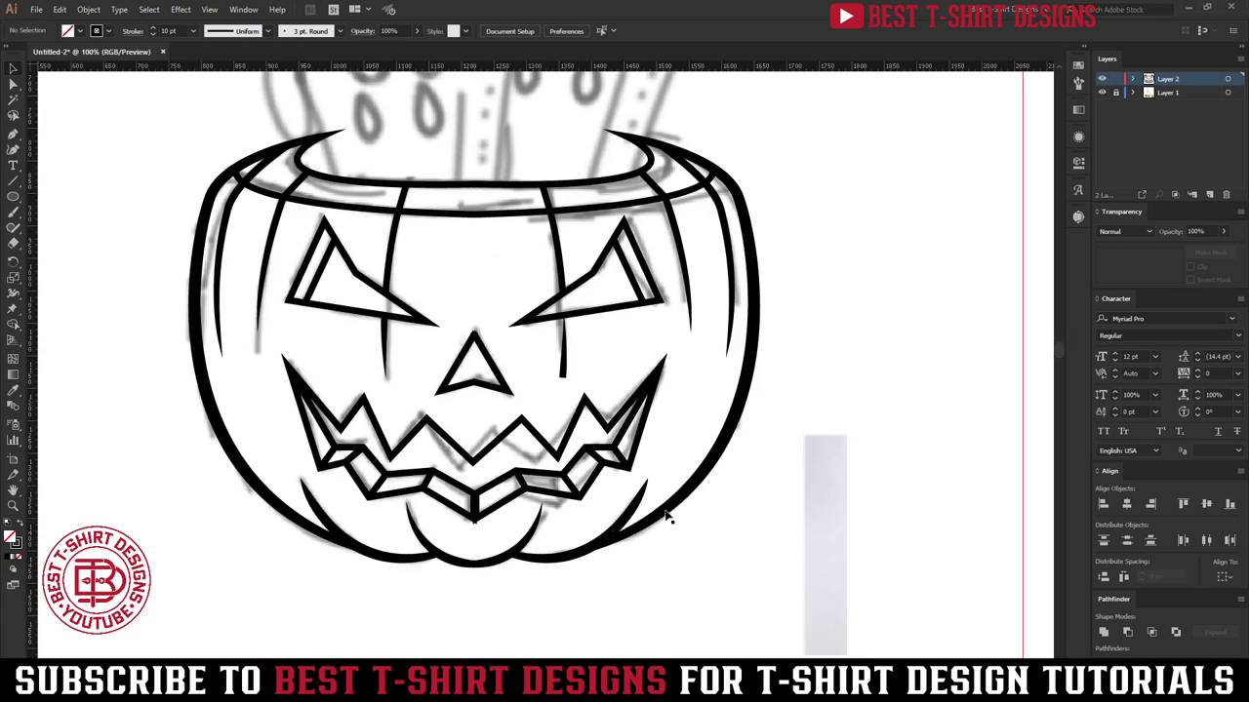
Step: Flip the width profile of the short rib line below the right eye so it tapers downward, inside its group
{"action": "scroll", "coordinate": [770, 497], "scroll_direction": "up", "scroll_amount": 2}
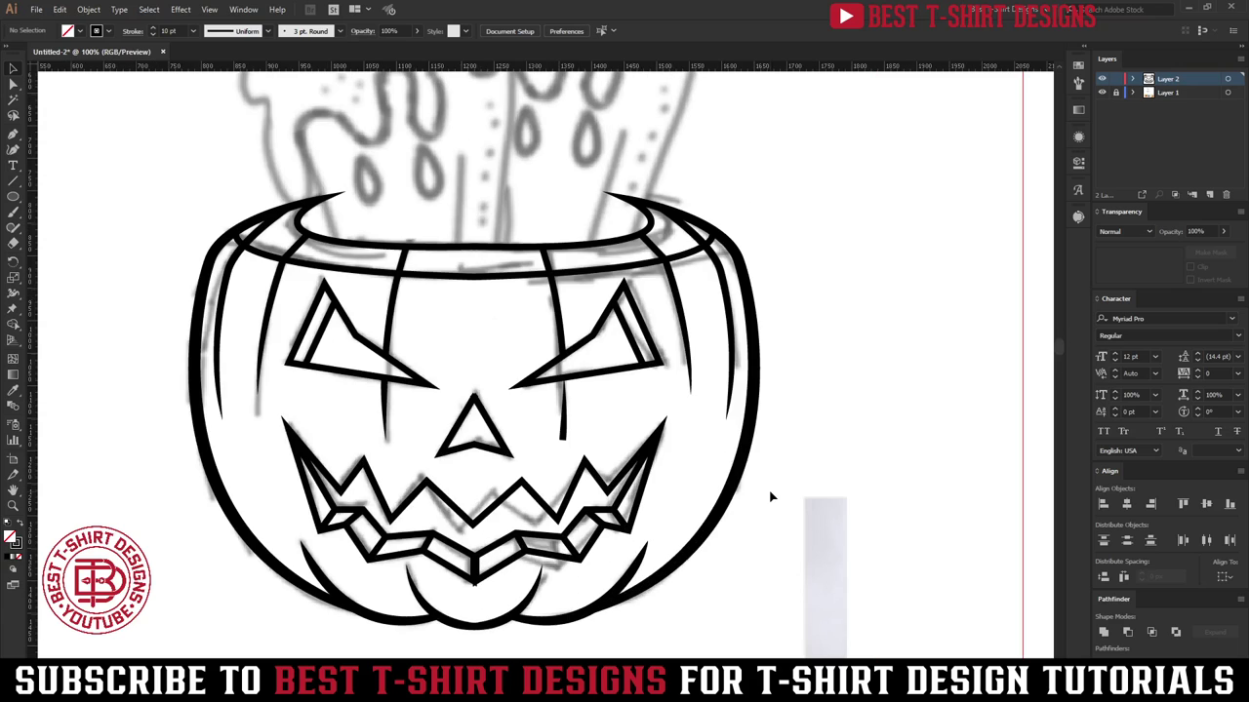
{"action": "double_click", "coordinate": [564, 420]}
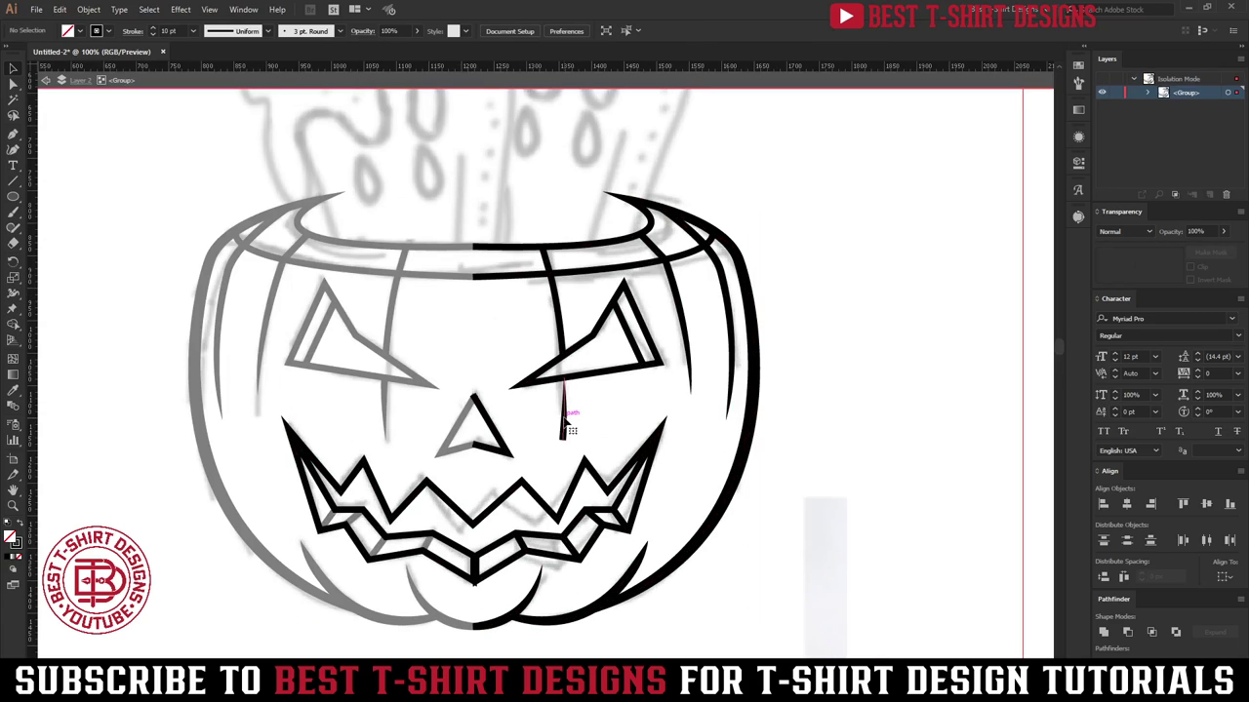
{"action": "left_click", "coordinate": [564, 422]}
{"action": "scroll", "coordinate": [566, 419], "scroll_direction": "up", "scroll_amount": 1}
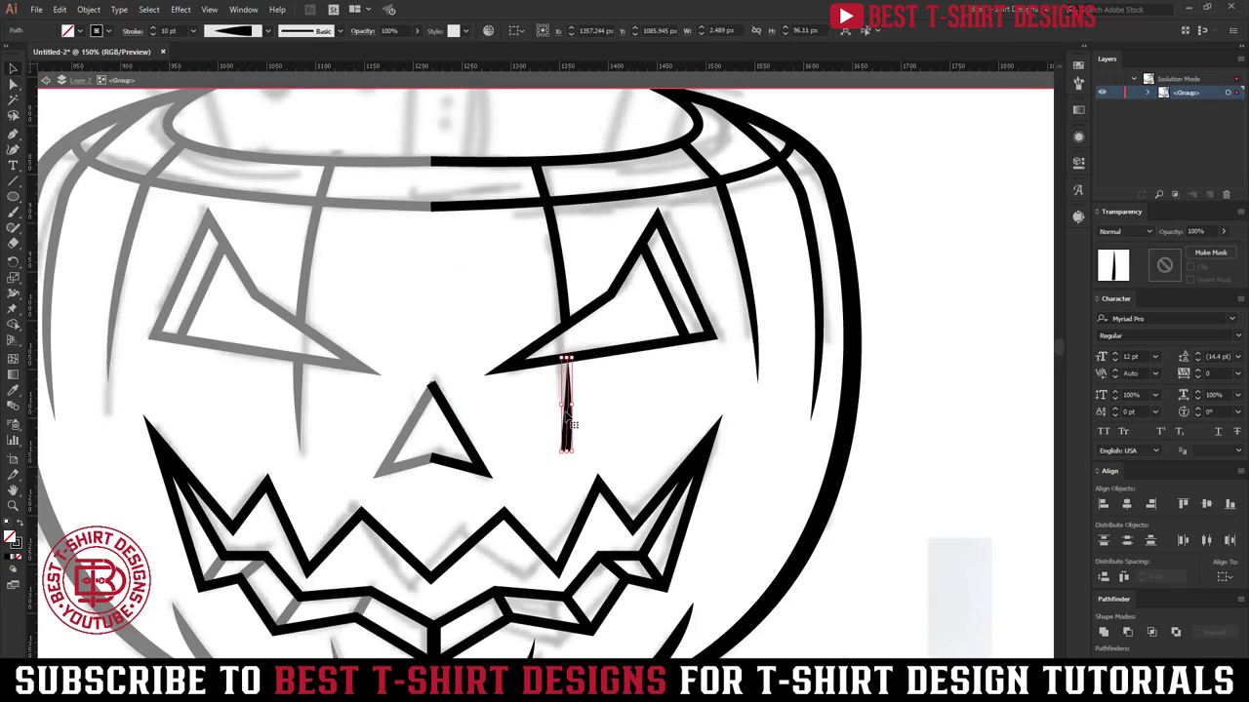
{"action": "left_click", "coordinate": [134, 31]}
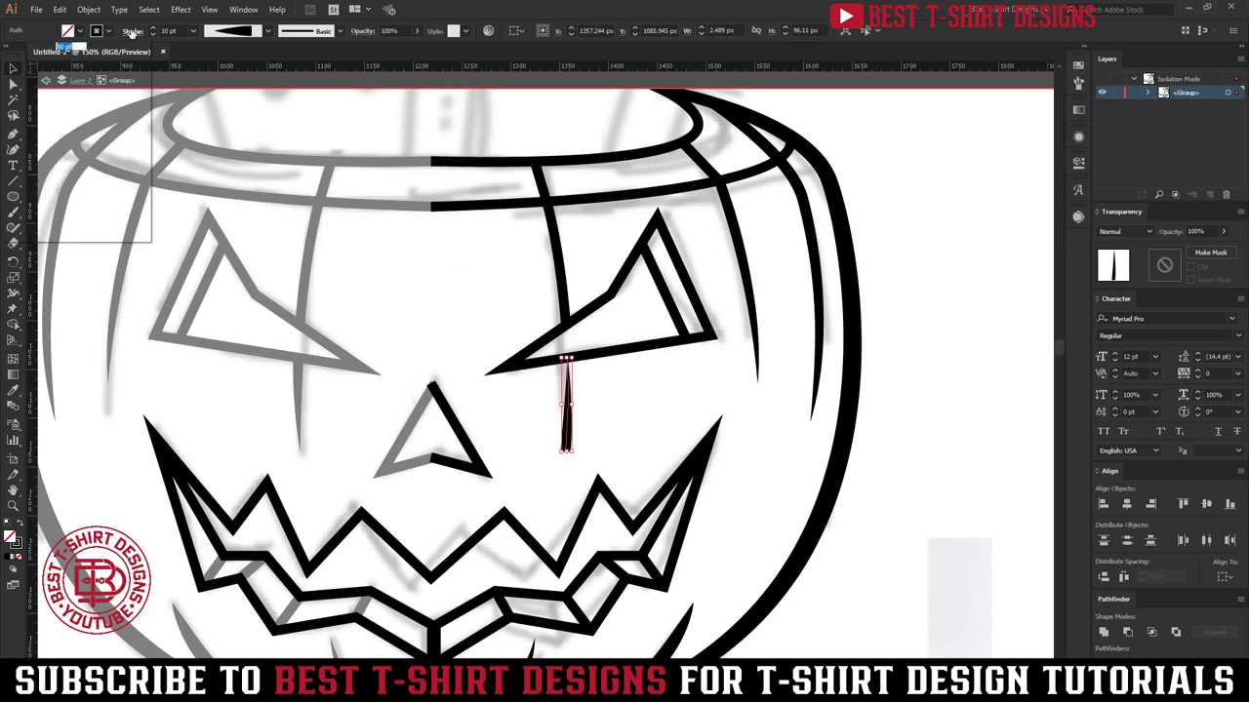
{"action": "left_click", "coordinate": [123, 231]}
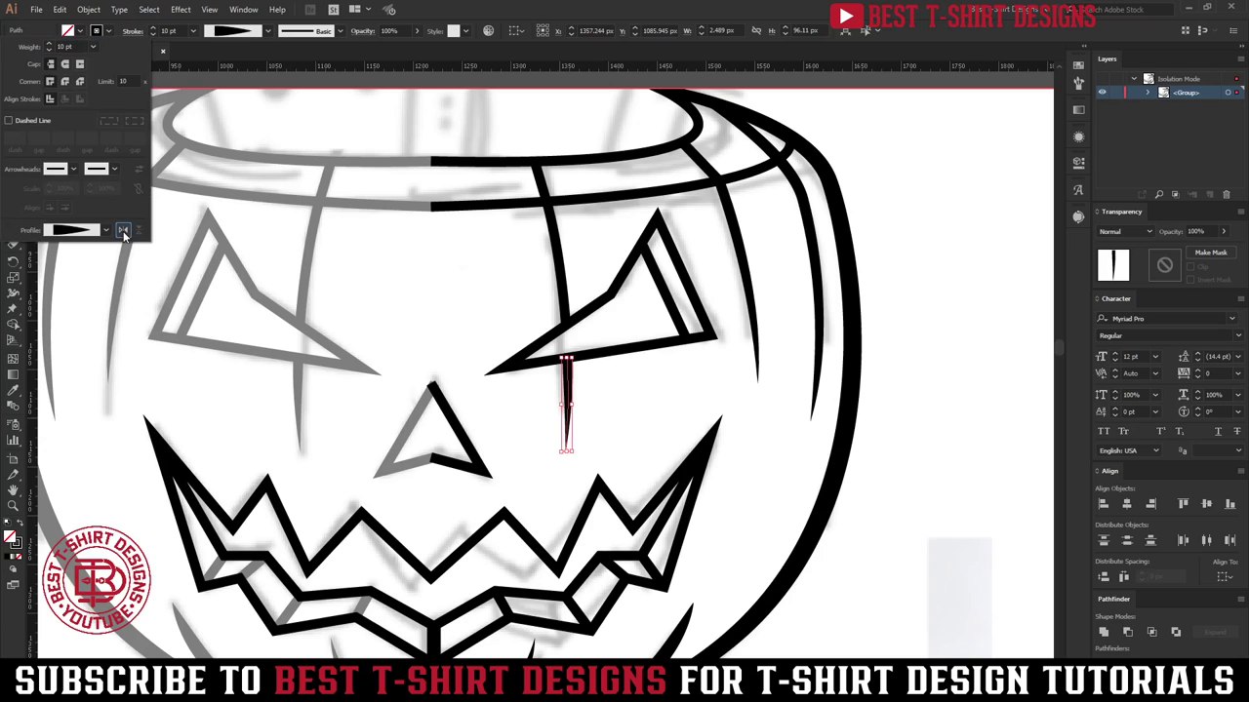
{"action": "left_click", "coordinate": [615, 368]}
{"action": "double_click", "coordinate": [635, 424]}
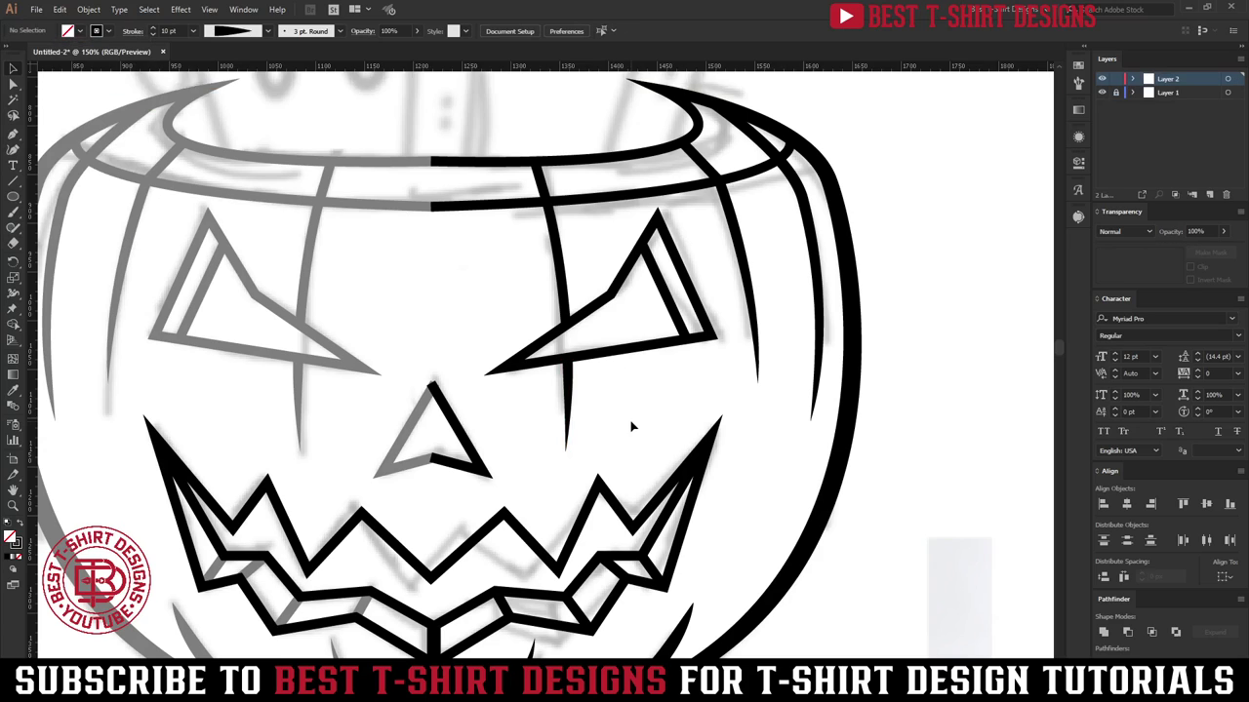
Step: Group the complete pumpkin line art
{"action": "scroll", "coordinate": [585, 339], "scroll_direction": "down", "scroll_amount": 3}
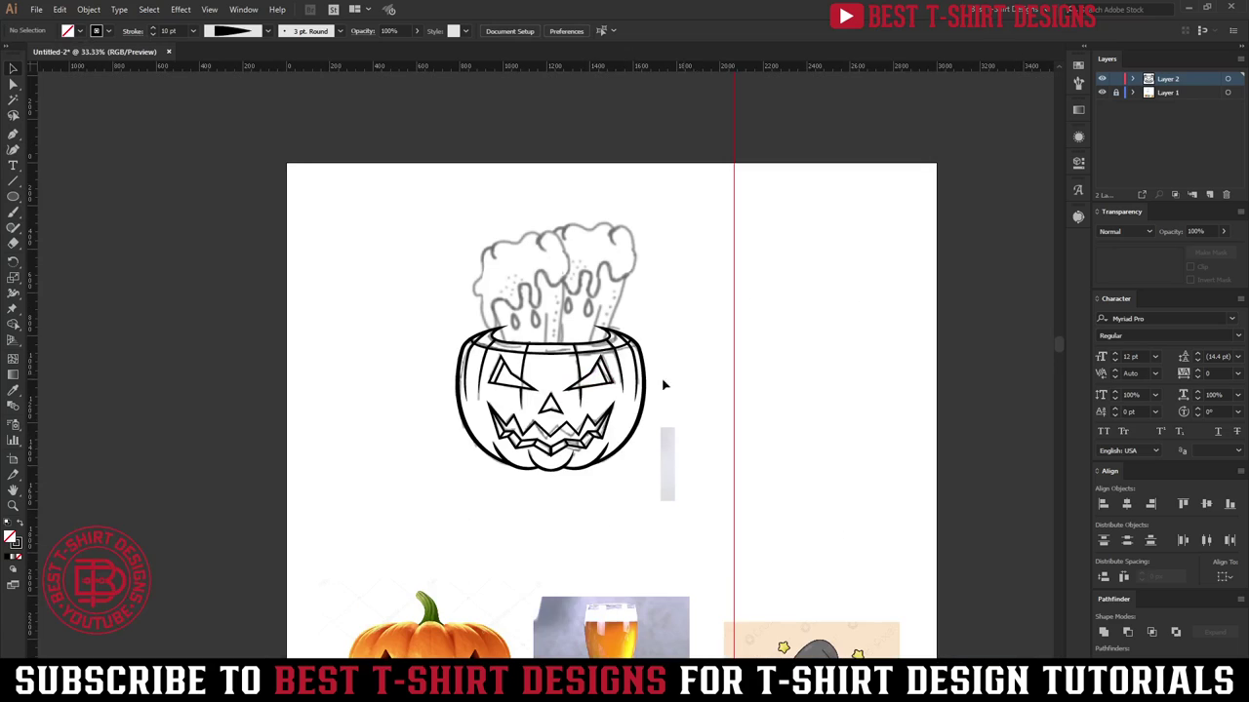
{"action": "scroll", "coordinate": [584, 383], "scroll_direction": "up", "scroll_amount": 3}
{"action": "left_click_drag", "start_coordinate": [234, 247], "coordinate": [797, 614]}
{"action": "right_click", "coordinate": [586, 395]}
{"action": "left_click", "coordinate": [615, 472]}
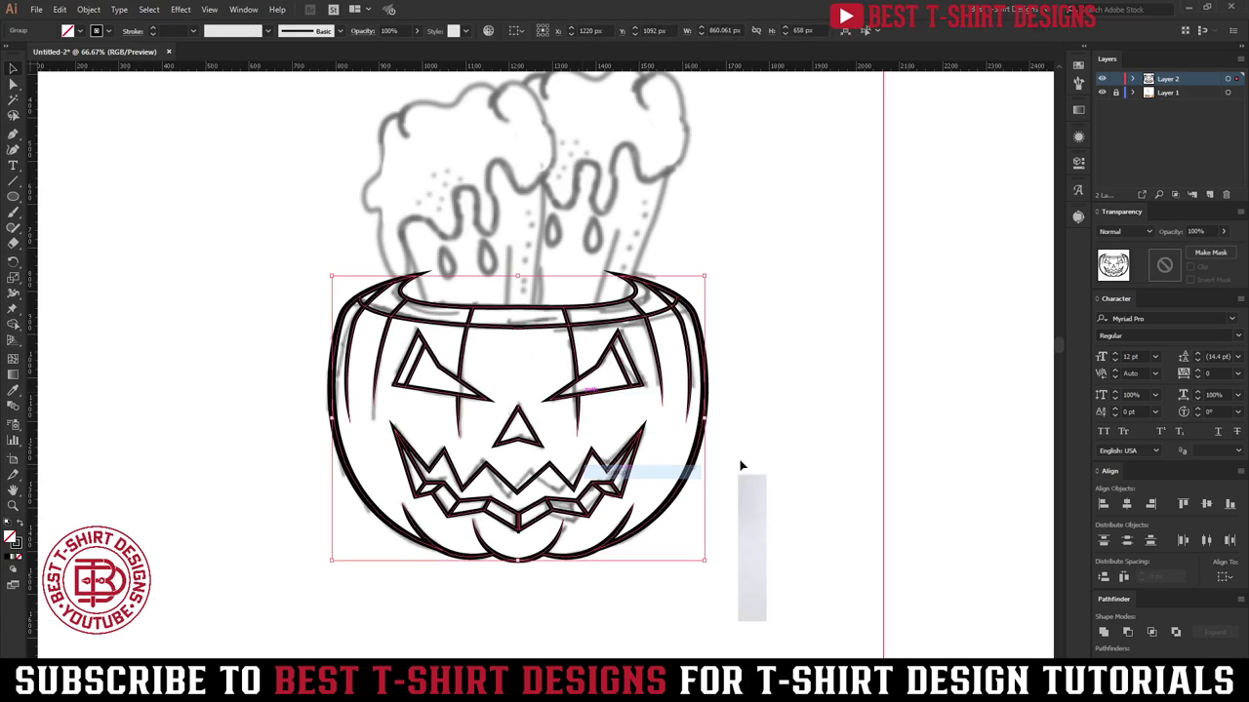
{"action": "left_click", "coordinate": [795, 444]}
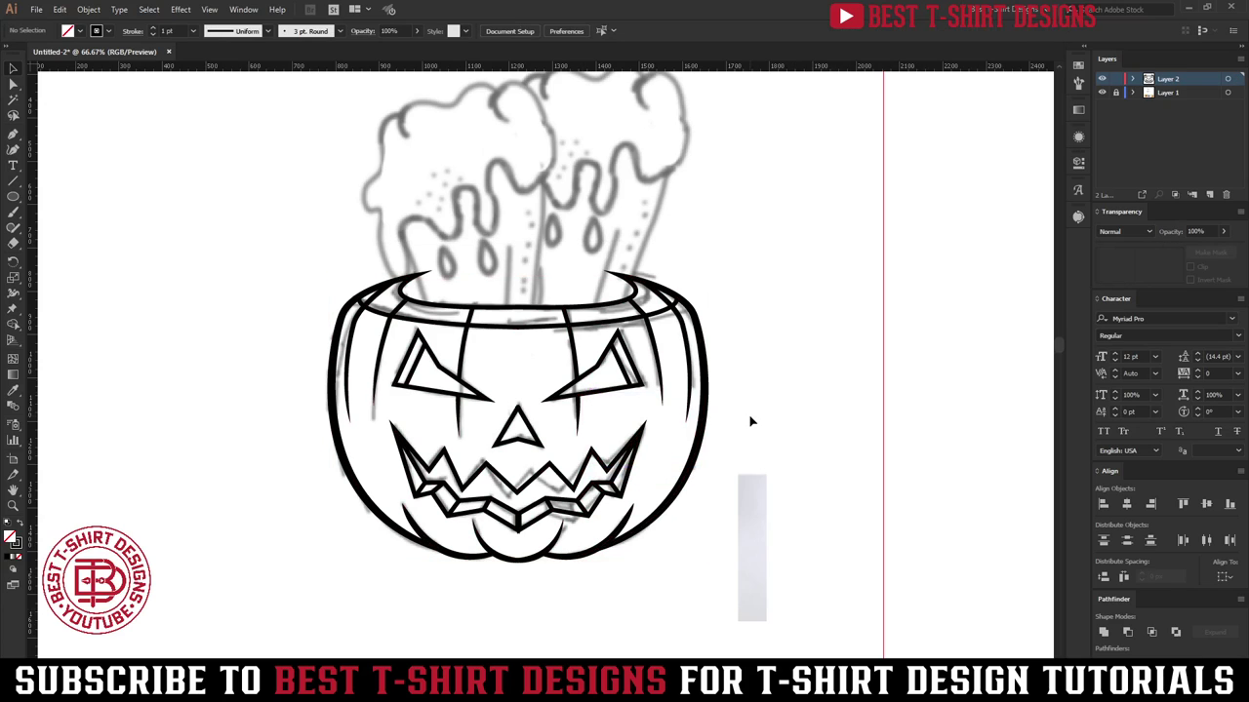
Step: Trace the left glass's outer edge as a straight line and match its stroke to the pumpkin's 10 pt rim line
{"action": "scroll", "coordinate": [750, 422], "scroll_direction": "up", "scroll_amount": 1}
{"action": "scroll", "coordinate": [750, 421], "scroll_direction": "up", "scroll_amount": 2}
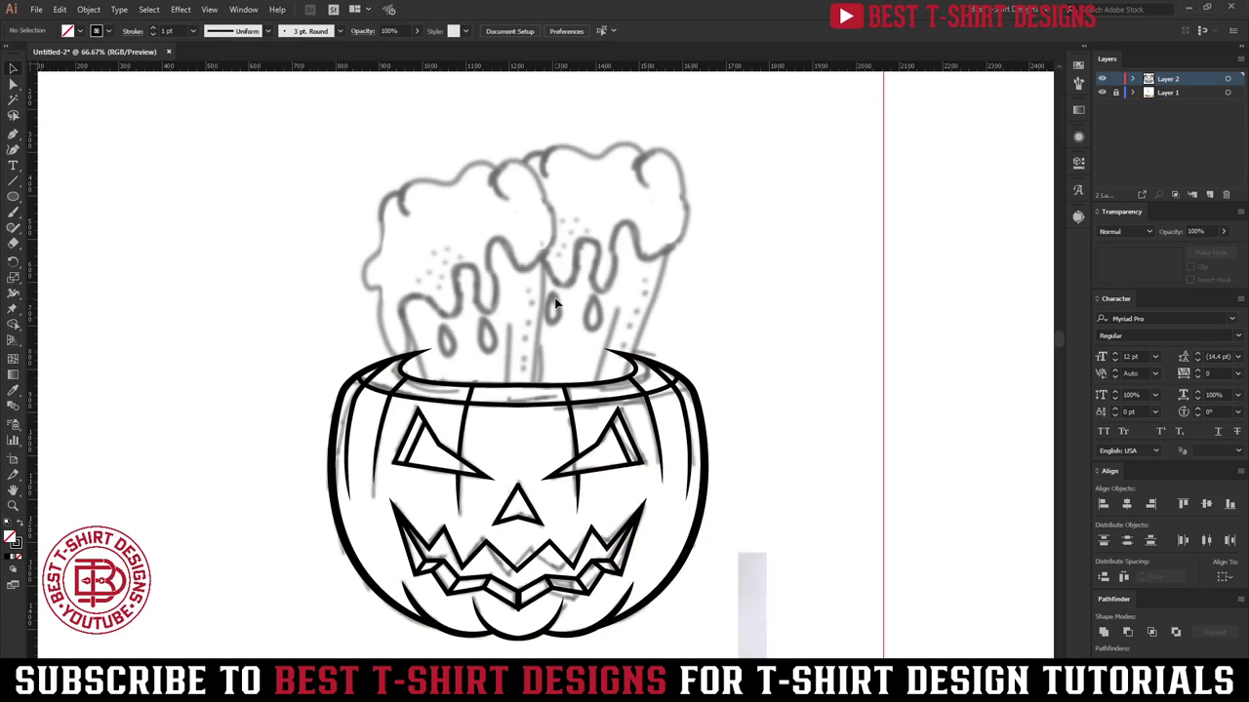
{"action": "scroll", "coordinate": [419, 342], "scroll_direction": "up", "scroll_amount": 1}
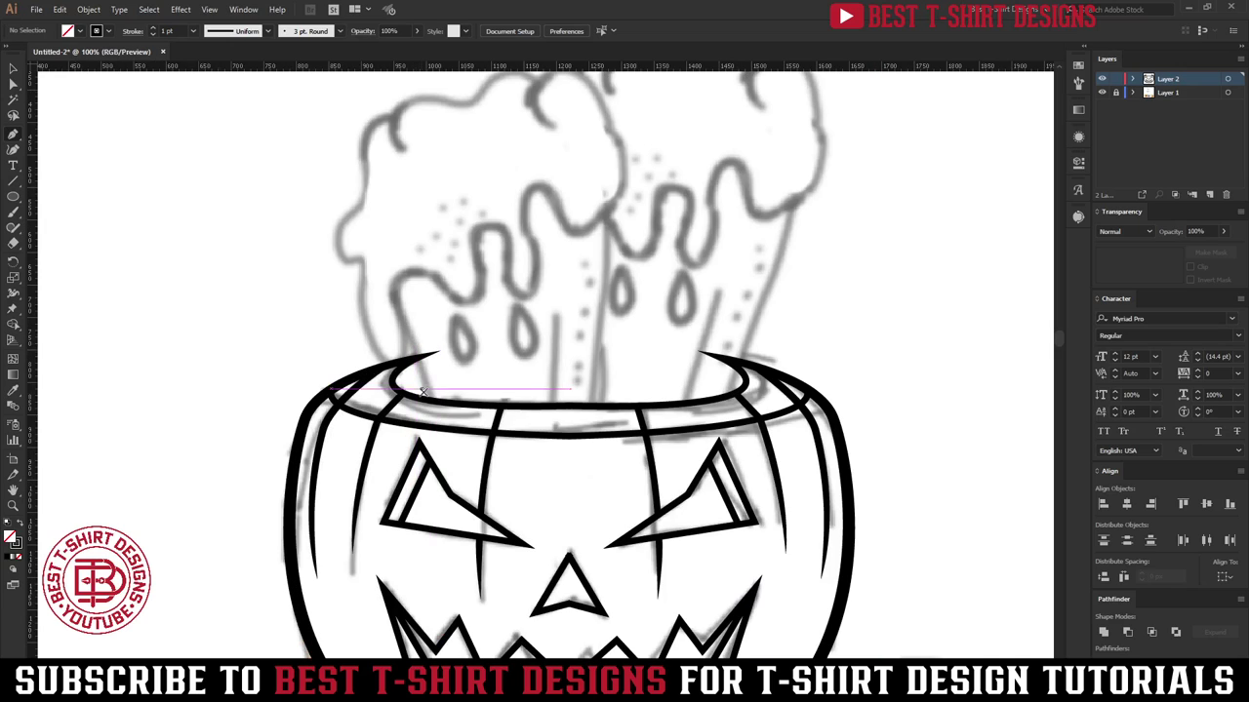
{"action": "left_click", "coordinate": [434, 403]}
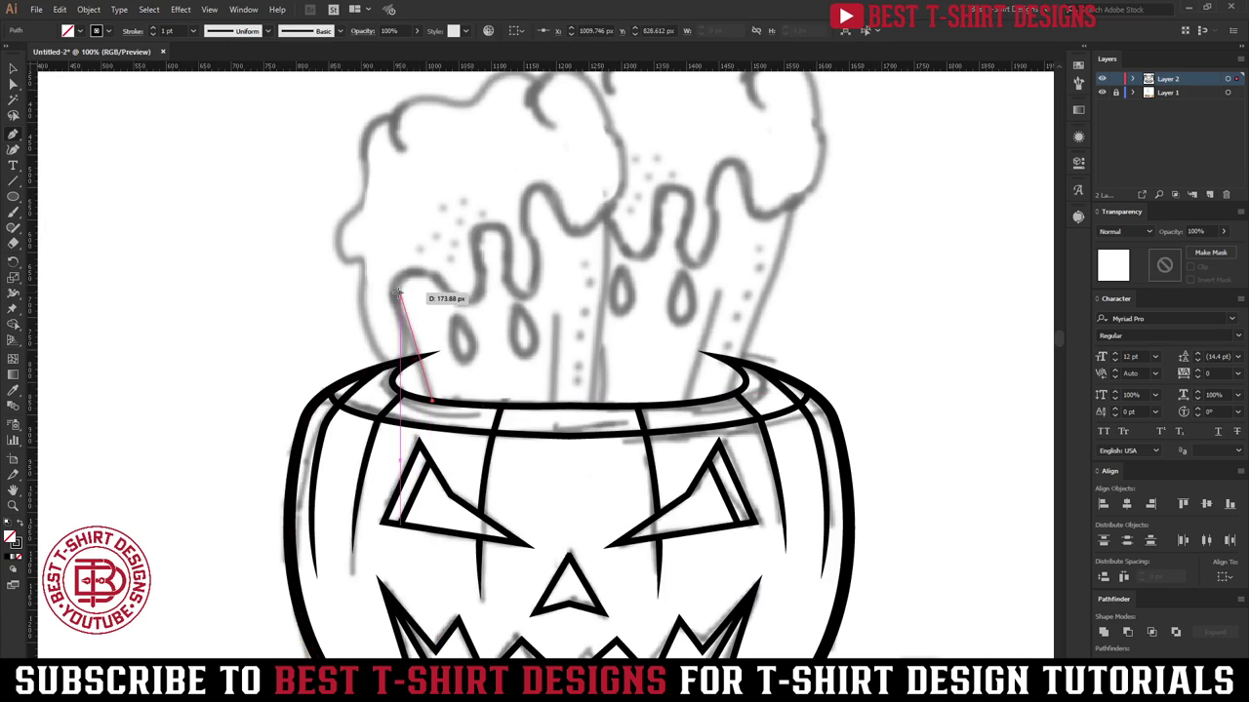
{"action": "left_click", "coordinate": [396, 293]}
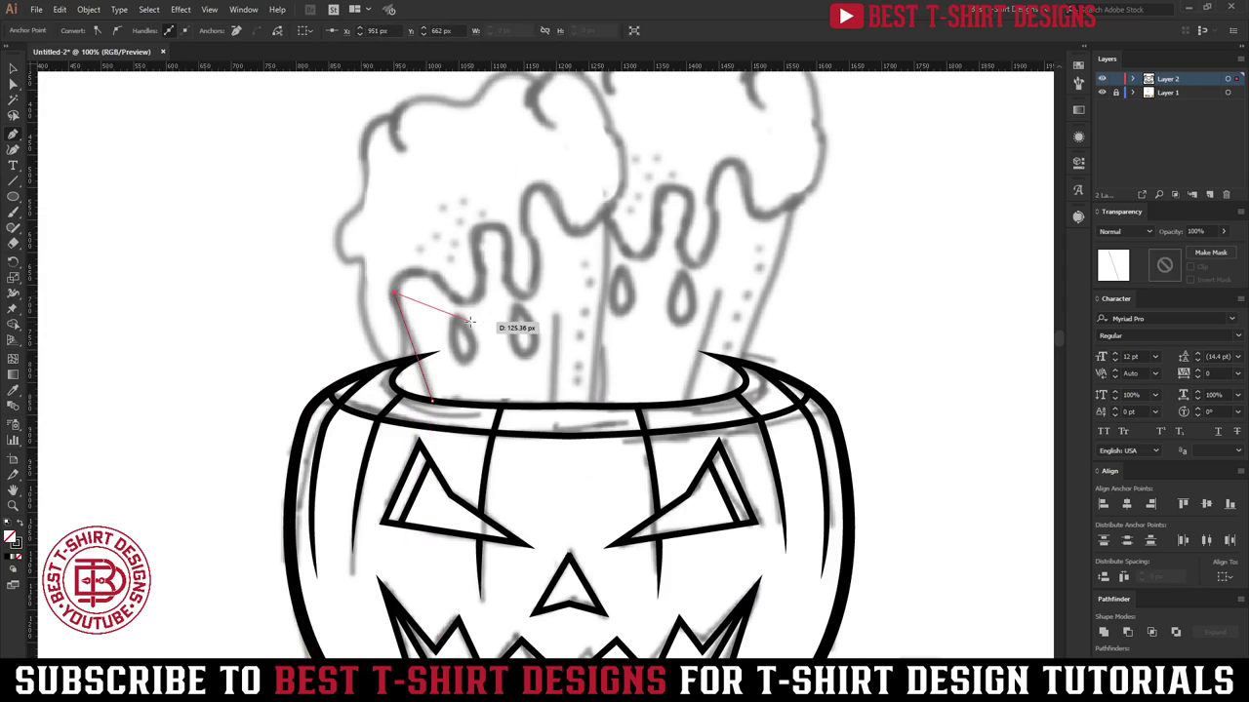
{"action": "key", "text": "p"}
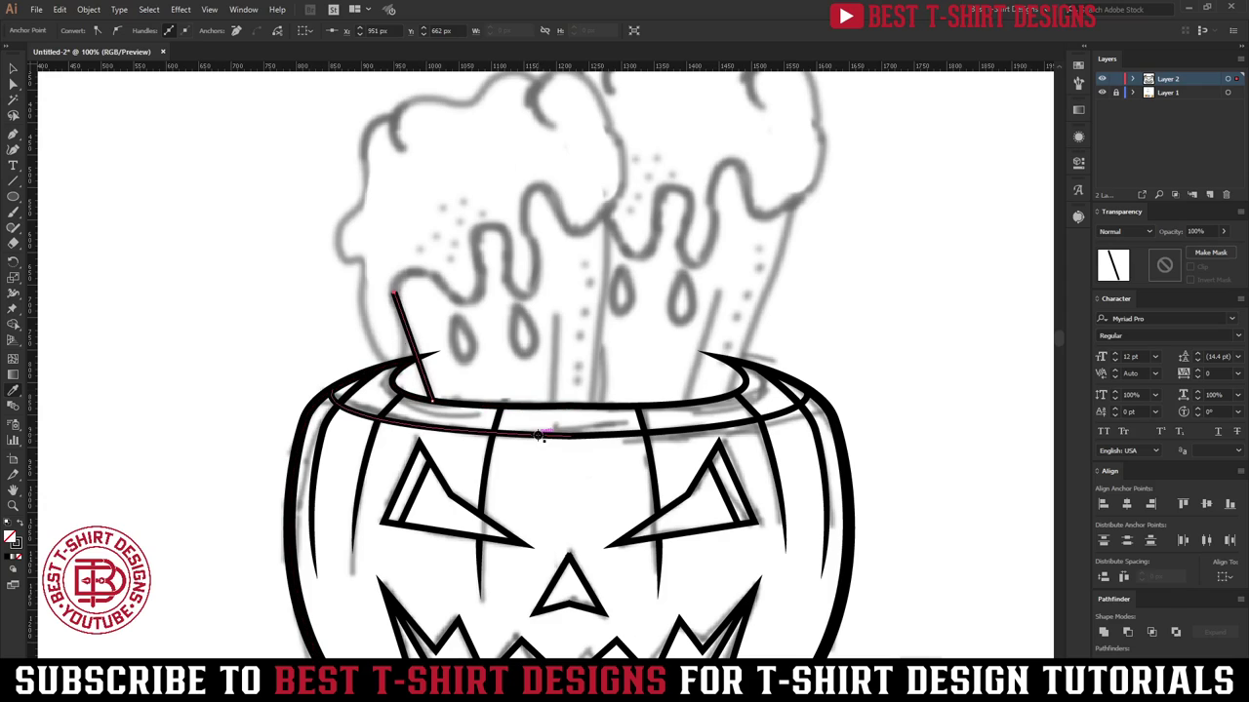
{"action": "key", "text": "v"}
{"action": "left_click", "coordinate": [552, 369]}
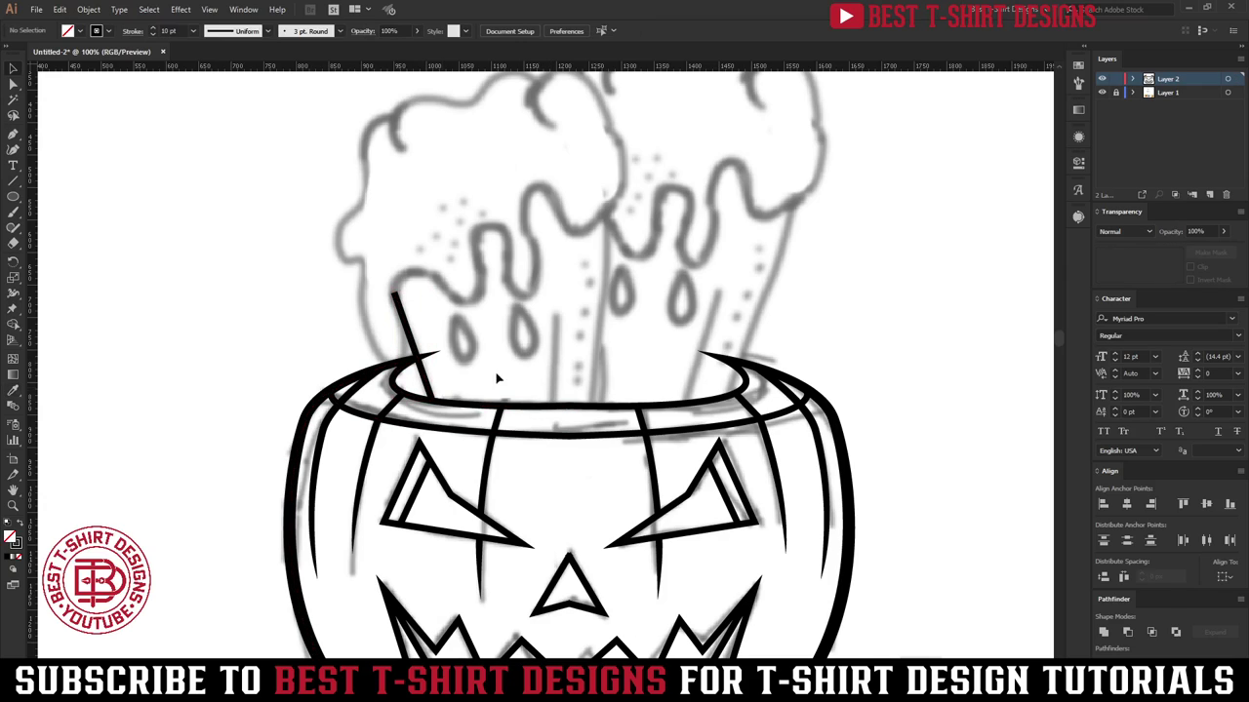
Step: Draw the straight edge between the two glasses up to X 1279, Y 537 px, and start the right outer edge on the rim
{"action": "key", "text": "p"}
{"action": "left_click", "coordinate": [590, 402]}
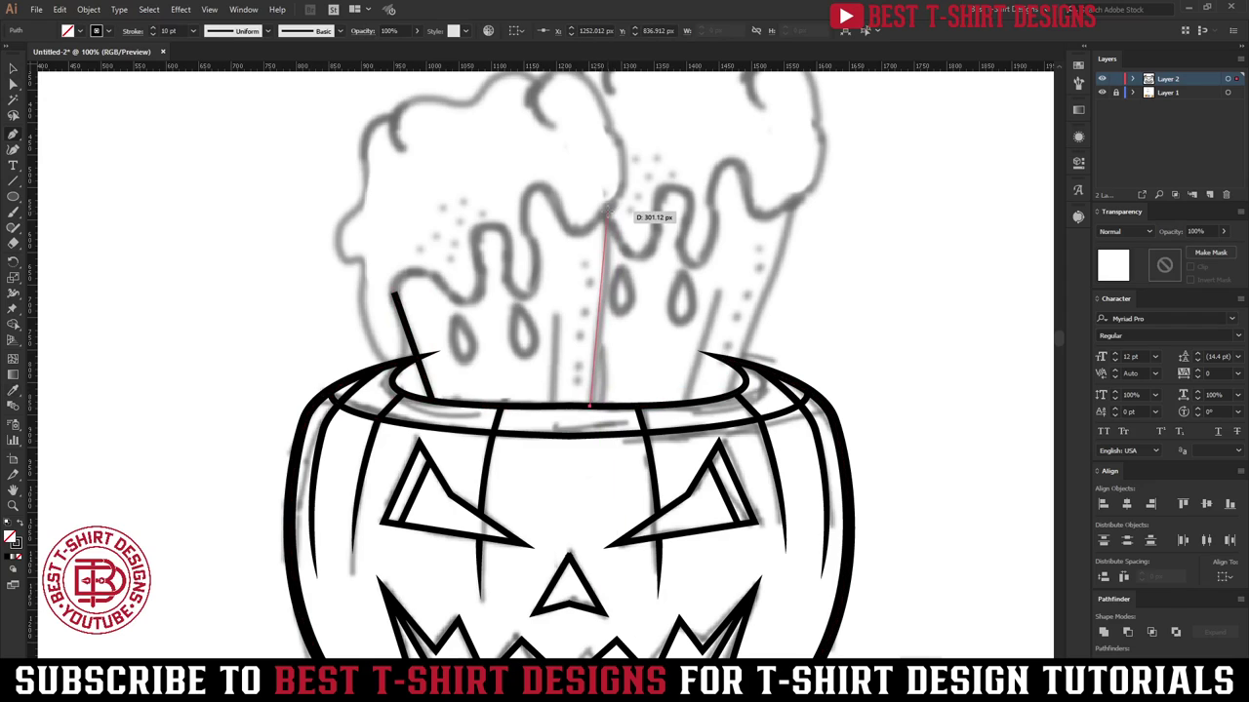
{"action": "left_click", "coordinate": [607, 215]}
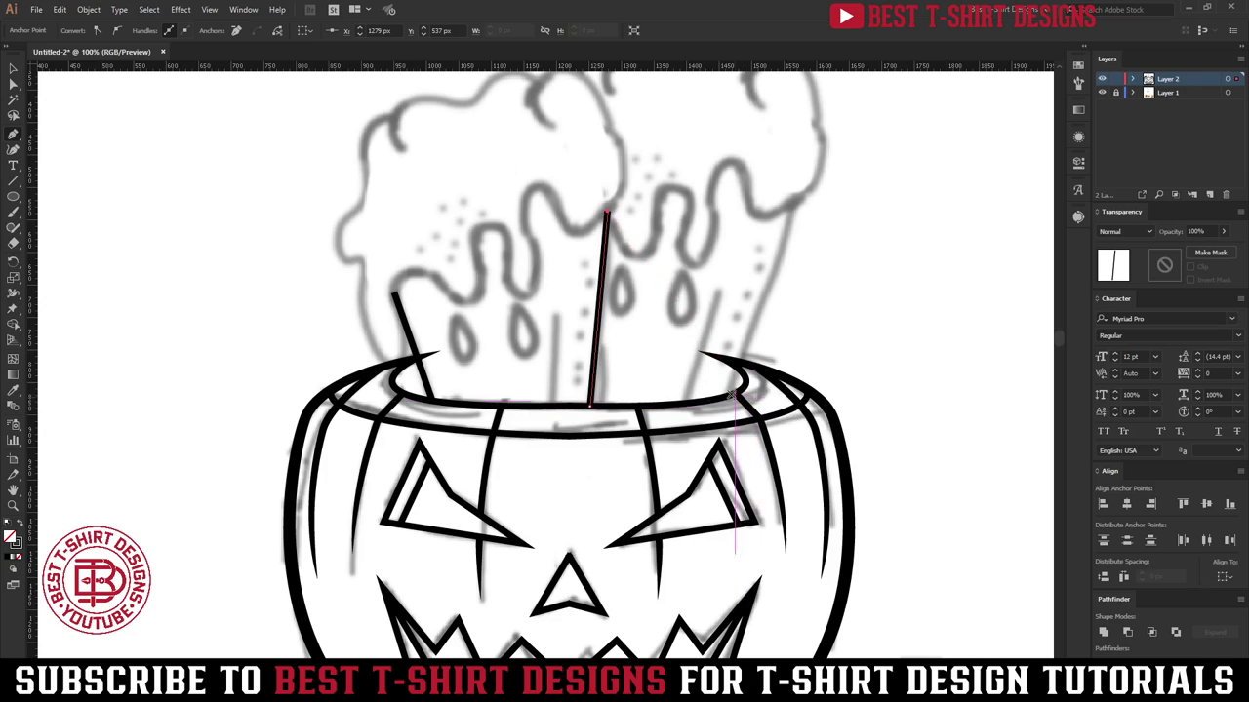
{"action": "key", "text": "Escape"}
{"action": "left_click", "coordinate": [734, 394]}
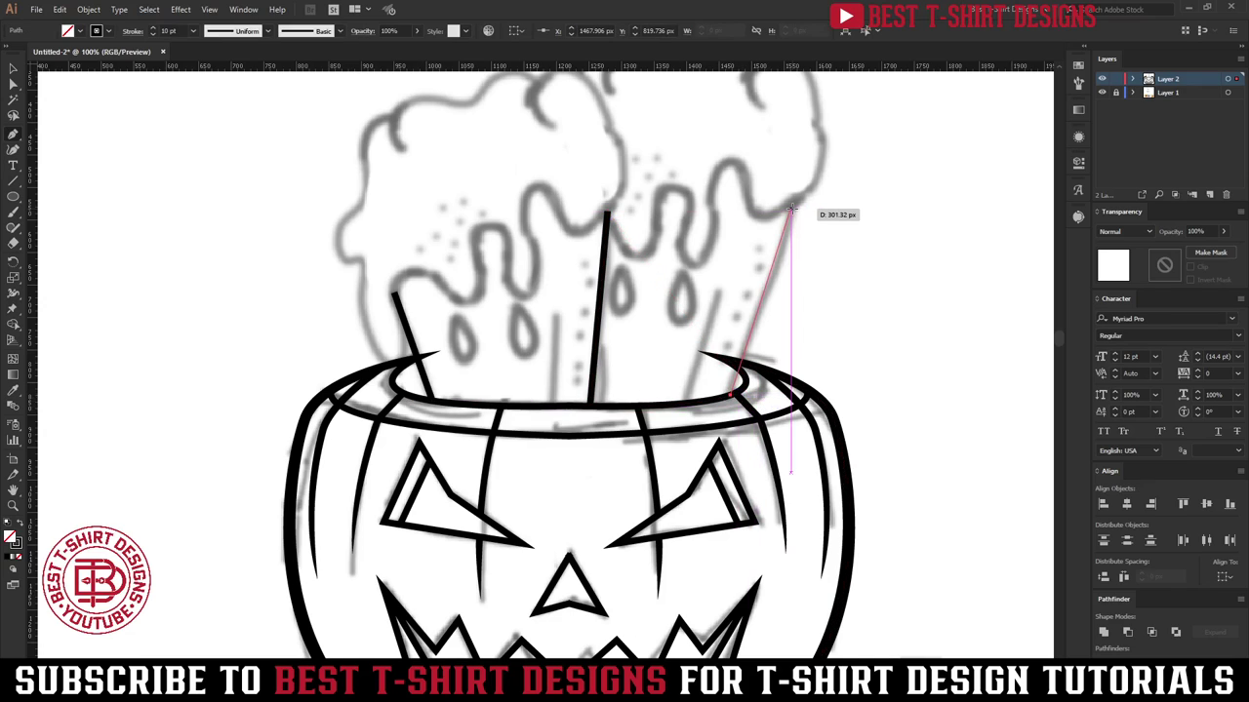
{"action": "left_click", "coordinate": [794, 205]}
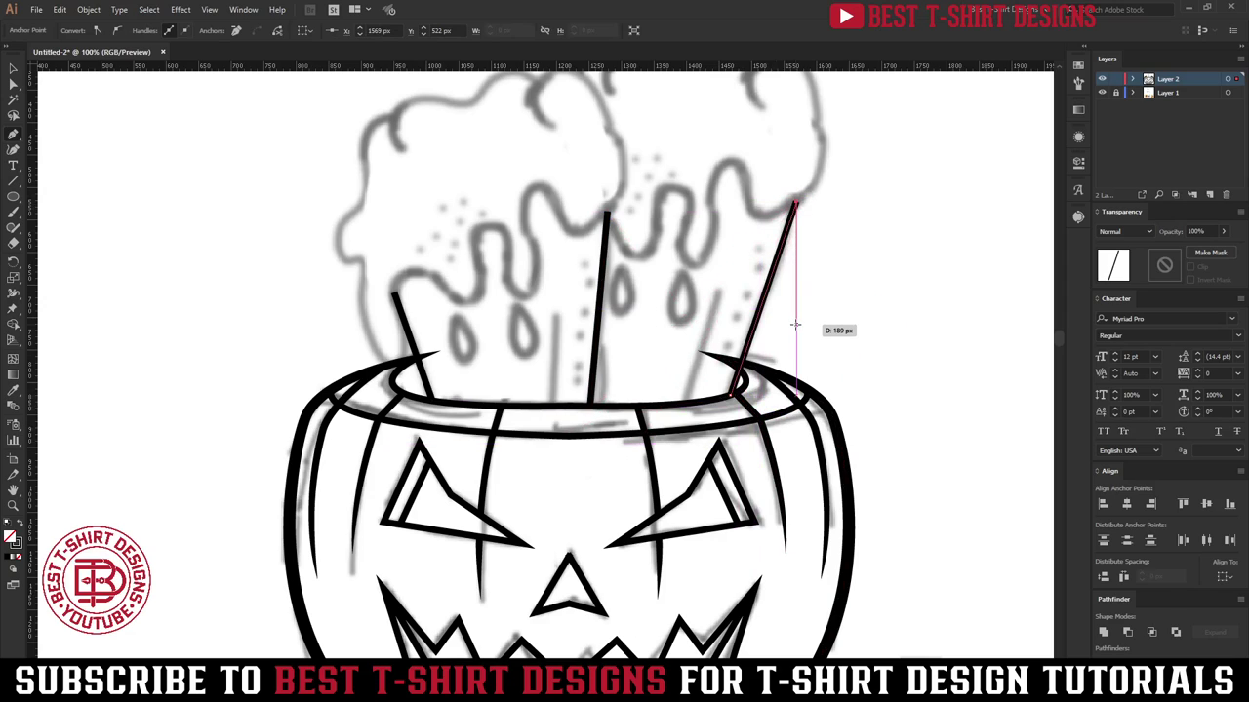
{"action": "key", "text": "ctrl+z"}
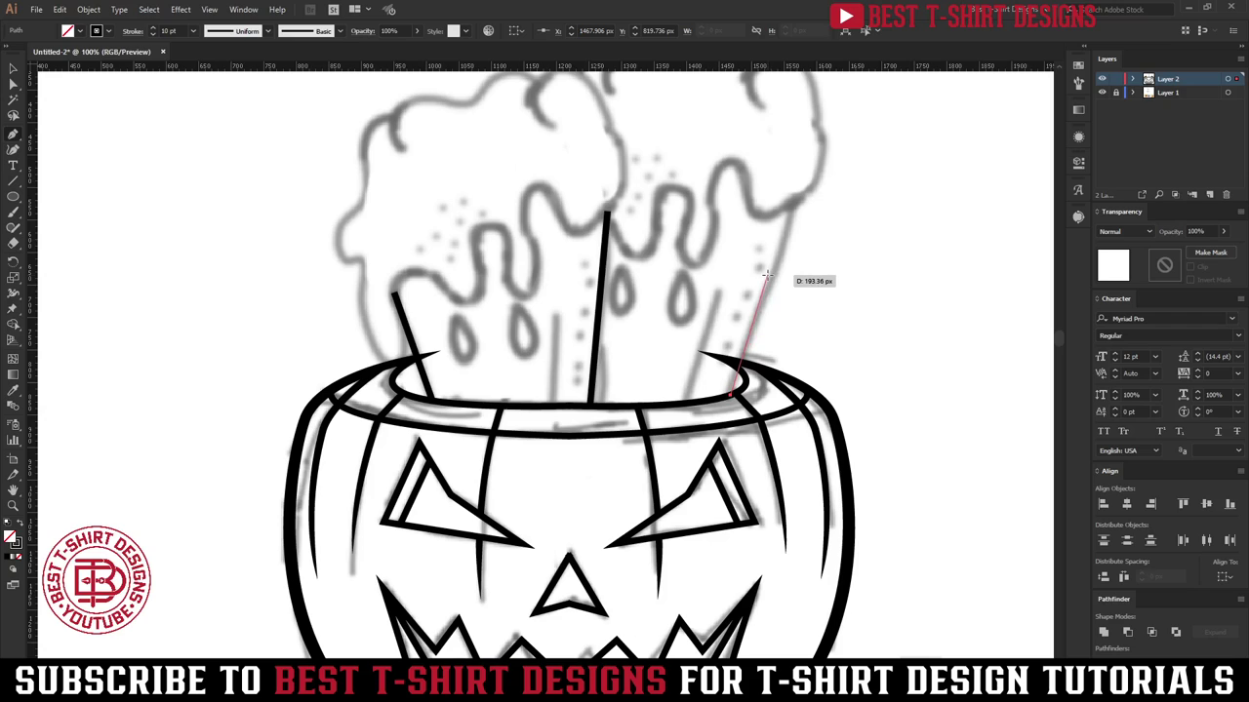
{"action": "left_click", "coordinate": [792, 205]}
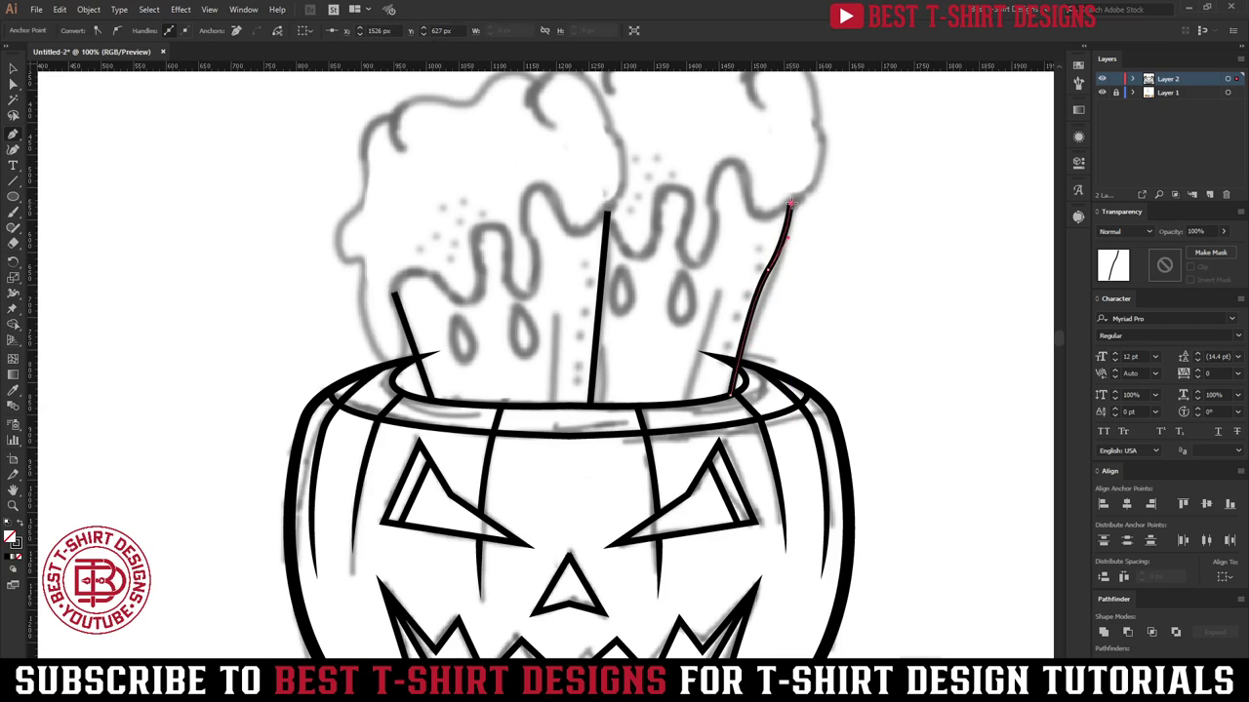
{"action": "key", "text": "ctrl"}
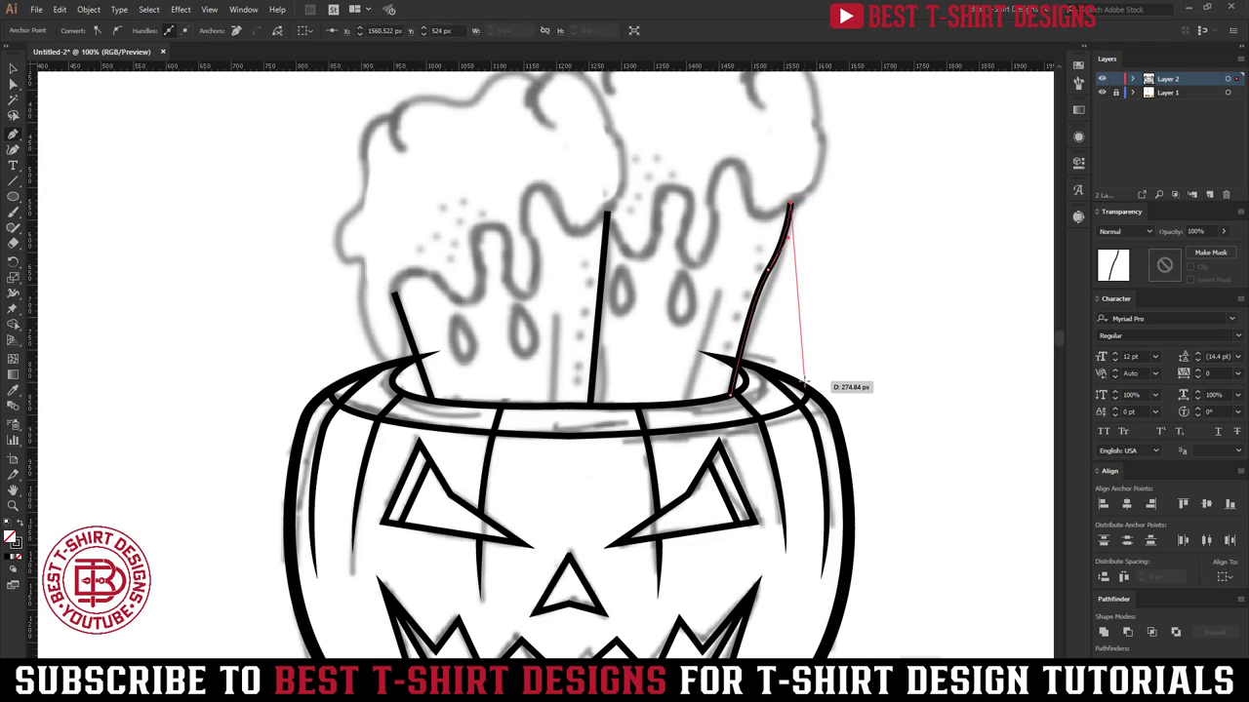
{"action": "key", "text": "ctrl"}
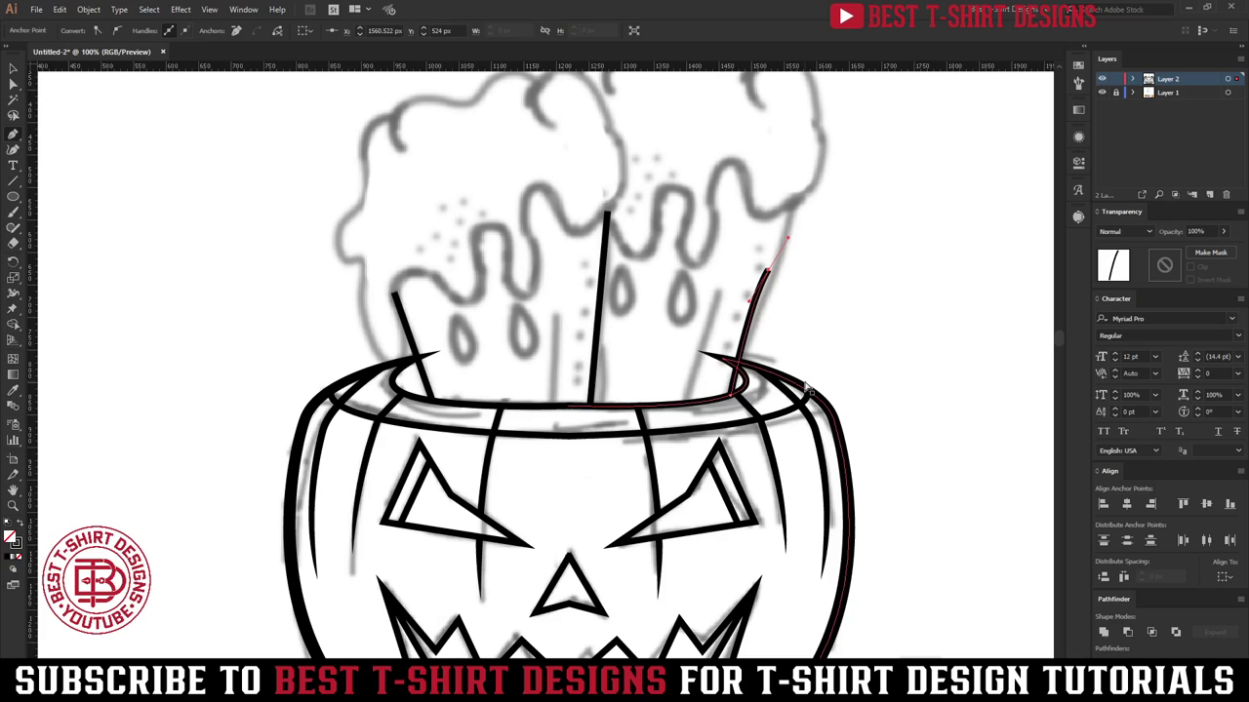
{"action": "key", "text": "ctrl+z"}
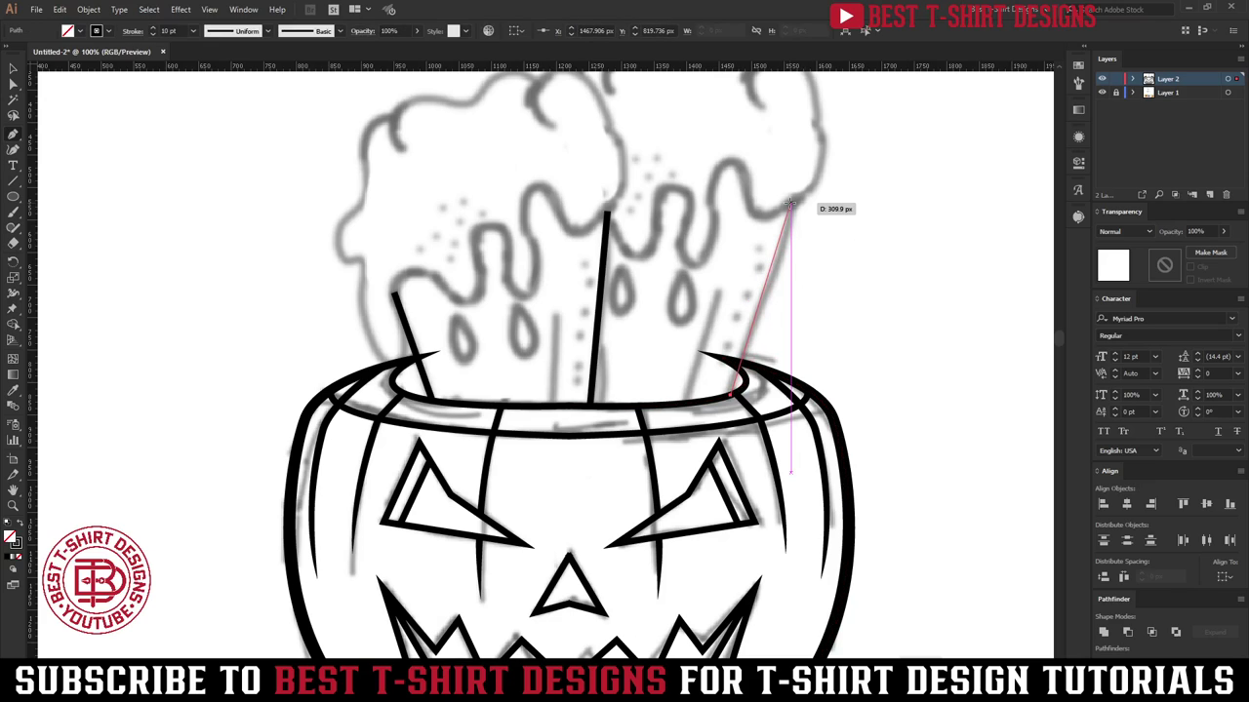
Step: Finish the right glass's outer edge as a gently curved line up to the foam at X 1560.5, Y 524 px
{"action": "left_click_drag", "start_coordinate": [790, 205], "coordinate": [792, 148]}
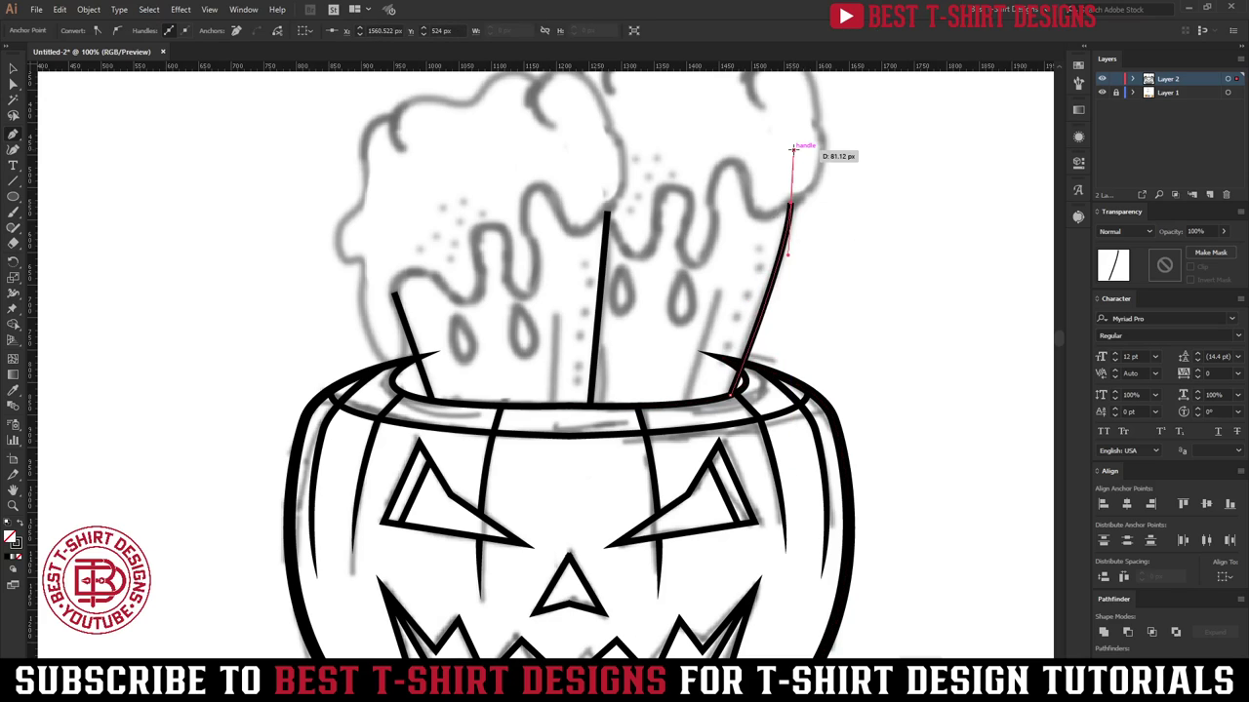
{"action": "key", "text": "v"}
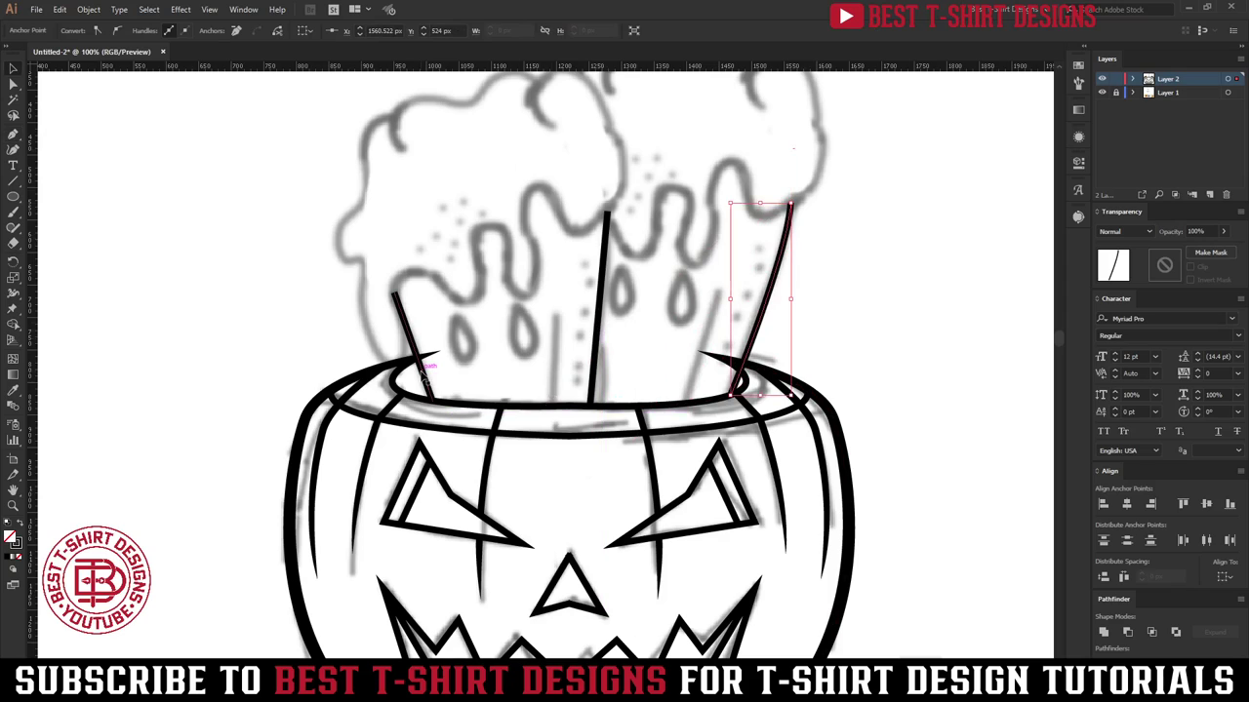
Step: Replace the left glass's straight outer edge with a gently curved line from the rim to X 950, Y 664 px
{"action": "left_click", "coordinate": [422, 369]}
{"action": "key", "text": "Delete"}
{"action": "key", "text": "p"}
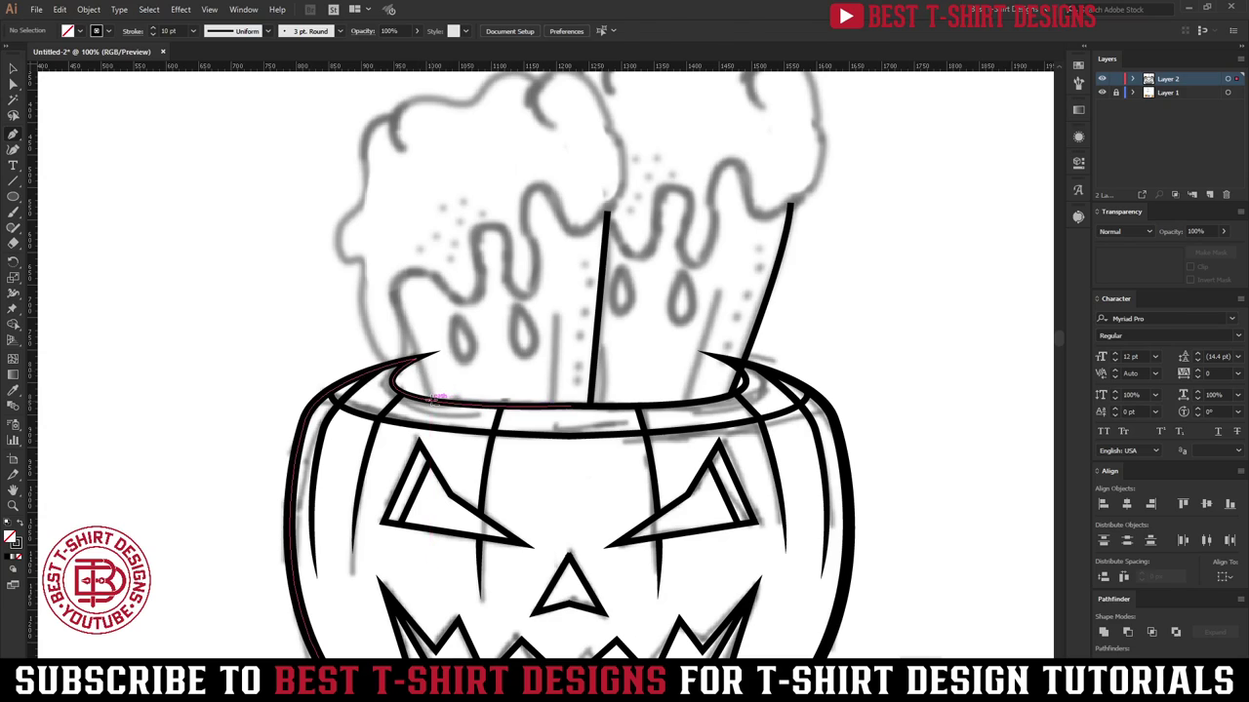
{"action": "left_click", "coordinate": [430, 401]}
{"action": "left_click_drag", "start_coordinate": [394, 276], "coordinate": [633, 370]}
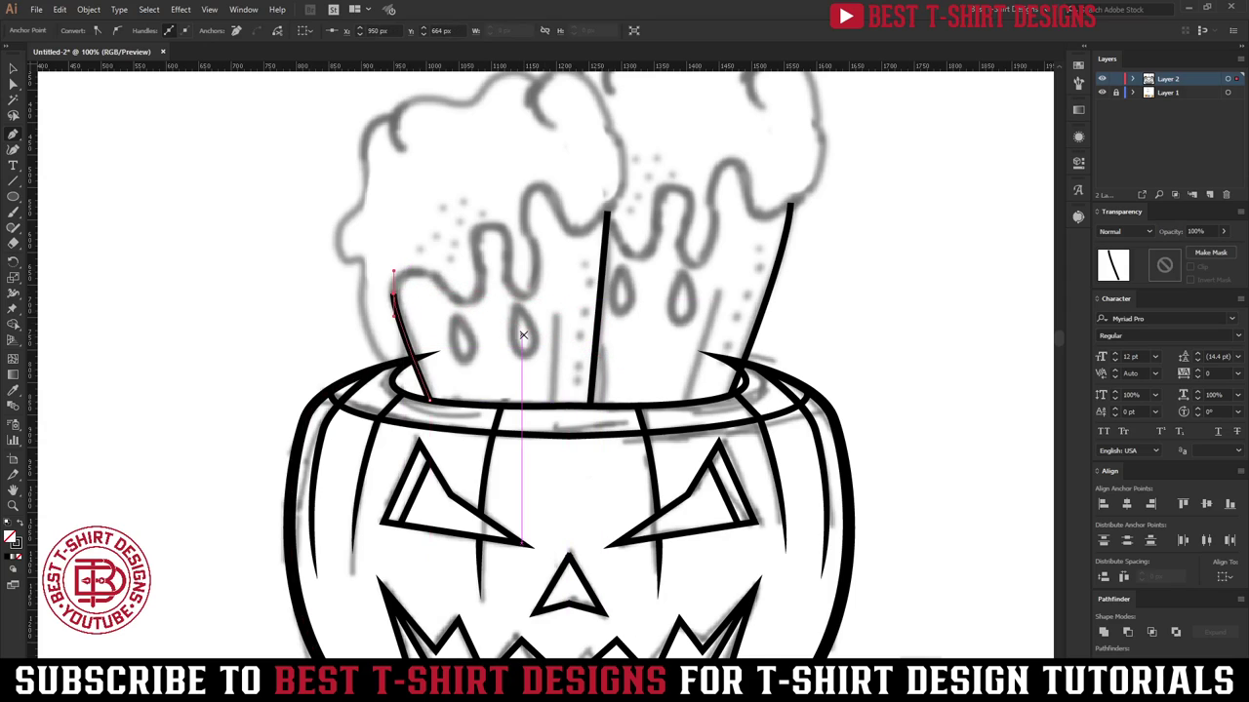
{"action": "key", "text": "v"}
{"action": "left_click", "coordinate": [543, 326]}
Step: Start the left glass's foam outline with straight segments from the inner curl around the right lobe to X 1230, Y 571 px
{"action": "scroll", "coordinate": [705, 323], "scroll_direction": "up", "scroll_amount": 2}
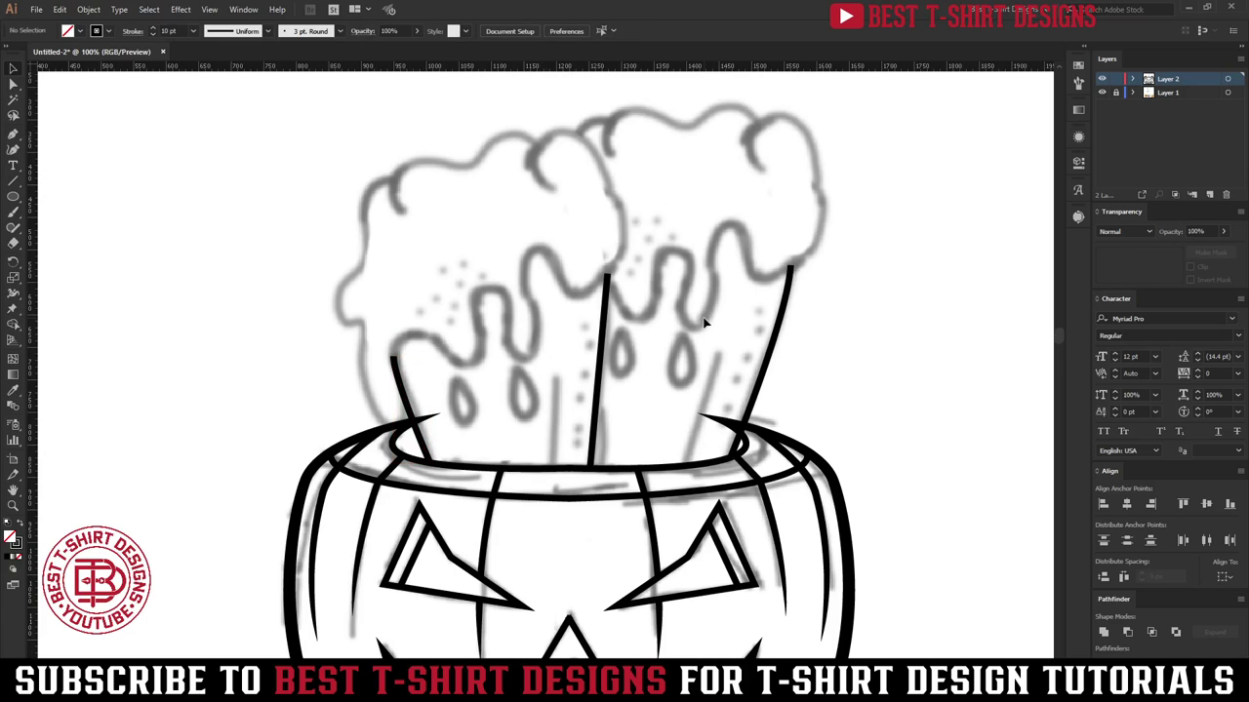
{"action": "scroll", "coordinate": [645, 301], "scroll_direction": "up", "scroll_amount": 1}
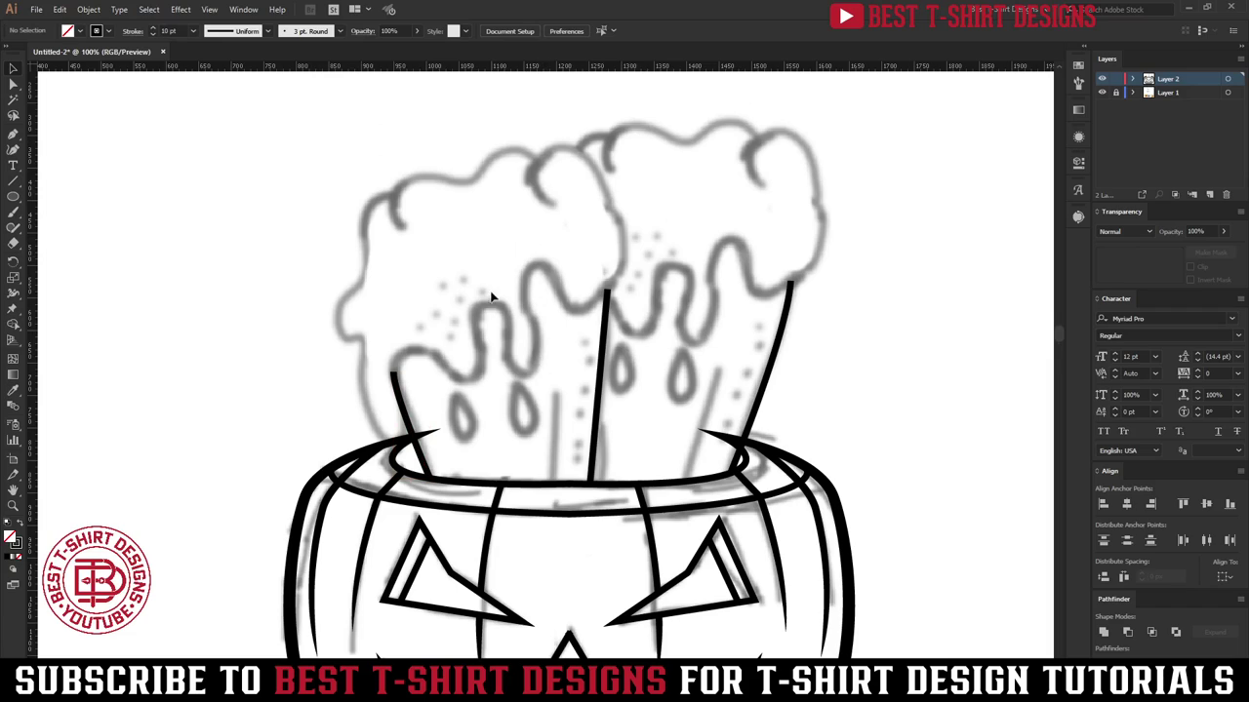
{"action": "left_click", "coordinate": [10, 149]}
{"action": "left_click", "coordinate": [13, 136]}
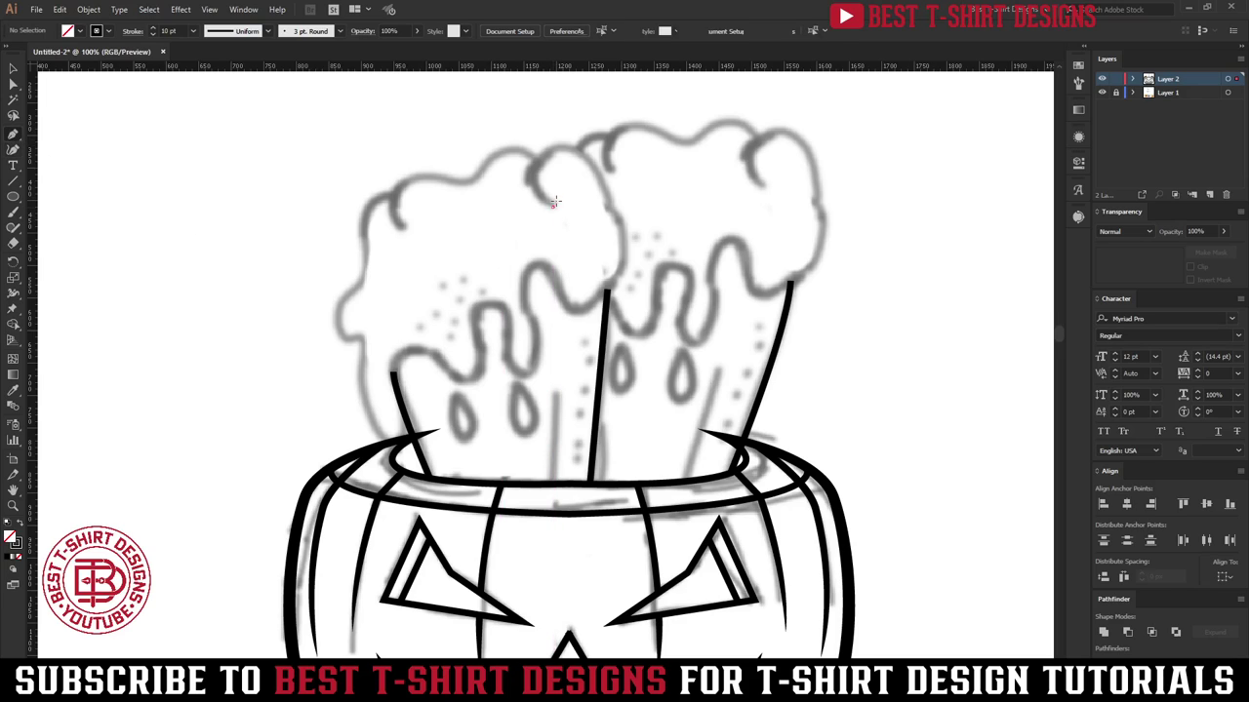
{"action": "left_click", "coordinate": [552, 206]}
{"action": "left_click", "coordinate": [585, 156]}
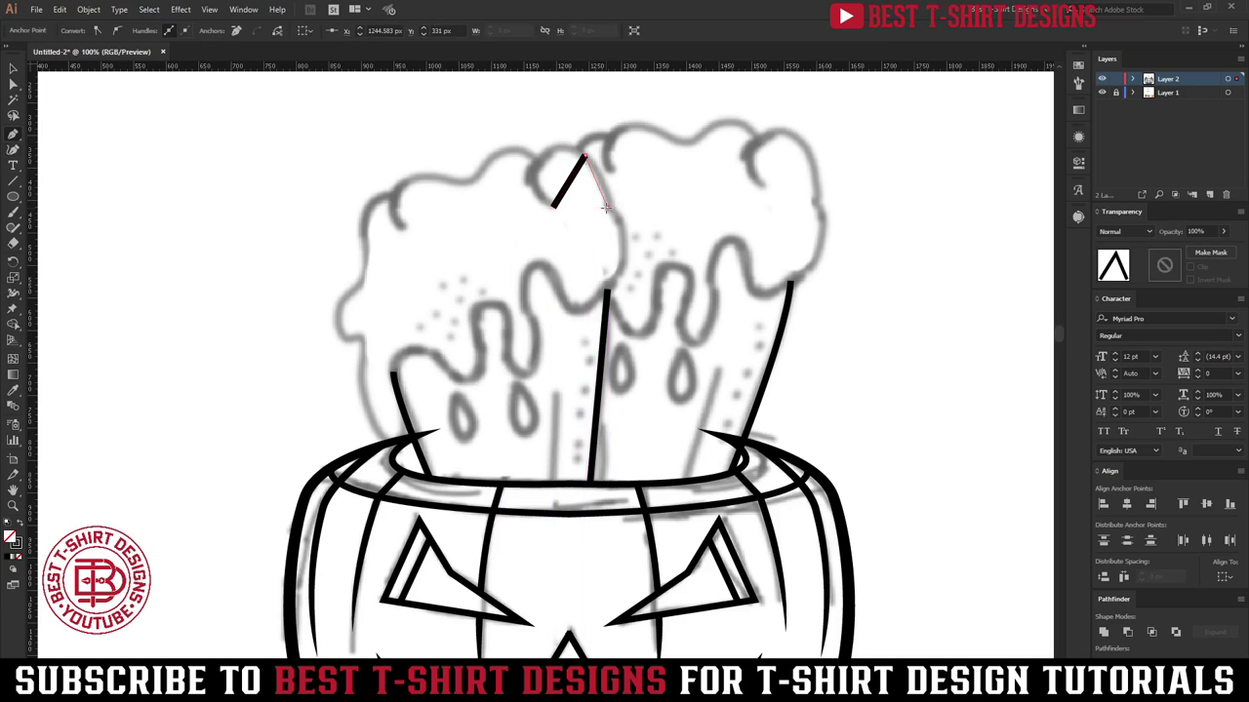
{"action": "left_click", "coordinate": [607, 207]}
{"action": "left_click", "coordinate": [618, 274]}
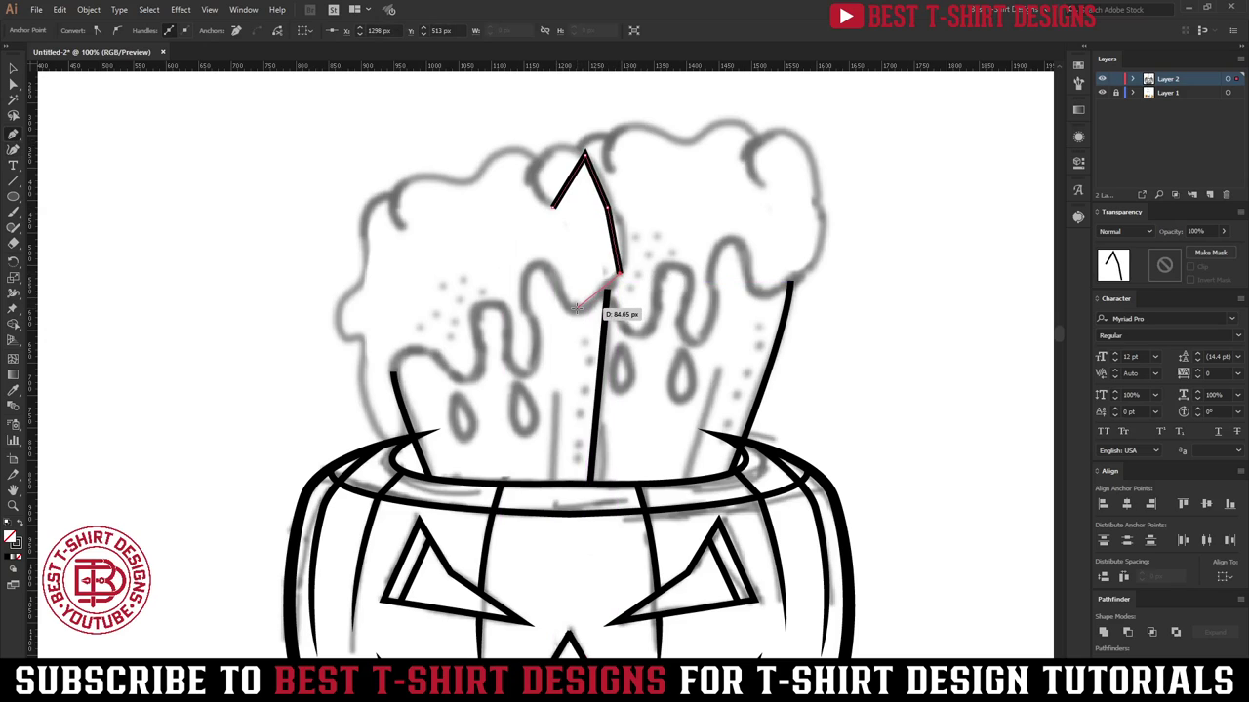
{"action": "left_click", "coordinate": [577, 307]}
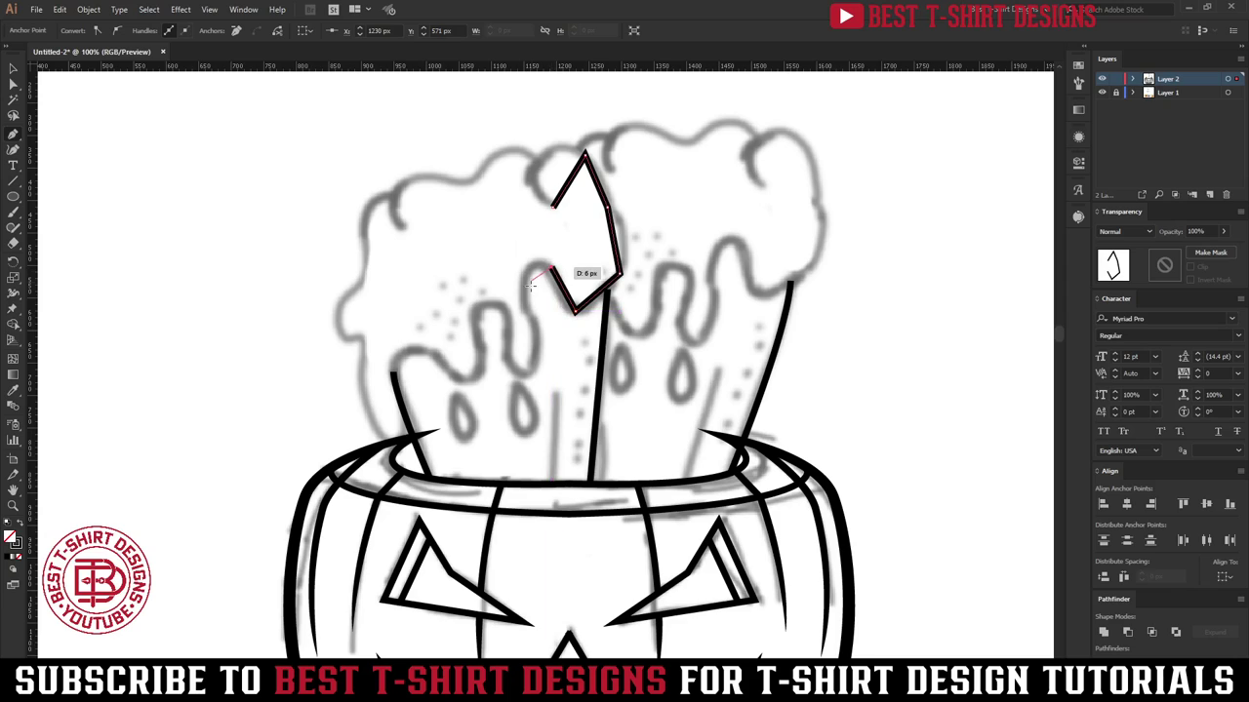
Step: Continue the foam outline with straight segments along the lower drips to X 970, Y 632 px near the glass's outer edge
{"action": "left_click", "coordinate": [552, 269]}
{"action": "left_click", "coordinate": [522, 308]}
{"action": "left_click", "coordinate": [528, 370]}
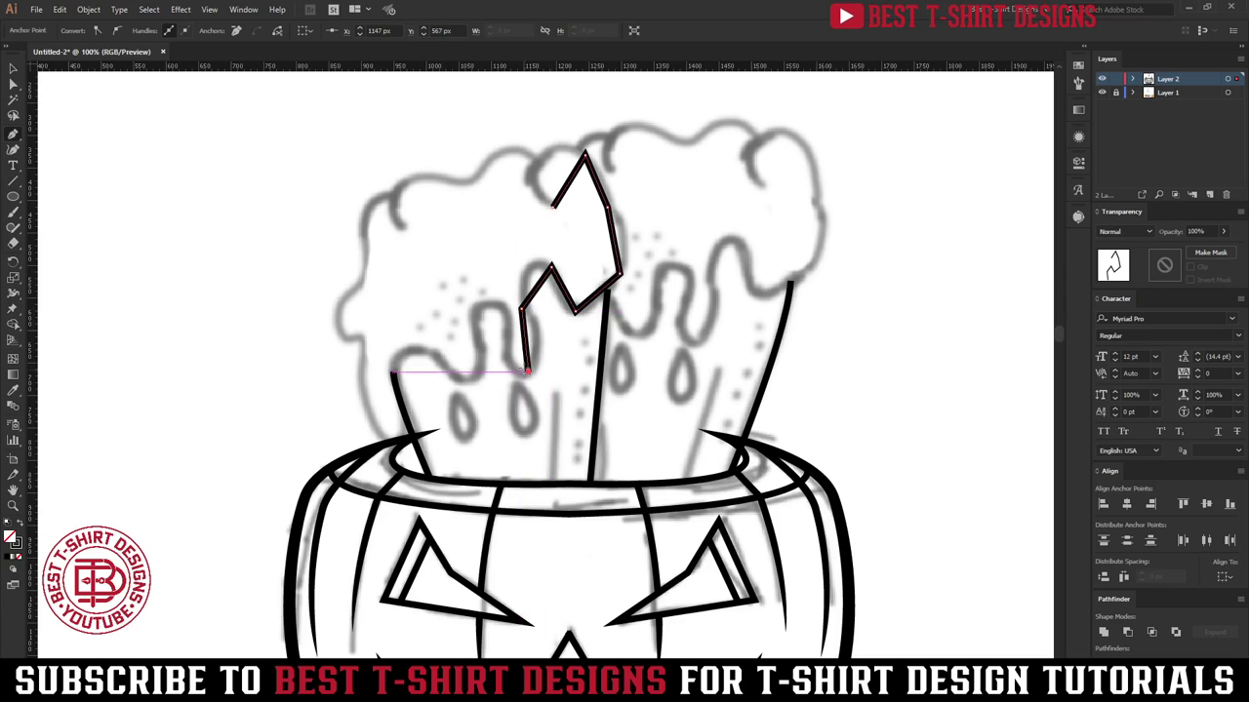
{"action": "left_click", "coordinate": [508, 358]}
{"action": "left_click", "coordinate": [501, 307]}
{"action": "left_click", "coordinate": [476, 318]}
{"action": "left_click", "coordinate": [477, 373]}
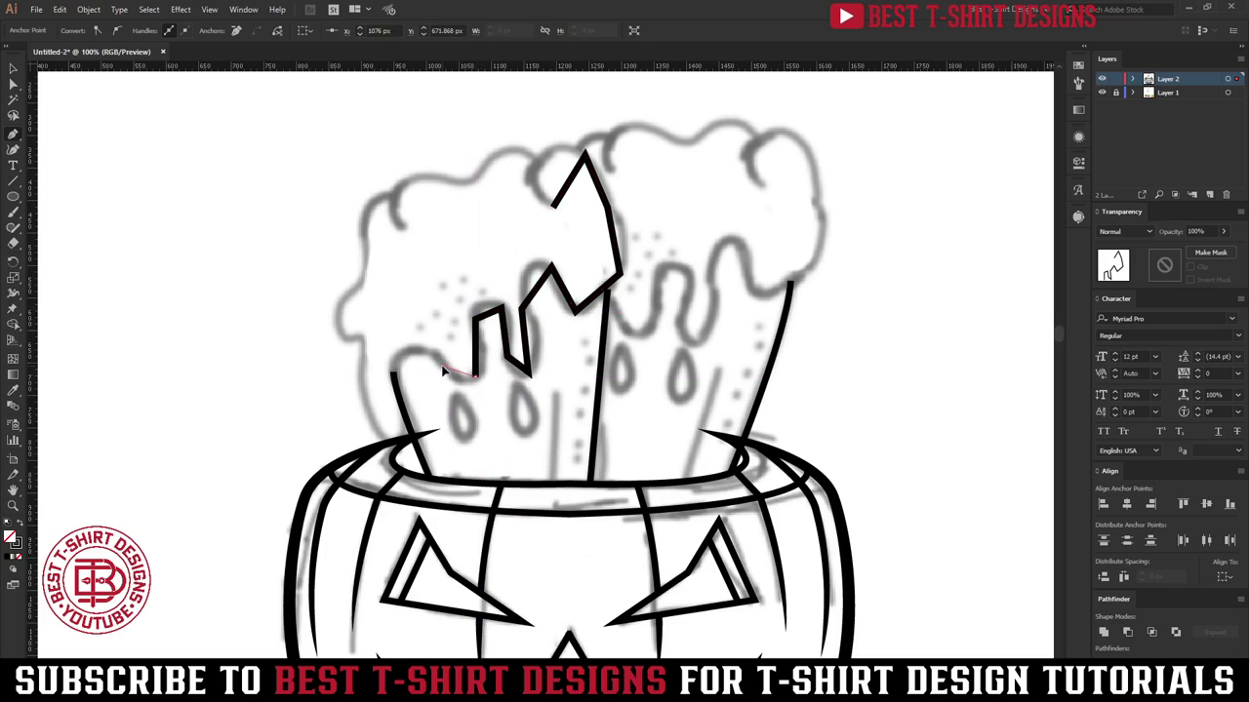
{"action": "left_click", "coordinate": [441, 363]}
{"action": "left_click", "coordinate": [407, 352]}
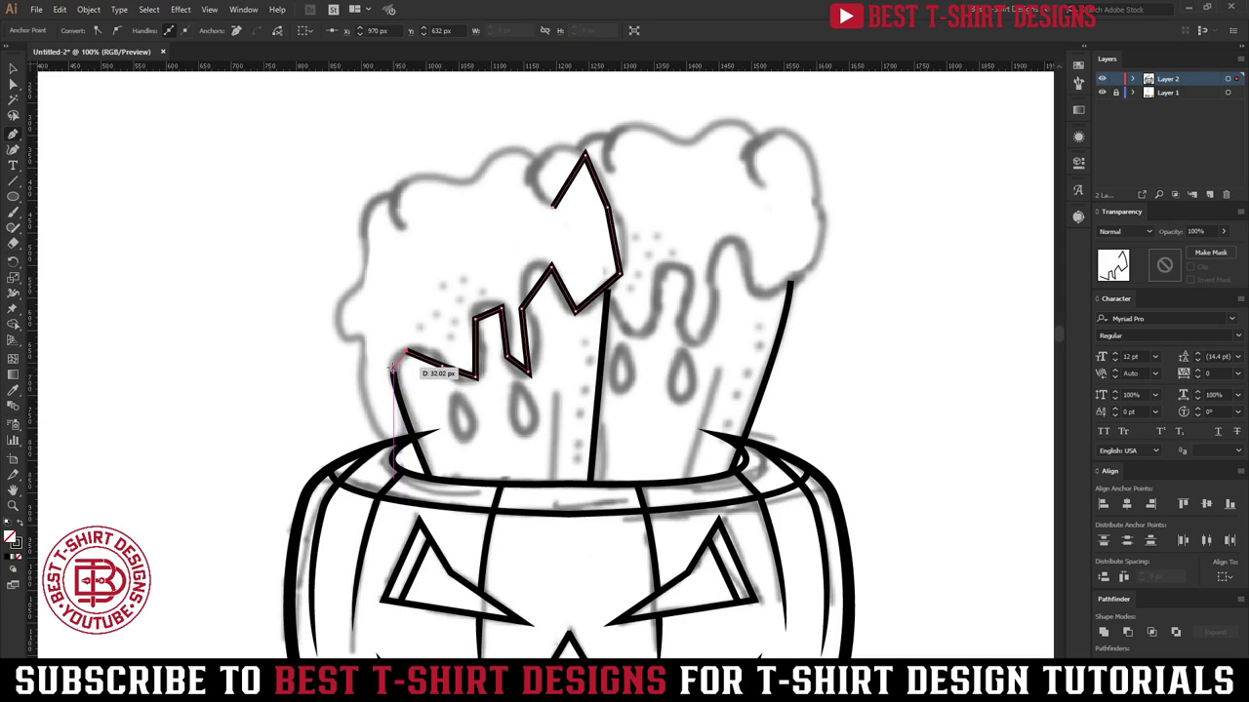
Step: Curve the foam outline down to the pumpkin rim and back up outside the glass, ending at X 904, Y 611 px
{"action": "left_click_drag", "start_coordinate": [400, 415], "coordinate": [417, 458]}
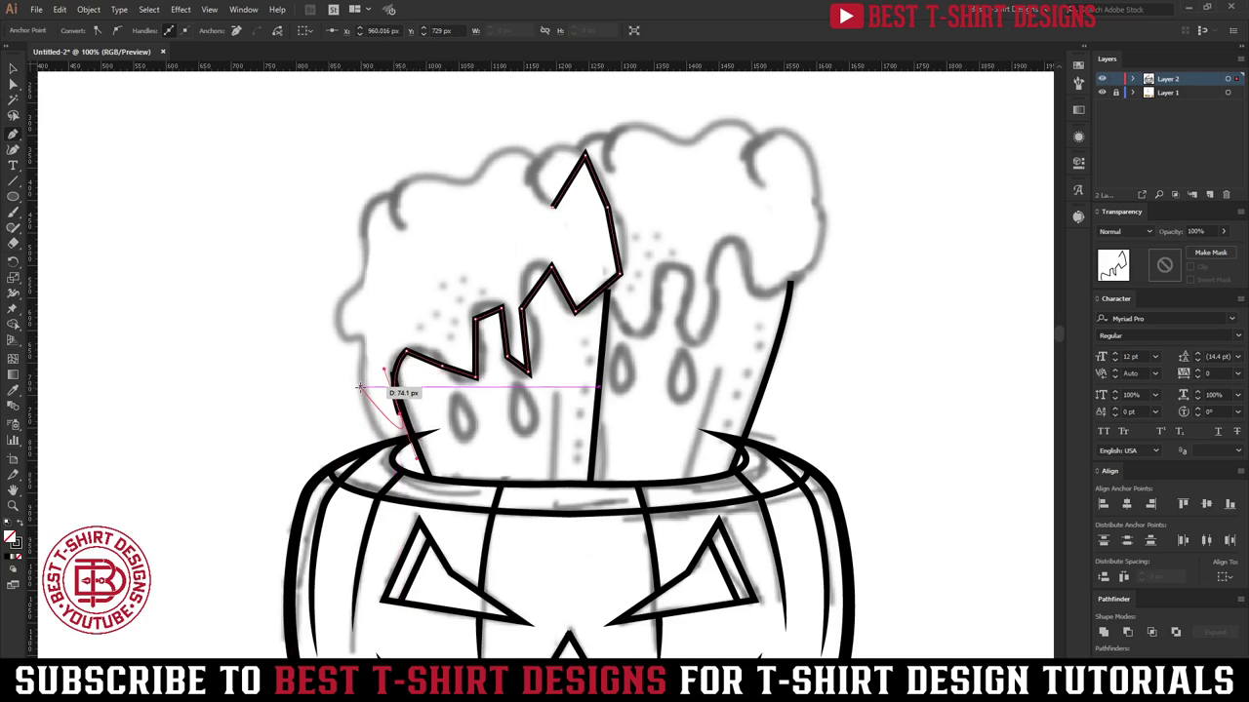
{"action": "left_click_drag", "start_coordinate": [361, 387], "coordinate": [377, 219]}
{"action": "key", "text": "ctrl+z"}
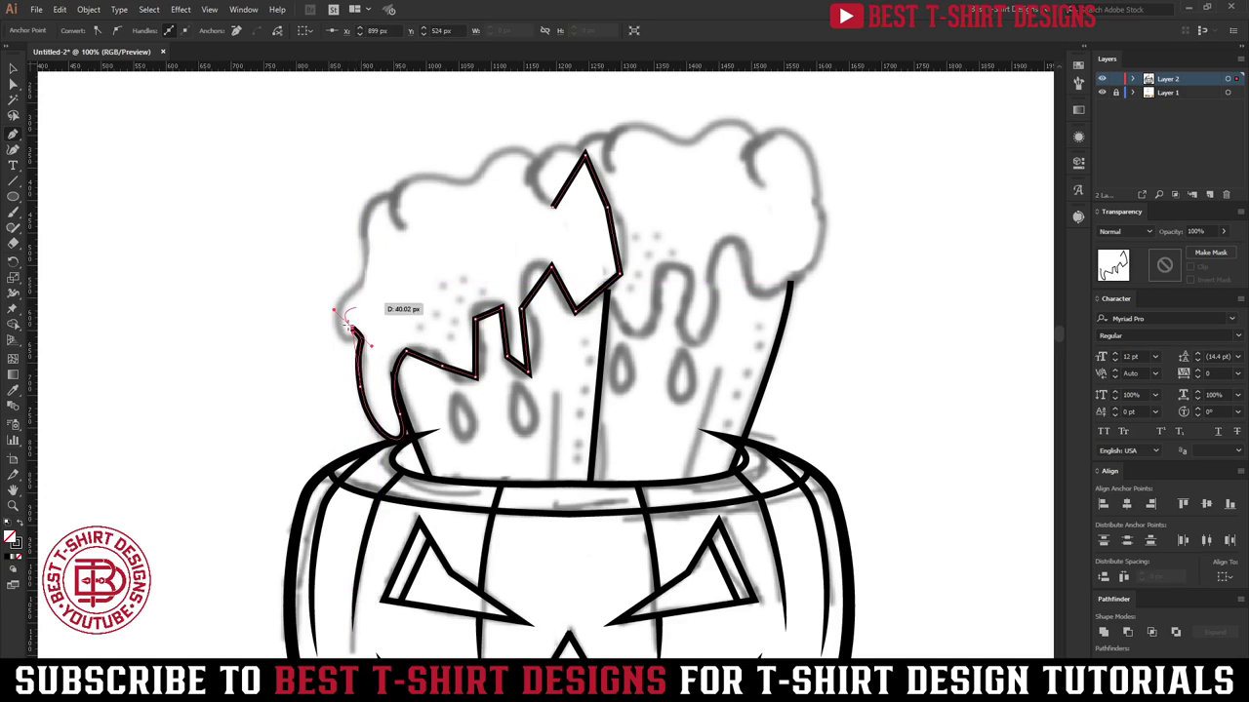
{"action": "key", "text": "ctrl+z"}
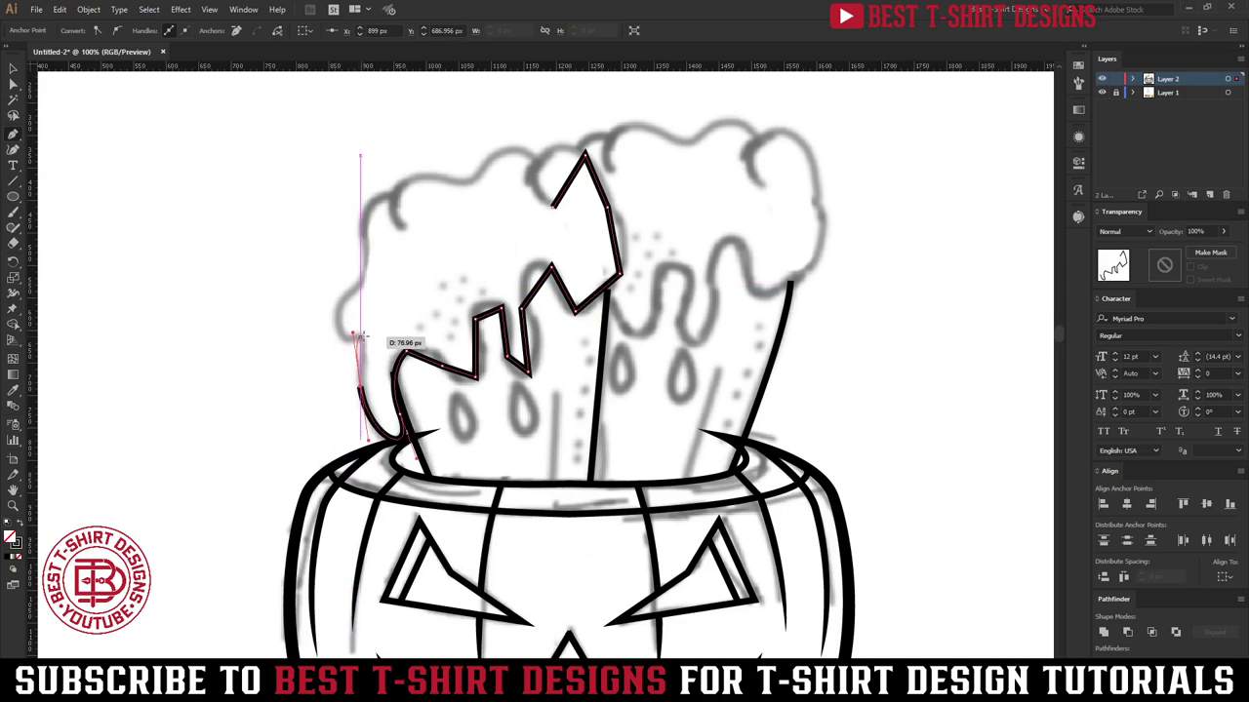
{"action": "left_click_drag", "start_coordinate": [359, 392], "coordinate": [362, 338]}
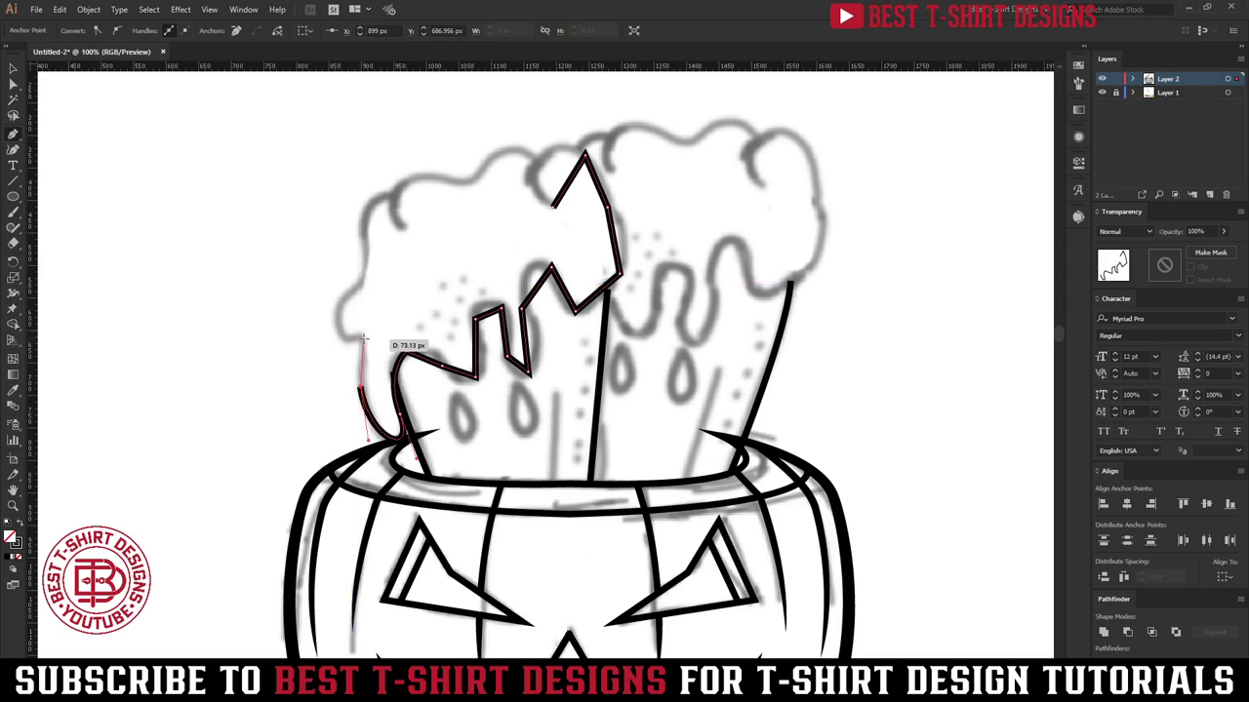
{"action": "left_click", "coordinate": [363, 338]}
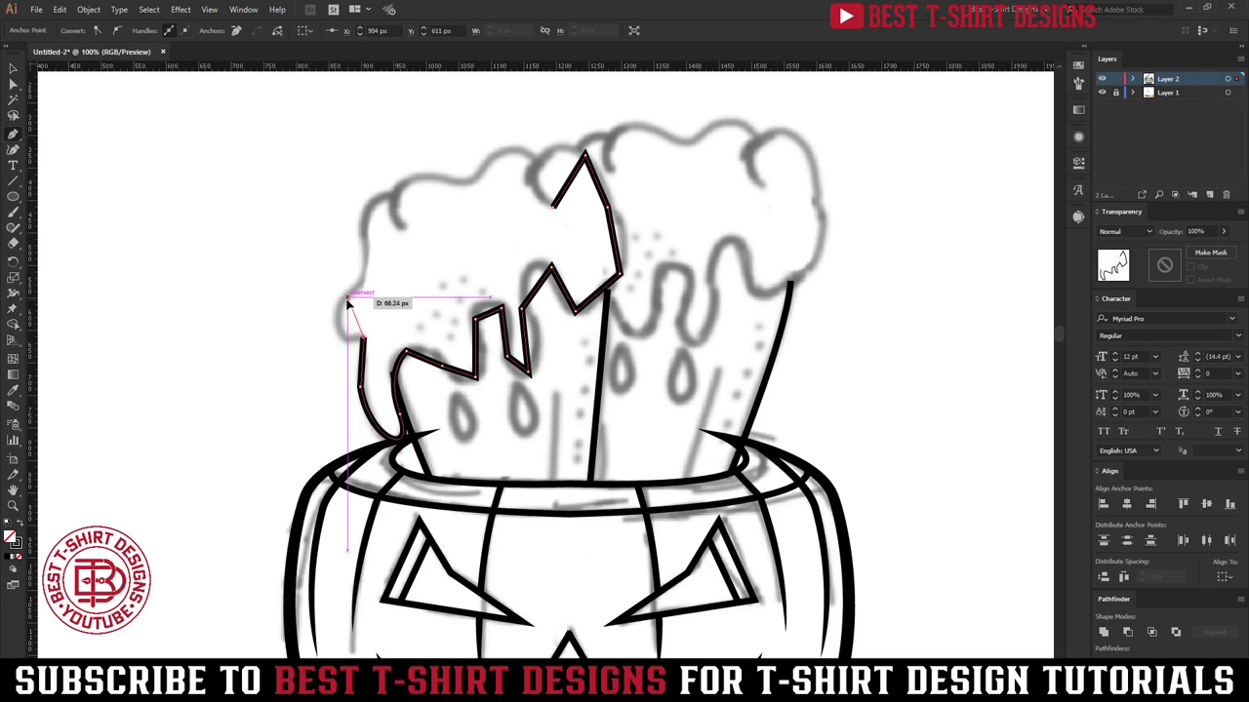
Step: Run the foam outline in straight segments up its outer left side to X 956, Y 387 px and end the path
{"action": "left_click", "coordinate": [348, 296]}
{"action": "left_click", "coordinate": [369, 258]}
{"action": "left_click", "coordinate": [366, 214]}
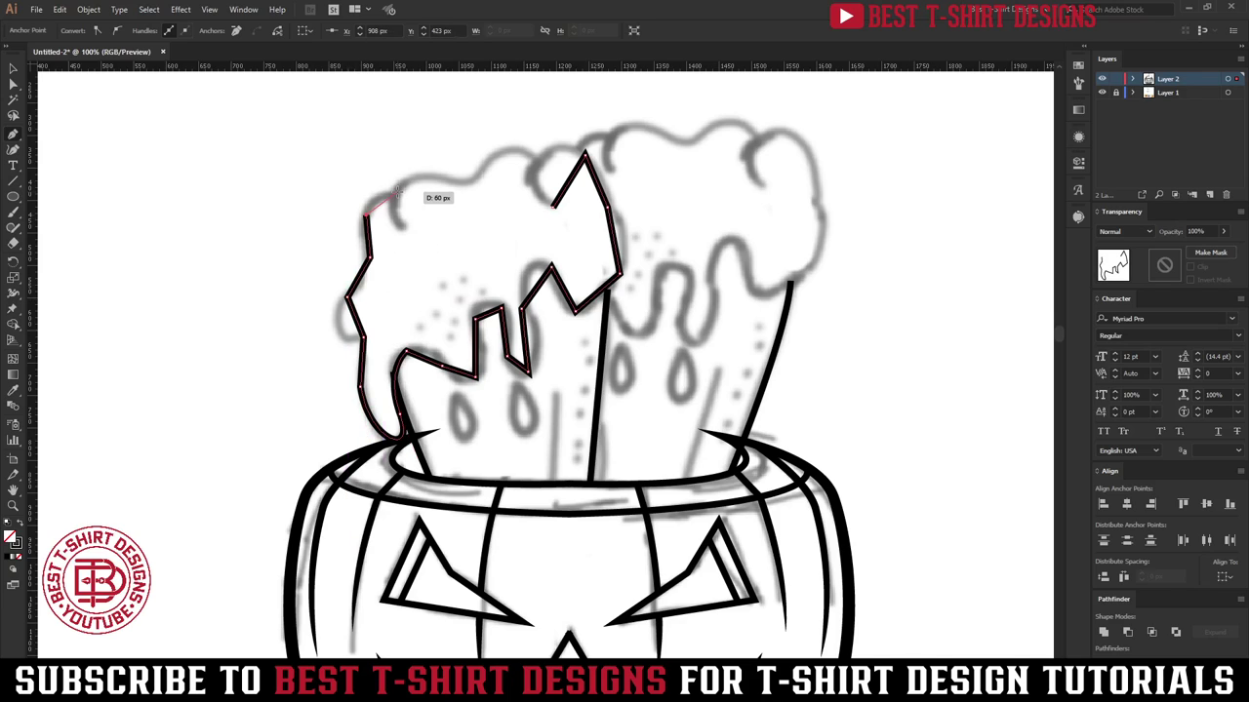
{"action": "left_click", "coordinate": [398, 191]}
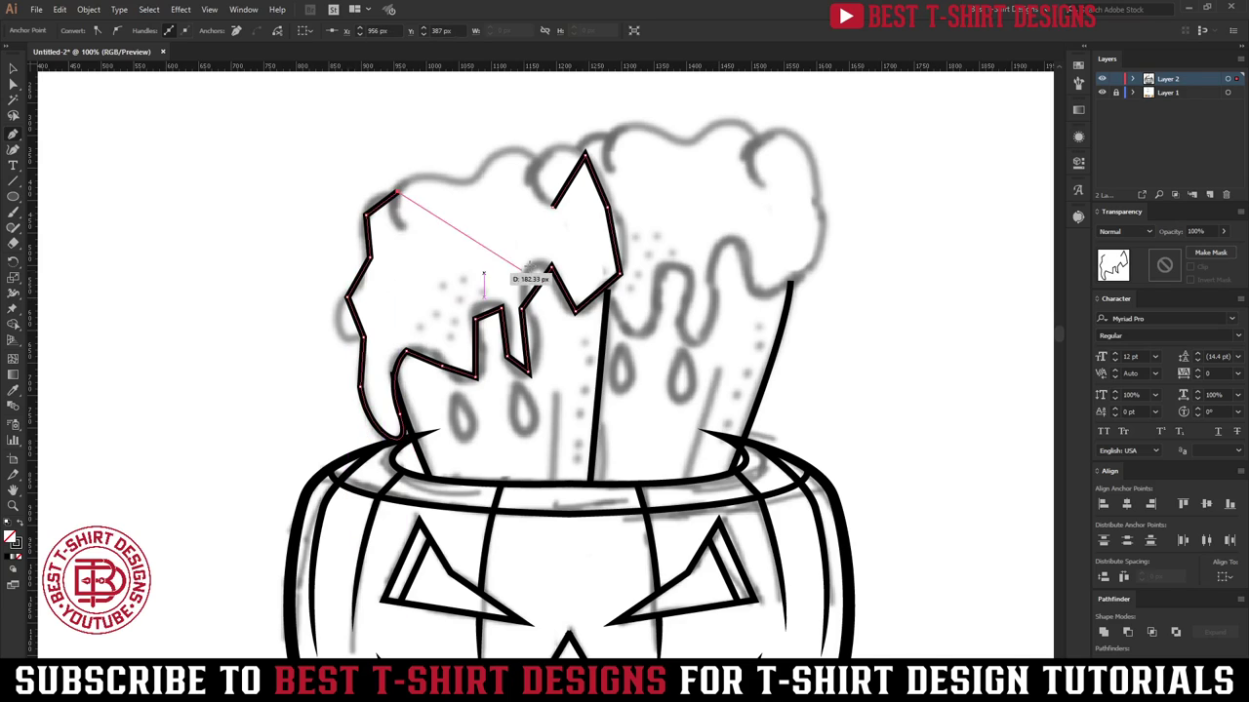
{"action": "key", "text": "Return"}
Step: Trace the foam's top edge as a separate path of straight segments from the left curl to X 1174, Y 341 px
{"action": "left_click", "coordinate": [403, 227]}
{"action": "left_click", "coordinate": [429, 175]}
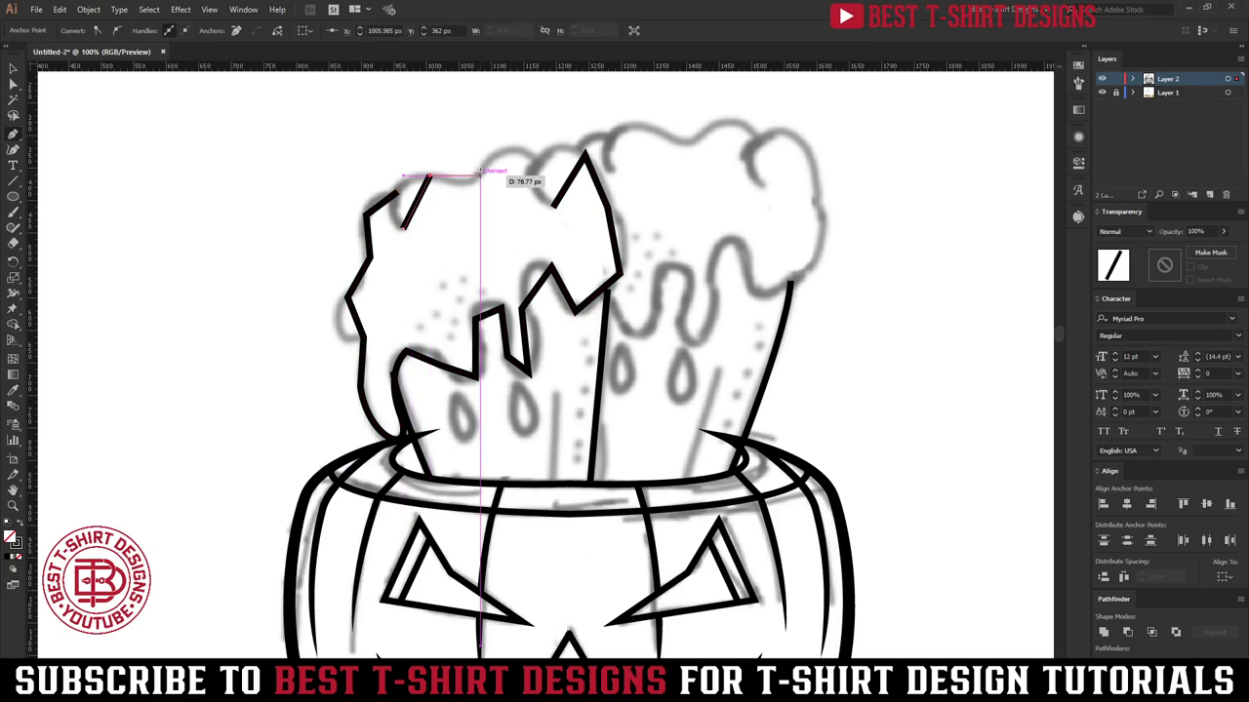
{"action": "left_click", "coordinate": [491, 162]}
{"action": "left_click", "coordinate": [540, 162]}
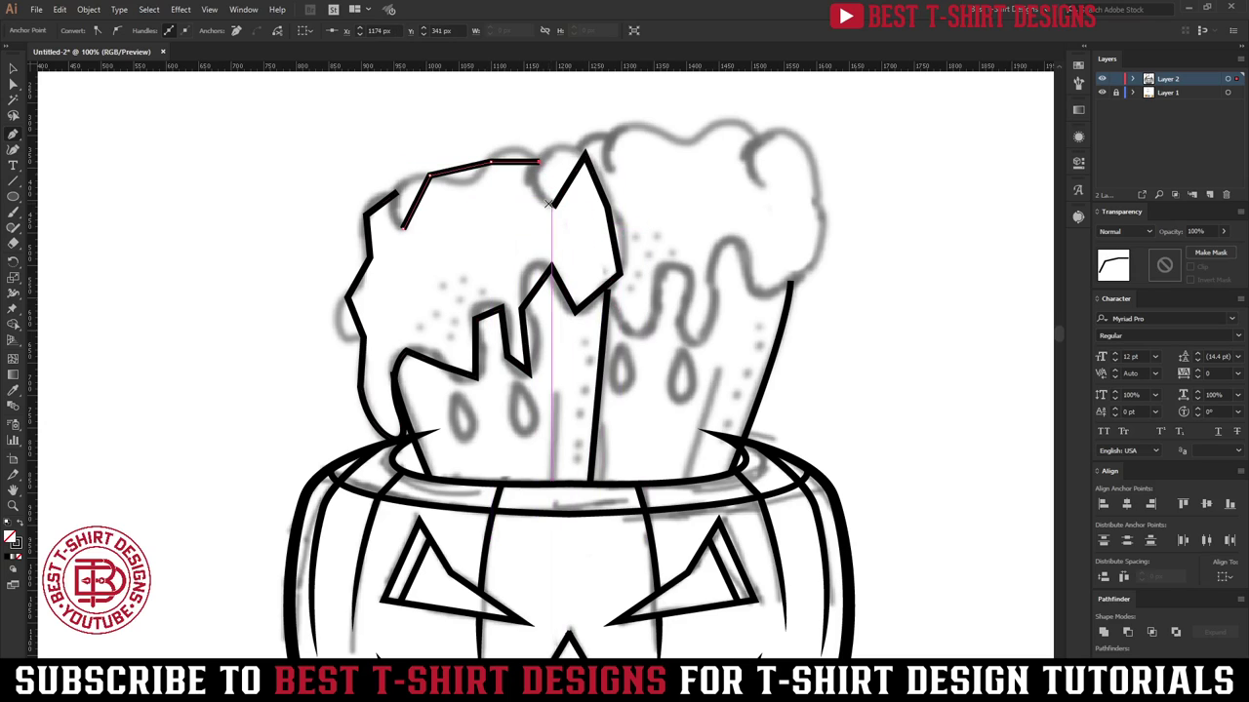
{"action": "key", "text": "v"}
{"action": "left_click", "coordinate": [445, 124]}
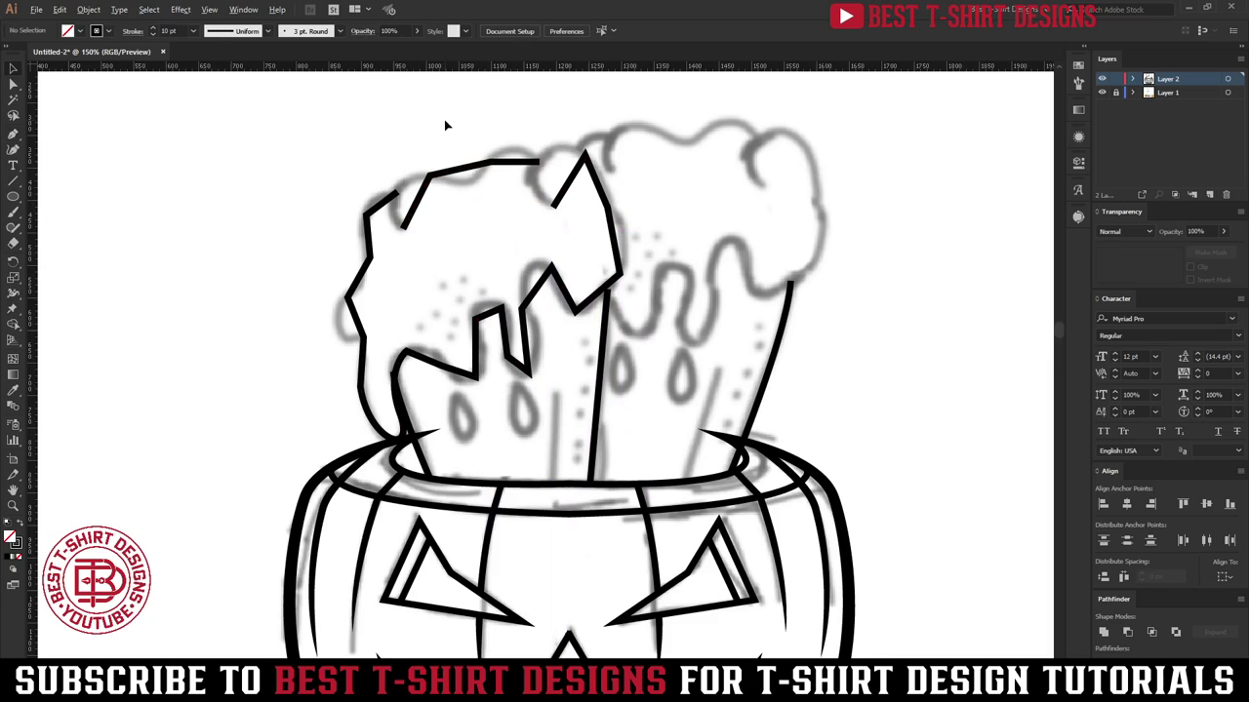
Step: Bend the straight segments of the foam's inner curl and right lobes into rounded curves matching the sketch with the Curvature tool
{"action": "scroll", "coordinate": [445, 125], "scroll_direction": "up", "scroll_amount": 1}
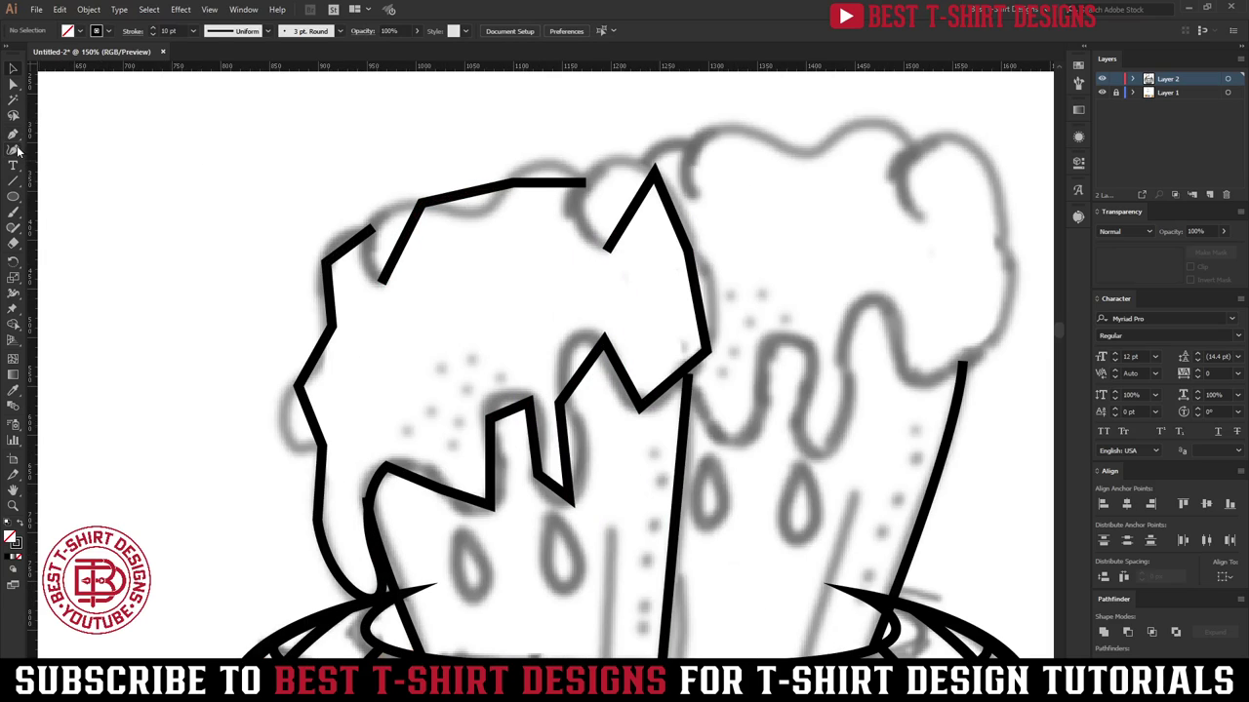
{"action": "left_click", "coordinate": [632, 209], "text": "ctrl"}
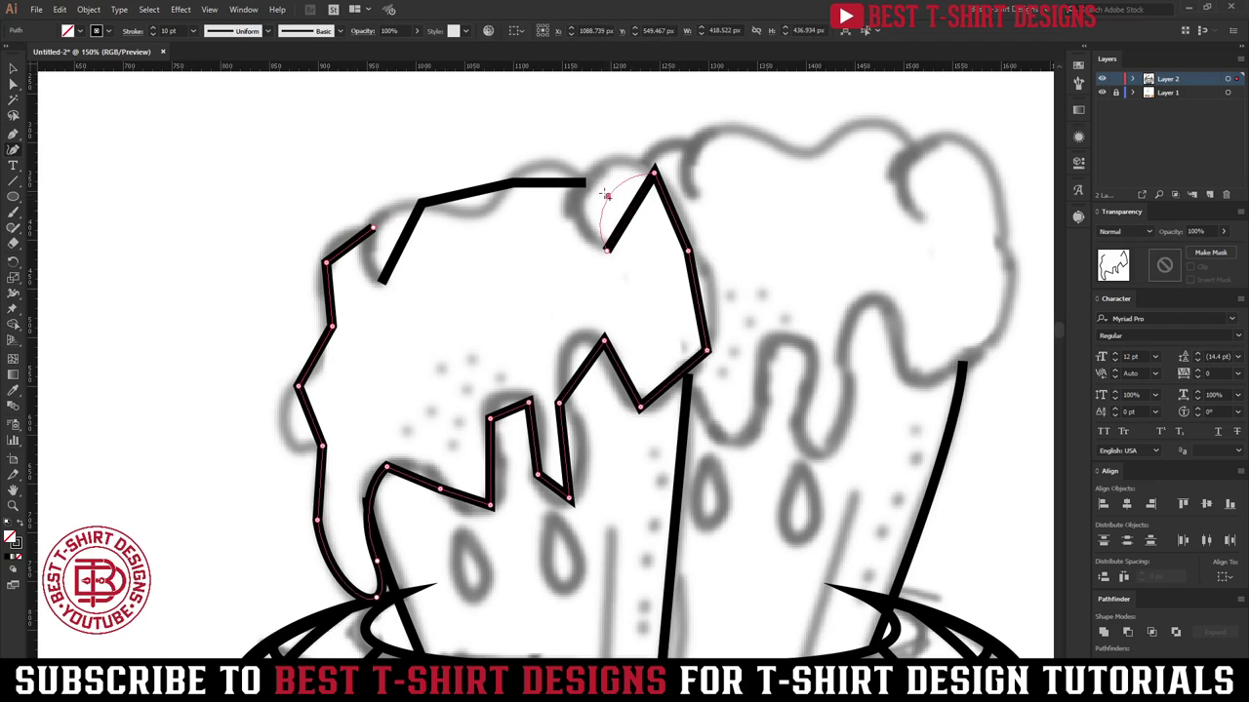
{"action": "left_click", "coordinate": [605, 196]}
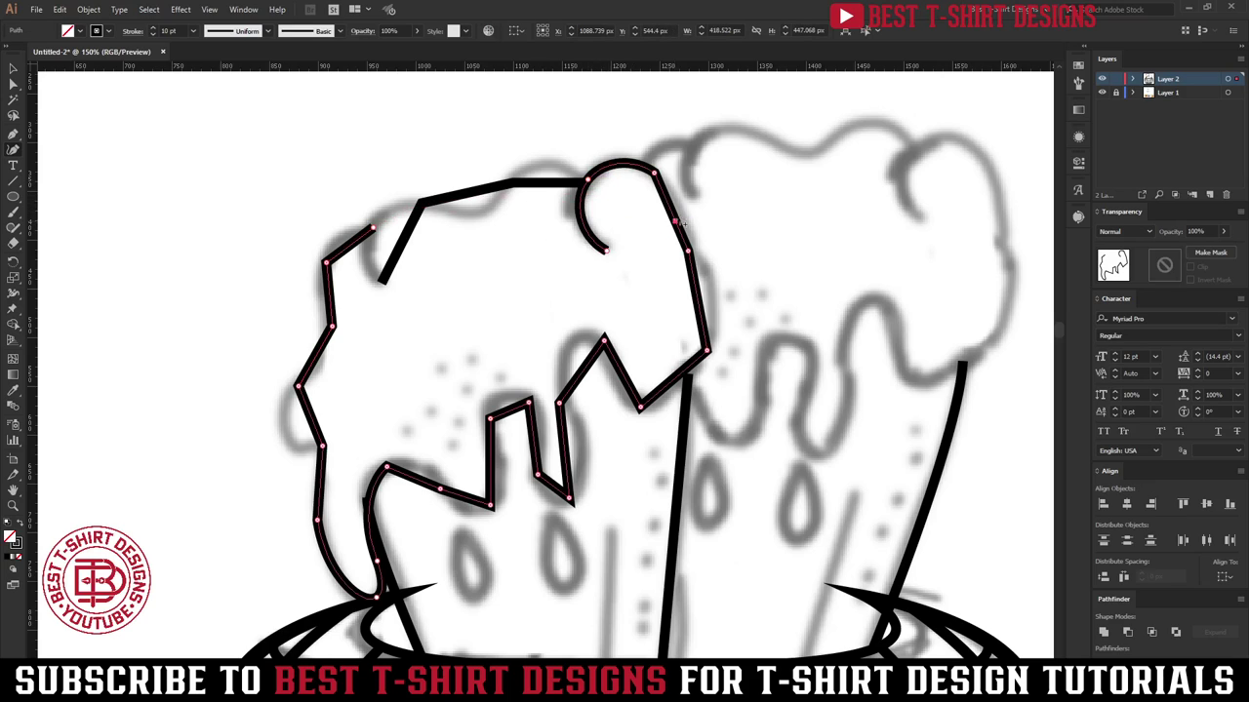
{"action": "left_click", "coordinate": [691, 214]}
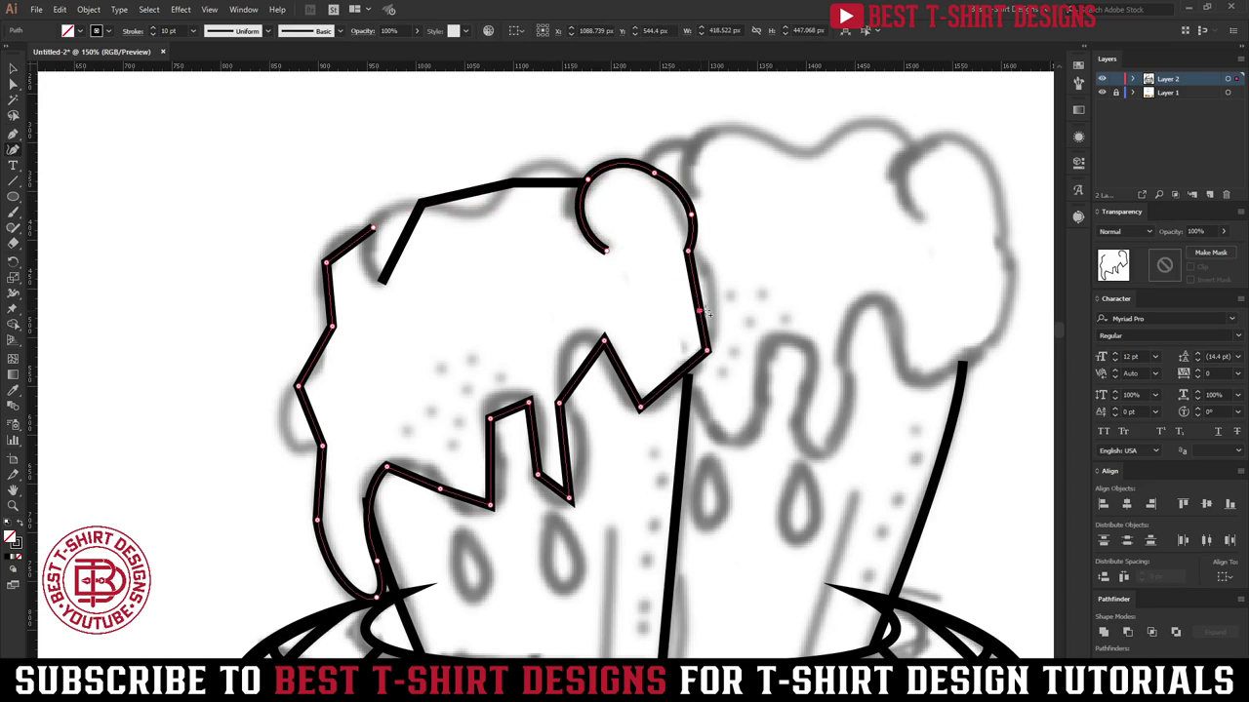
{"action": "left_click", "coordinate": [720, 308]}
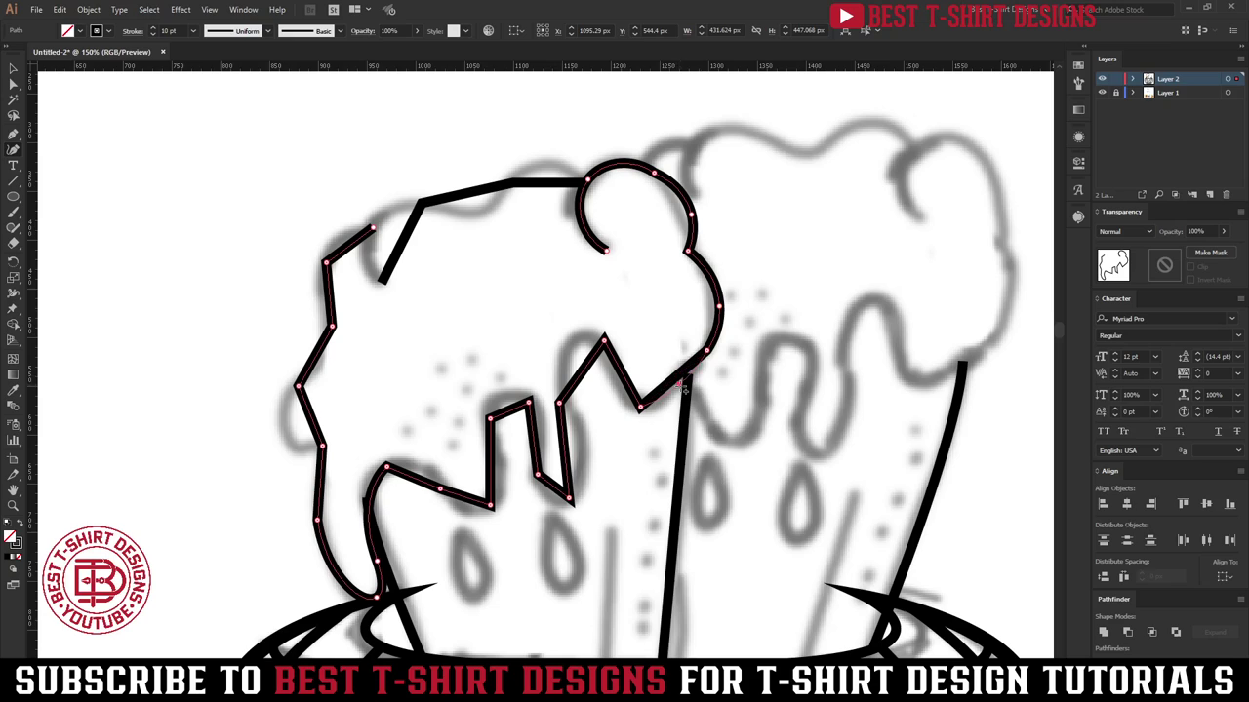
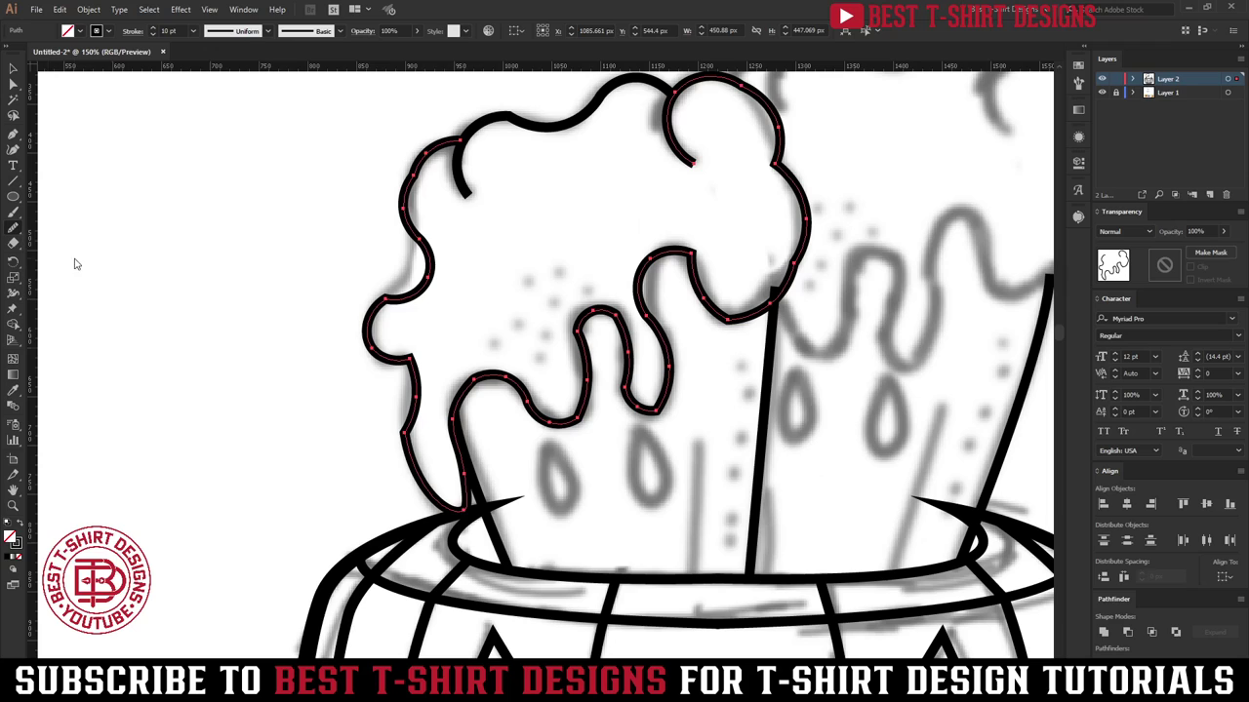
Step: Smooth the sharp corners around the foam outline's left bump and the narrow middle drip with the Smooth tool
{"action": "scroll", "coordinate": [380, 297], "scroll_direction": "up", "scroll_amount": 2}
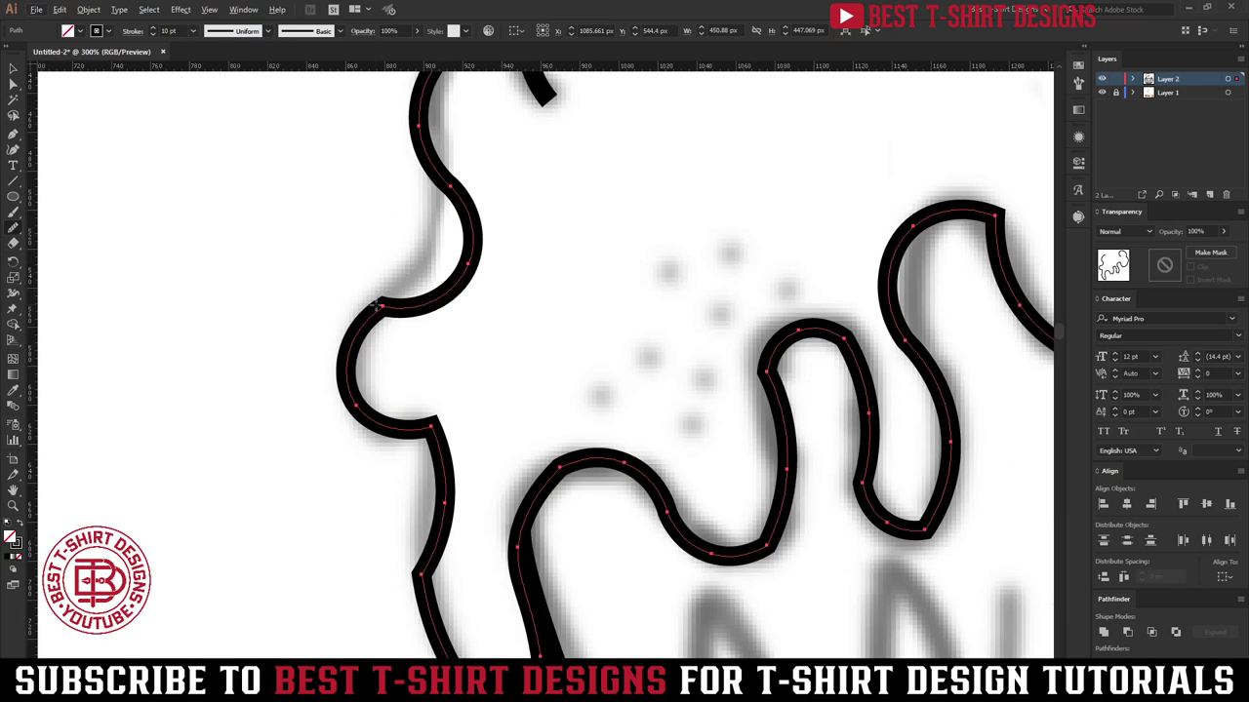
{"action": "mouse_move", "coordinate": [388, 303]}
{"action": "left_mouse_down"}
{"action": "mouse_move", "coordinate": [430, 297]}
{"action": "mouse_move", "coordinate": [353, 380]}
{"action": "left_mouse_up"}
{"action": "mouse_move", "coordinate": [429, 429]}
{"action": "left_mouse_down"}
{"action": "mouse_move", "coordinate": [431, 612]}
{"action": "mouse_move", "coordinate": [432, 586]}
{"action": "left_mouse_up"}
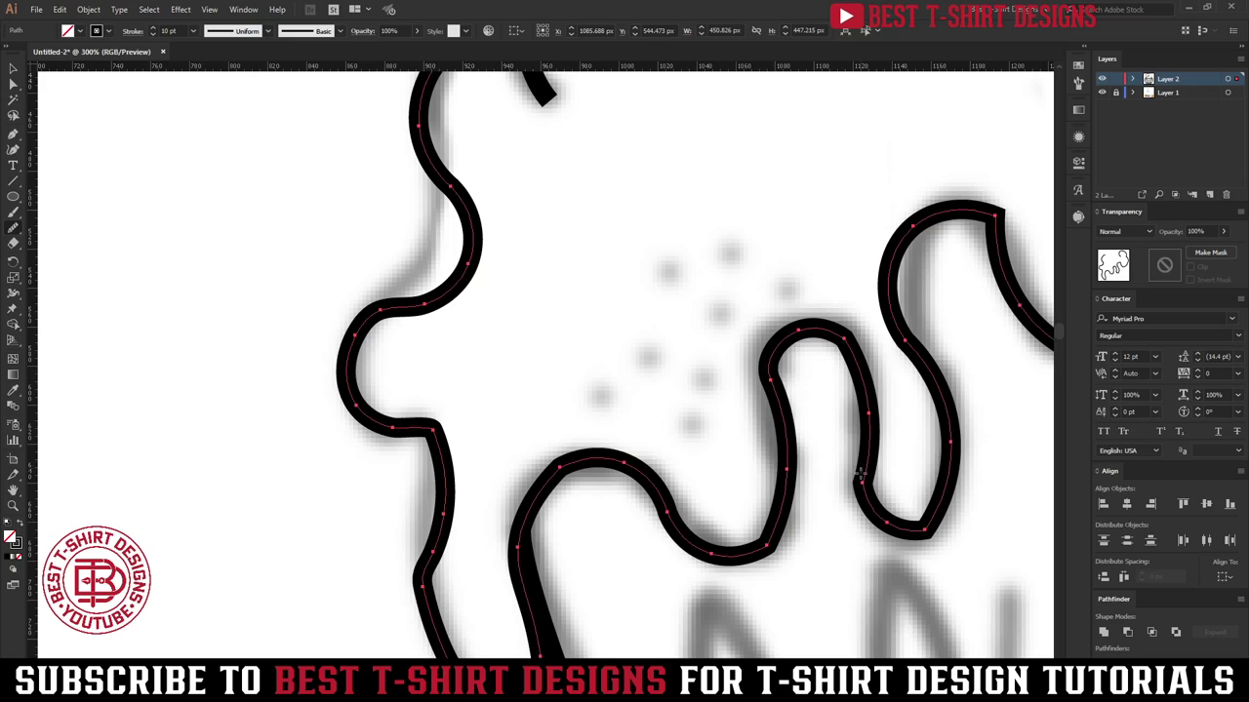
{"action": "left_click_drag", "start_coordinate": [855, 349], "coordinate": [773, 320]}
Step: Smooth the remaining corners of the drips along the foam's lower right edge and deselect the outline
{"action": "scroll", "coordinate": [548, 320], "scroll_direction": "up", "scroll_amount": 5}
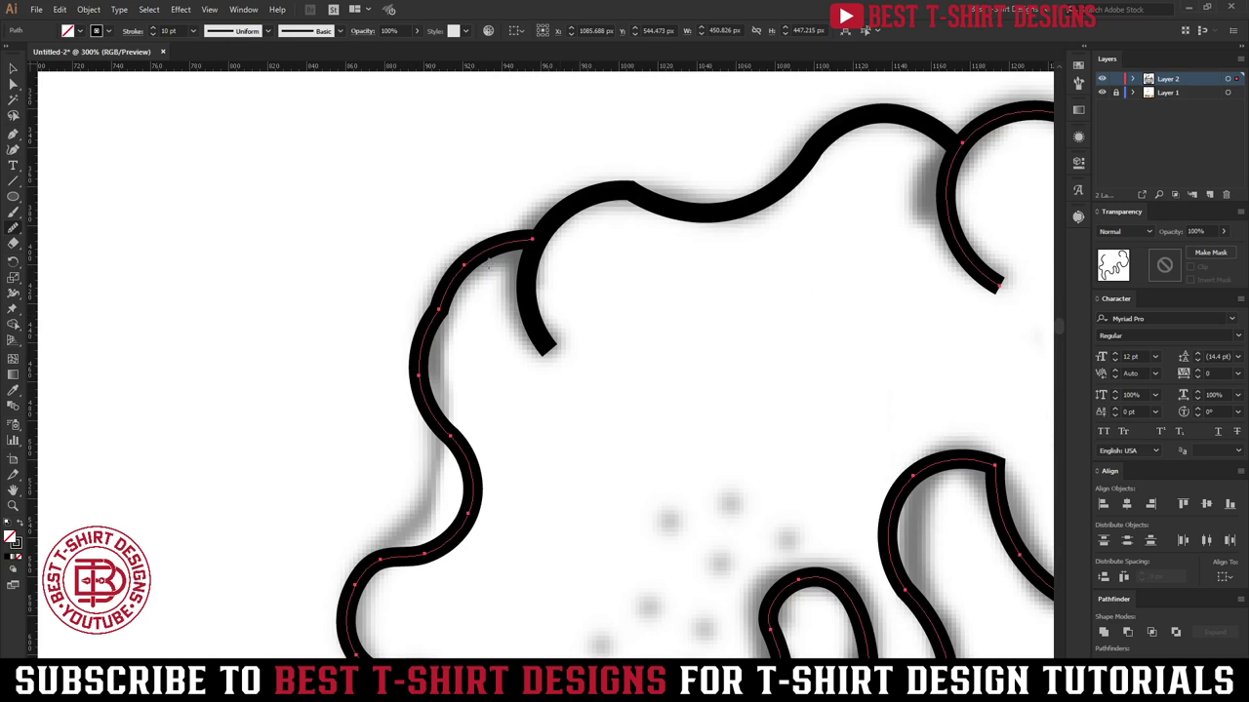
{"action": "left_click_drag", "start_coordinate": [776, 447], "coordinate": [399, 186]}
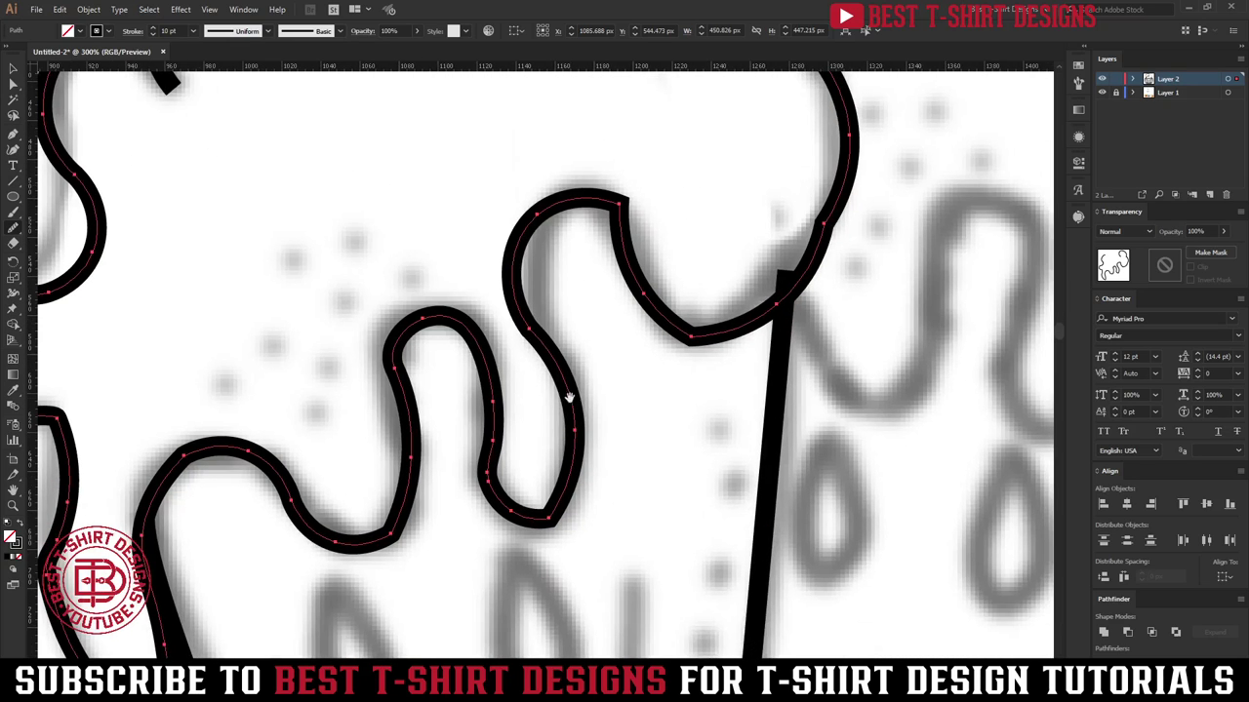
{"action": "mouse_move", "coordinate": [584, 487]}
{"action": "left_mouse_down"}
{"action": "mouse_move", "coordinate": [546, 514]}
{"action": "mouse_move", "coordinate": [613, 510]}
{"action": "left_mouse_up"}
{"action": "left_click_drag", "start_coordinate": [604, 503], "coordinate": [631, 511]}
{"action": "mouse_move", "coordinate": [621, 200]}
{"action": "left_mouse_down"}
{"action": "mouse_move", "coordinate": [627, 241]}
{"action": "mouse_move", "coordinate": [583, 272]}
{"action": "left_mouse_up"}
{"action": "scroll", "coordinate": [635, 372], "scroll_direction": "down", "scroll_amount": 2}
{"action": "mouse_move", "coordinate": [666, 358]}
{"action": "left_mouse_down"}
{"action": "mouse_move", "coordinate": [615, 337]}
{"action": "mouse_move", "coordinate": [754, 308]}
{"action": "left_mouse_up"}
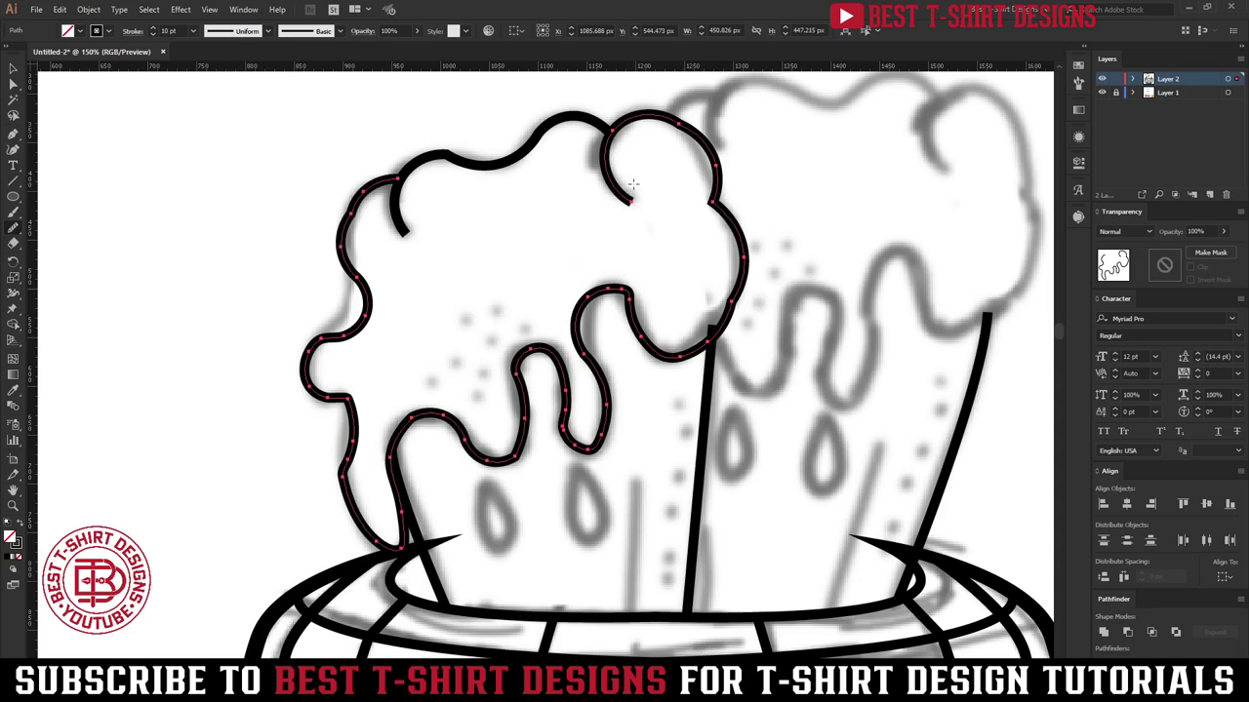
{"action": "scroll", "coordinate": [506, 255], "scroll_direction": "down", "scroll_amount": 1}
{"action": "key", "text": "v"}
{"action": "left_click", "coordinate": [527, 264]}
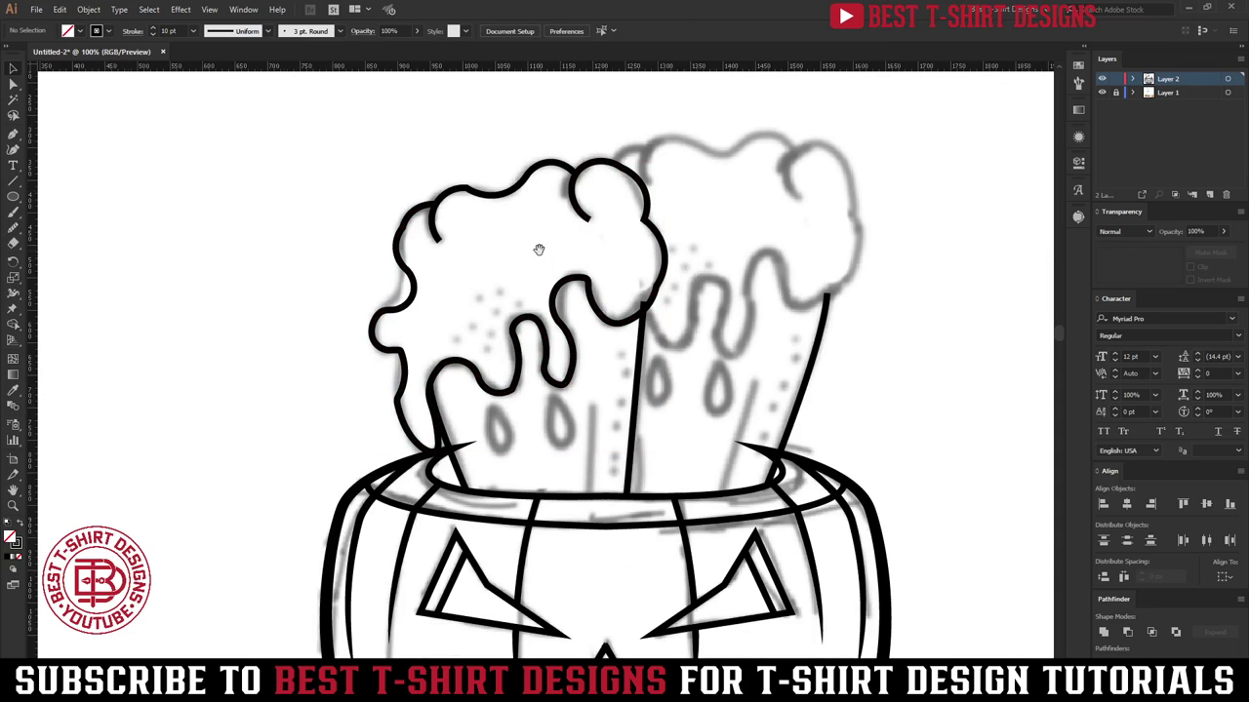
Step: Smooth the corner after the first bump on the foam's separate top-edge path and deselect it
{"action": "left_click_drag", "start_coordinate": [539, 249], "coordinate": [507, 244]}
{"action": "scroll", "coordinate": [509, 235], "scroll_direction": "up", "scroll_amount": 1}
{"action": "scroll", "coordinate": [475, 177], "scroll_direction": "up", "scroll_amount": 2}
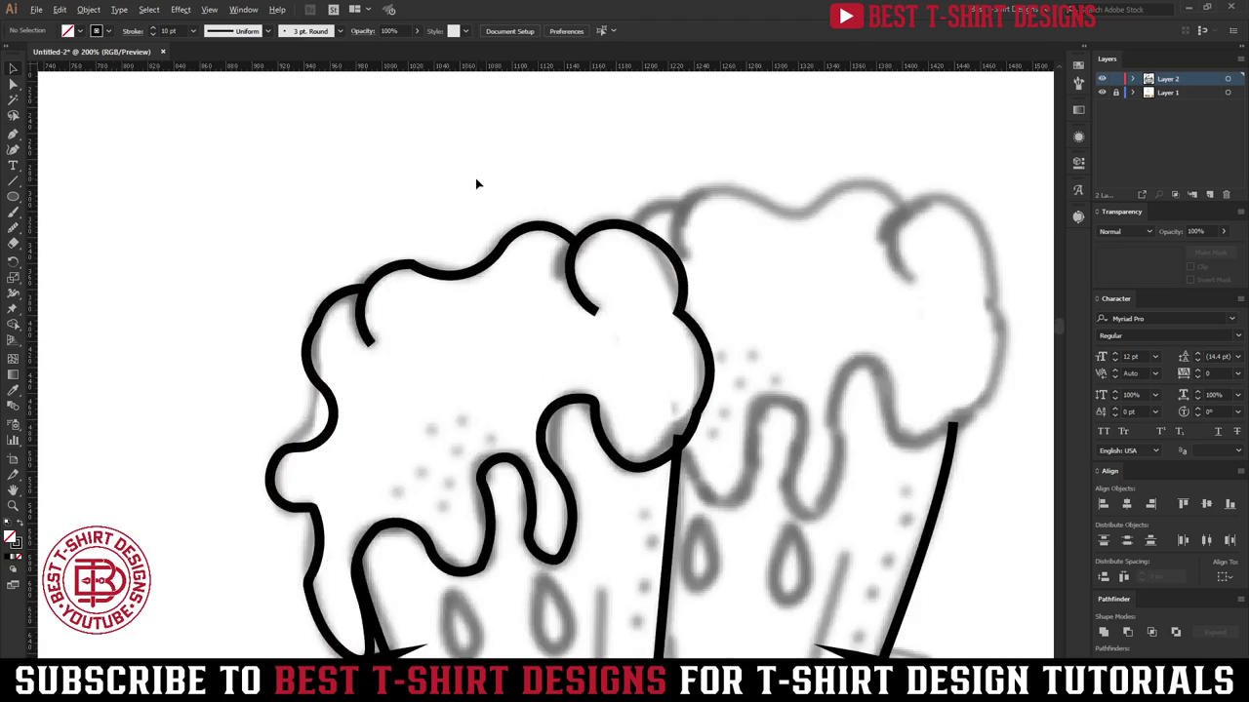
{"action": "left_click_drag", "start_coordinate": [412, 257], "coordinate": [486, 406]}
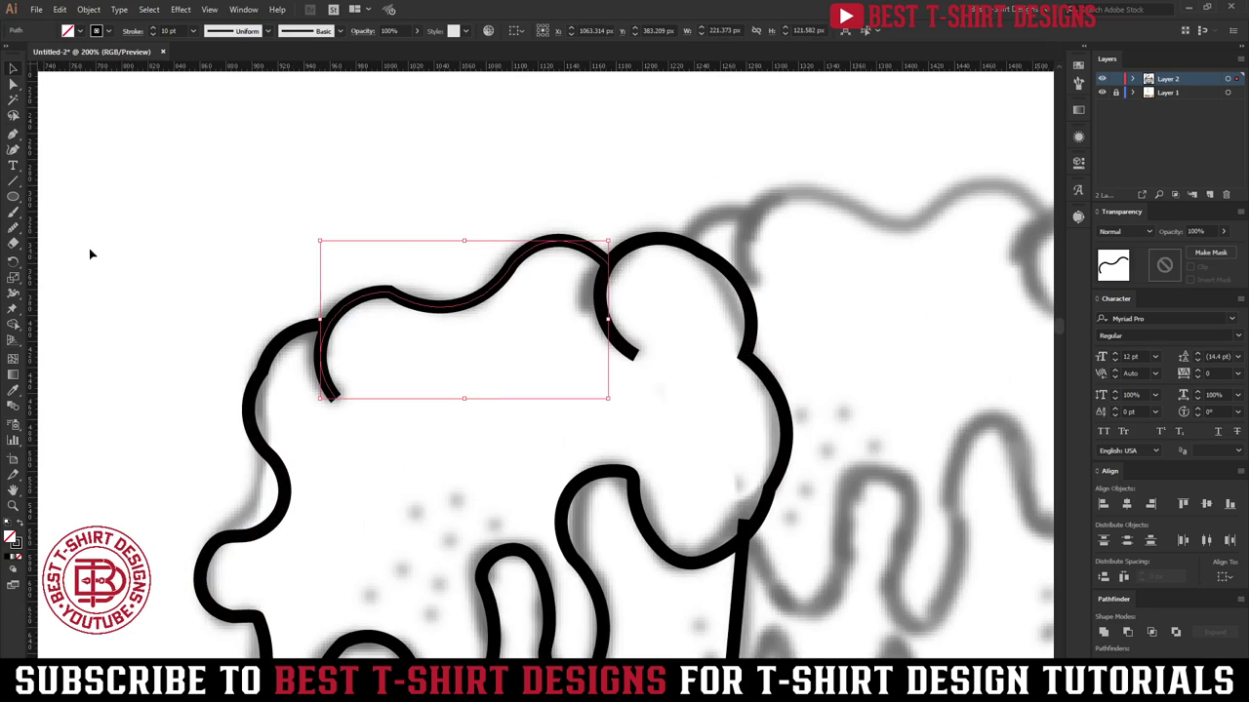
{"action": "left_click", "coordinate": [15, 227]}
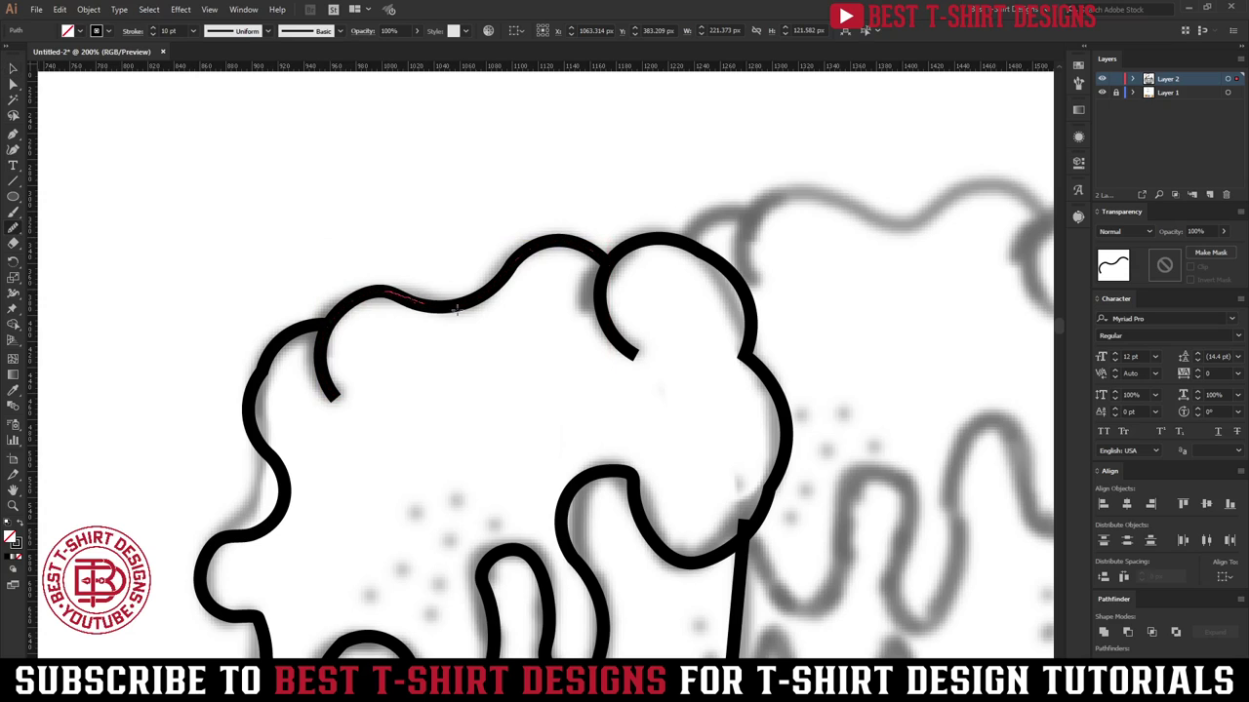
{"action": "key", "text": "v"}
{"action": "left_click", "coordinate": [560, 330]}
{"action": "scroll", "coordinate": [561, 333], "scroll_direction": "down", "scroll_amount": 2}
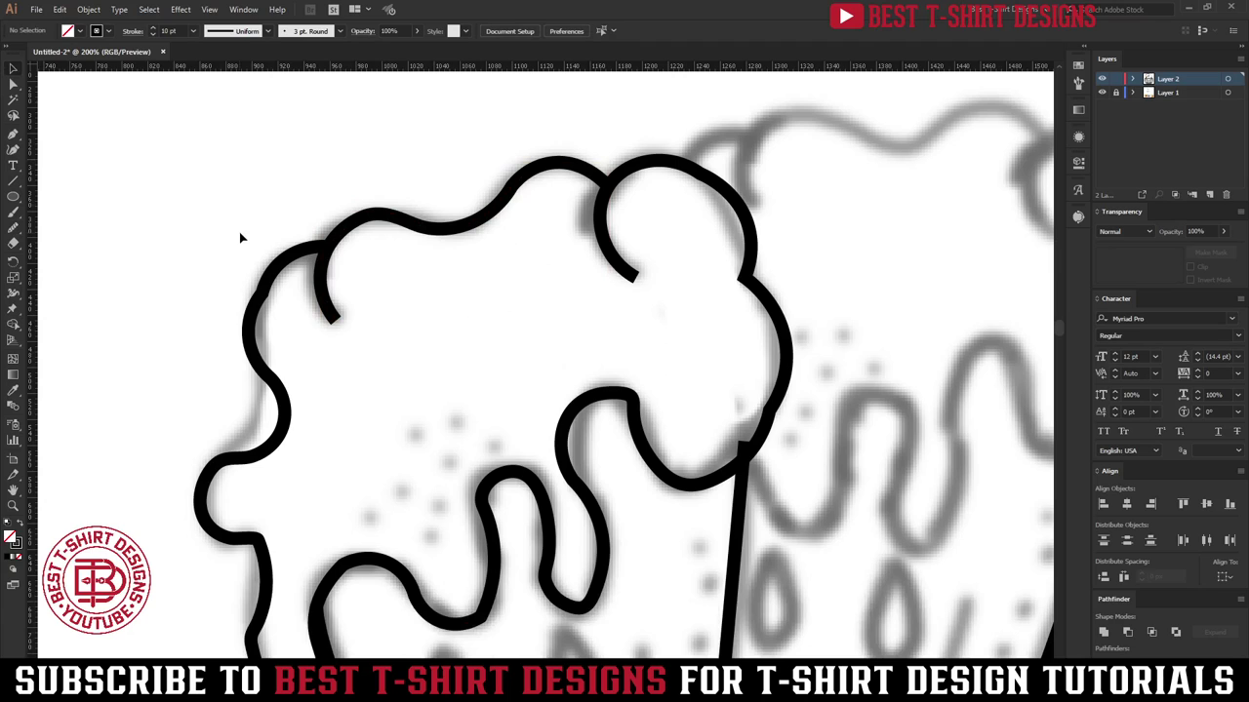
Step: Taper the free ends of the left foam's two inner curls to points and slightly thicken the right curl with the Width tool
{"action": "scroll", "coordinate": [356, 220], "scroll_direction": "up", "scroll_amount": 2}
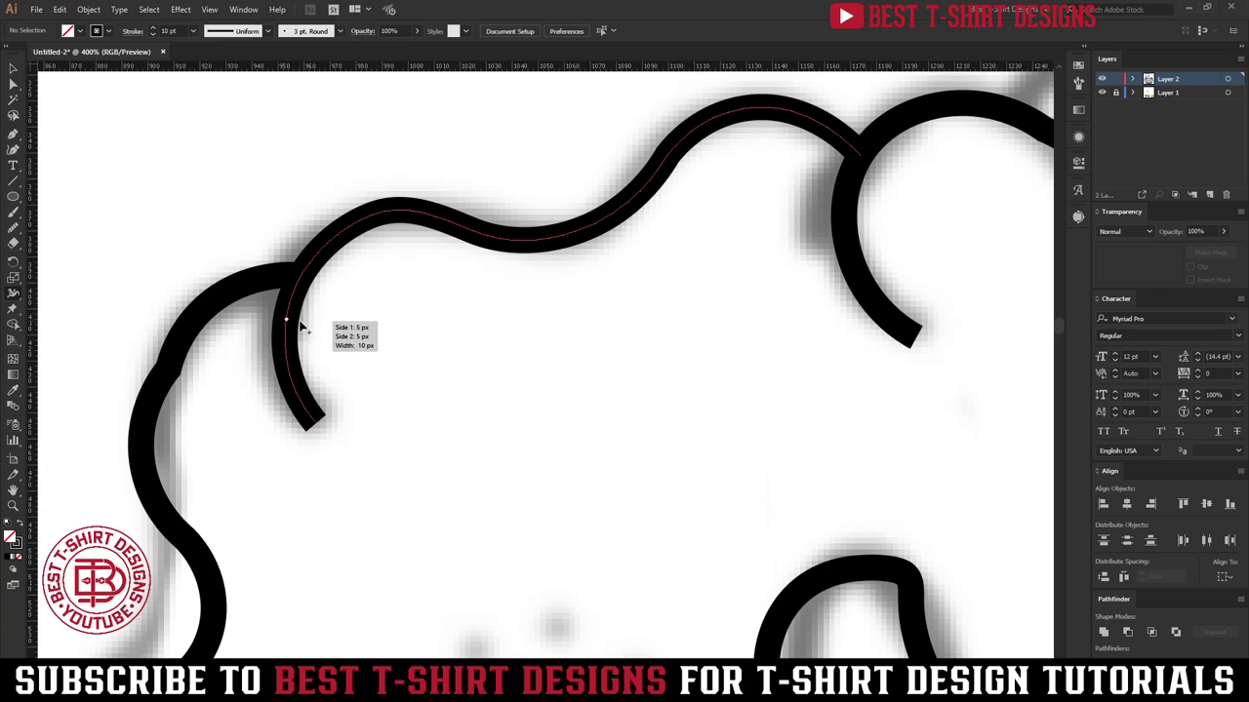
{"action": "left_click_drag", "start_coordinate": [311, 413], "coordinate": [324, 432]}
{"action": "left_click_drag", "start_coordinate": [769, 334], "coordinate": [589, 336]}
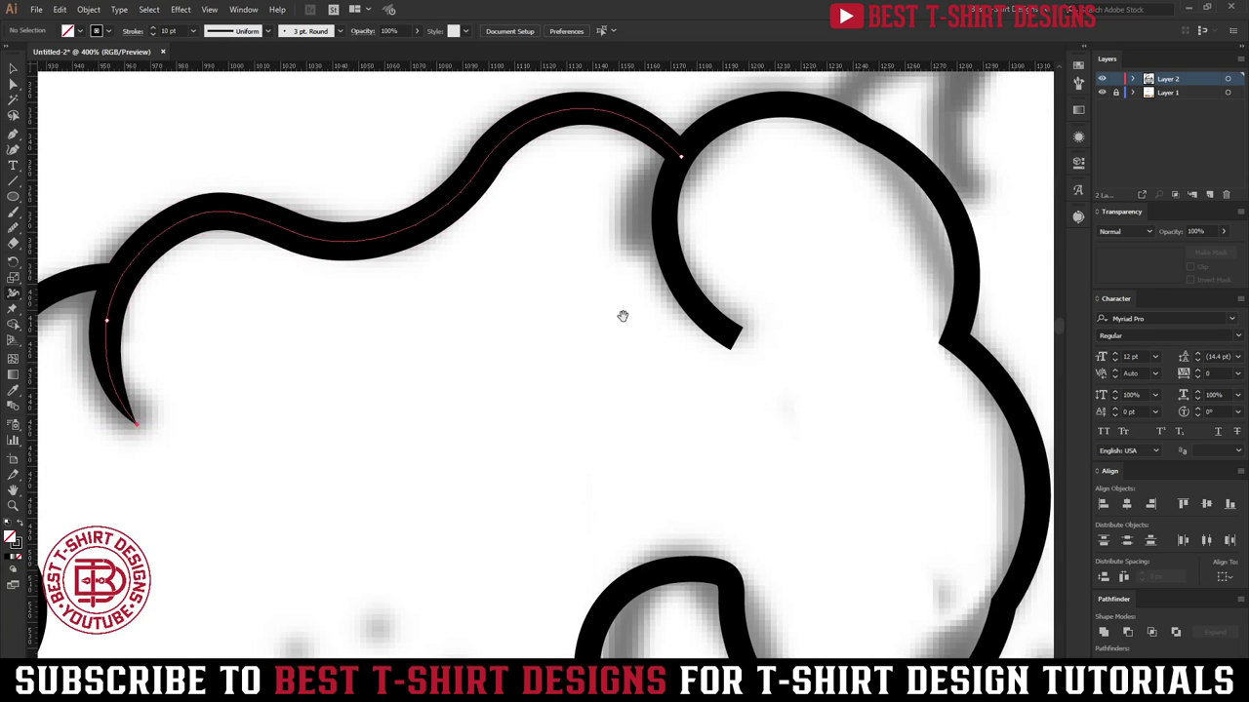
{"action": "left_click_drag", "start_coordinate": [672, 236], "coordinate": [680, 235]}
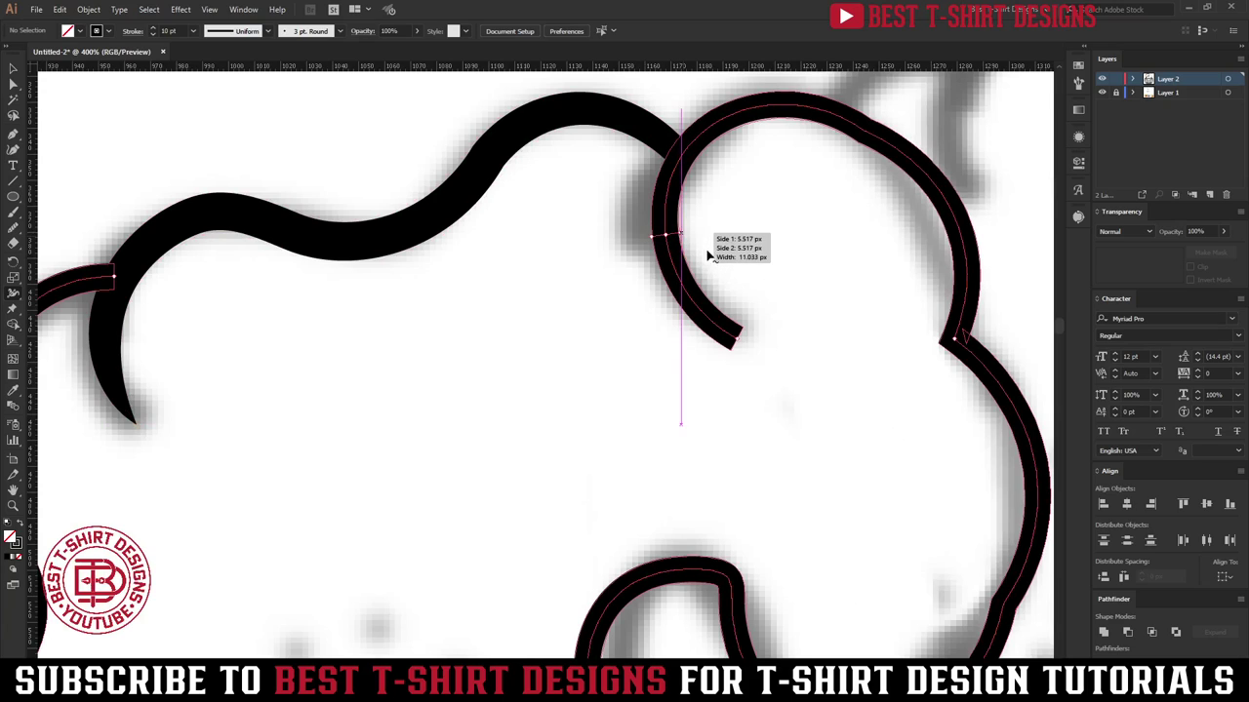
{"action": "left_click_drag", "start_coordinate": [735, 349], "coordinate": [738, 338]}
{"action": "scroll", "coordinate": [588, 287], "scroll_direction": "down", "scroll_amount": 2}
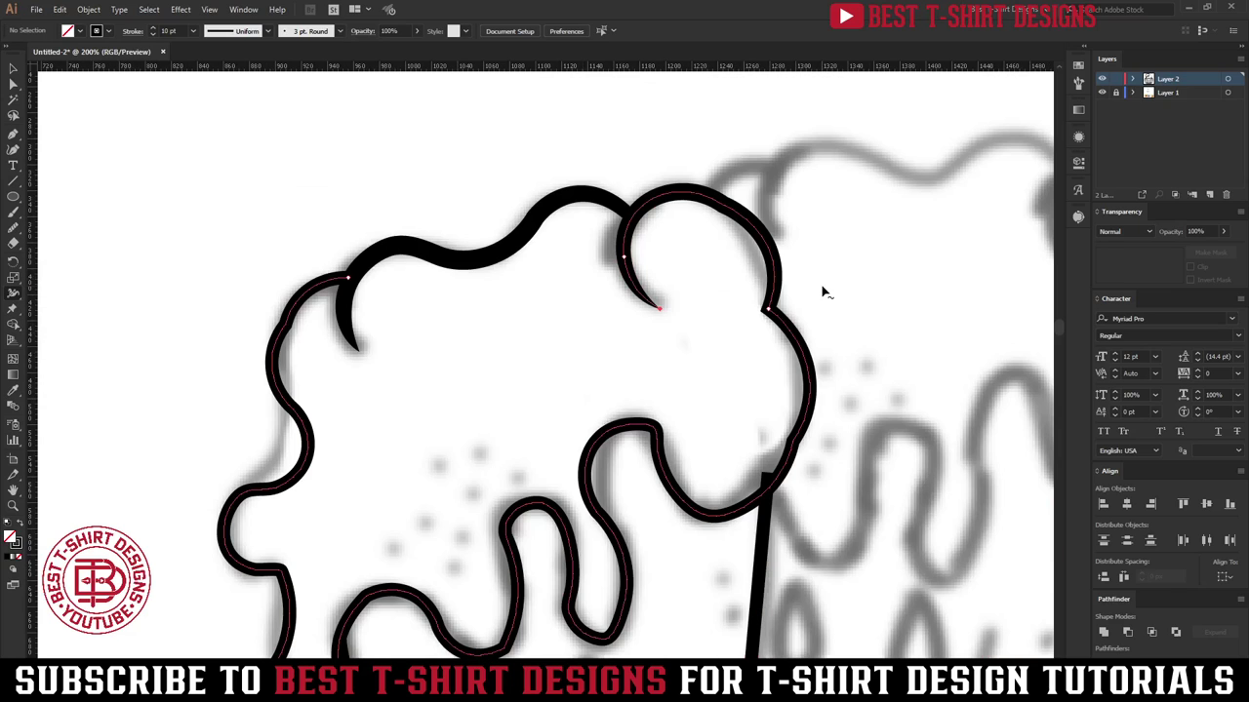
Step: Thicken the left foam's outline along its right lobes, lower drips and left side with the Width tool, and deselect it
{"action": "left_click_drag", "start_coordinate": [751, 224], "coordinate": [760, 213]}
{"action": "left_click_drag", "start_coordinate": [813, 411], "coordinate": [819, 412]}
{"action": "scroll", "coordinate": [648, 470], "scroll_direction": "down", "scroll_amount": 3}
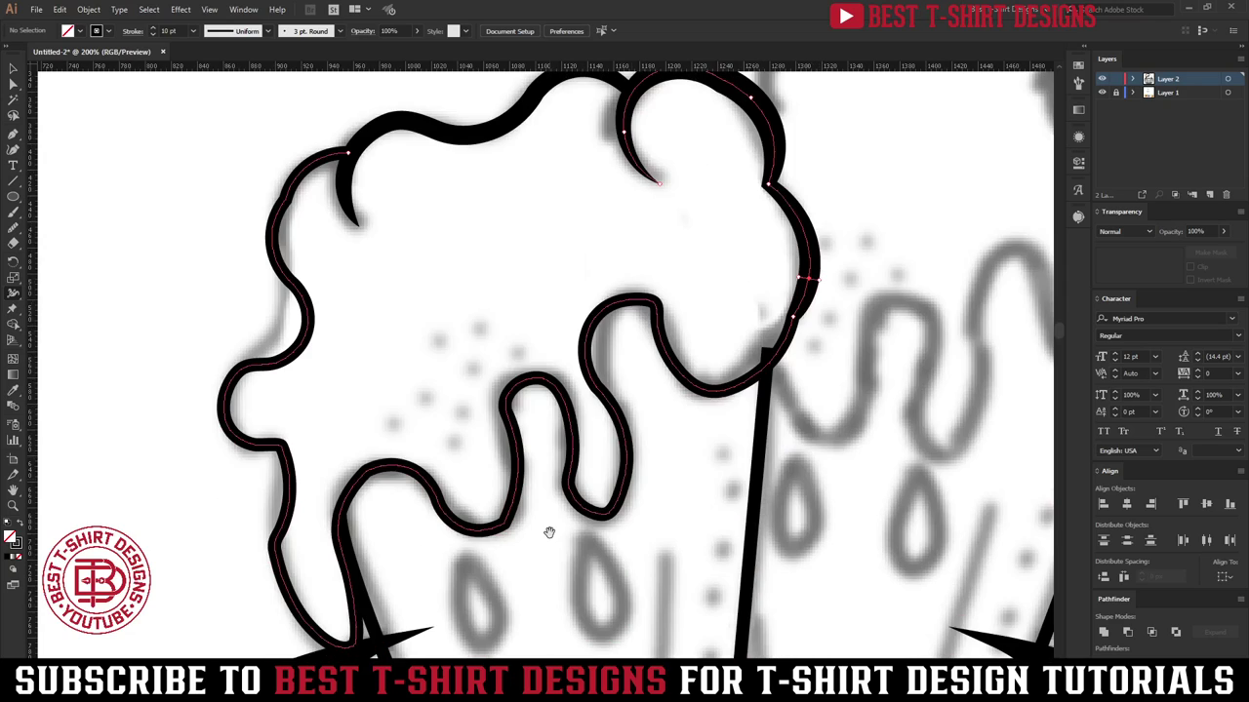
{"action": "left_click_drag", "start_coordinate": [549, 533], "coordinate": [604, 475]}
{"action": "left_click_drag", "start_coordinate": [525, 473], "coordinate": [523, 485]}
{"action": "left_click_drag", "start_coordinate": [641, 370], "coordinate": [643, 363]}
{"action": "left_click_drag", "start_coordinate": [344, 298], "coordinate": [354, 311]}
{"action": "key", "text": "ctrl+minus"}
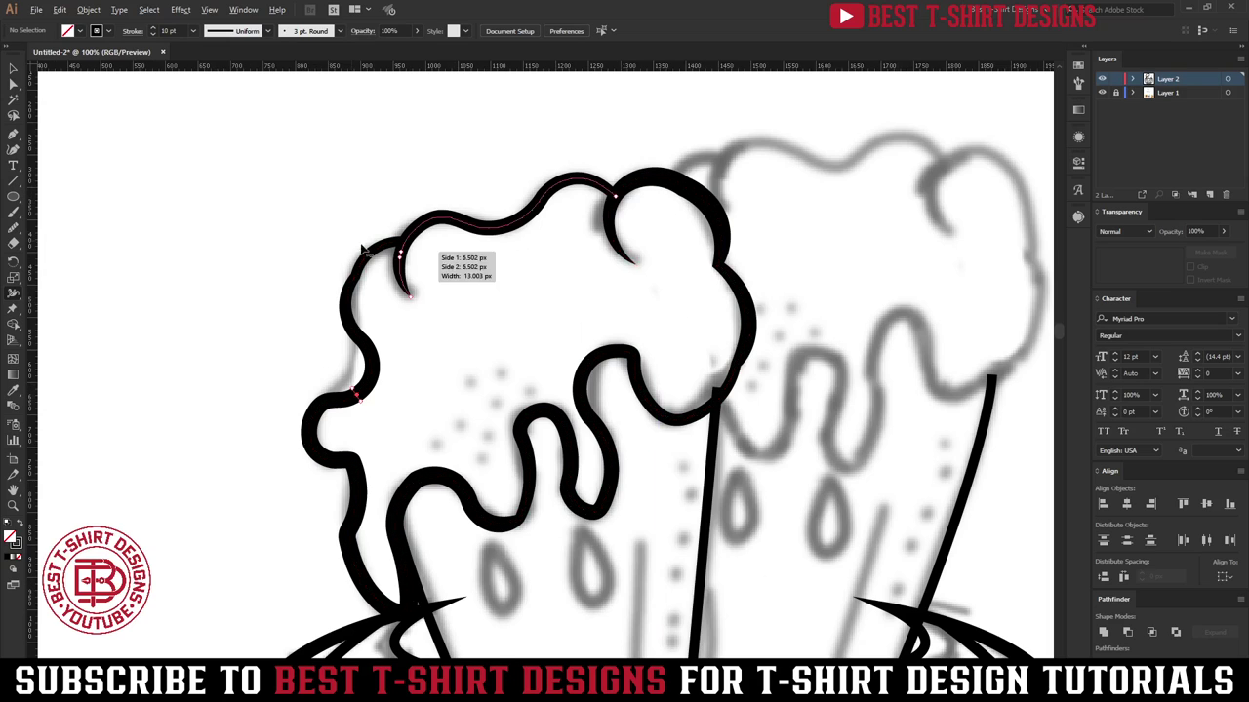
{"action": "key", "text": "ctrl+minus"}
{"action": "key", "text": "v"}
{"action": "left_click", "coordinate": [713, 240]}
Step: Move the top anchor of the left glass's right edge down so it ends inside the foam outline, and deselect it
{"action": "left_click_drag", "start_coordinate": [691, 303], "coordinate": [595, 288]}
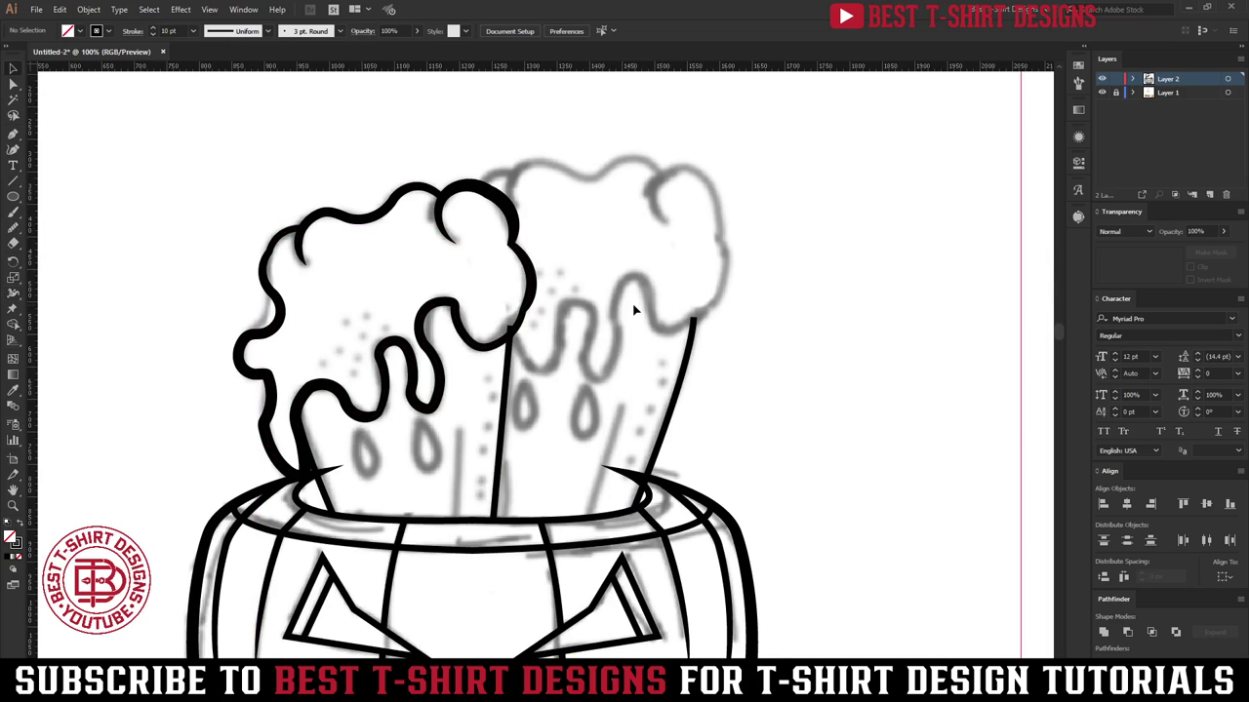
{"action": "key", "text": "a"}
{"action": "left_click", "coordinate": [509, 332]}
{"action": "scroll", "coordinate": [509, 332], "scroll_direction": "up", "scroll_amount": 2}
{"action": "left_click", "coordinate": [510, 332]}
{"action": "left_click_drag", "start_coordinate": [509, 332], "coordinate": [509, 344]}
{"action": "left_click", "coordinate": [571, 361]}
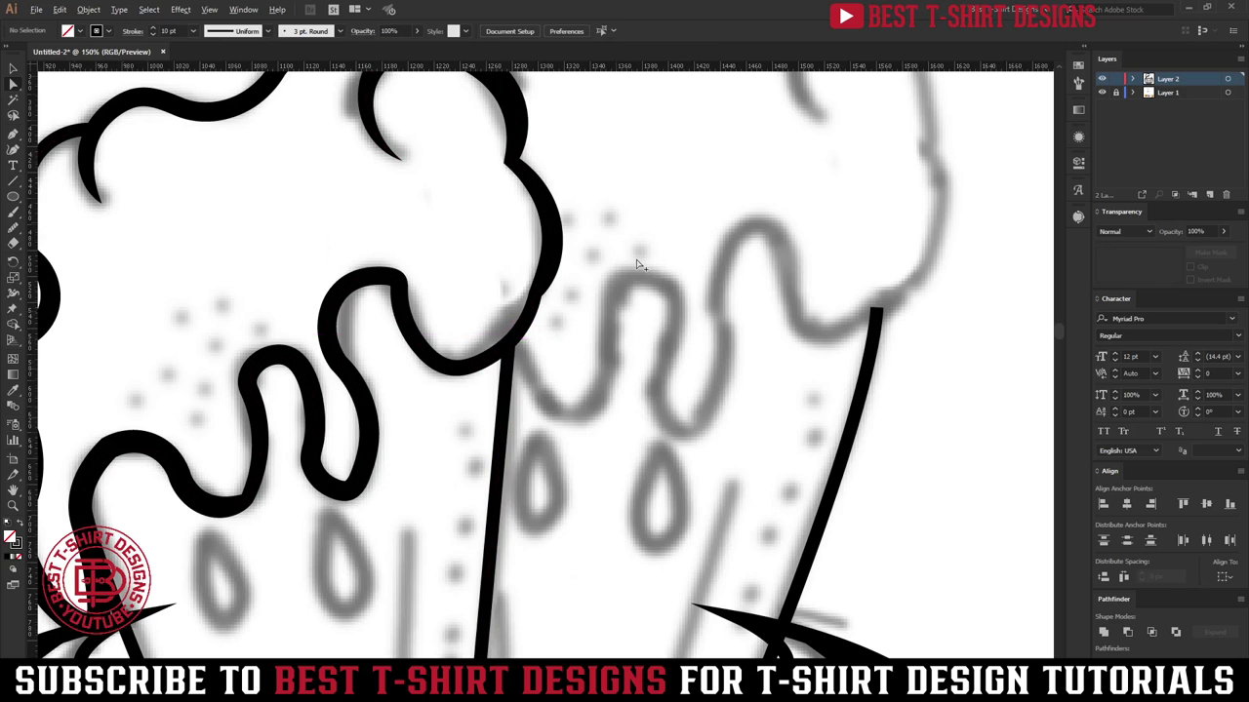
{"action": "scroll", "coordinate": [638, 265], "scroll_direction": "down", "scroll_amount": 2}
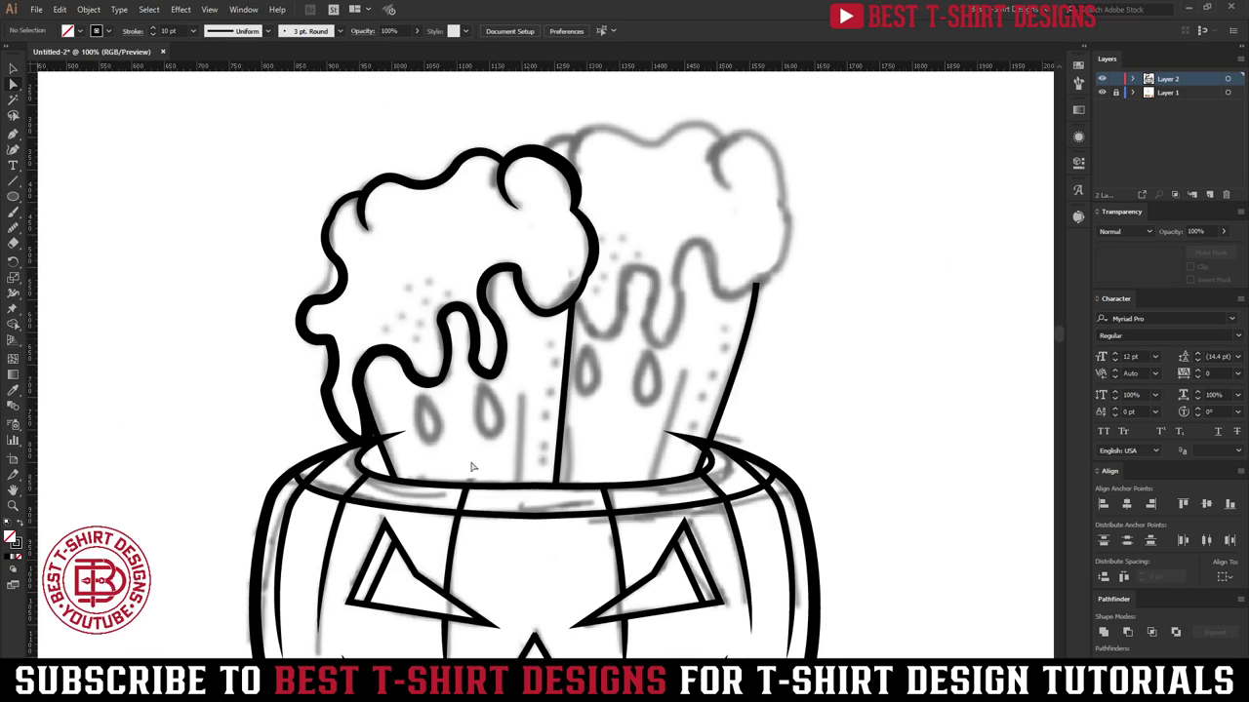
Step: Reposition the top anchor of the left glass's left edge so the line ends under the foam outline, and deselect it
{"action": "left_click", "coordinate": [390, 466]}
{"action": "scroll", "coordinate": [340, 427], "scroll_direction": "up", "scroll_amount": 2}
{"action": "left_click_drag", "start_coordinate": [384, 375], "coordinate": [396, 379]}
{"action": "left_click_drag", "start_coordinate": [388, 337], "coordinate": [392, 316]}
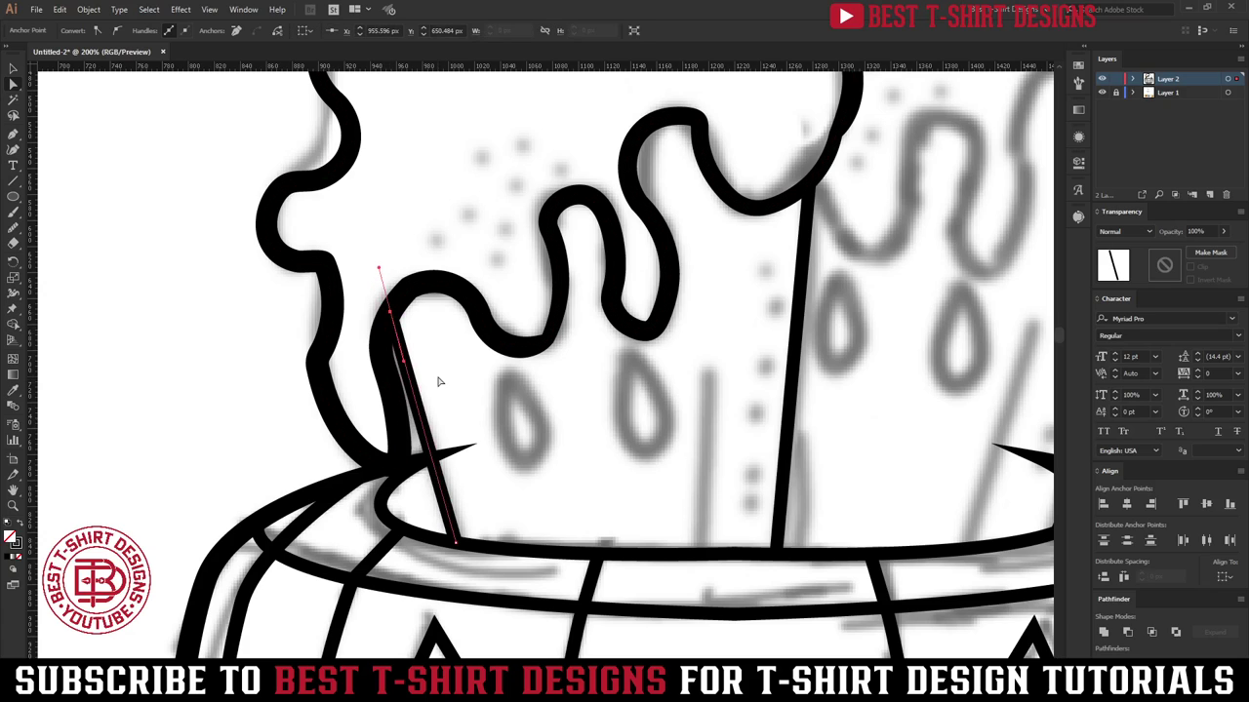
{"action": "left_click", "coordinate": [441, 379]}
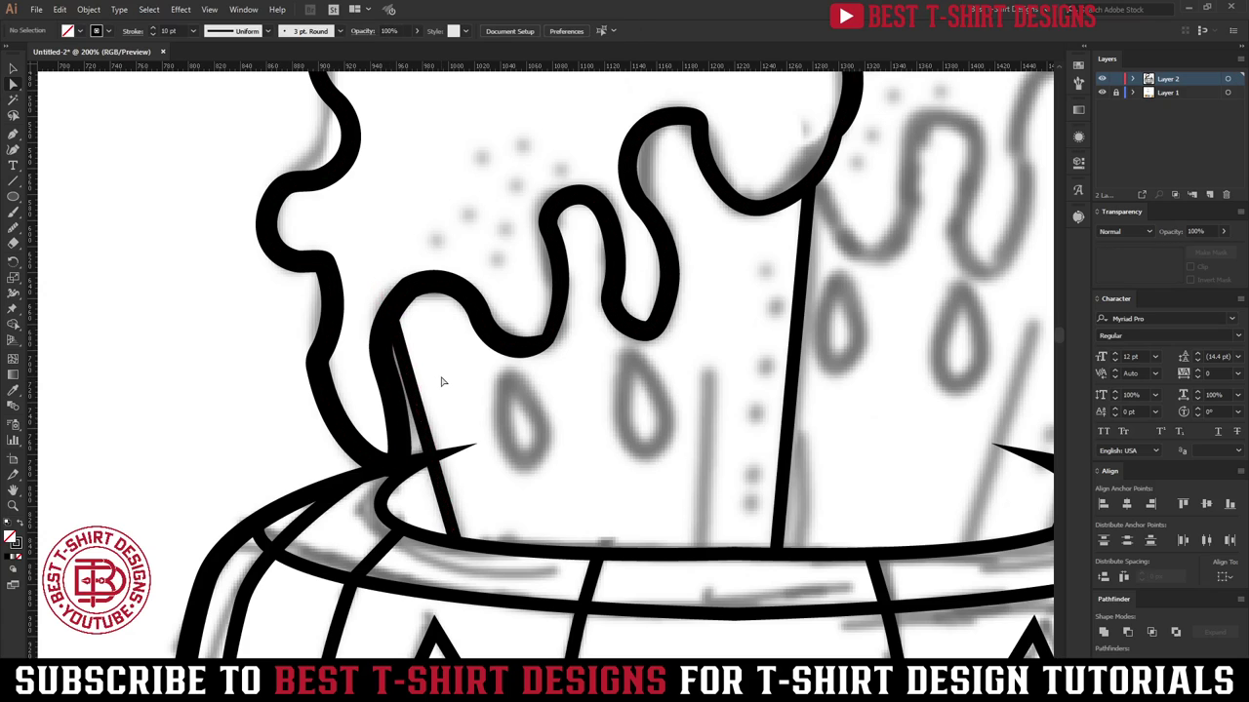
Step: Narrow the stroke of the left foam's long far-left drip where it runs beside the glass edge, and deselect the outline
{"action": "left_click", "coordinate": [400, 414]}
{"action": "key", "text": "shift+w"}
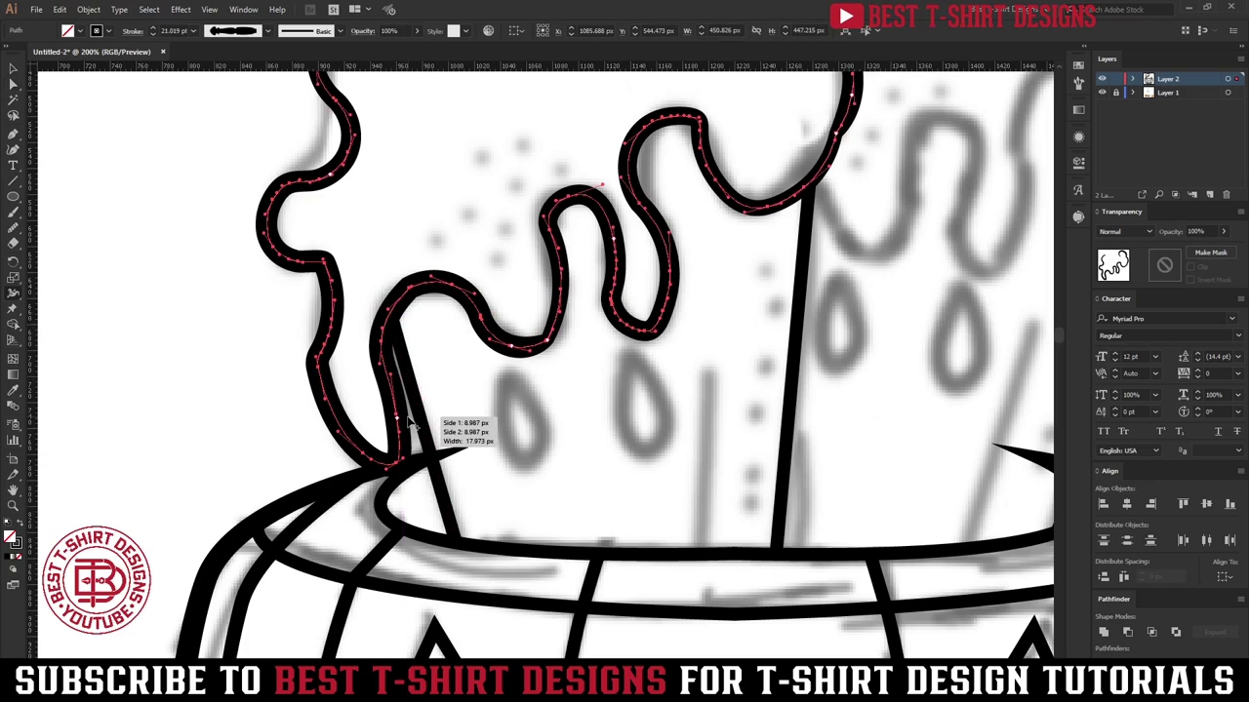
{"action": "left_click_drag", "start_coordinate": [406, 421], "coordinate": [403, 420]}
{"action": "key", "text": "v"}
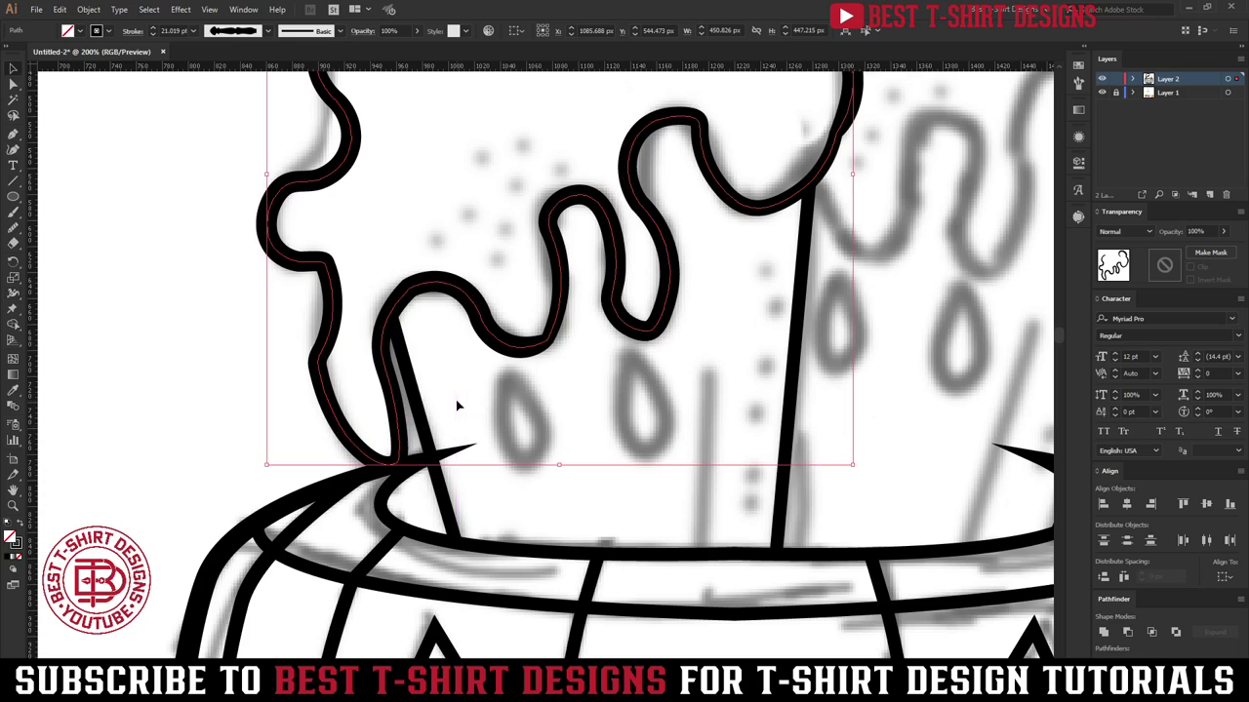
{"action": "left_click", "coordinate": [457, 401]}
{"action": "scroll", "coordinate": [300, 362], "scroll_direction": "down", "scroll_amount": 3}
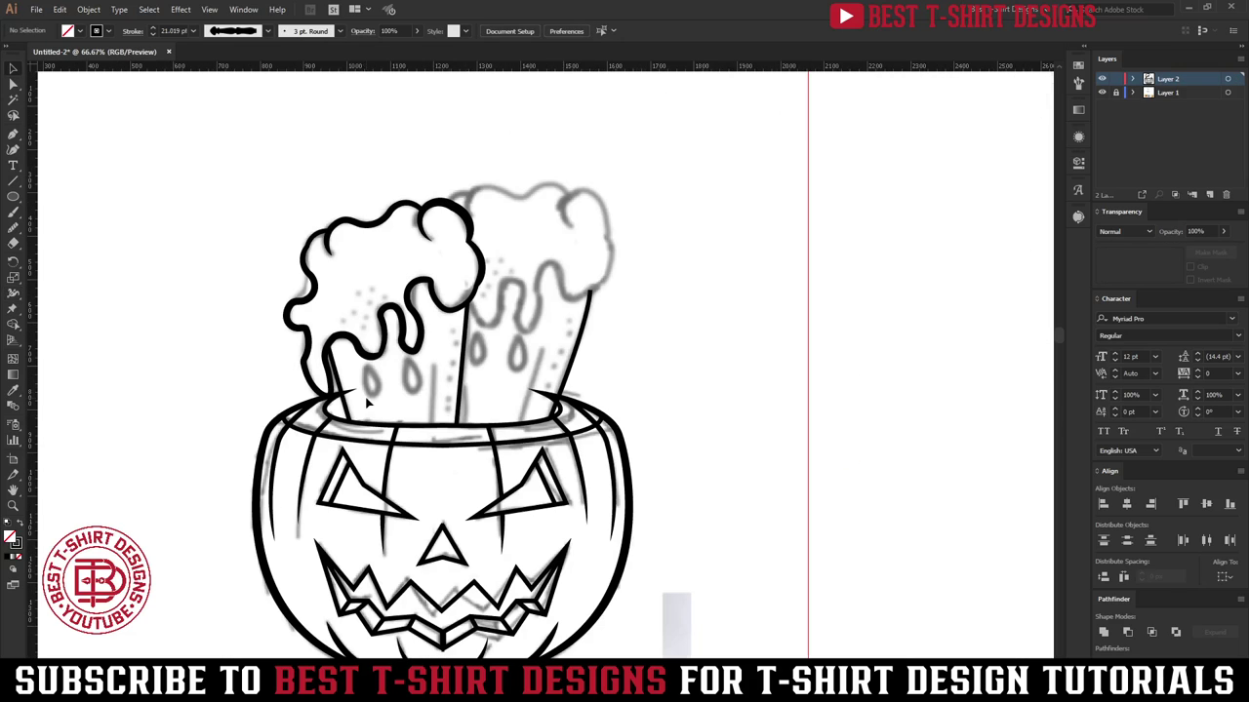
{"action": "scroll", "coordinate": [568, 288], "scroll_direction": "up", "scroll_amount": 3}
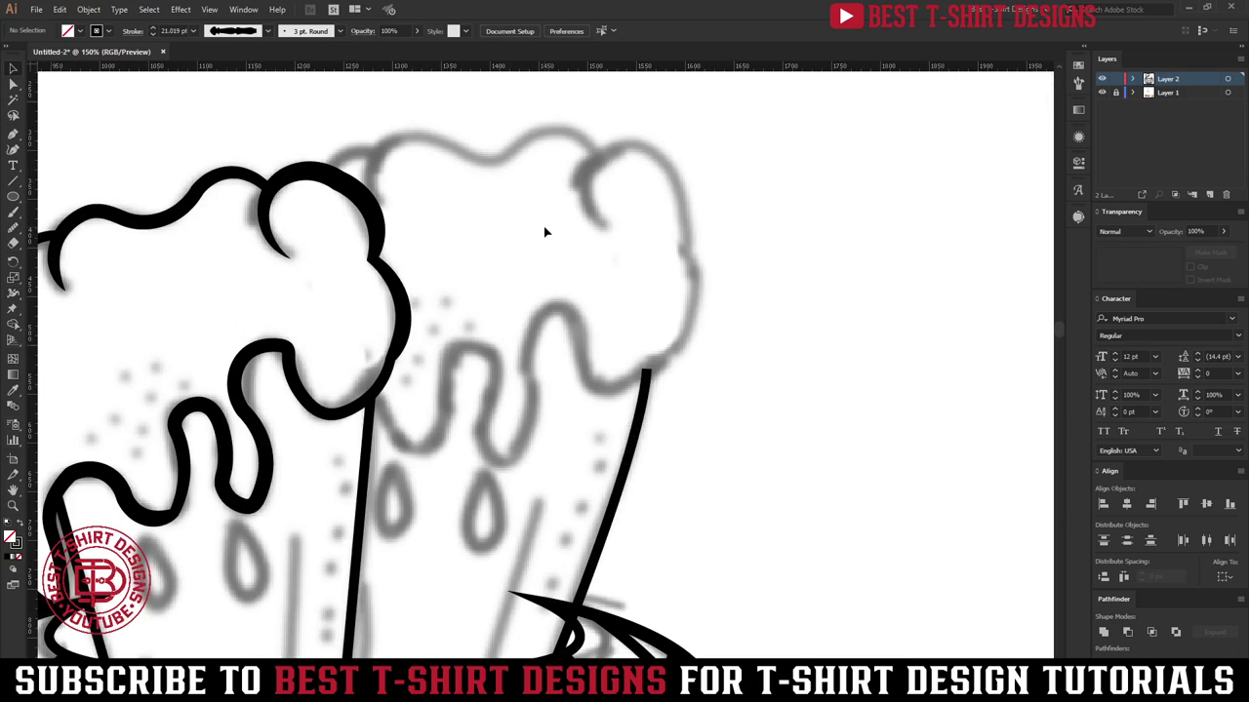
Step: Trace the drips along the lower edge of the right glass's foam with the Pen tool, starting where the two glasses meet
{"action": "left_click", "coordinate": [372, 395]}
{"action": "left_click_drag", "start_coordinate": [425, 447], "coordinate": [459, 427]}
{"action": "left_click_drag", "start_coordinate": [457, 343], "coordinate": [495, 340]}
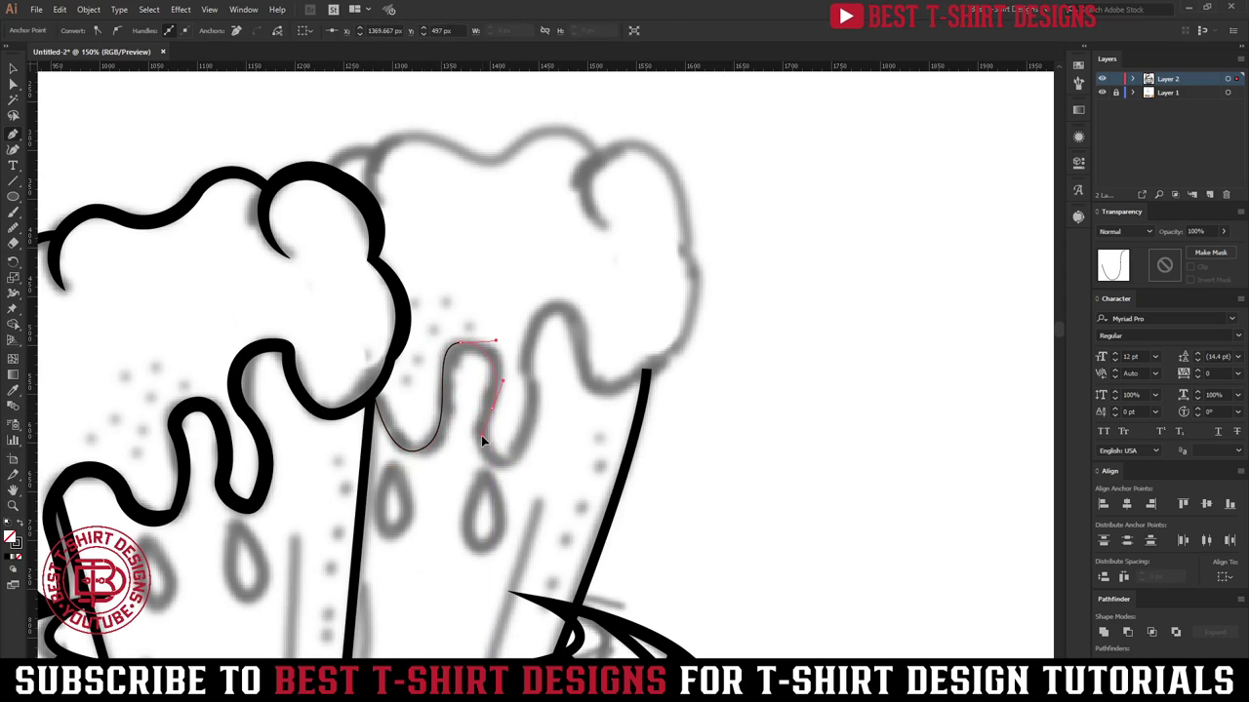
{"action": "left_click_drag", "start_coordinate": [511, 457], "coordinate": [525, 459]}
{"action": "left_click_drag", "start_coordinate": [529, 351], "coordinate": [581, 339]}
{"action": "left_click", "coordinate": [580, 334]}
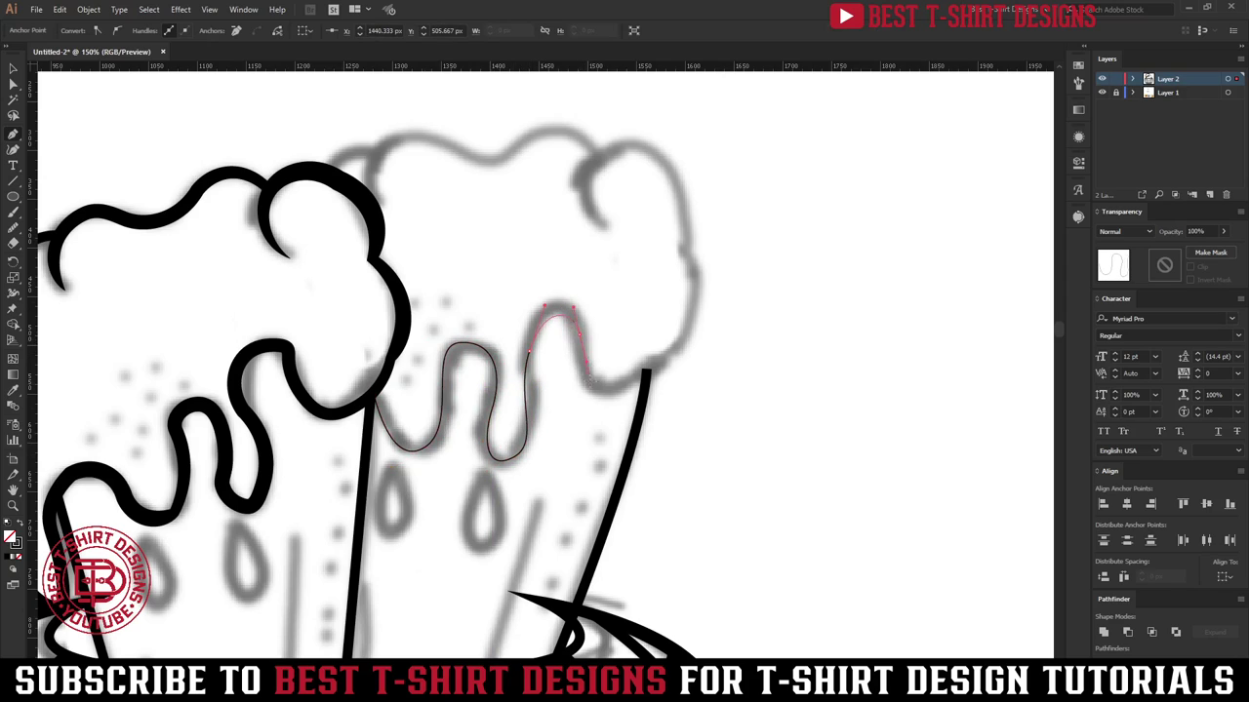
{"action": "left_click_drag", "start_coordinate": [616, 387], "coordinate": [649, 373]}
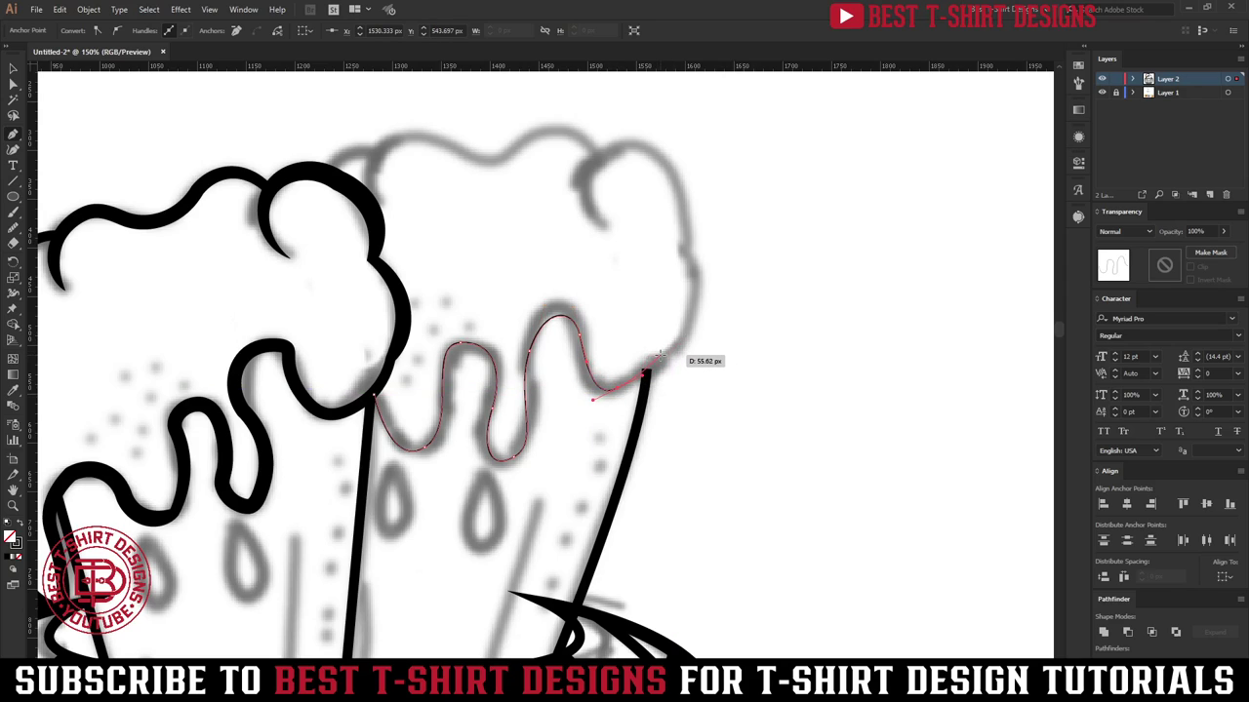
{"action": "left_click_drag", "start_coordinate": [645, 373], "coordinate": [653, 323]}
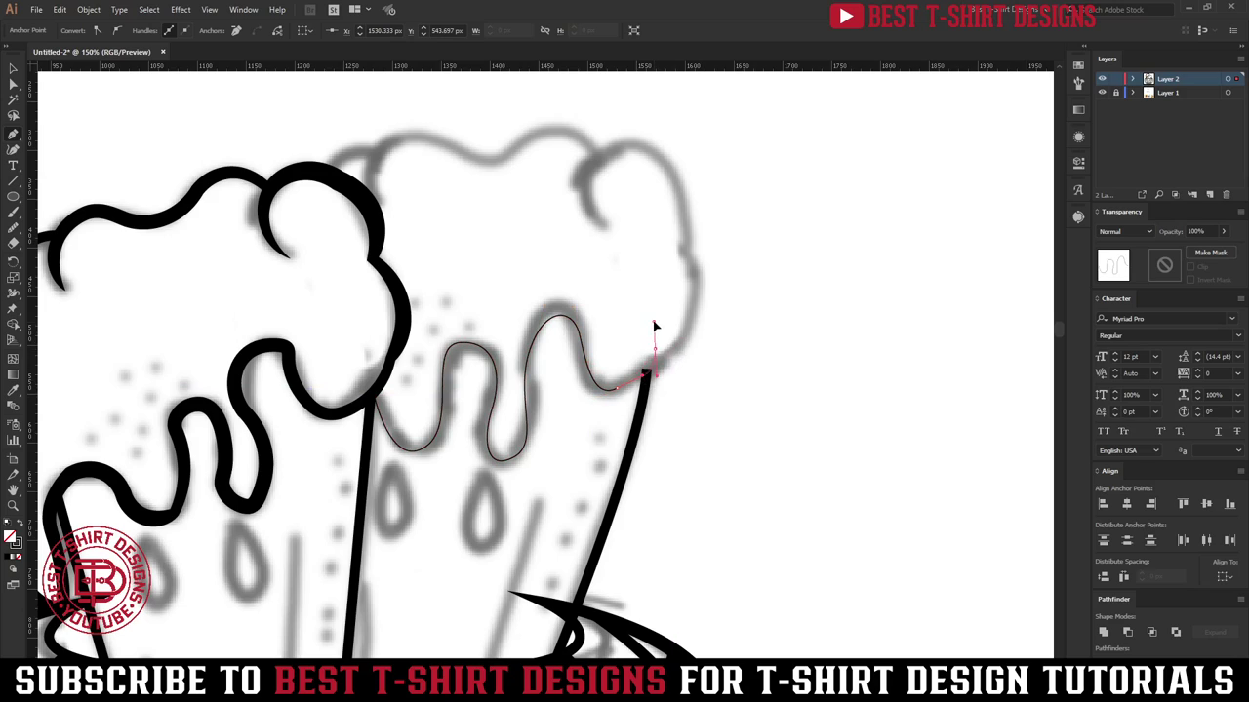
{"action": "left_click", "coordinate": [645, 373]}
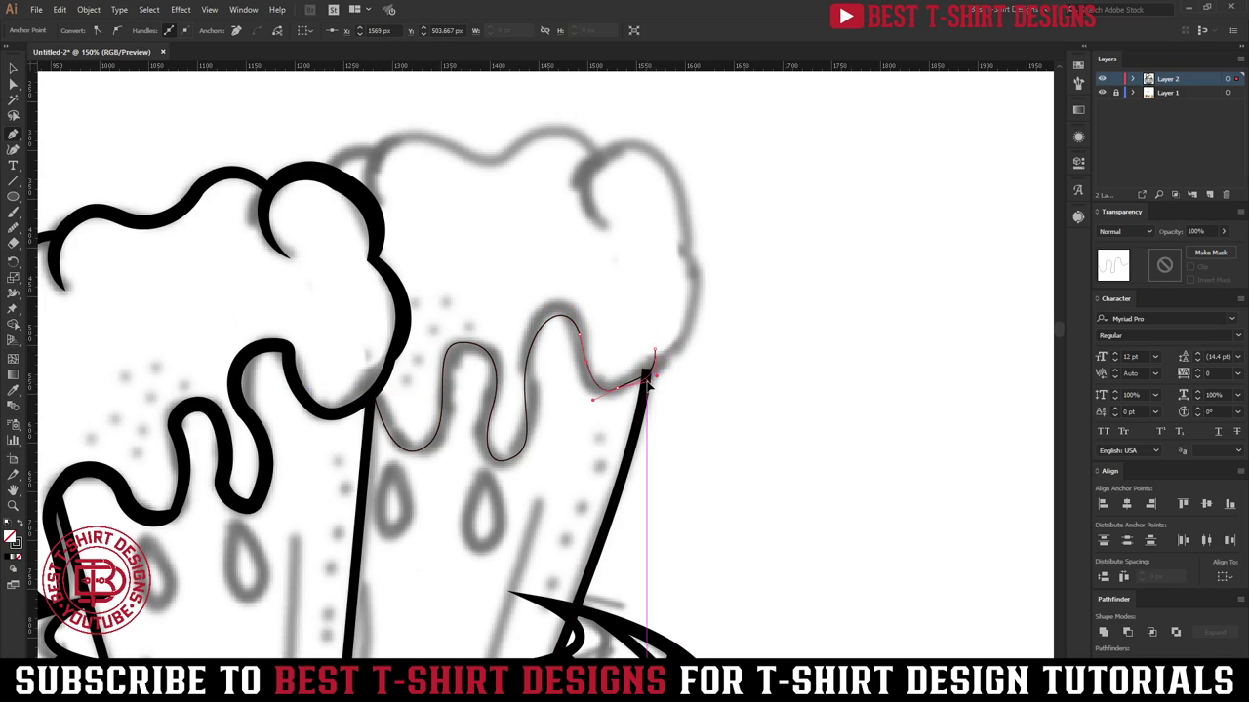
{"action": "key", "text": "ctrl+z"}
{"action": "key", "text": "ctrl+z"}
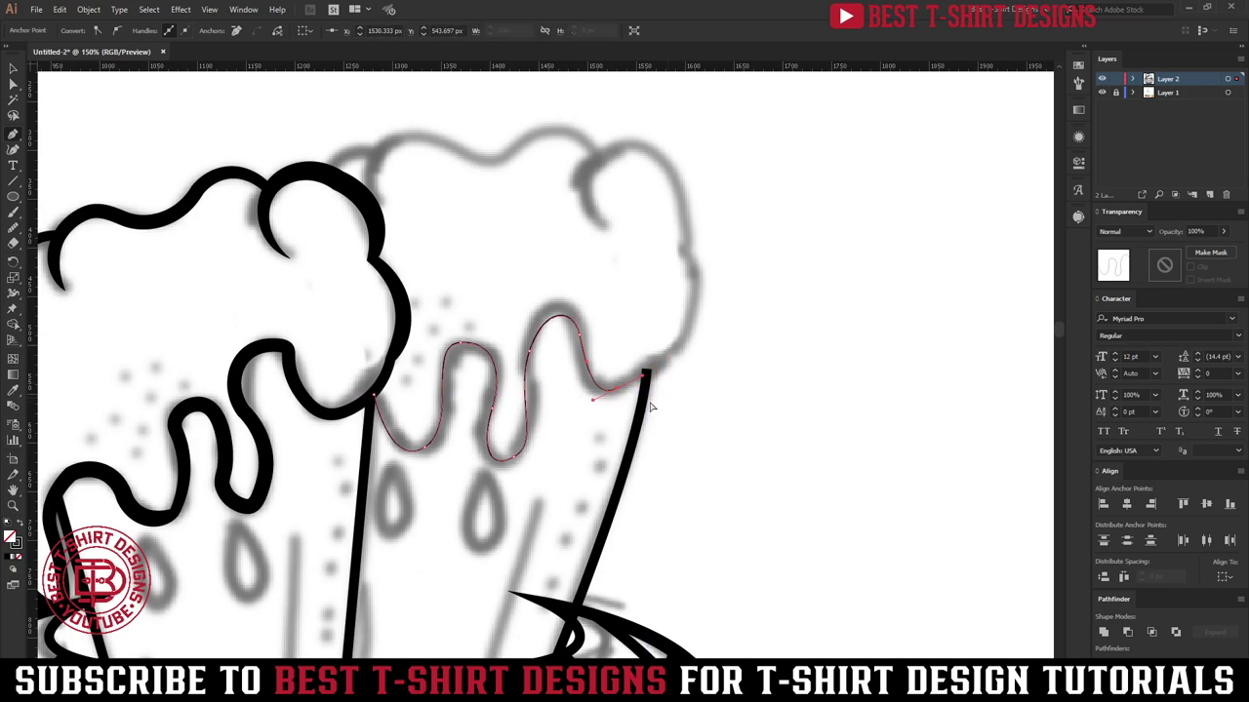
Step: Continue the right foam path past the last drip, up the two right lobes and into the inner curl, and end the path
{"action": "left_click_drag", "start_coordinate": [661, 362], "coordinate": [705, 319]}
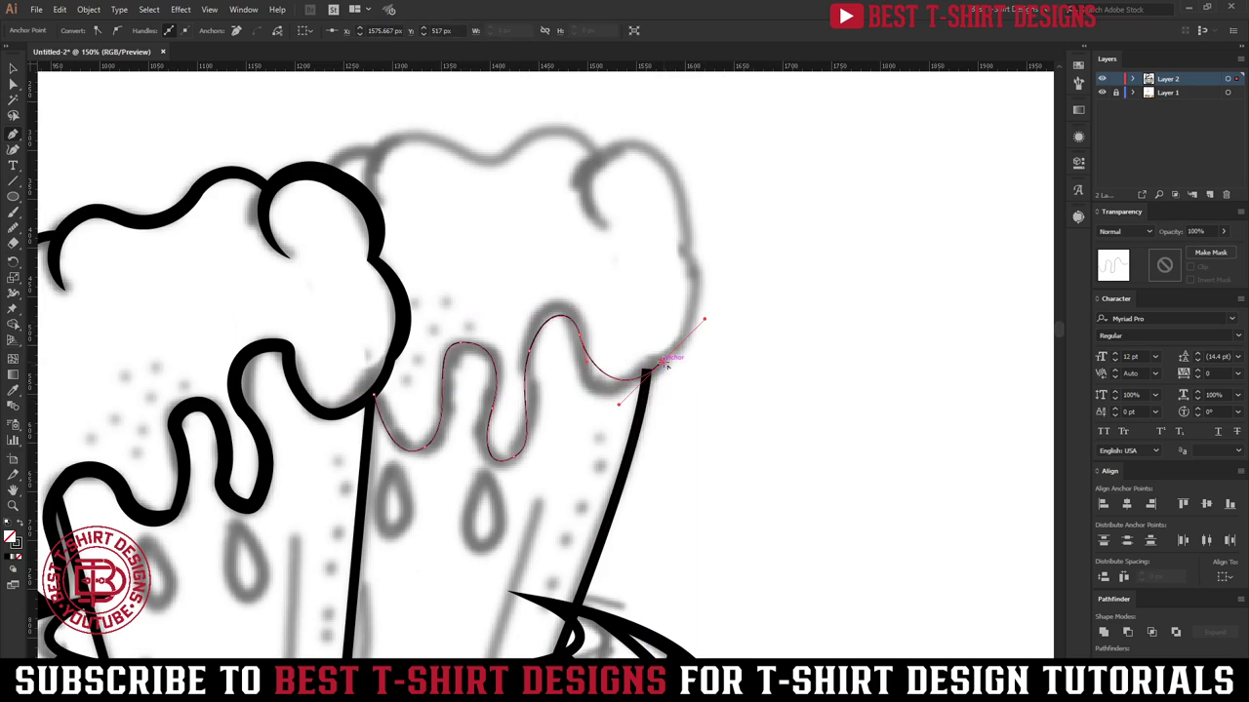
{"action": "left_click_drag", "start_coordinate": [680, 255], "coordinate": [625, 187]}
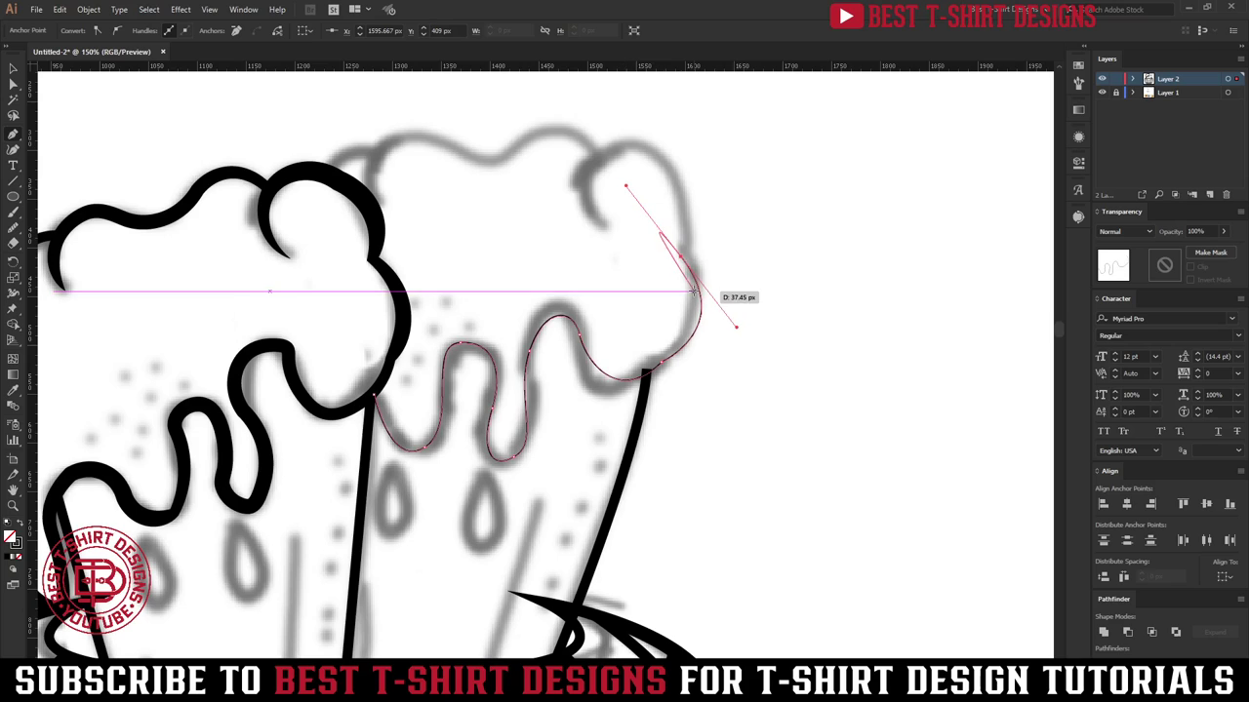
{"action": "left_click", "coordinate": [680, 256]}
{"action": "left_click_drag", "start_coordinate": [629, 144], "coordinate": [582, 154]}
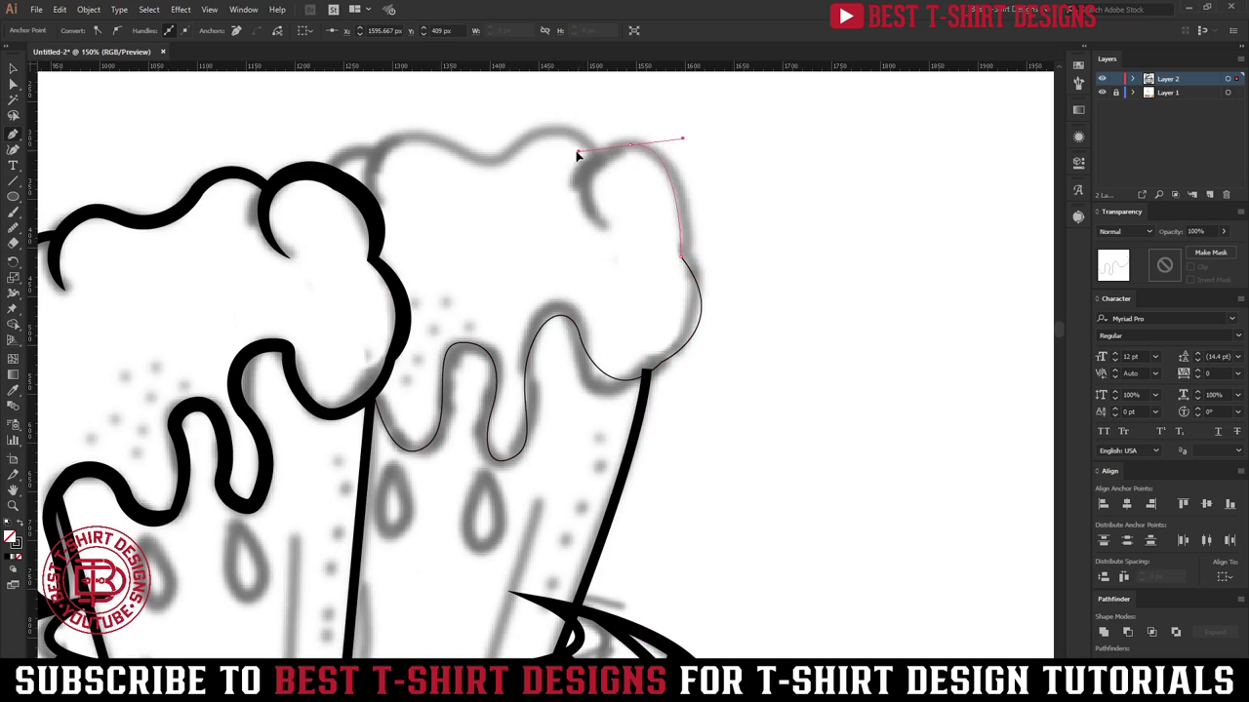
{"action": "left_click_drag", "start_coordinate": [601, 221], "coordinate": [739, 290]}
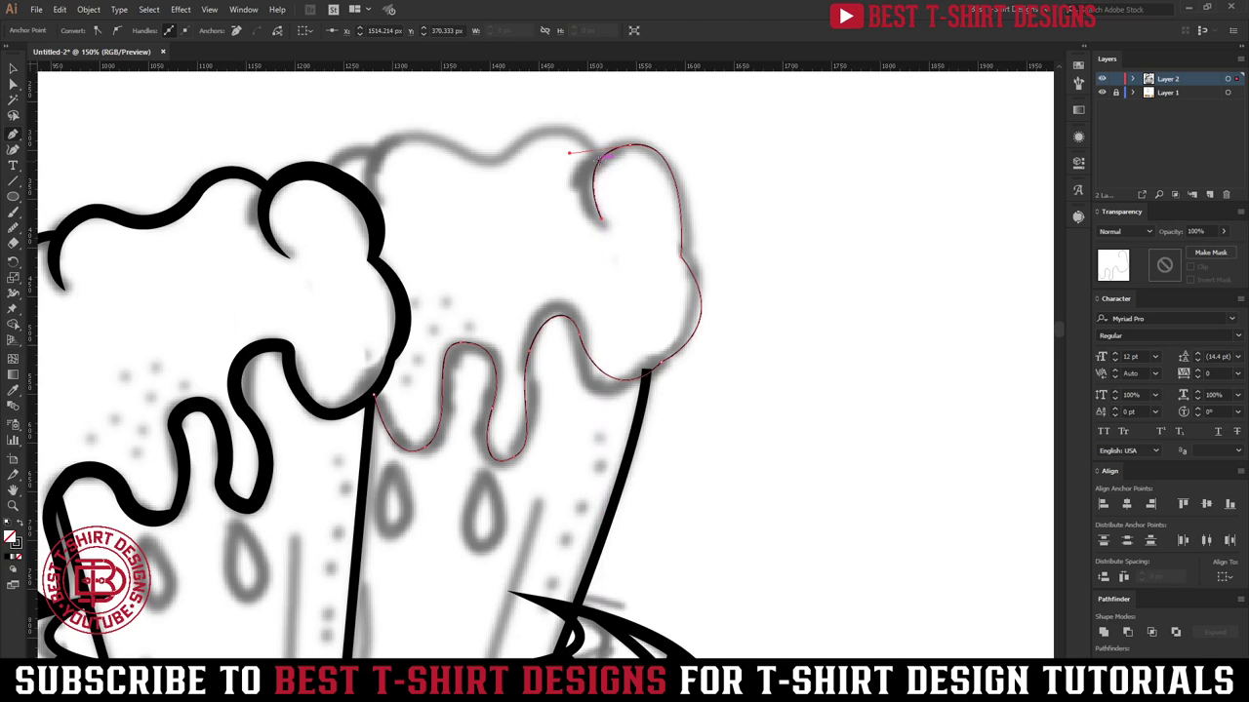
{"action": "key", "text": "ctrl+shift+a"}
Step: Trace the wavy top edge of the right foam as a separate path from the inner curl back to the left foam
{"action": "left_click", "coordinate": [599, 160]}
{"action": "left_click_drag", "start_coordinate": [523, 138], "coordinate": [479, 171]}
{"action": "left_click_drag", "start_coordinate": [410, 135], "coordinate": [378, 127]}
{"action": "left_click_drag", "start_coordinate": [371, 210], "coordinate": [376, 239]}
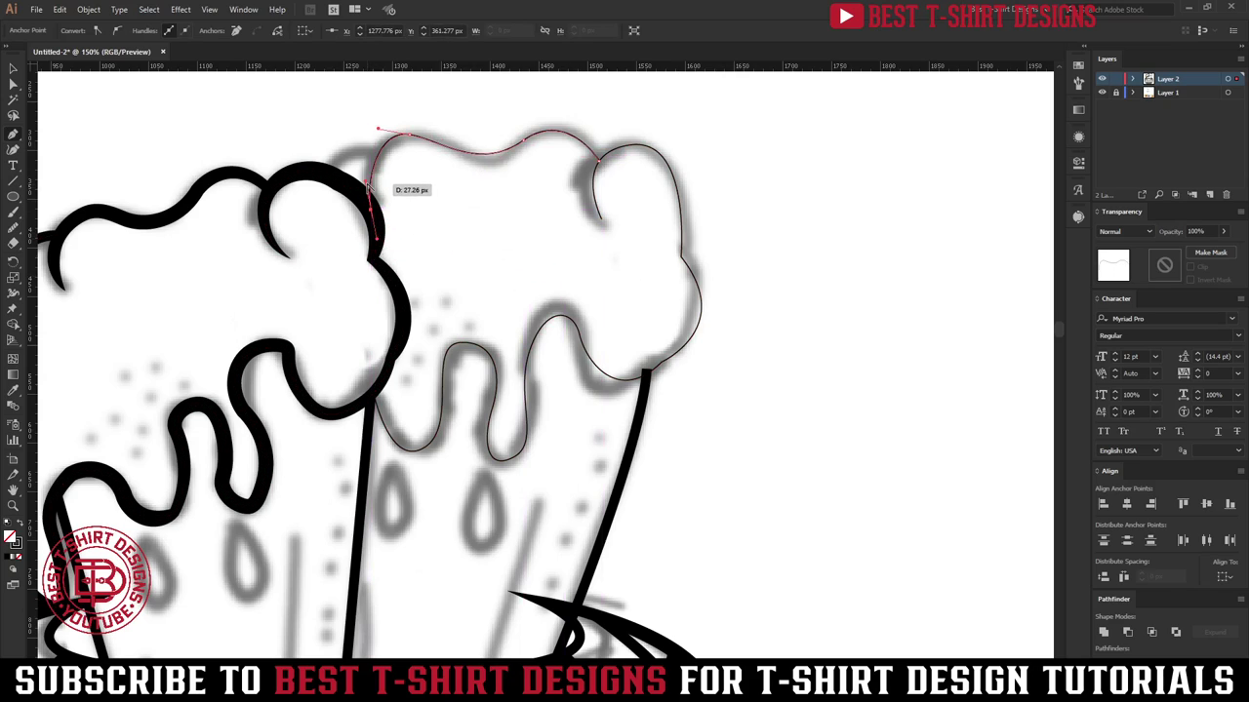
{"action": "left_click_drag", "start_coordinate": [366, 181], "coordinate": [347, 172]}
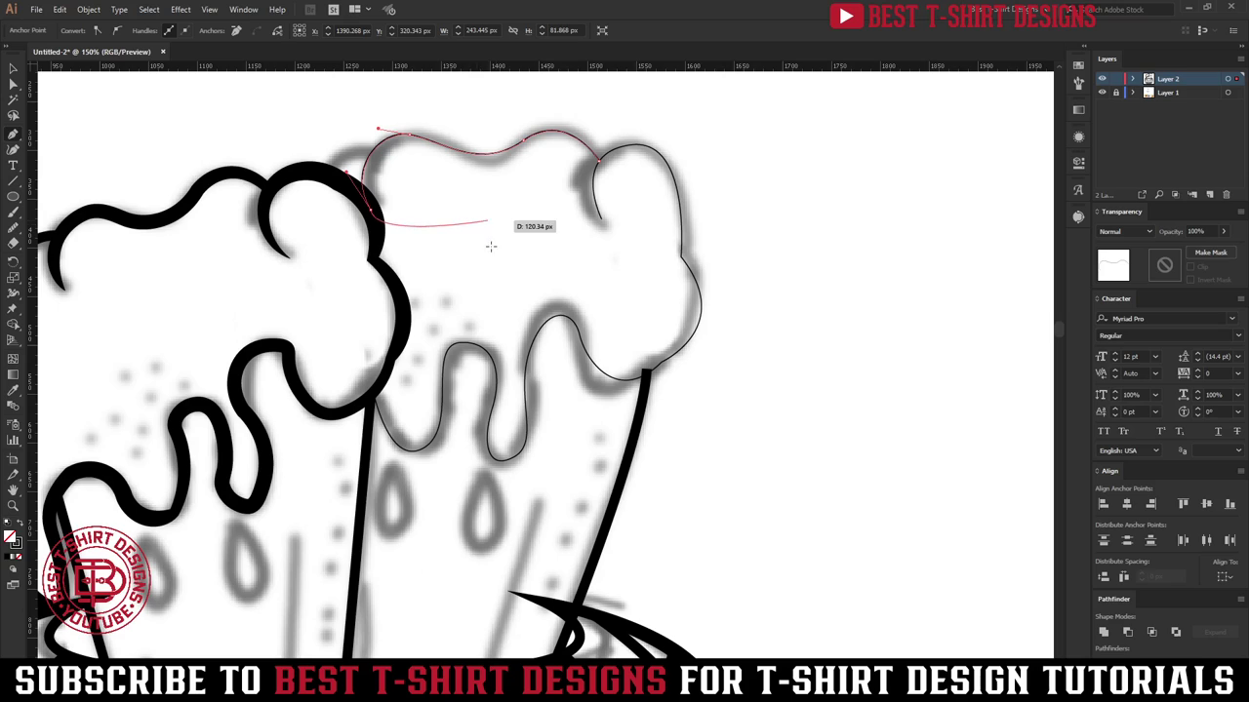
Step: Apply the glass edge's 10 pt black stroke to both right foam paths with the Eyedropper, and deselect them
{"action": "key", "text": "v"}
{"action": "left_click_drag", "start_coordinate": [618, 213], "coordinate": [619, 214]}
{"action": "key", "text": "i"}
{"action": "left_click", "coordinate": [368, 442]}
{"action": "key", "text": "v"}
{"action": "left_click", "coordinate": [571, 260]}
{"action": "scroll", "coordinate": [573, 261], "scroll_direction": "up", "scroll_amount": 1}
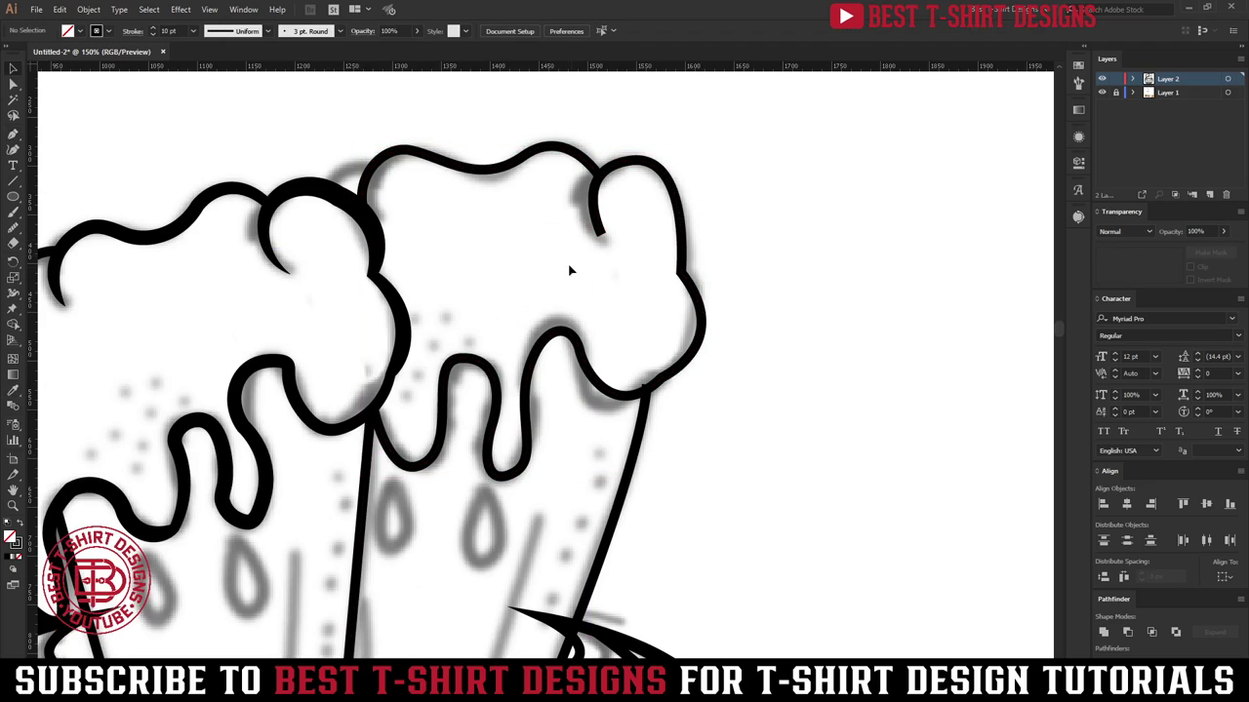
Step: Thicken the right foam's outline to about 15 pt where it meets the glass edge and about 16 pt on the lower right lobe
{"action": "left_click_drag", "start_coordinate": [584, 428], "coordinate": [587, 429]}
{"action": "key", "text": "shift+w"}
{"action": "scroll", "coordinate": [654, 393], "scroll_direction": "up", "scroll_amount": 2}
{"action": "scroll", "coordinate": [656, 395], "scroll_direction": "up", "scroll_amount": 3}
{"action": "left_click_drag", "start_coordinate": [655, 390], "coordinate": [658, 398]}
{"action": "scroll", "coordinate": [673, 371], "scroll_direction": "down", "scroll_amount": 2}
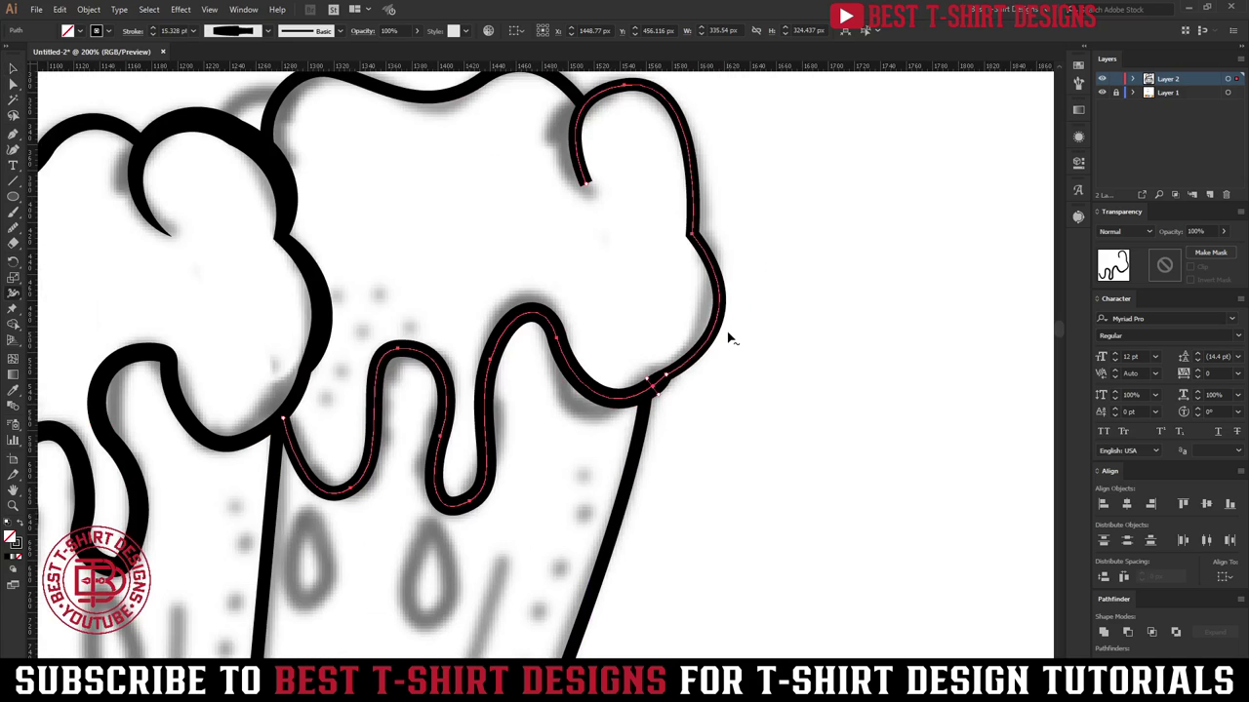
{"action": "left_click_drag", "start_coordinate": [724, 290], "coordinate": [729, 288]}
{"action": "scroll", "coordinate": [674, 149], "scroll_direction": "up", "scroll_amount": 2}
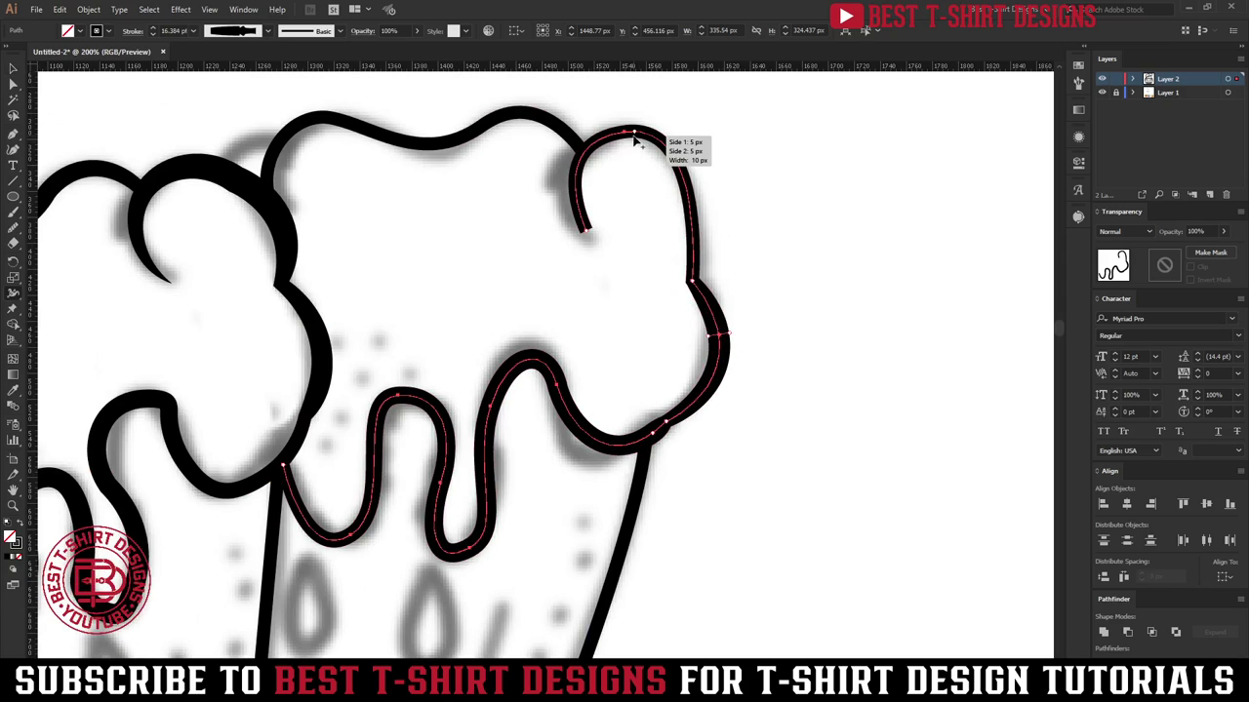
Step: Taper the end of the right foam's inner curl to a point, thicken the dip in its top edge, and deselect the paths
{"action": "left_click_drag", "start_coordinate": [585, 231], "coordinate": [559, 260]}
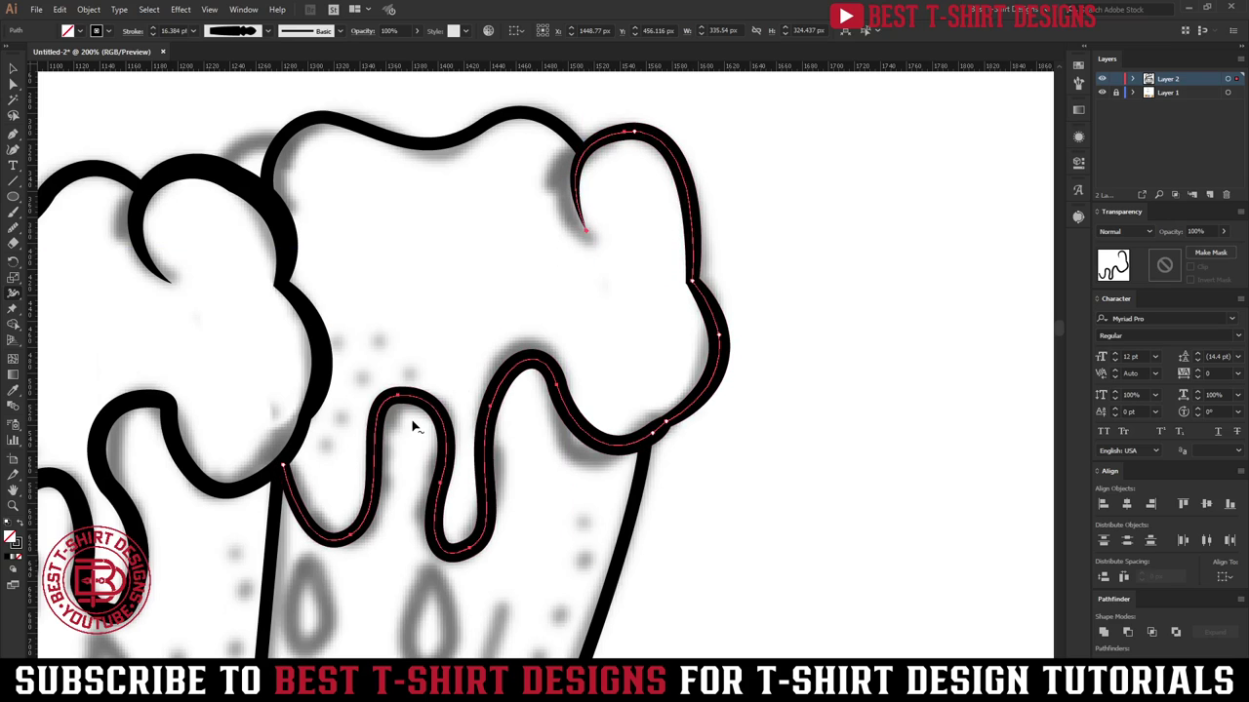
{"action": "left_click_drag", "start_coordinate": [432, 156], "coordinate": [432, 156]}
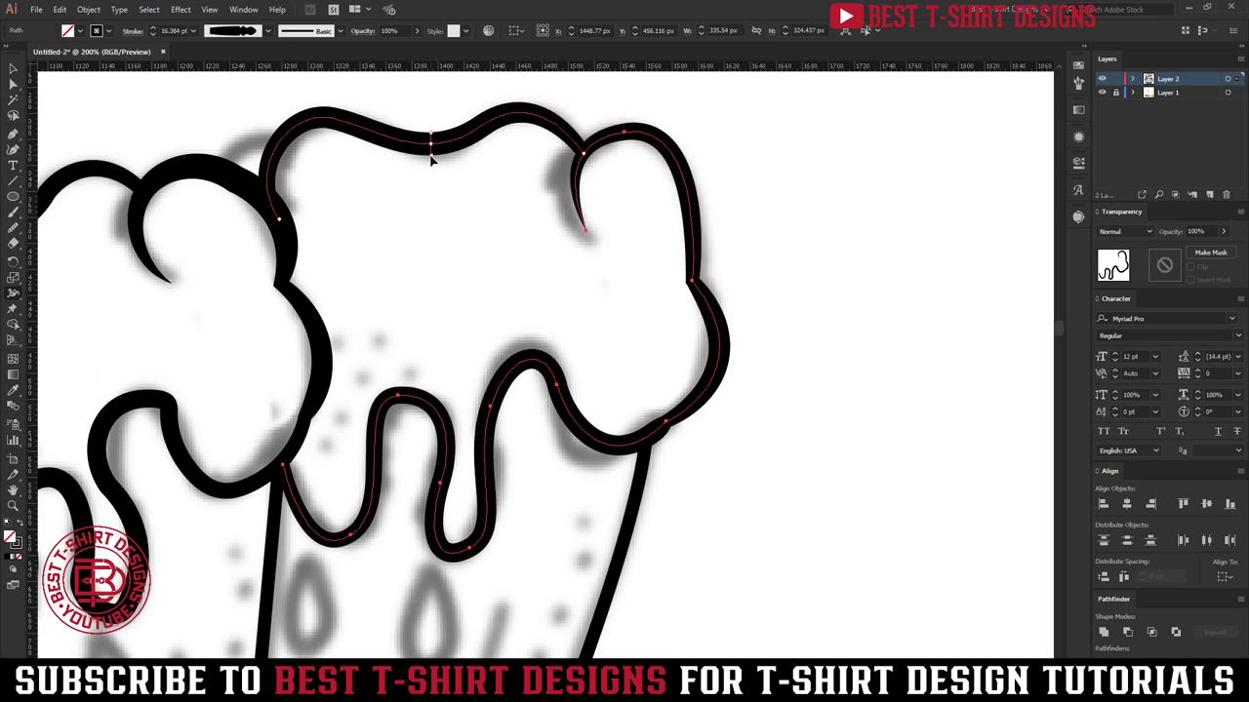
{"action": "scroll", "coordinate": [607, 257], "scroll_direction": "down", "scroll_amount": 2}
{"action": "key", "text": "v"}
{"action": "left_click", "coordinate": [674, 229]}
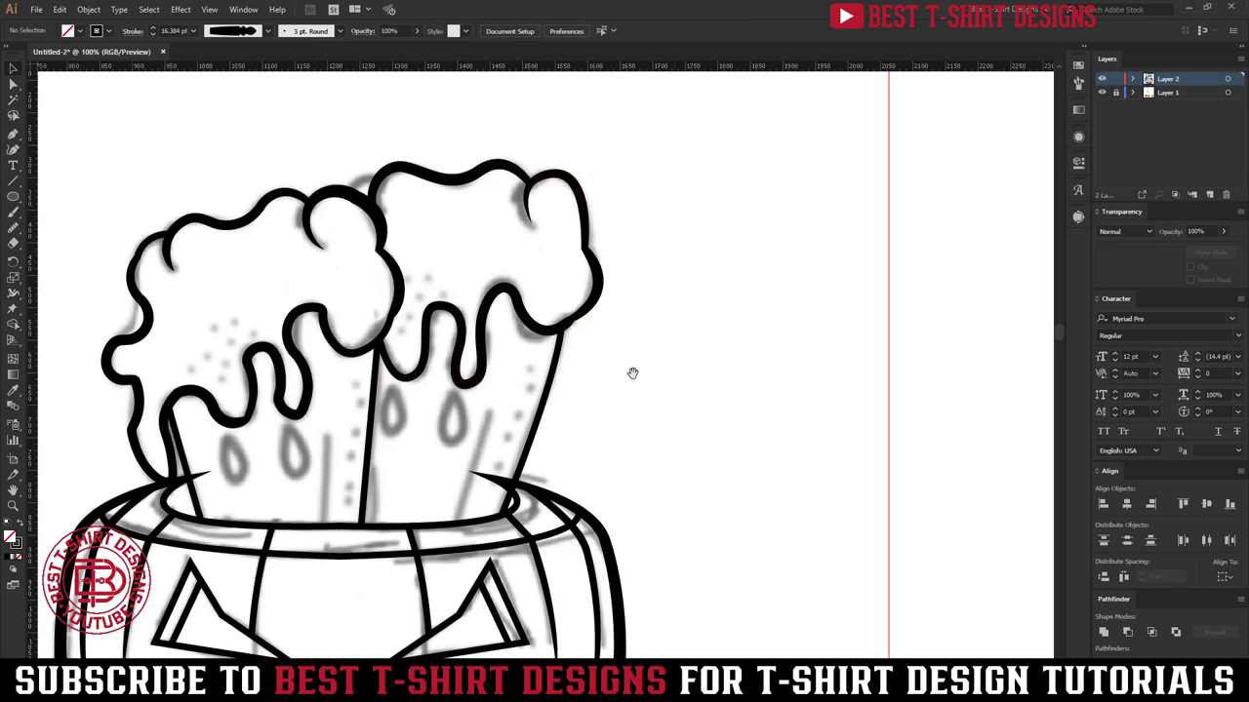
Step: Smooth the lower left edge of the left foam's outline by reshaping the curve at its anchor point, and deselect the path
{"action": "left_click_drag", "start_coordinate": [633, 373], "coordinate": [692, 318]}
{"action": "left_click_drag", "start_coordinate": [519, 410], "coordinate": [529, 407]}
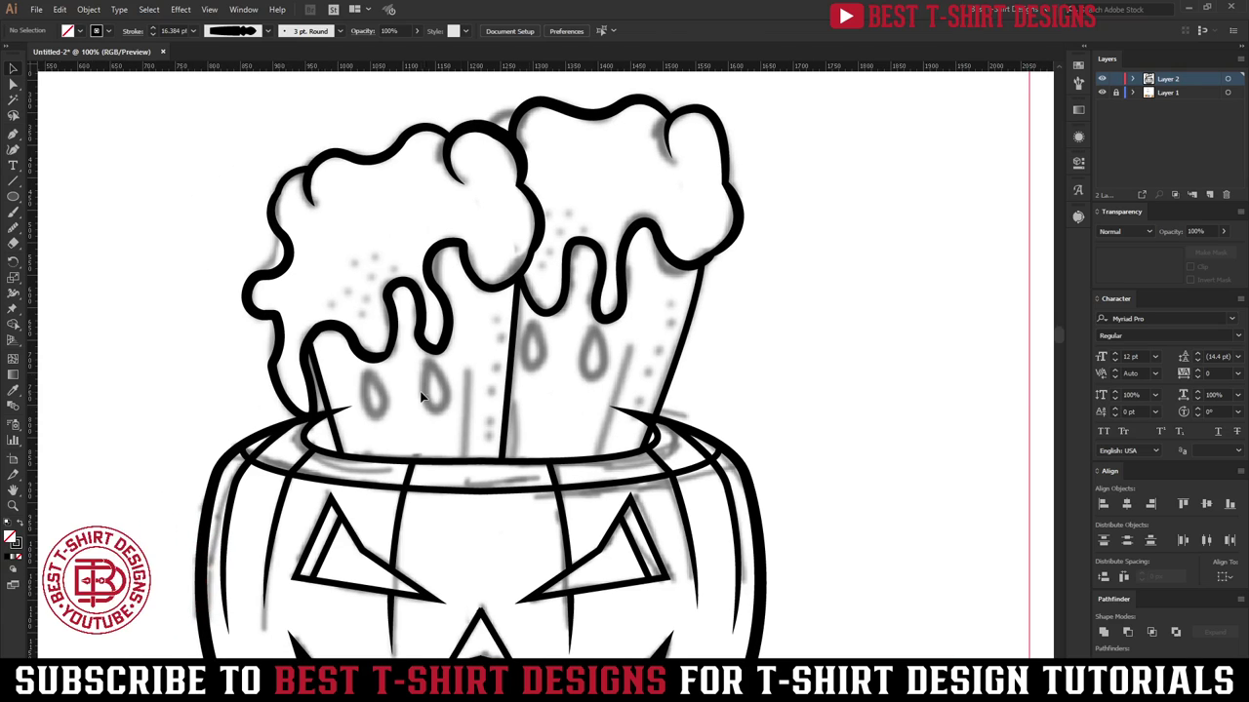
{"action": "scroll", "coordinate": [251, 356], "scroll_direction": "up", "scroll_amount": 2}
{"action": "key", "text": "a"}
{"action": "left_click_drag", "start_coordinate": [247, 348], "coordinate": [329, 415]}
{"action": "left_click_drag", "start_coordinate": [291, 374], "coordinate": [306, 356]}
{"action": "key", "text": "ctrl+z"}
{"action": "scroll", "coordinate": [243, 371], "scroll_direction": "up", "scroll_amount": 2}
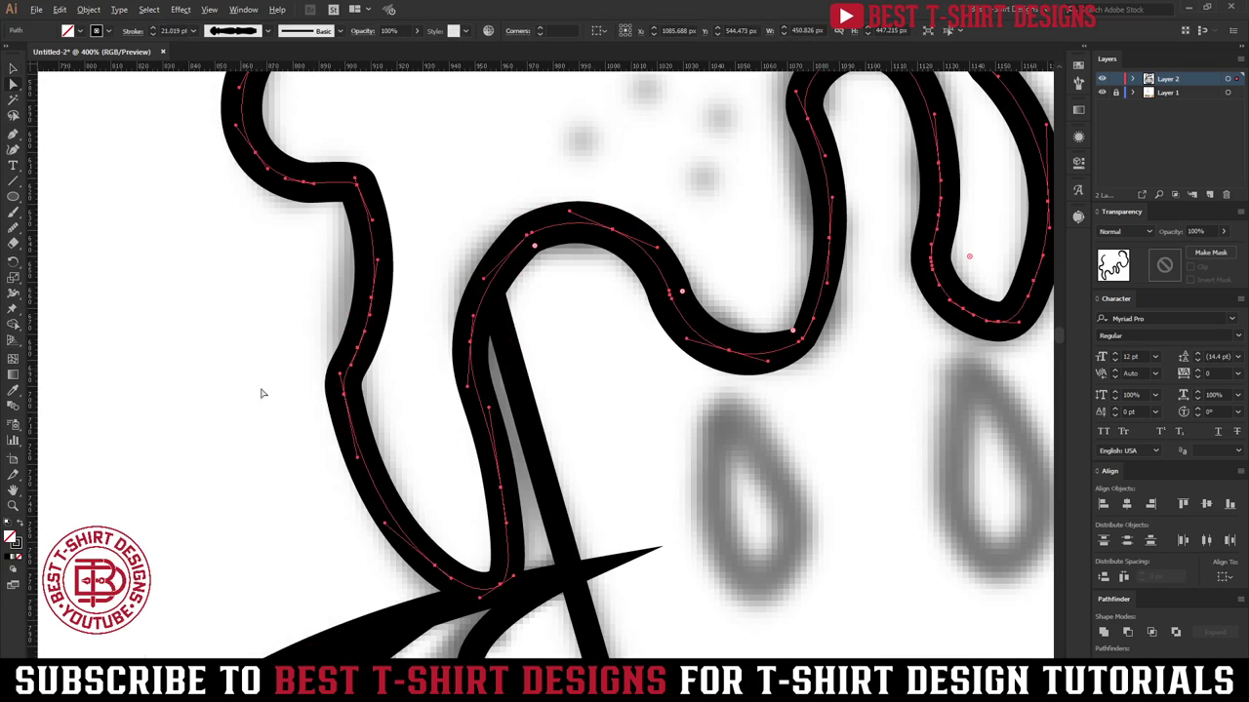
{"action": "left_click", "coordinate": [343, 394]}
{"action": "left_click_drag", "start_coordinate": [357, 458], "coordinate": [334, 501]}
{"action": "left_click", "coordinate": [292, 416]}
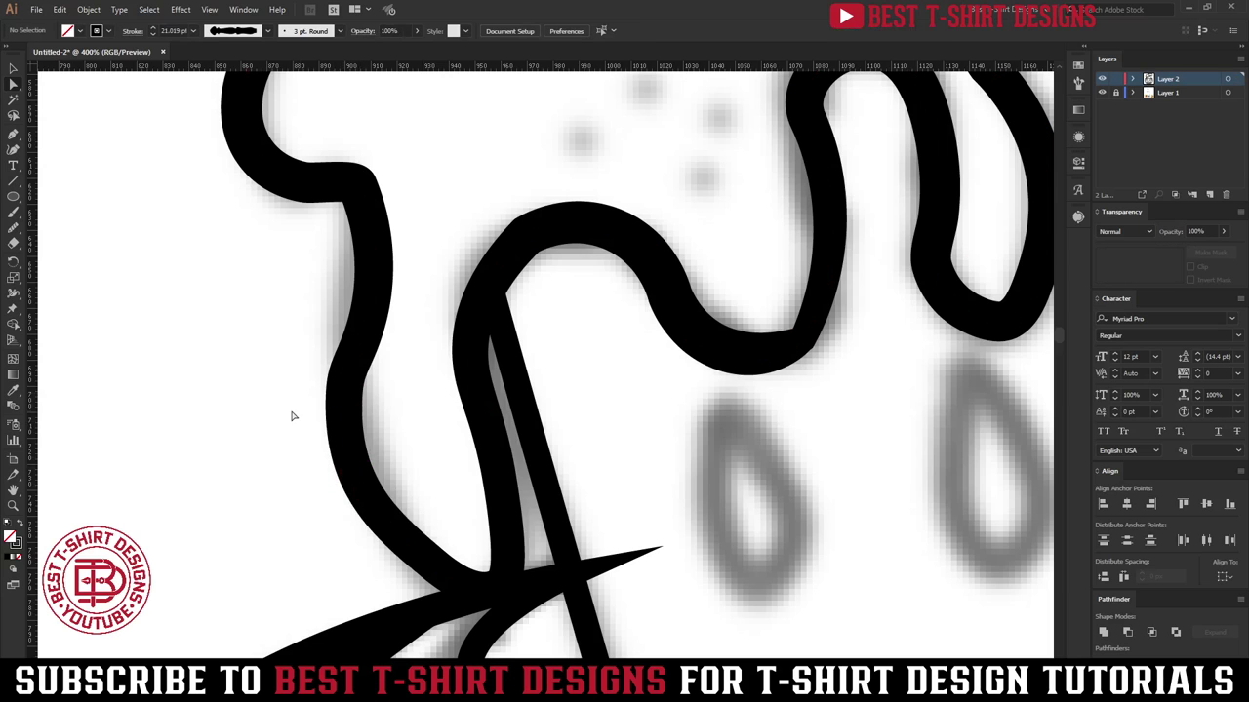
{"action": "scroll", "coordinate": [295, 416], "scroll_direction": "down", "scroll_amount": 3}
{"action": "left_click_drag", "start_coordinate": [566, 436], "coordinate": [513, 439]}
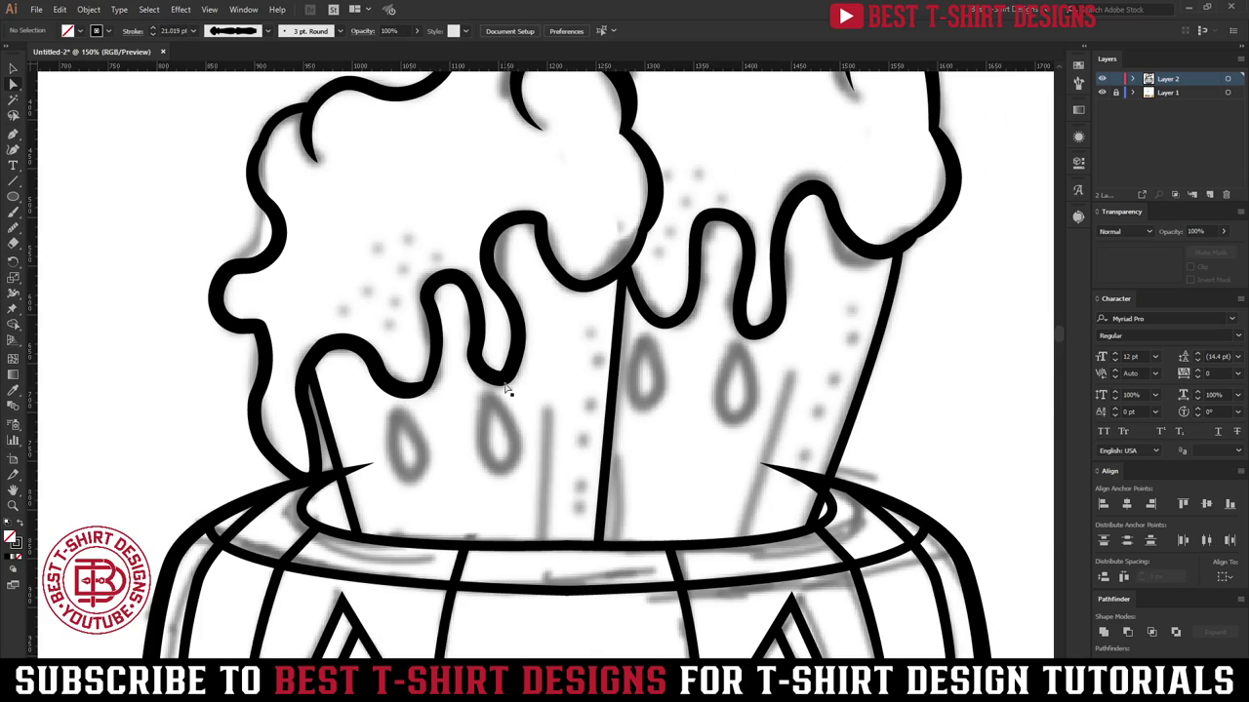
Step: Trace the first sketched drop on the left glass as a closed teardrop and copy the existing black line stroke onto it with the Eyedropper
{"action": "key", "text": "v"}
{"action": "left_click", "coordinate": [399, 413]}
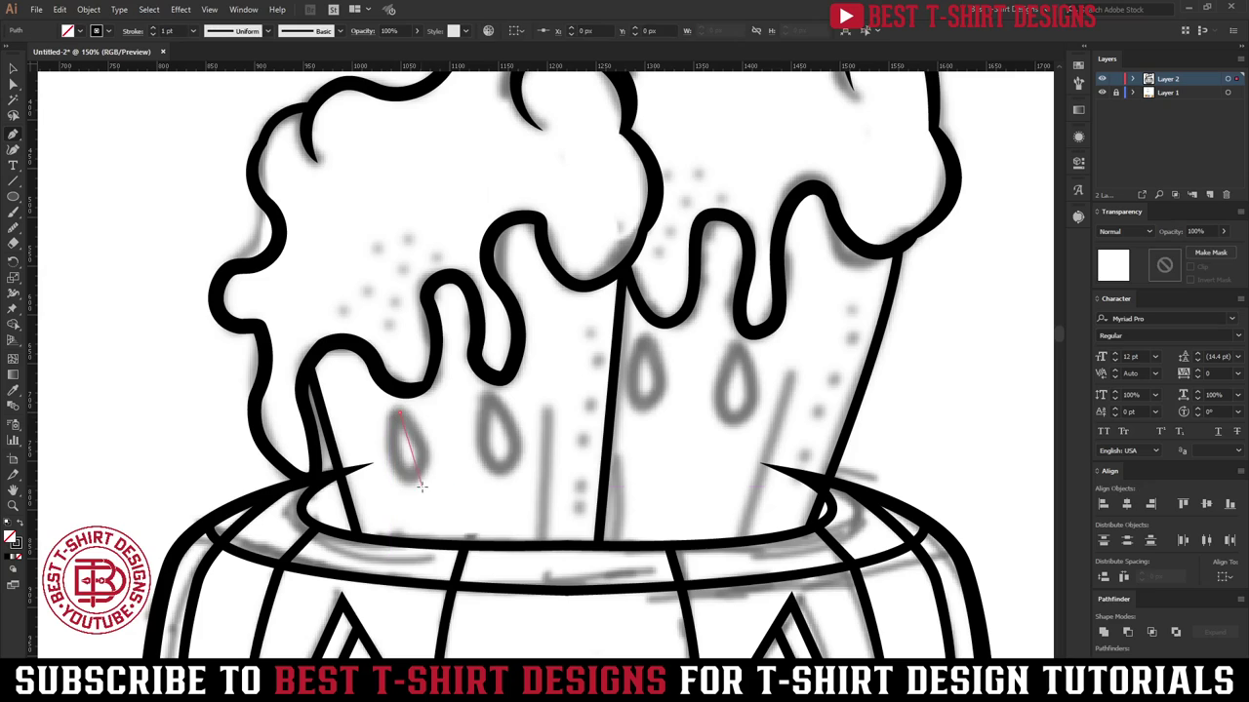
{"action": "left_click_drag", "start_coordinate": [414, 477], "coordinate": [454, 479]}
{"action": "left_click", "coordinate": [399, 413]}
{"action": "key", "text": "v"}
{"action": "key", "text": "i"}
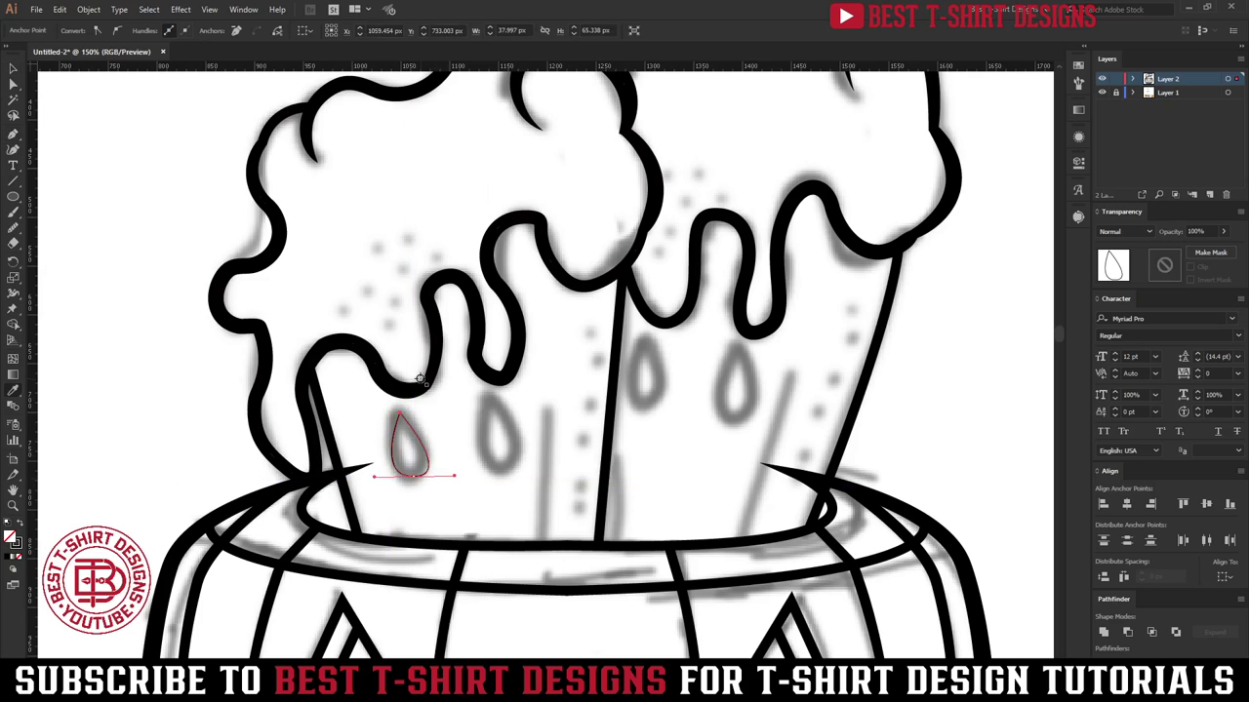
{"action": "left_click", "coordinate": [432, 383]}
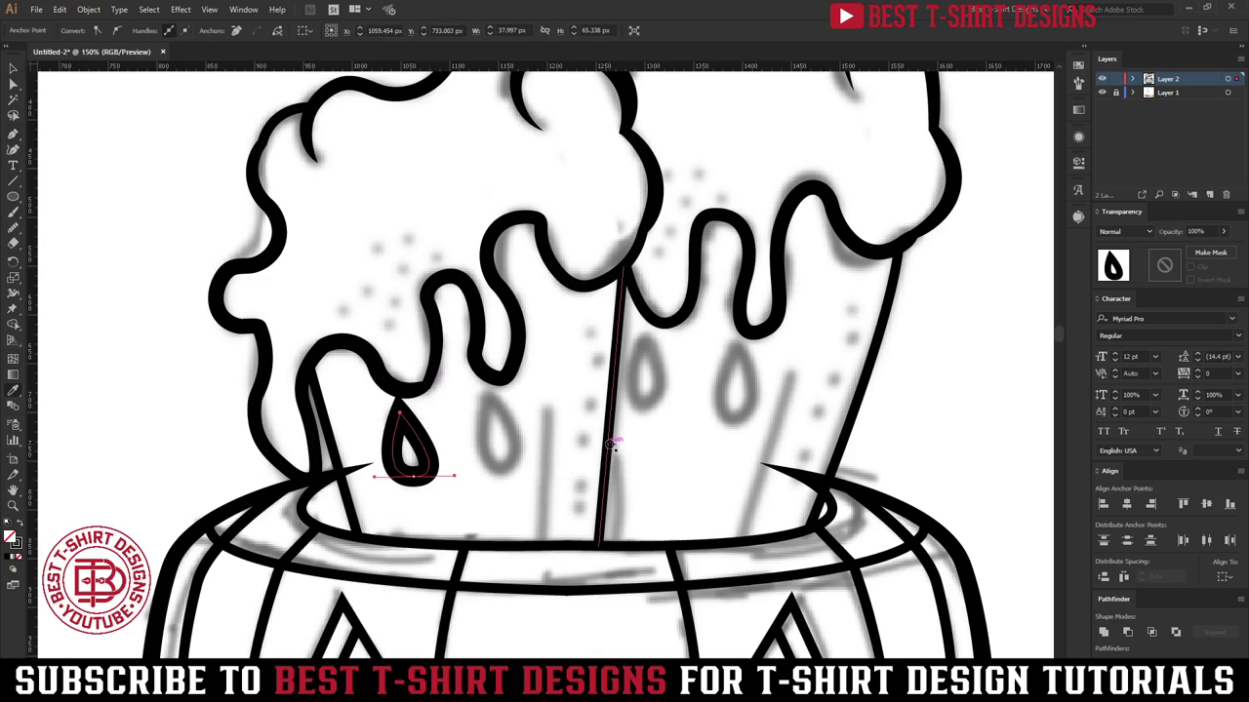
Step: Duplicate the 10 pt teardrop onto the other three sketched drops, one on the left glass and two on the right, and deselect
{"action": "key", "text": "v"}
{"action": "left_click_drag", "start_coordinate": [431, 474], "coordinate": [500, 475]}
{"action": "left_click", "coordinate": [463, 481]}
{"action": "key", "text": "v"}
{"action": "left_click_drag", "start_coordinate": [519, 461], "coordinate": [668, 415]}
{"action": "left_click", "coordinate": [749, 432]}
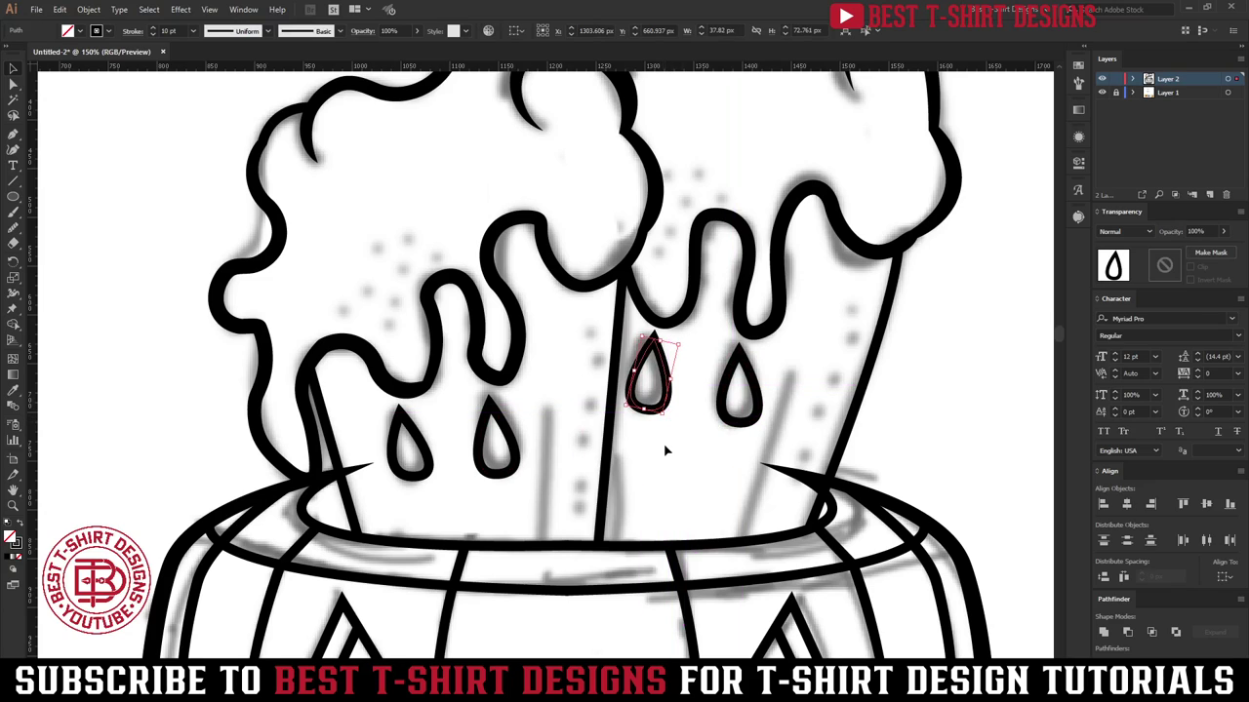
{"action": "left_click", "coordinate": [563, 473]}
Step: Draw a straight highlight line up from the pumpkin rim on each glass, following the sketch
{"action": "key", "text": "p"}
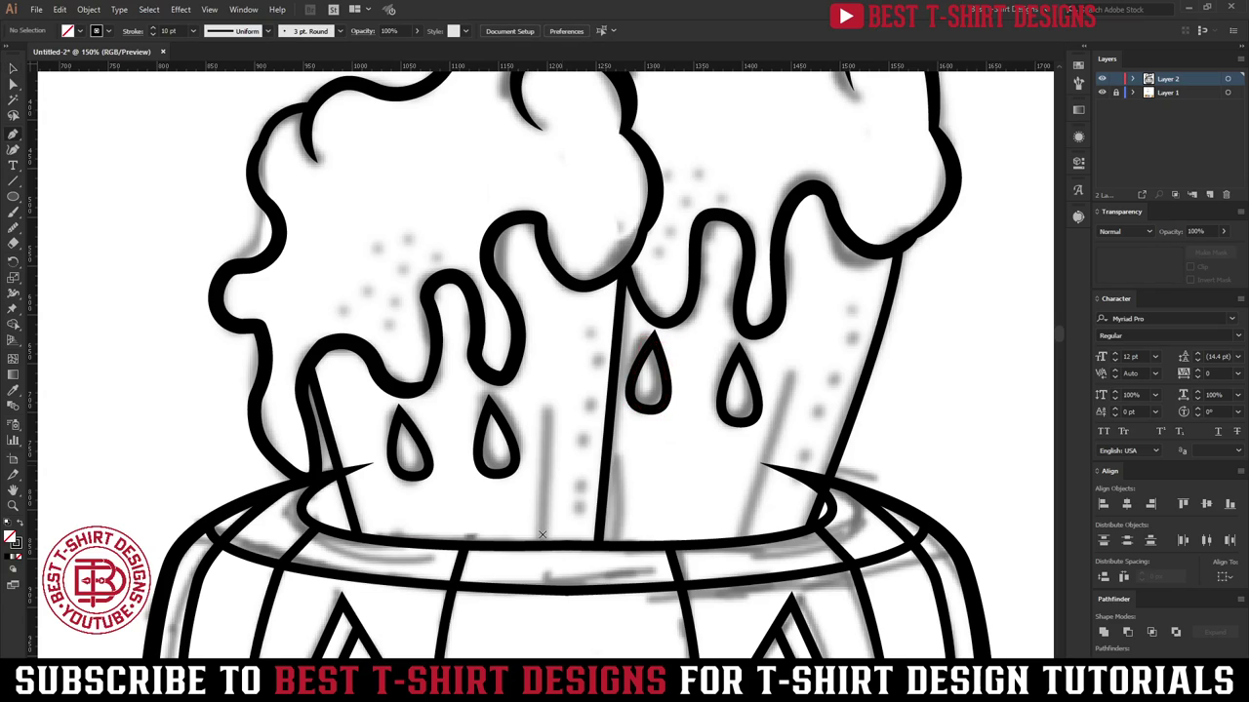
{"action": "left_click", "coordinate": [541, 542]}
{"action": "left_click", "coordinate": [546, 404]}
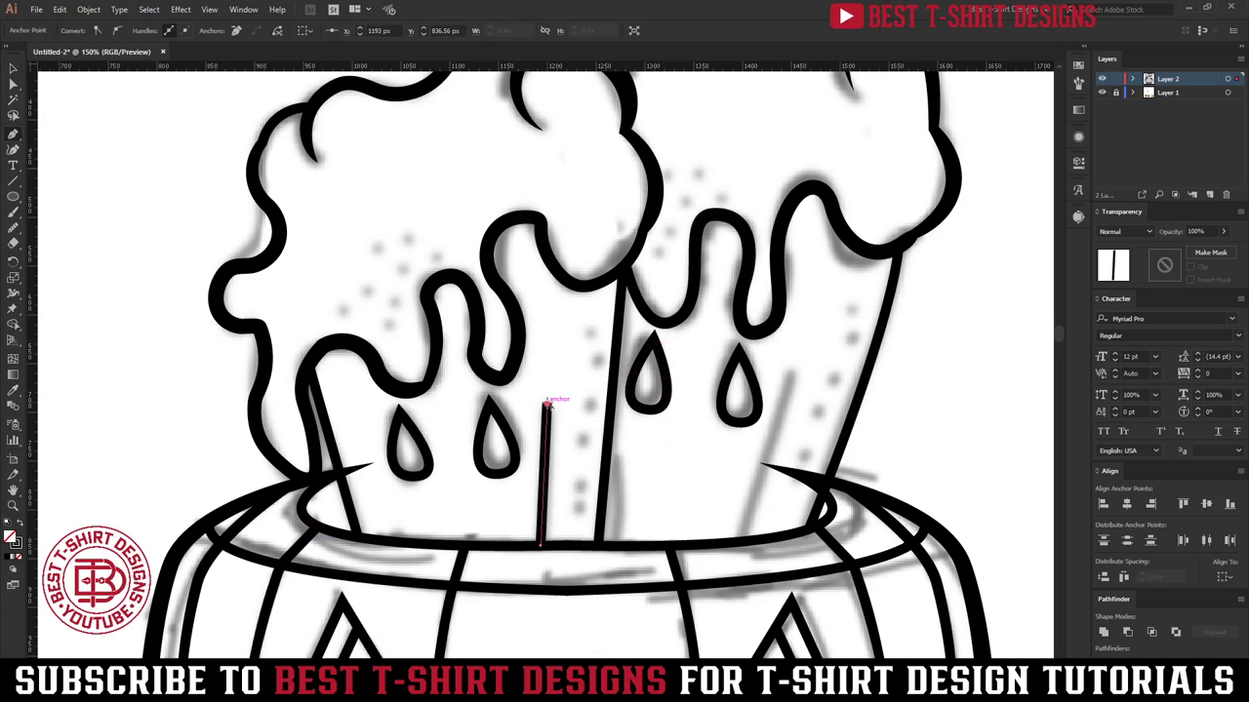
{"action": "left_click", "coordinate": [743, 539]}
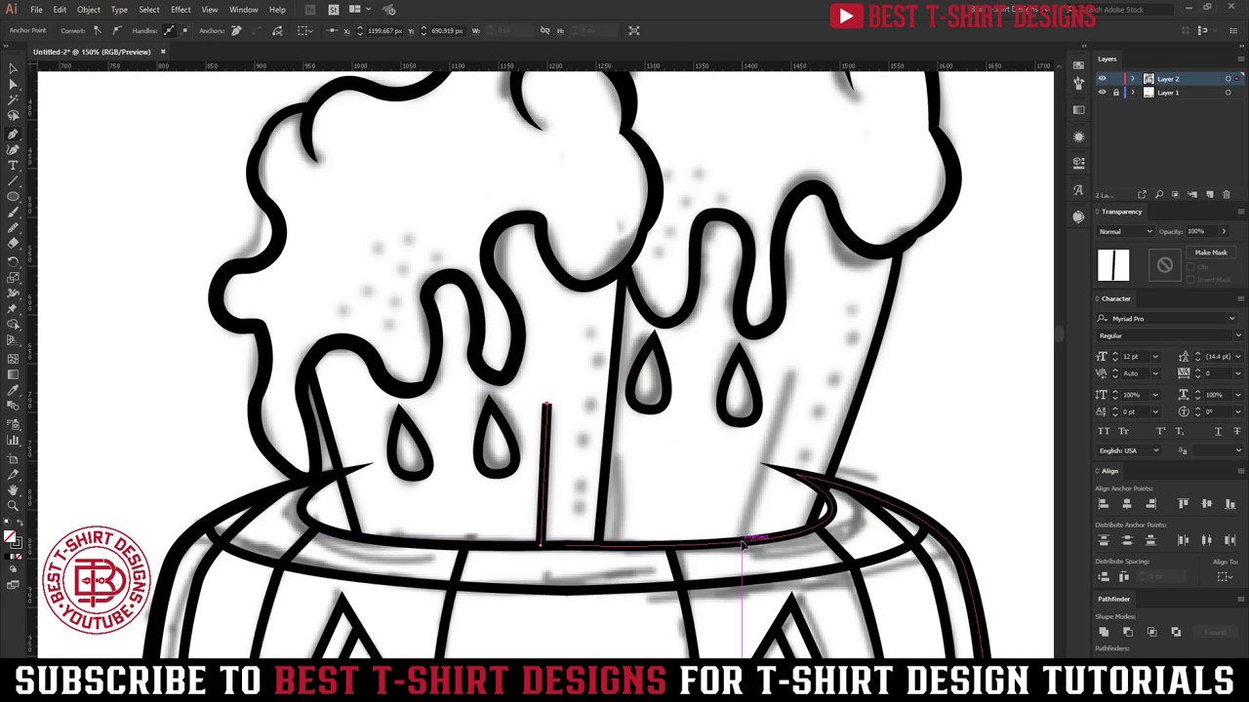
{"action": "left_click", "coordinate": [799, 356]}
{"action": "key", "text": "Return"}
Step: Taper the left glass's highlight line to a point at its upper end and widen its base to about 20 px with the Width tool
{"action": "key", "text": "v"}
{"action": "left_click", "coordinate": [548, 420]}
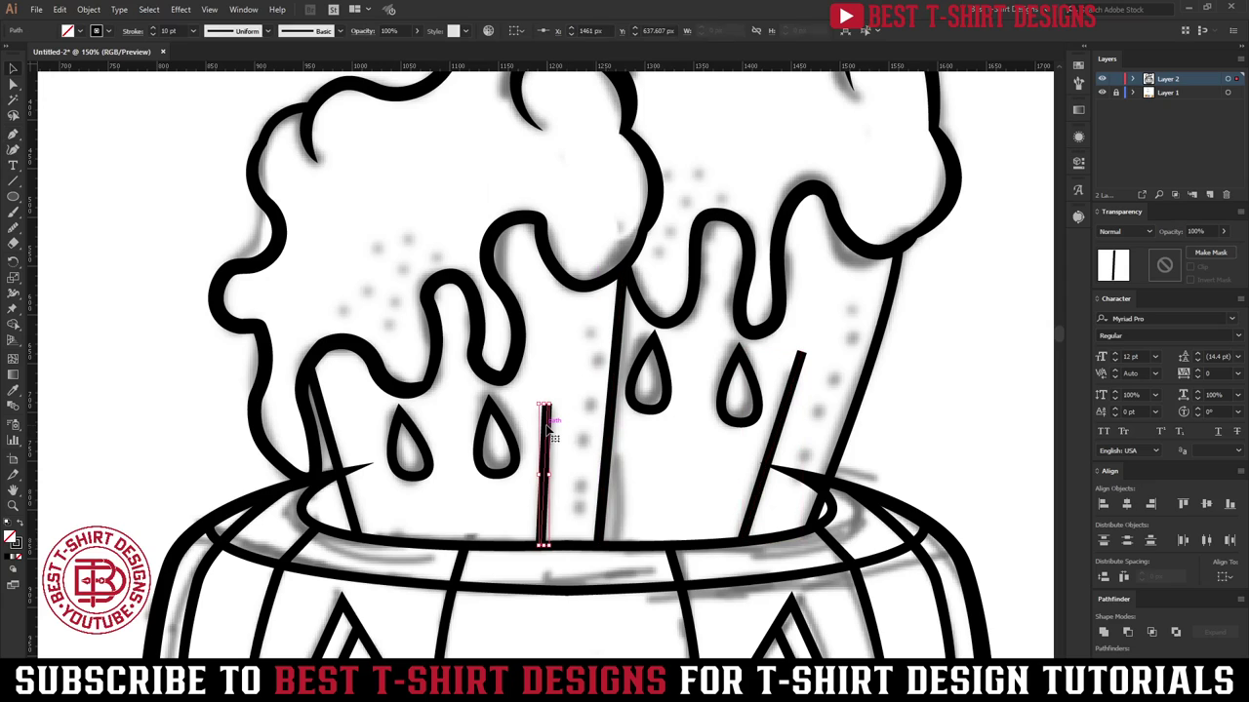
{"action": "key", "text": "shift+w"}
{"action": "left_click_drag", "start_coordinate": [549, 451], "coordinate": [551, 451]}
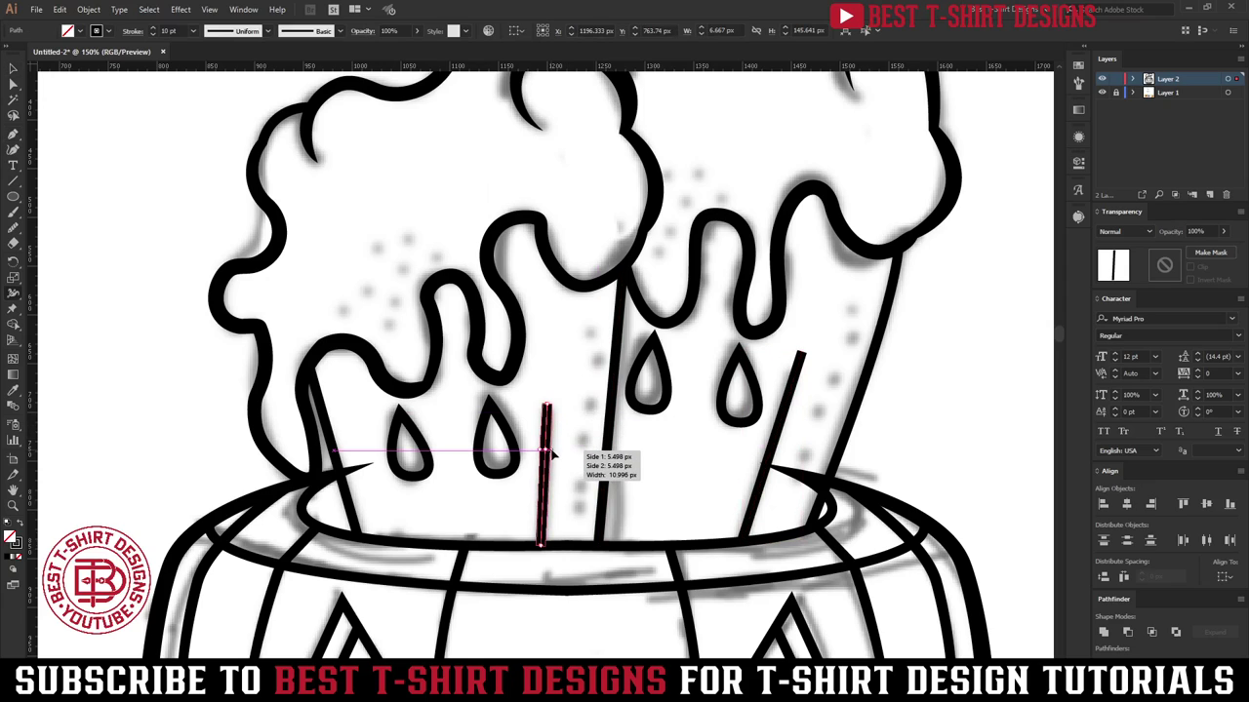
{"action": "left_click_drag", "start_coordinate": [551, 406], "coordinate": [494, 393]}
{"action": "left_click_drag", "start_coordinate": [552, 552], "coordinate": [569, 553]}
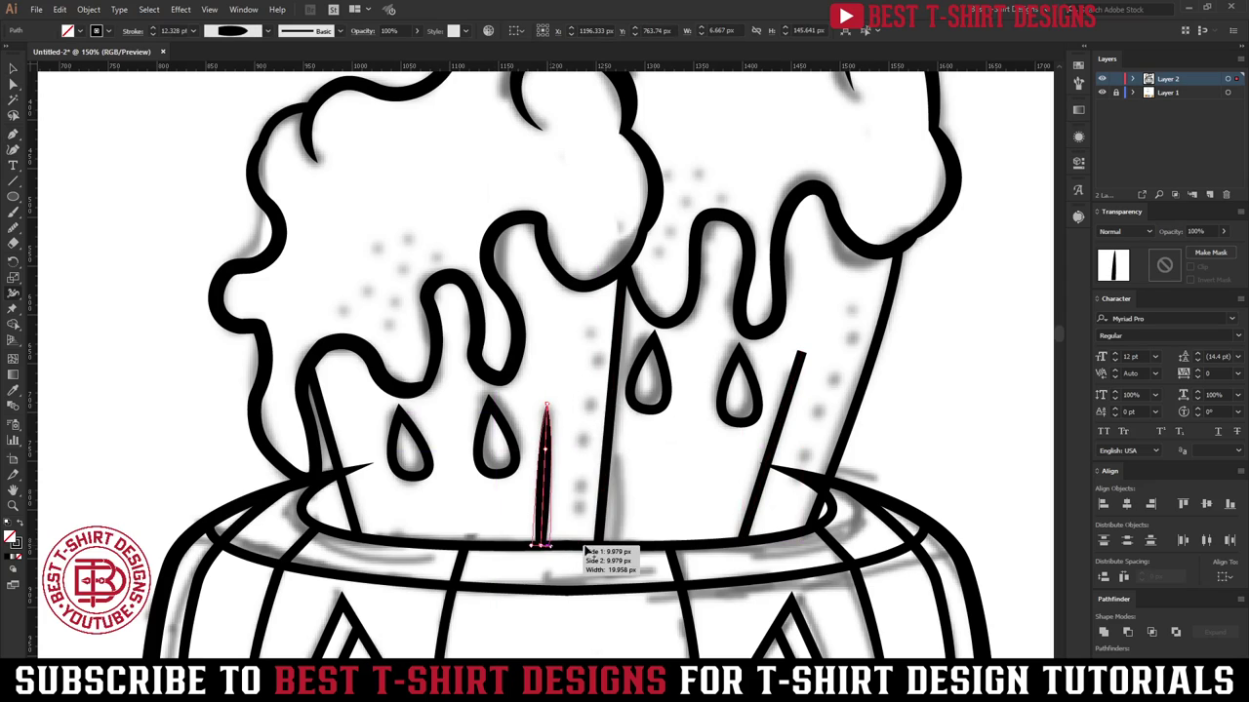
Step: Taper the right glass's highlight line to a point at its upper end, thicken its lower part, and deselect it
{"action": "left_click_drag", "start_coordinate": [744, 544], "coordinate": [752, 545]}
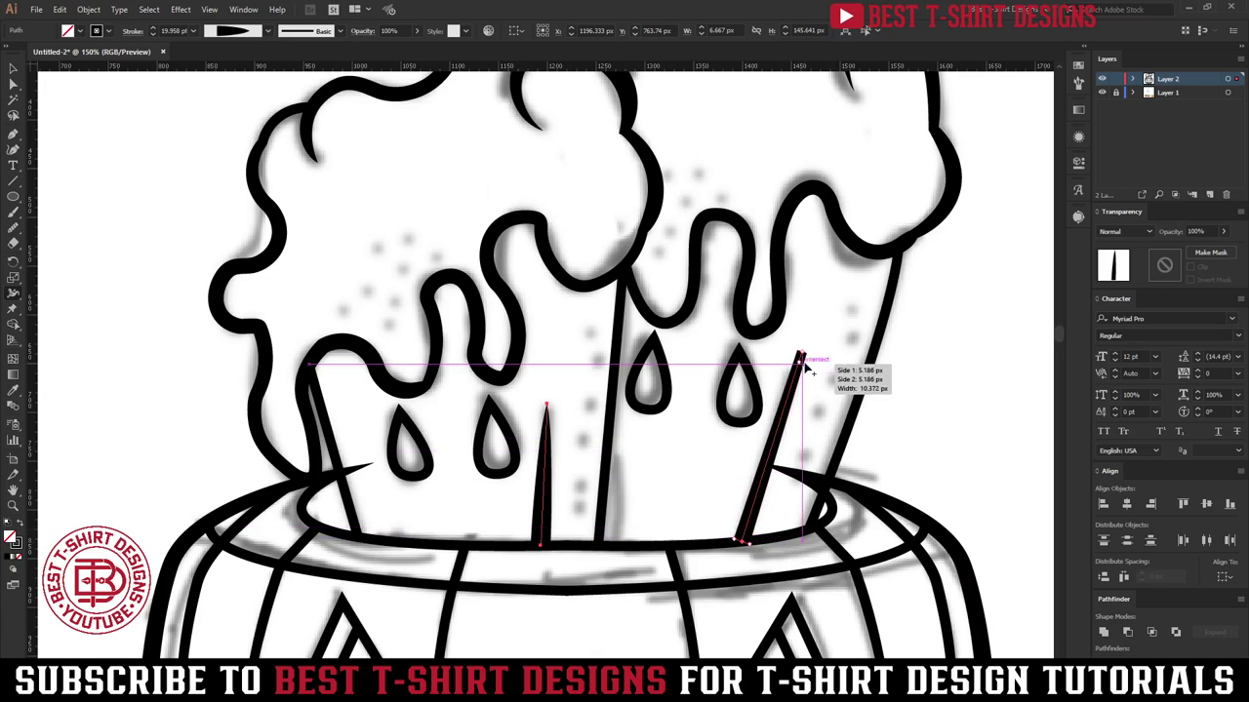
{"action": "left_click_drag", "start_coordinate": [794, 404], "coordinate": [792, 408]}
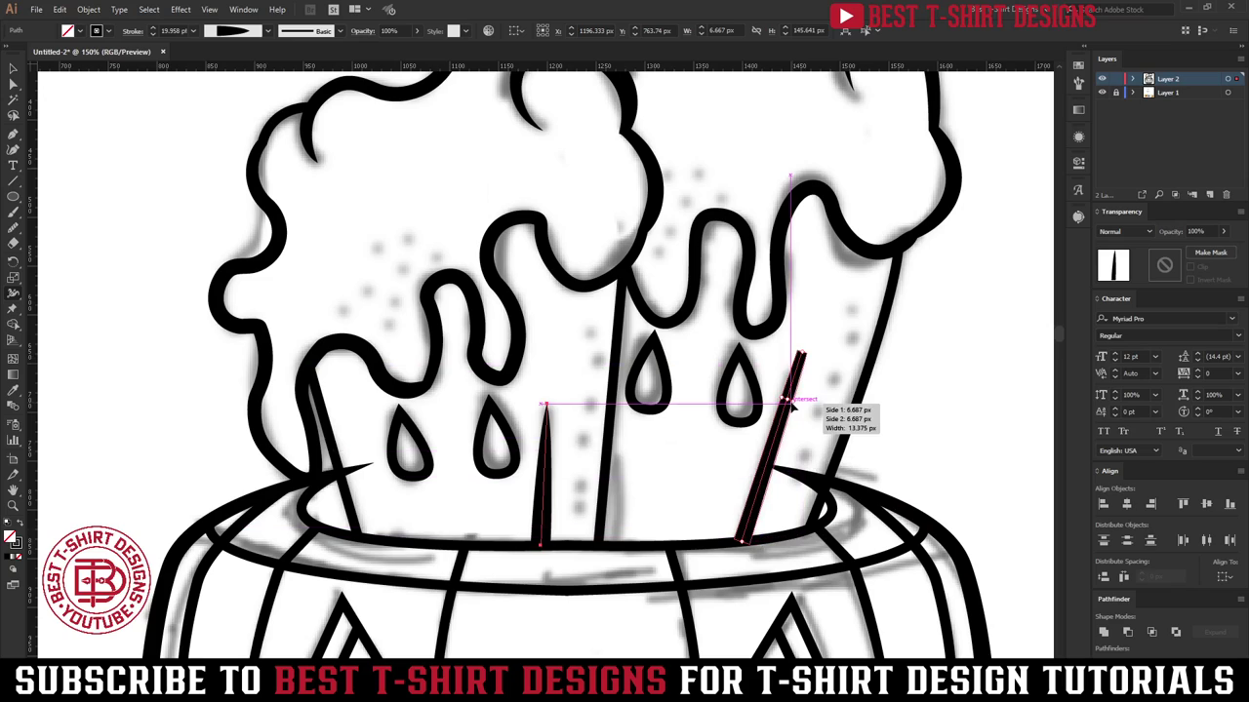
{"action": "key", "text": "v"}
{"action": "left_click", "coordinate": [634, 497]}
Step: Draw a circle about 24 px wide on the left foam, give it a solid black fill without a stroke, and deselect it
{"action": "scroll", "coordinate": [634, 497], "scroll_direction": "down", "scroll_amount": 2}
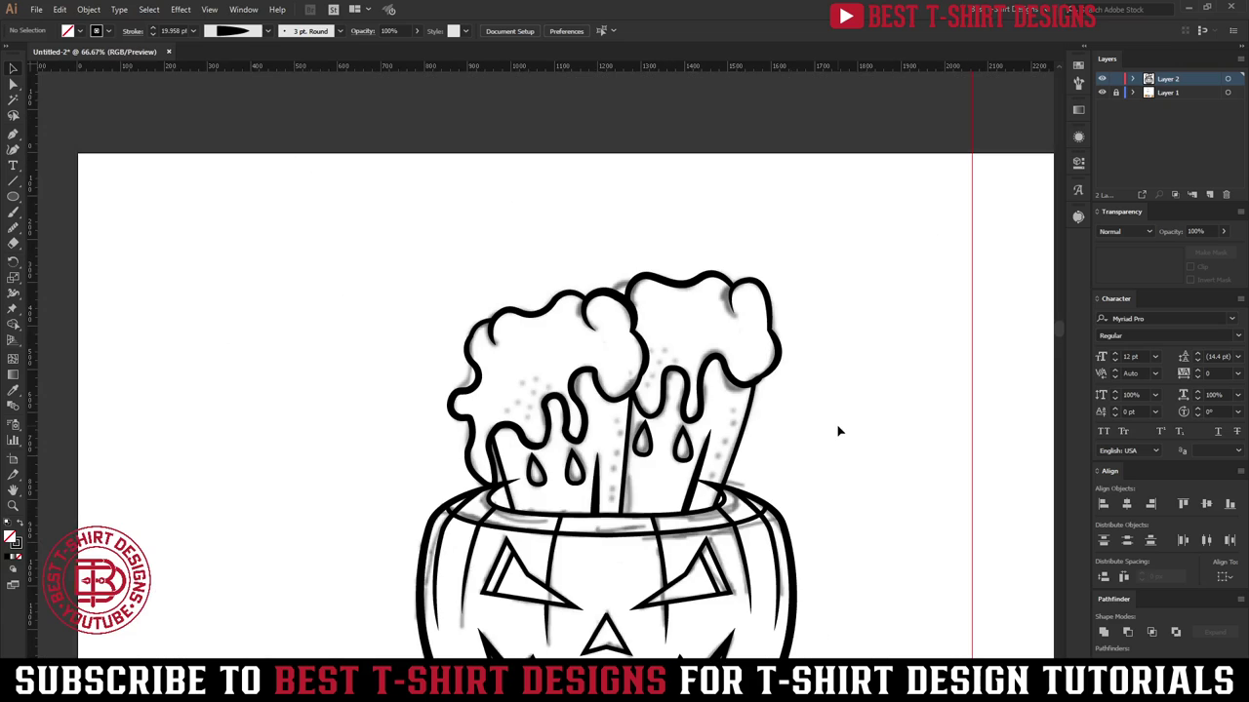
{"action": "scroll", "coordinate": [686, 505], "scroll_direction": "up", "scroll_amount": 2}
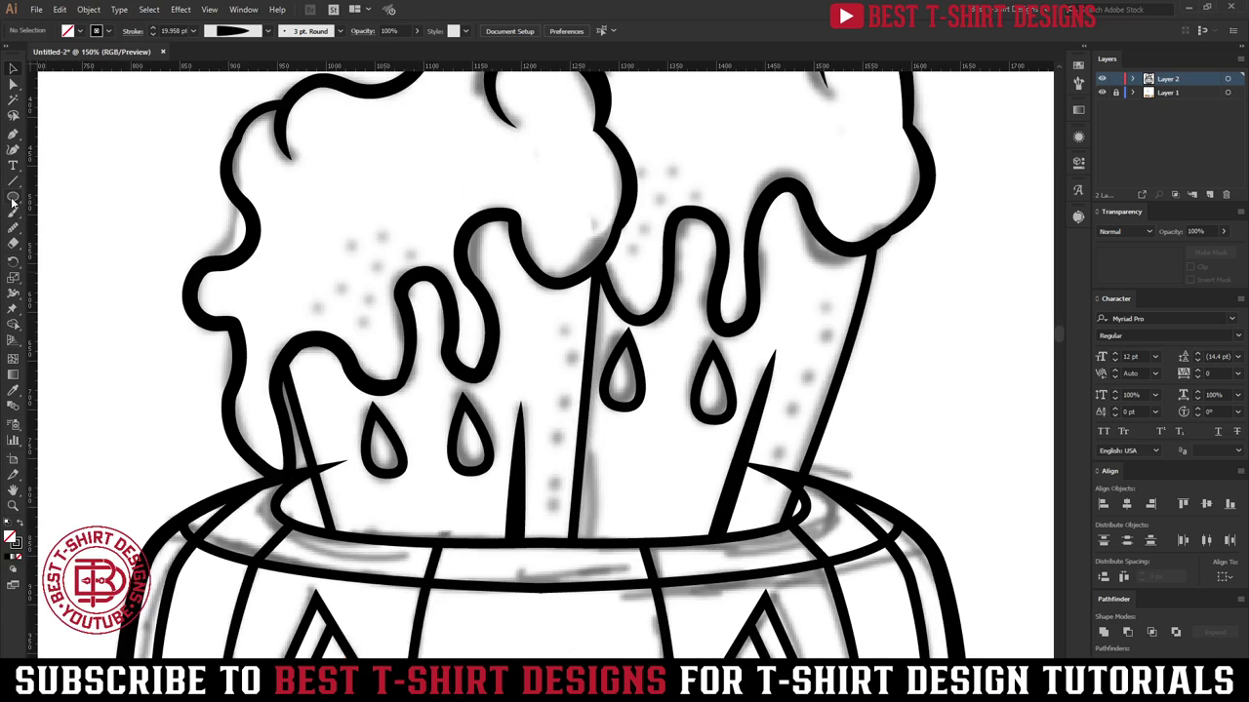
{"action": "scroll", "coordinate": [358, 306], "scroll_direction": "up", "scroll_amount": 1}
{"action": "left_click_drag", "start_coordinate": [364, 322], "coordinate": [379, 338]}
{"action": "key", "text": "shift+x"}
{"action": "key", "text": "ctrl+shift+a"}
{"action": "scroll", "coordinate": [296, 310], "scroll_direction": "up", "scroll_amount": 1}
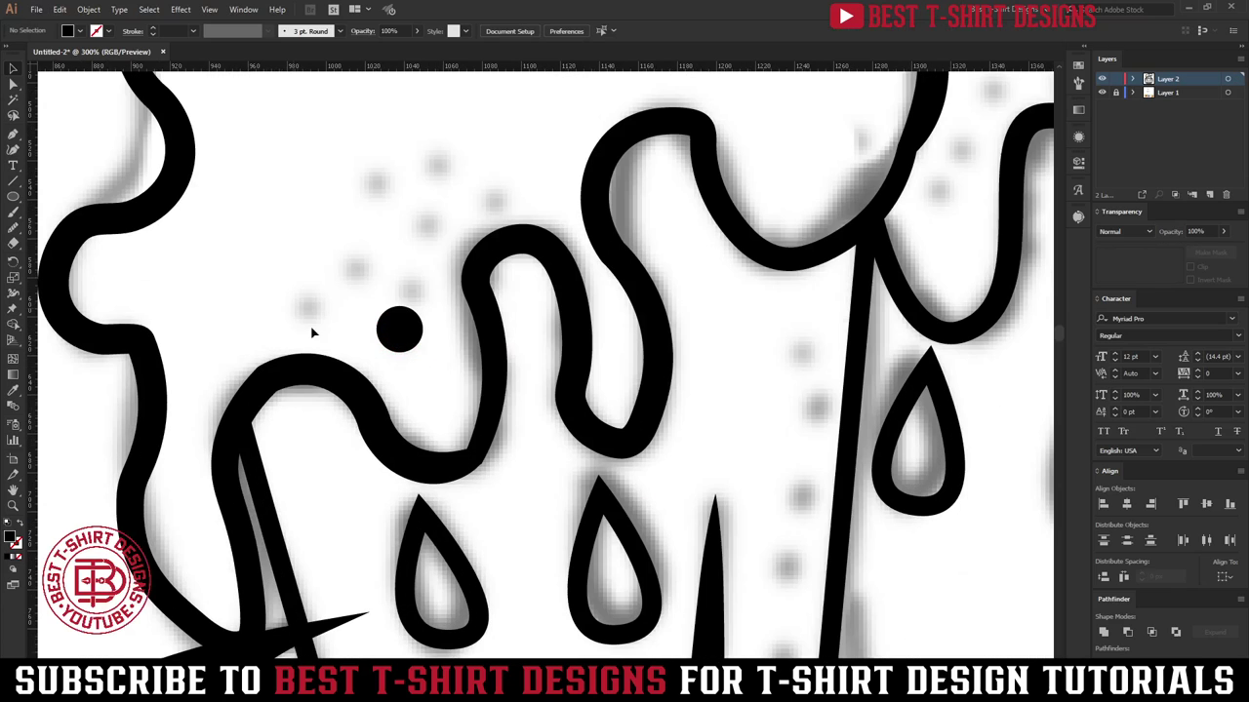
Step: Shrink the black dot to about 17.7 px and copy it over the sketched dots on the left foam
{"action": "left_click", "coordinate": [408, 332]}
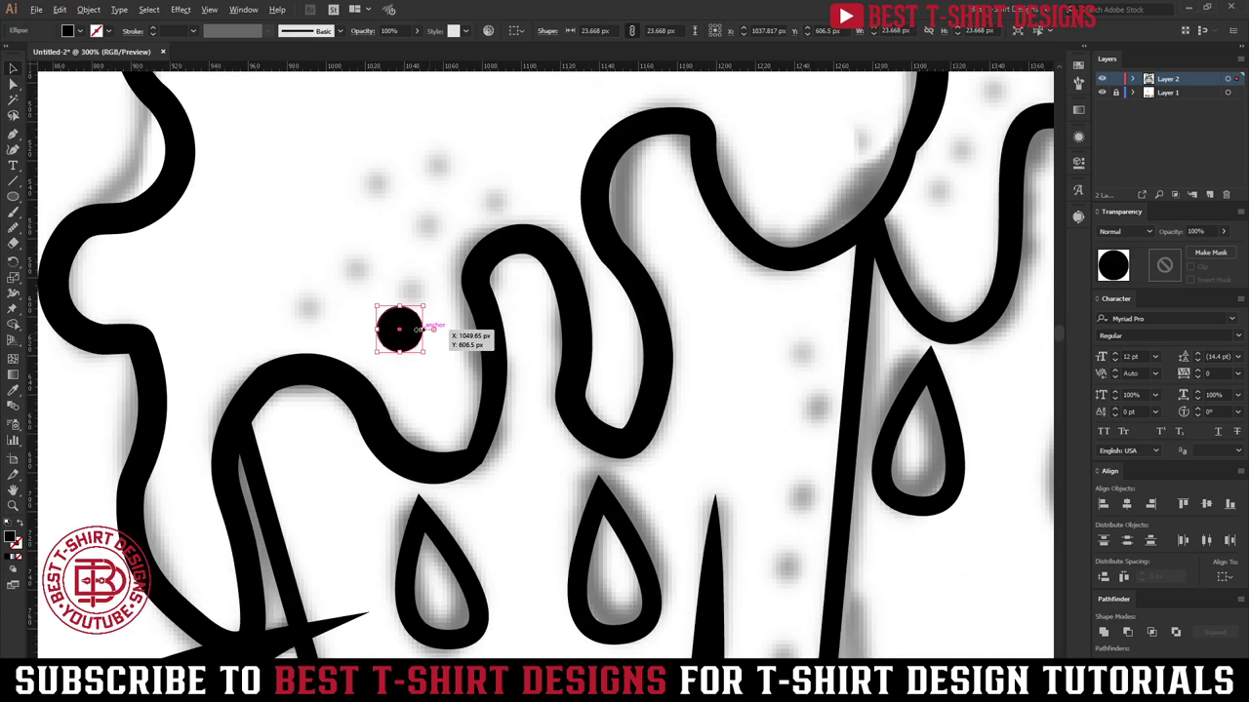
{"action": "left_click_drag", "start_coordinate": [399, 331], "coordinate": [425, 290]}
{"action": "left_click_drag", "start_coordinate": [425, 290], "coordinate": [371, 187]}
Step: Copy the dot into an irregular column of seven bubbles between the left glass's highlight line and its right edge
{"action": "left_click_drag", "start_coordinate": [371, 187], "coordinate": [658, 387]}
{"action": "key", "text": "ctrl+minus"}
{"action": "left_click_drag", "start_coordinate": [658, 387], "coordinate": [677, 432]}
{"action": "left_click_drag", "start_coordinate": [677, 433], "coordinate": [654, 557]}
{"action": "left_click", "coordinate": [679, 433]}
{"action": "left_click_drag", "start_coordinate": [690, 432], "coordinate": [684, 432]}
{"action": "left_click", "coordinate": [686, 414]}
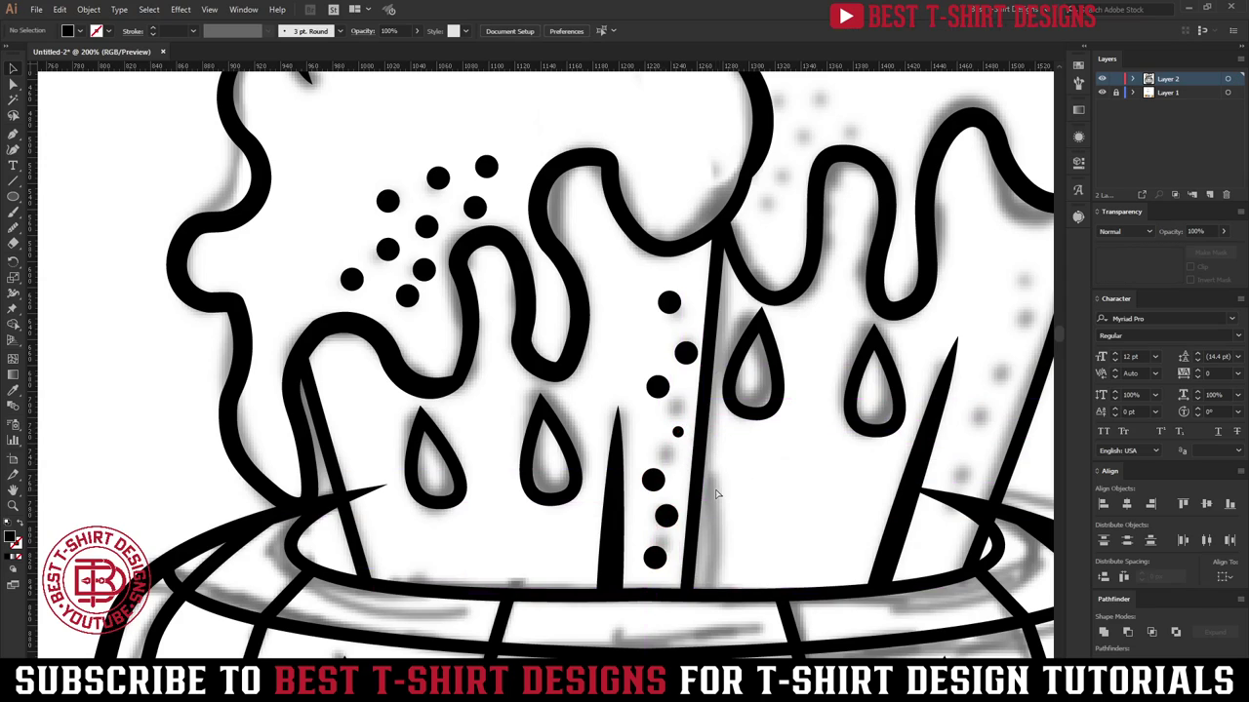
Step: Copy the left glass's bubbles to the right glass, rotate them to follow its slanted edge, shift them slightly left, and deselect
{"action": "left_click_drag", "start_coordinate": [752, 496], "coordinate": [580, 446]}
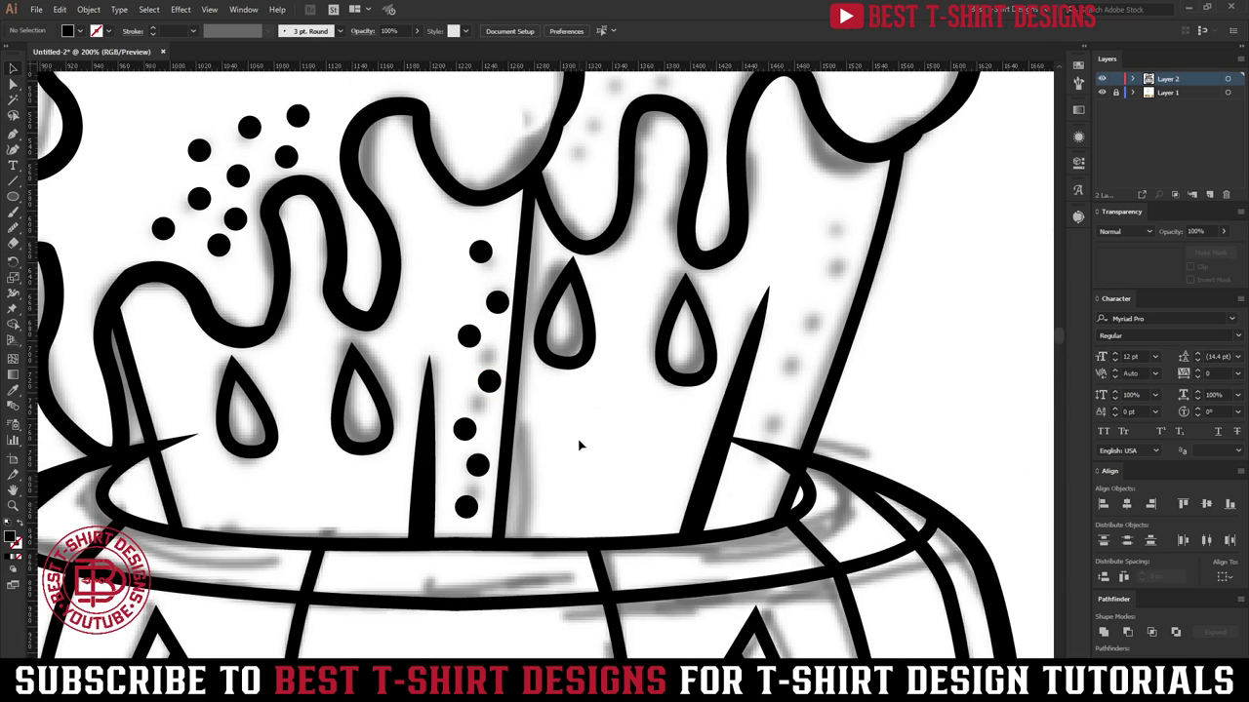
{"action": "left_click_drag", "start_coordinate": [455, 242], "coordinate": [479, 514]}
{"action": "left_click_drag", "start_coordinate": [478, 470], "coordinate": [479, 517]}
{"action": "left_click_drag", "start_coordinate": [477, 507], "coordinate": [770, 449]}
{"action": "left_click_drag", "start_coordinate": [806, 311], "coordinate": [809, 359]}
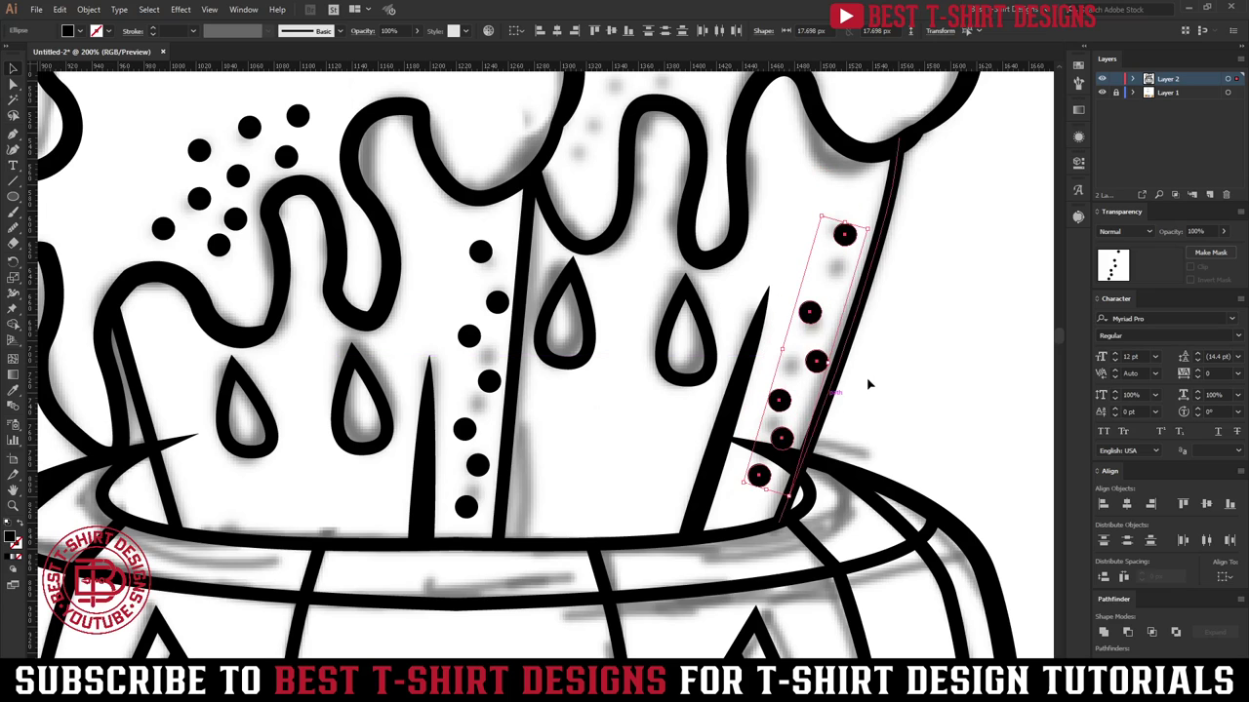
{"action": "key", "text": "Left"}
{"action": "key", "text": "Left"}
{"action": "key", "text": "Left"}
{"action": "key", "text": "Left"}
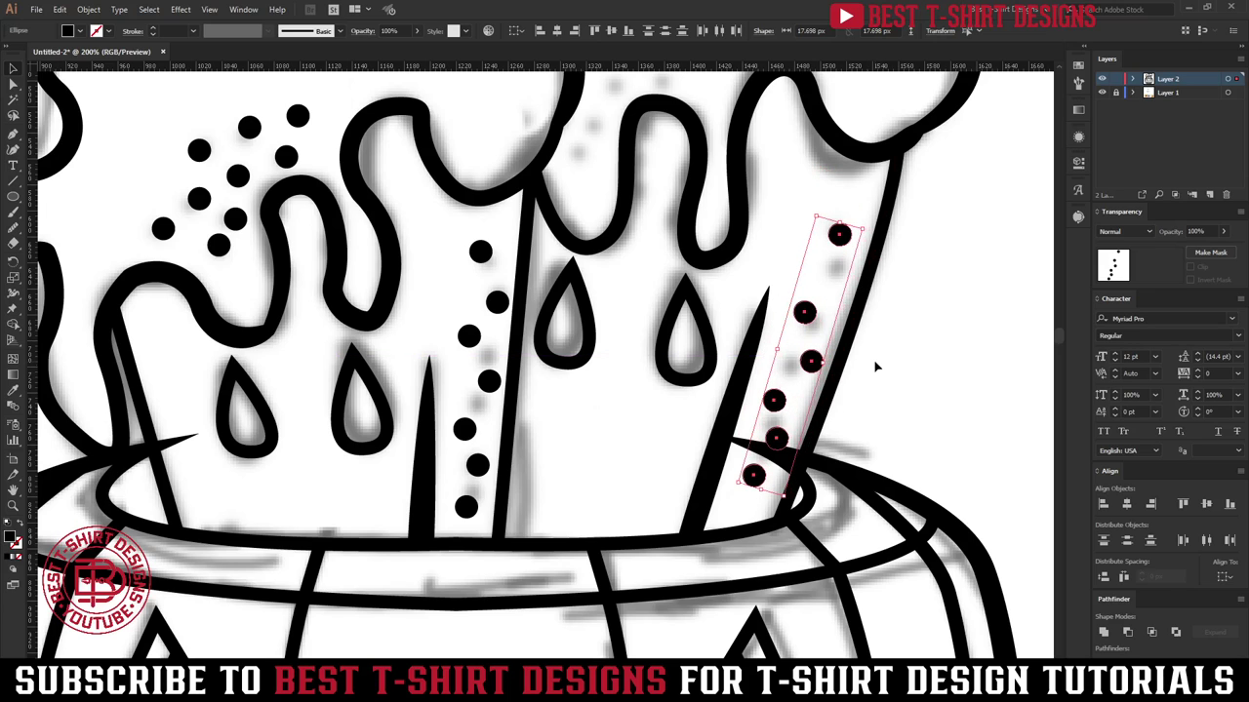
{"action": "left_click", "coordinate": [540, 433]}
Step: Copy a foam dot to six spots on the left part of the right foam, and deselect
{"action": "scroll", "coordinate": [541, 433], "scroll_direction": "down", "scroll_amount": 1}
{"action": "scroll", "coordinate": [540, 433], "scroll_direction": "up", "scroll_amount": 4}
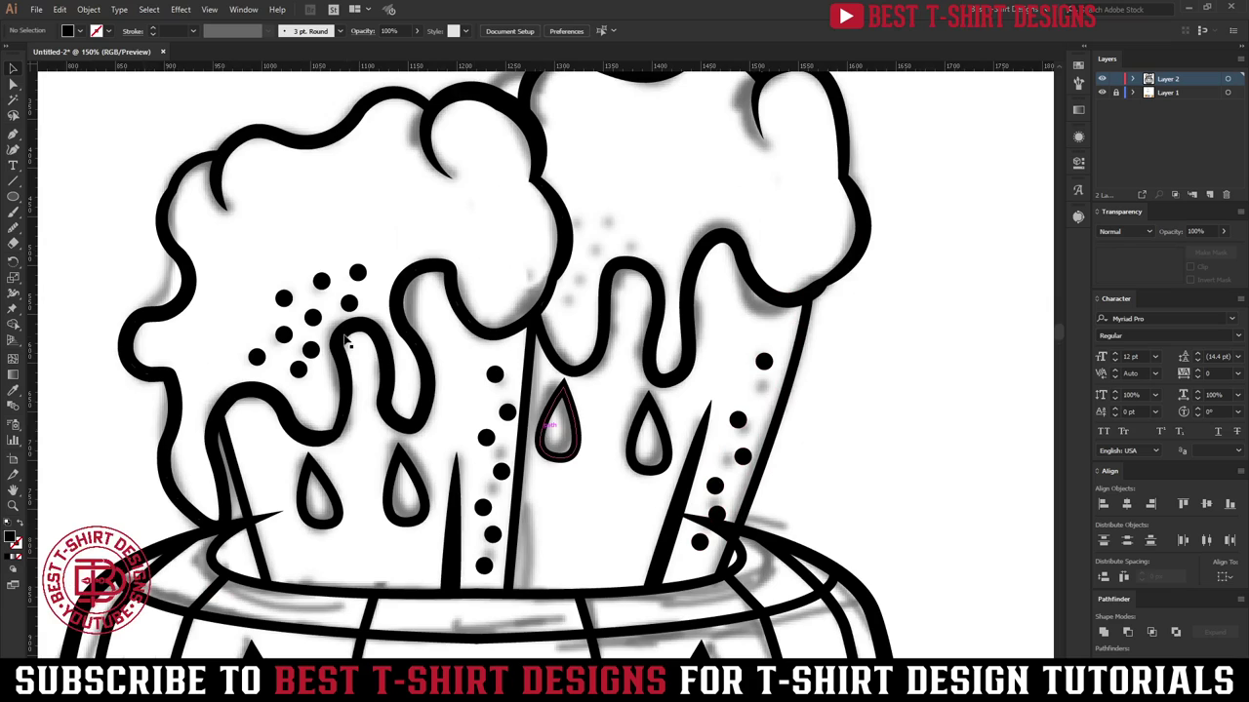
{"action": "left_click_drag", "start_coordinate": [348, 303], "coordinate": [594, 262]}
{"action": "scroll", "coordinate": [569, 309], "scroll_direction": "up", "scroll_amount": 1}
{"action": "left_click_drag", "start_coordinate": [593, 262], "coordinate": [580, 370]}
{"action": "left_click_drag", "start_coordinate": [580, 371], "coordinate": [584, 161]}
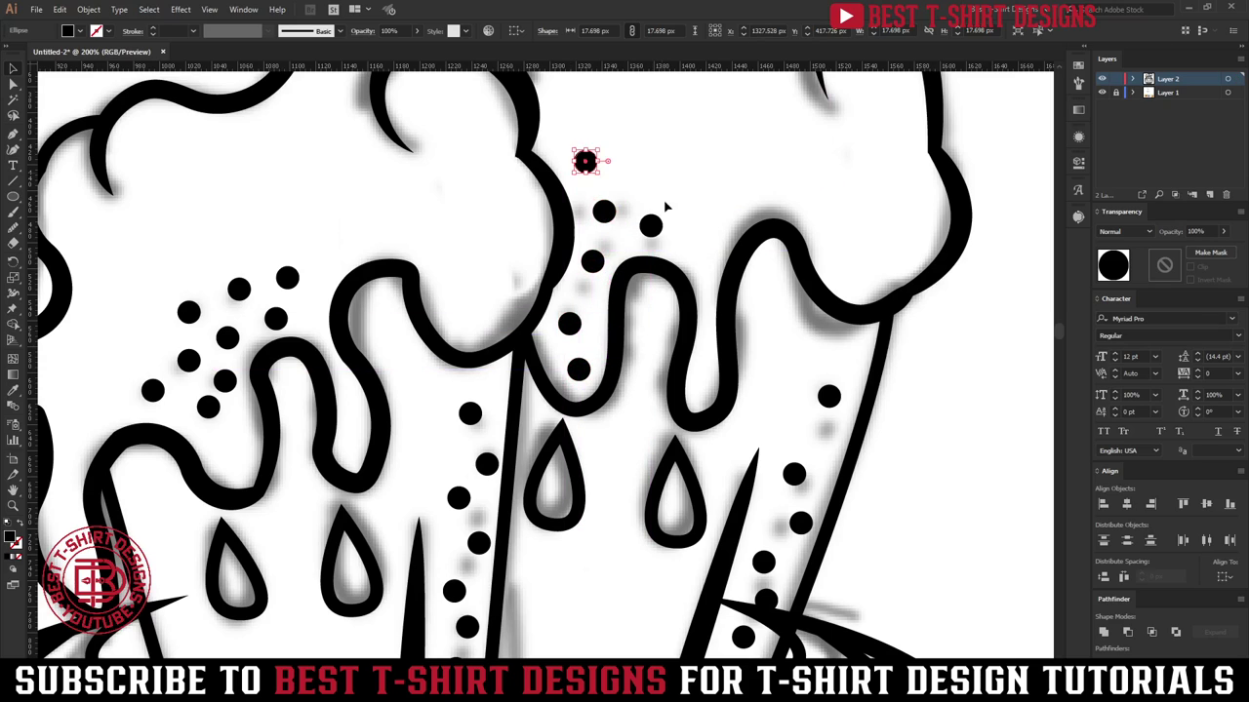
{"action": "key", "text": "ctrl+shift+a"}
{"action": "scroll", "coordinate": [625, 352], "scroll_direction": "down", "scroll_amount": 3}
{"action": "scroll", "coordinate": [315, 203], "scroll_direction": "down", "scroll_amount": 1}
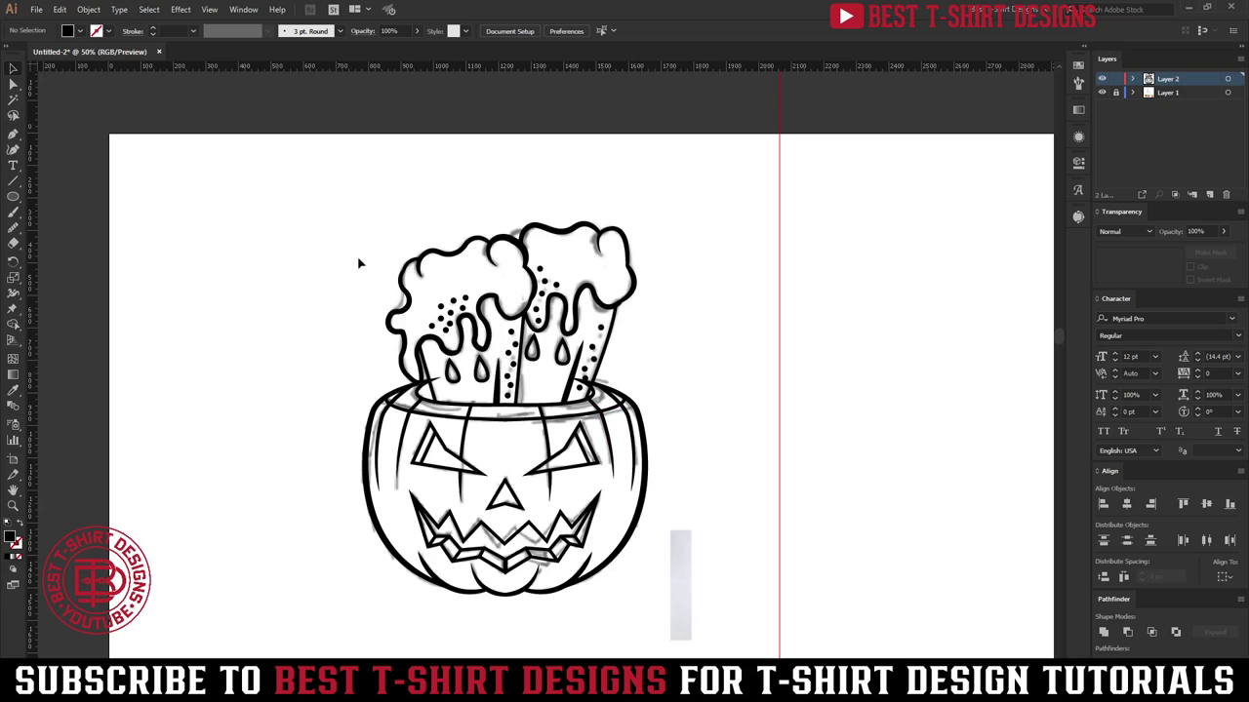
Step: Place a duplicate of the whole line artwork outside the artboard on its left, and deselect it
{"action": "left_click_drag", "start_coordinate": [281, 194], "coordinate": [702, 635]}
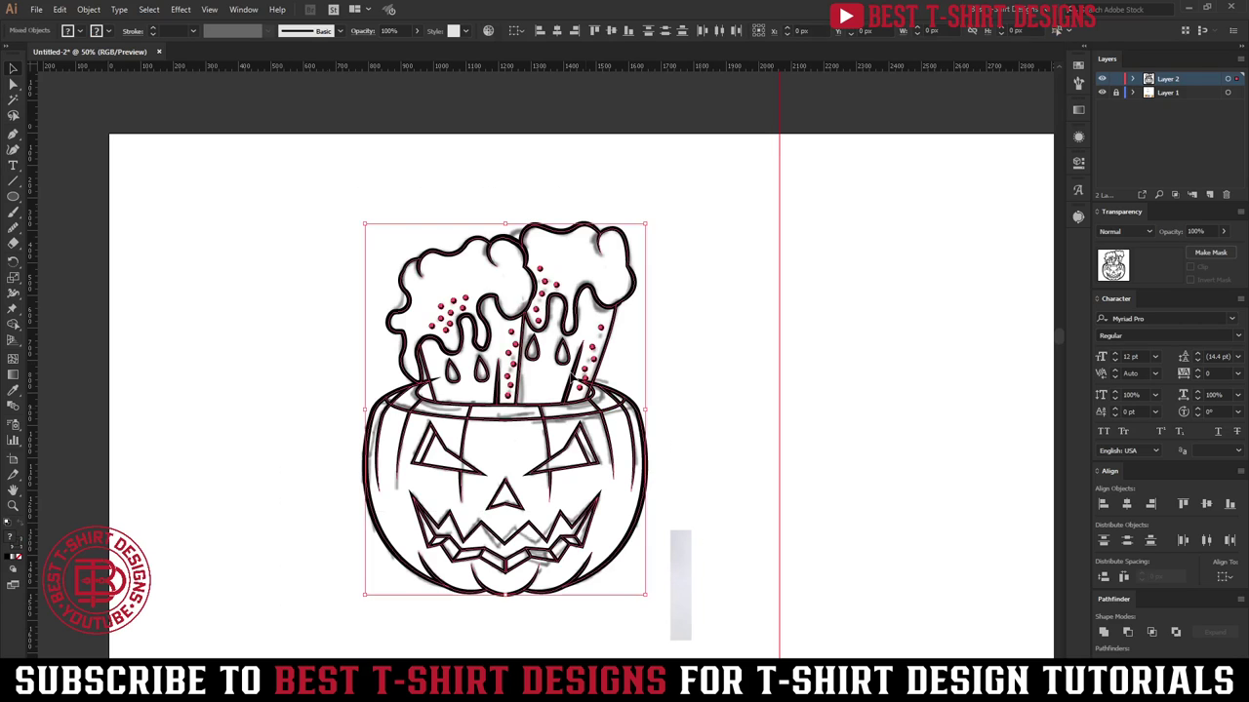
{"action": "scroll", "coordinate": [505, 300], "scroll_direction": "down", "scroll_amount": 1}
{"action": "left_click_drag", "start_coordinate": [517, 311], "coordinate": [119, 319]}
{"action": "left_click_drag", "start_coordinate": [257, 355], "coordinate": [384, 355]}
{"action": "left_click_drag", "start_coordinate": [96, 198], "coordinate": [378, 560]}
{"action": "left_click", "coordinate": [753, 491]}
{"action": "scroll", "coordinate": [753, 491], "scroll_direction": "up", "scroll_amount": 1}
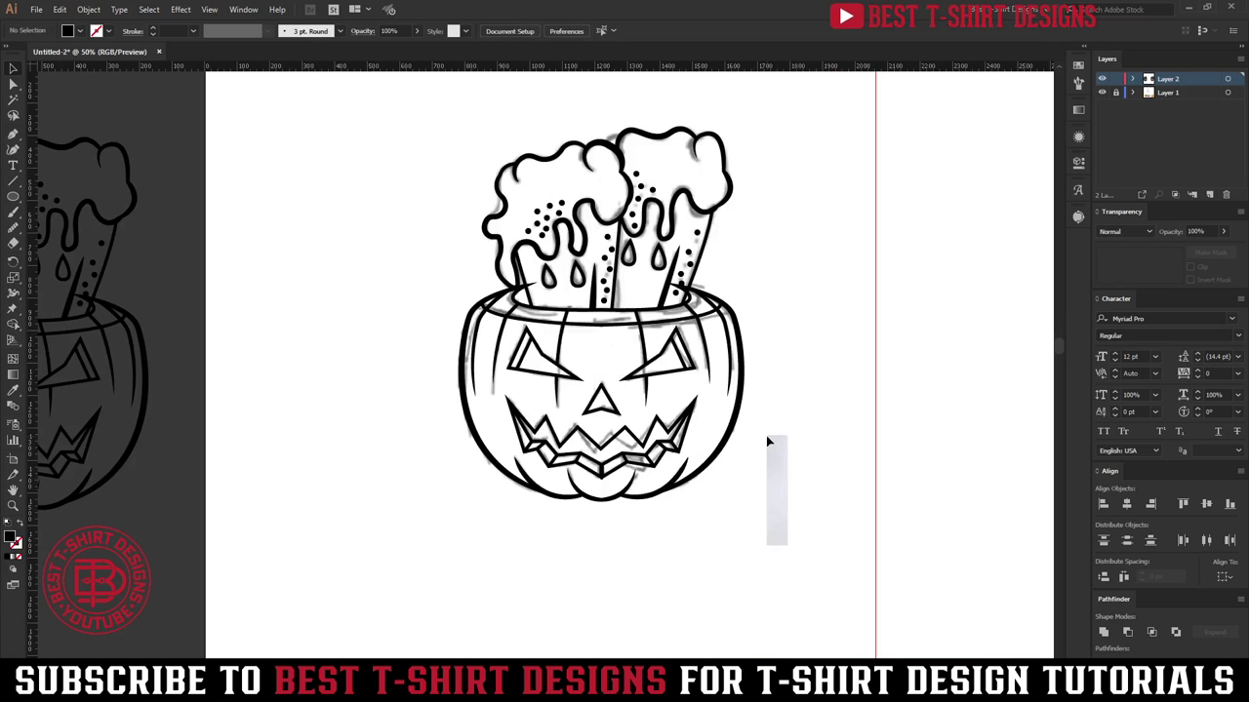
Step: Hide the sketch on Layer 1 so only the line art shows, and deselect the artwork
{"action": "scroll", "coordinate": [766, 435], "scroll_direction": "up", "scroll_amount": 1}
{"action": "left_click_drag", "start_coordinate": [381, 128], "coordinate": [782, 576]}
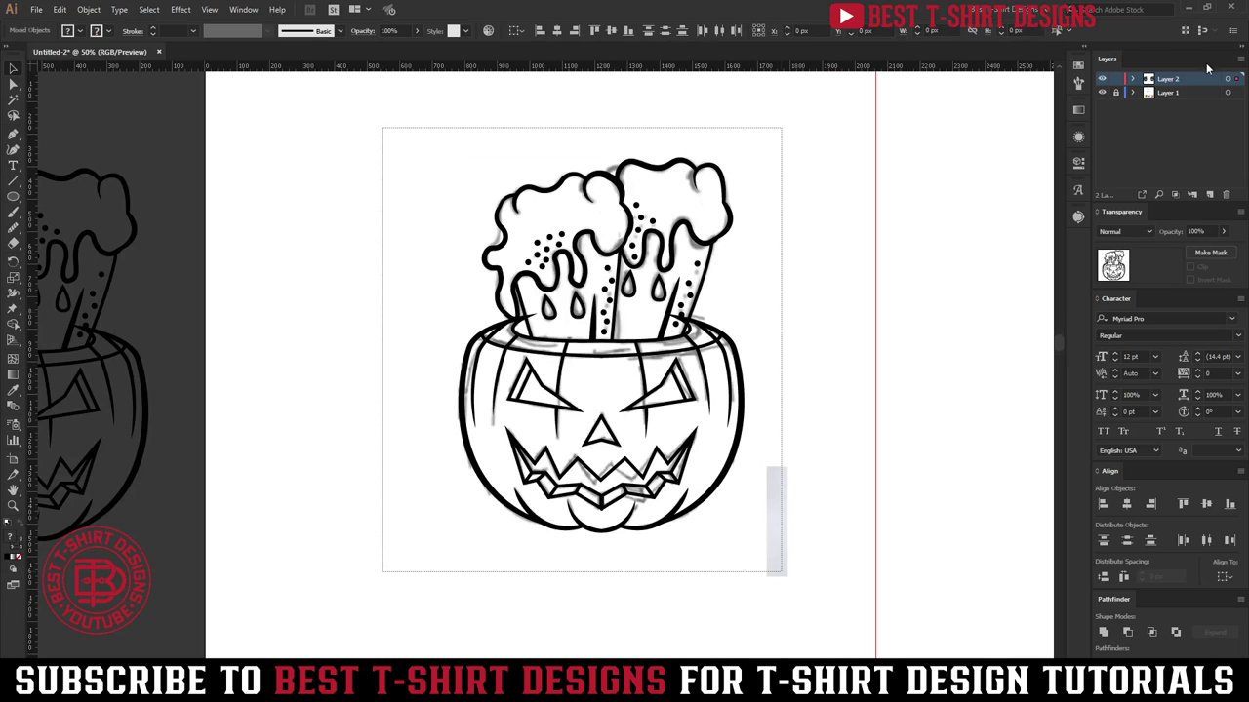
{"action": "left_click", "coordinate": [1101, 92]}
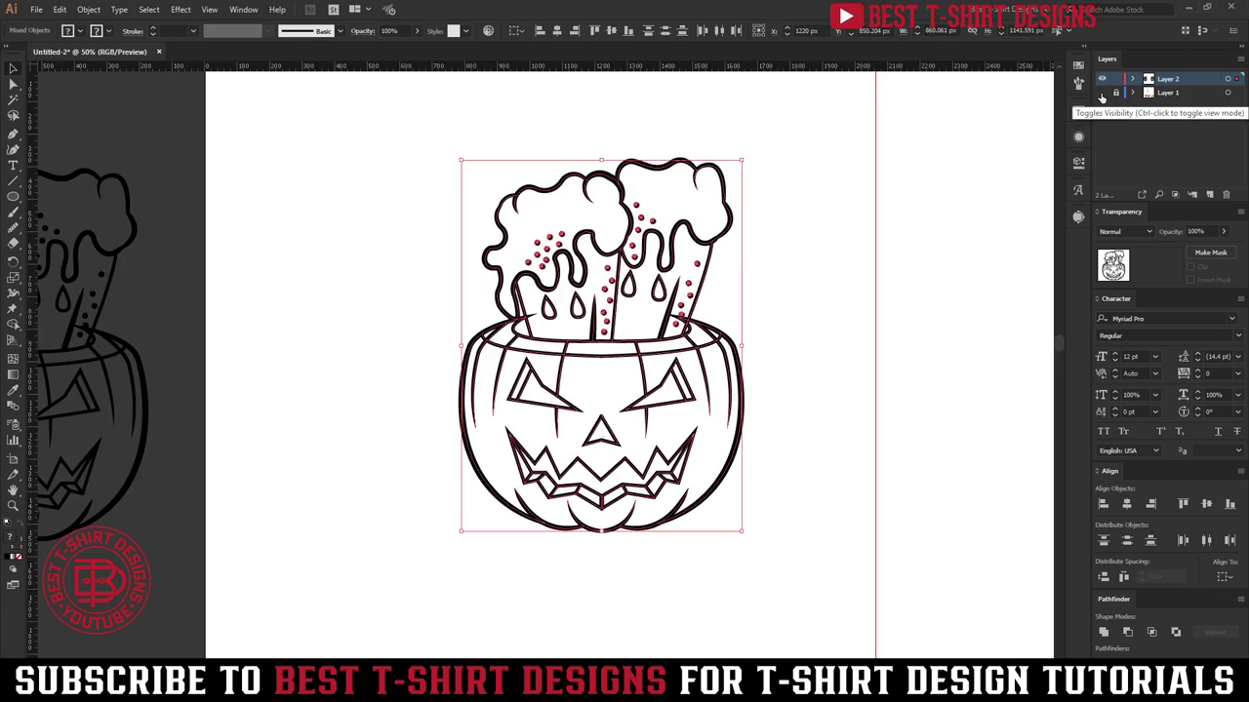
{"action": "left_click", "coordinate": [862, 401]}
Step: Select the complete line art on the artboard, apply Expand Appearance to it, and deselect
{"action": "scroll", "coordinate": [857, 401], "scroll_direction": "up", "scroll_amount": 1}
{"action": "left_click_drag", "start_coordinate": [390, 128], "coordinate": [810, 600]}
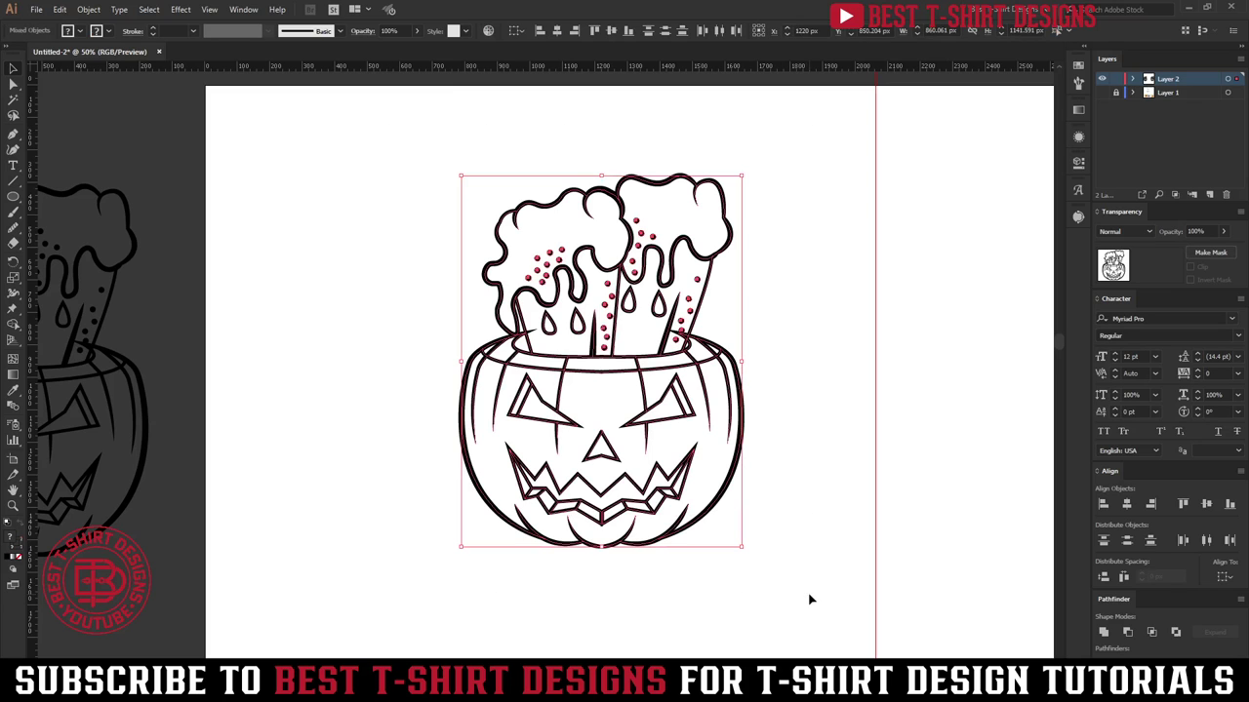
{"action": "key", "text": "a"}
{"action": "key", "text": "v"}
{"action": "left_click", "coordinate": [87, 9]}
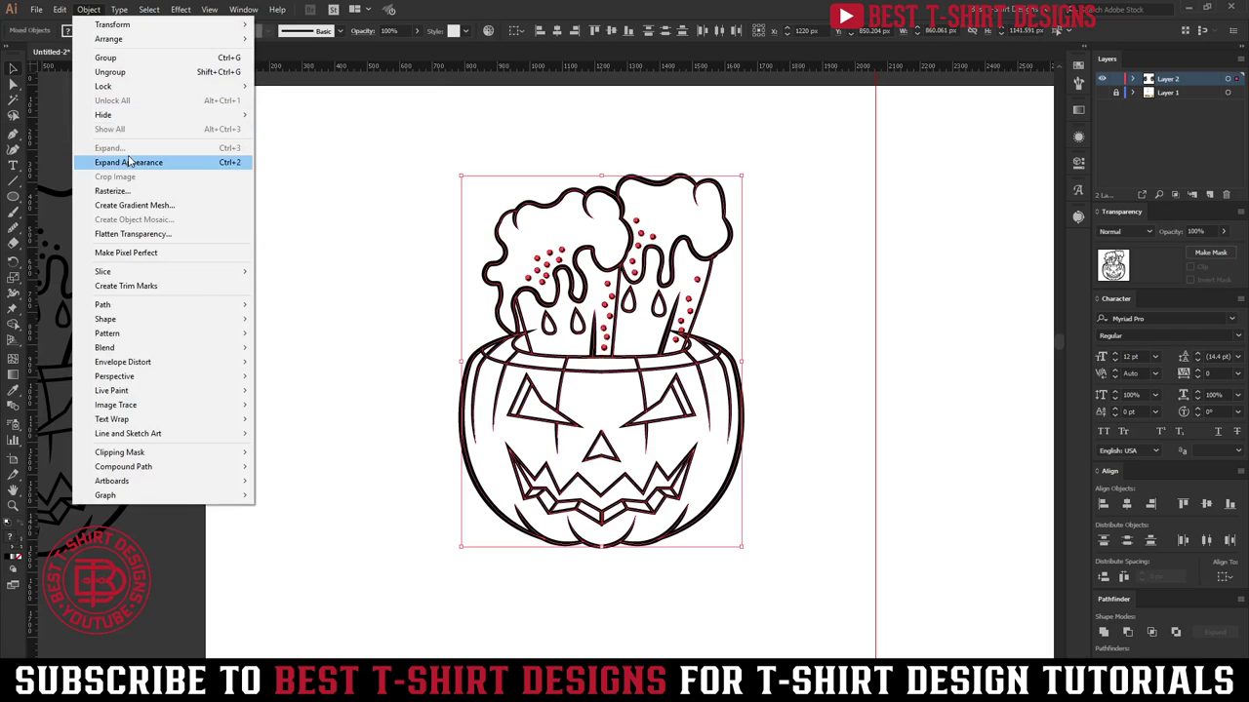
{"action": "left_click", "coordinate": [128, 162]}
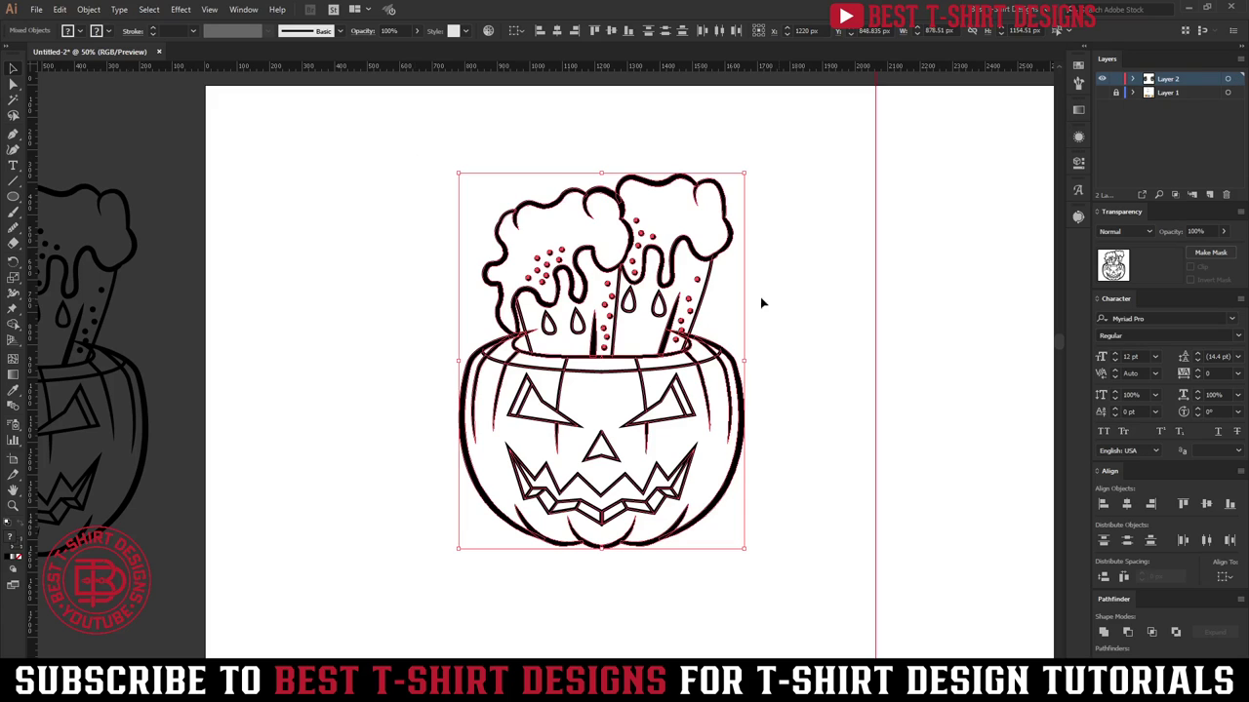
{"action": "left_click", "coordinate": [732, 259]}
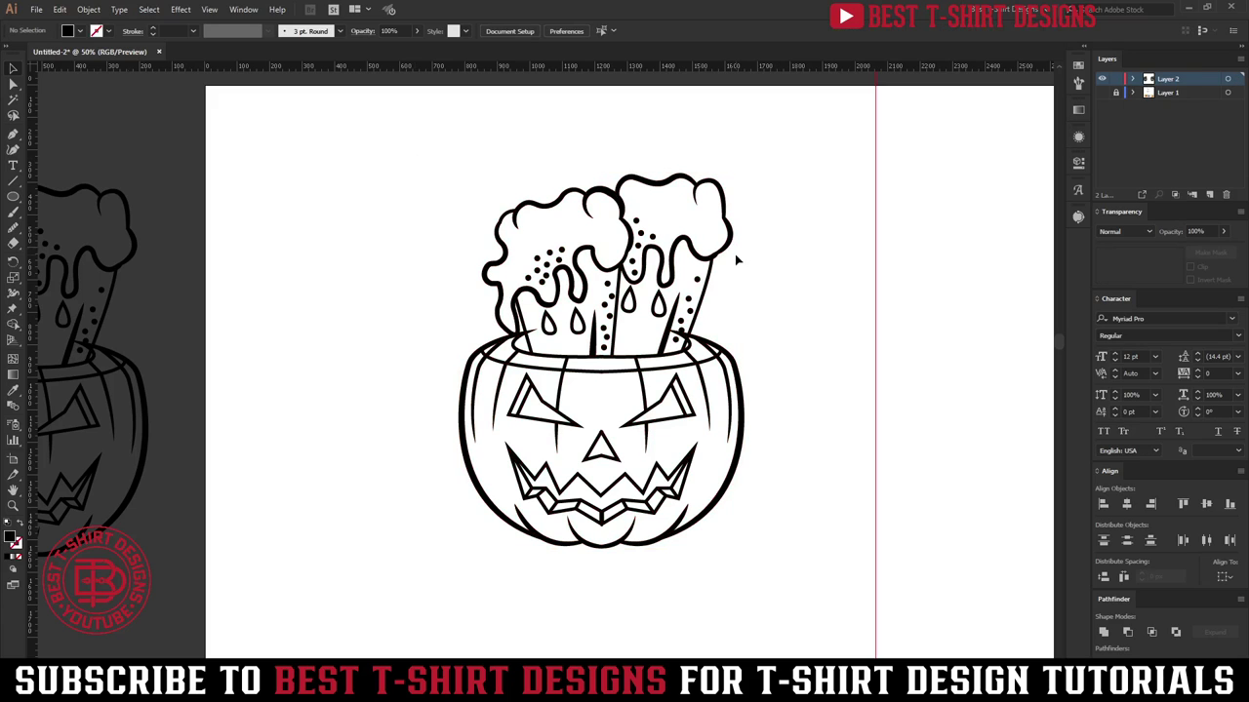
Step: Select the complete line art on the artboard, expand it into filled shapes, and deselect
{"action": "left_click_drag", "start_coordinate": [412, 142], "coordinate": [725, 498]}
{"action": "left_click_drag", "start_coordinate": [815, 591], "coordinate": [780, 552]}
{"action": "left_click", "coordinate": [88, 9]}
{"action": "left_click", "coordinate": [109, 148]}
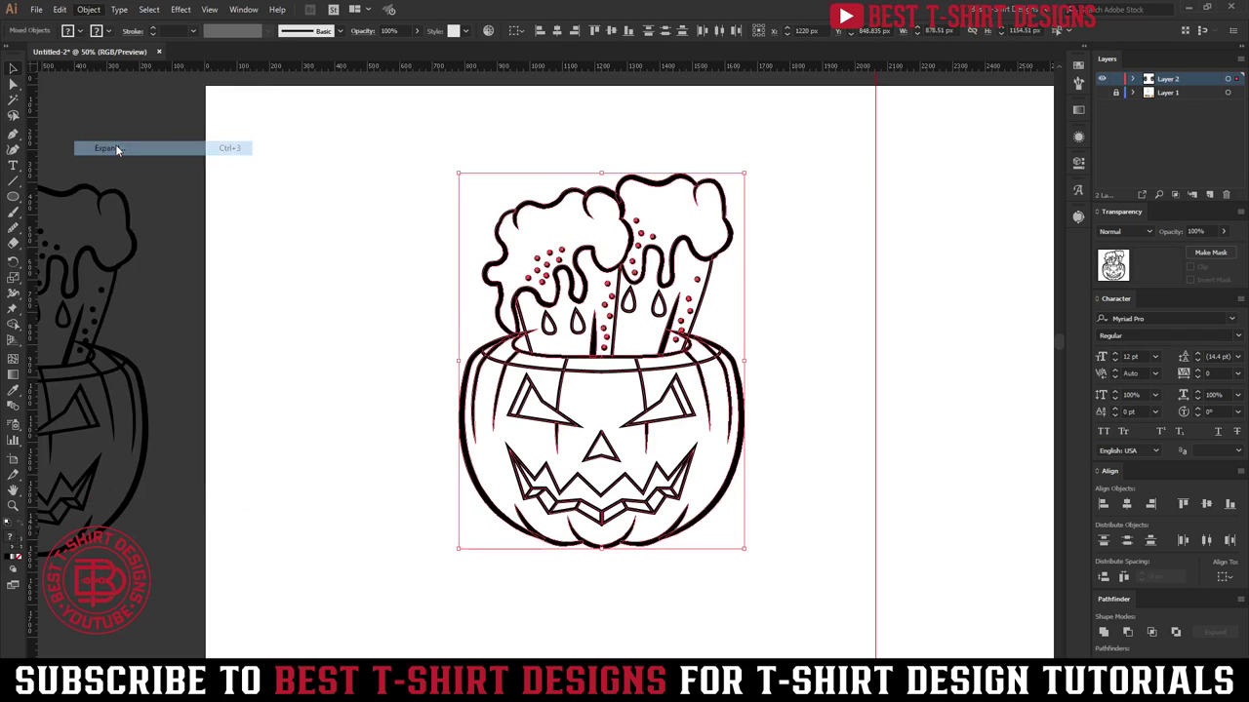
{"action": "left_click", "coordinate": [439, 271]}
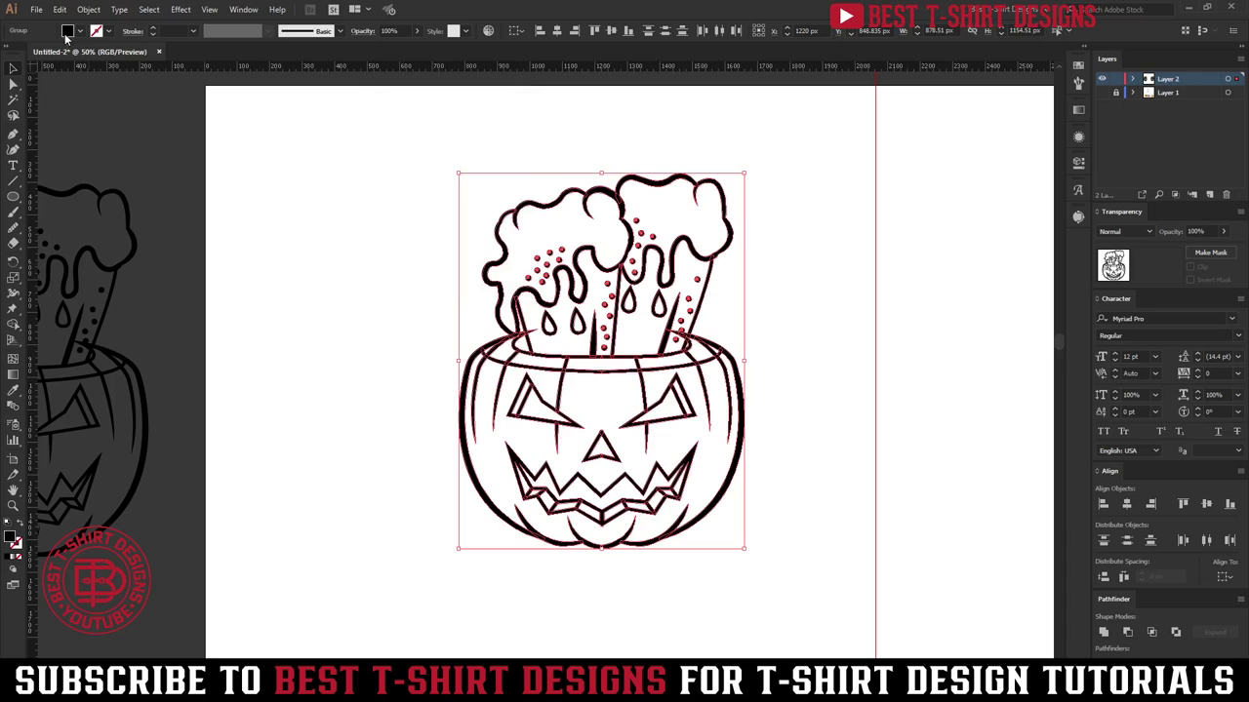
{"action": "left_click", "coordinate": [827, 434]}
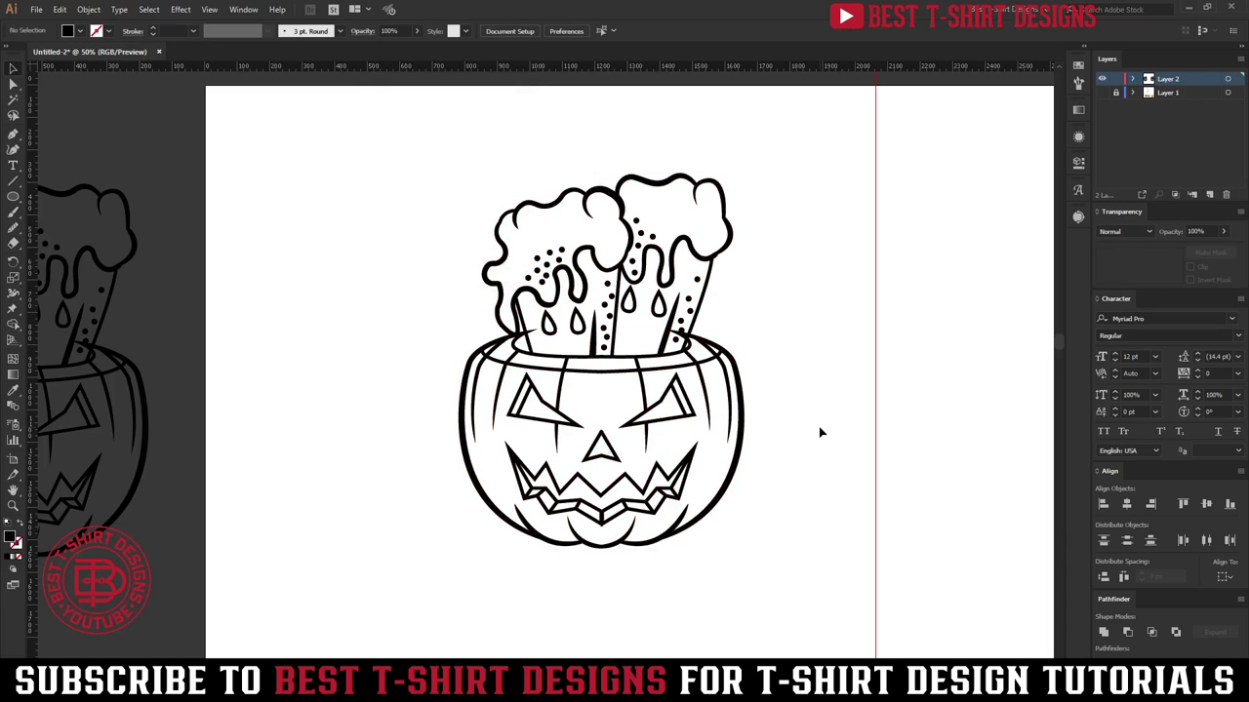
Step: Nudge both beer glasses, including foam, drops and all bubble dots, 16 px left and 2 px down relative to the pumpkin, and deselect
{"action": "scroll", "coordinate": [764, 309], "scroll_direction": "up", "scroll_amount": 2}
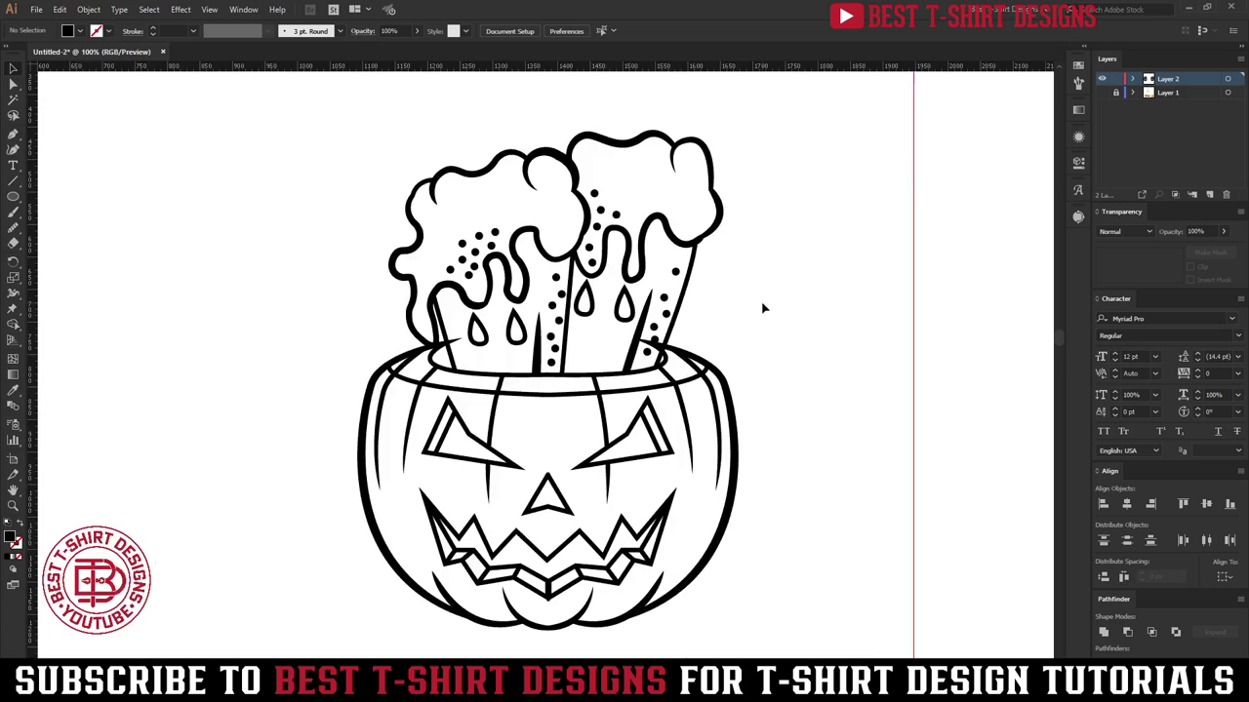
{"action": "scroll", "coordinate": [569, 263], "scroll_direction": "down", "scroll_amount": 1}
{"action": "left_click_drag", "start_coordinate": [255, 113], "coordinate": [669, 317]}
{"action": "scroll", "coordinate": [592, 332], "scroll_direction": "up", "scroll_amount": 2}
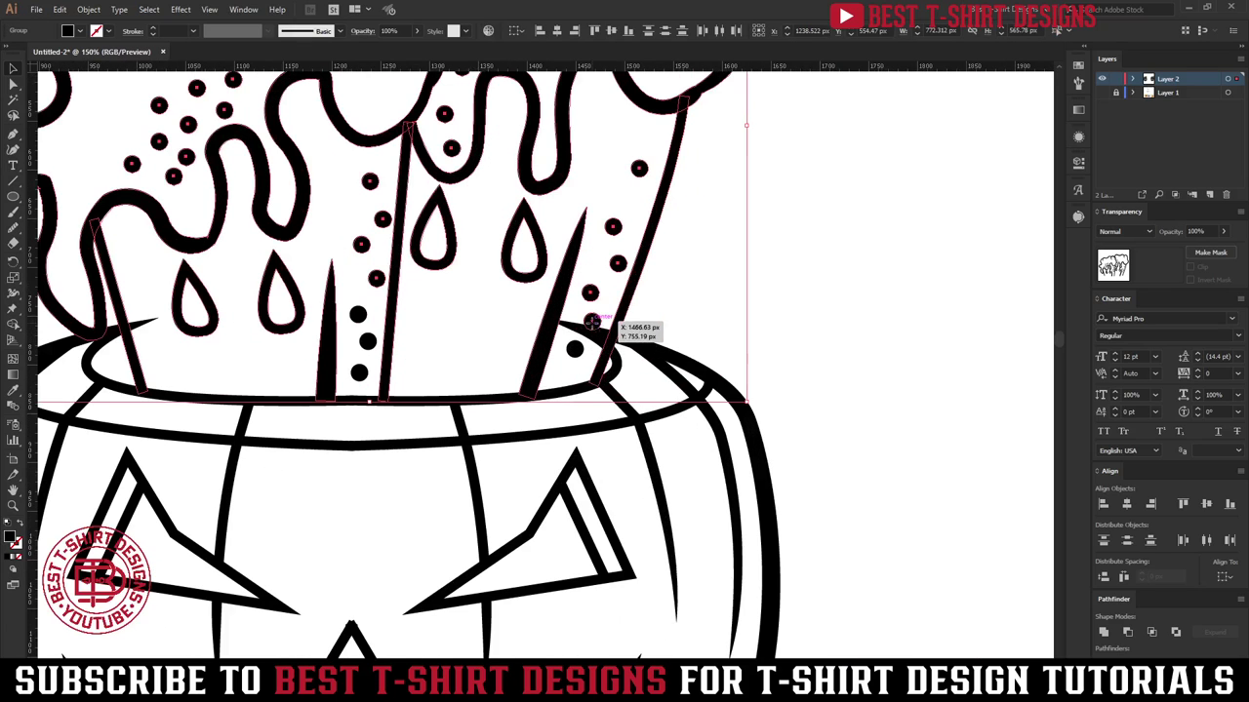
{"action": "left_click", "coordinate": [361, 372], "text": "shift"}
{"action": "left_click", "coordinate": [369, 341], "text": "shift"}
{"action": "left_click", "coordinate": [359, 315], "text": "shift"}
{"action": "scroll", "coordinate": [754, 341], "scroll_direction": "down", "scroll_amount": 2}
{"action": "key", "text": "Left"}
{"action": "key", "text": "Left"}
{"action": "key", "text": "Left"}
{"action": "key", "text": "Left"}
{"action": "key", "text": "Left"}
{"action": "key", "text": "Left"}
{"action": "key", "text": "Left"}
{"action": "key", "text": "Left"}
{"action": "key", "text": "Left"}
{"action": "key", "text": "Left"}
{"action": "key", "text": "Right"}
{"action": "key", "text": "Right"}
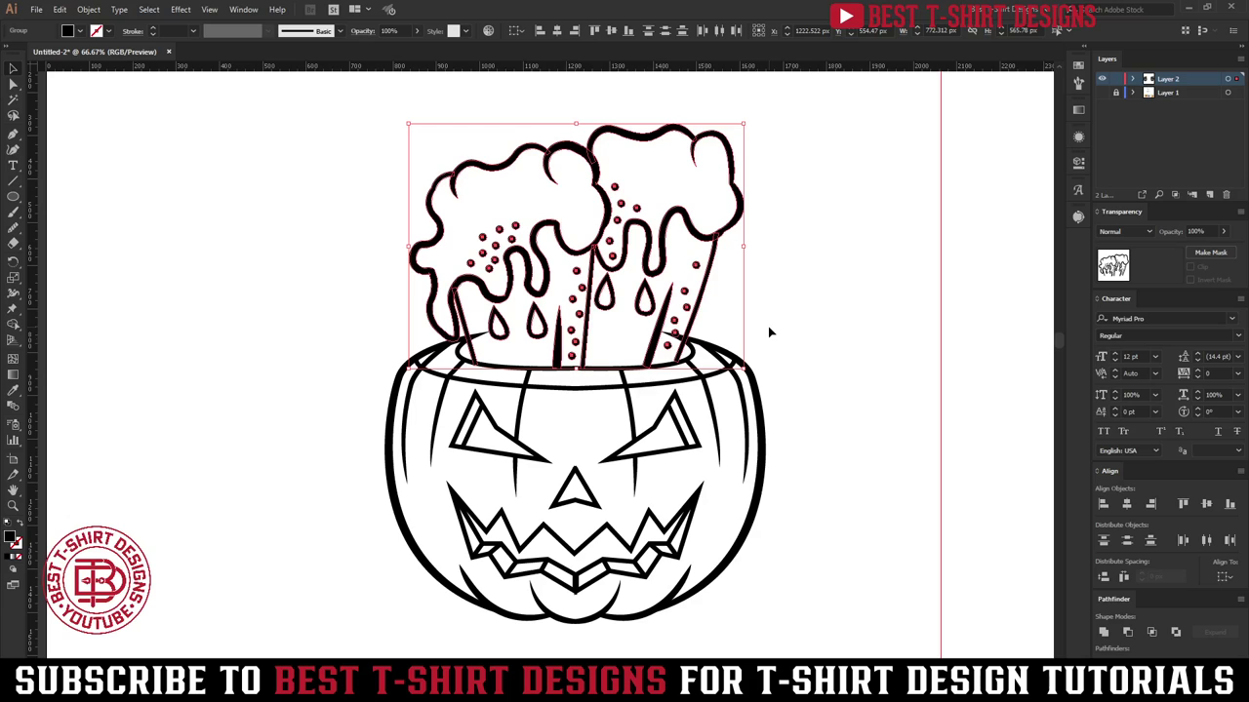
{"action": "key", "text": "Down"}
{"action": "key", "text": "Down"}
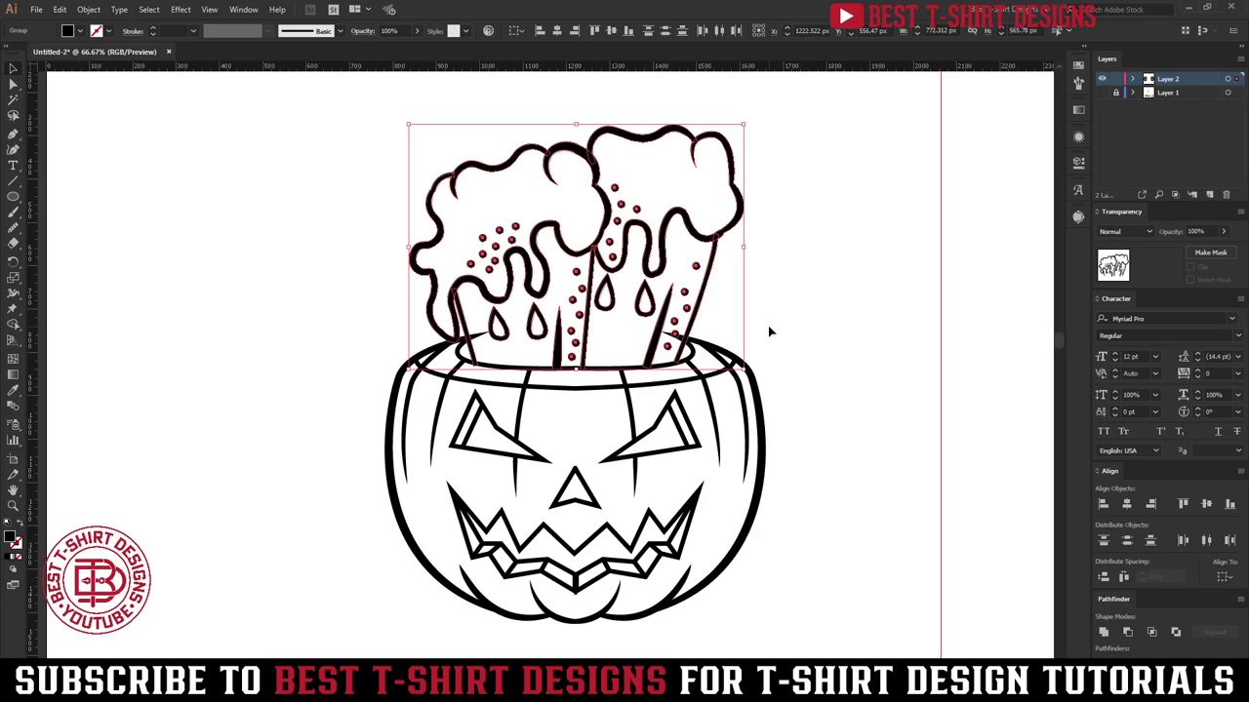
{"action": "left_click", "coordinate": [770, 332]}
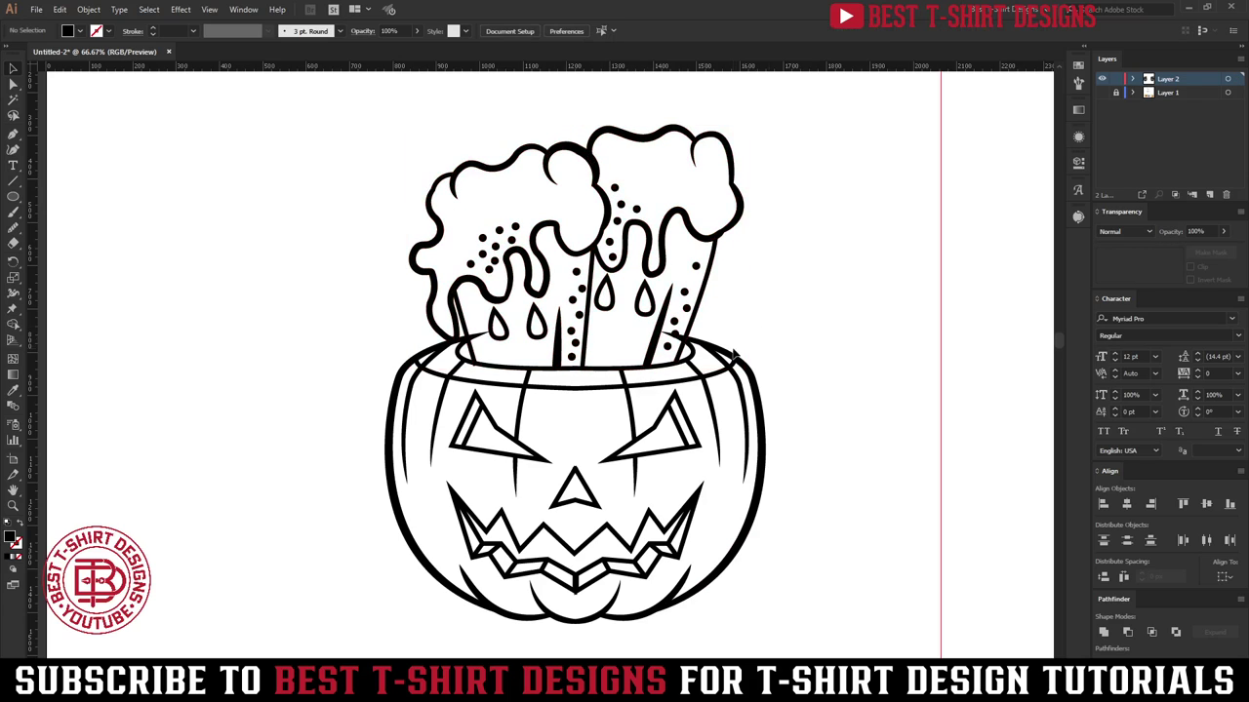
{"action": "left_click", "coordinate": [739, 359]}
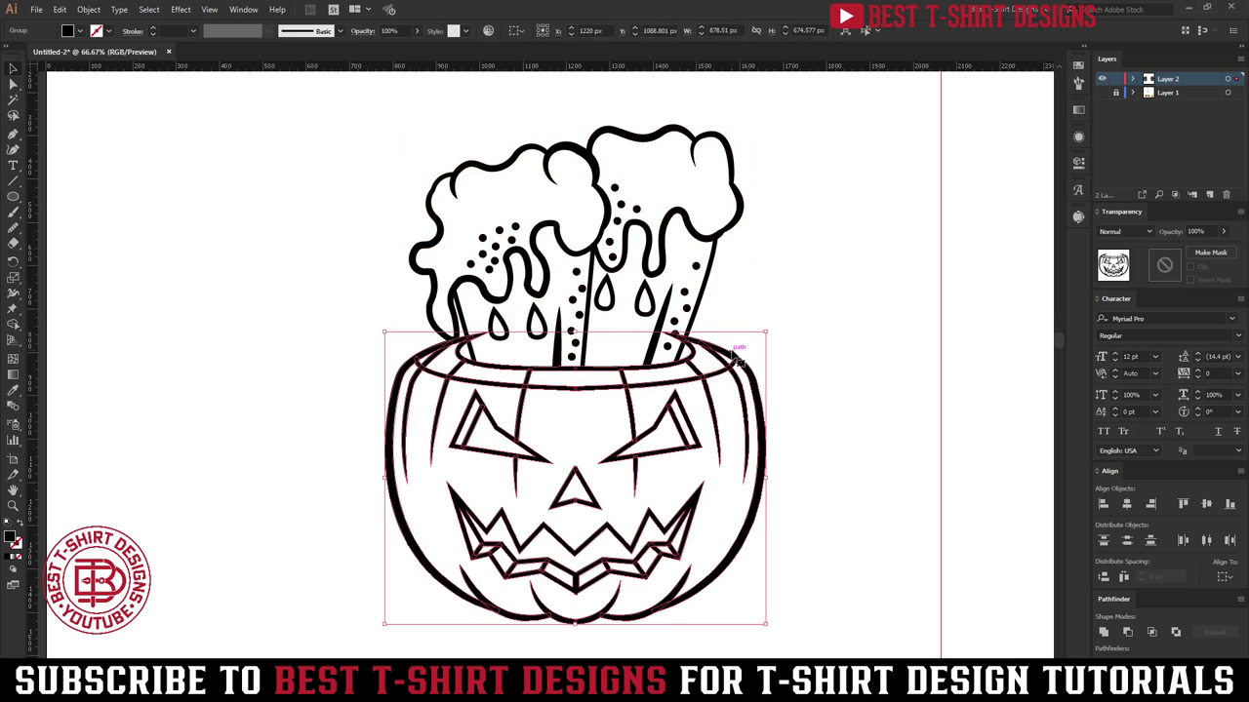
{"action": "left_click", "coordinate": [684, 297]}
{"action": "left_click", "coordinate": [834, 306]}
{"action": "scroll", "coordinate": [834, 306], "scroll_direction": "up", "scroll_amount": 1}
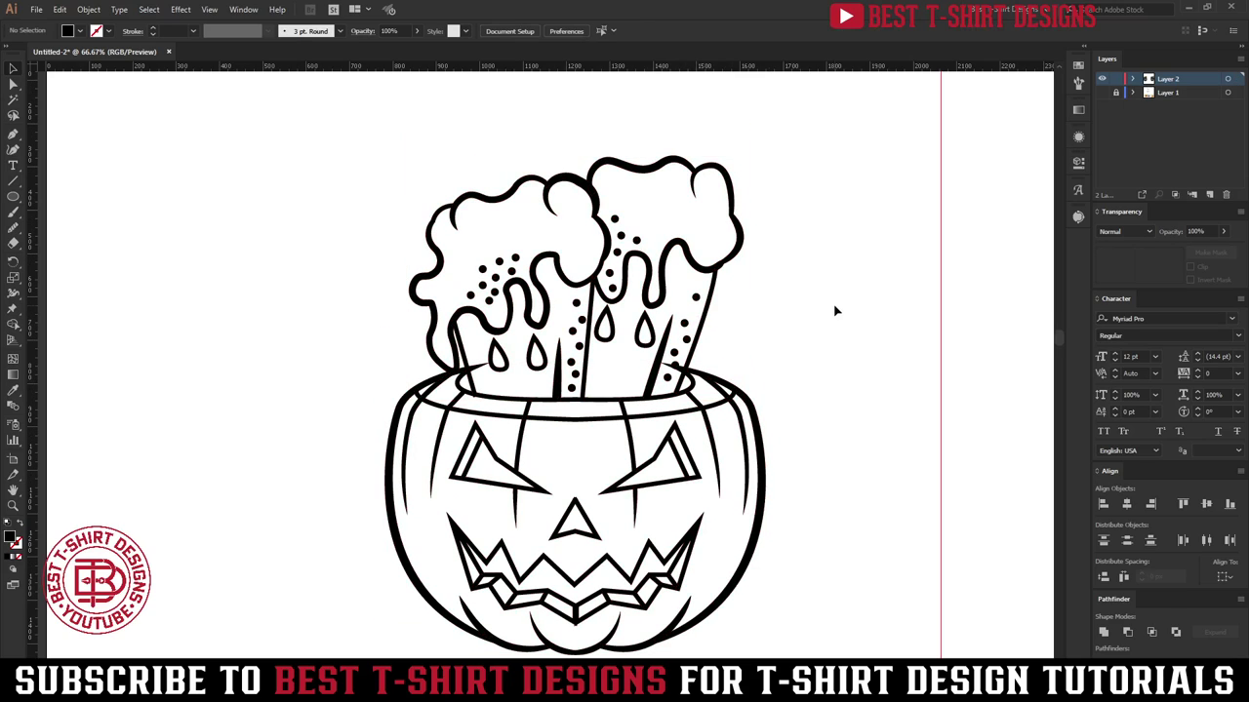
Step: Erase the pointed tips of the pumpkin's opening outline where they extend inside the right and left beer glasses
{"action": "scroll", "coordinate": [660, 357], "scroll_direction": "up", "scroll_amount": 2}
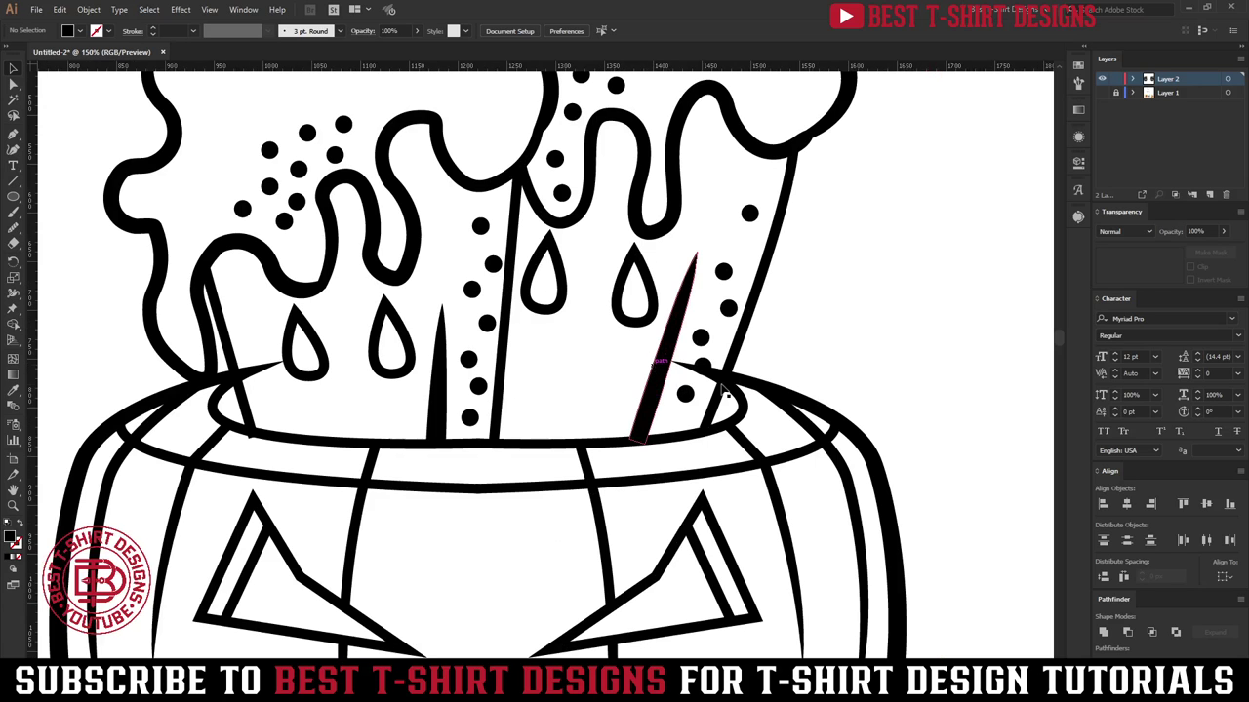
{"action": "left_click", "coordinate": [761, 387]}
{"action": "key", "text": "shift+e"}
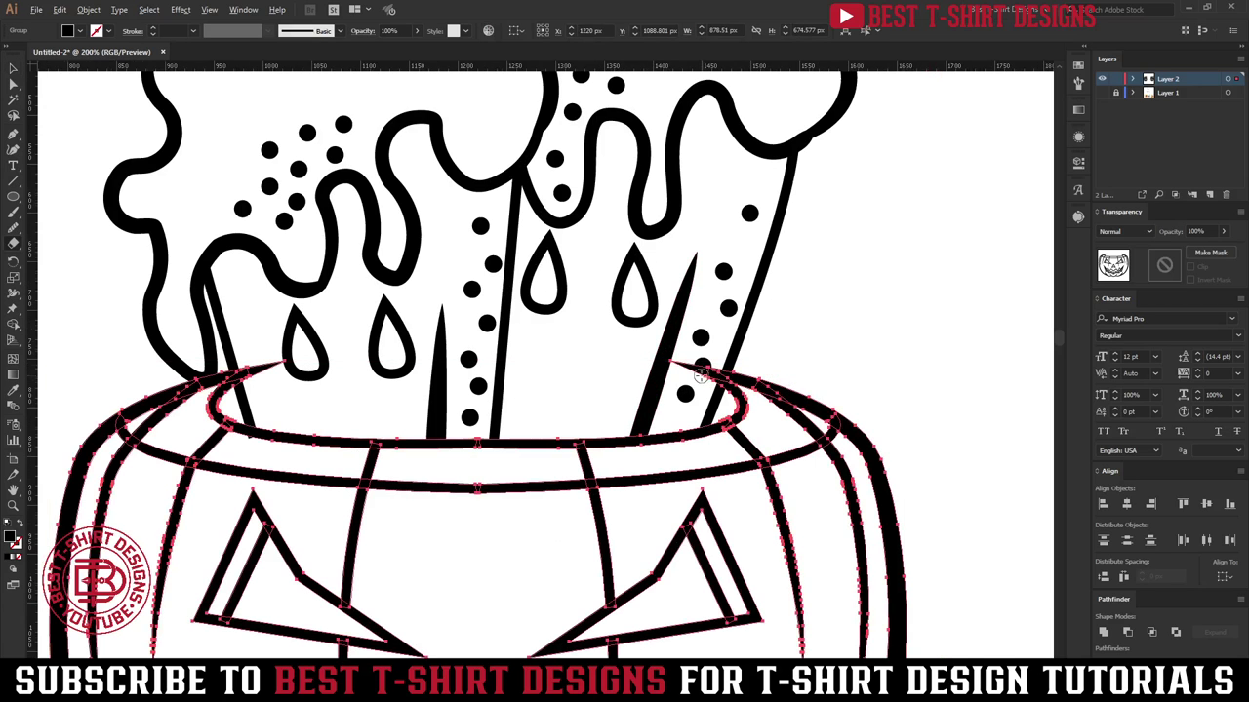
{"action": "scroll", "coordinate": [704, 375], "scroll_direction": "up", "scroll_amount": 2}
{"action": "mouse_move", "coordinate": [739, 348]}
{"action": "left_mouse_down"}
{"action": "mouse_move", "coordinate": [707, 425]}
{"action": "mouse_move", "coordinate": [715, 351]}
{"action": "mouse_move", "coordinate": [608, 351]}
{"action": "left_mouse_up"}
{"action": "scroll", "coordinate": [708, 356], "scroll_direction": "down", "scroll_amount": 3}
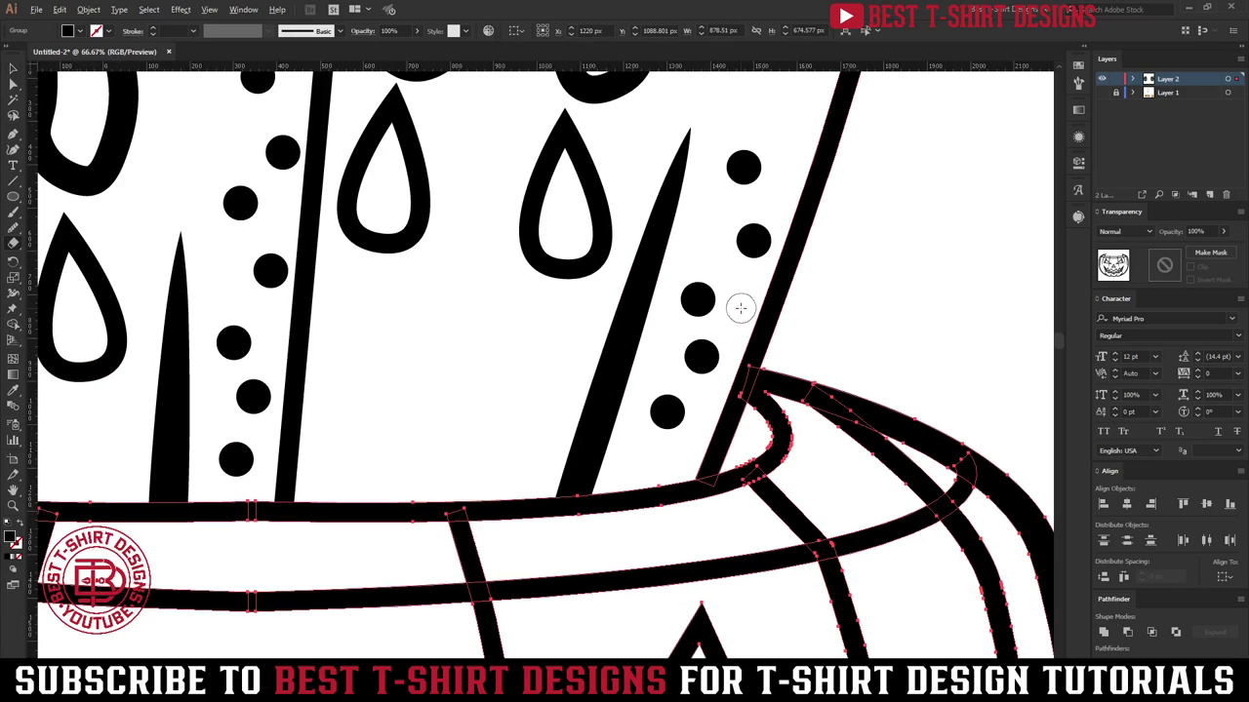
{"action": "scroll", "coordinate": [739, 307], "scroll_direction": "down", "scroll_amount": 2}
{"action": "scroll", "coordinate": [517, 321], "scroll_direction": "up", "scroll_amount": 4}
{"action": "mouse_move", "coordinate": [560, 313]}
{"action": "left_mouse_down"}
{"action": "mouse_move", "coordinate": [581, 379]}
{"action": "mouse_move", "coordinate": [577, 291]}
{"action": "mouse_move", "coordinate": [641, 300]}
{"action": "left_mouse_up"}
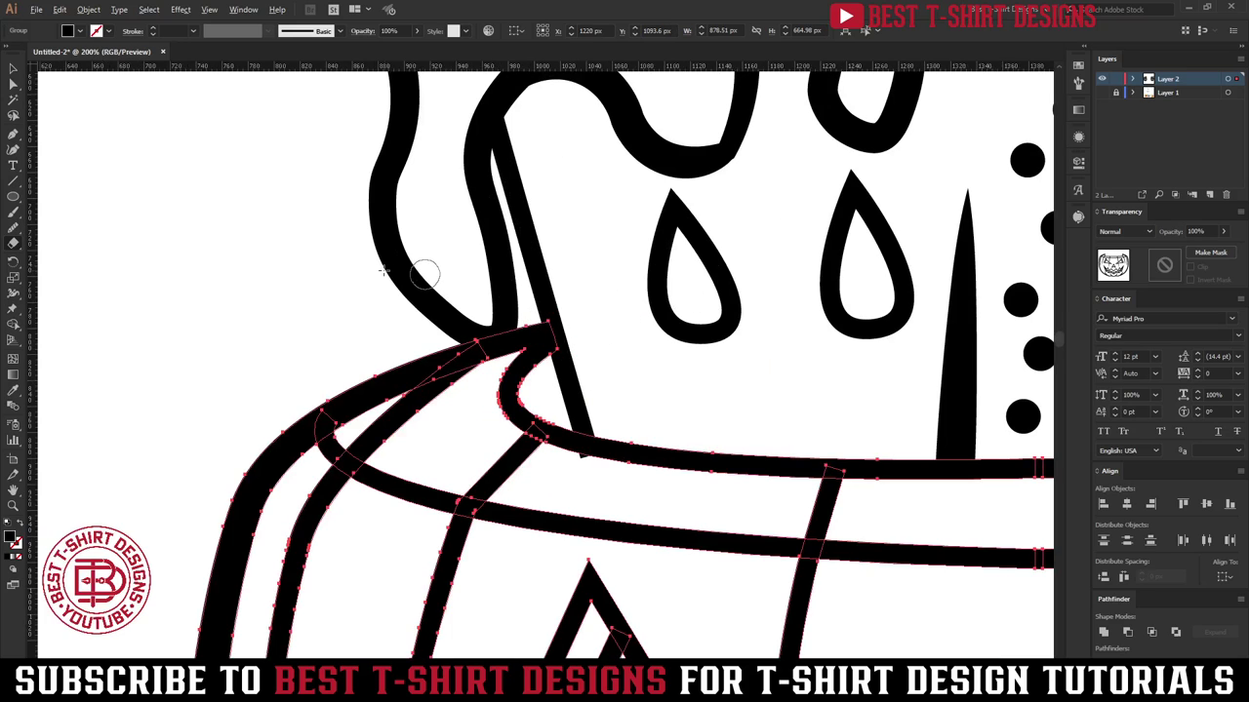
Step: Erase the ends of the beer mug lines that overrun the pumpkin's rim
{"action": "scroll", "coordinate": [520, 234], "scroll_direction": "down", "scroll_amount": 4}
{"action": "key", "text": "v"}
{"action": "left_click", "coordinate": [777, 294]}
{"action": "scroll", "coordinate": [292, 271], "scroll_direction": "down", "scroll_amount": 1}
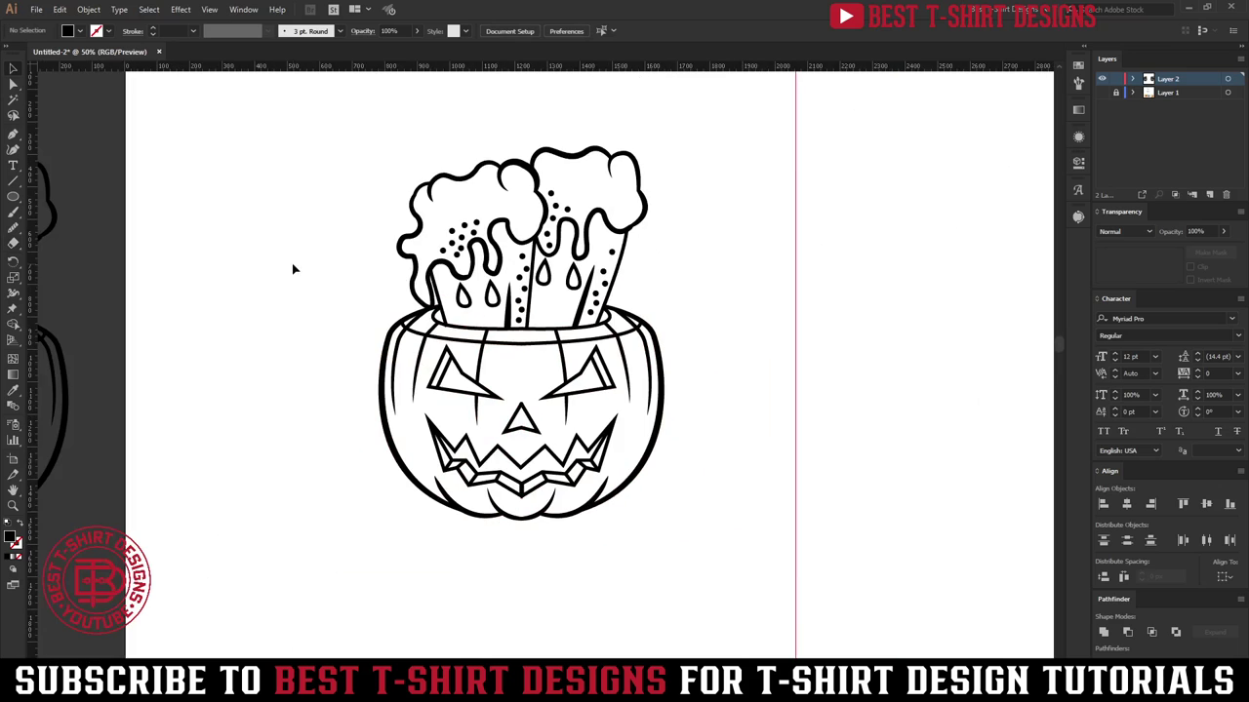
{"action": "scroll", "coordinate": [441, 306], "scroll_direction": "up", "scroll_amount": 4}
{"action": "left_click", "coordinate": [436, 307]}
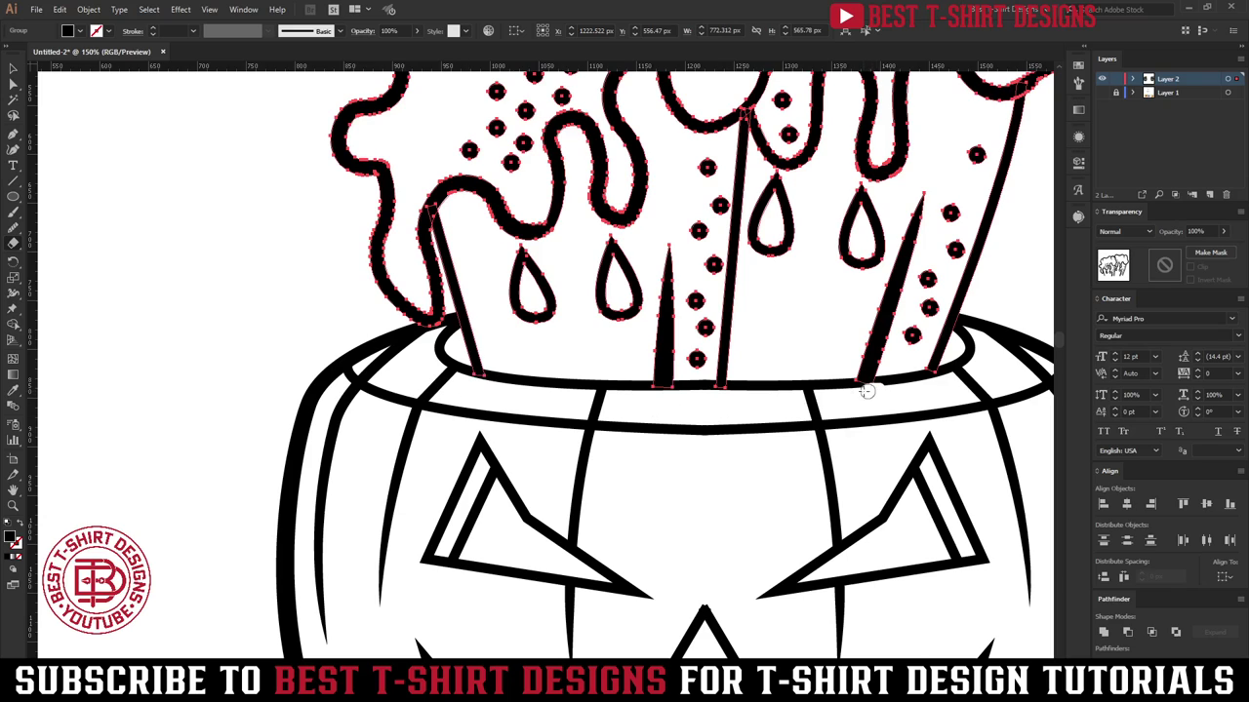
{"action": "scroll", "coordinate": [667, 404], "scroll_direction": "down", "scroll_amount": 3}
{"action": "key", "text": "v"}
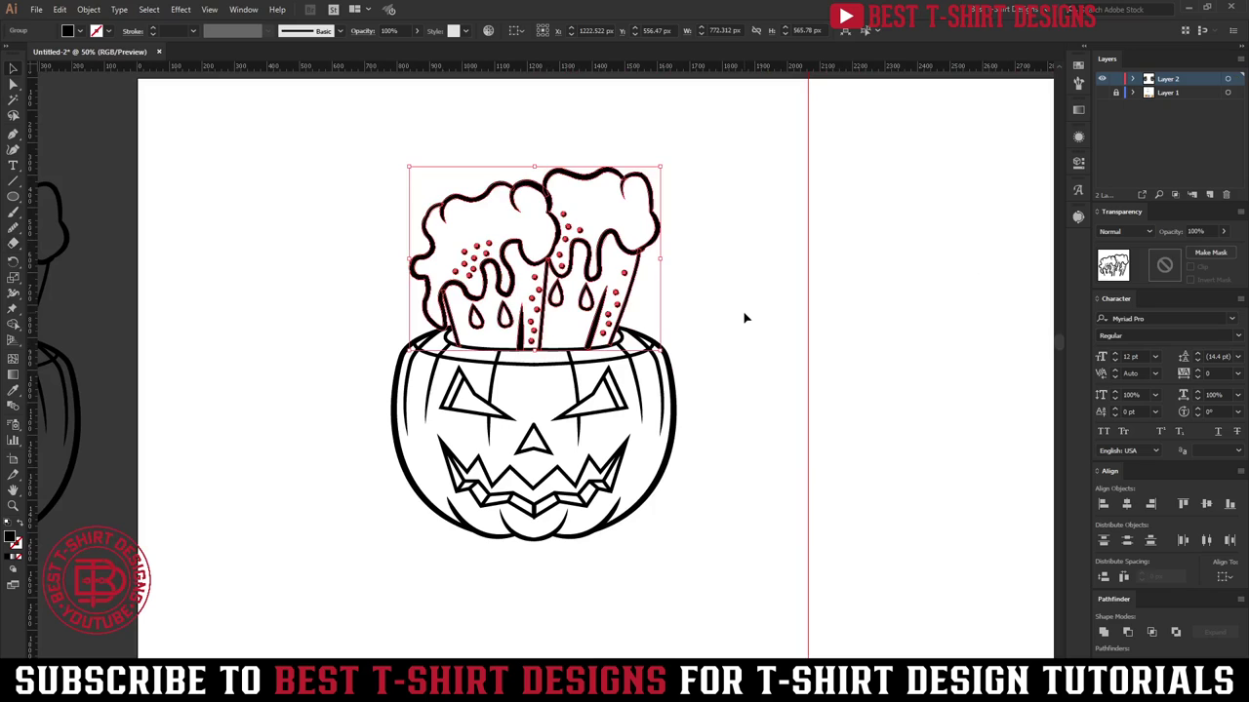
{"action": "left_click", "coordinate": [745, 317]}
Step: Group the beer mugs and the pumpkin line art into a single group
{"action": "left_click_drag", "start_coordinate": [273, 119], "coordinate": [763, 620]}
{"action": "left_click", "coordinate": [731, 509]}
{"action": "scroll", "coordinate": [705, 496], "scroll_direction": "down", "scroll_amount": 1}
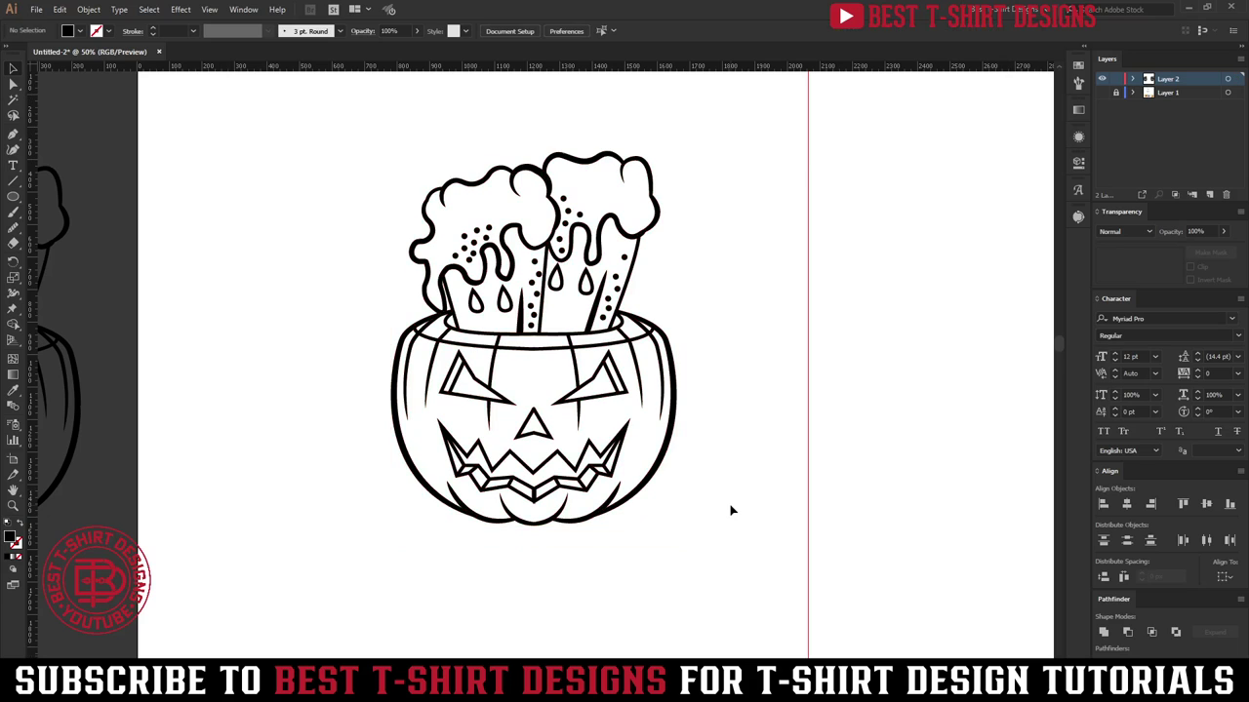
{"action": "left_click_drag", "start_coordinate": [332, 131], "coordinate": [730, 583]}
{"action": "key", "text": "ctrl+g"}
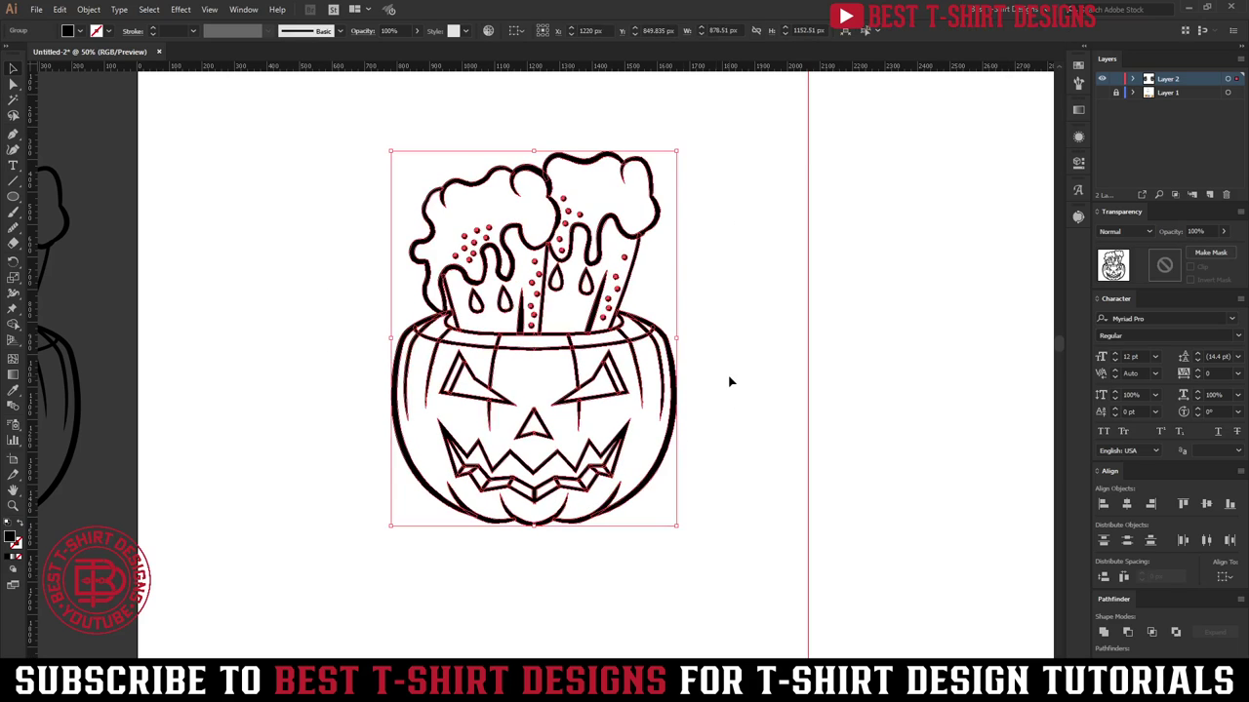
{"action": "left_click_drag", "start_coordinate": [338, 159], "coordinate": [740, 543]}
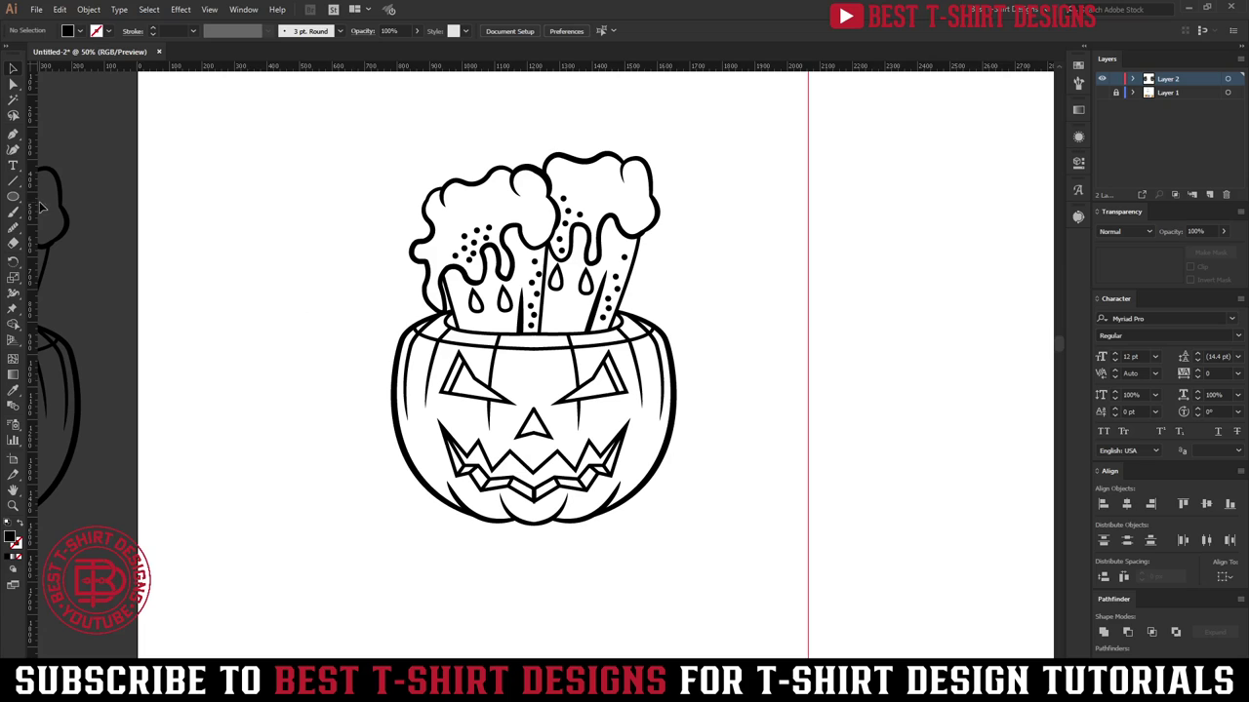
Step: Draw a rectangle about 1290 × 1394 px covering the whole illustration and fill it with the light orange swatch
{"action": "left_click_drag", "start_coordinate": [13, 197], "coordinate": [62, 203]}
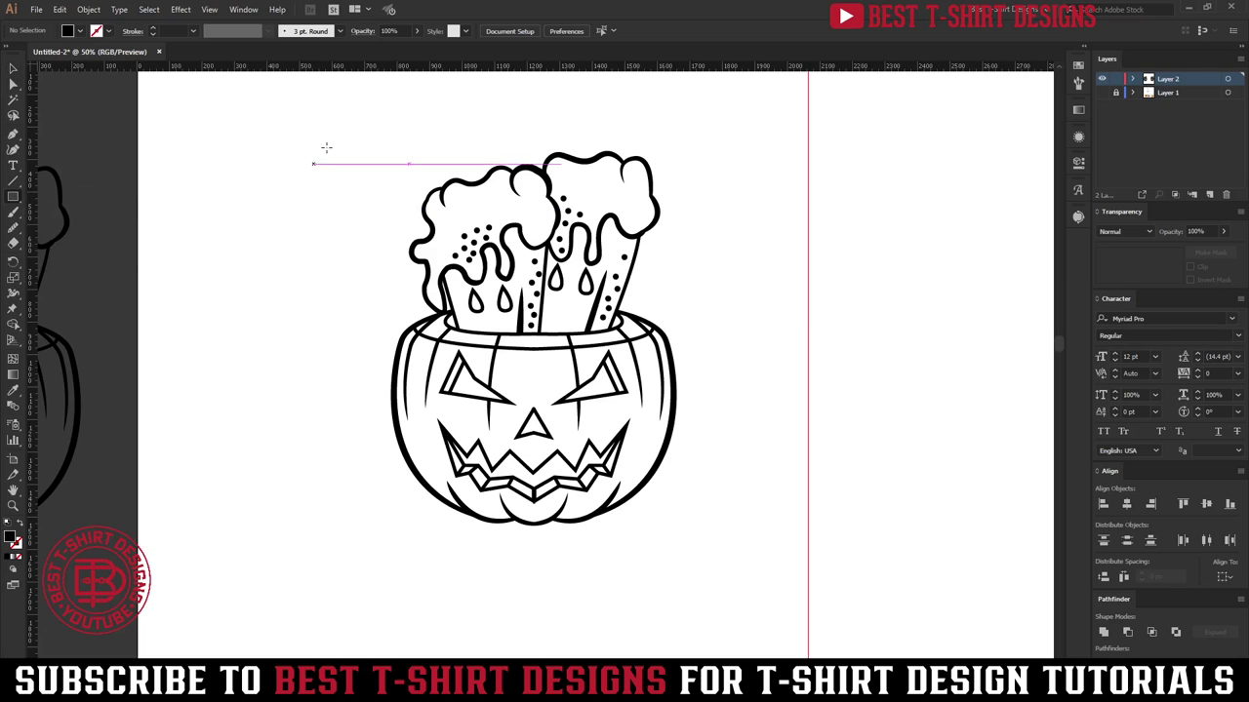
{"action": "mouse_move", "coordinate": [319, 118]}
{"action": "left_mouse_down"}
{"action": "mouse_move", "coordinate": [739, 530]}
{"action": "mouse_move", "coordinate": [738, 572]}
{"action": "left_mouse_up"}
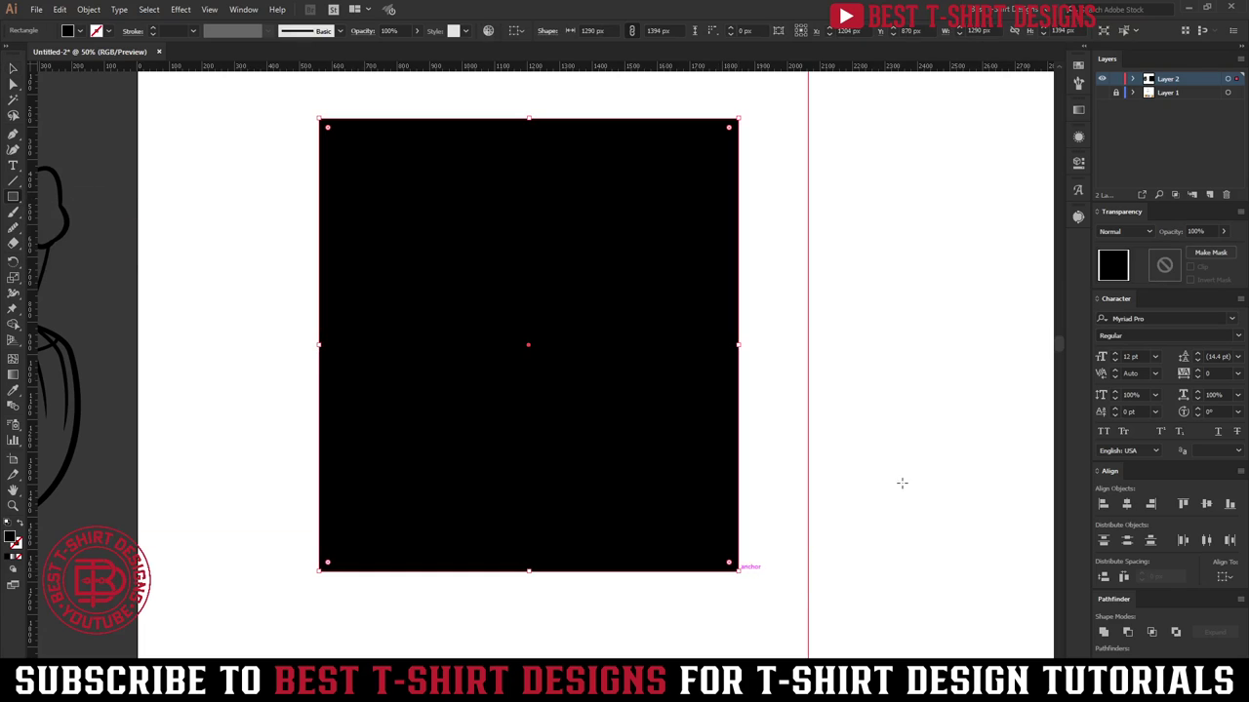
{"action": "left_click", "coordinate": [1081, 83]}
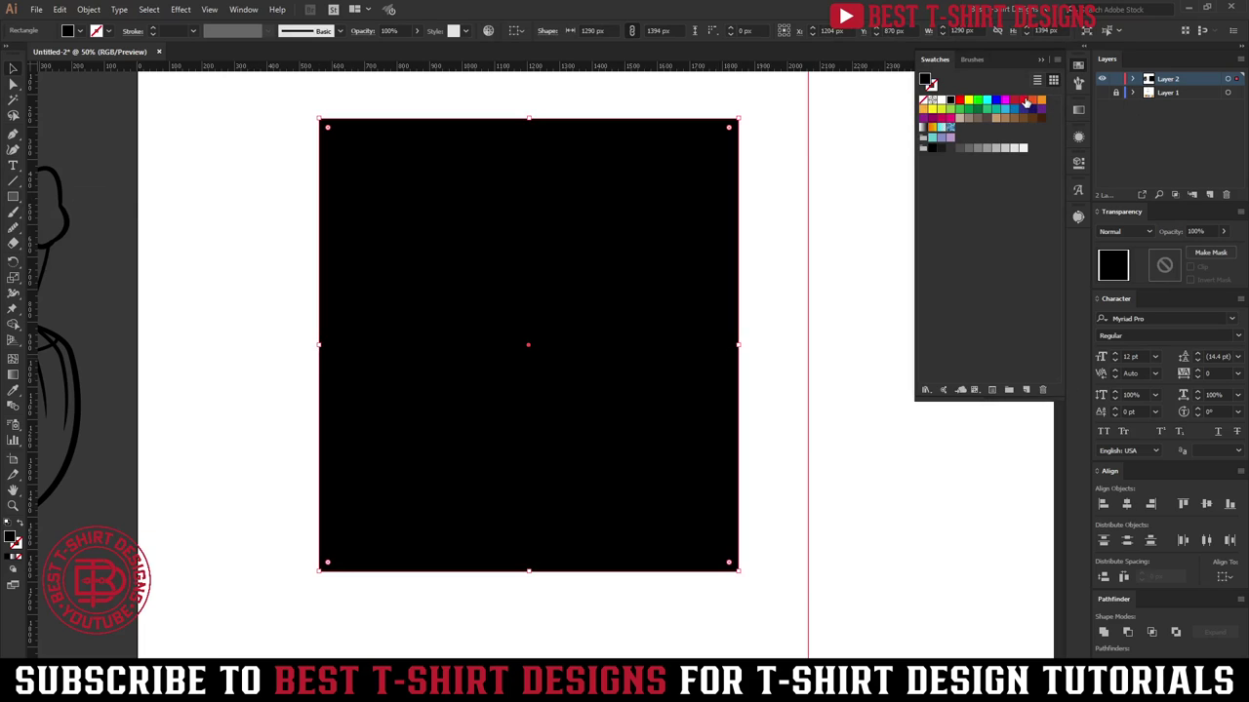
{"action": "left_click", "coordinate": [1024, 100]}
{"action": "left_click", "coordinate": [924, 109]}
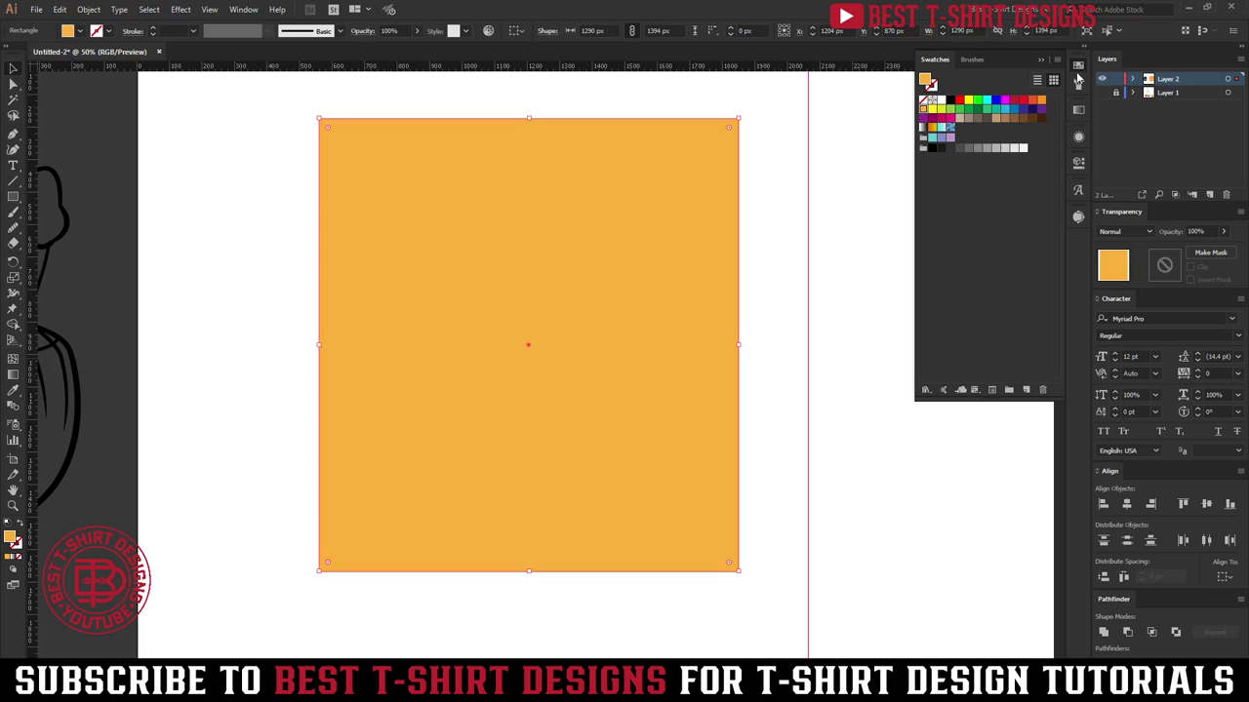
{"action": "left_click", "coordinate": [1080, 70]}
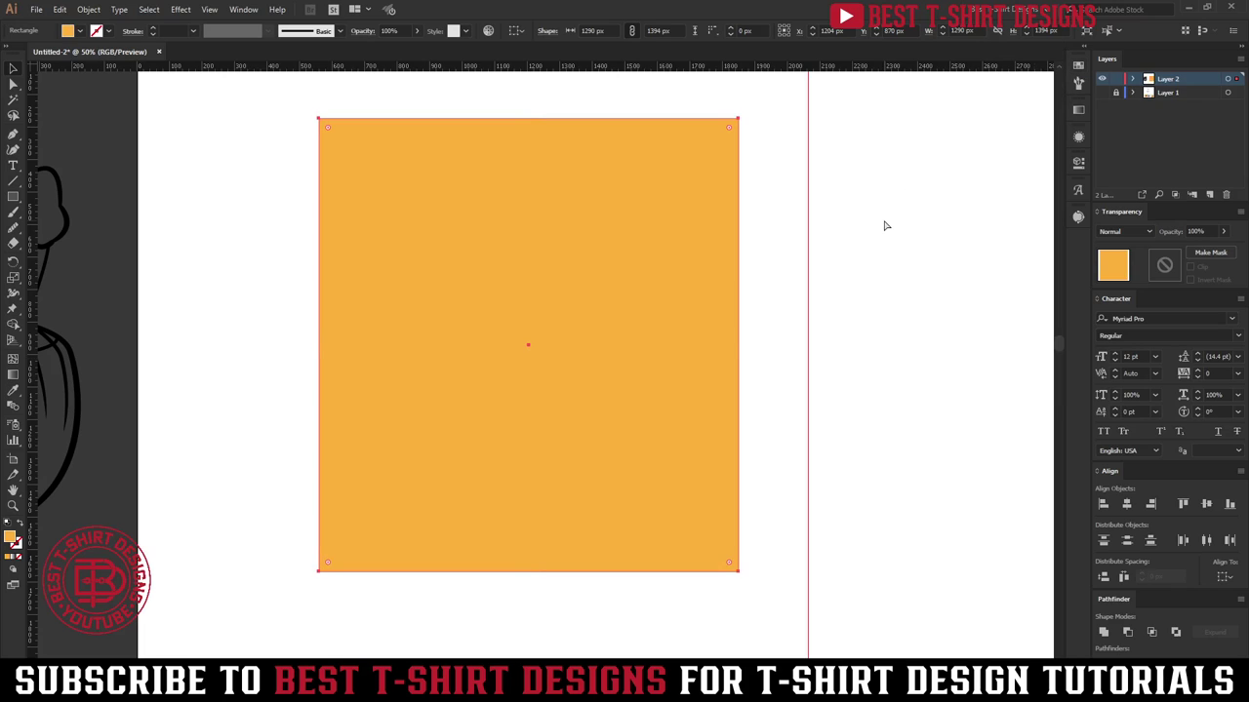
Step: Send the orange rectangle behind the line art and apply Pathfinder Trim to both
{"action": "key", "text": "ctrl+shift+bracketleft"}
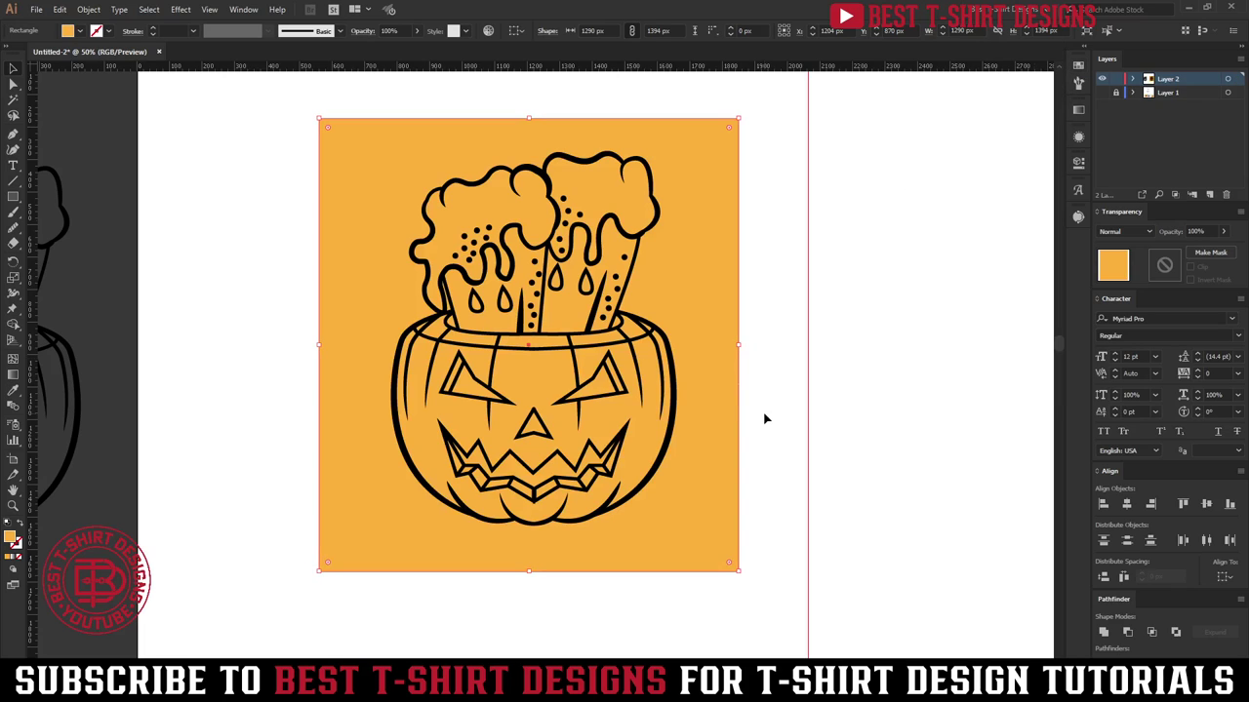
{"action": "left_click", "coordinate": [766, 419]}
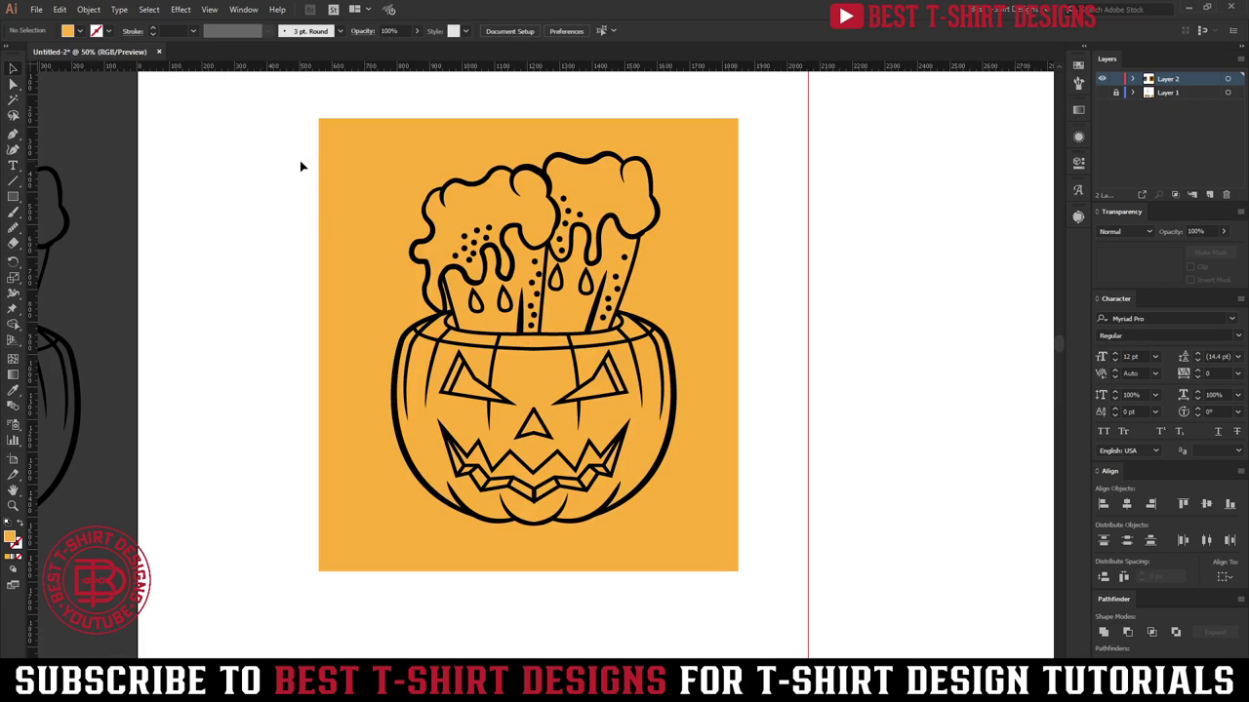
{"action": "left_click_drag", "start_coordinate": [287, 101], "coordinate": [772, 614]}
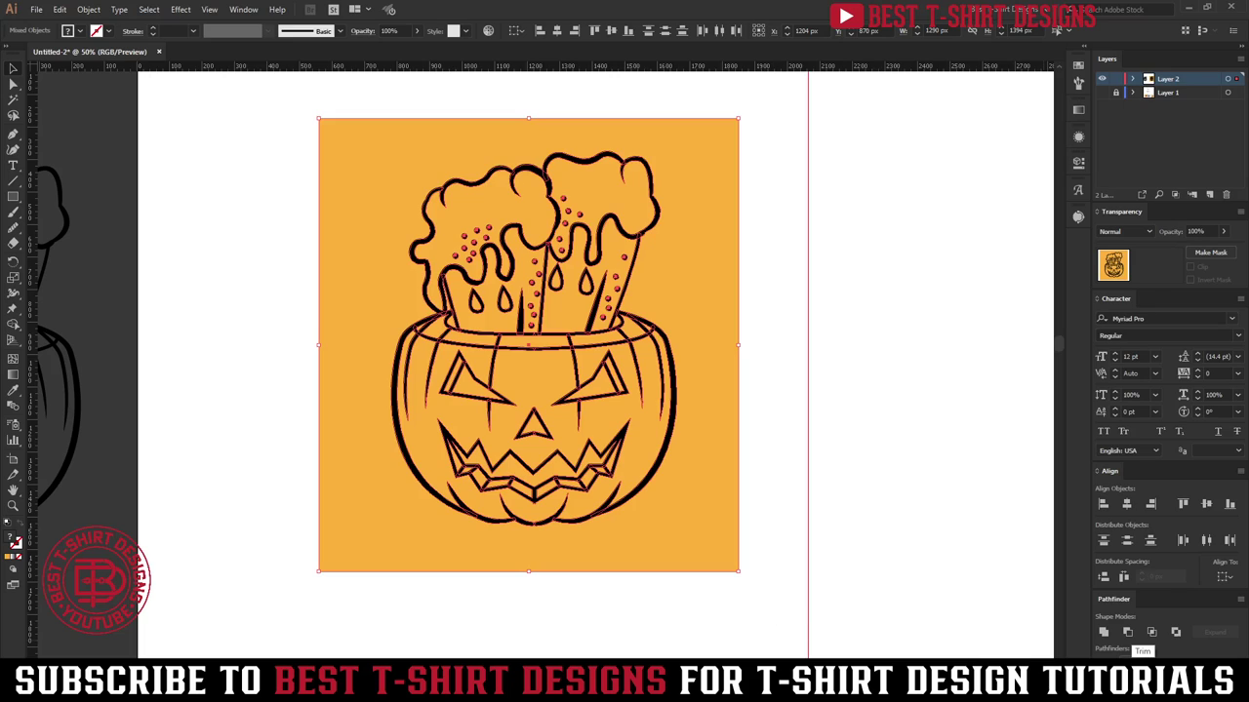
{"action": "left_click", "coordinate": [1151, 632]}
{"action": "left_click", "coordinate": [778, 371]}
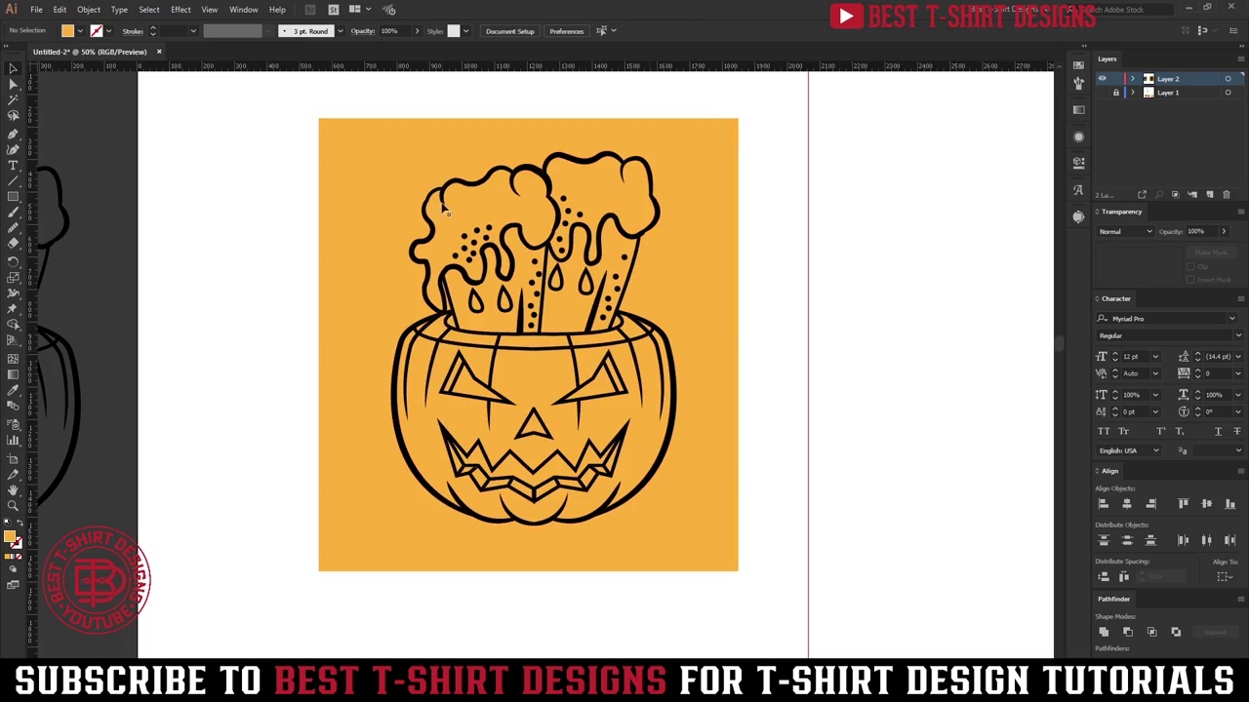
Step: Ungroup the trimmed artwork and delete the orange area surrounding the illustration
{"action": "left_click", "coordinate": [706, 326]}
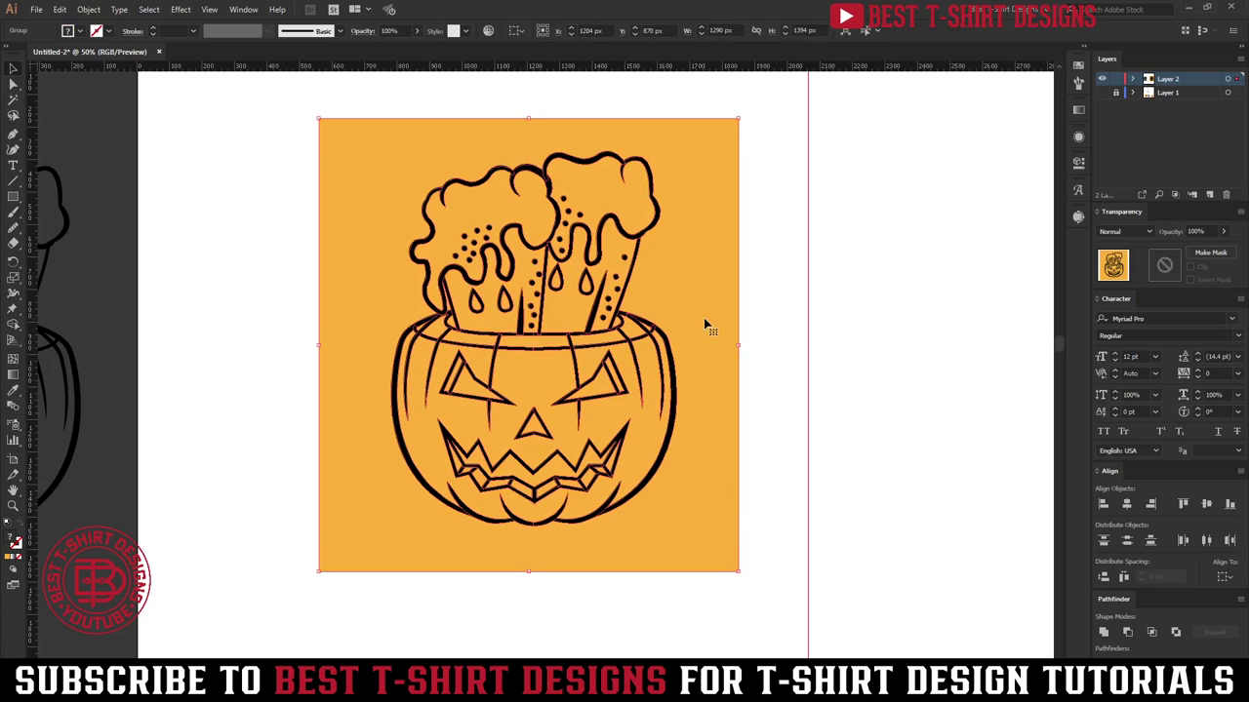
{"action": "right_click", "coordinate": [706, 326]}
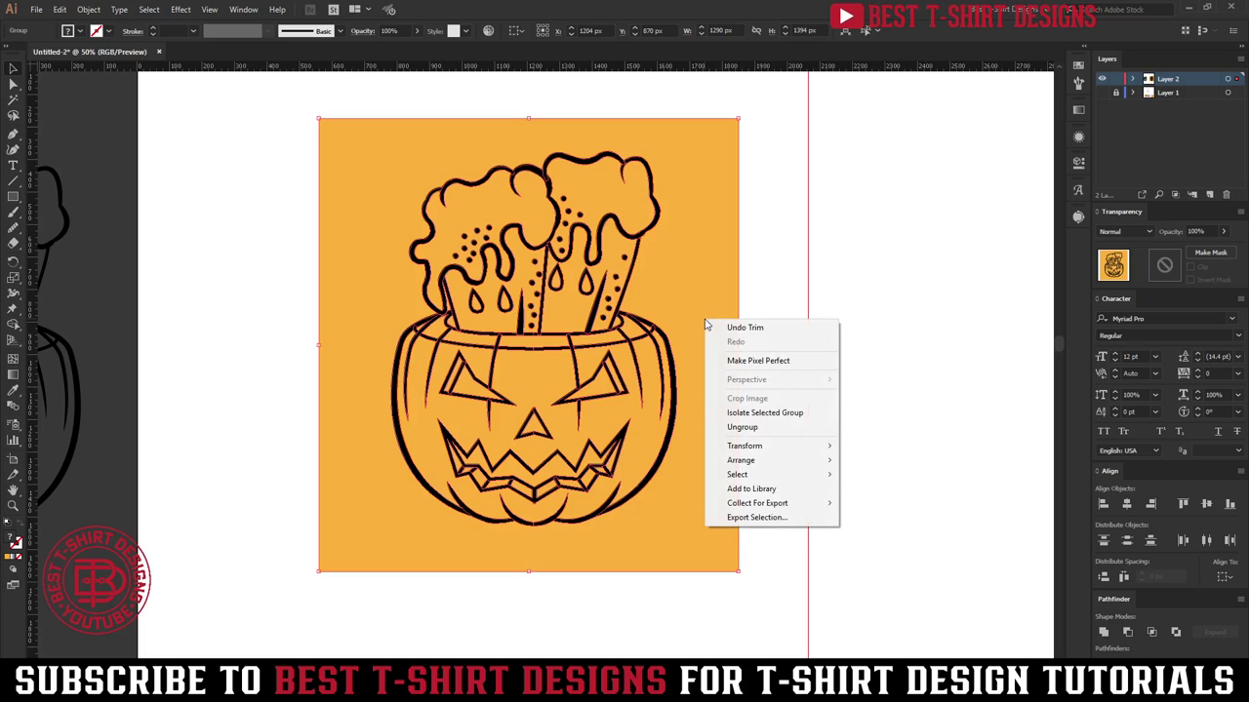
{"action": "left_click", "coordinate": [751, 426]}
{"action": "key", "text": "ctrl+8"}
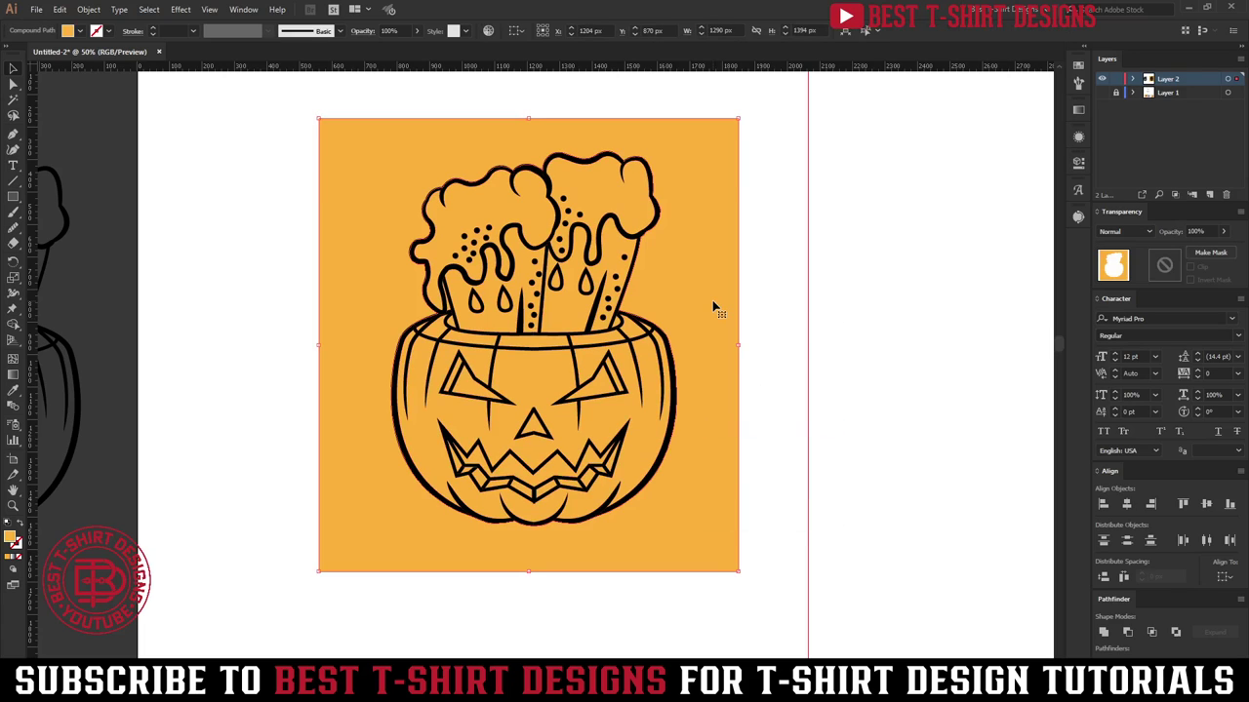
{"action": "key", "text": "Delete"}
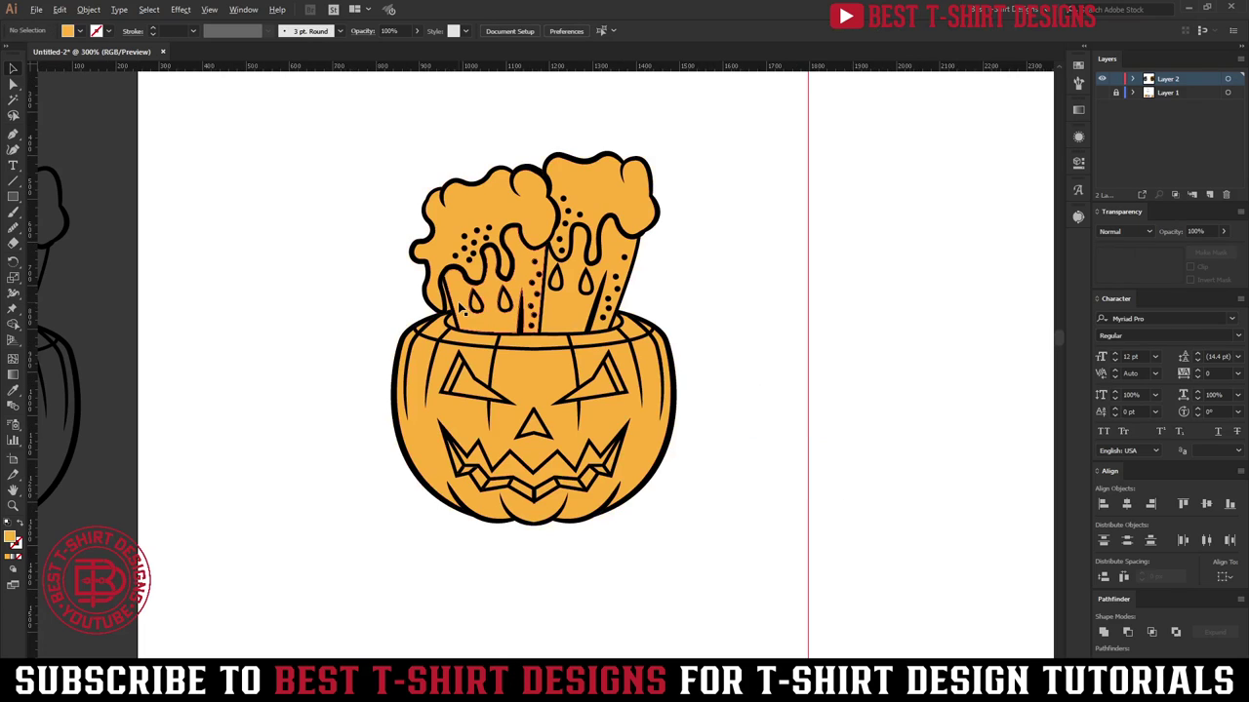
Step: Delete the small orange piece trapped between the front mug's hanging foam and its side
{"action": "scroll", "coordinate": [462, 310], "scroll_direction": "up", "scroll_amount": 5}
{"action": "left_click", "coordinate": [400, 336]}
{"action": "key", "text": "Delete"}
{"action": "scroll", "coordinate": [400, 322], "scroll_direction": "down", "scroll_amount": 5}
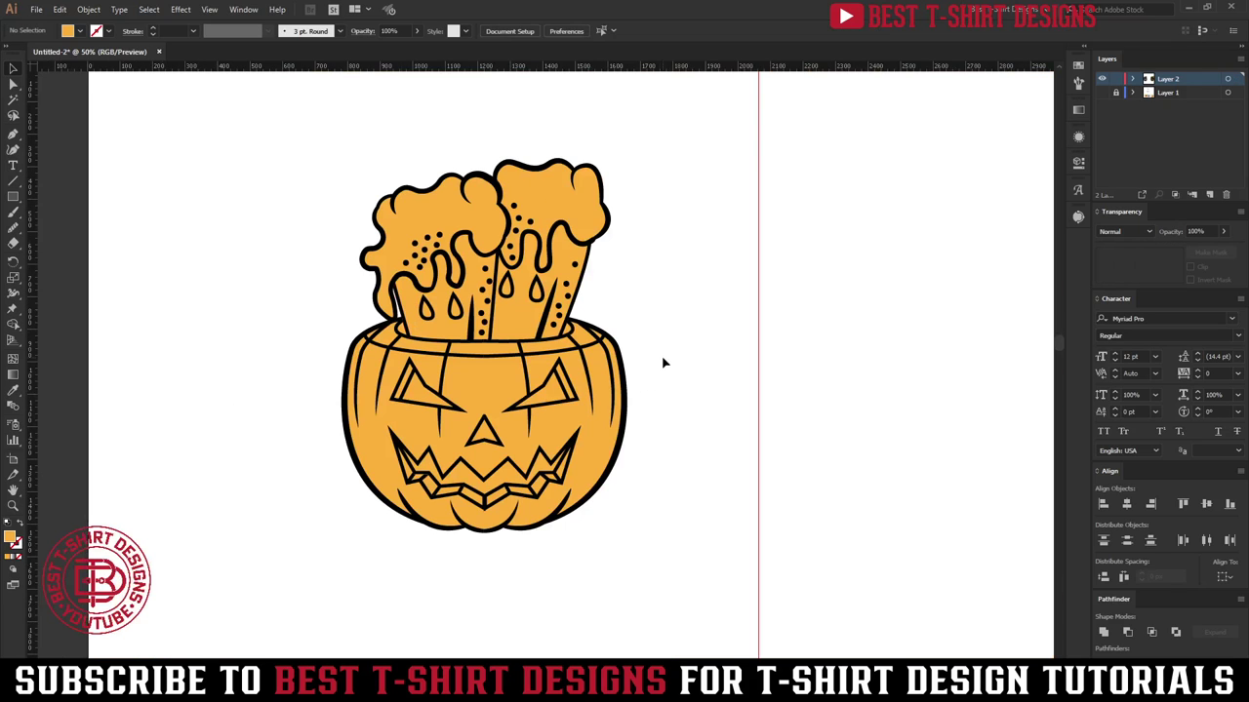
Step: Group the whole coloured illustration and enter isolation mode for that group
{"action": "scroll", "coordinate": [663, 363], "scroll_direction": "up", "scroll_amount": 1}
{"action": "left_click_drag", "start_coordinate": [278, 146], "coordinate": [669, 617]}
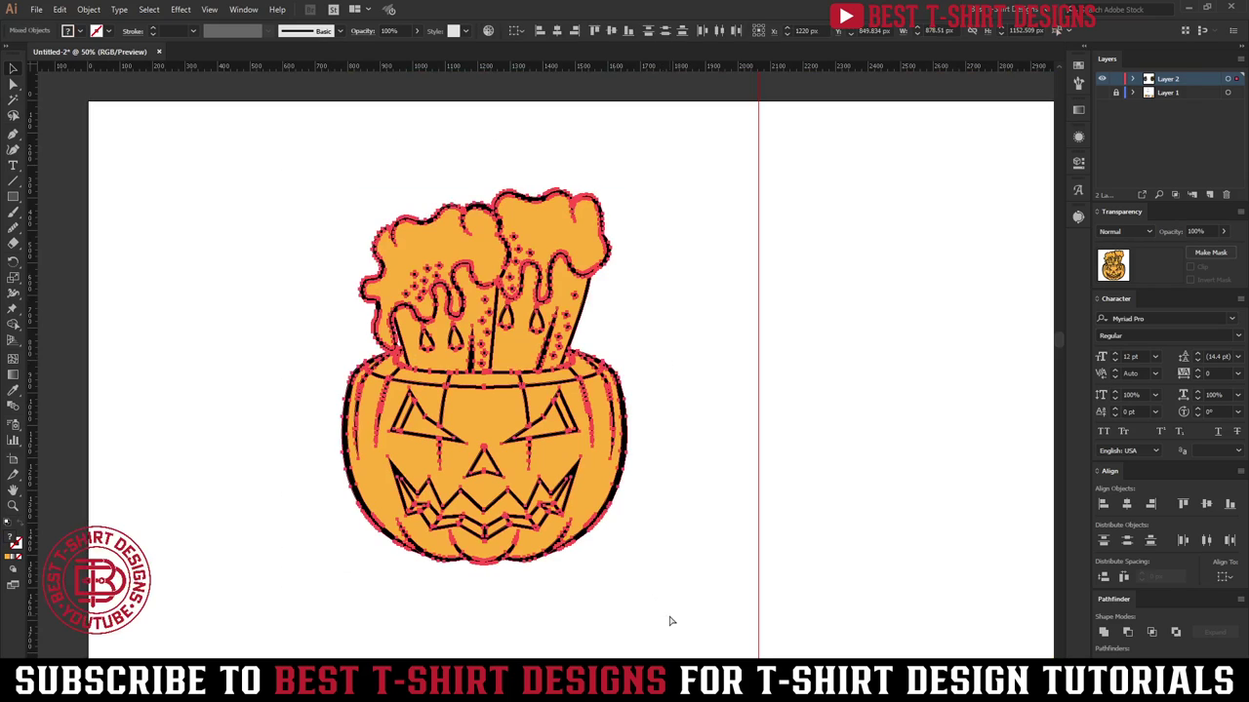
{"action": "double_click", "coordinate": [553, 393]}
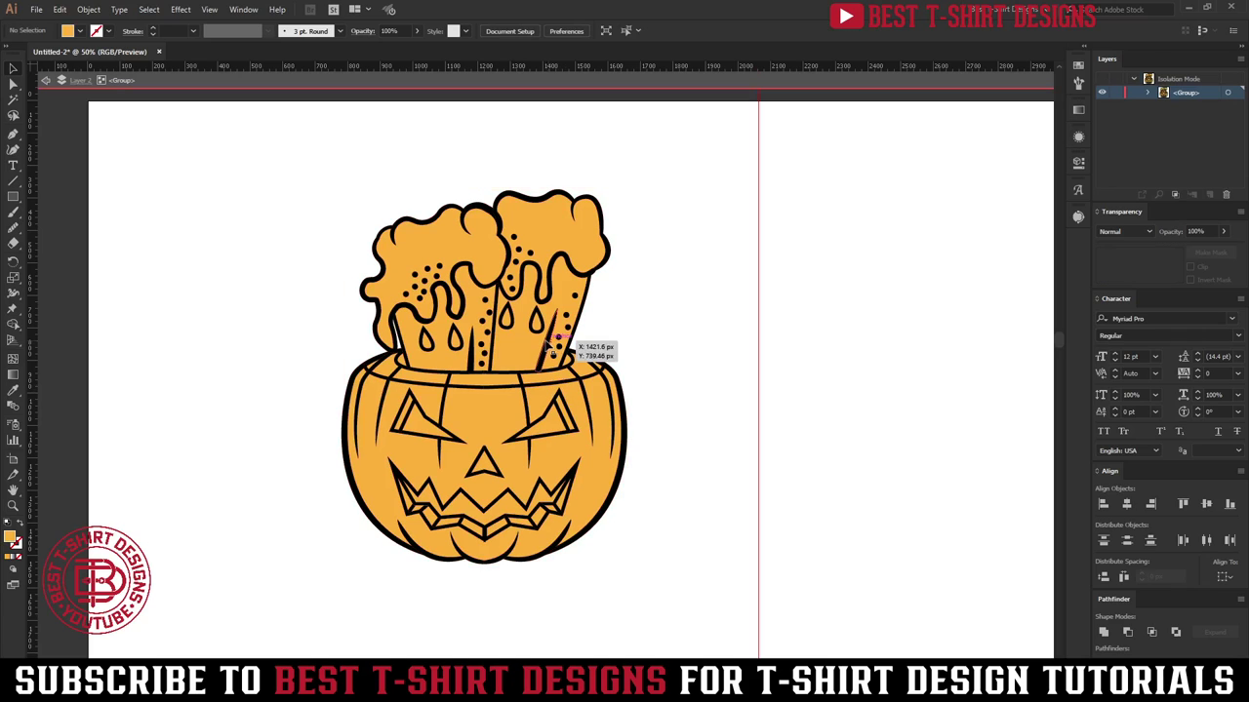
Step: Cut every path sharing the black fill color out of the group and exit isolation mode
{"action": "left_click_drag", "start_coordinate": [553, 345], "coordinate": [553, 347]}
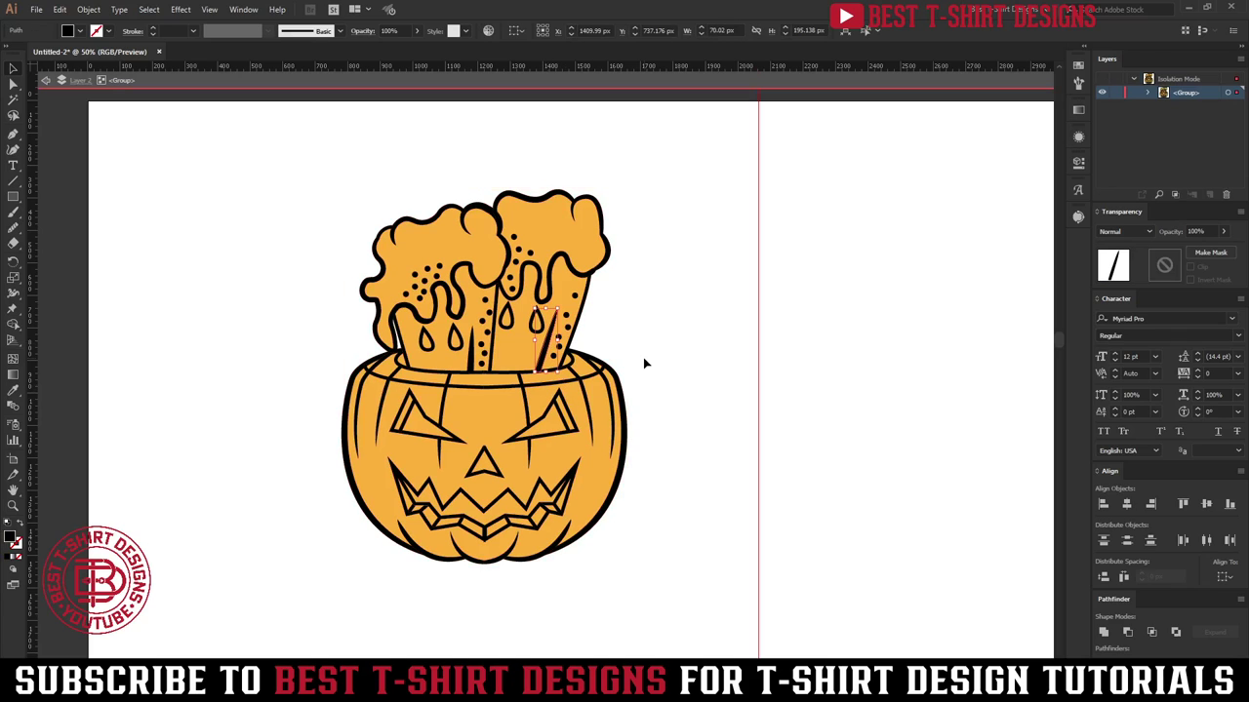
{"action": "key", "text": "a"}
{"action": "left_click", "coordinate": [149, 9]}
{"action": "mouse_move", "coordinate": [243, 134]}
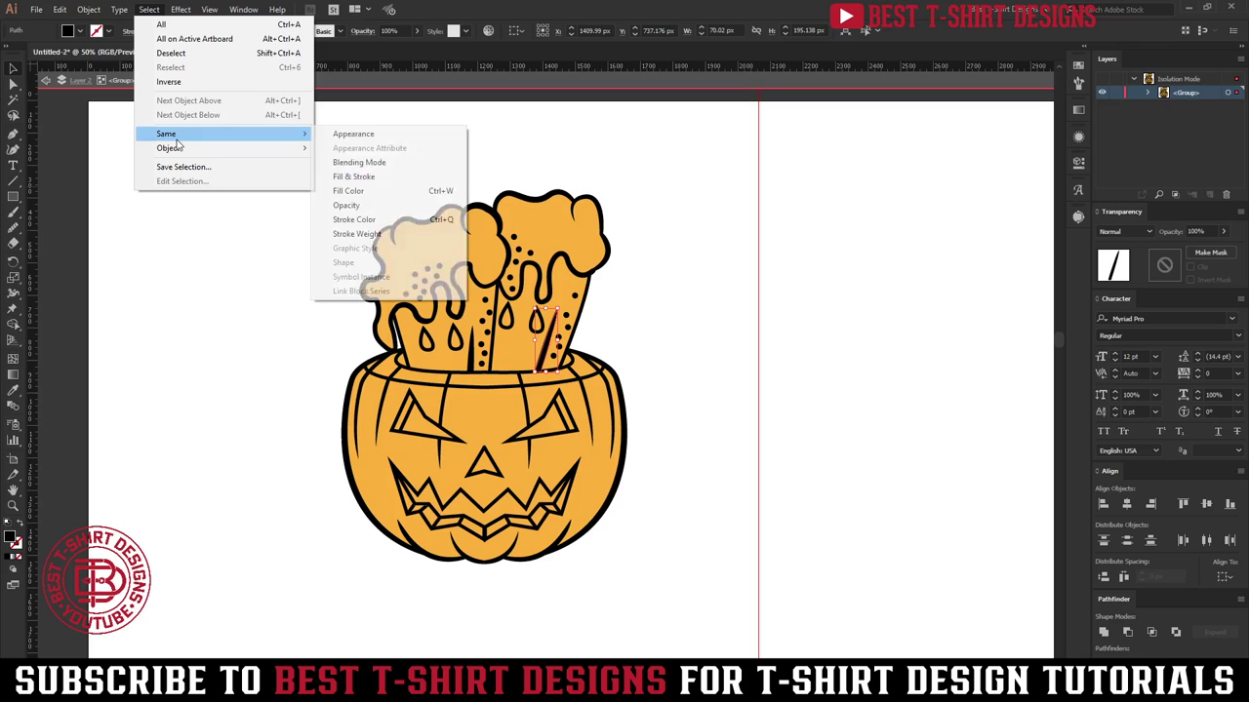
{"action": "left_click", "coordinate": [349, 191]}
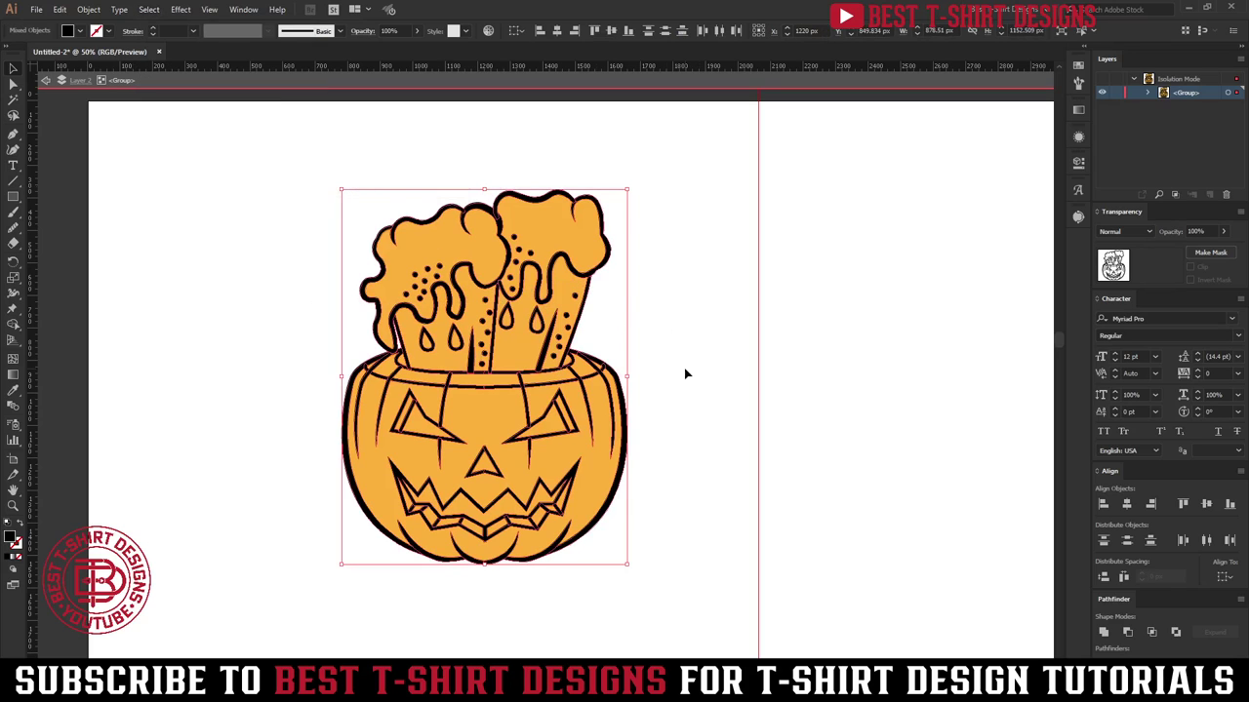
{"action": "key", "text": "Delete"}
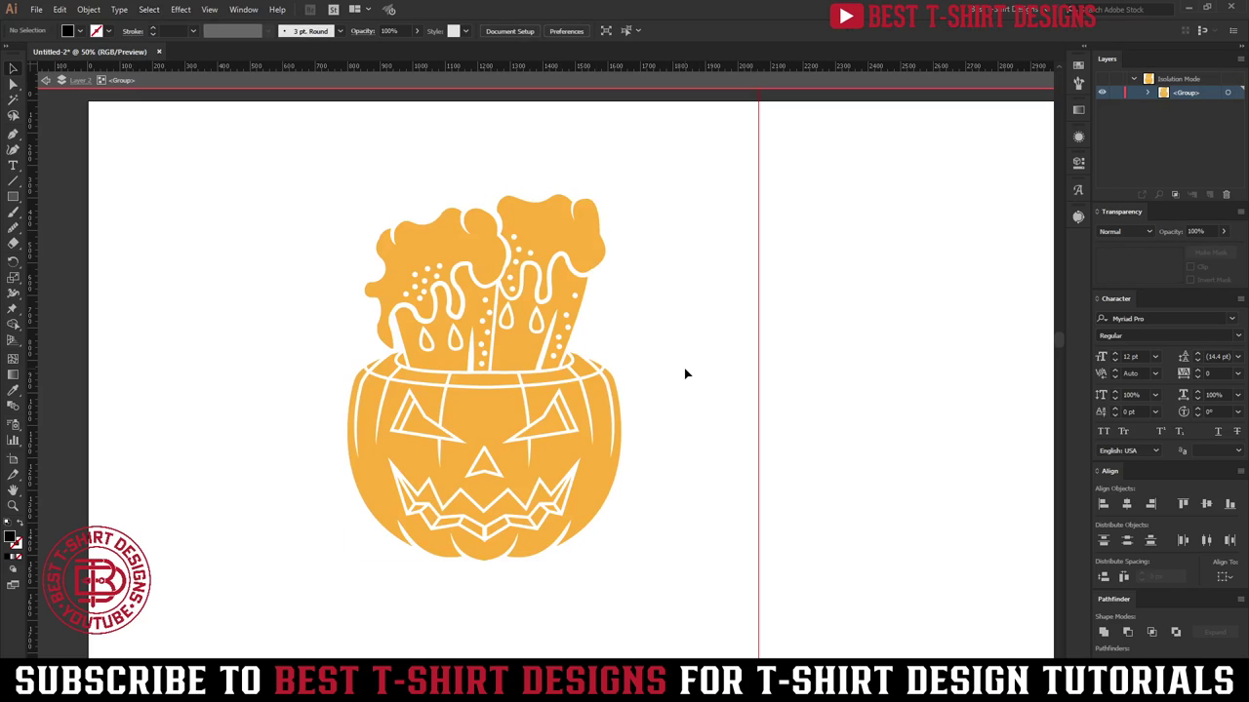
{"action": "double_click", "coordinate": [684, 368]}
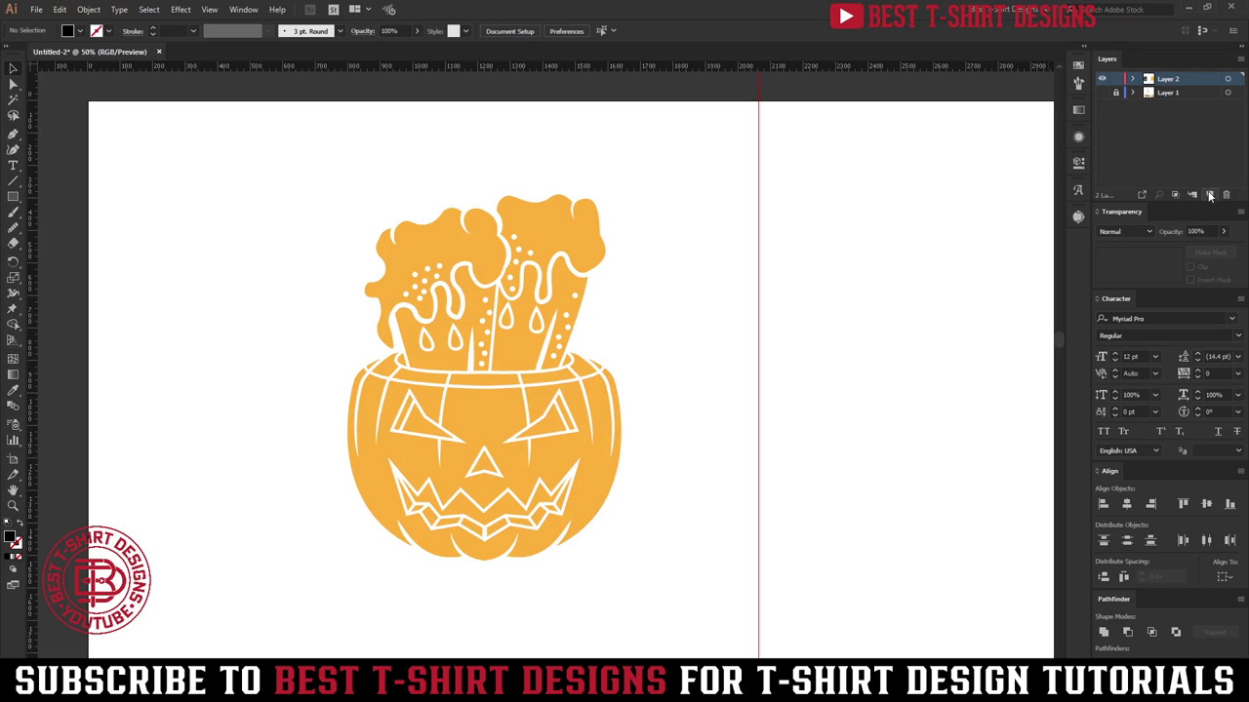
Step: Paste the black line art in place on a new layer and lock that layer
{"action": "left_click", "coordinate": [1210, 195]}
{"action": "key", "text": "ctrl+f"}
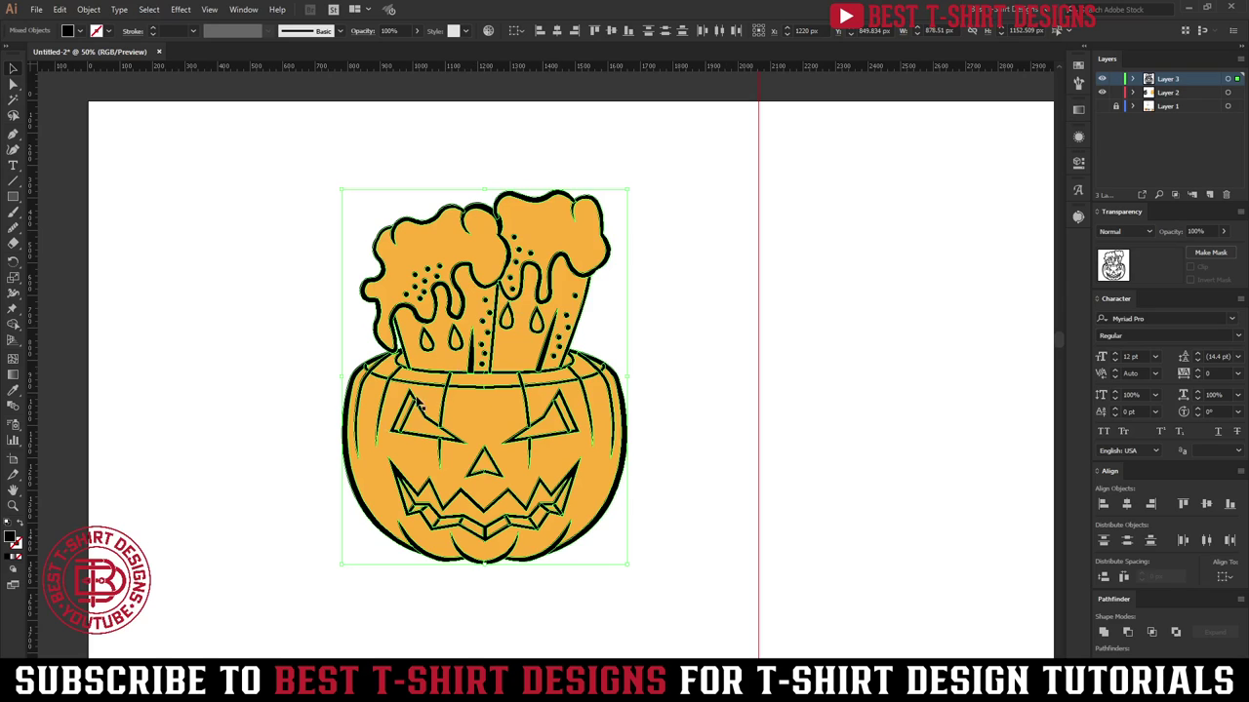
{"action": "left_click", "coordinate": [1116, 79]}
Step: Ungroup the orange fill shapes on Layer 2 so each can be selected separately
{"action": "left_click_drag", "start_coordinate": [316, 194], "coordinate": [594, 357]}
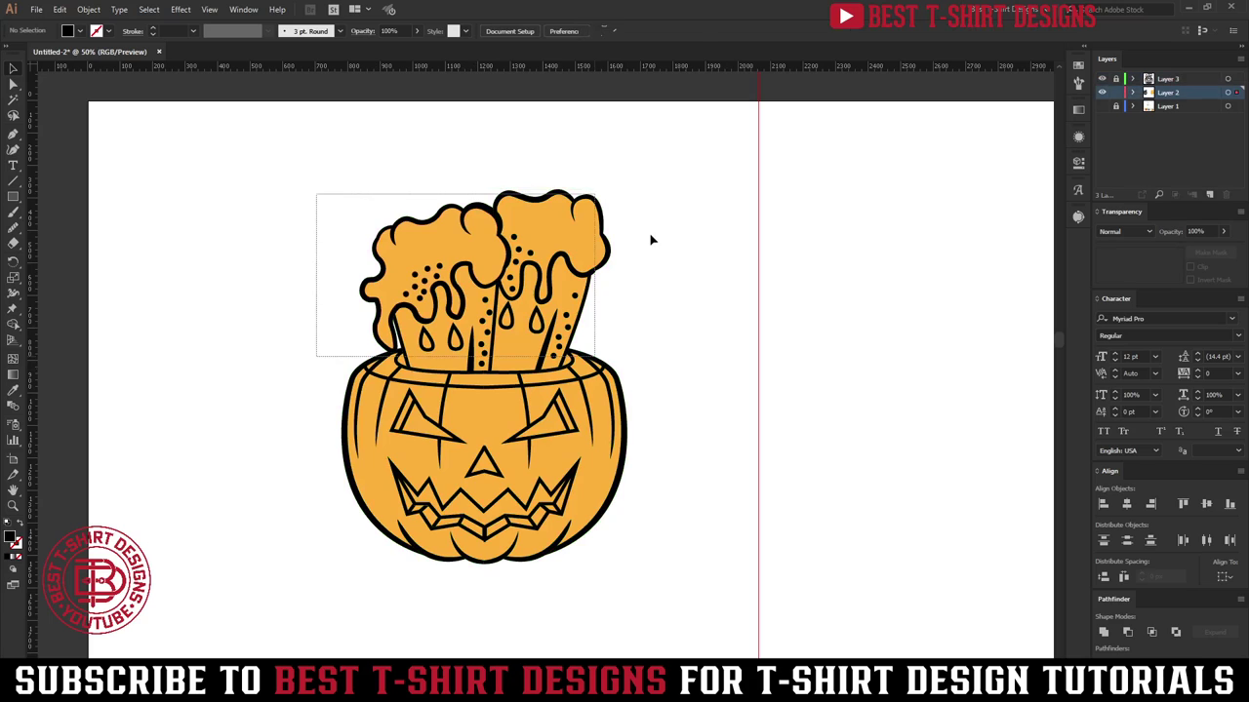
{"action": "left_click_drag", "start_coordinate": [669, 228], "coordinate": [277, 538]}
{"action": "left_click_drag", "start_coordinate": [261, 156], "coordinate": [686, 649]}
{"action": "left_click", "coordinate": [705, 457]}
{"action": "left_click", "coordinate": [485, 420]}
{"action": "right_click", "coordinate": [485, 421]}
{"action": "left_click", "coordinate": [522, 528]}
{"action": "left_click", "coordinate": [719, 446]}
{"action": "left_click", "coordinate": [494, 413]}
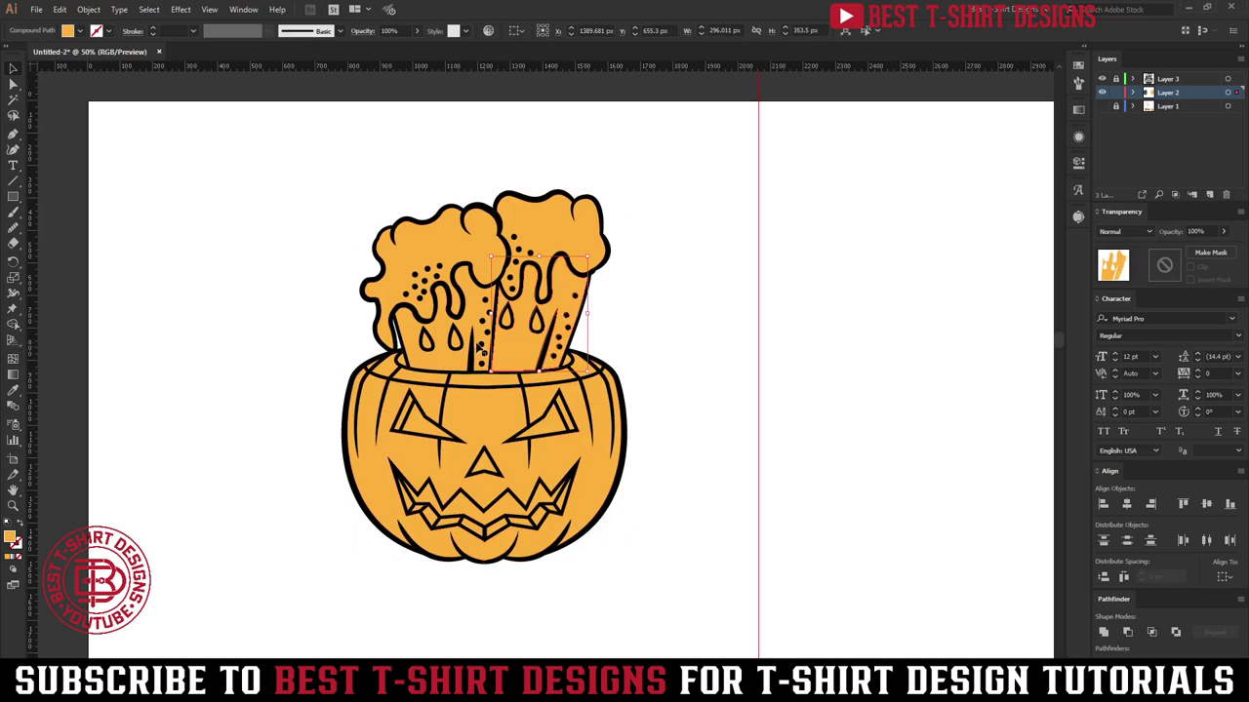
{"action": "left_click", "coordinate": [508, 301]}
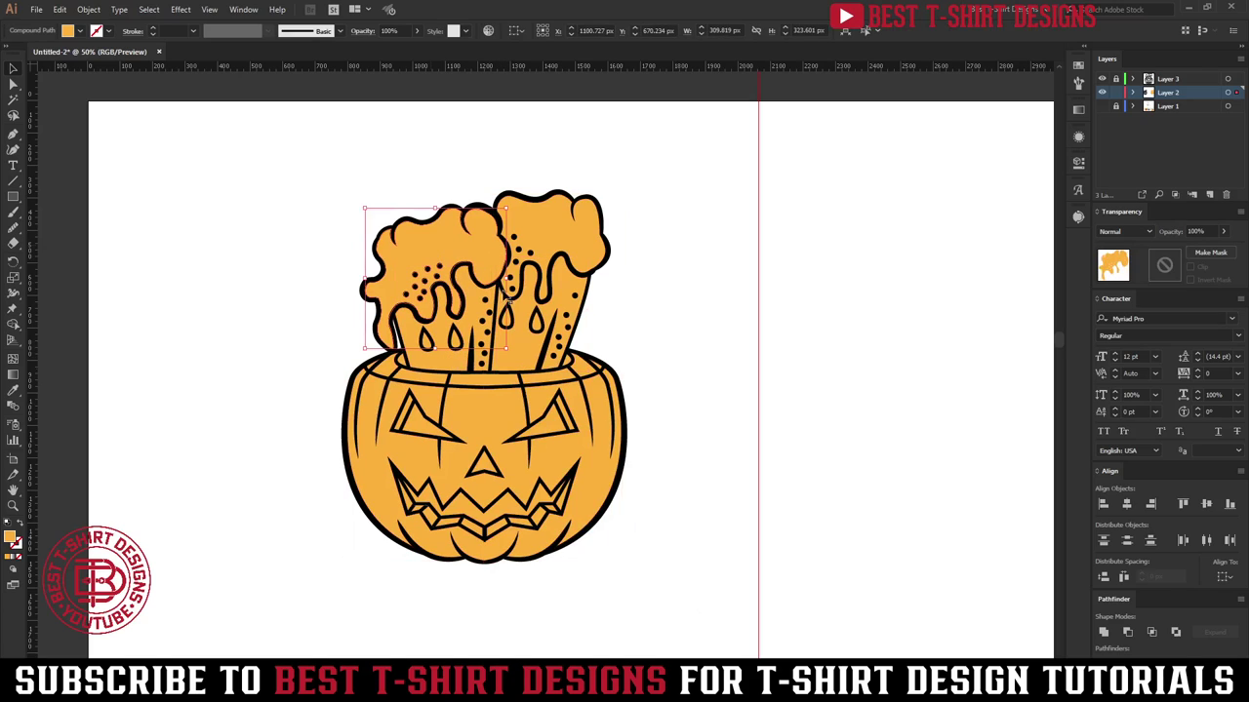
{"action": "left_click", "coordinate": [643, 328]}
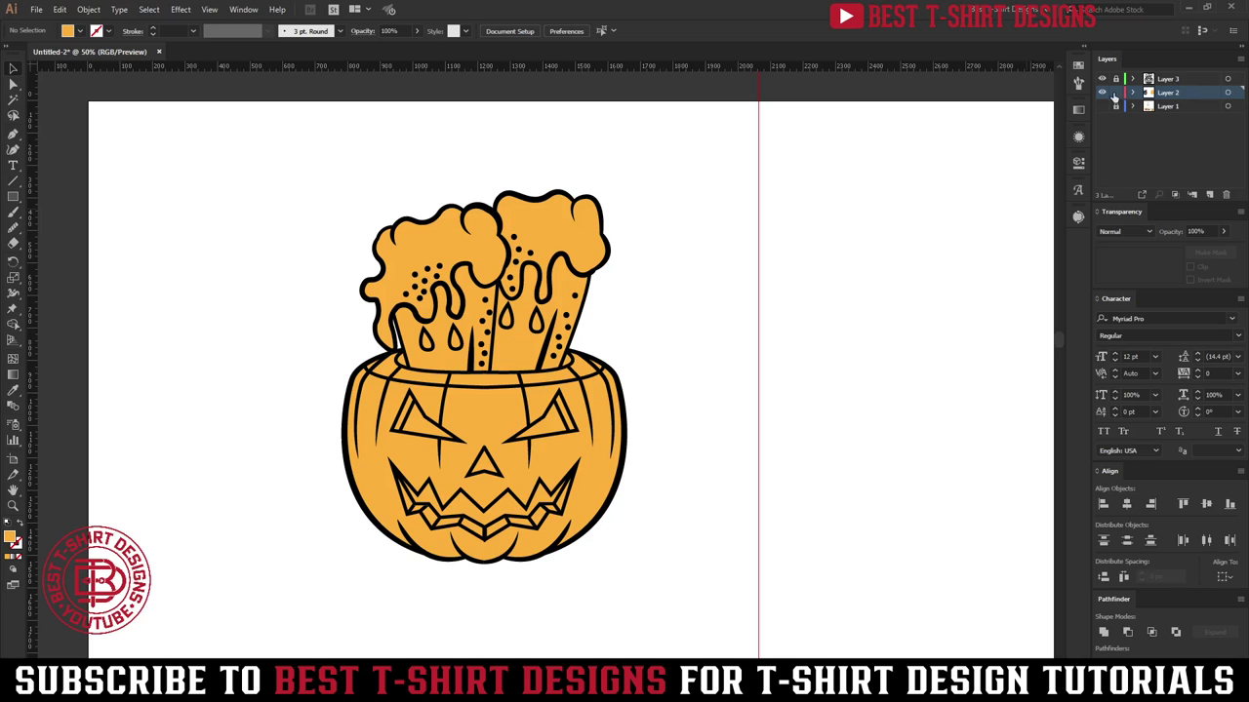
Step: Examine the fill shapes on Layer 2 by selecting them all beneath the line art, and deselect them
{"action": "left_click_drag", "start_coordinate": [288, 158], "coordinate": [738, 638]}
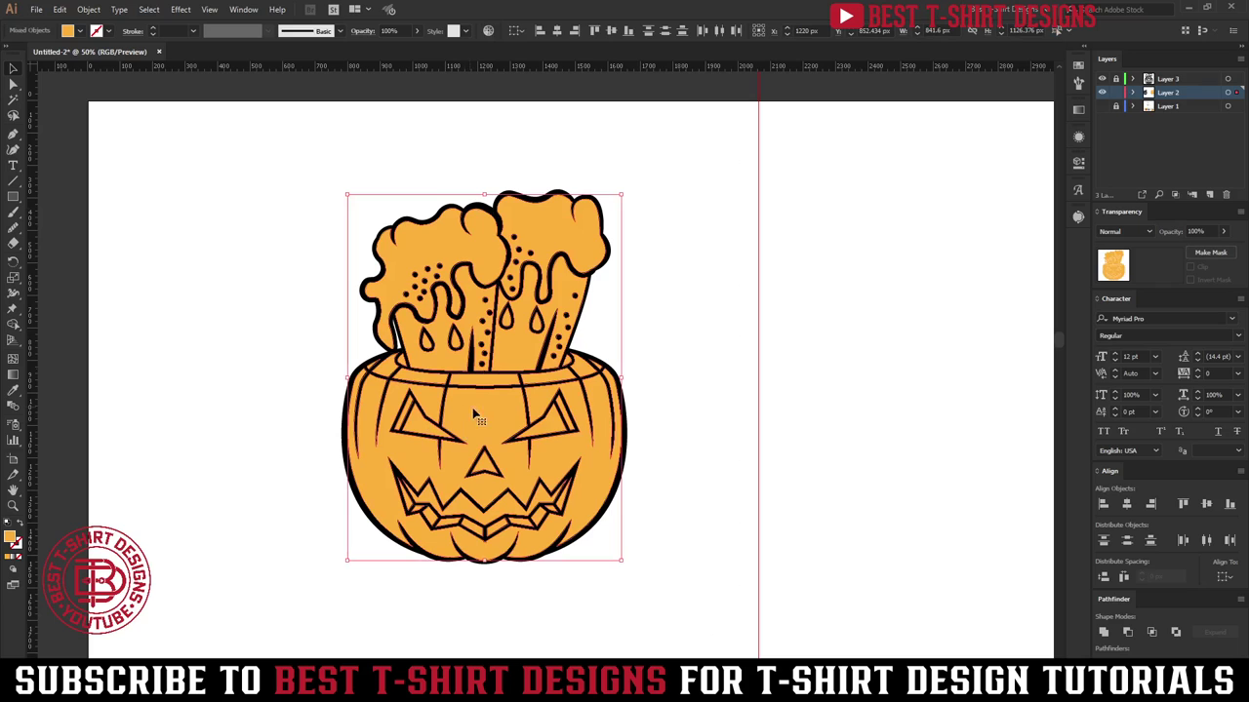
{"action": "scroll", "coordinate": [412, 328], "scroll_direction": "up", "scroll_amount": 1}
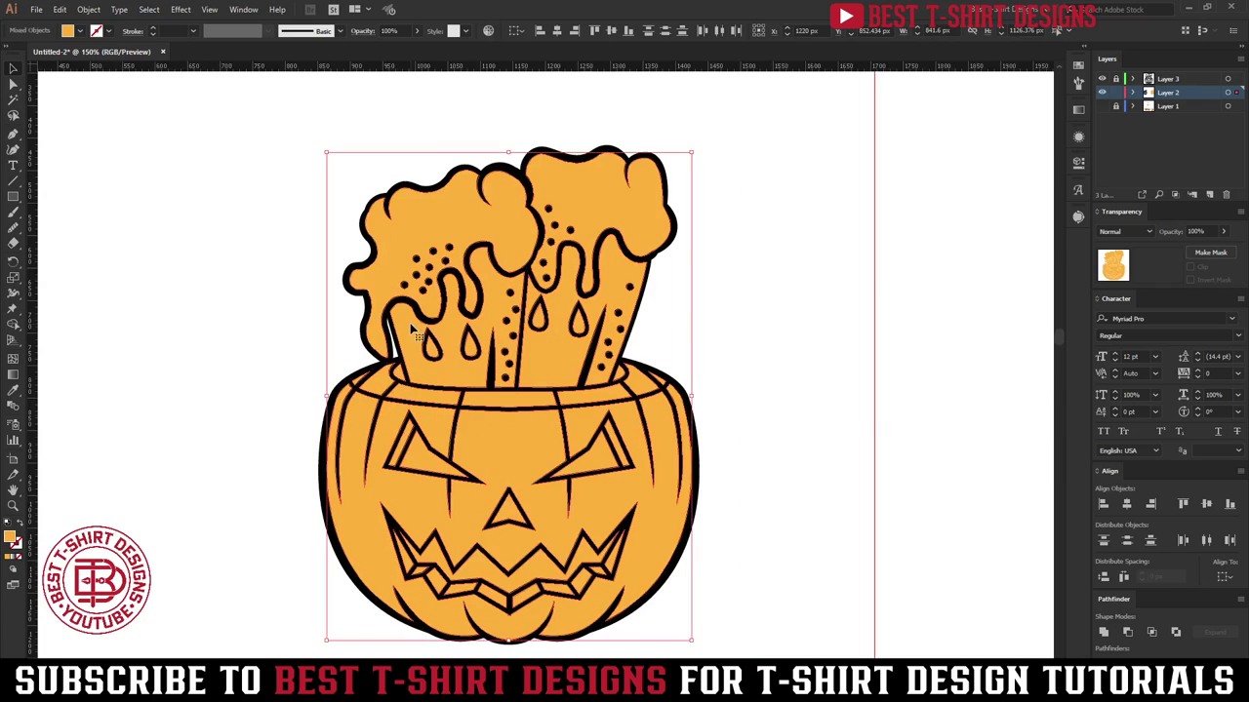
{"action": "key", "text": "ctrl+equal"}
{"action": "key", "text": "ctrl+equal"}
{"action": "key", "text": "ctrl+minus"}
{"action": "key", "text": "ctrl+minus"}
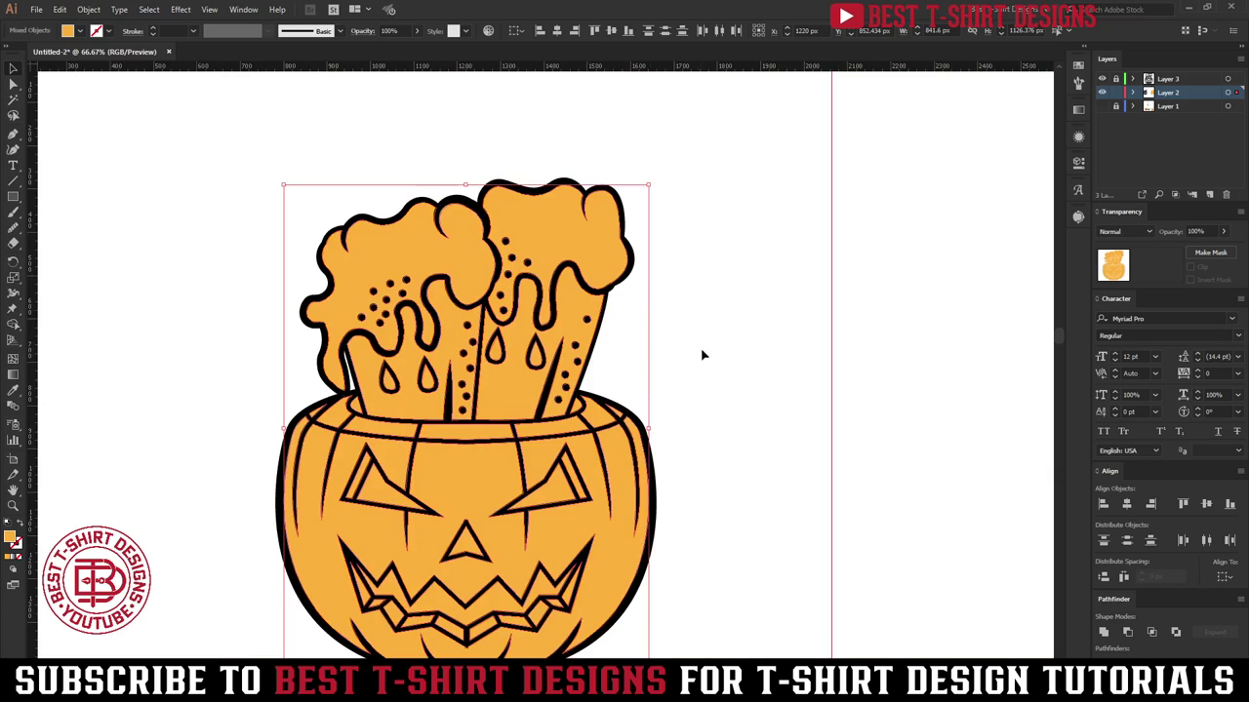
{"action": "key", "text": "ctrl+shift+a"}
Step: Check the black line art on Layer 3 by selecting it with Layer 2 locked, and restore both layers' lock states
{"action": "left_click", "coordinate": [1116, 92]}
{"action": "left_click", "coordinate": [1116, 78]}
{"action": "left_click", "coordinate": [1149, 82]}
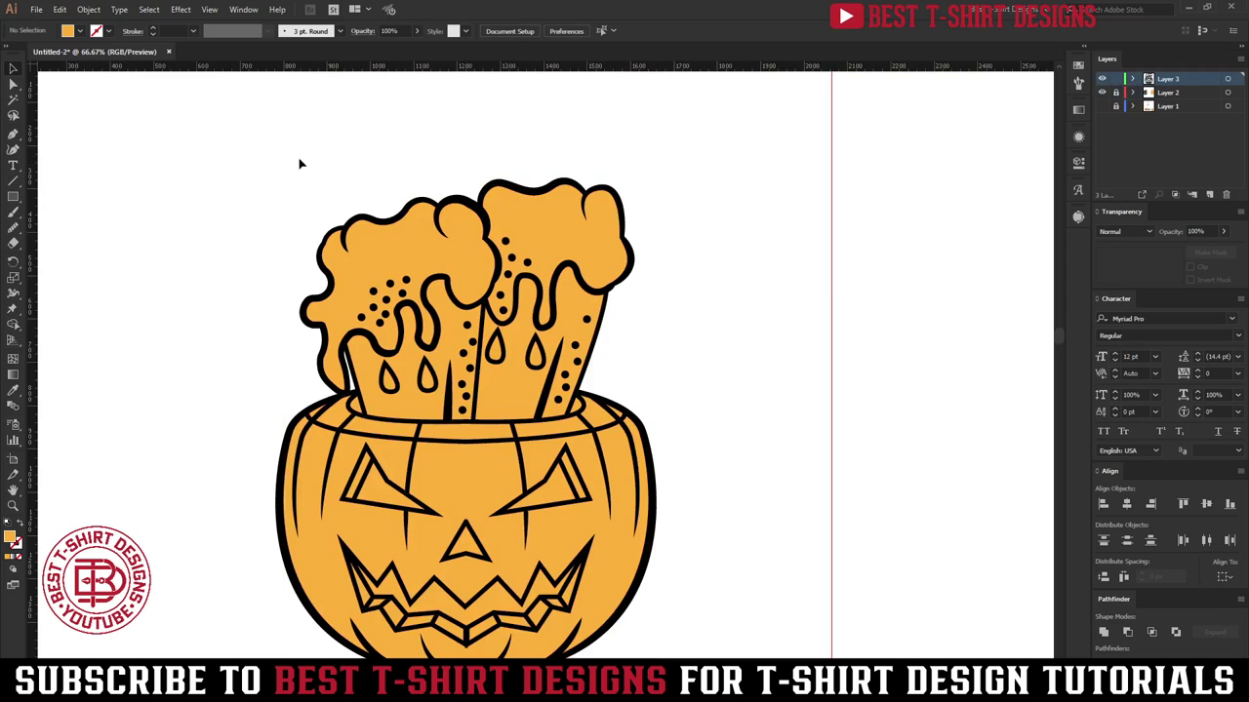
{"action": "left_click_drag", "start_coordinate": [248, 193], "coordinate": [700, 578]}
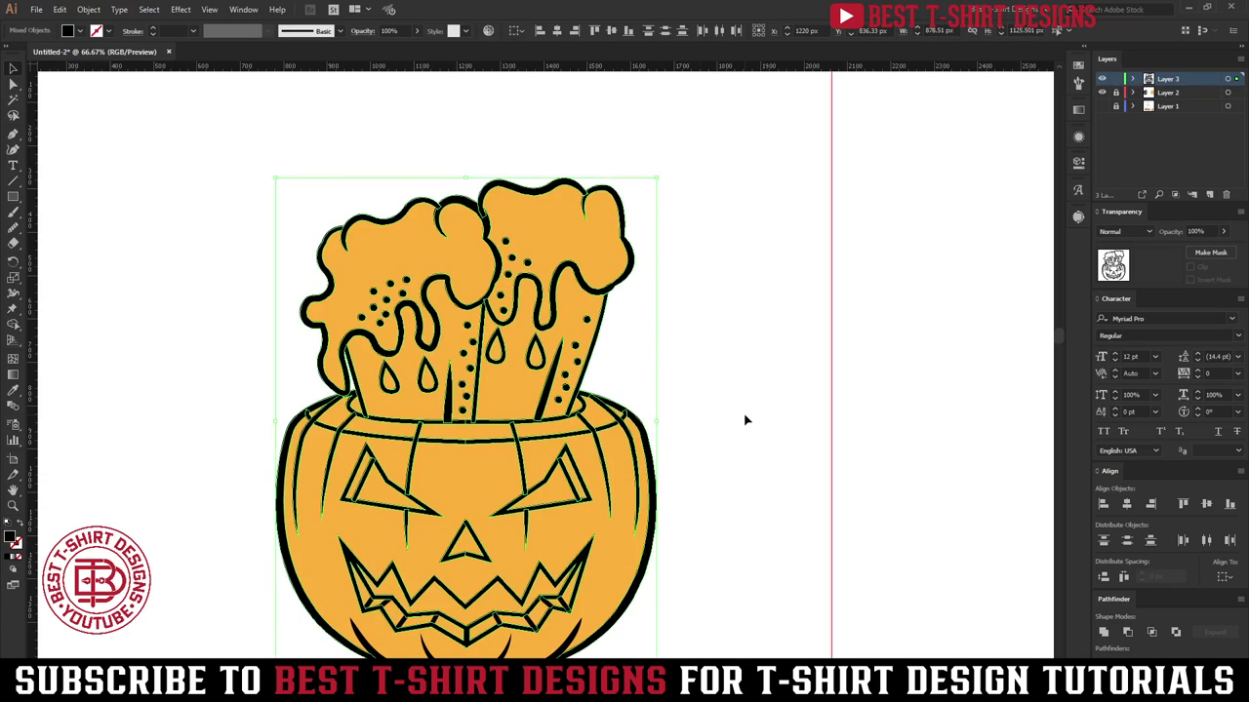
{"action": "left_click", "coordinate": [1116, 79]}
{"action": "scroll", "coordinate": [723, 349], "scroll_direction": "down", "scroll_amount": 2}
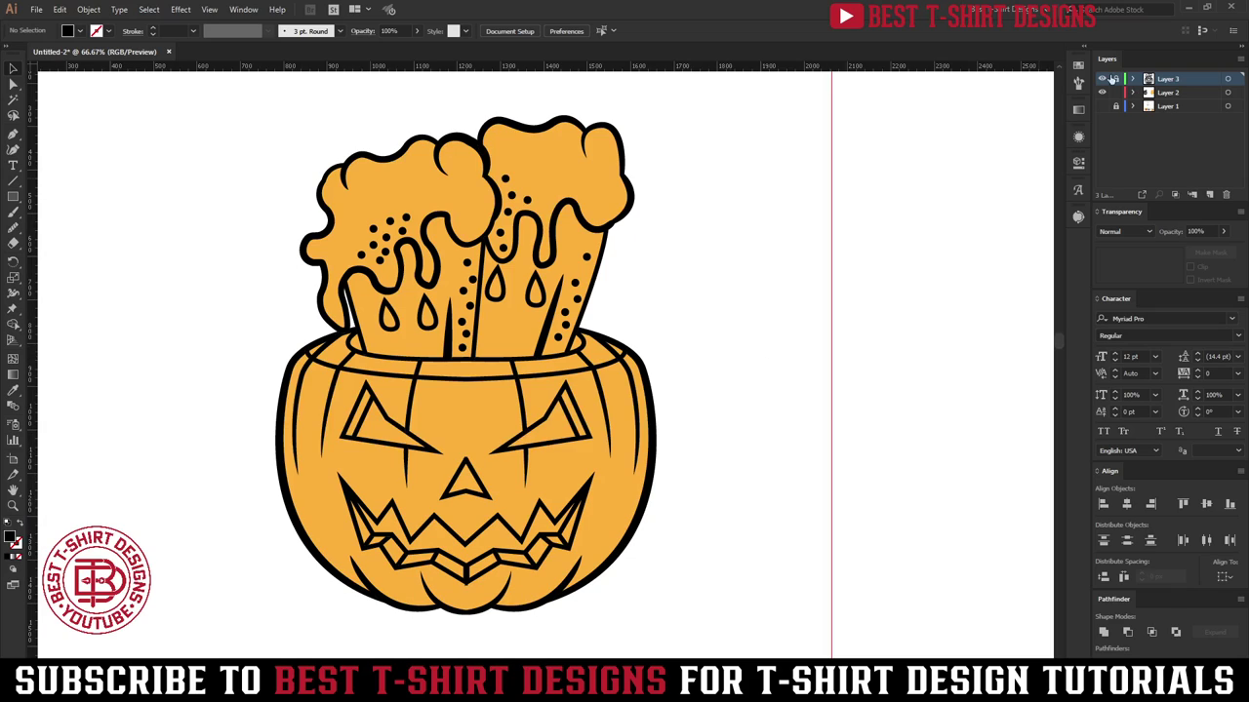
Step: Show the color swatches and darken the fill of the pumpkin's inner mouth shape to a deep reddish brown
{"action": "left_click", "coordinate": [1077, 66]}
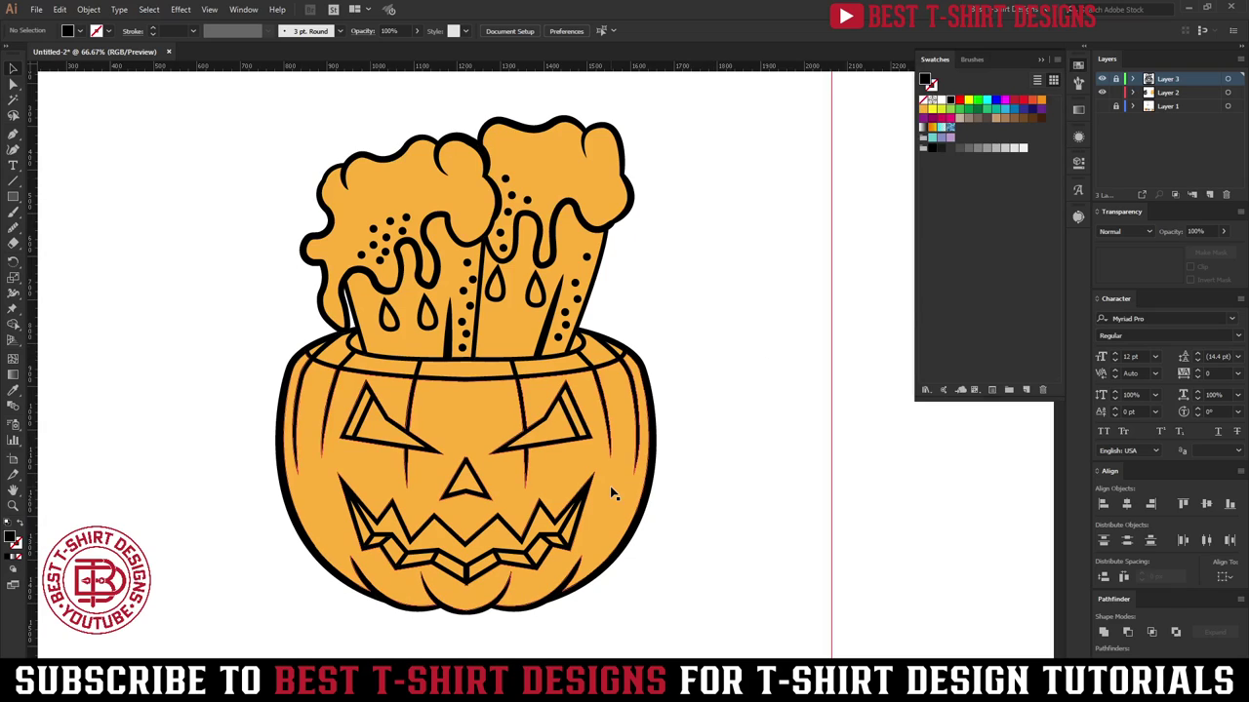
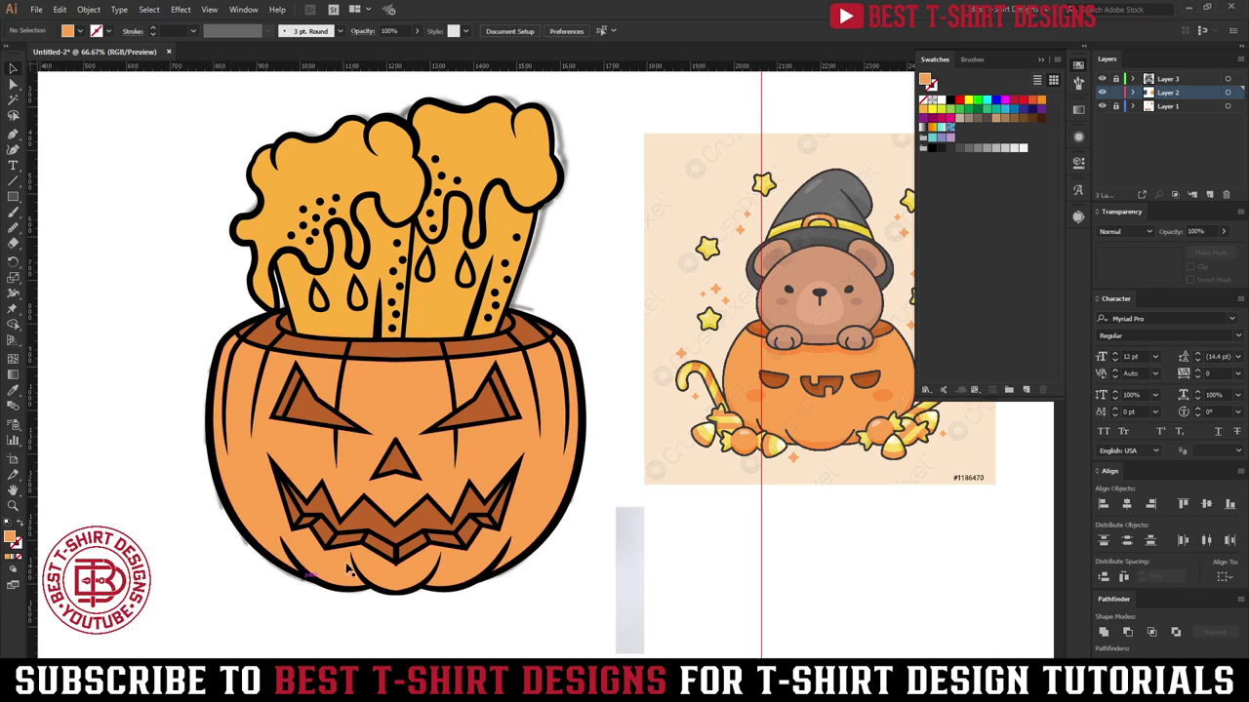
{"action": "scroll", "coordinate": [326, 534], "scroll_direction": "up", "scroll_amount": 2}
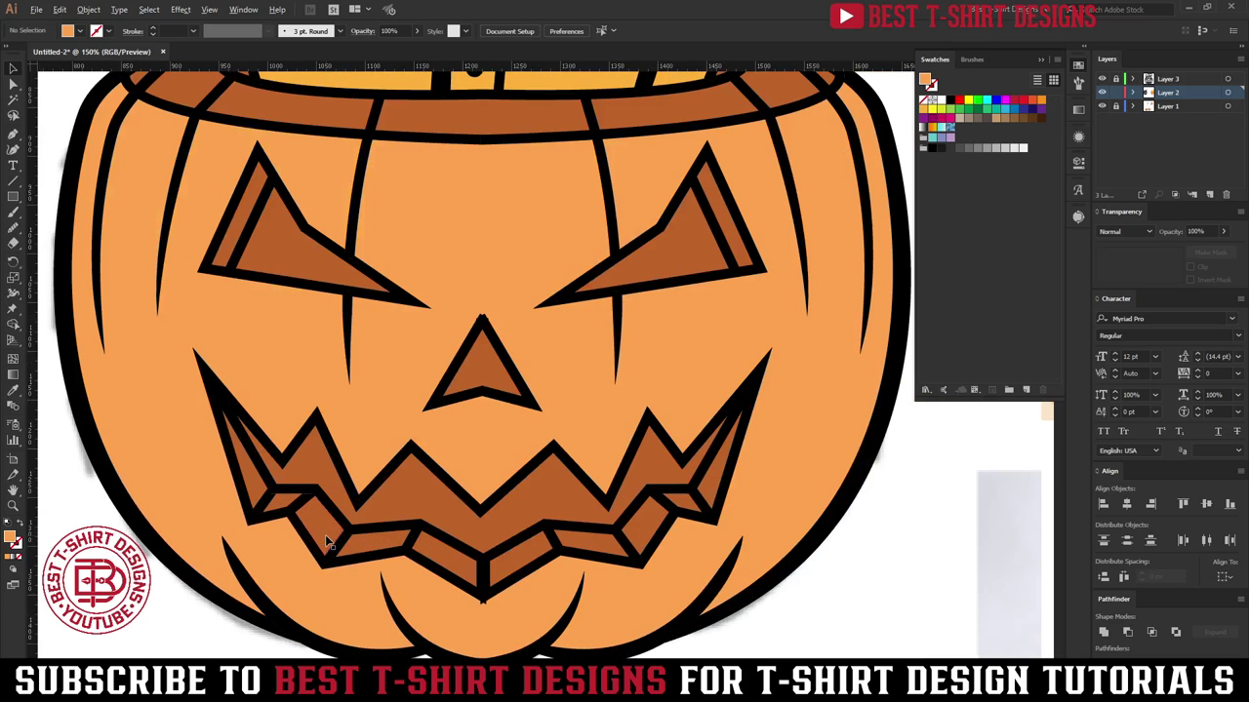
{"action": "left_click", "coordinate": [412, 496]}
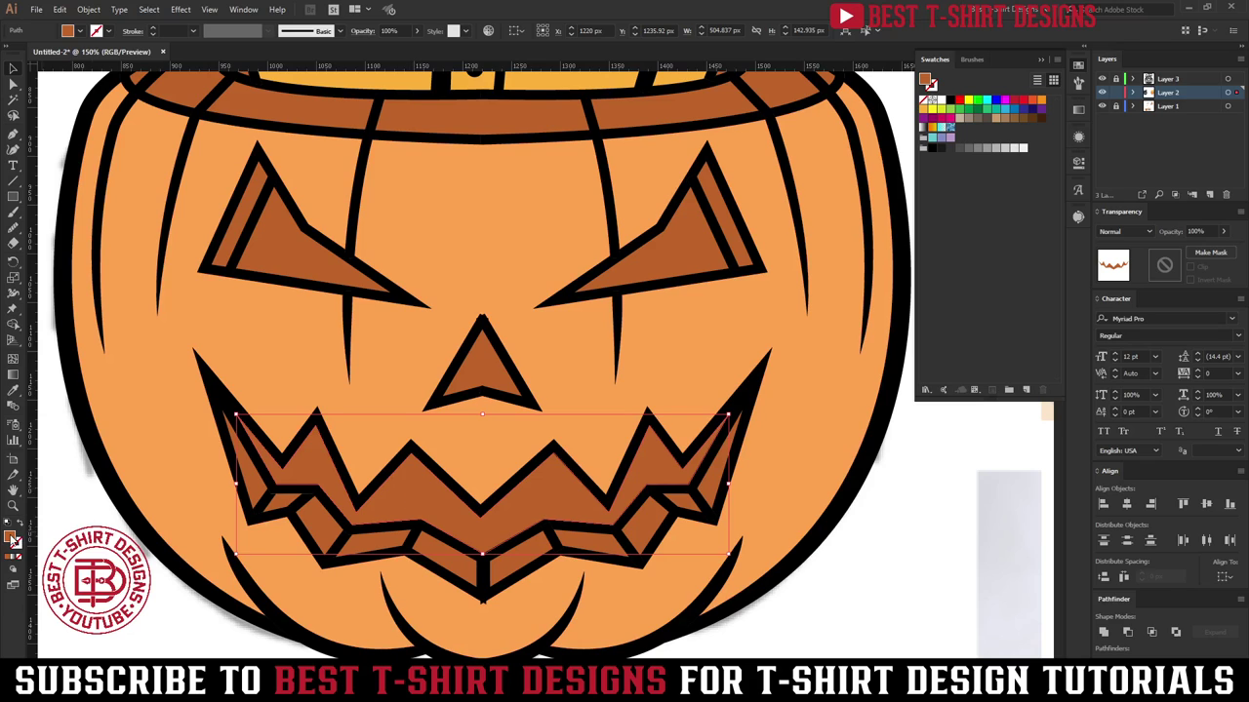
{"action": "double_click", "coordinate": [11, 535]}
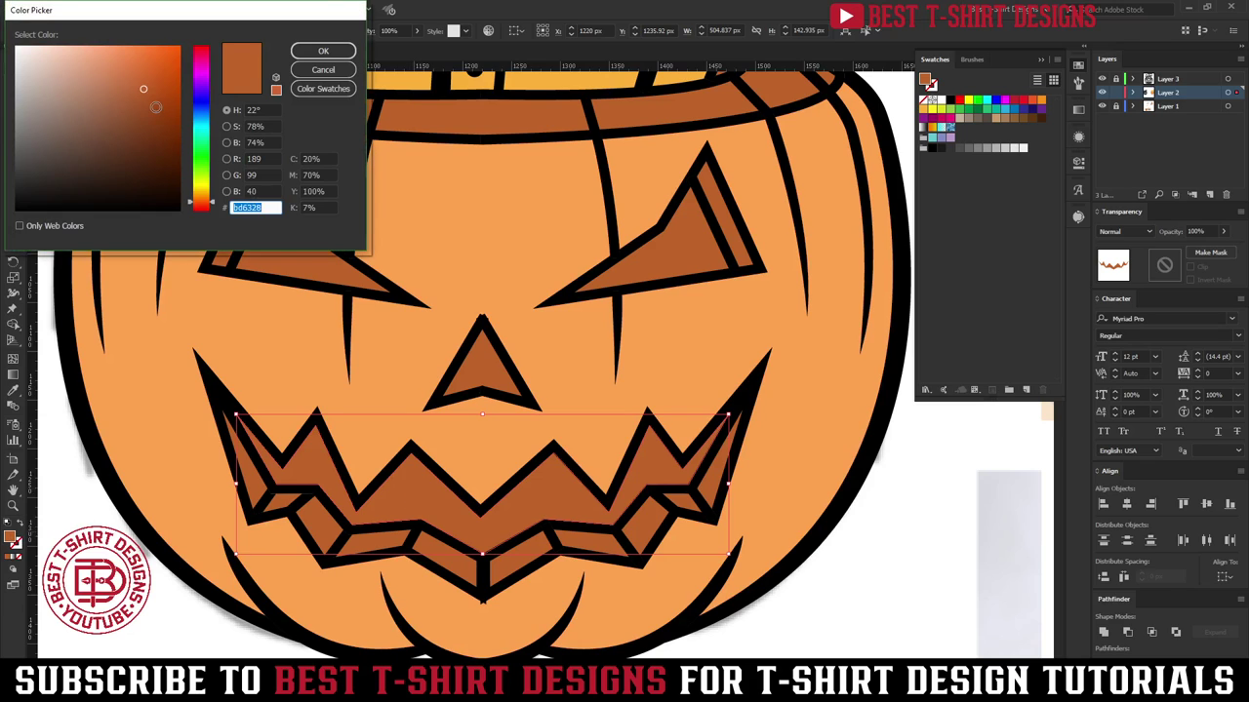
{"action": "left_click", "coordinate": [149, 111]}
{"action": "left_click", "coordinate": [312, 52]}
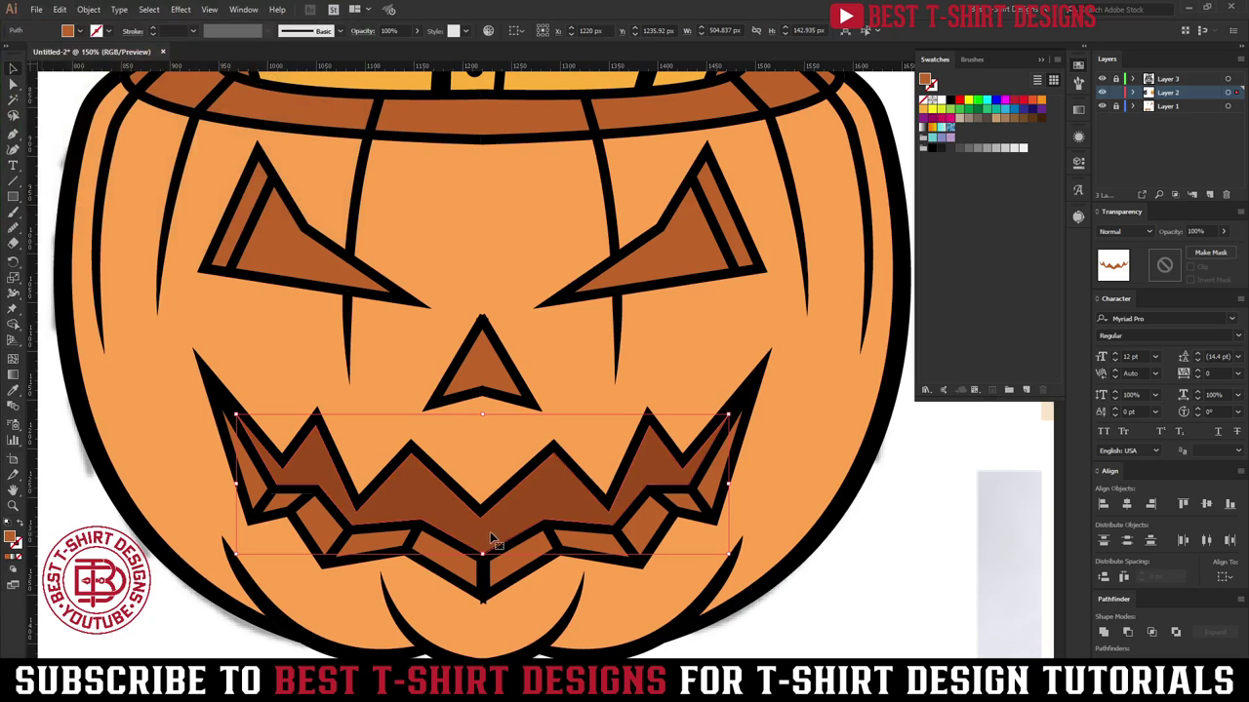
{"action": "scroll", "coordinate": [478, 505], "scroll_direction": "down", "scroll_amount": 1}
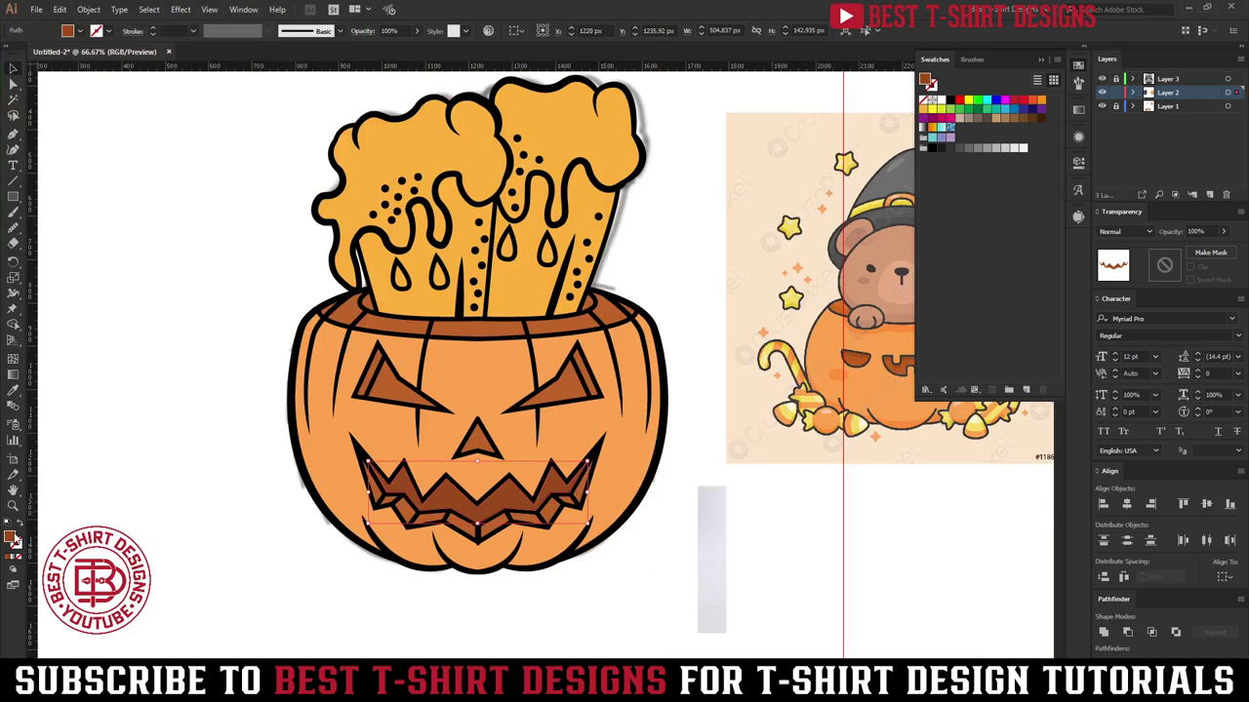
{"action": "double_click", "coordinate": [13, 537]}
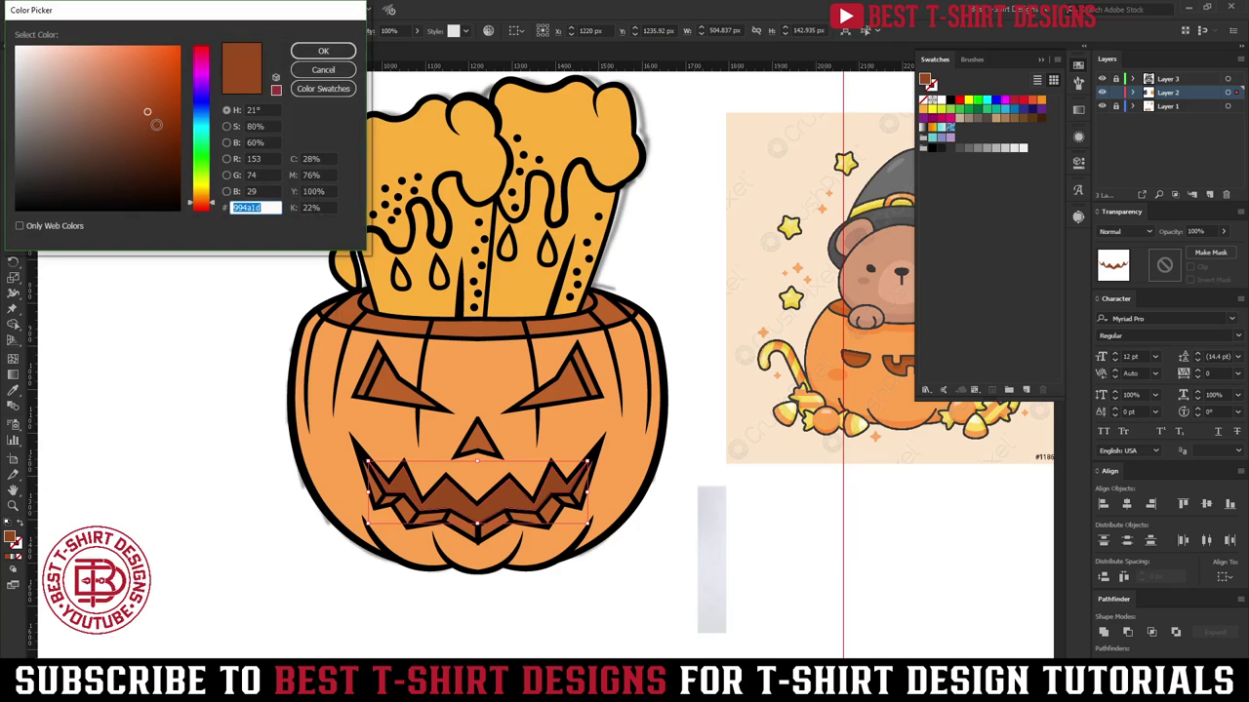
{"action": "left_click", "coordinate": [323, 50]}
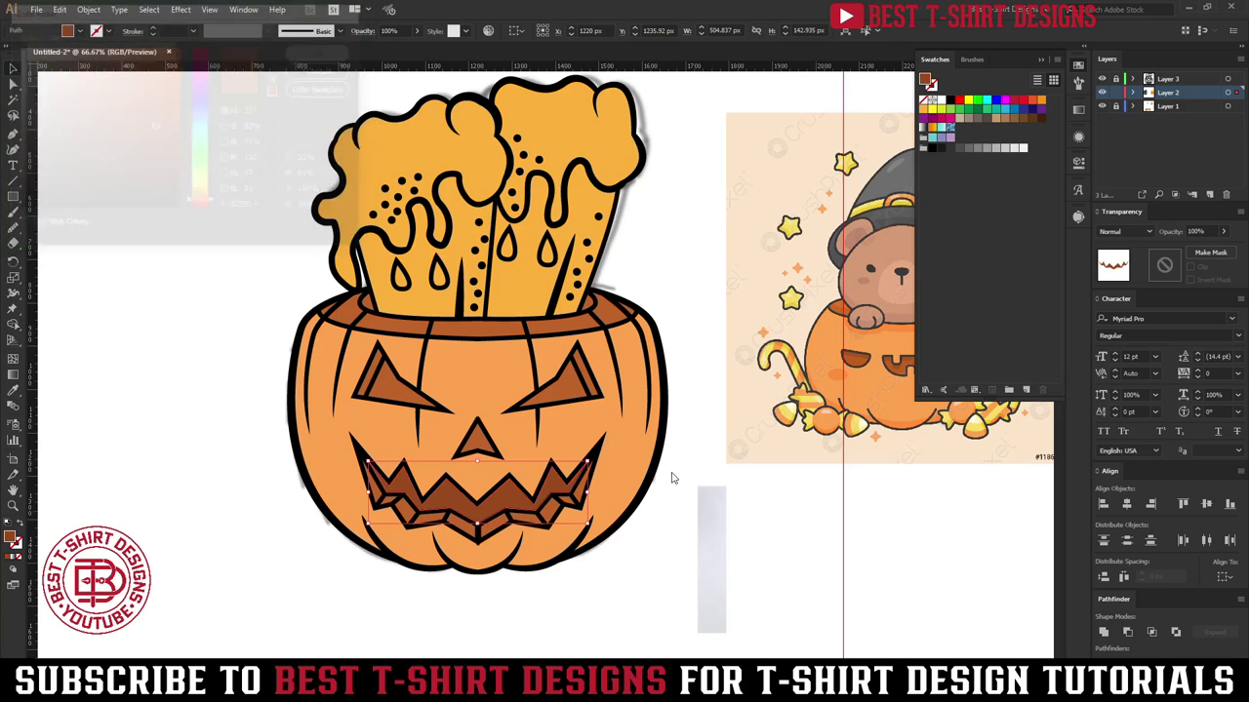
{"action": "left_click", "coordinate": [671, 522]}
{"action": "scroll", "coordinate": [672, 517], "scroll_direction": "up", "scroll_amount": 2}
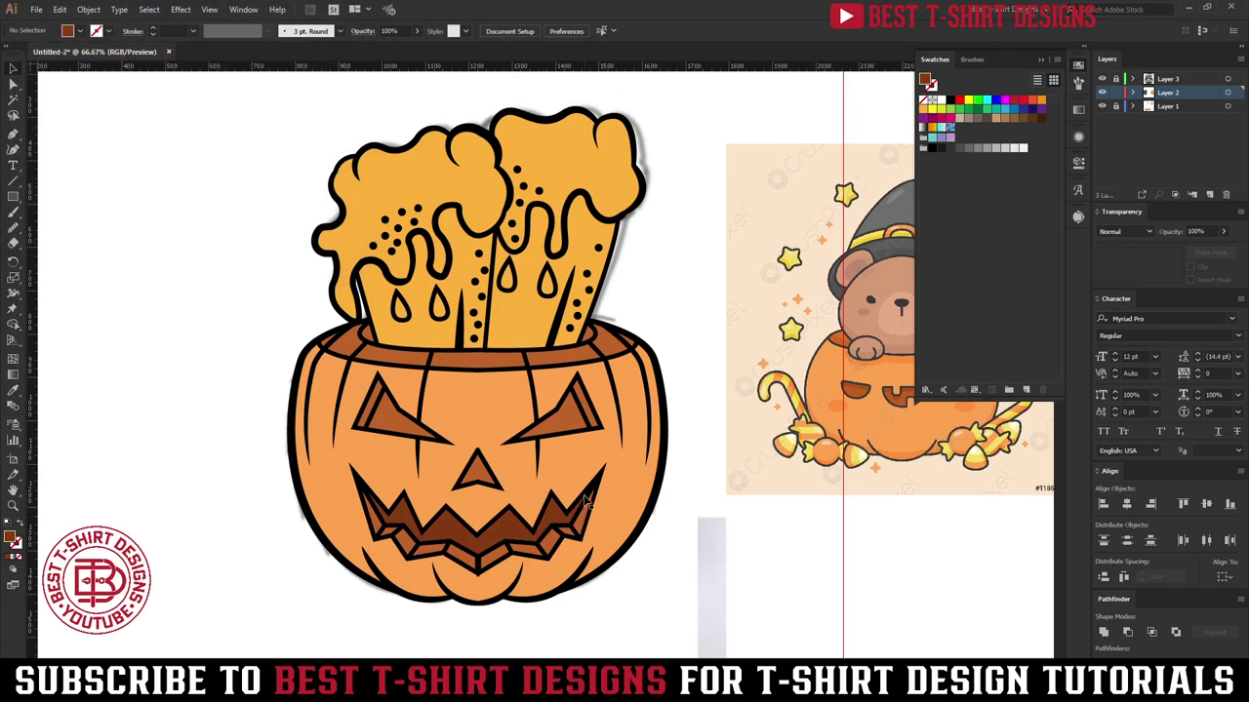
Step: Fill the pumpkin's inner rim opening, both inner eye shapes and the nose with the dark brown sampled from the mouth
{"action": "scroll", "coordinate": [589, 334], "scroll_direction": "up", "scroll_amount": 2}
{"action": "left_click", "coordinate": [593, 336]}
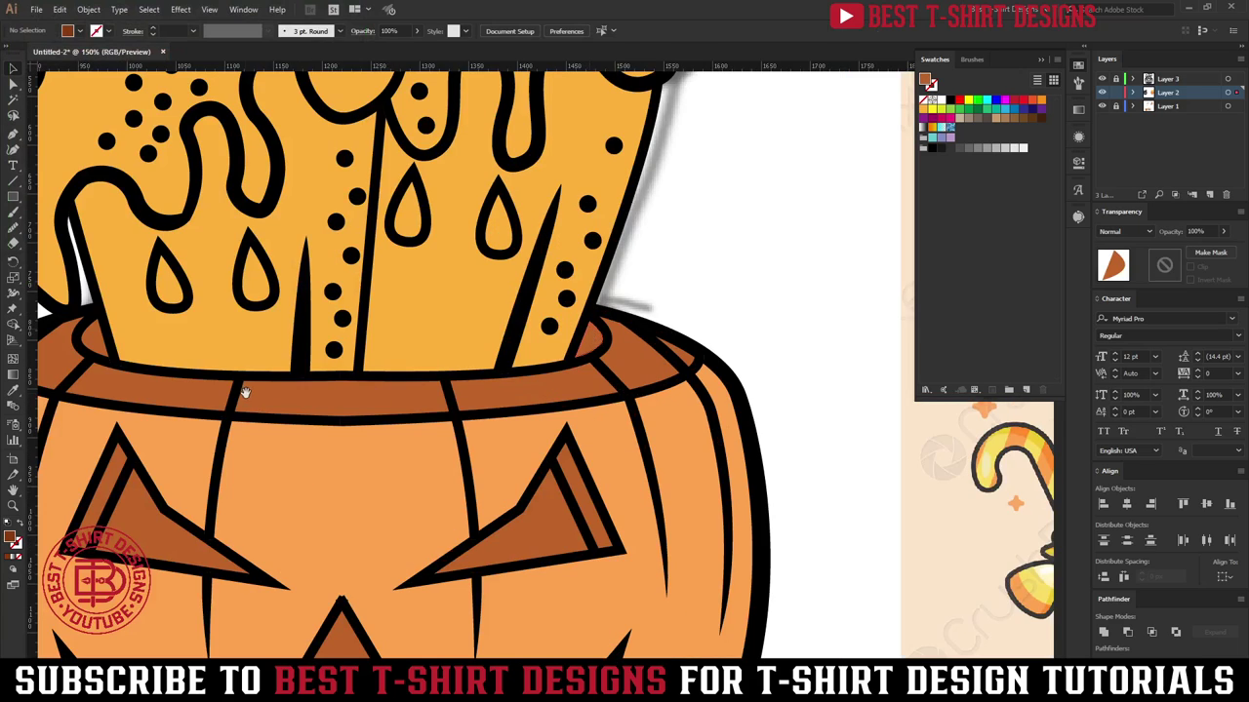
{"action": "scroll", "coordinate": [347, 347], "scroll_direction": "left", "scroll_amount": 5}
{"action": "left_click", "coordinate": [346, 346]}
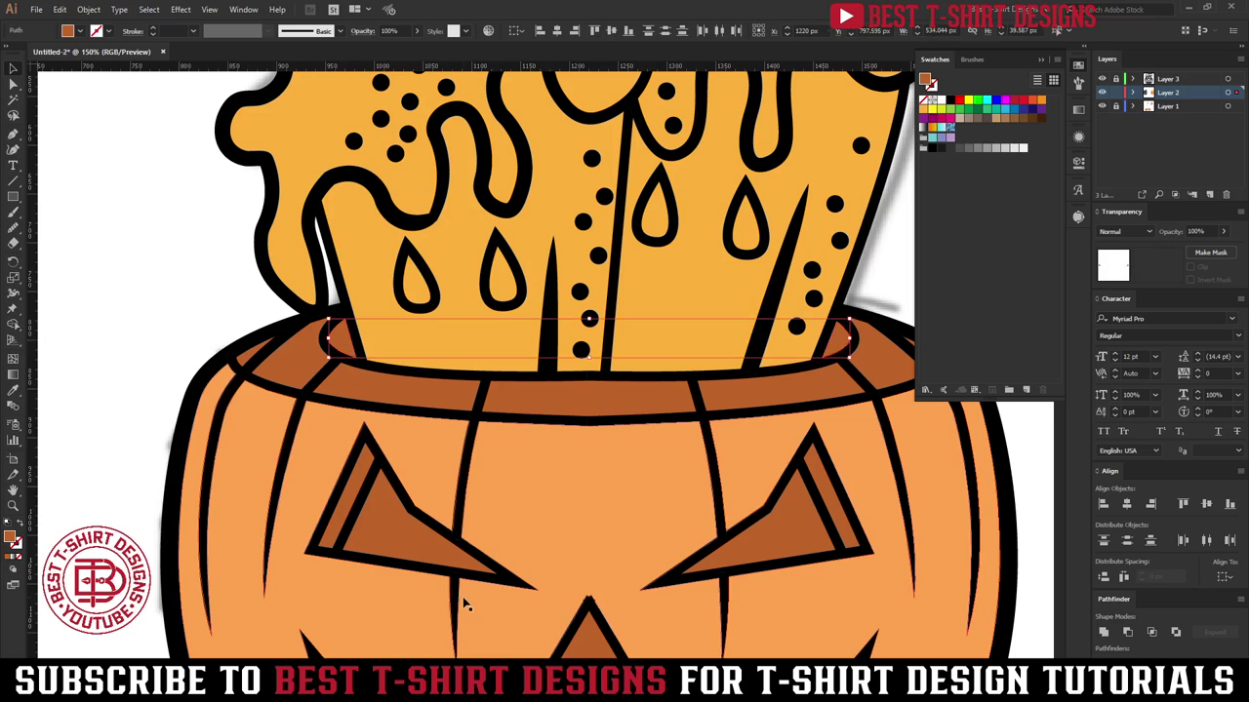
{"action": "left_click", "coordinate": [404, 538], "text": "shift"}
{"action": "left_click", "coordinate": [839, 527], "text": "shift"}
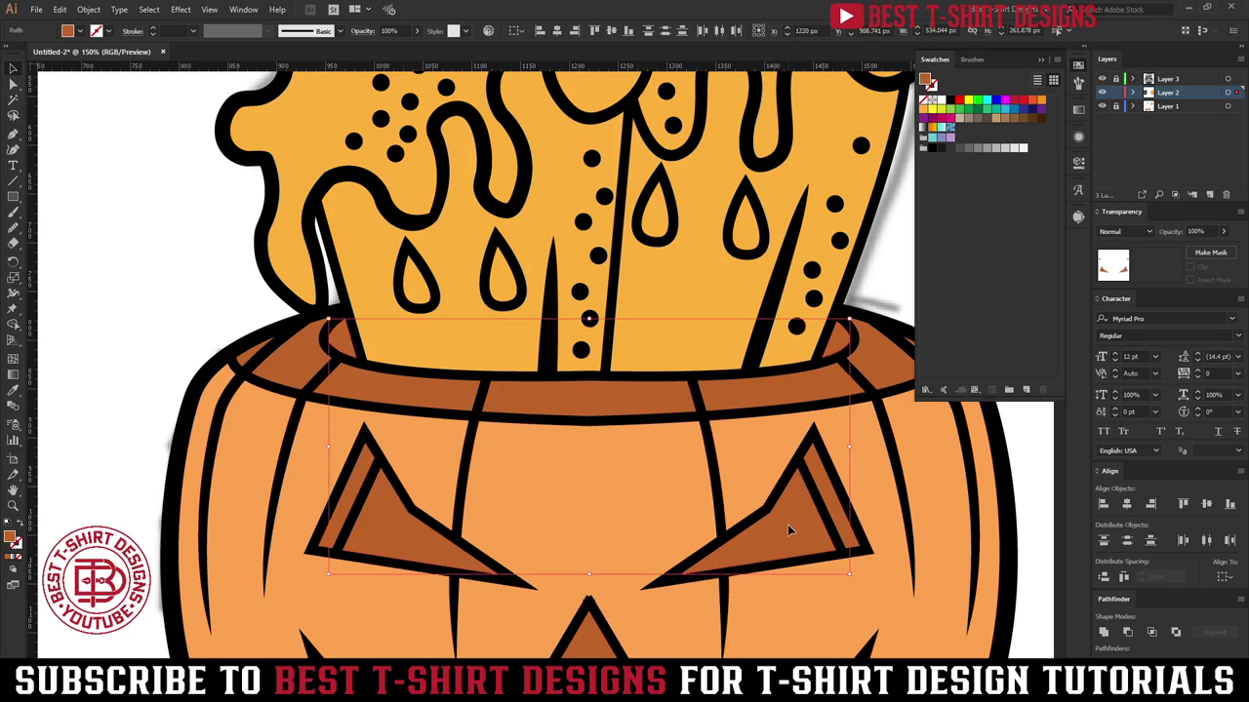
{"action": "scroll", "coordinate": [624, 467], "scroll_direction": "down", "scroll_amount": 3}
{"action": "left_click", "coordinate": [579, 514], "text": "shift"}
{"action": "scroll", "coordinate": [579, 514], "scroll_direction": "down", "scroll_amount": 4}
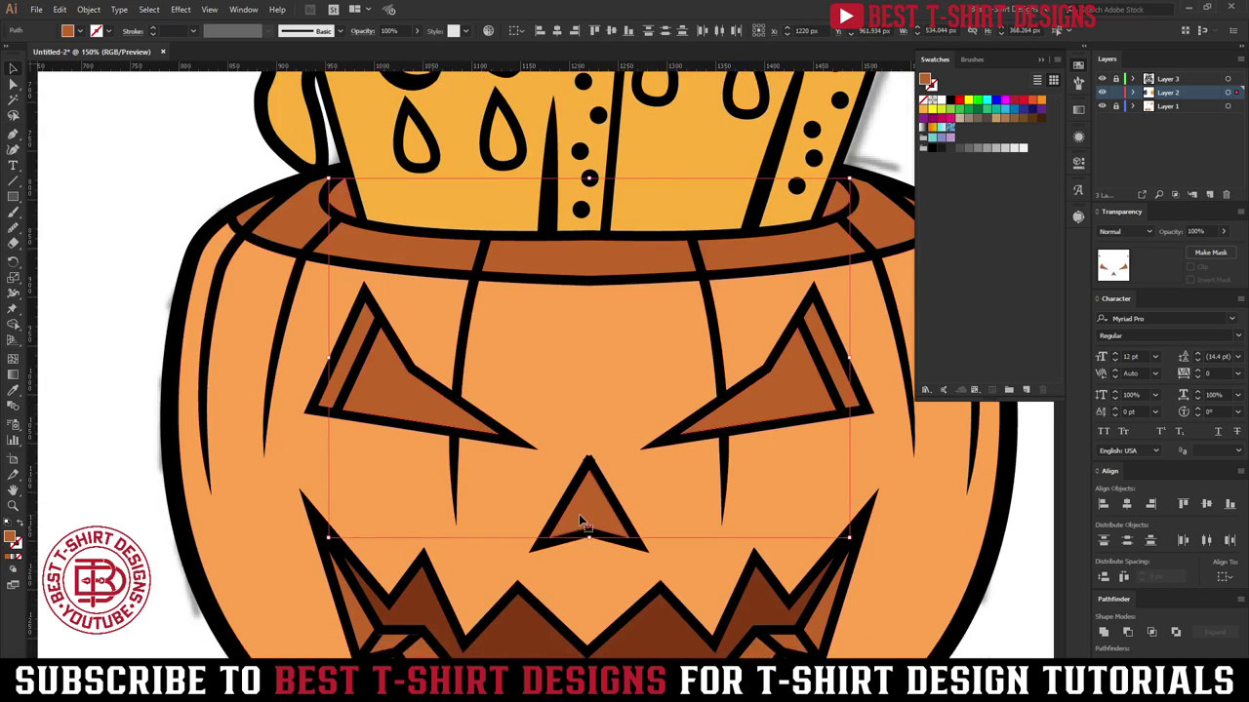
{"action": "key", "text": "i"}
{"action": "left_click", "coordinate": [646, 506]}
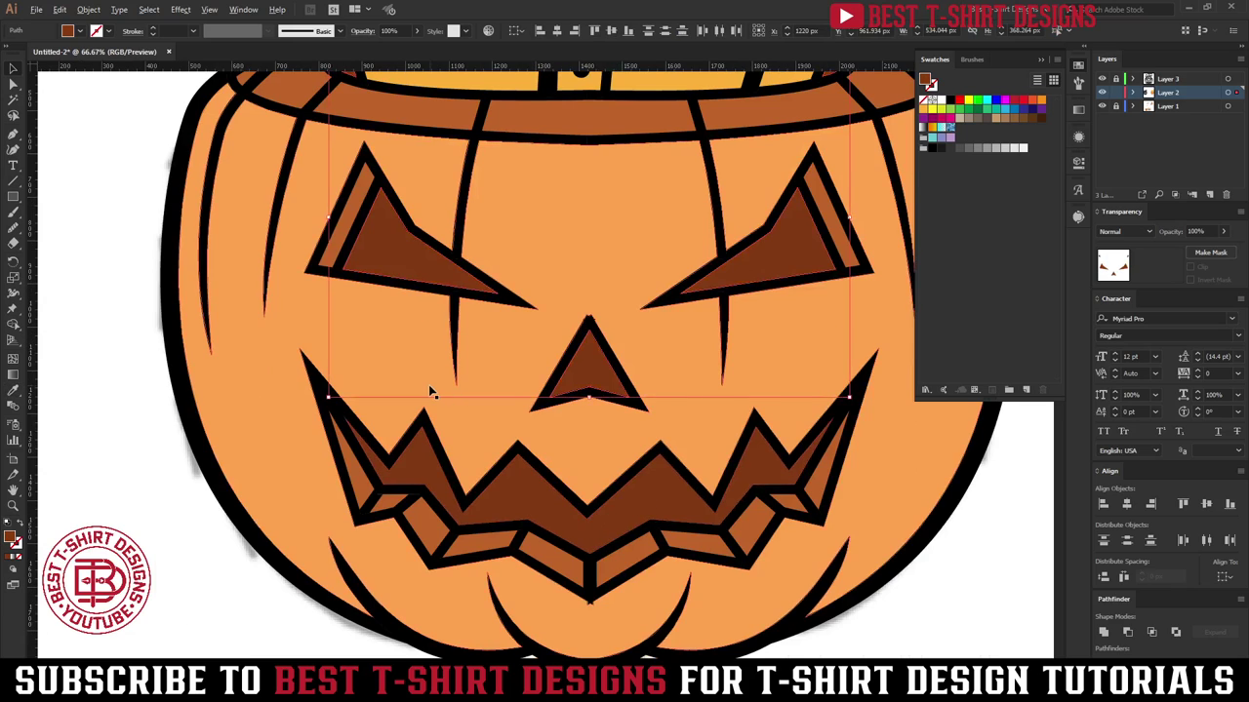
{"action": "scroll", "coordinate": [428, 385], "scroll_direction": "down", "scroll_amount": 2}
{"action": "key", "text": "ctrl+shift+a"}
{"action": "scroll", "coordinate": [699, 515], "scroll_direction": "up", "scroll_amount": 1}
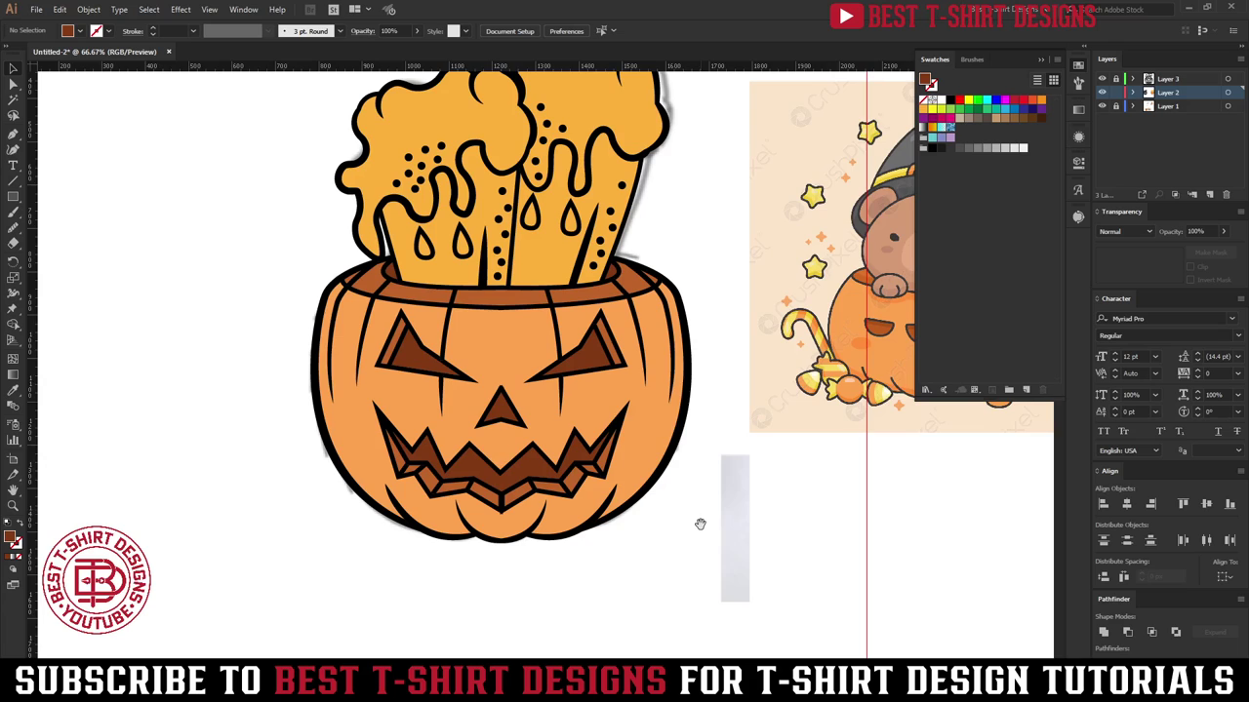
Step: Bring the beer glasses reference image onto the artboard and place it beside the pumpkin illustration
{"action": "left_click_drag", "start_coordinate": [699, 524], "coordinate": [644, 561]}
{"action": "scroll", "coordinate": [674, 552], "scroll_direction": "up", "scroll_amount": 1}
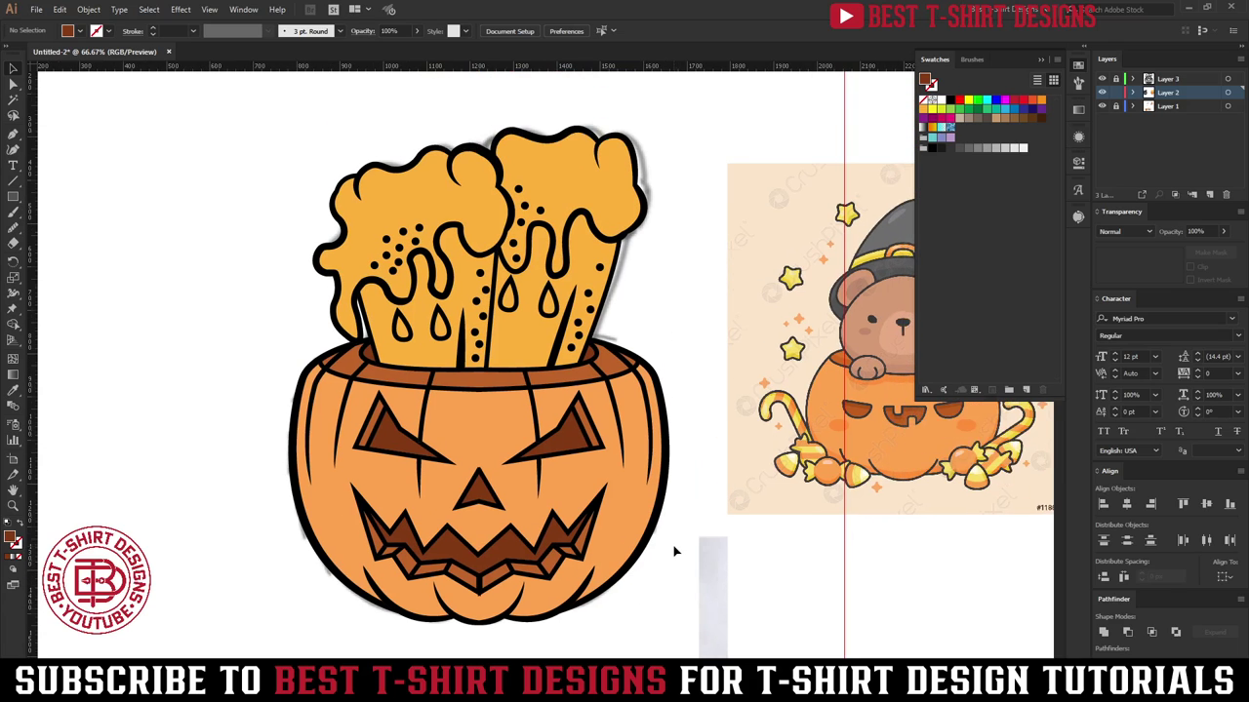
{"action": "scroll", "coordinate": [332, 297], "scroll_direction": "down", "scroll_amount": 1}
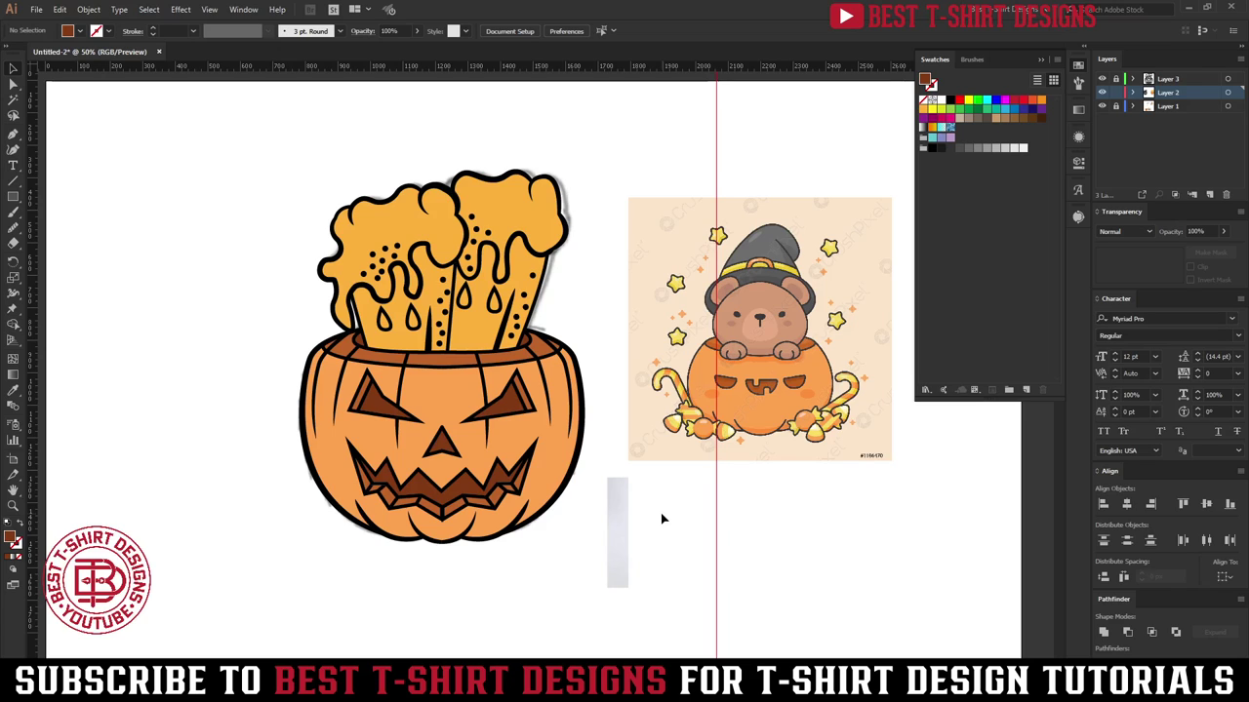
{"action": "key", "text": "ctrl+z"}
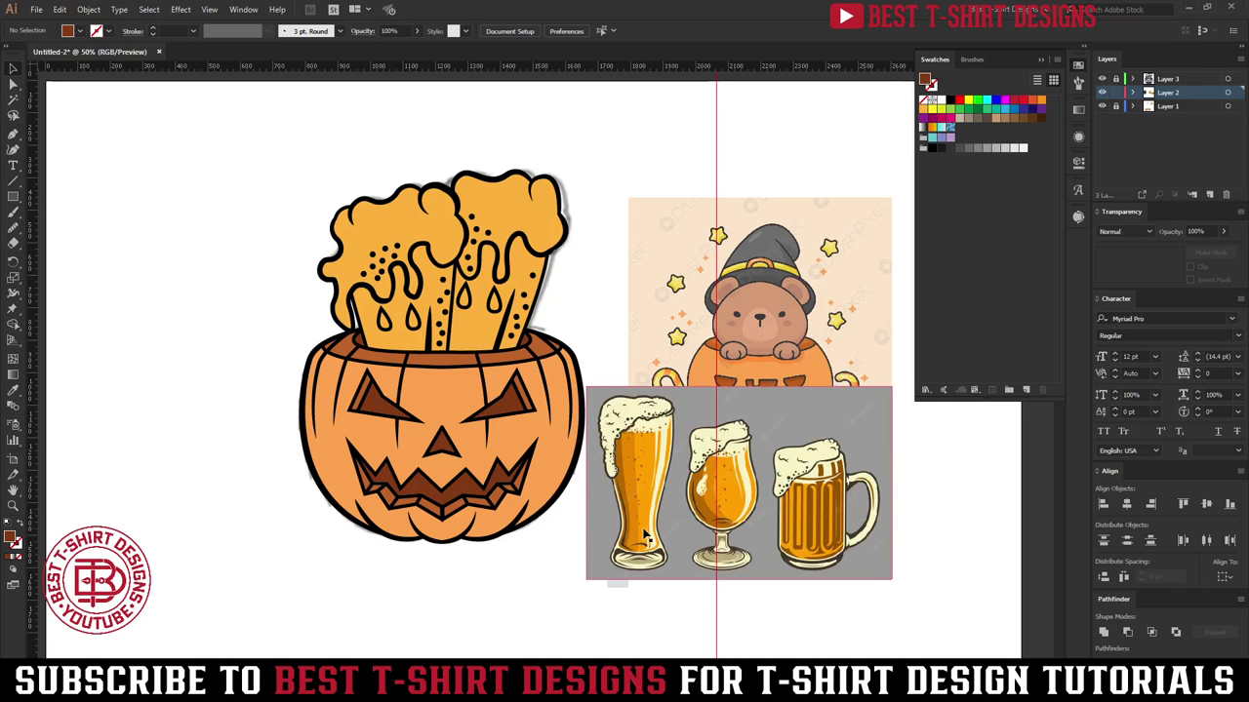
{"action": "left_click_drag", "start_coordinate": [643, 538], "coordinate": [689, 527]}
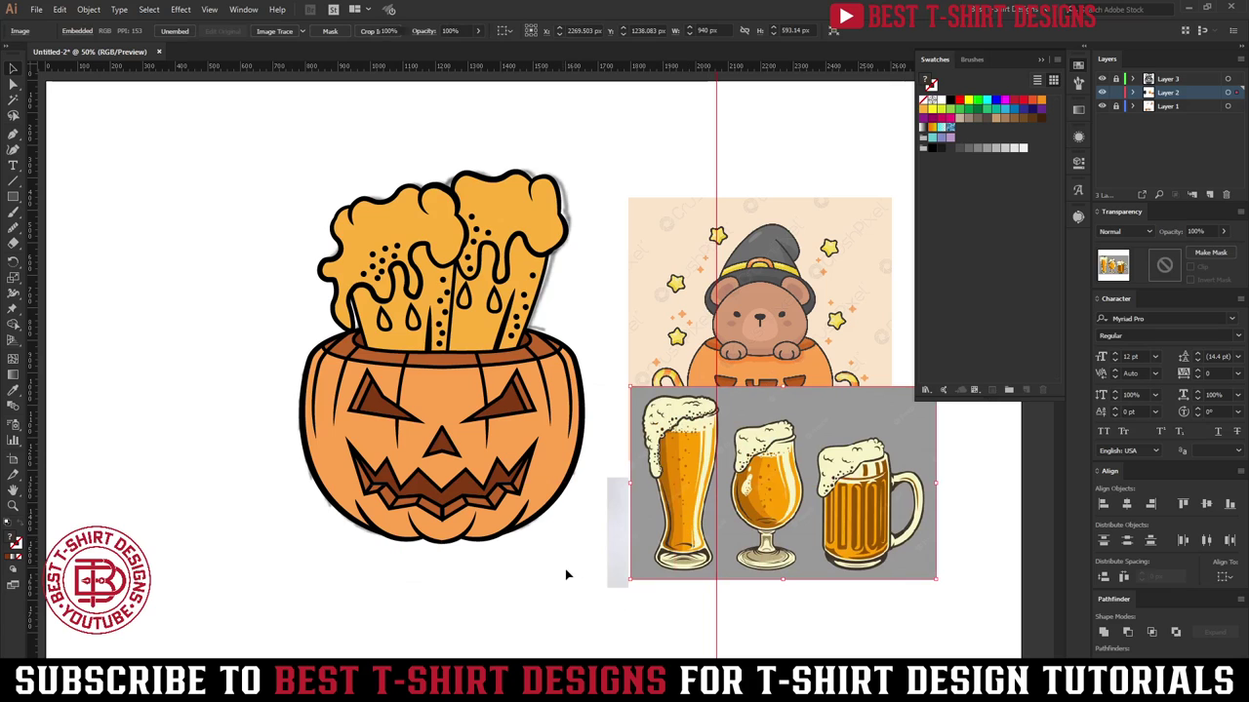
{"action": "left_click", "coordinate": [664, 602]}
Step: Create a vertical column of three evenly spaced squares, each about 109 px wide, between the pumpkin and the beer reference
{"action": "scroll", "coordinate": [664, 602], "scroll_direction": "up", "scroll_amount": 2}
{"action": "left_click", "coordinate": [13, 198]}
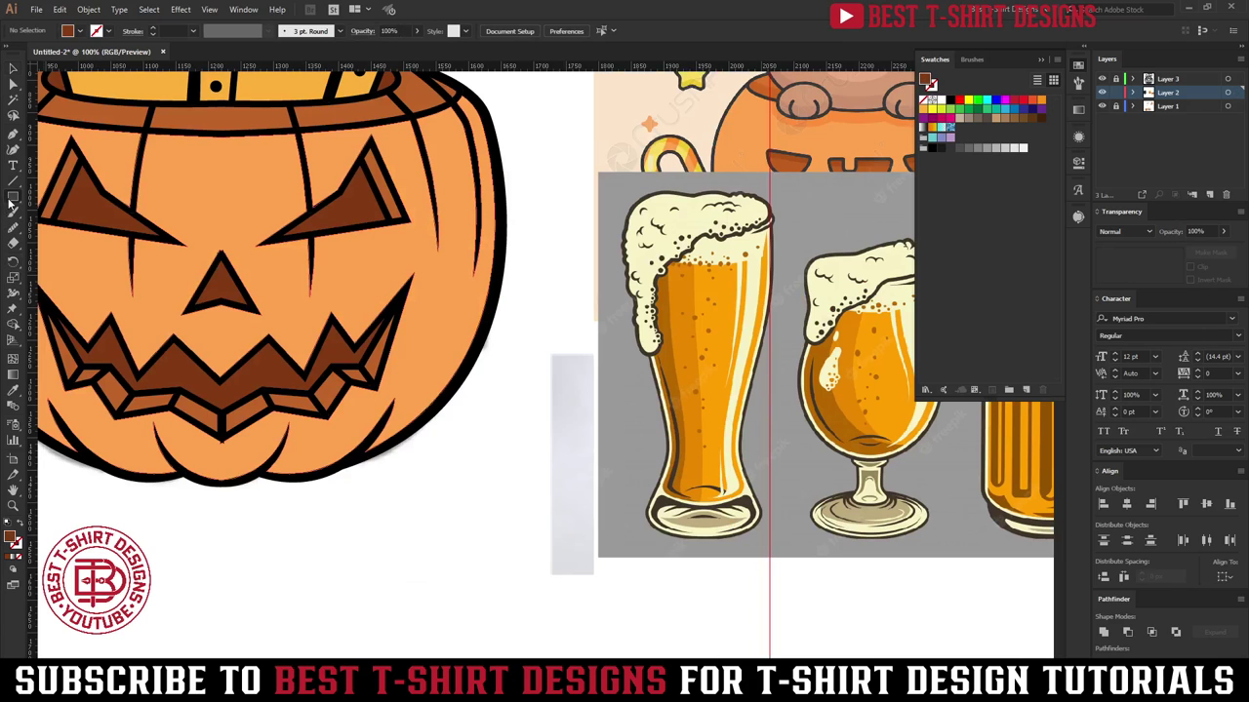
{"action": "mouse_move", "coordinate": [450, 441]}
{"action": "left_mouse_down"}
{"action": "mouse_move", "coordinate": [522, 510]}
{"action": "mouse_move", "coordinate": [531, 390]}
{"action": "mouse_move", "coordinate": [547, 392]}
{"action": "mouse_move", "coordinate": [524, 427]}
{"action": "mouse_move", "coordinate": [525, 460]}
{"action": "left_mouse_up"}
{"action": "key", "text": "ctrl+d"}
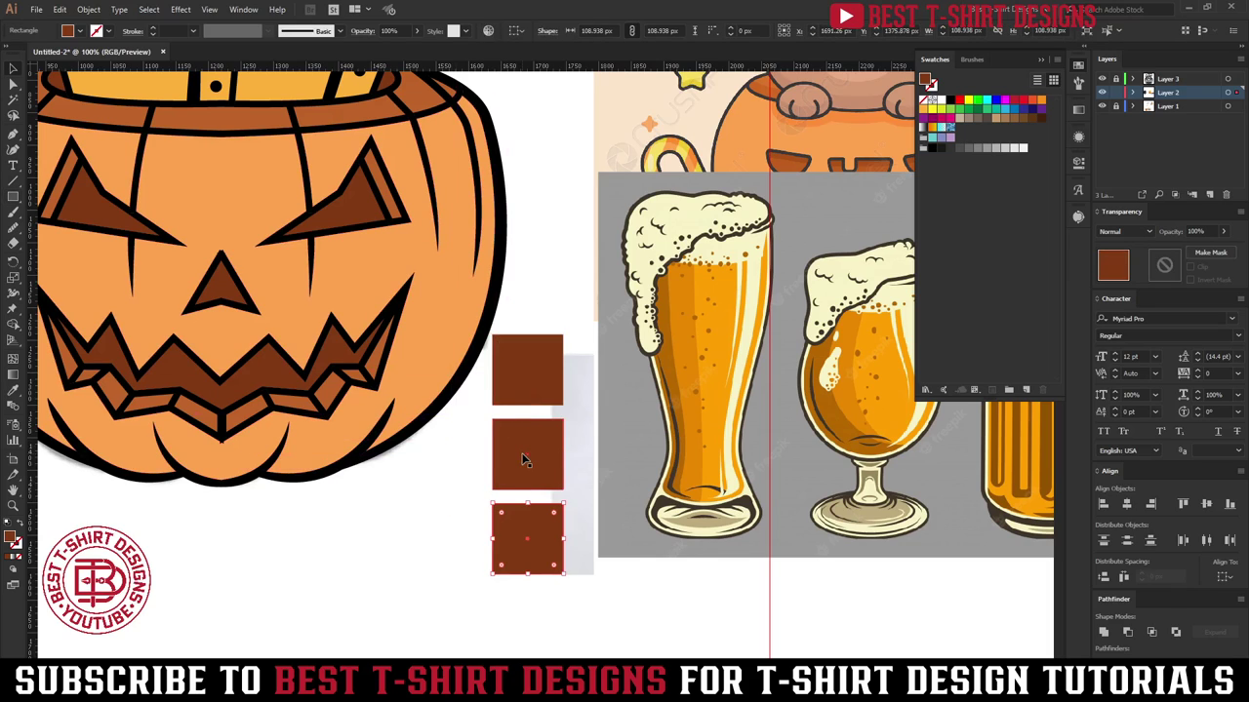
Step: Fill the three squares with the cream foam, orange beer and dark amber colors sampled from the tall beer glass
{"action": "left_click", "coordinate": [532, 388]}
{"action": "key", "text": "i"}
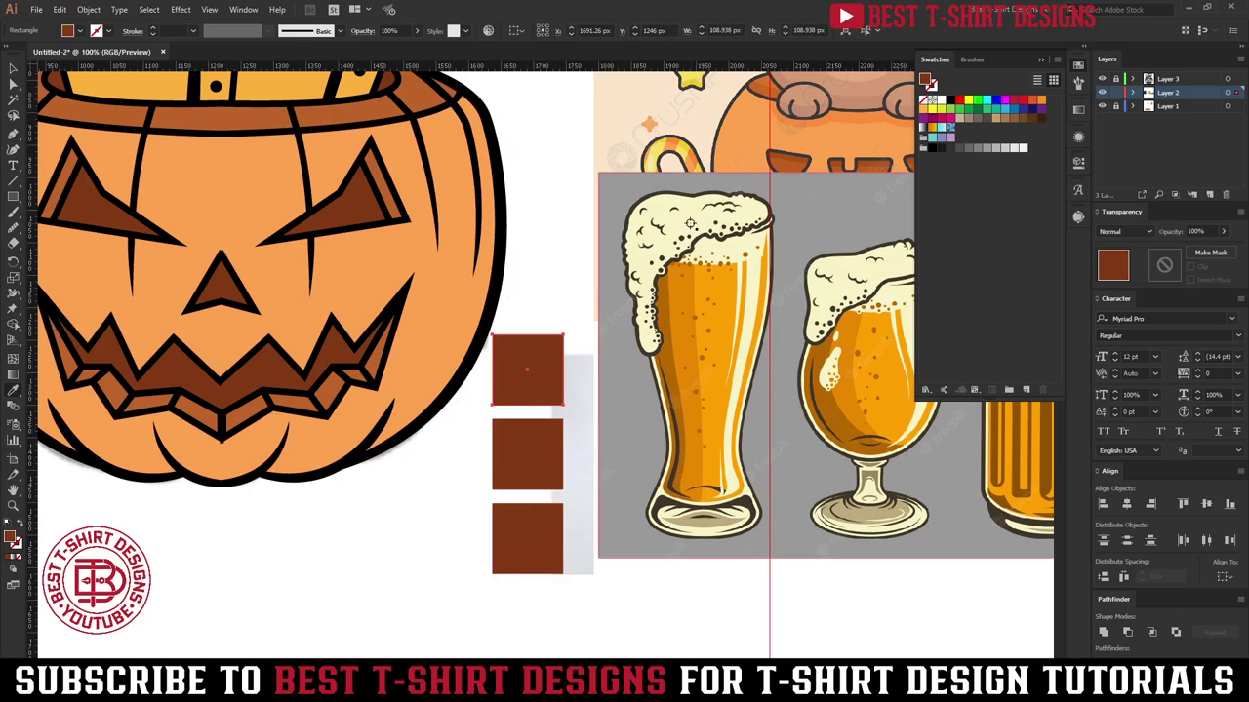
{"action": "left_click", "coordinate": [686, 229]}
{"action": "left_click", "coordinate": [558, 455], "text": "ctrl"}
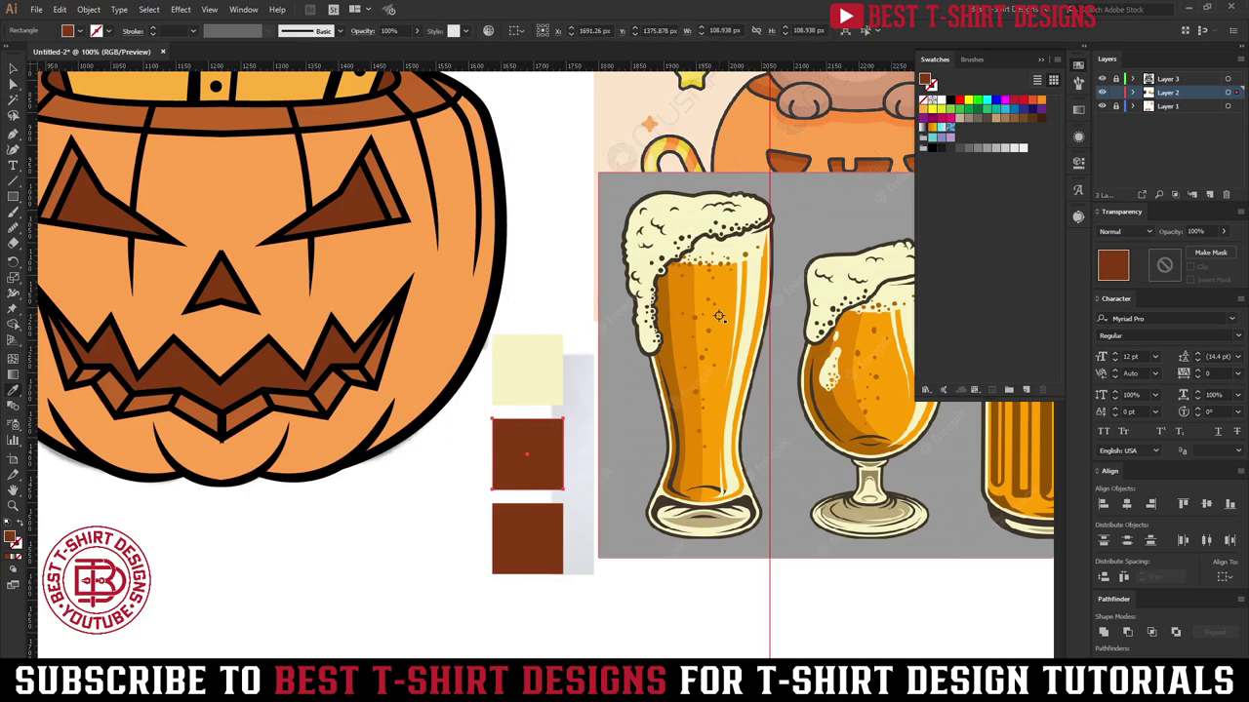
{"action": "left_click", "coordinate": [684, 299]}
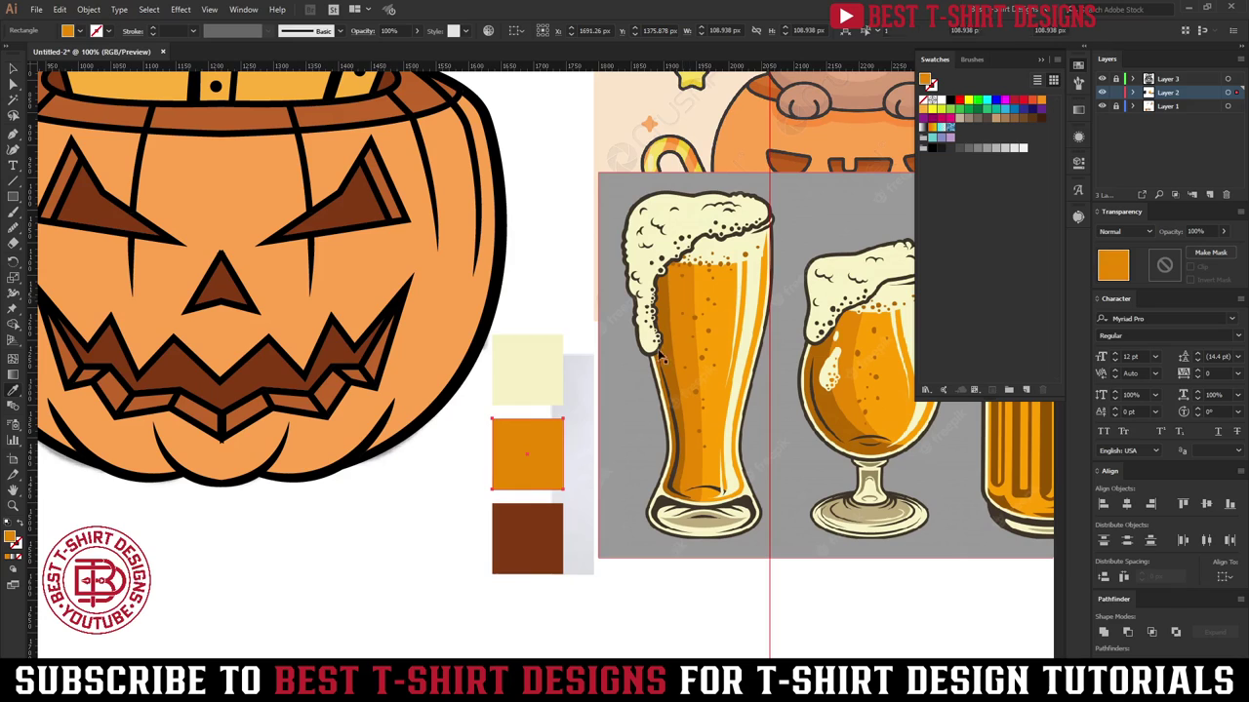
{"action": "left_click", "coordinate": [532, 551], "text": "ctrl"}
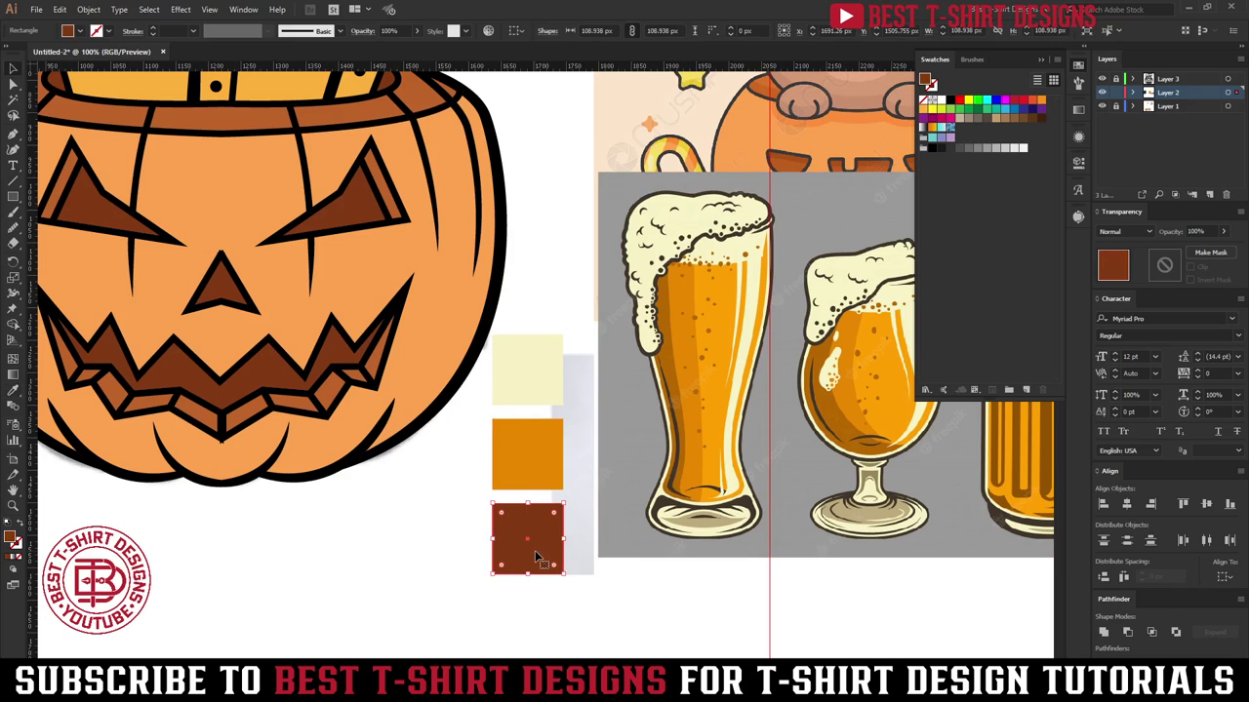
{"action": "left_click", "coordinate": [669, 372]}
{"action": "key", "text": "v"}
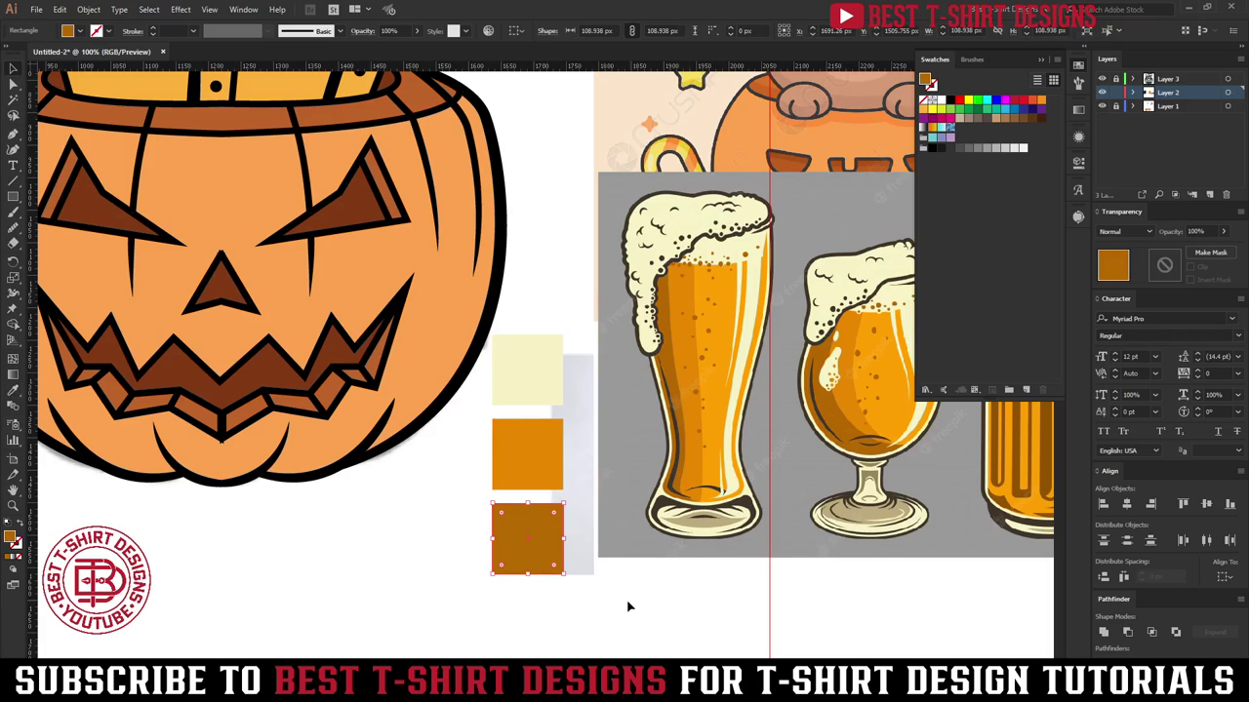
{"action": "left_click", "coordinate": [627, 603]}
Step: Move the beer reference image mostly clear of the bear picture and the three color squares up beside the illustrated beer glasses
{"action": "scroll", "coordinate": [628, 603], "scroll_direction": "down", "scroll_amount": 2}
{"action": "left_click_drag", "start_coordinate": [622, 526], "coordinate": [799, 566]}
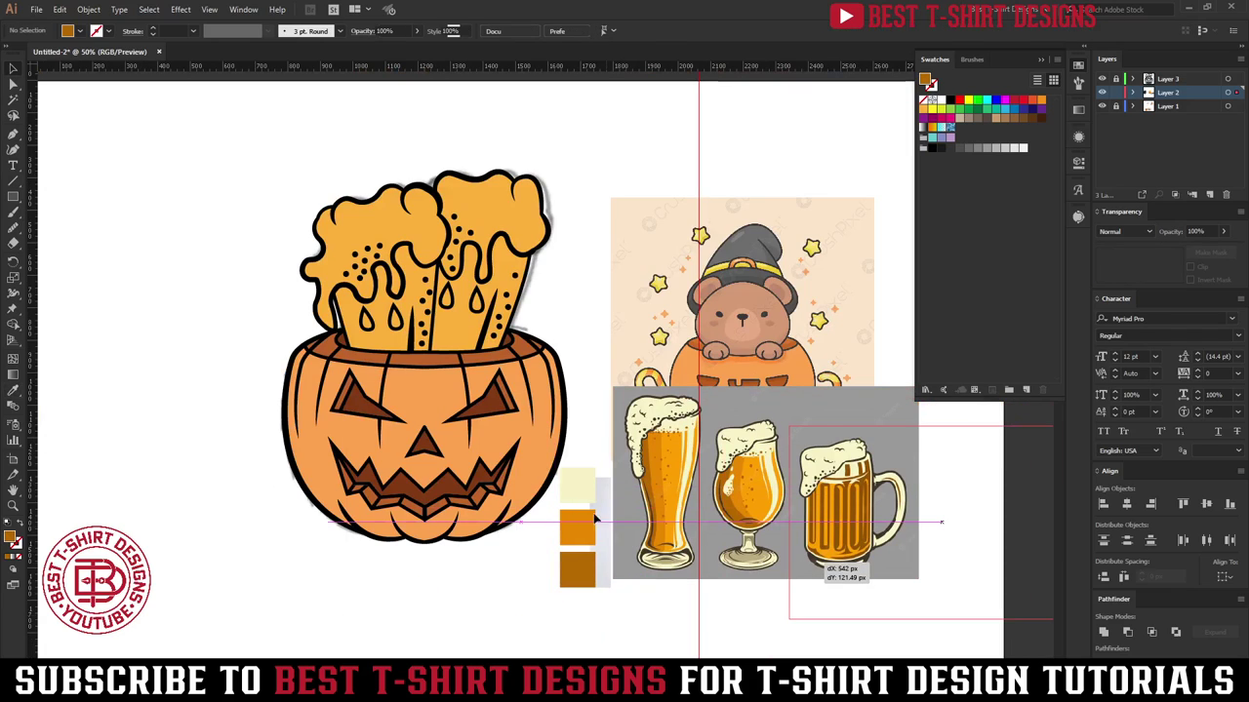
{"action": "left_click_drag", "start_coordinate": [596, 520], "coordinate": [619, 283]}
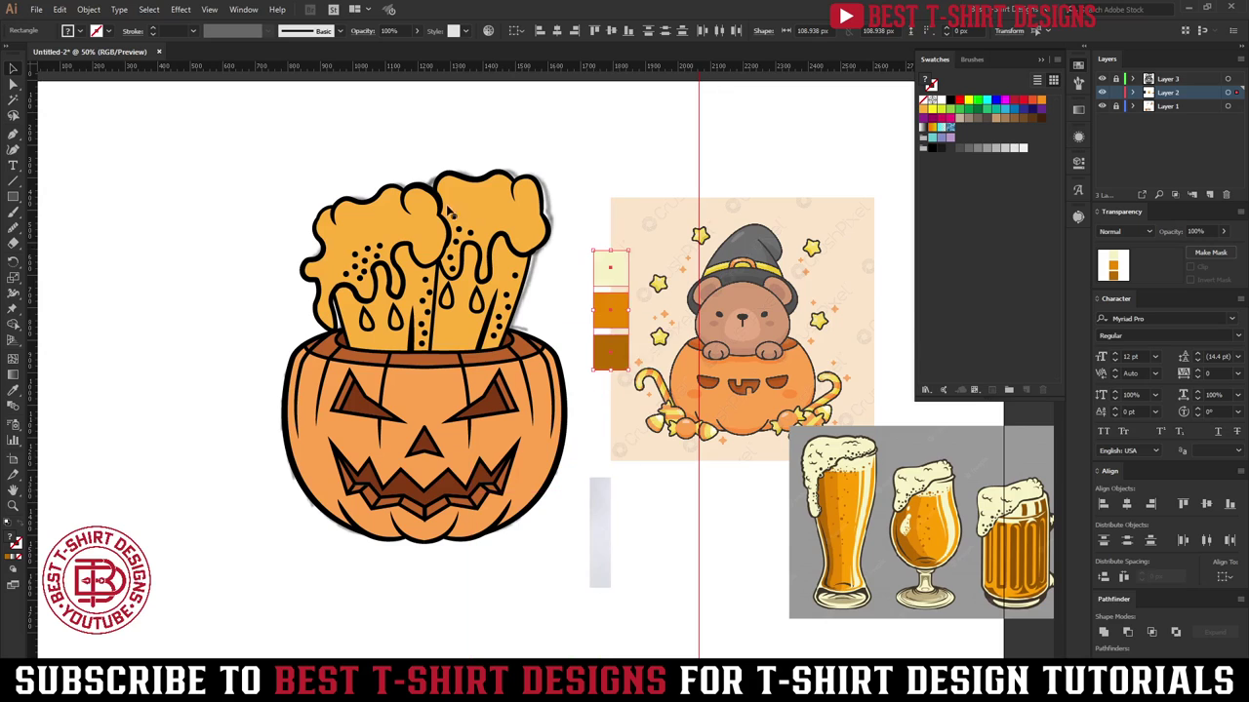
Step: Recolor both foam shapes on top of the beer glasses with the cream sampled from the first color square
{"action": "scroll", "coordinate": [449, 208], "scroll_direction": "up", "scroll_amount": 1}
{"action": "left_click", "coordinate": [491, 221]}
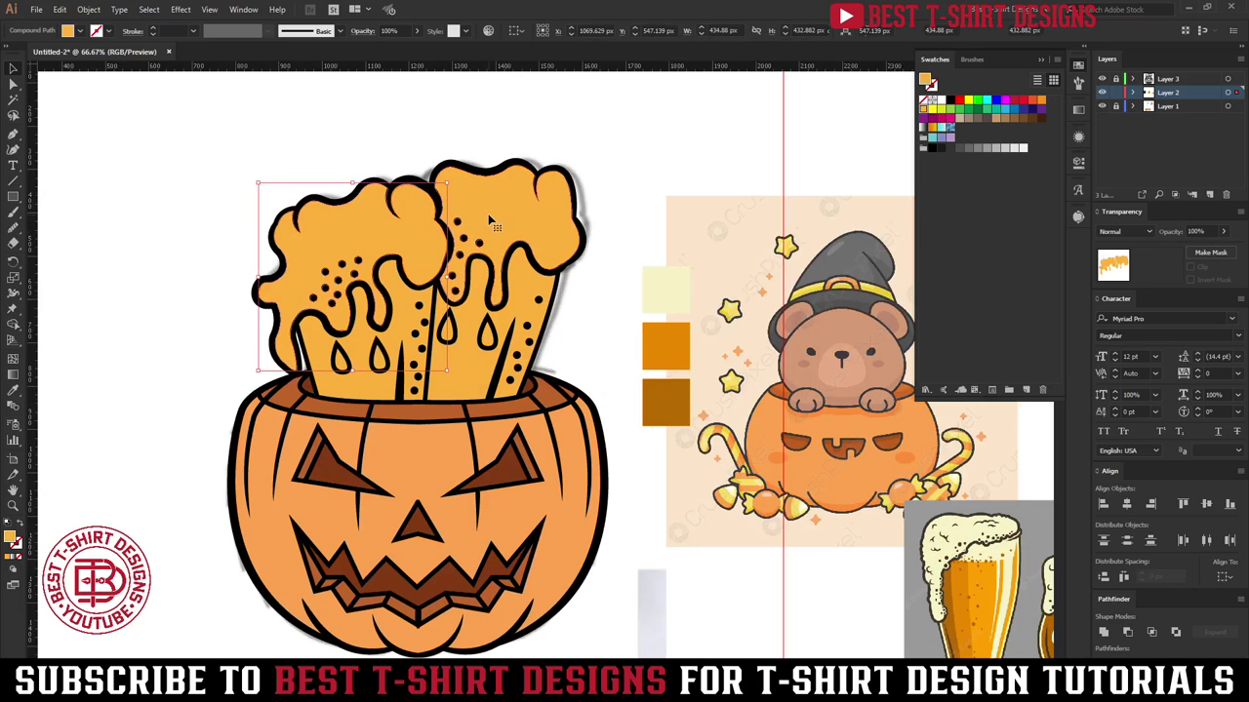
{"action": "left_click", "coordinate": [491, 220], "text": "shift"}
{"action": "key", "text": "i"}
{"action": "left_click", "coordinate": [665, 284]}
{"action": "key", "text": "v"}
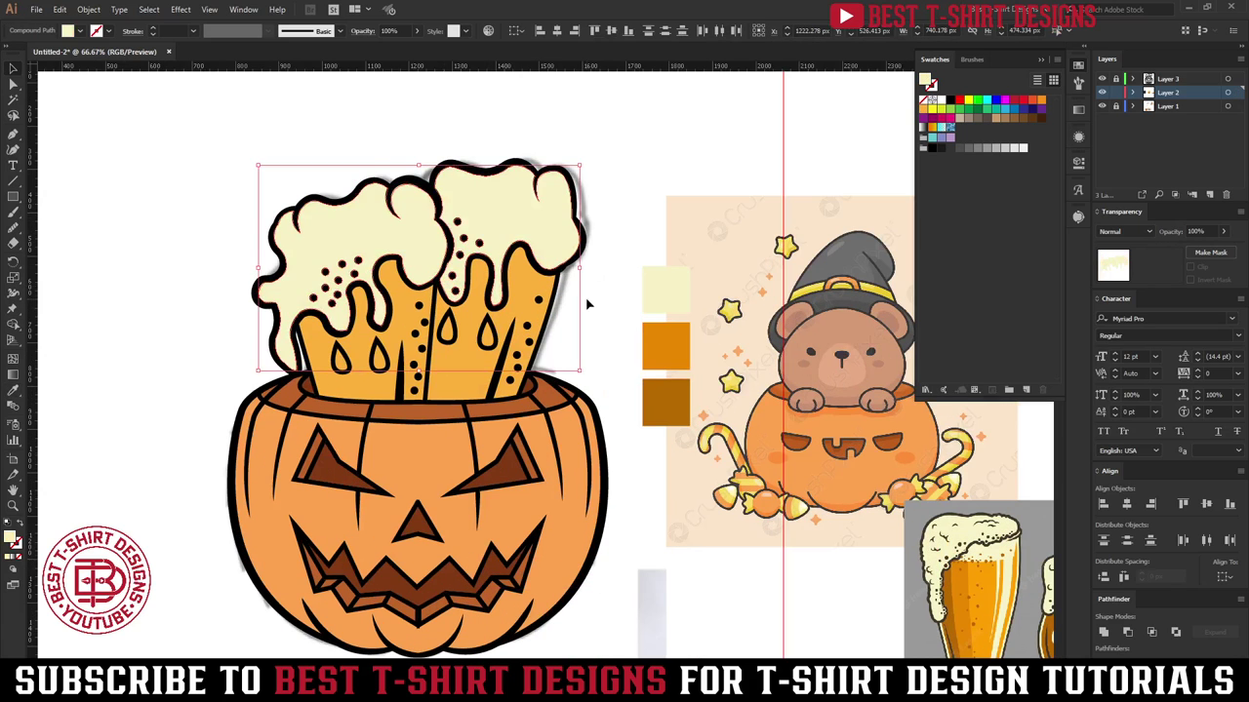
Step: Recolor the four drops on the beer glasses with the same cream as the foam
{"action": "left_click", "coordinate": [492, 336]}
{"action": "left_click", "coordinate": [451, 334], "text": "shift"}
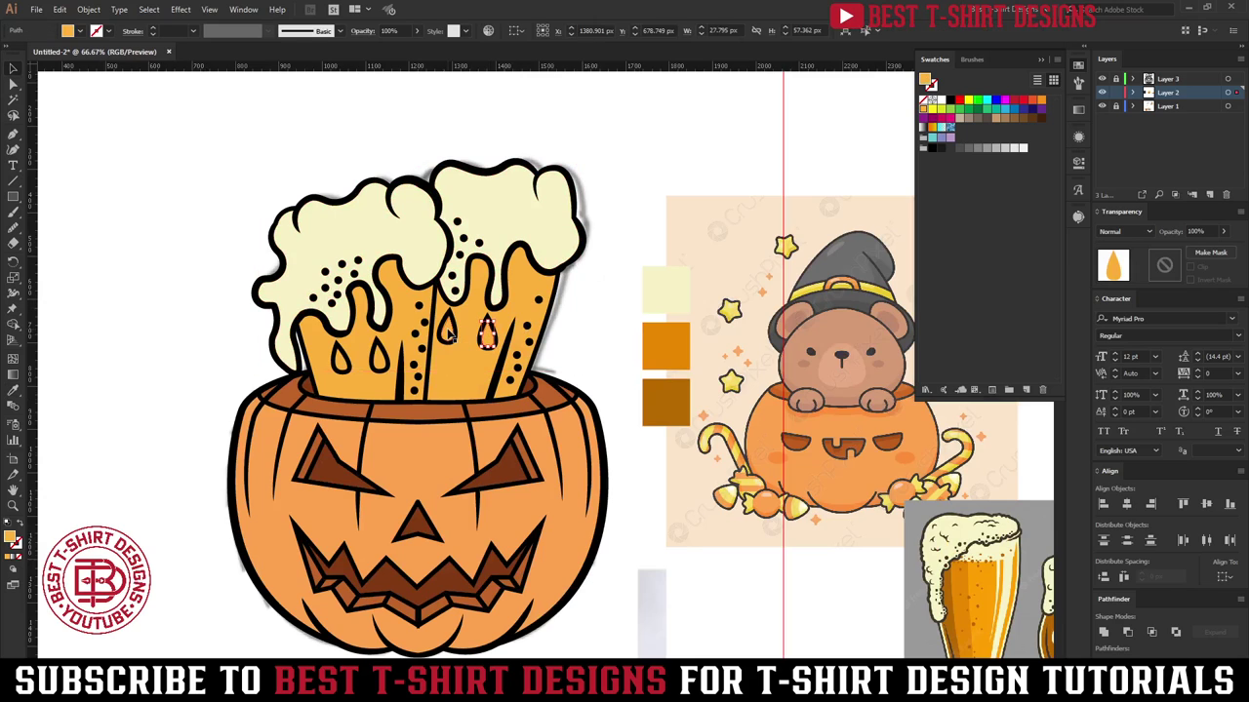
{"action": "scroll", "coordinate": [331, 359], "scroll_direction": "up", "scroll_amount": 2}
{"action": "left_click", "coordinate": [358, 363], "text": "shift"}
{"action": "left_click", "coordinate": [436, 368], "text": "shift"}
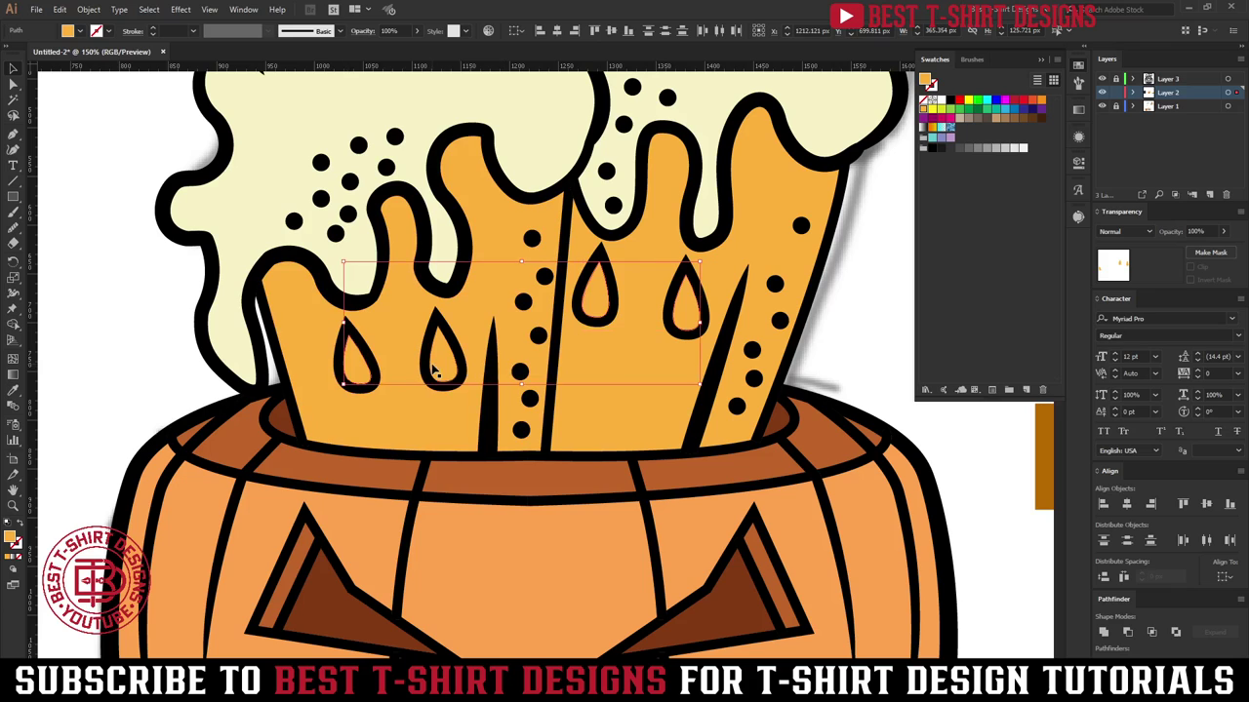
{"action": "scroll", "coordinate": [436, 369], "scroll_direction": "down", "scroll_amount": 1}
{"action": "scroll", "coordinate": [436, 369], "scroll_direction": "down", "scroll_amount": 2}
{"action": "key", "text": "i"}
{"action": "left_click", "coordinate": [616, 353]}
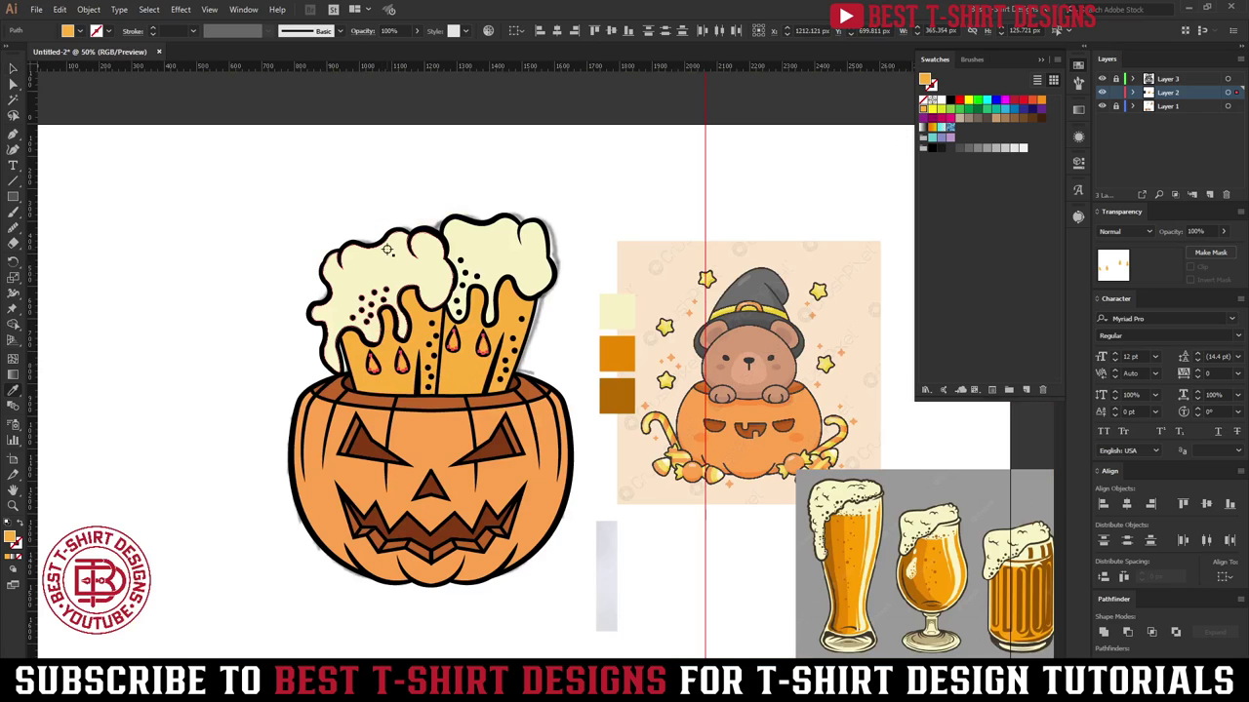
{"action": "left_click", "coordinate": [387, 249]}
{"action": "key", "text": "v"}
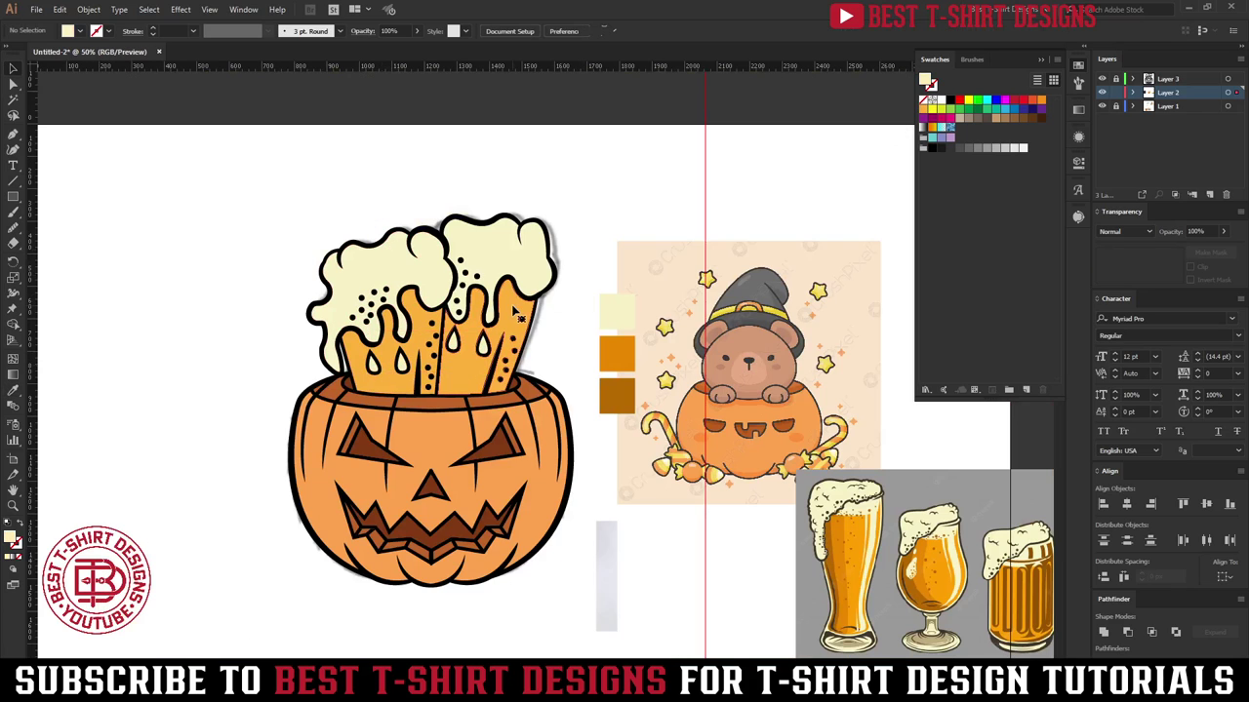
Step: Recolor the beer shape in the illustration with the orange sampled from the middle color square
{"action": "left_click", "coordinate": [382, 383]}
{"action": "key", "text": "i"}
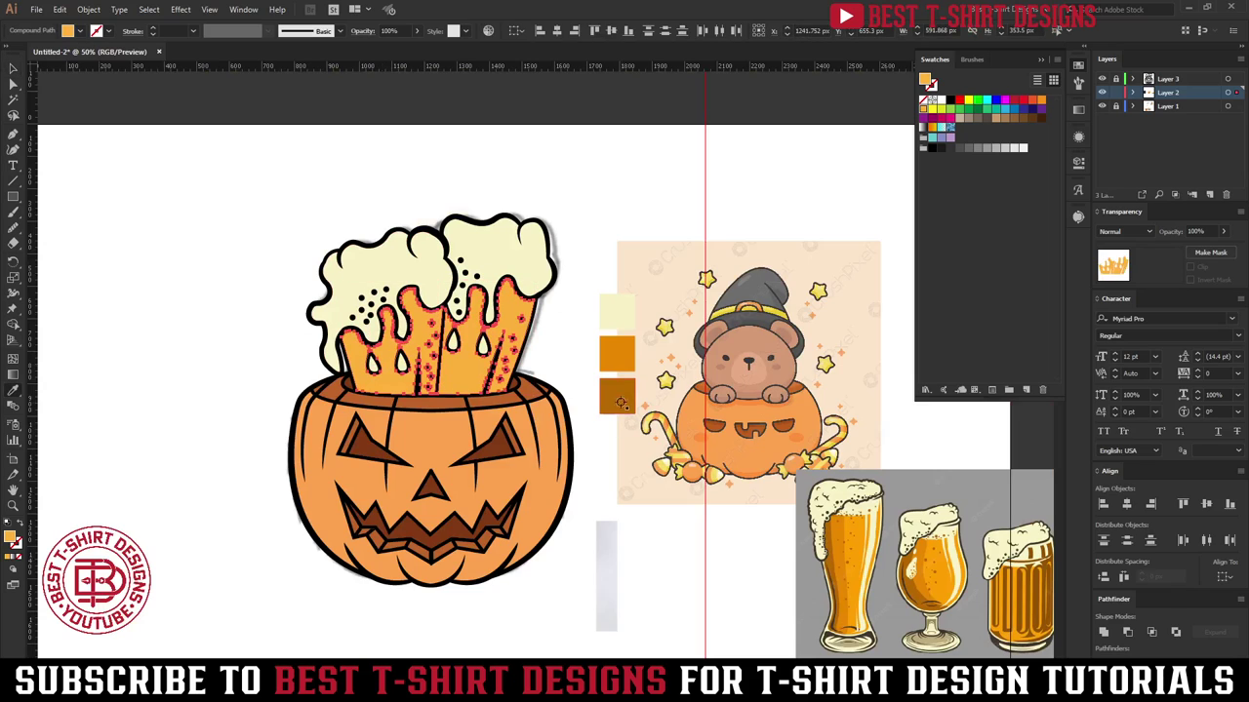
{"action": "left_click", "coordinate": [617, 353]}
{"action": "key", "text": "v"}
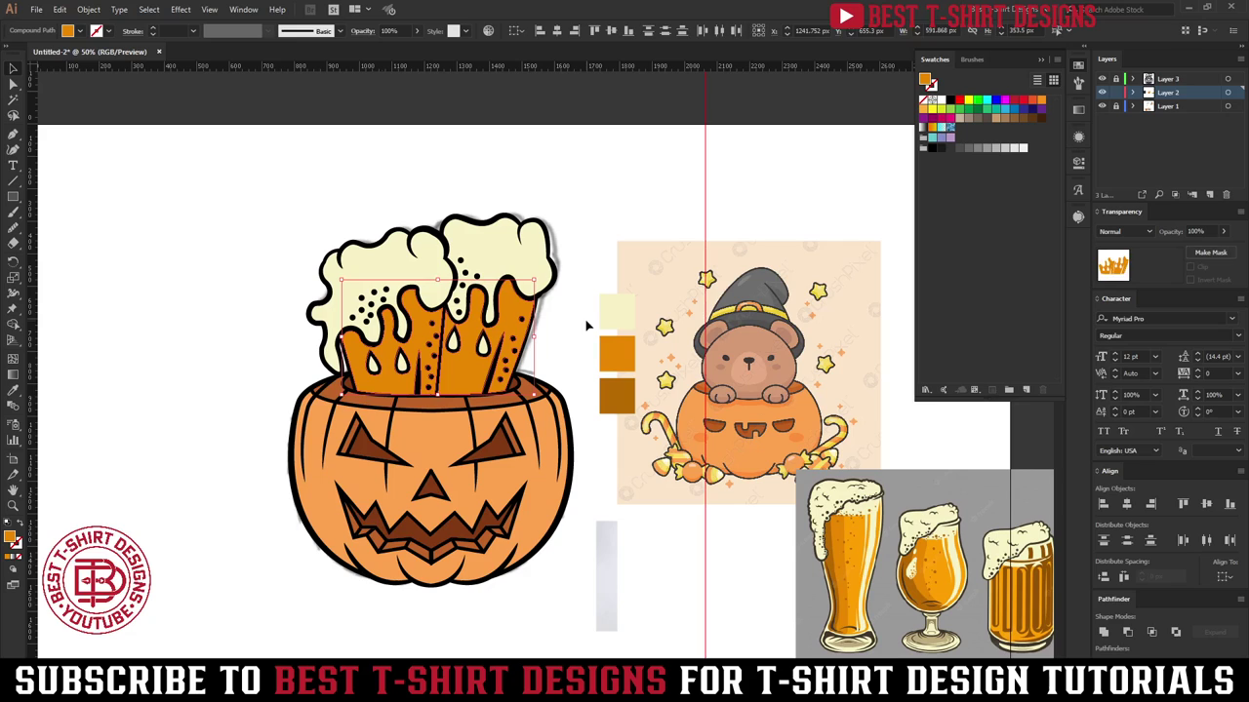
Step: Move the column of three color squares away from the illustration, onto the bear reference picture
{"action": "left_click", "coordinate": [586, 326]}
{"action": "left_click_drag", "start_coordinate": [601, 281], "coordinate": [622, 421]}
{"action": "left_click_drag", "start_coordinate": [607, 349], "coordinate": [660, 358]}
{"action": "left_click", "coordinate": [586, 335]}
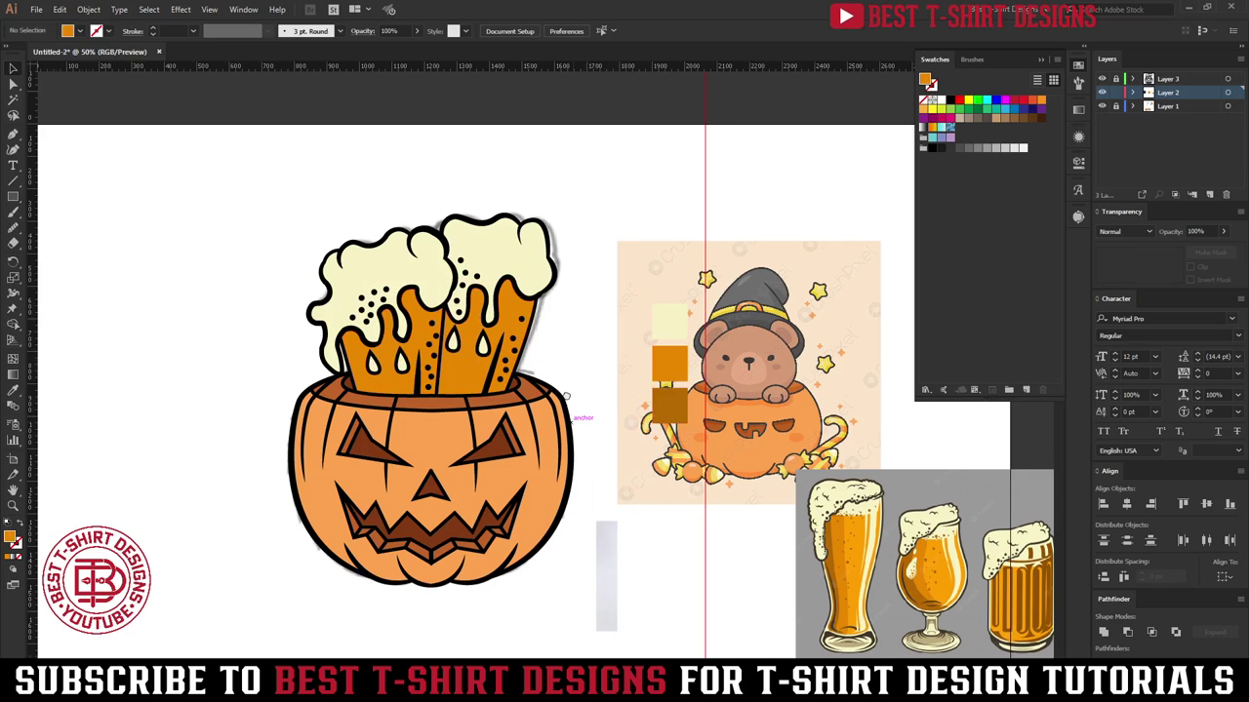
Step: Recolor the pumpkin's body with a deeper orange sampled from the photo of the carved pumpkin
{"action": "scroll", "coordinate": [566, 398], "scroll_direction": "down", "scroll_amount": 1}
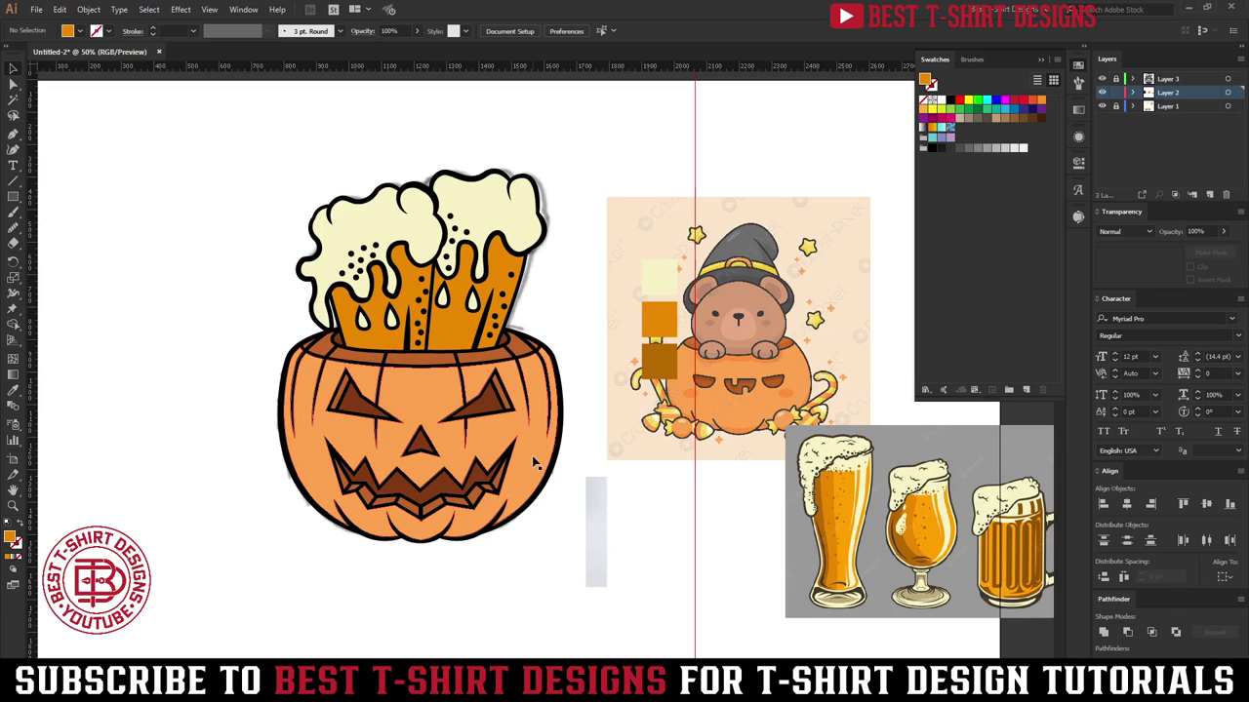
{"action": "scroll", "coordinate": [530, 300], "scroll_direction": "down", "scroll_amount": 1}
{"action": "scroll", "coordinate": [552, 435], "scroll_direction": "down", "scroll_amount": 2}
{"action": "left_click", "coordinate": [535, 314]}
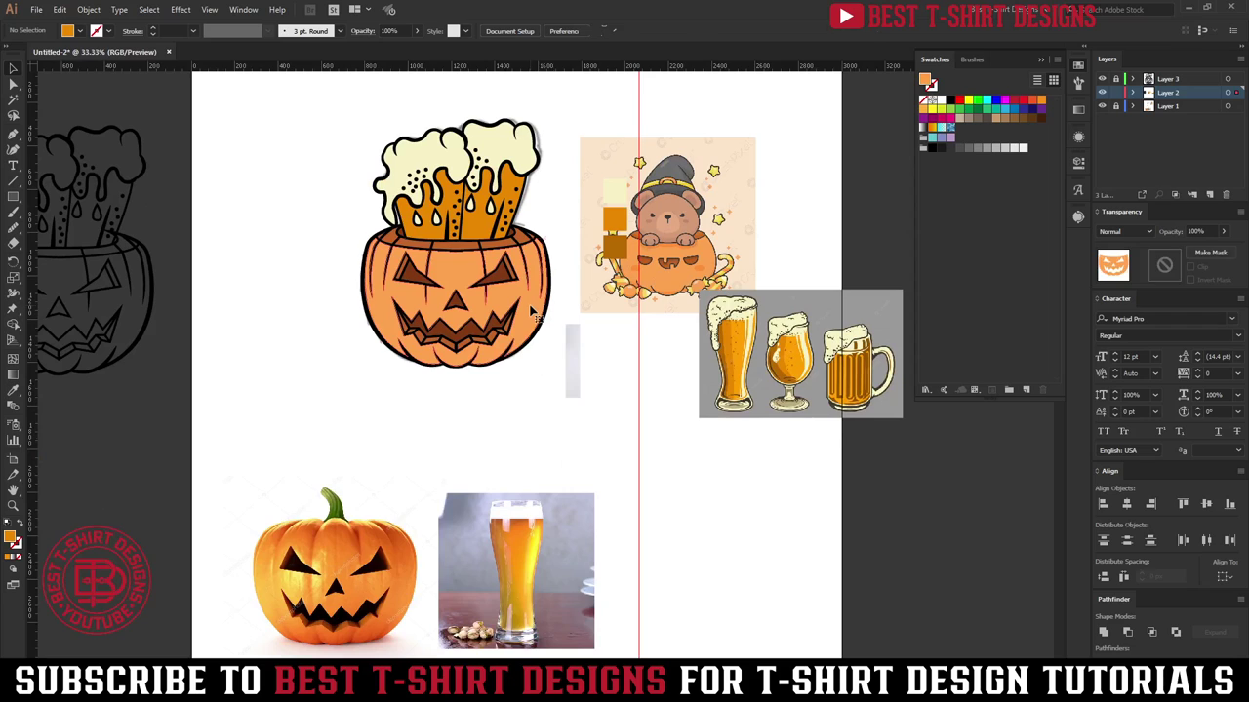
{"action": "left_click", "coordinate": [339, 541]}
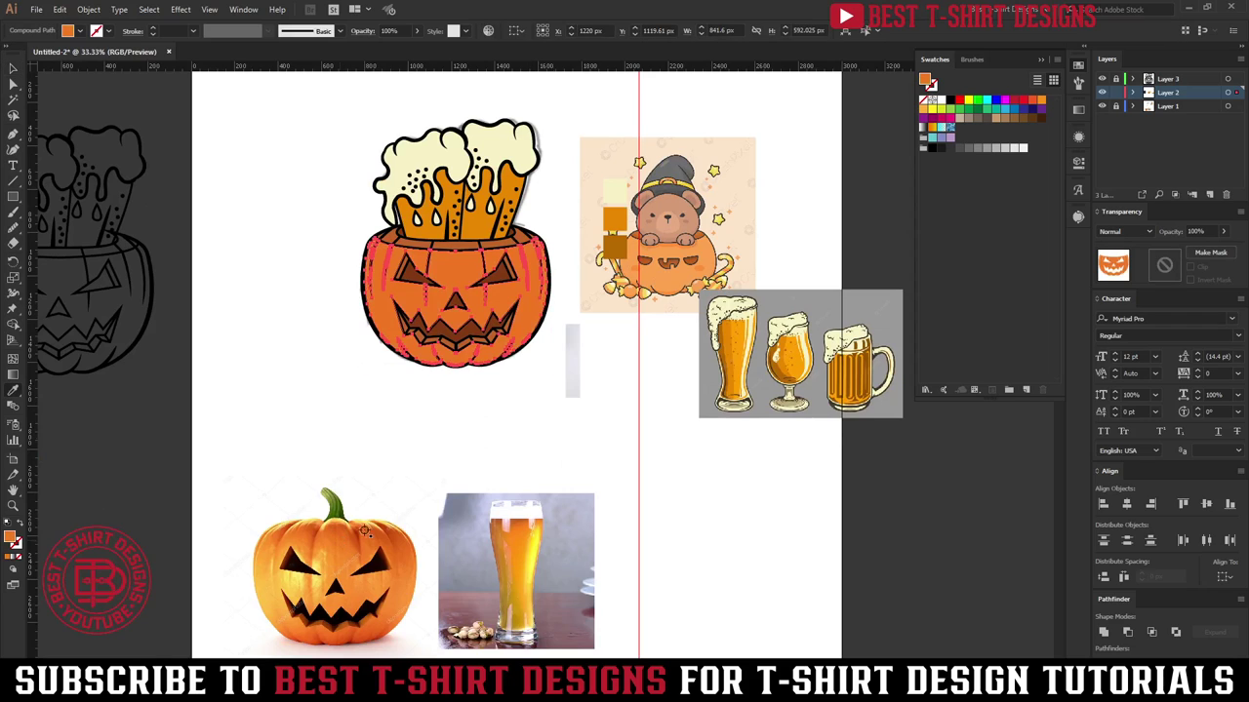
{"action": "key", "text": "v"}
{"action": "left_click", "coordinate": [529, 432]}
{"action": "scroll", "coordinate": [529, 432], "scroll_direction": "up", "scroll_amount": 1}
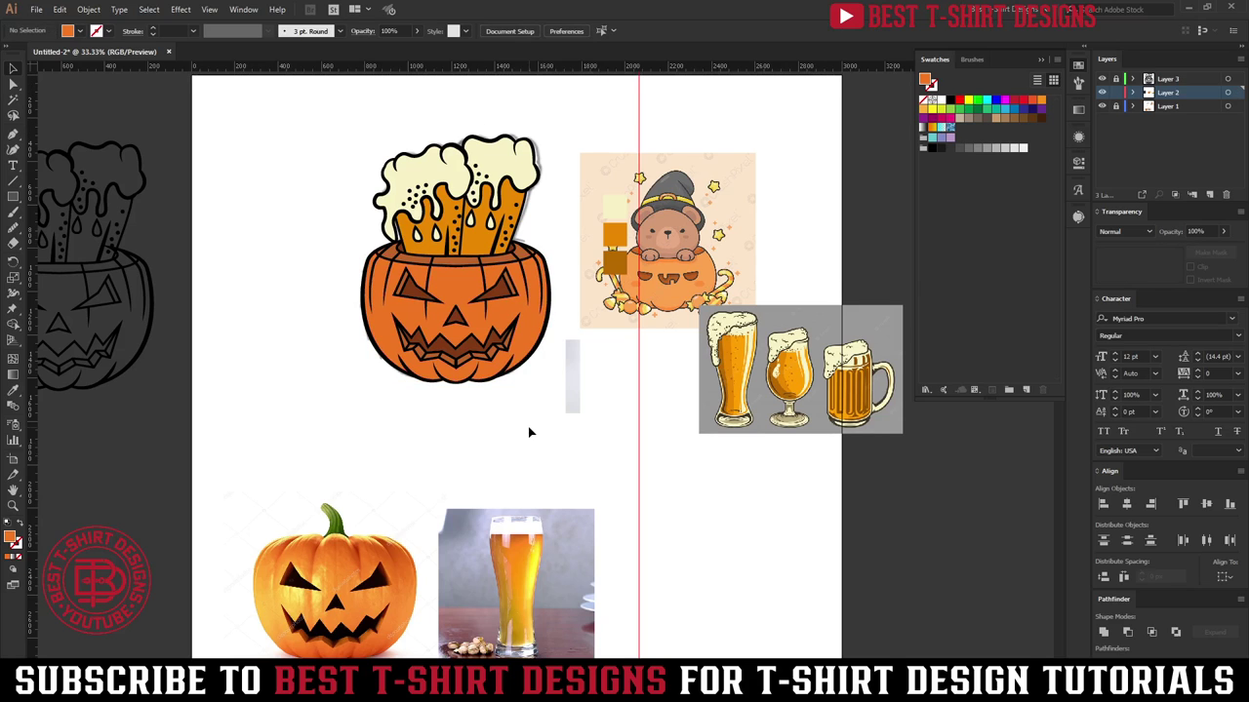
{"action": "scroll", "coordinate": [466, 262], "scroll_direction": "up", "scroll_amount": 1}
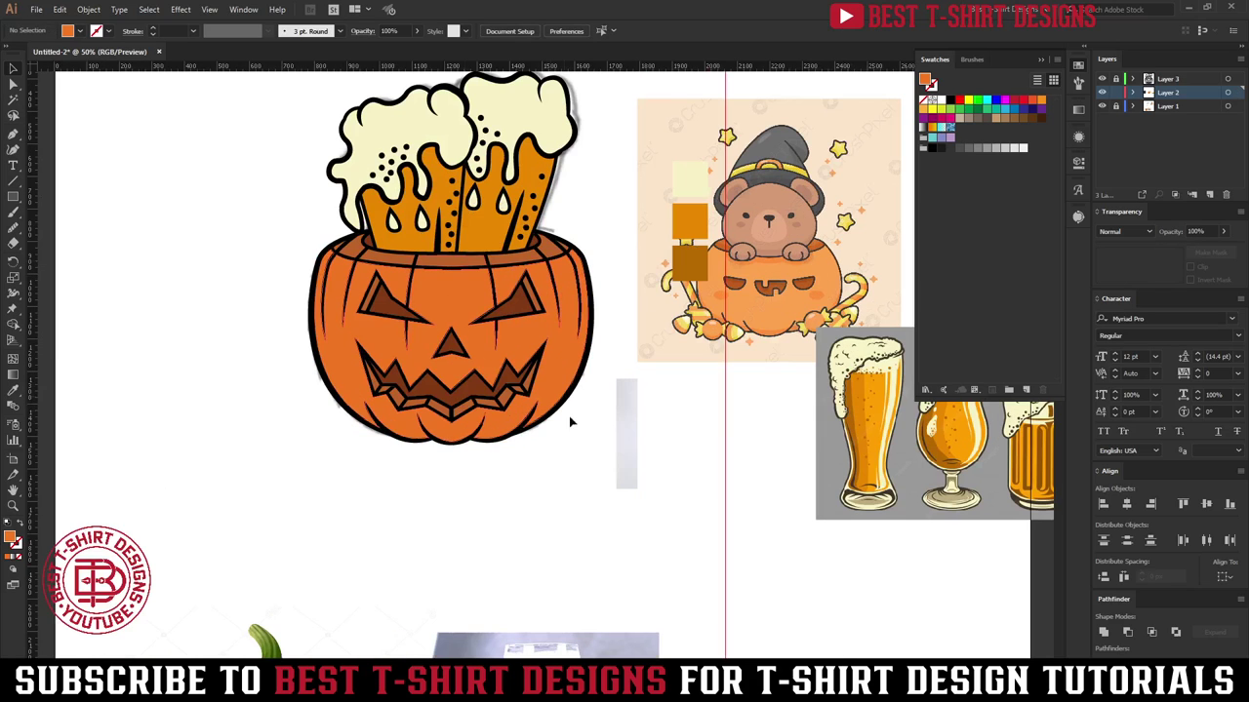
{"action": "left_click_drag", "start_coordinate": [653, 284], "coordinate": [744, 319]}
{"action": "scroll", "coordinate": [616, 264], "scroll_direction": "up", "scroll_amount": 4}
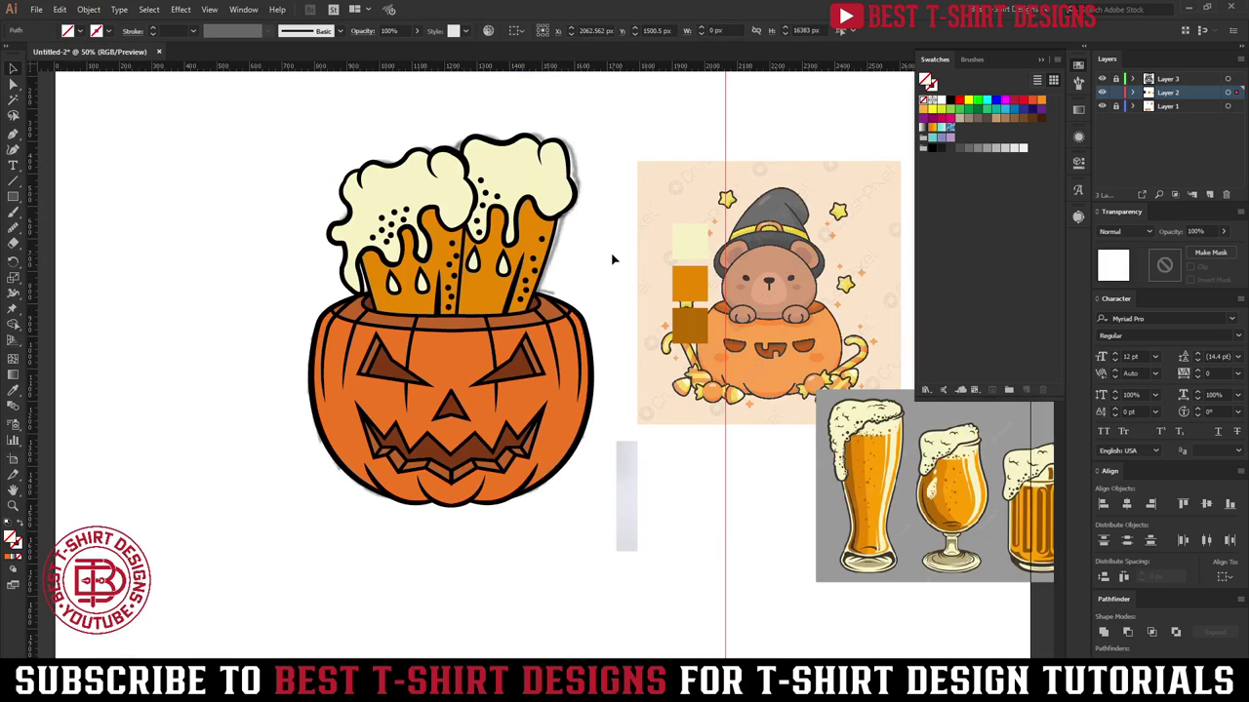
{"action": "left_click", "coordinate": [613, 259]}
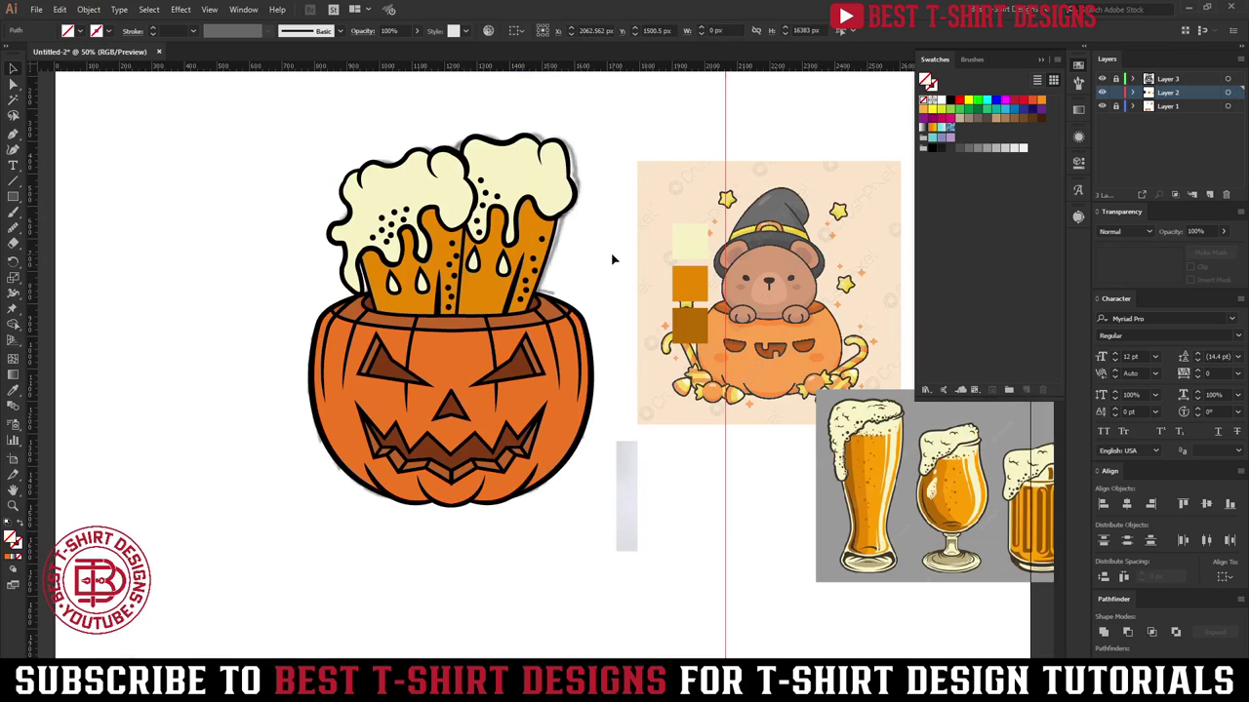
Step: Lock Layer 2, hide Layer 1 with the sketch, and check the color and line art layers by switching their visibility off and on
{"action": "left_click", "coordinate": [1101, 93]}
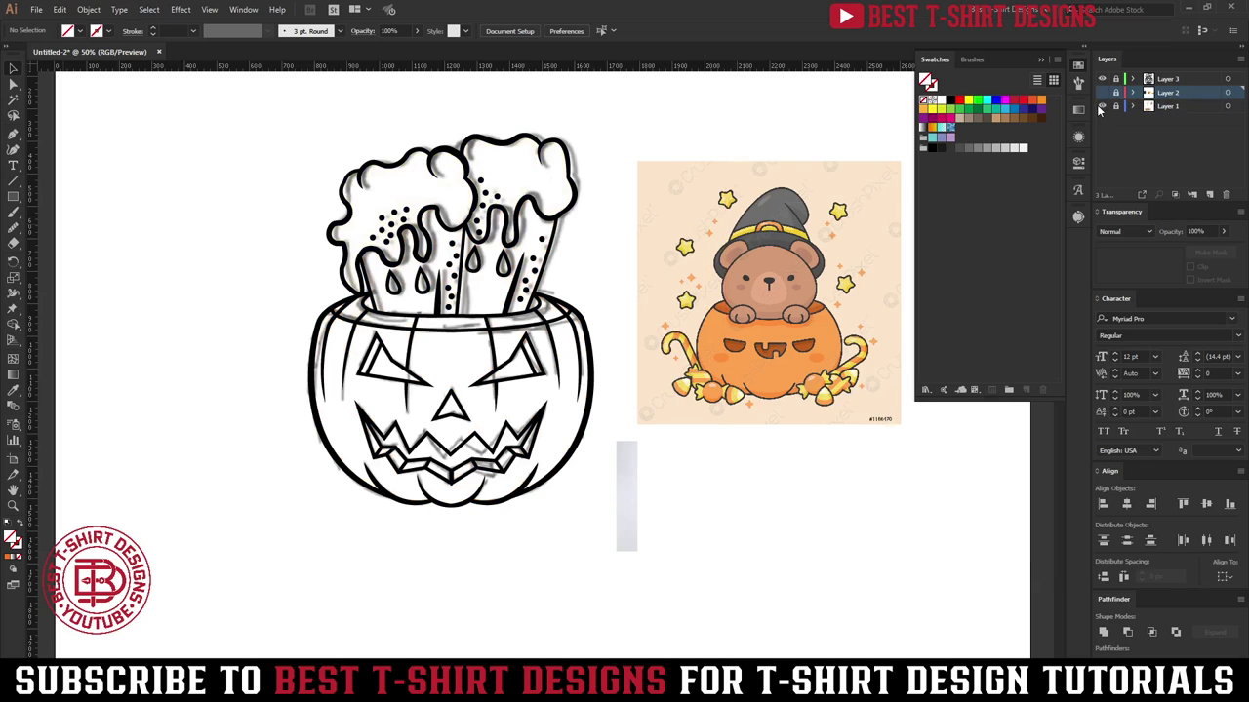
{"action": "left_click", "coordinate": [1101, 106]}
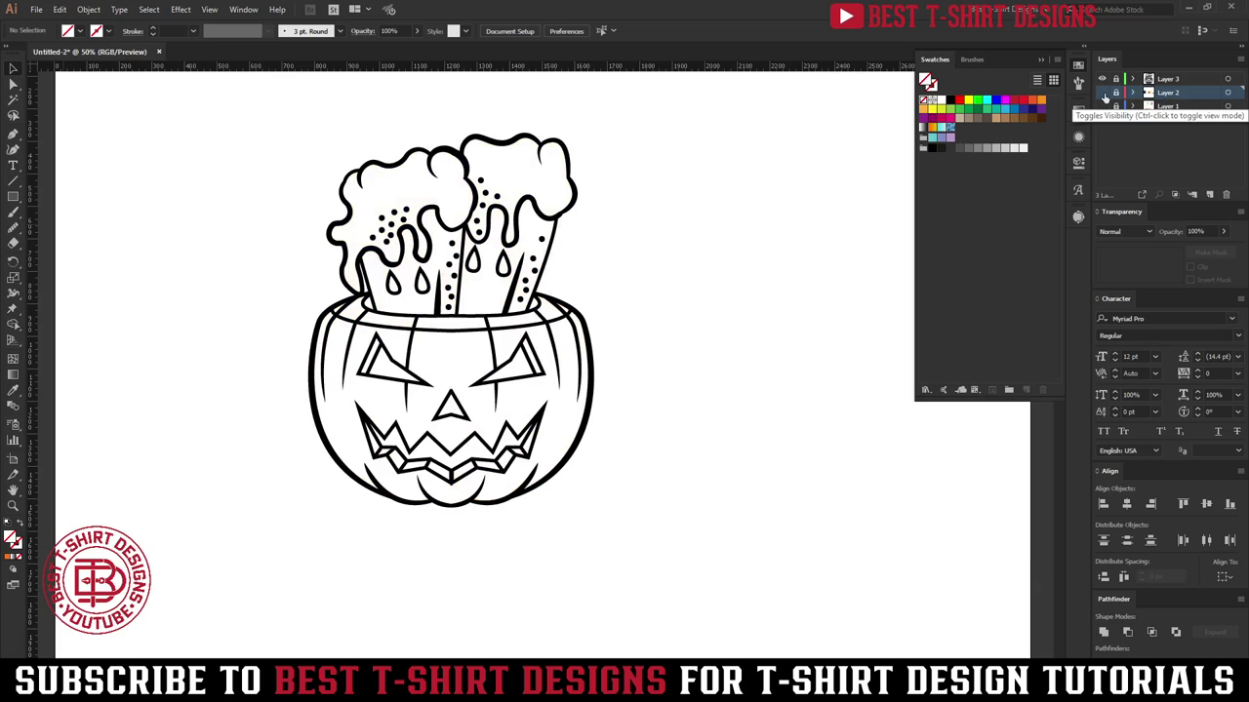
{"action": "left_click", "coordinate": [1102, 93]}
{"action": "left_click", "coordinate": [1102, 92]}
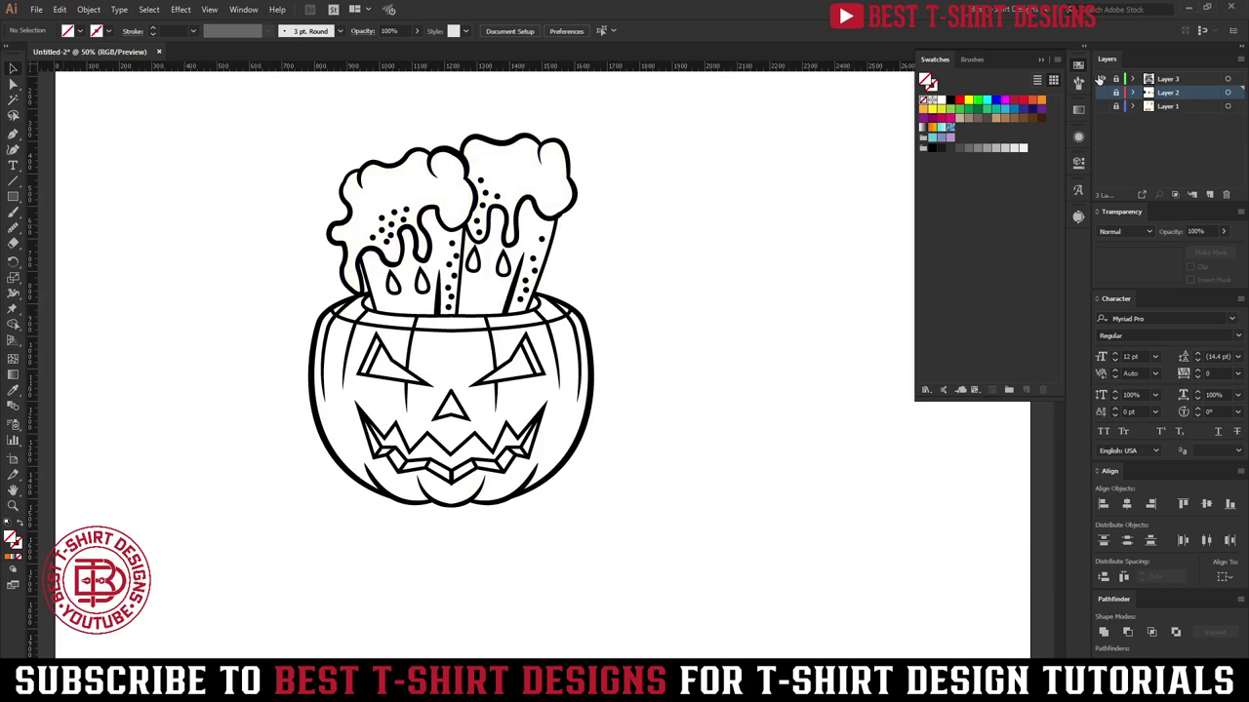
{"action": "left_click", "coordinate": [1102, 80]}
{"action": "left_click", "coordinate": [1102, 79]}
{"action": "left_click", "coordinate": [1102, 93]}
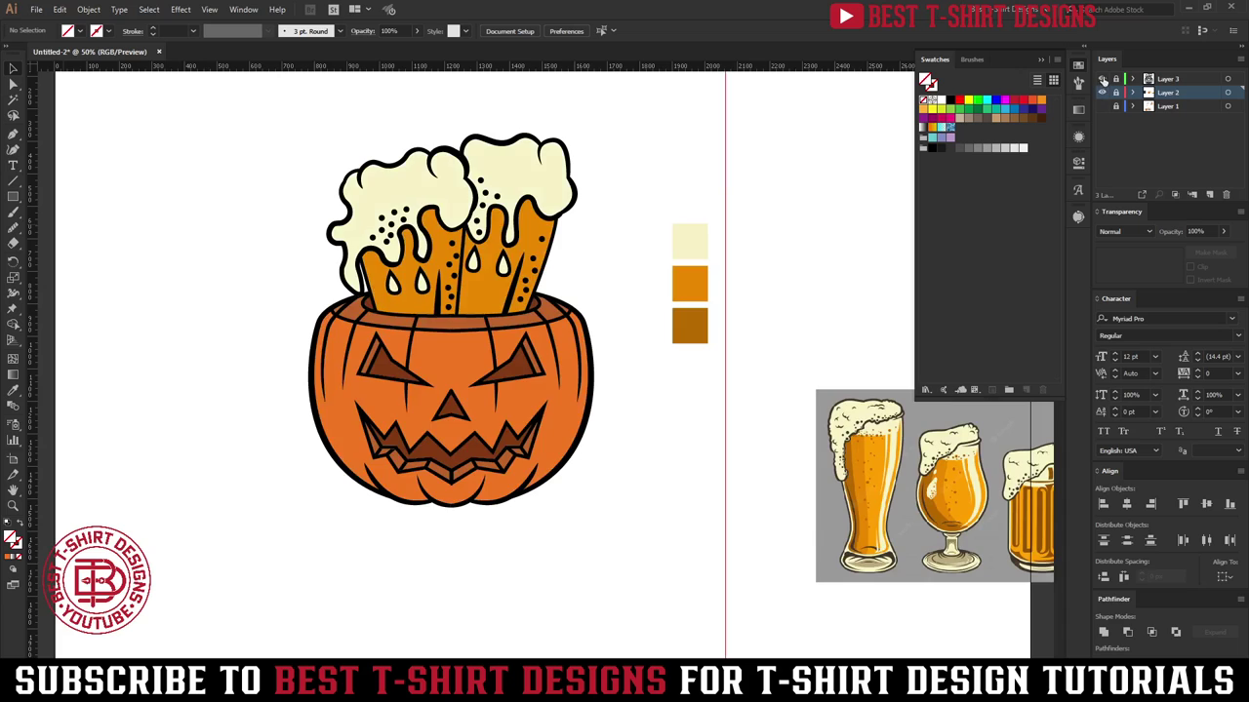
{"action": "left_click", "coordinate": [1102, 79]}
{"action": "left_click", "coordinate": [1103, 79]}
Step: Add a new layer between the line art on Layer 3 and the flat colors on Layer 2, and make it active
{"action": "left_click", "coordinate": [1209, 194]}
{"action": "left_click", "coordinate": [1163, 80]}
{"action": "left_click", "coordinate": [1169, 108]}
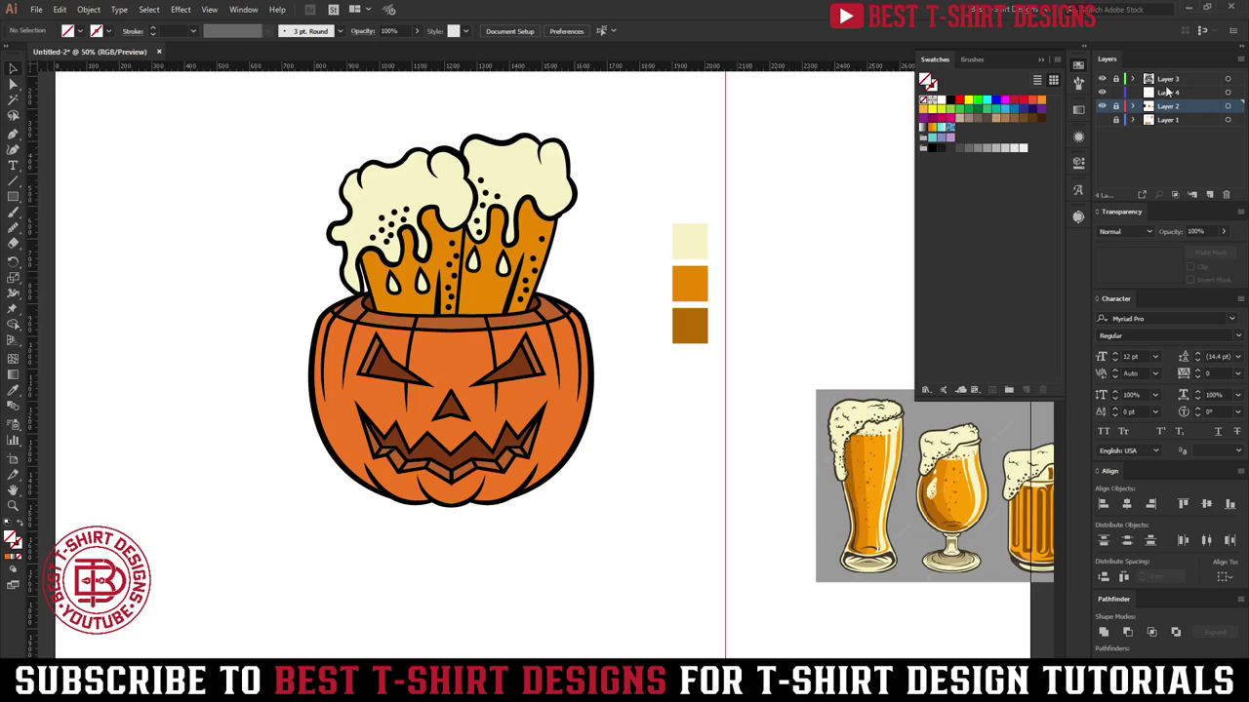
{"action": "left_click", "coordinate": [1163, 93]}
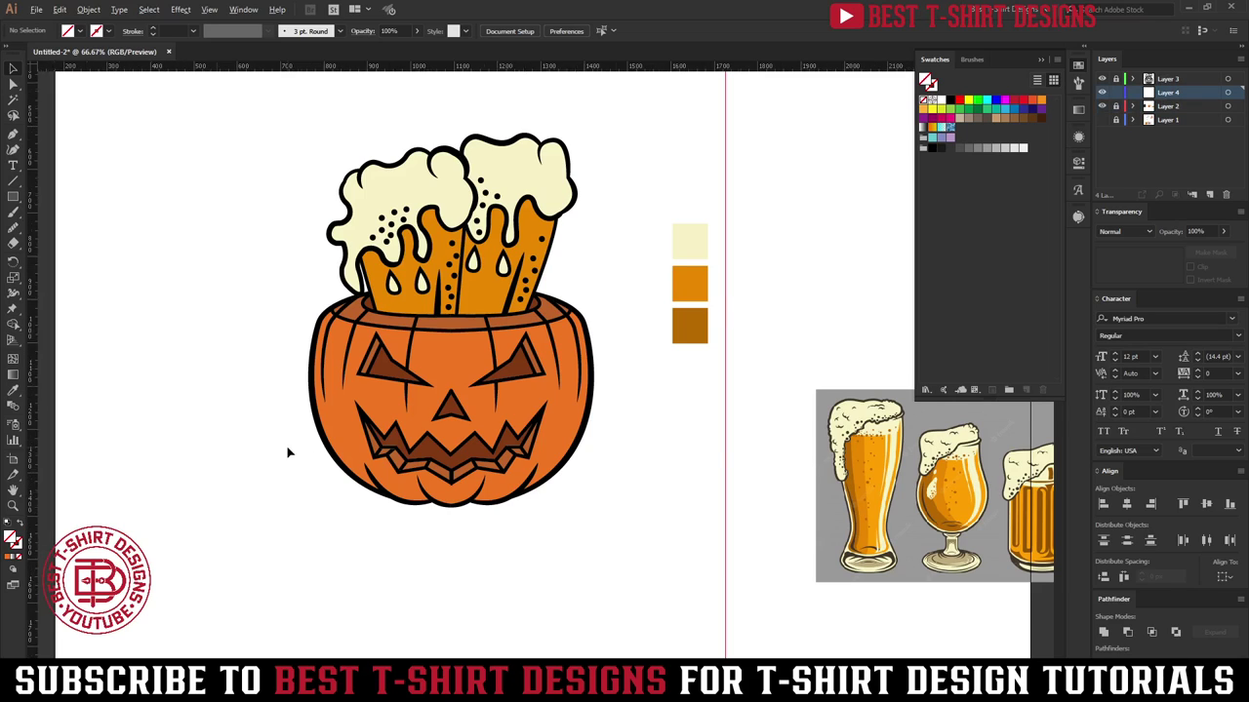
Step: Sample the pumpkin's body orange as the fill and change it to a darker shade of the same orange
{"action": "scroll", "coordinate": [286, 452], "scroll_direction": "up", "scroll_amount": 1}
{"action": "scroll", "coordinate": [667, 419], "scroll_direction": "up", "scroll_amount": 1}
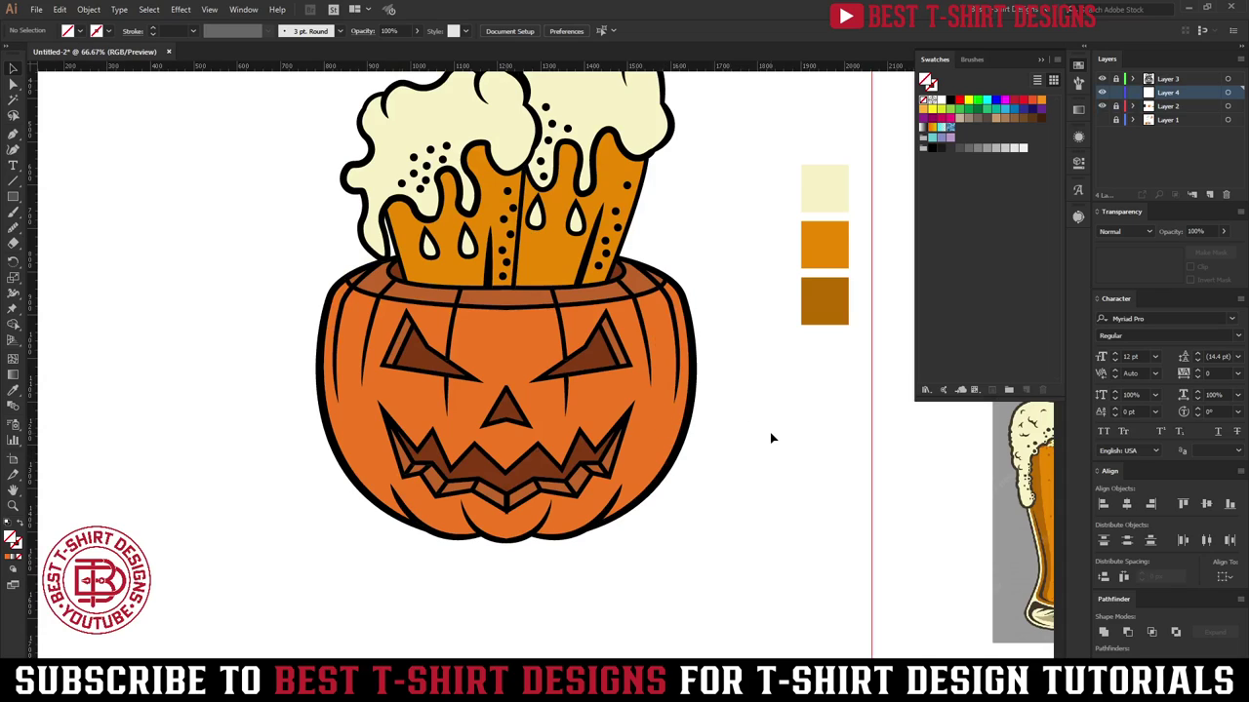
{"action": "key", "text": "i"}
{"action": "left_click", "coordinate": [652, 419]}
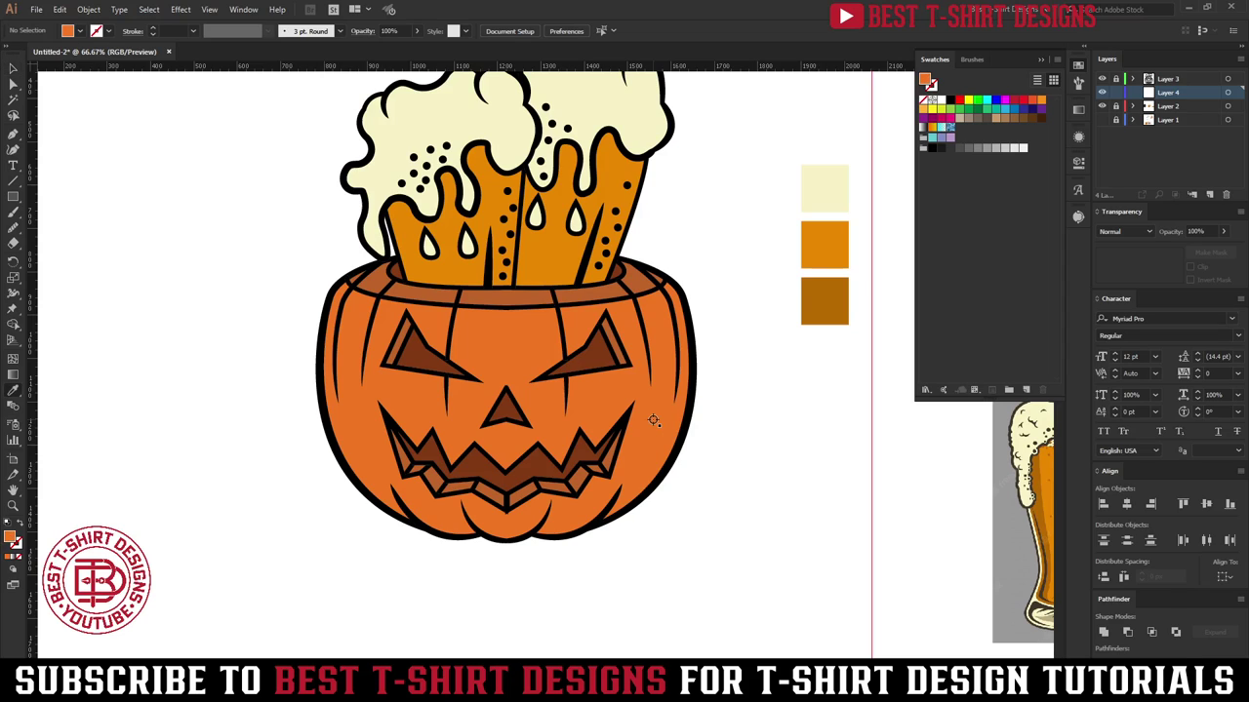
{"action": "key", "text": "v"}
{"action": "double_click", "coordinate": [10, 537]}
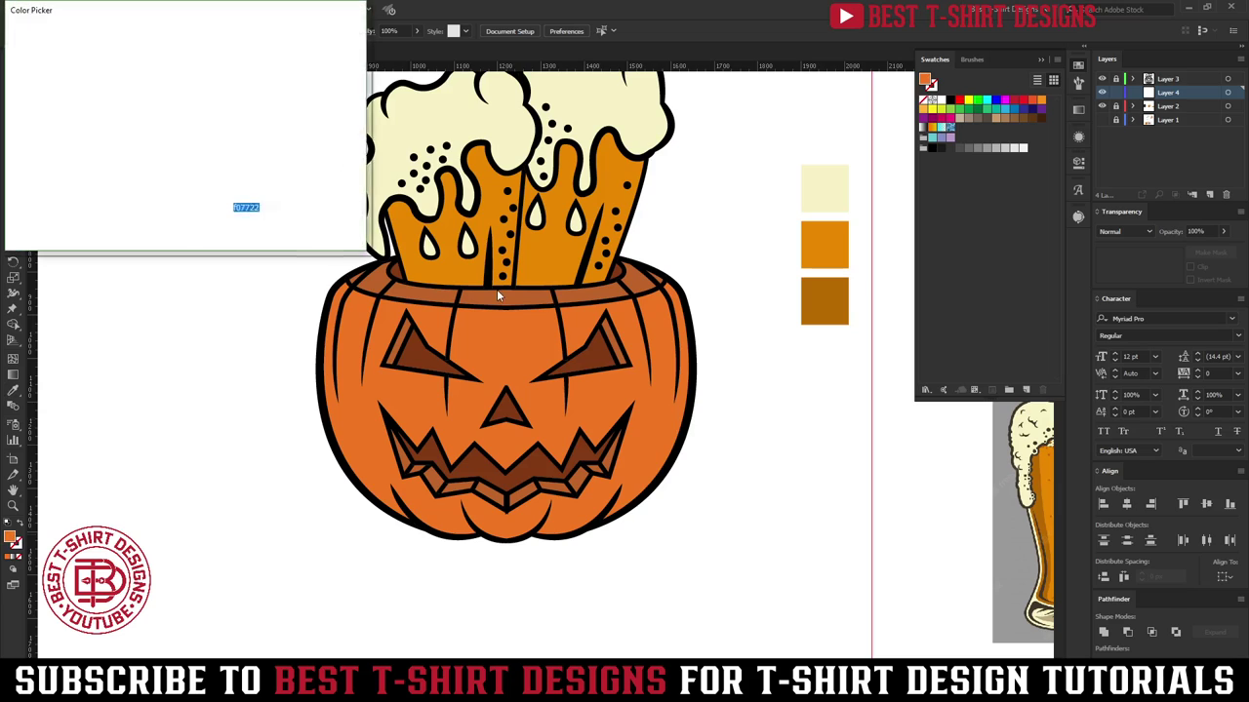
{"action": "left_click", "coordinate": [162, 89]}
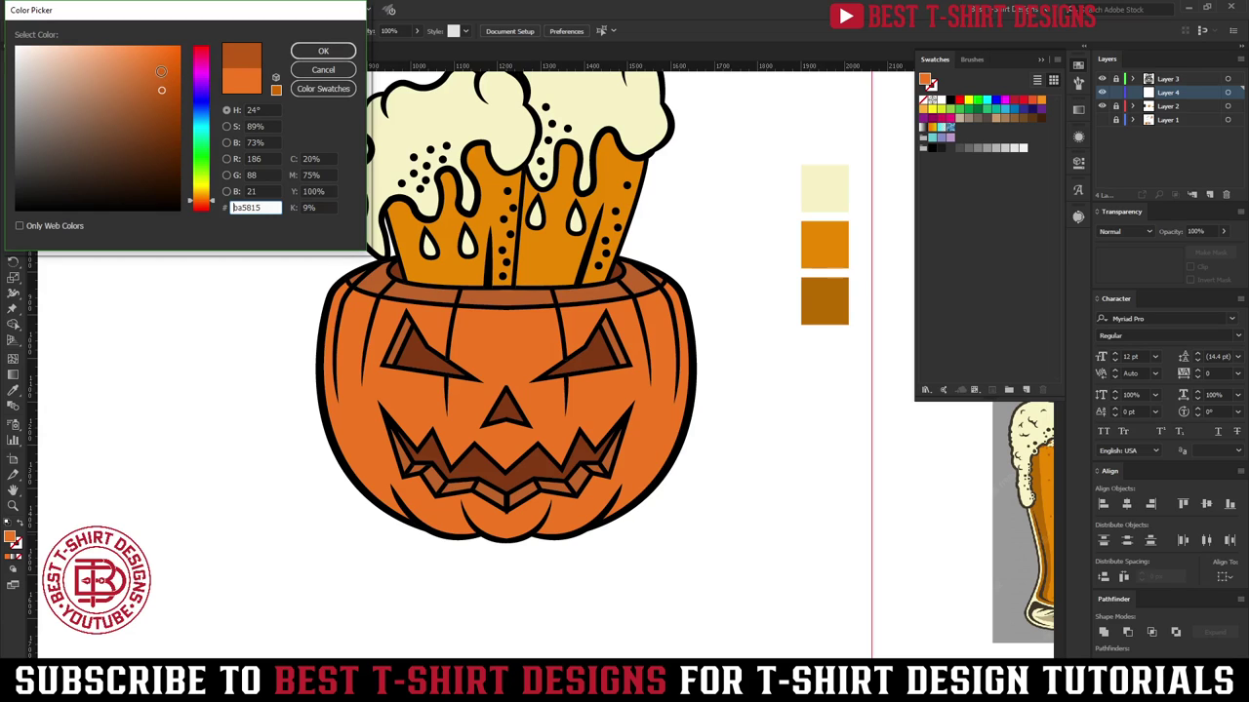
{"action": "left_click", "coordinate": [323, 50]}
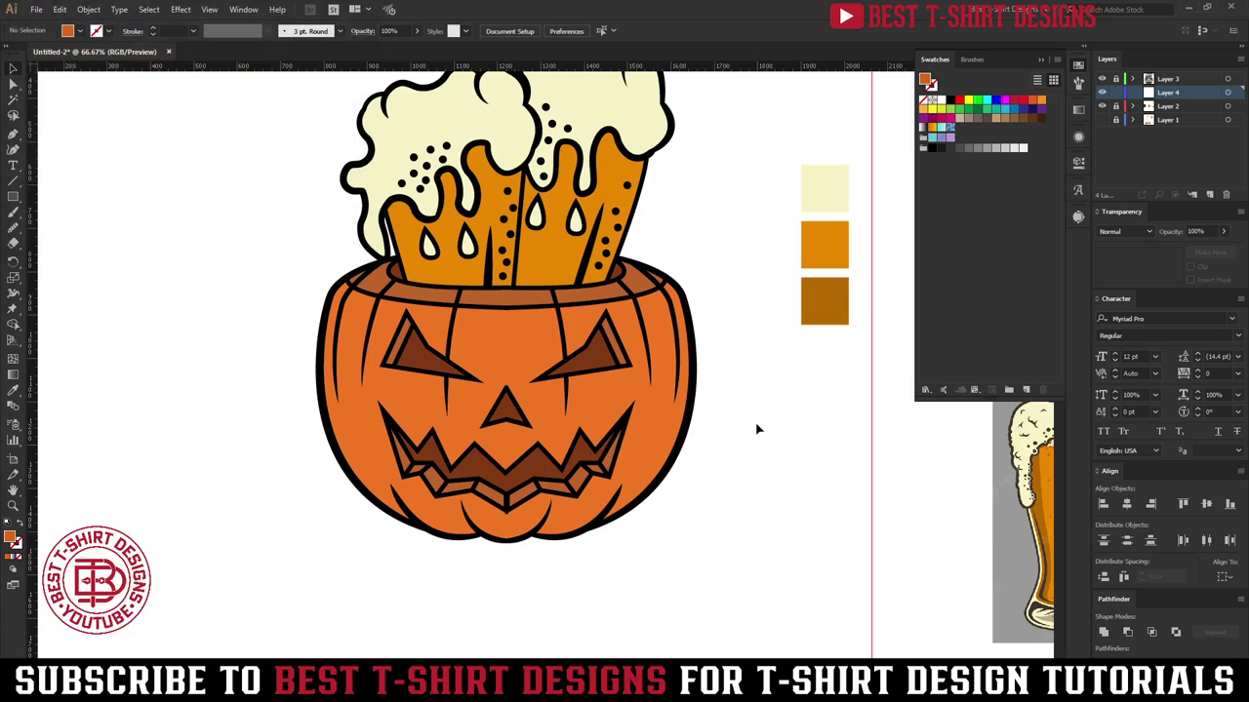
Step: Begin a Pen tool shadow shape under the pumpkin's right rim, curving down its side and back up along the outer groove line
{"action": "key", "text": "p"}
{"action": "scroll", "coordinate": [663, 402], "scroll_direction": "up", "scroll_amount": 1}
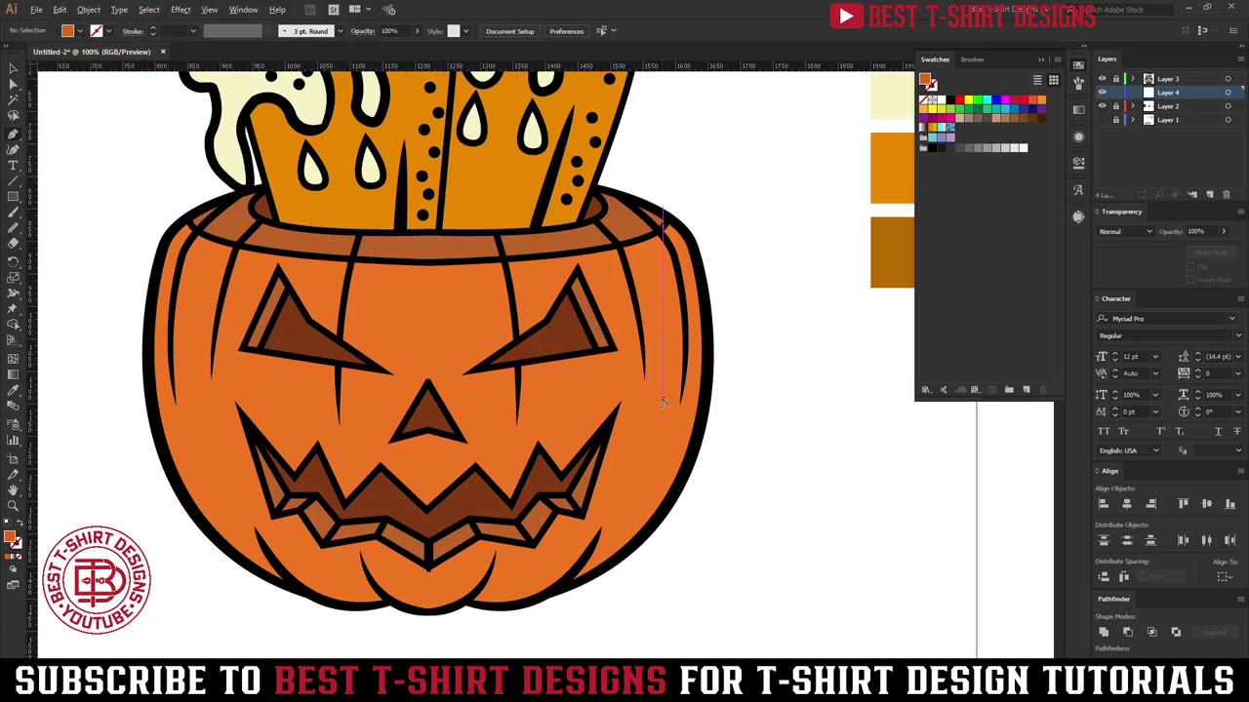
{"action": "left_click", "coordinate": [636, 238]}
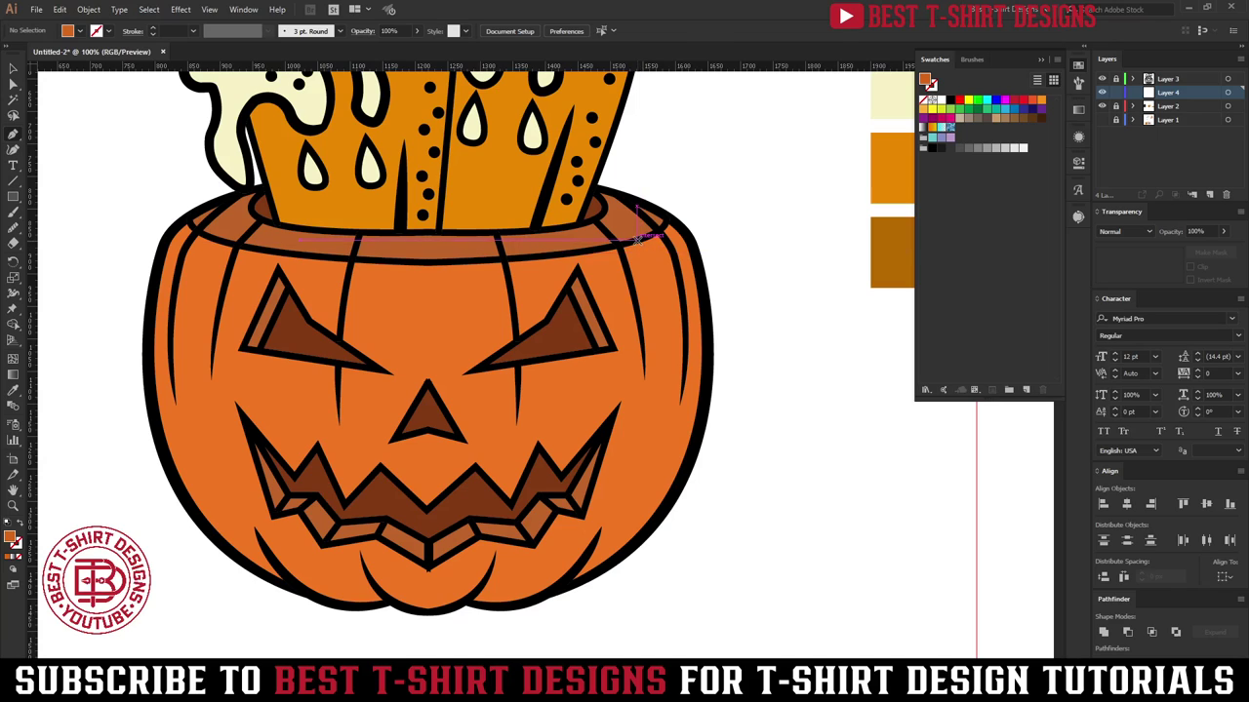
{"action": "left_click_drag", "start_coordinate": [650, 444], "coordinate": [615, 598]}
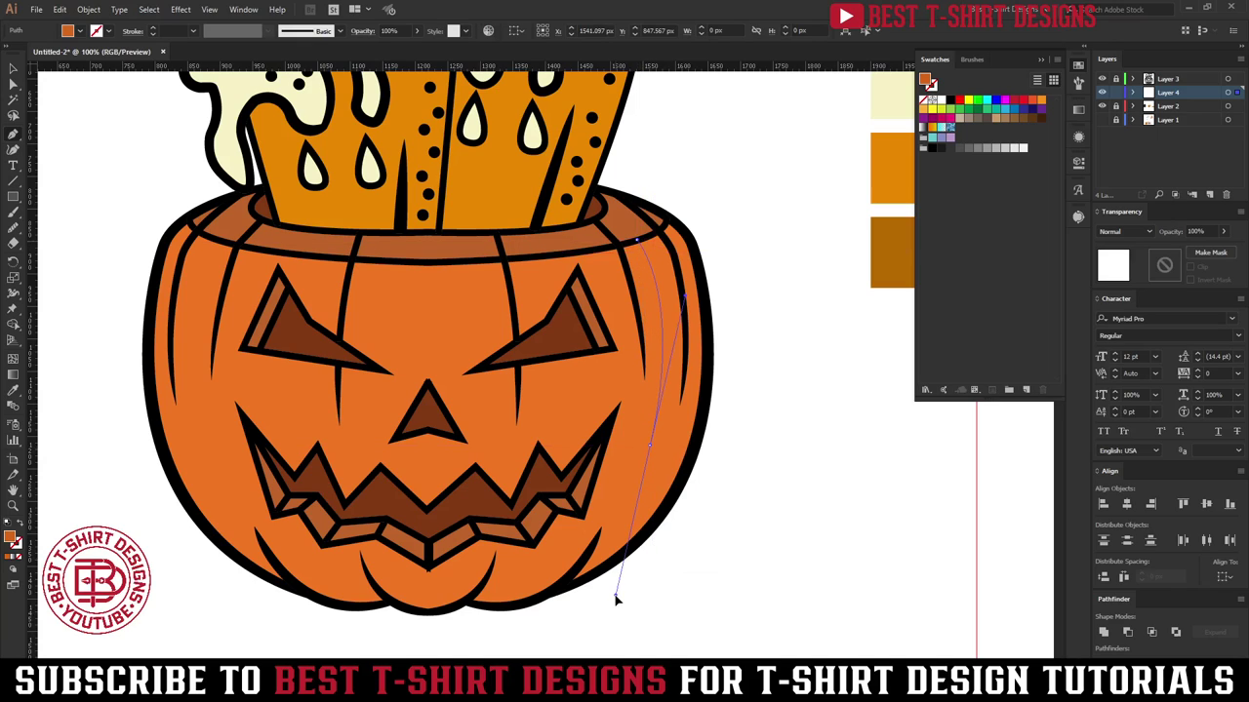
{"action": "left_click", "coordinate": [649, 444]}
{"action": "left_click_drag", "start_coordinate": [683, 356], "coordinate": [686, 328]}
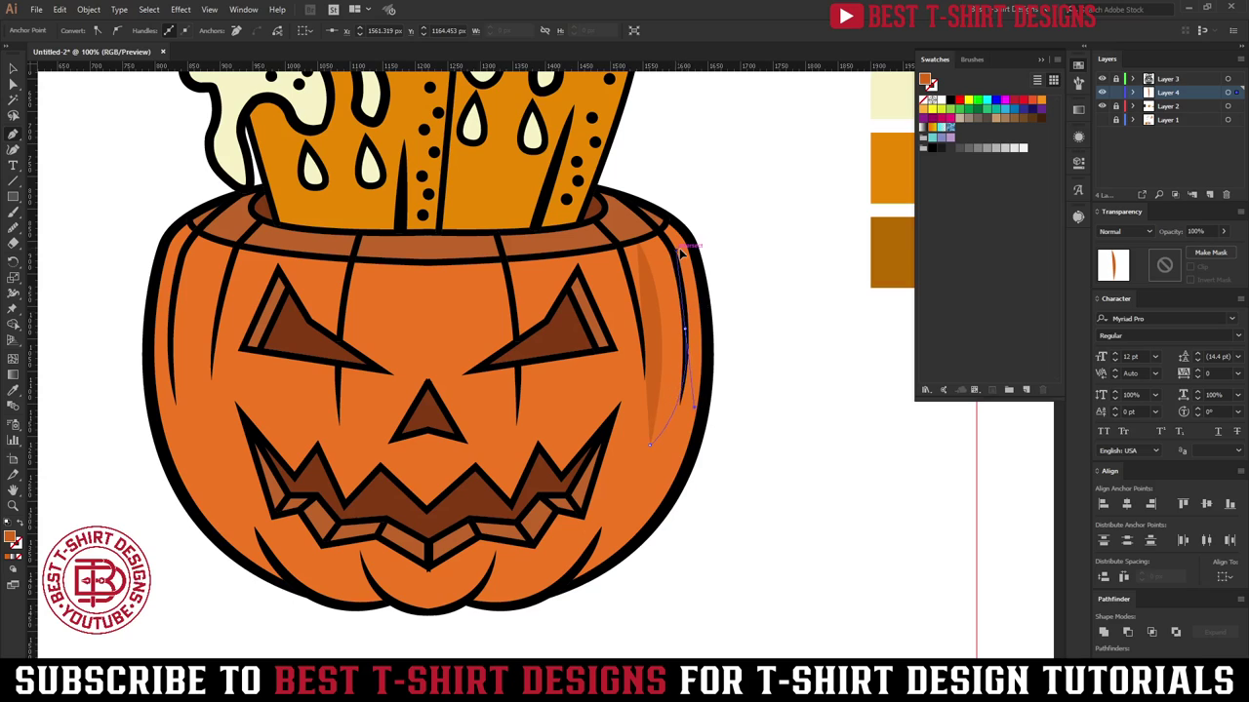
{"action": "left_click_drag", "start_coordinate": [680, 251], "coordinate": [671, 234]}
{"action": "left_click_drag", "start_coordinate": [685, 304], "coordinate": [684, 305]}
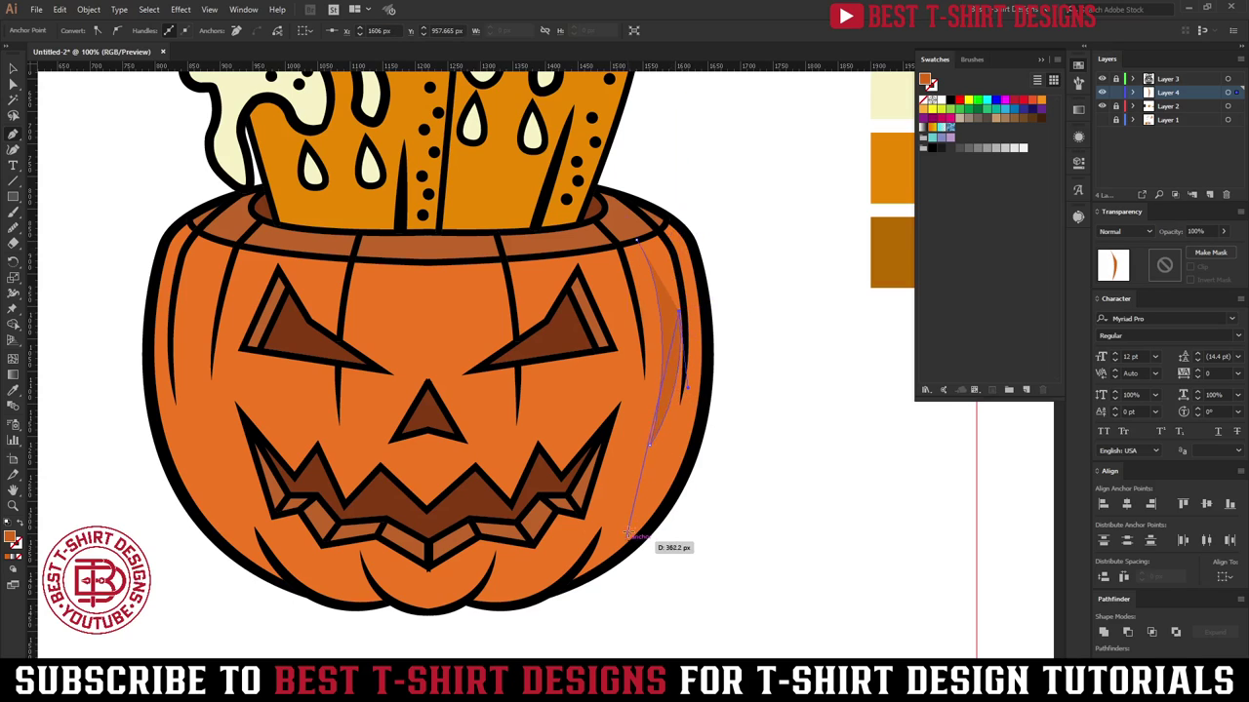
Step: Continue the shadow path down the pumpkin's right side with a second upward spike, to the base and back up along the outer outline
{"action": "left_click_drag", "start_coordinate": [630, 519], "coordinate": [577, 594]}
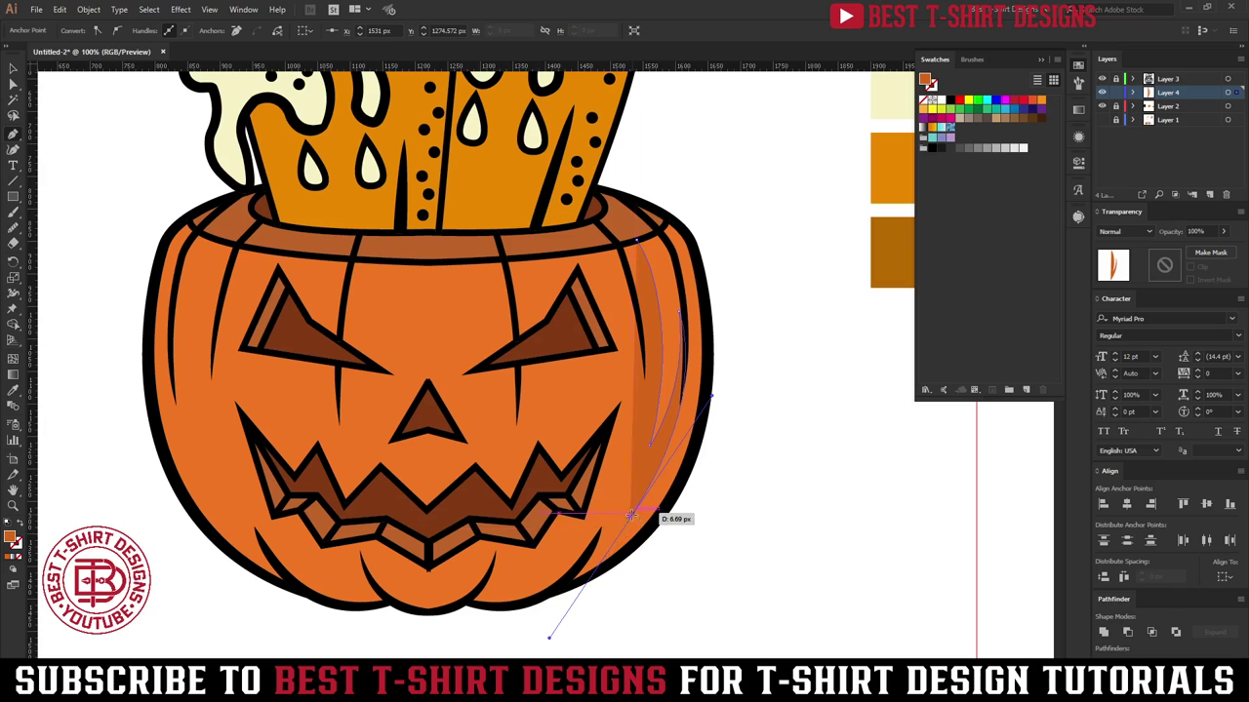
{"action": "left_click_drag", "start_coordinate": [630, 519], "coordinate": [603, 553]}
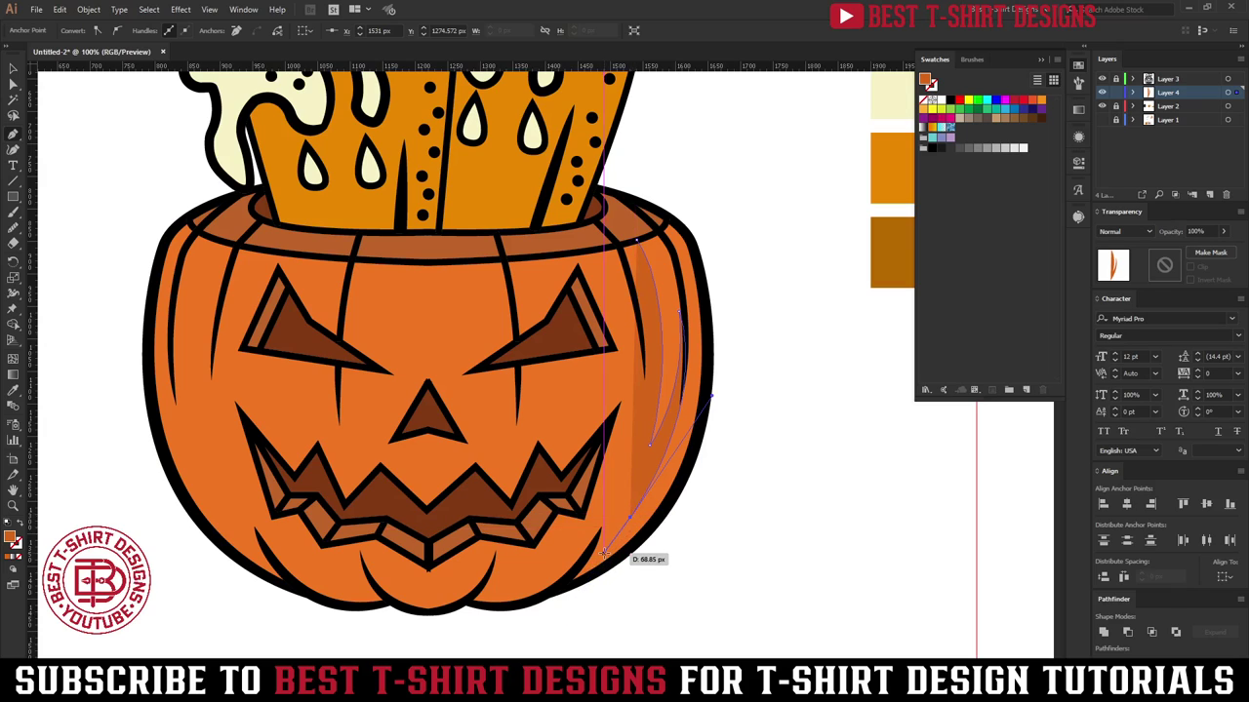
{"action": "left_click_drag", "start_coordinate": [637, 411], "coordinate": [632, 377]}
{"action": "left_click", "coordinate": [637, 410]}
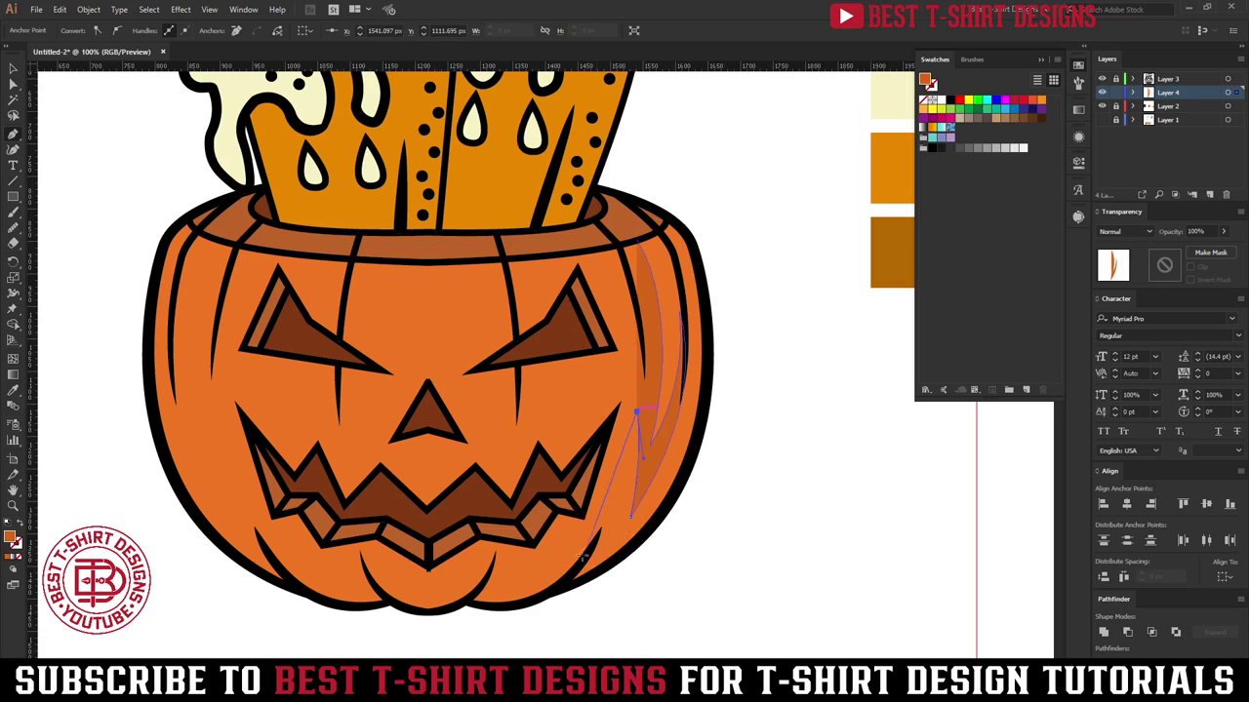
{"action": "left_click_drag", "start_coordinate": [558, 592], "coordinate": [484, 653]}
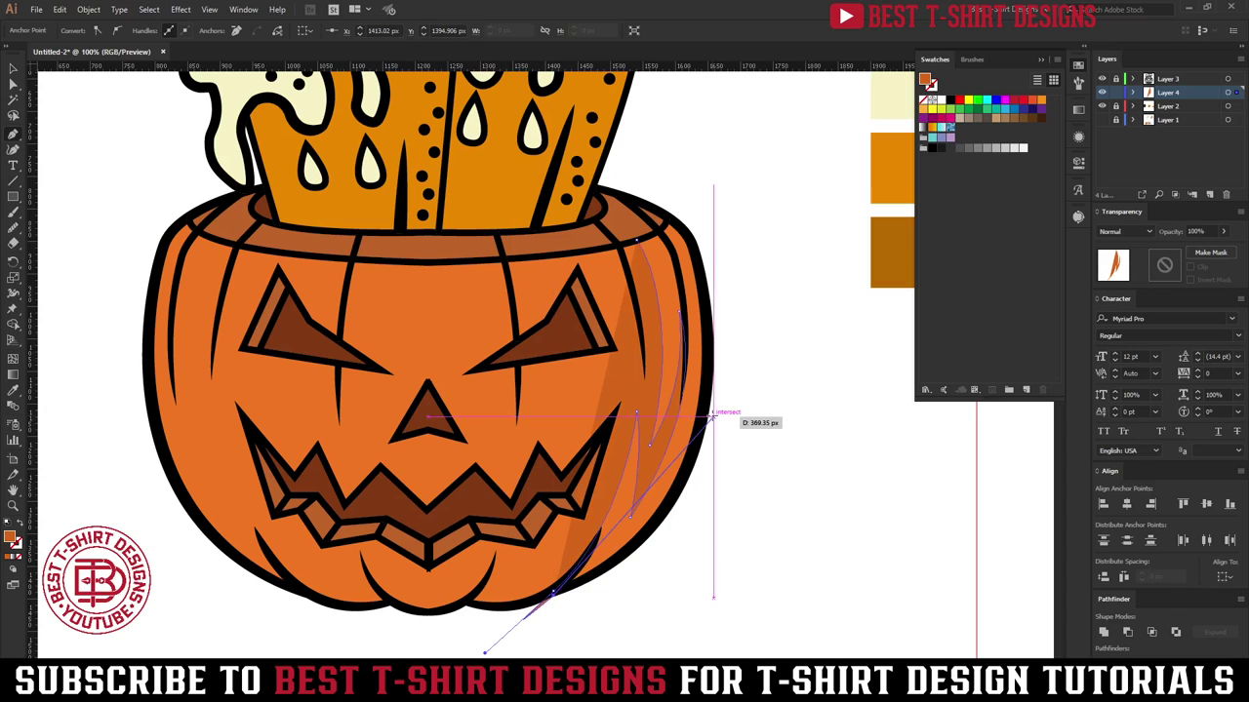
{"action": "left_click_drag", "start_coordinate": [702, 414], "coordinate": [726, 277]}
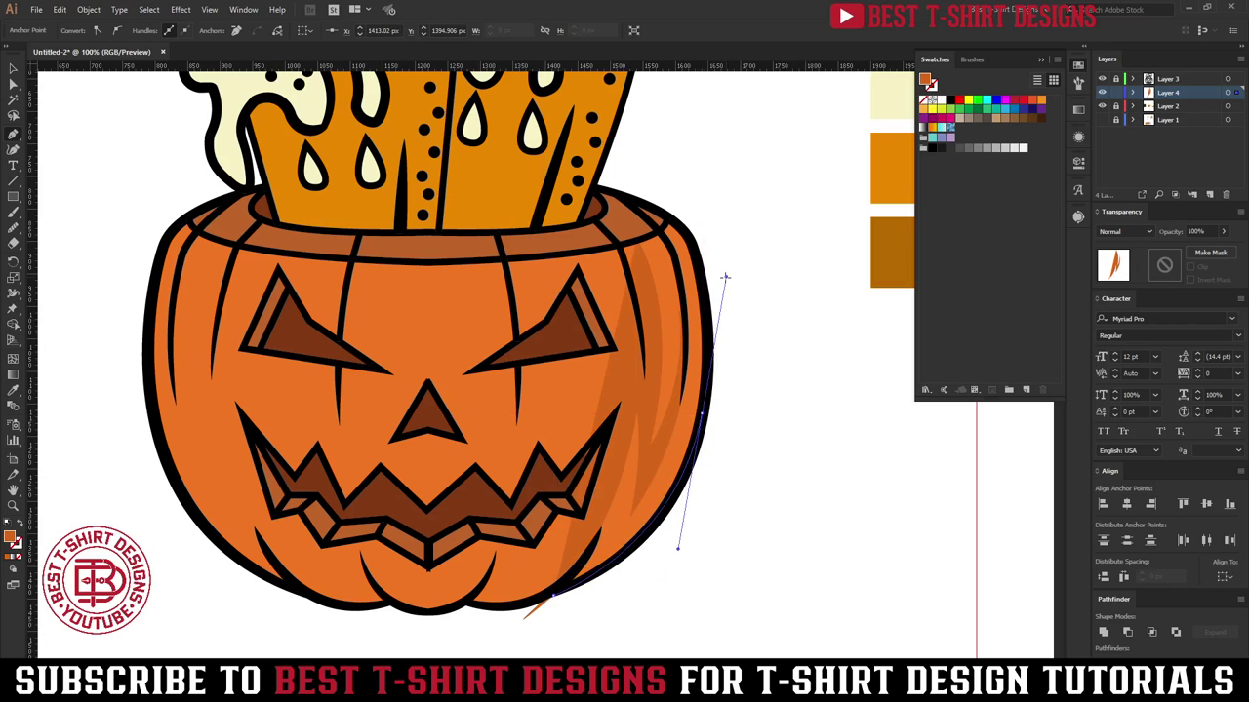
{"action": "left_click", "coordinate": [701, 412]}
Step: Carry the shadow path up the outer outline to the rim, close it at its starting point and deselect the shape
{"action": "scroll", "coordinate": [711, 298], "scroll_direction": "up", "scroll_amount": 1}
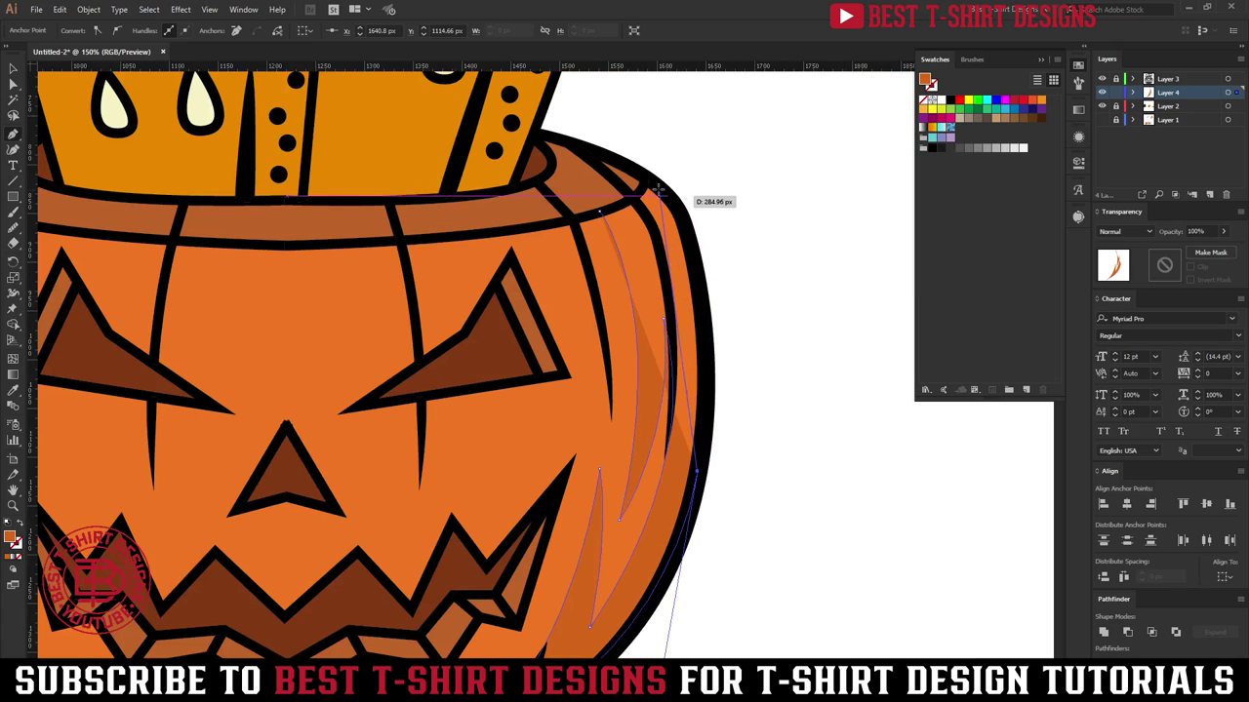
{"action": "left_click_drag", "start_coordinate": [660, 192], "coordinate": [649, 183]}
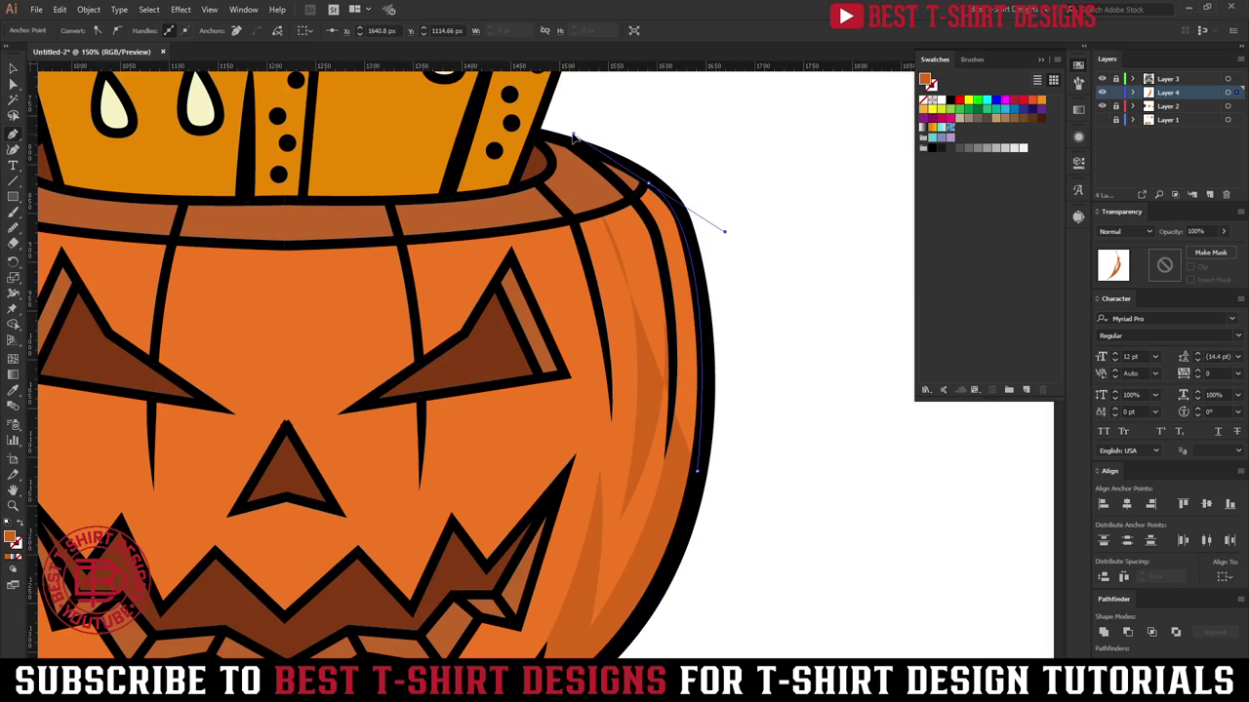
{"action": "left_click_drag", "start_coordinate": [573, 135], "coordinate": [574, 134]}
{"action": "left_click", "coordinate": [649, 184]}
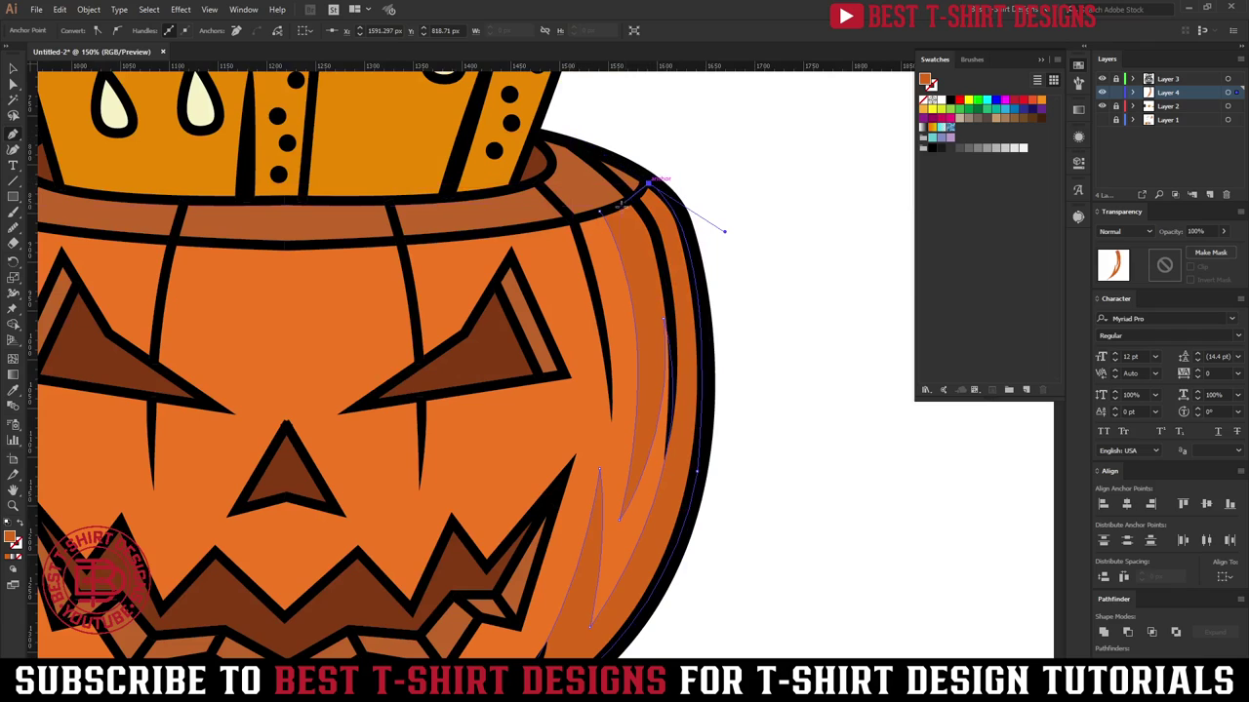
{"action": "left_click_drag", "start_coordinate": [600, 212], "coordinate": [583, 213]}
{"action": "key", "text": "v"}
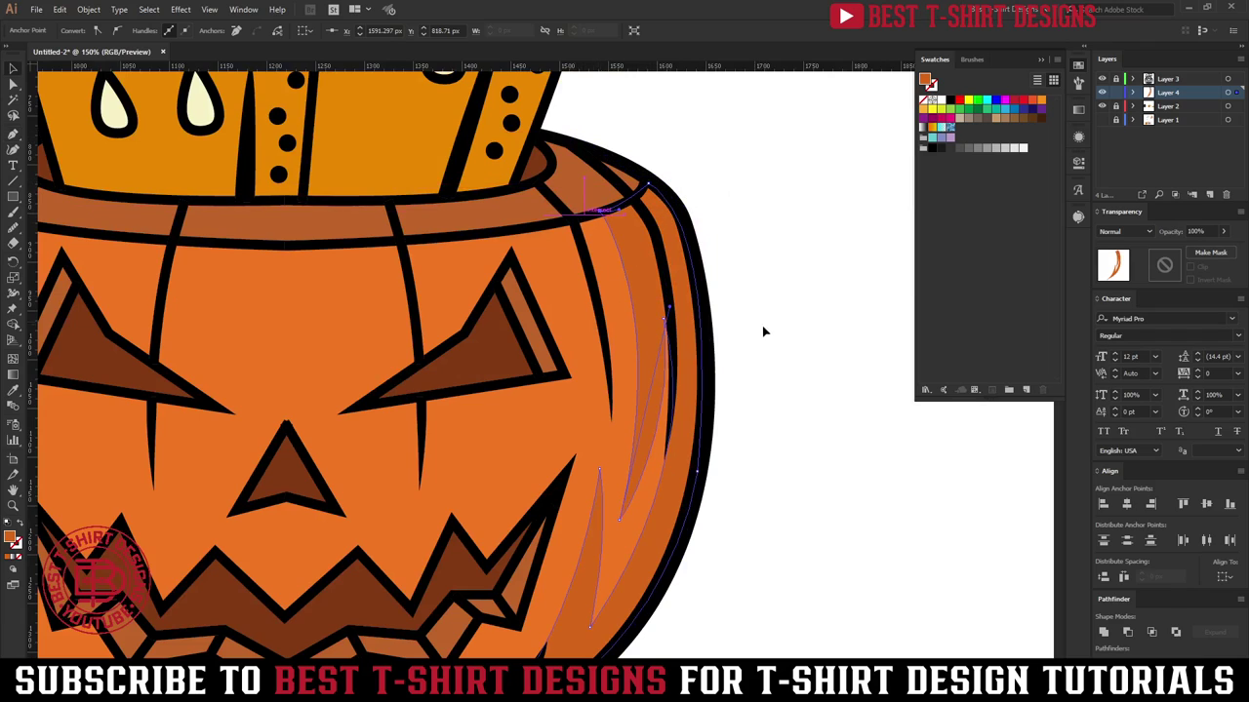
{"action": "left_click", "coordinate": [764, 332]}
Step: Erase the shadow shape's tip that sticks out past the outline at the pumpkin's lower right, and deselect it
{"action": "key", "text": "ctrl+minus"}
{"action": "key", "text": "ctrl+minus"}
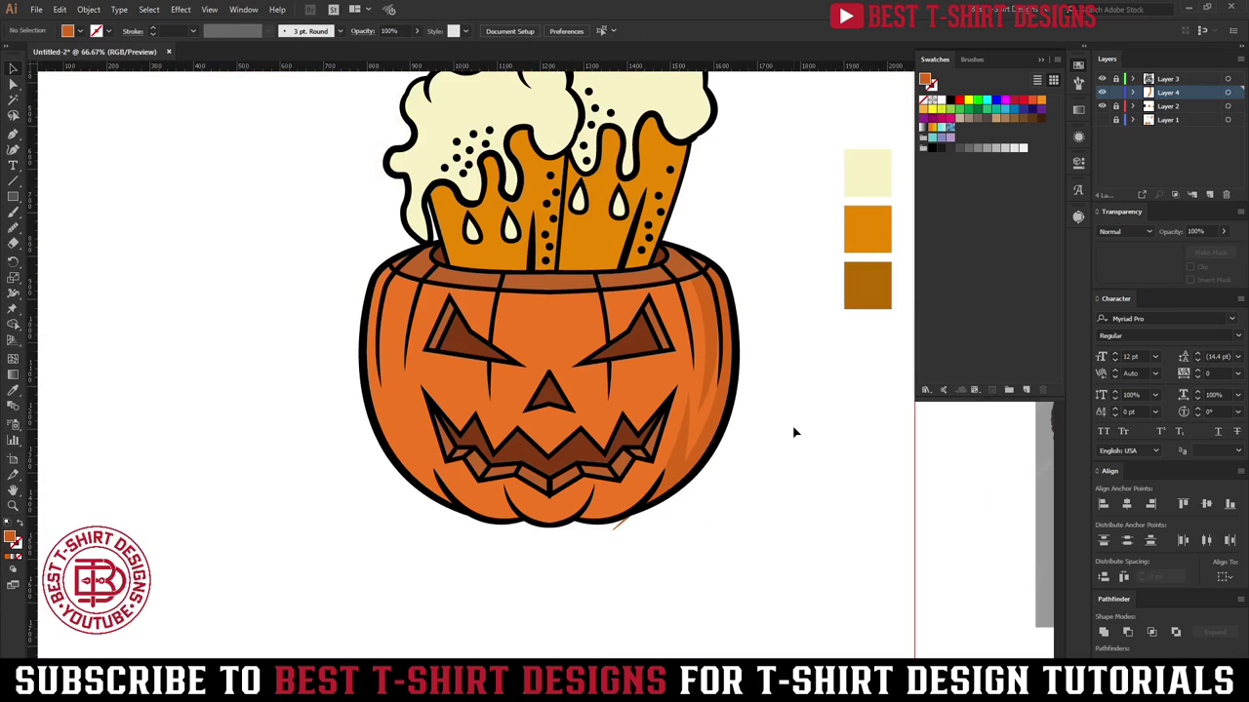
{"action": "scroll", "coordinate": [794, 428], "scroll_direction": "up", "scroll_amount": 1}
{"action": "scroll", "coordinate": [720, 552], "scroll_direction": "up", "scroll_amount": 1}
{"action": "left_click", "coordinate": [659, 492]}
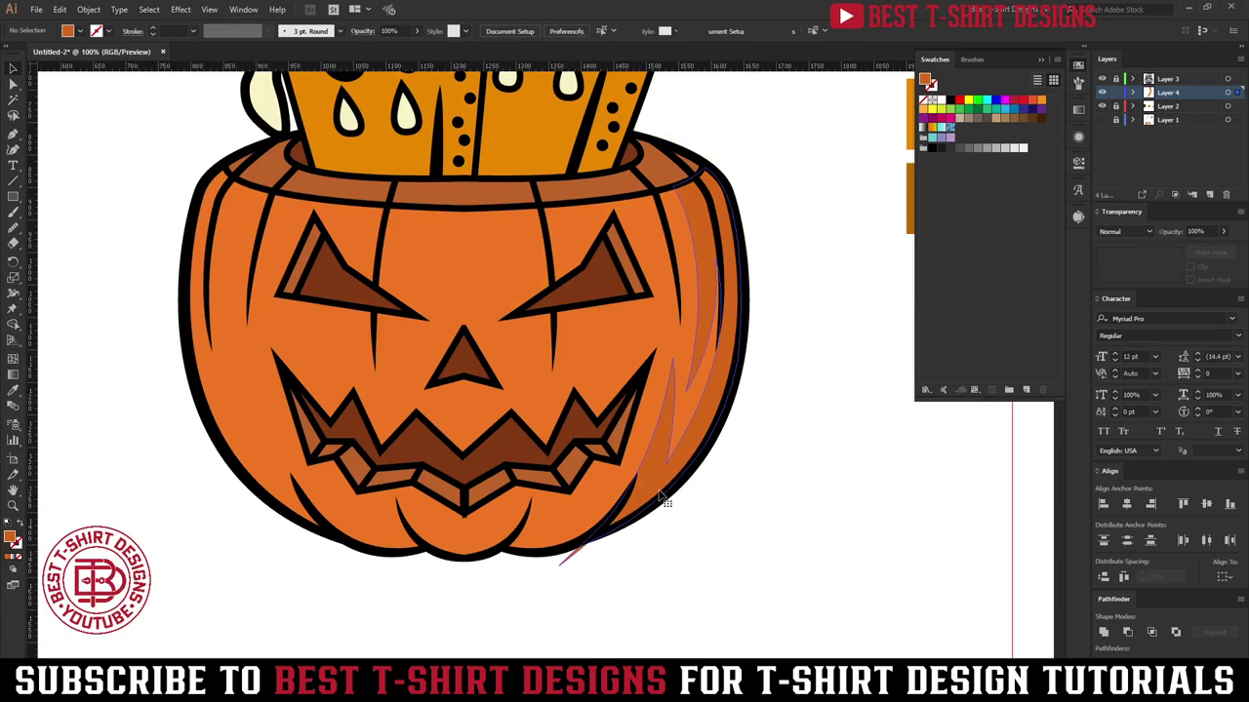
{"action": "left_click", "coordinate": [588, 552]}
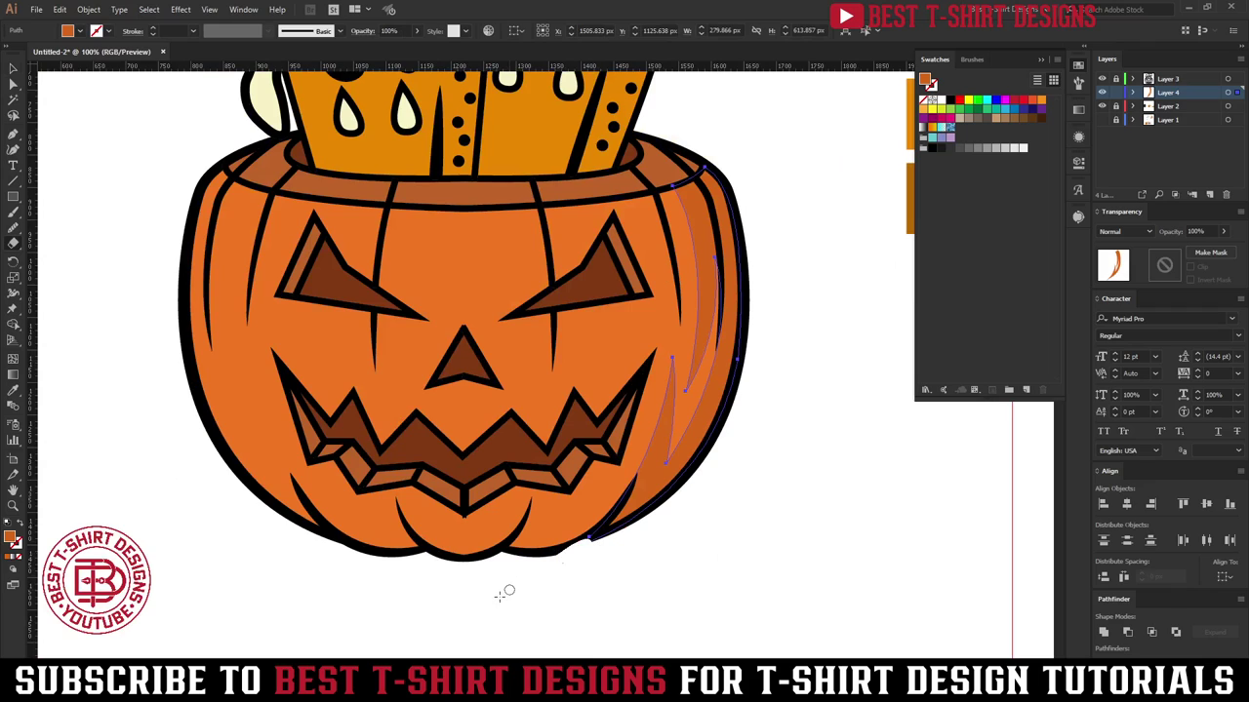
{"action": "key", "text": "v"}
{"action": "left_click", "coordinate": [751, 481]}
{"action": "left_click_drag", "start_coordinate": [738, 493], "coordinate": [680, 519]}
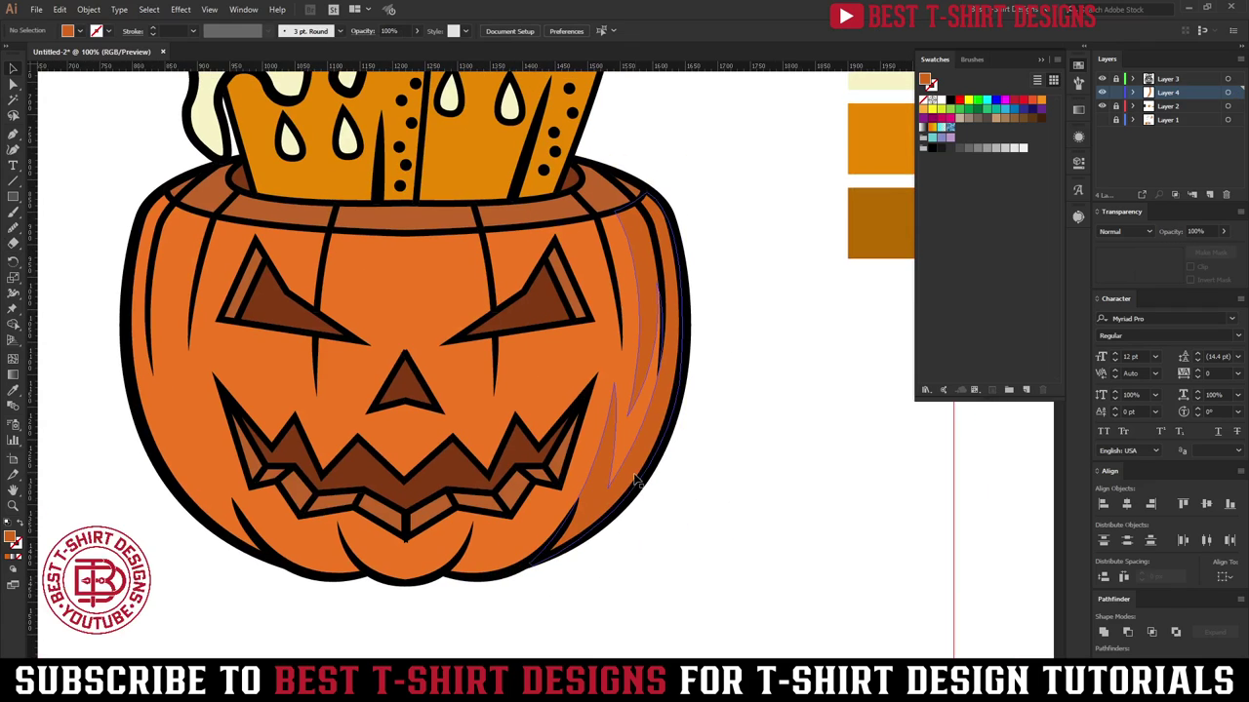
Step: Try the Multiply blend mode on the side shadow shape and undo it
{"action": "left_click", "coordinate": [630, 484]}
{"action": "left_click", "coordinate": [1124, 231]}
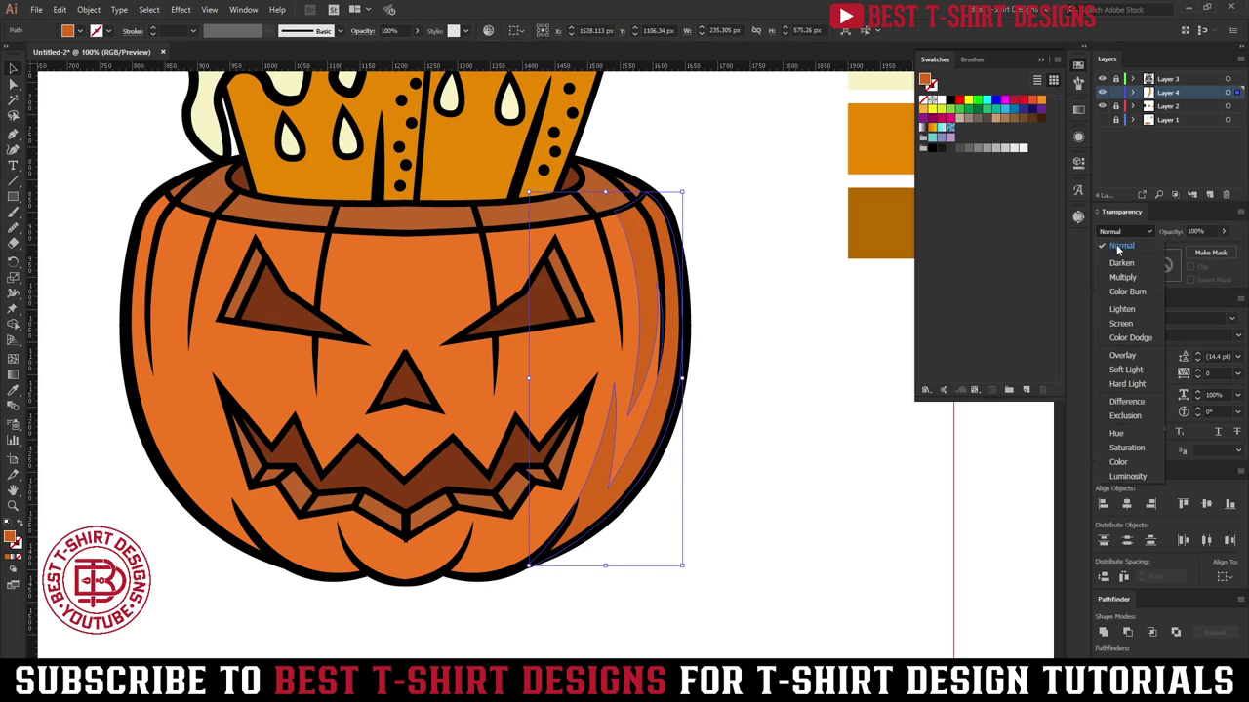
{"action": "left_click", "coordinate": [1122, 277]}
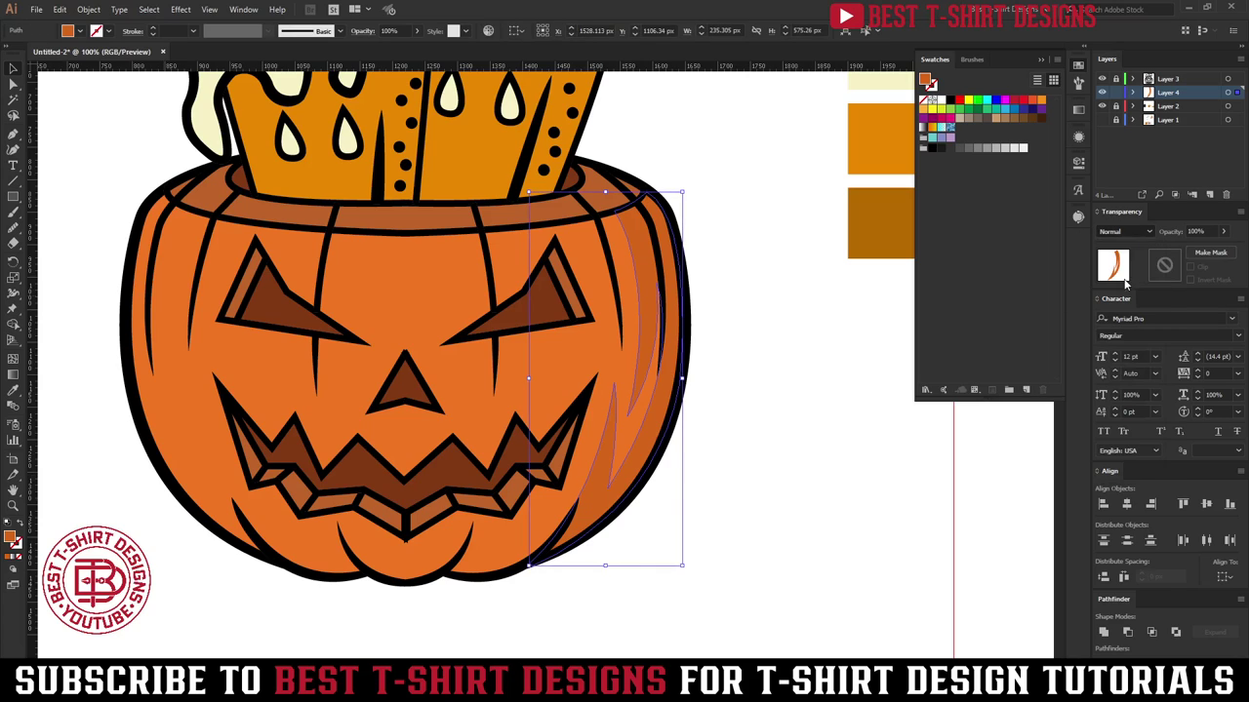
{"action": "left_click", "coordinate": [751, 439]}
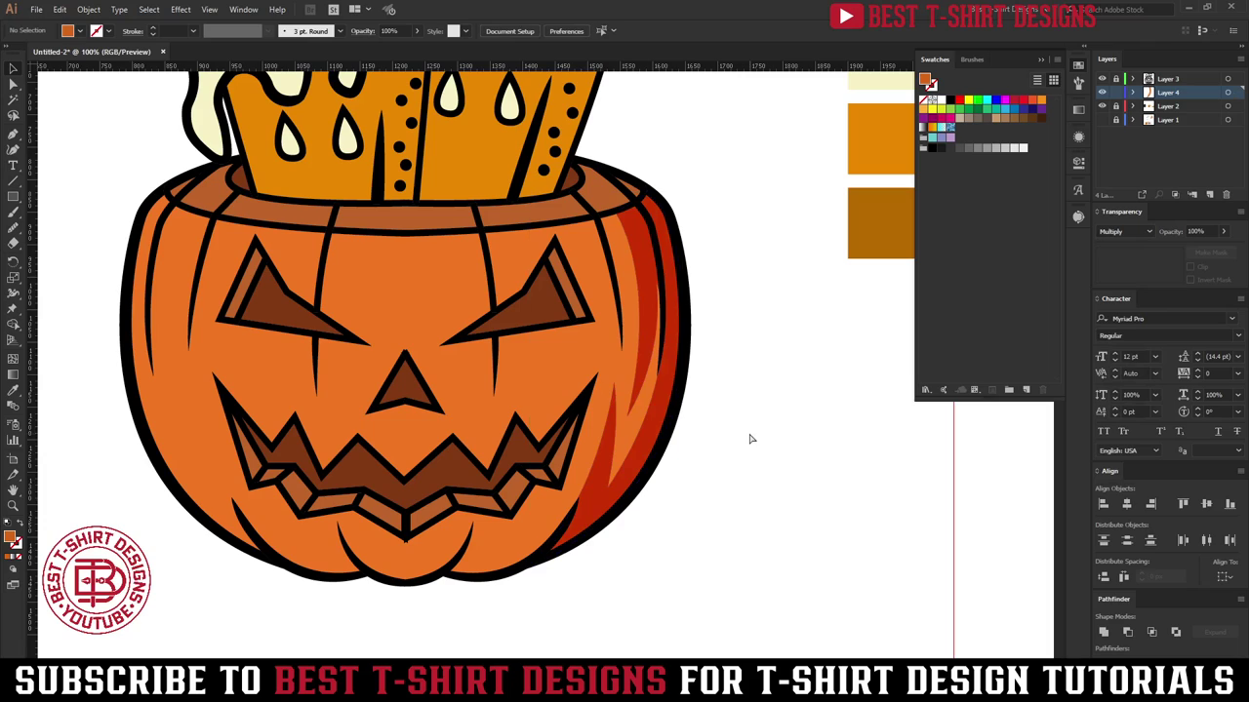
{"action": "key", "text": "ctrl+z"}
{"action": "key", "text": "ctrl+z"}
Step: Fill the side shadow shape with the orange sampled from the pumpkin's body
{"action": "key", "text": "i"}
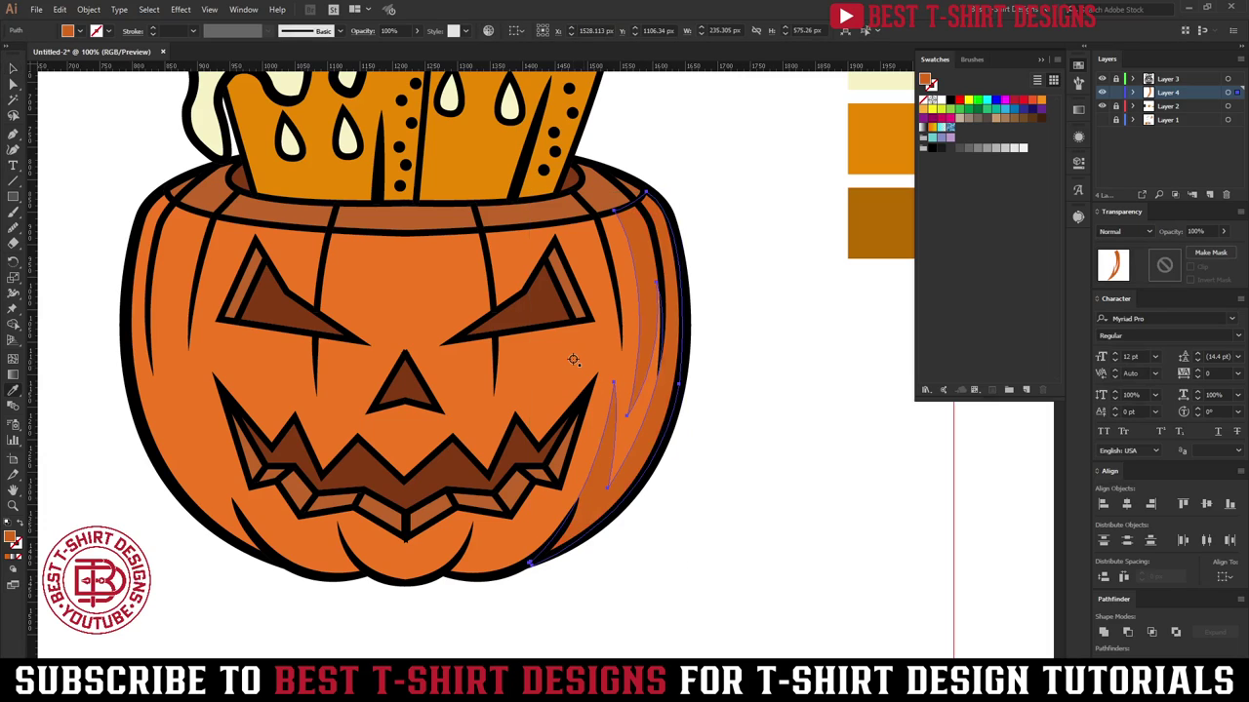
{"action": "left_click", "coordinate": [574, 360]}
{"action": "key", "text": "v"}
Step: Try the Multiply and Overlay blend modes on the orange shadow shape, and set it back to Normal
{"action": "left_click", "coordinate": [1127, 231]}
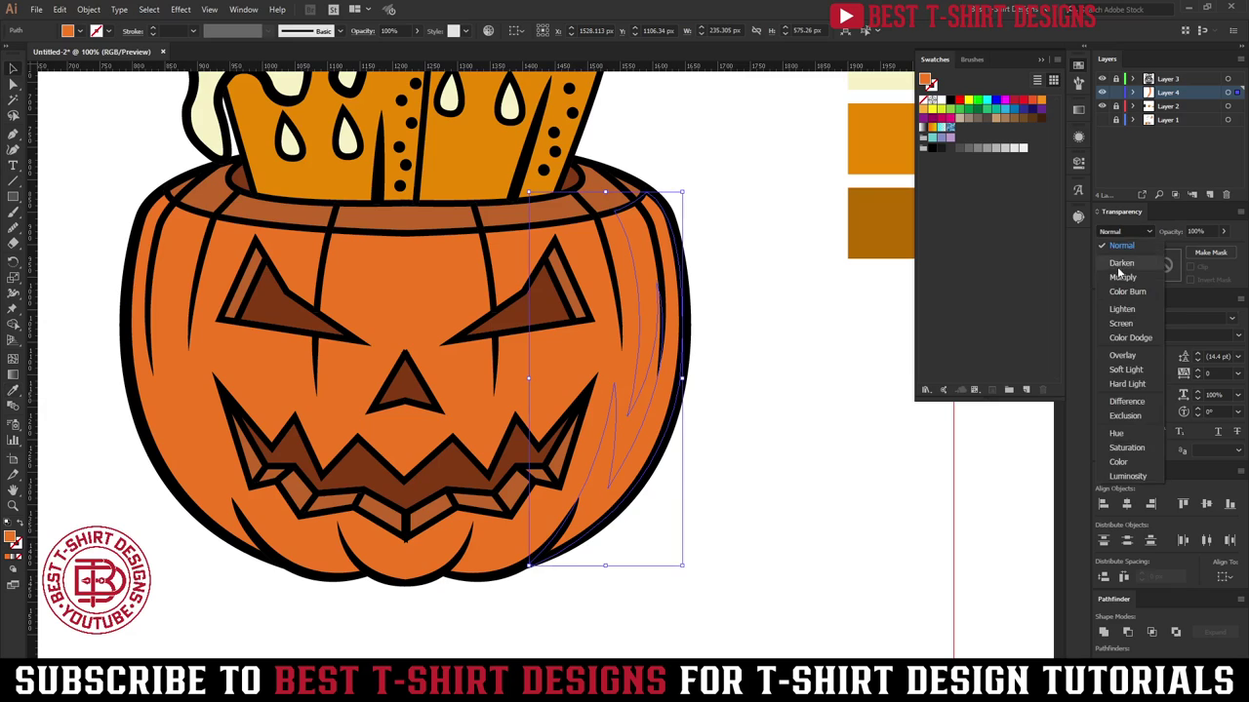
{"action": "left_click", "coordinate": [1117, 277]}
{"action": "left_click", "coordinate": [1124, 232]}
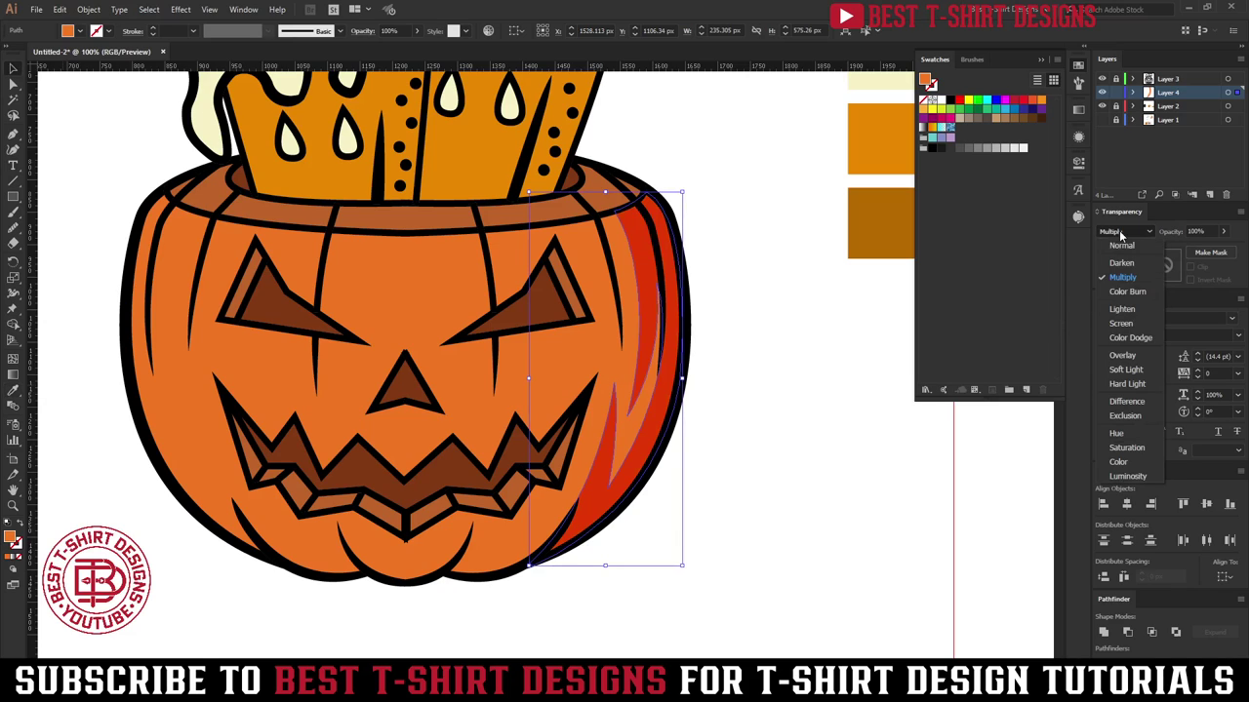
{"action": "left_click", "coordinate": [1122, 356]}
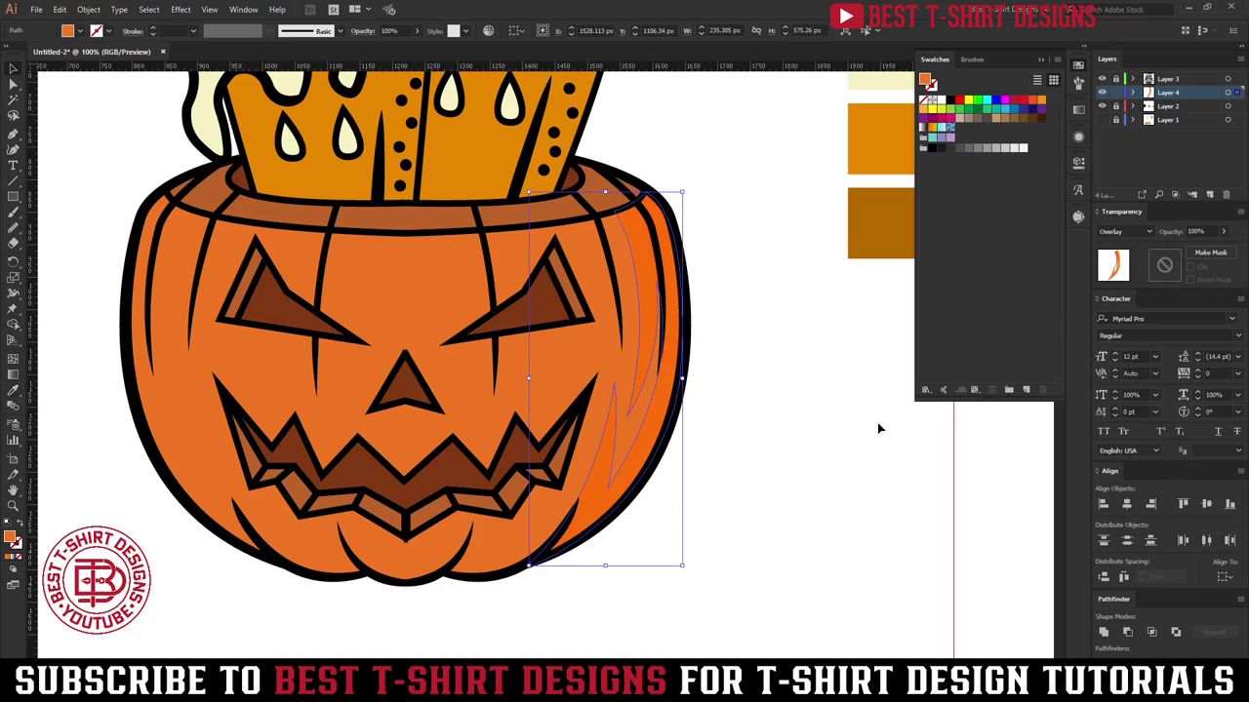
{"action": "left_click", "coordinate": [792, 437]}
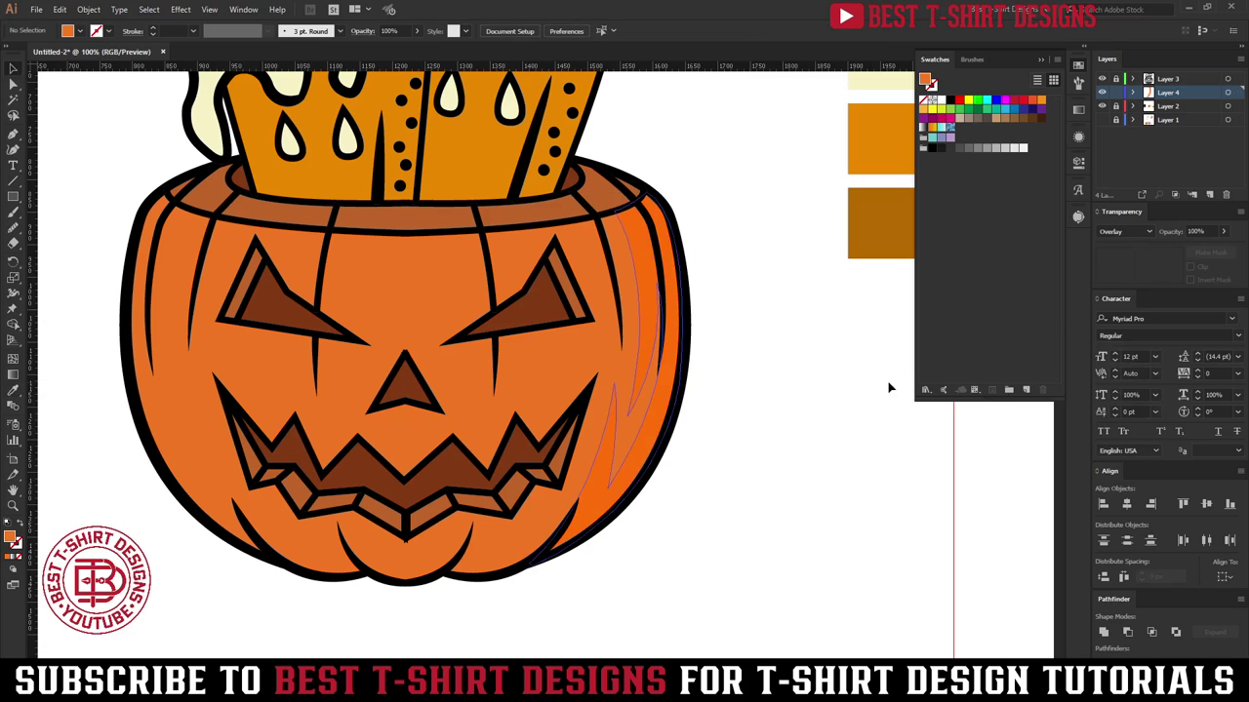
{"action": "key", "text": "ctrl+z"}
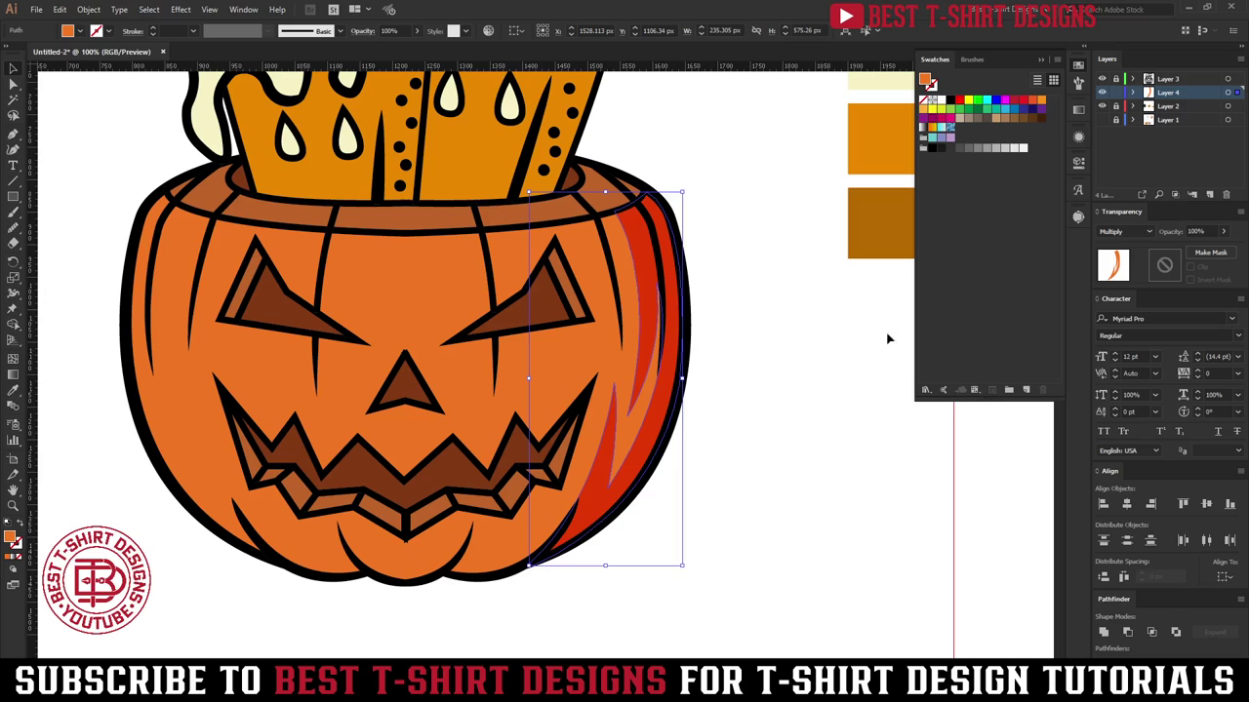
{"action": "left_click", "coordinate": [1129, 233]}
{"action": "left_click", "coordinate": [1123, 247]}
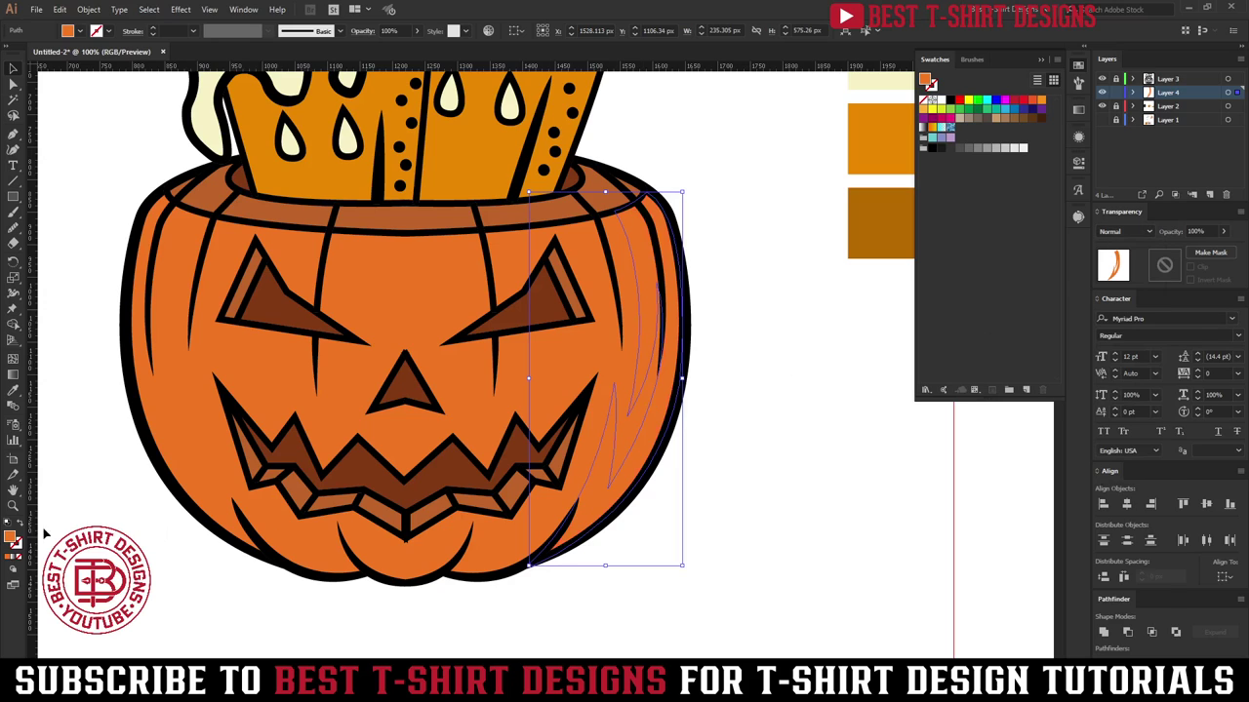
Step: Change the side shadow shape's fill to a darker shade of the sampled orange and deselect it
{"action": "double_click", "coordinate": [12, 538]}
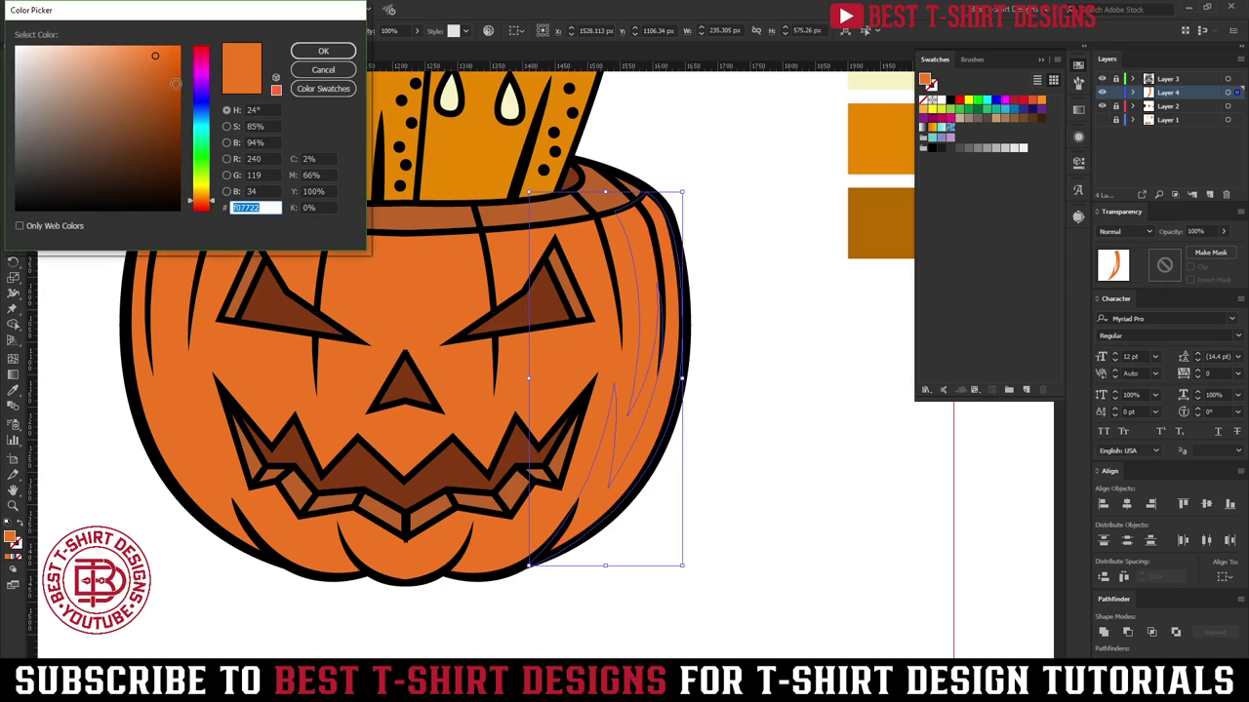
{"action": "left_click", "coordinate": [162, 77]}
{"action": "left_click", "coordinate": [312, 52]}
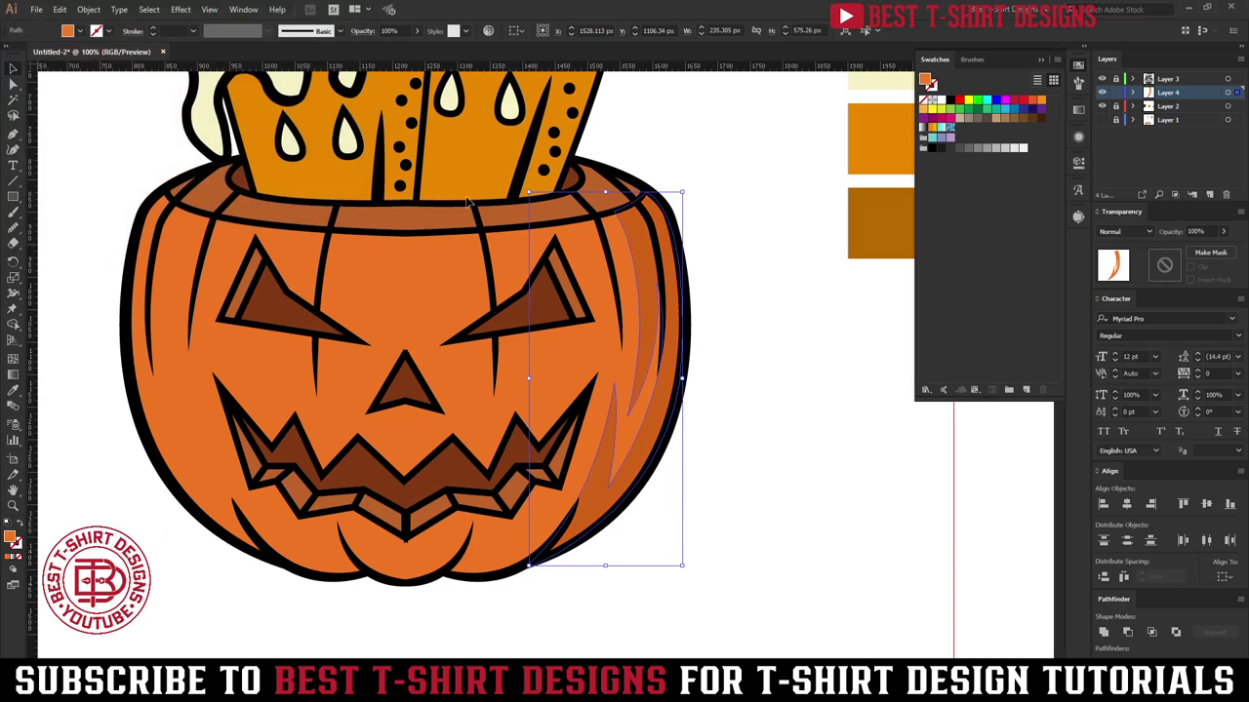
{"action": "key", "text": "ctrl+minus"}
{"action": "left_click", "coordinate": [772, 406]}
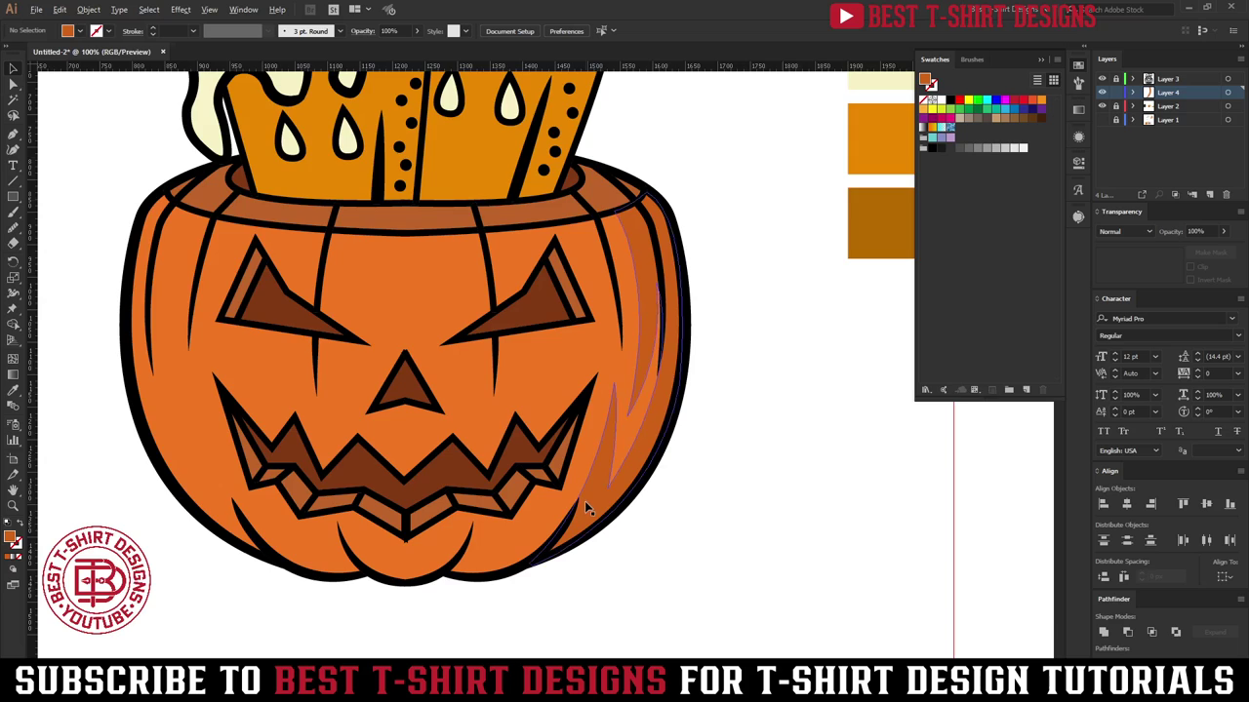
Step: Draw the zigzag lower edge of a mouth shadow with the Pen tool, from the right mouth corner to just past the chin centre
{"action": "scroll", "coordinate": [690, 496], "scroll_direction": "up", "scroll_amount": 1}
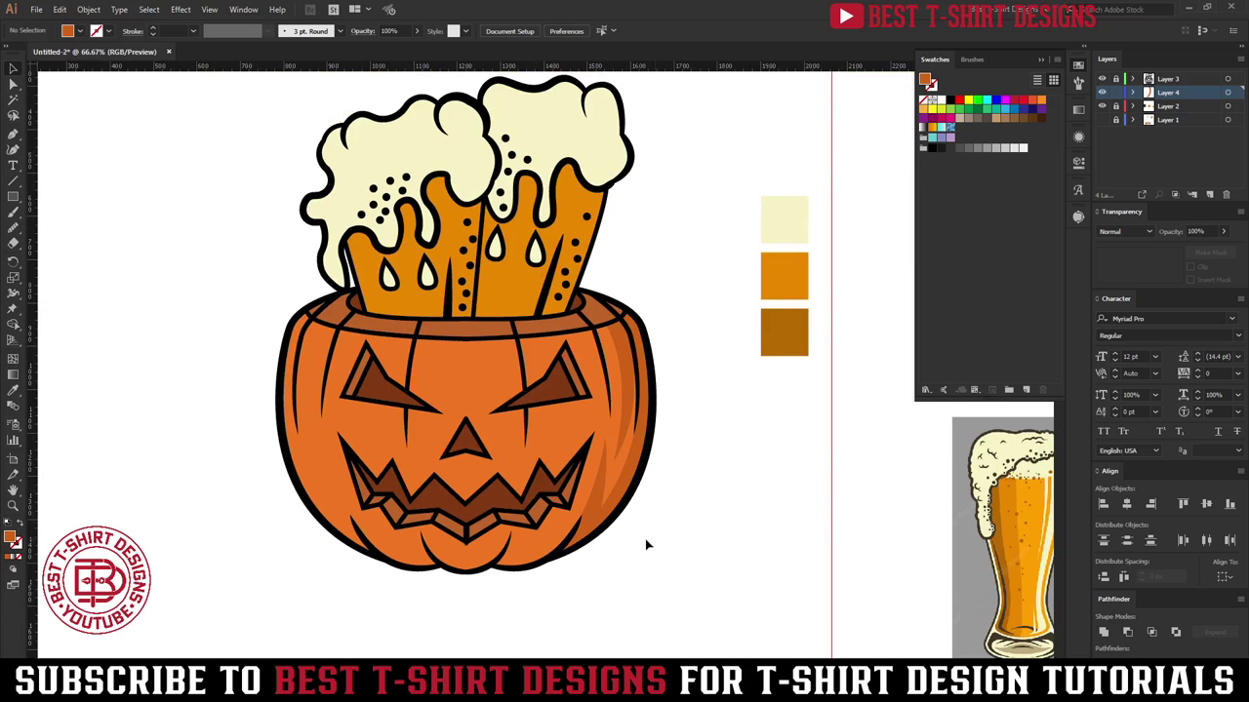
{"action": "scroll", "coordinate": [253, 521], "scroll_direction": "up", "scroll_amount": 1}
{"action": "scroll", "coordinate": [752, 533], "scroll_direction": "right", "scroll_amount": 4}
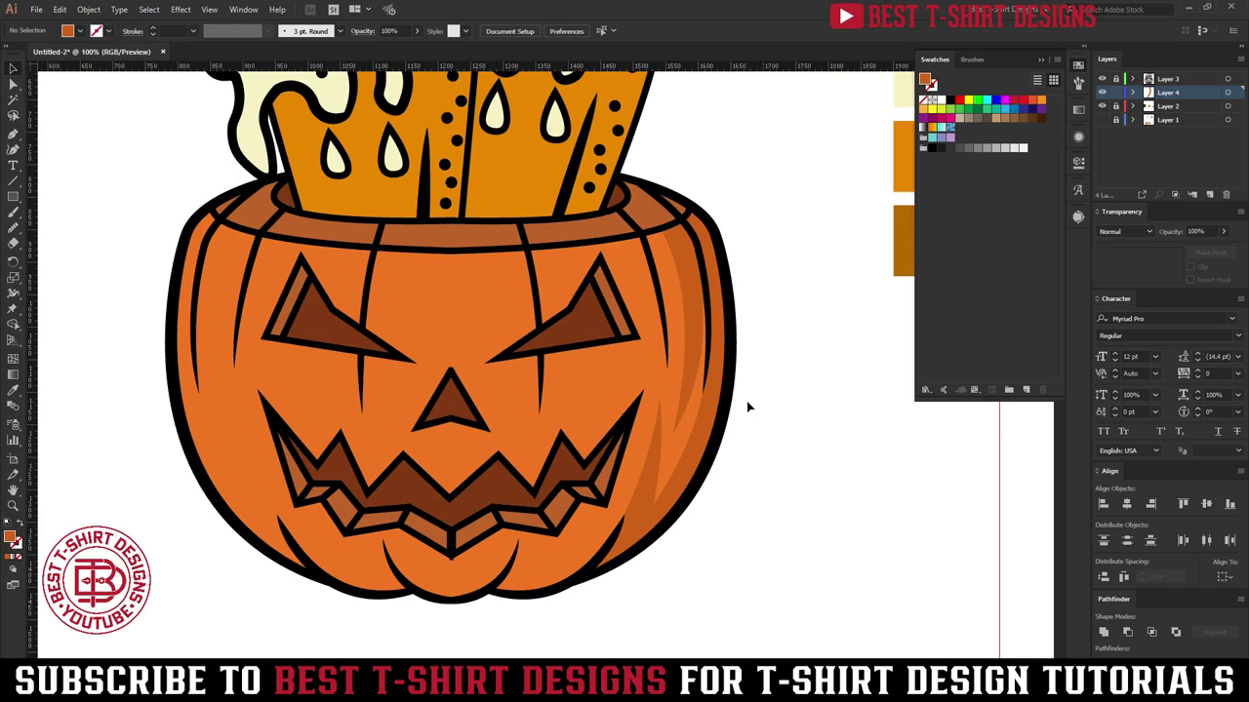
{"action": "key", "text": "p"}
{"action": "scroll", "coordinate": [575, 319], "scroll_direction": "up", "scroll_amount": 1}
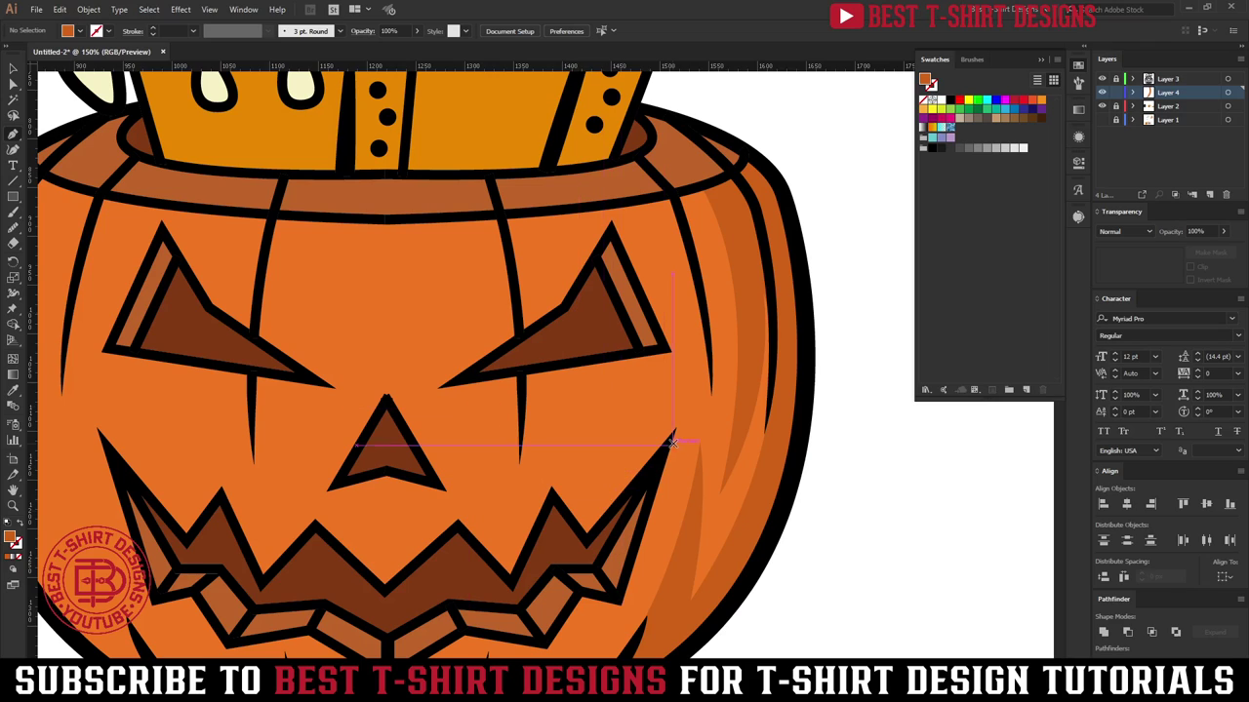
{"action": "left_click", "coordinate": [669, 439]}
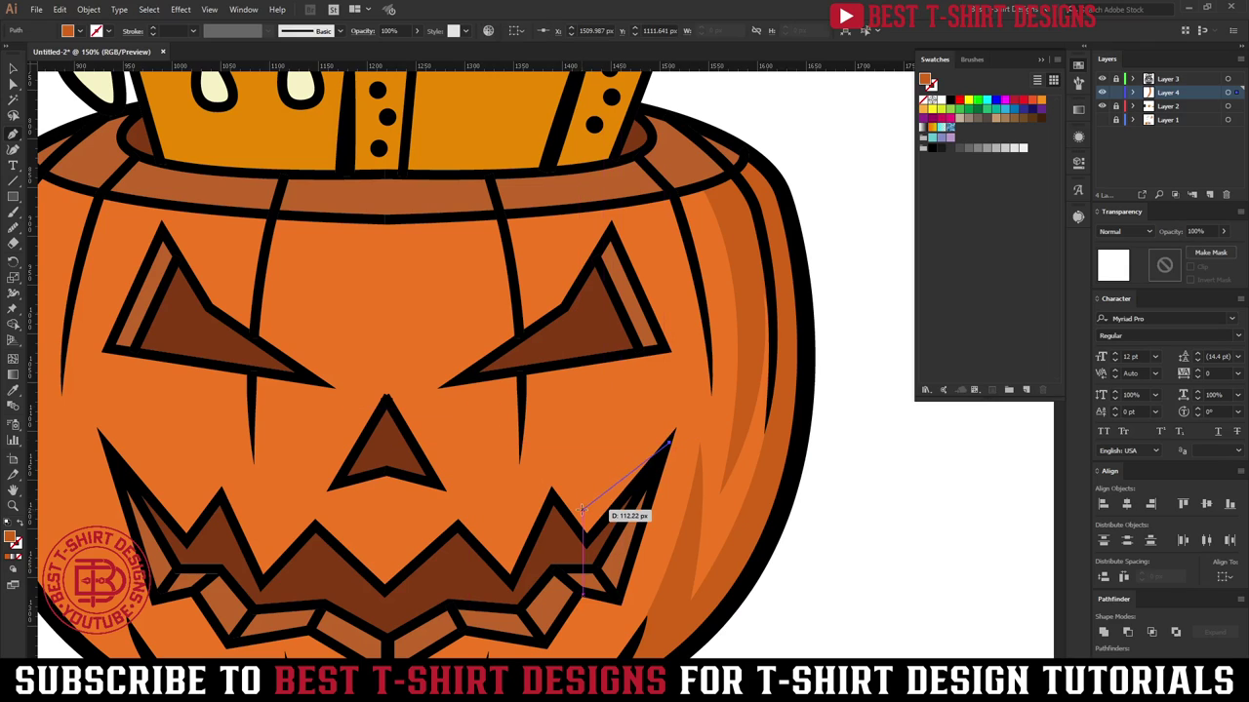
{"action": "scroll", "coordinate": [651, 535], "scroll_direction": "down", "scroll_amount": 1}
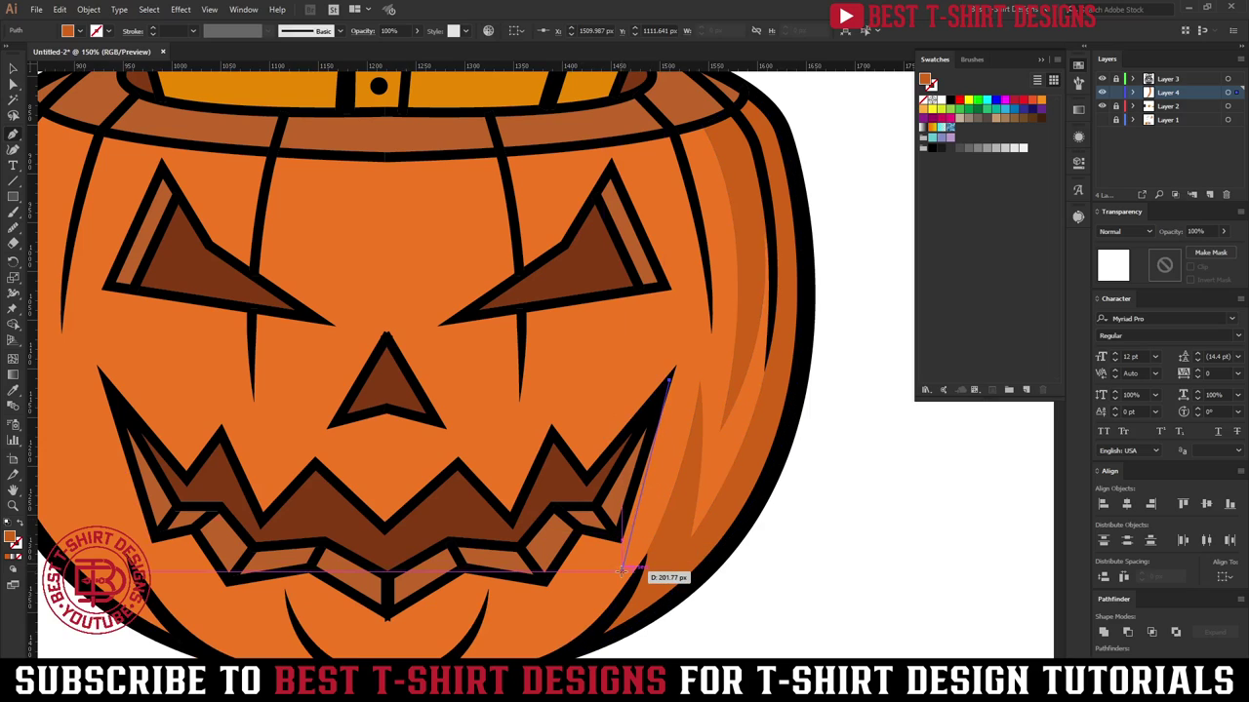
{"action": "left_click", "coordinate": [623, 572]}
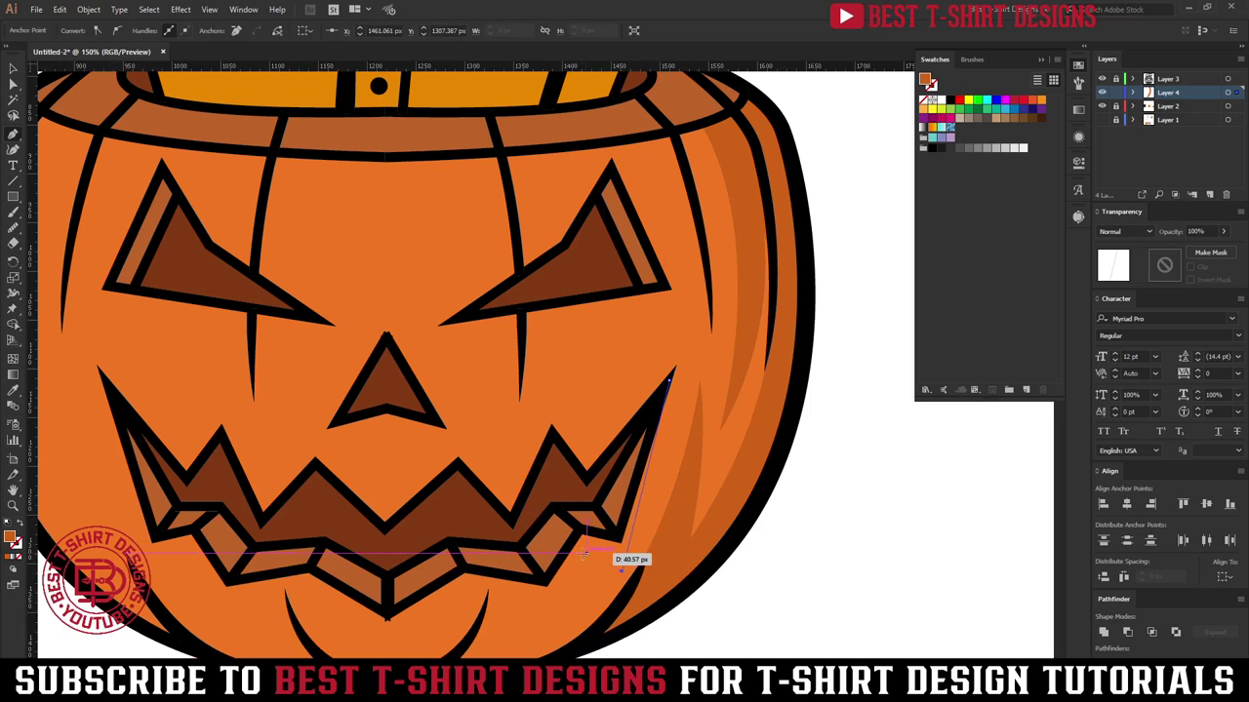
{"action": "left_click", "coordinate": [585, 554]}
{"action": "left_click", "coordinate": [548, 612]}
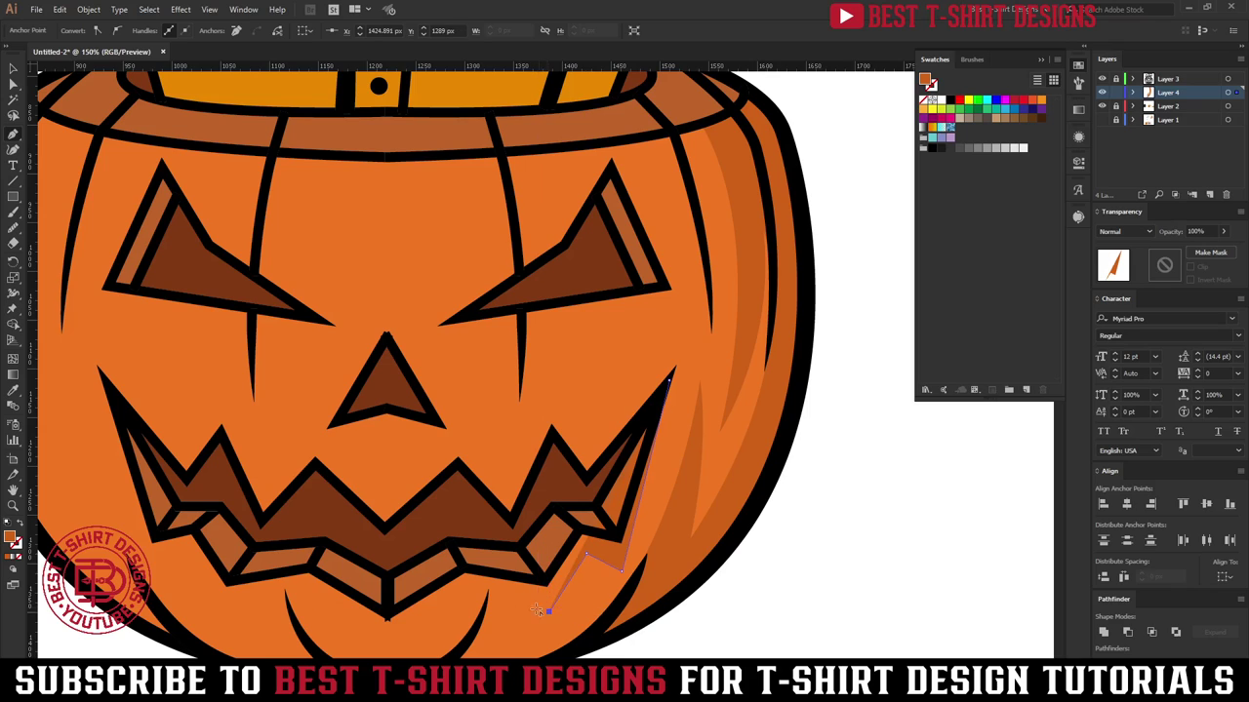
{"action": "left_click", "coordinate": [470, 590]}
{"action": "left_click", "coordinate": [385, 633]}
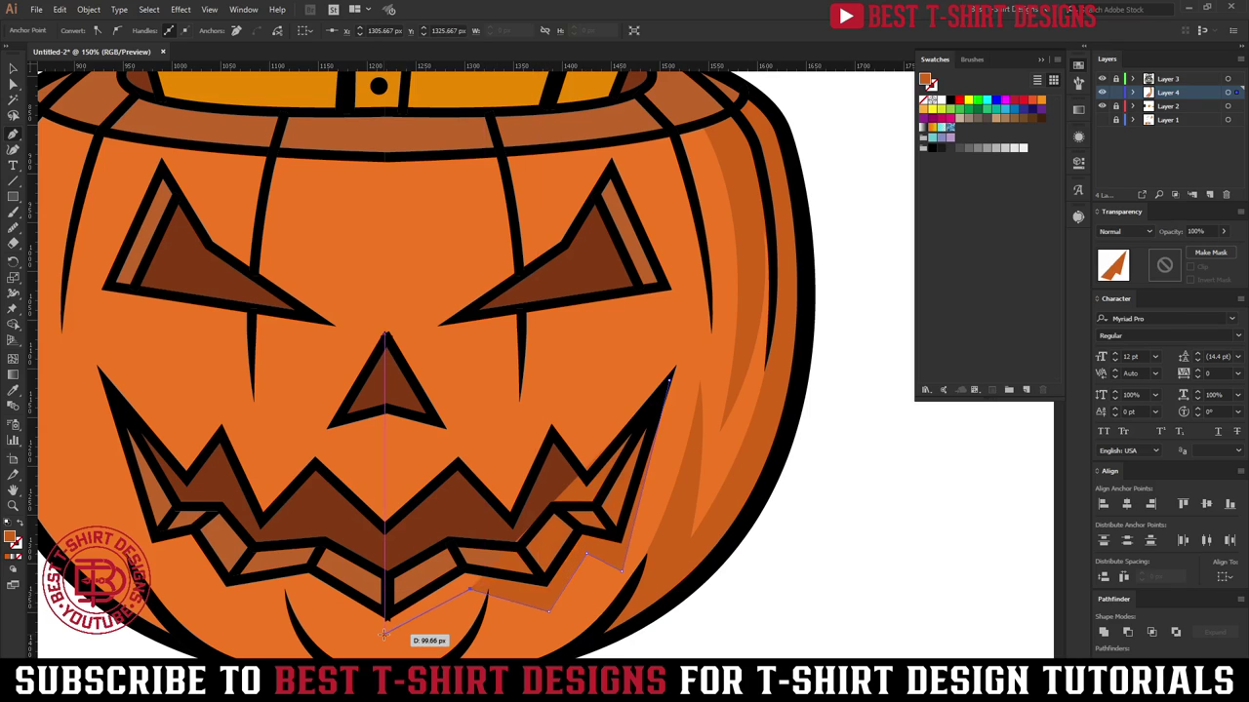
{"action": "left_click_drag", "start_coordinate": [385, 634], "coordinate": [567, 522]}
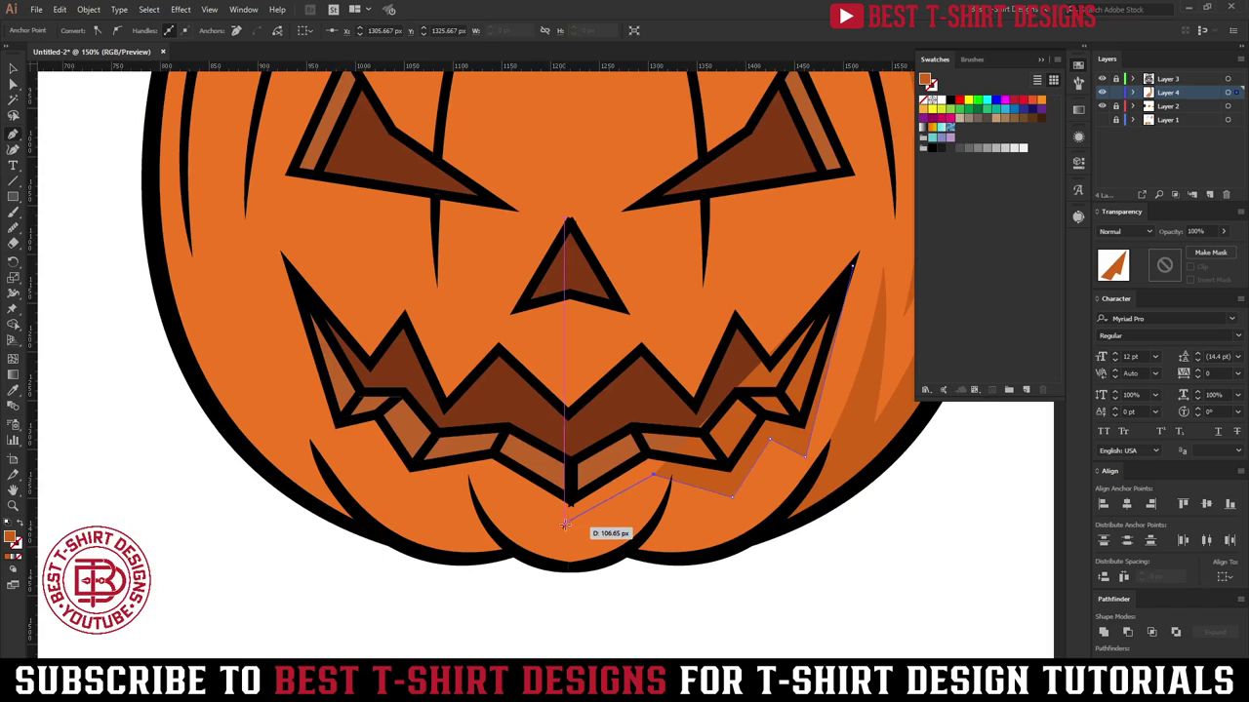
{"action": "left_click", "coordinate": [567, 522]}
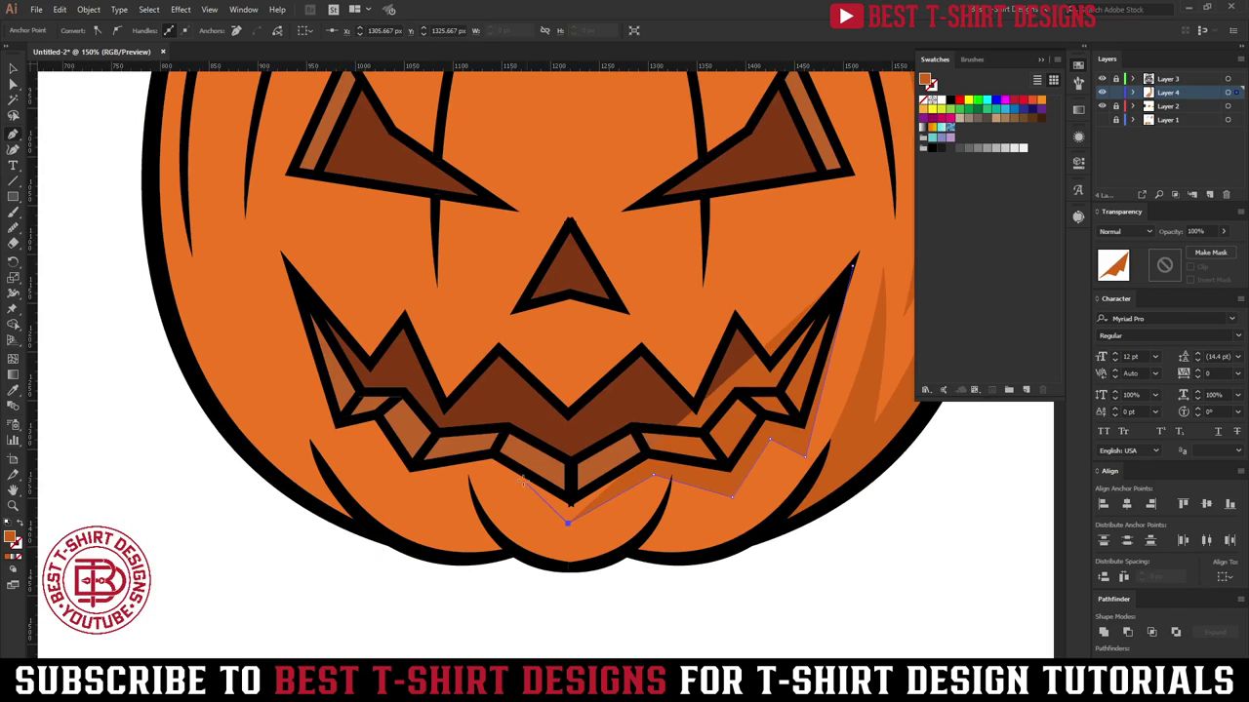
{"action": "left_click", "coordinate": [569, 522]}
{"action": "left_click", "coordinate": [490, 456]}
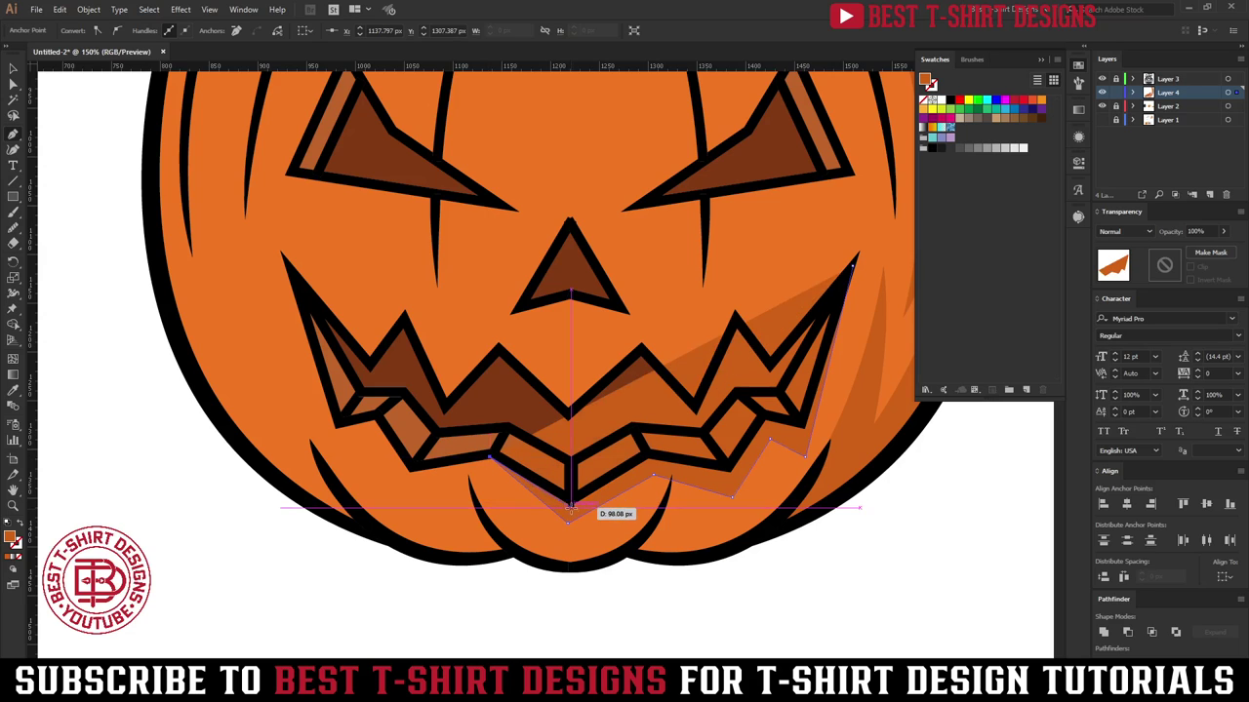
Step: Trace the mouth shadow's upper edge back along the mouth's black outline, close the shape at the right corner and deselect it
{"action": "scroll", "coordinate": [575, 508], "scroll_direction": "up", "scroll_amount": 4}
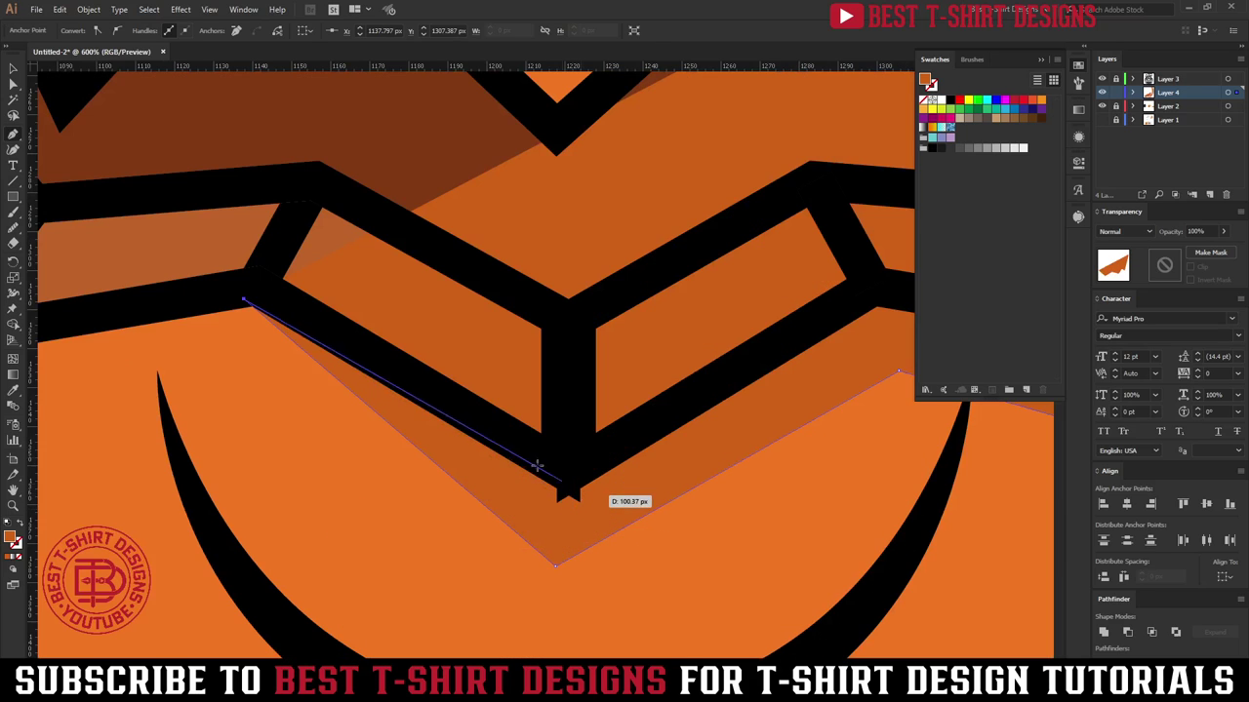
{"action": "left_click_drag", "start_coordinate": [642, 434], "coordinate": [338, 432]}
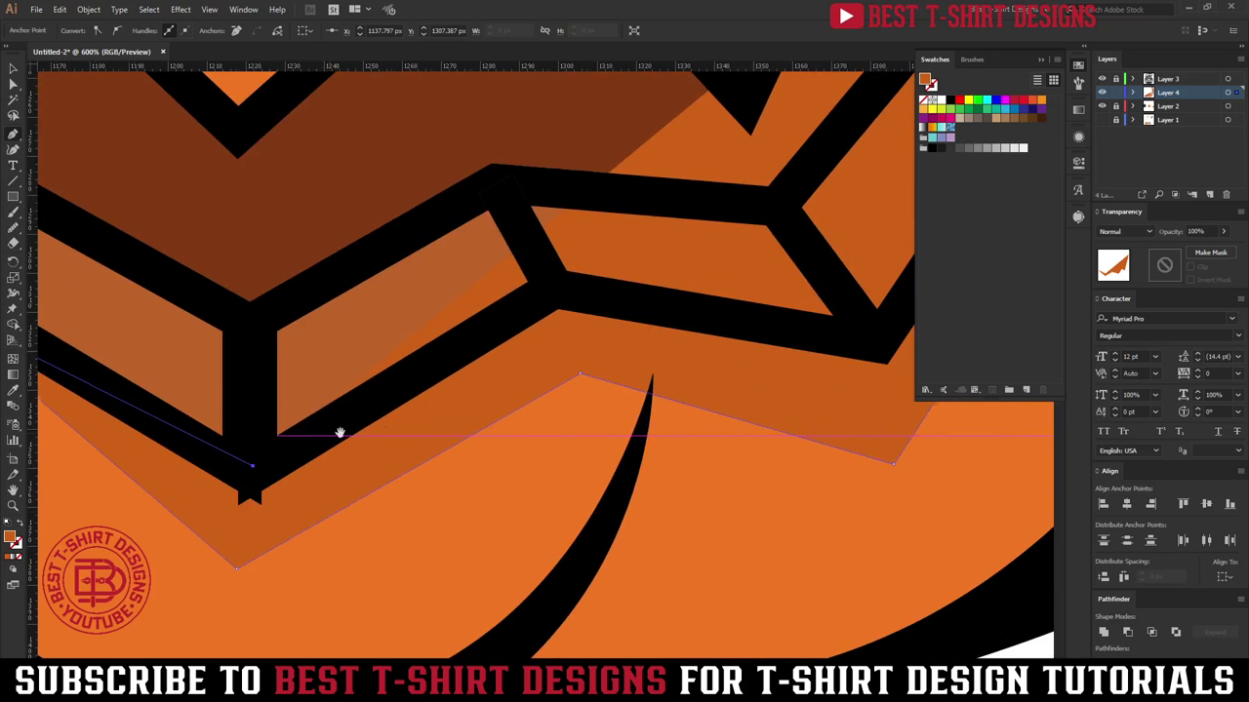
{"action": "left_click", "coordinate": [552, 281]}
{"action": "left_click", "coordinate": [875, 334]}
{"action": "left_click_drag", "start_coordinate": [856, 292], "coordinate": [292, 515]}
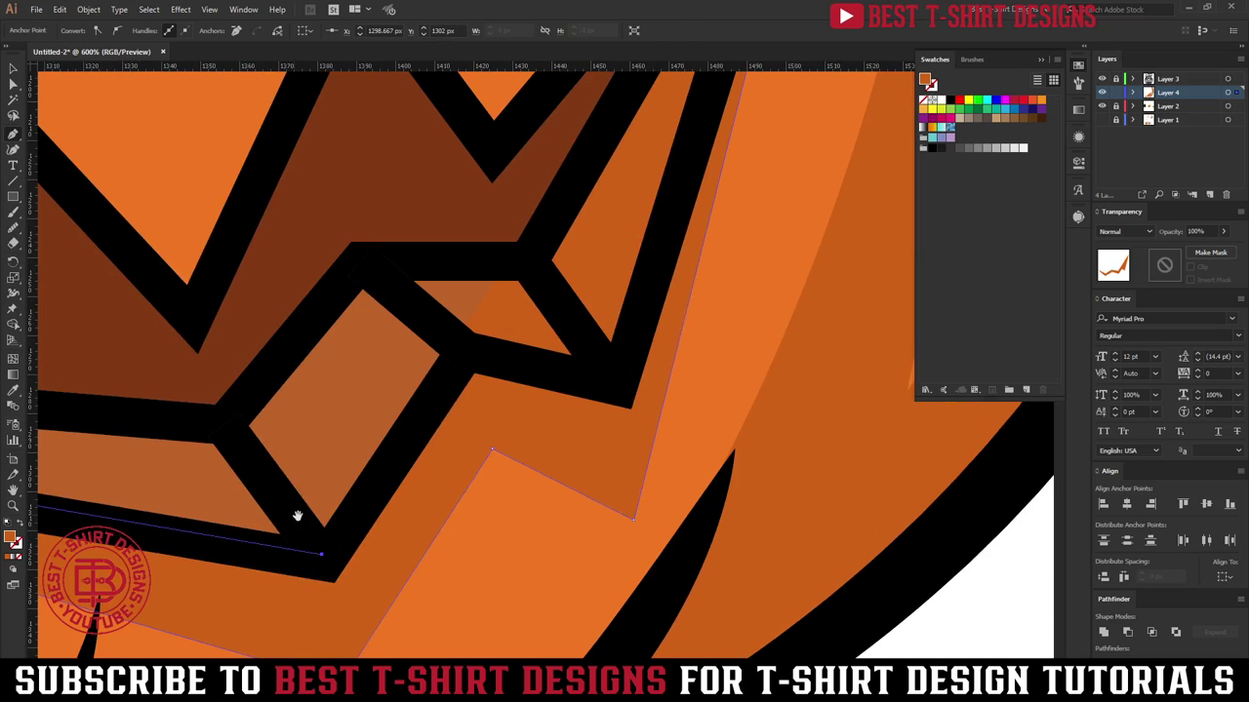
{"action": "left_click", "coordinate": [456, 349]}
{"action": "left_click", "coordinate": [620, 377]}
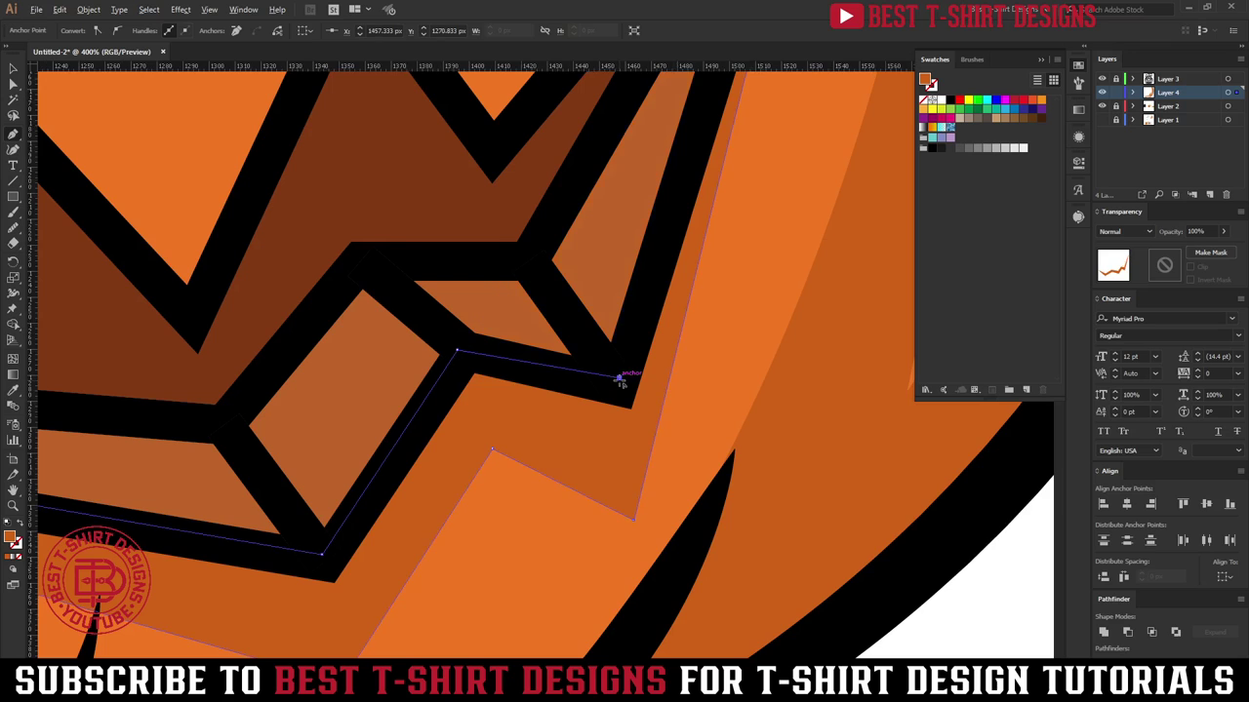
{"action": "scroll", "coordinate": [621, 379], "scroll_direction": "down", "scroll_amount": 1}
{"action": "left_click_drag", "start_coordinate": [624, 368], "coordinate": [623, 477]}
{"action": "left_click", "coordinate": [752, 85]}
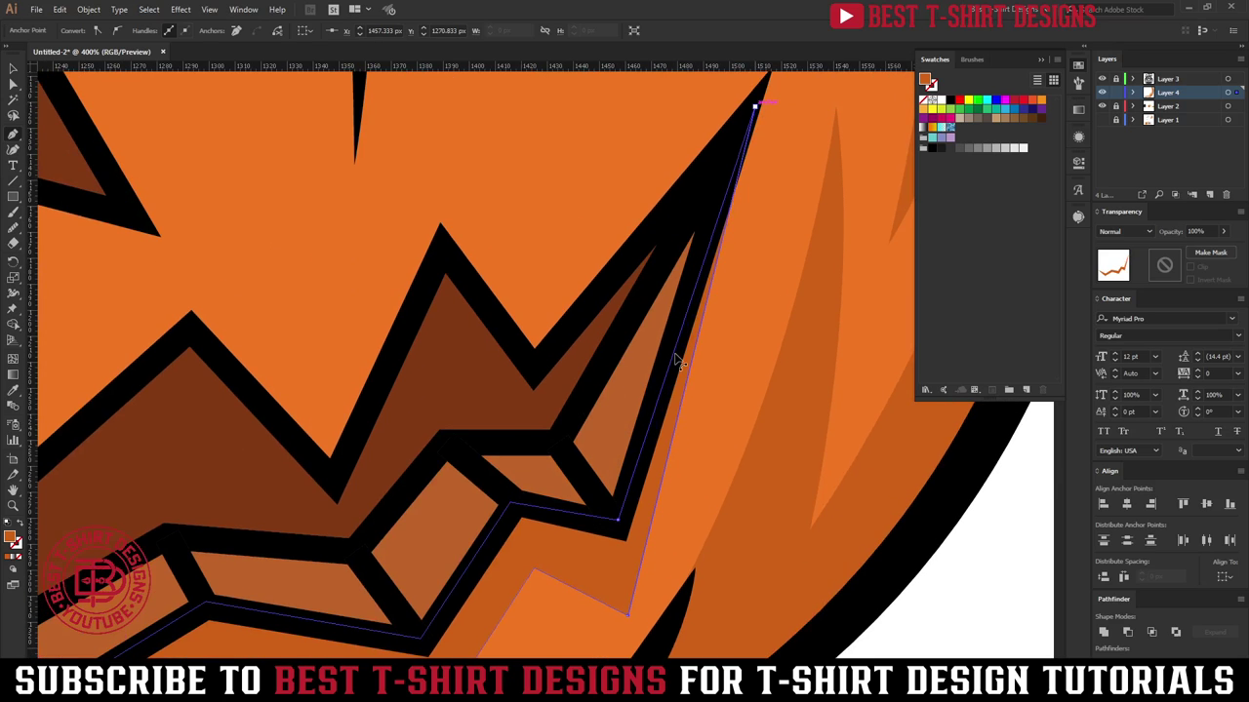
{"action": "key", "text": "ctrl+minus"}
{"action": "key", "text": "ctrl+minus"}
{"action": "key", "text": "ctrl+minus"}
{"action": "key", "text": "v"}
{"action": "left_click", "coordinate": [747, 487]}
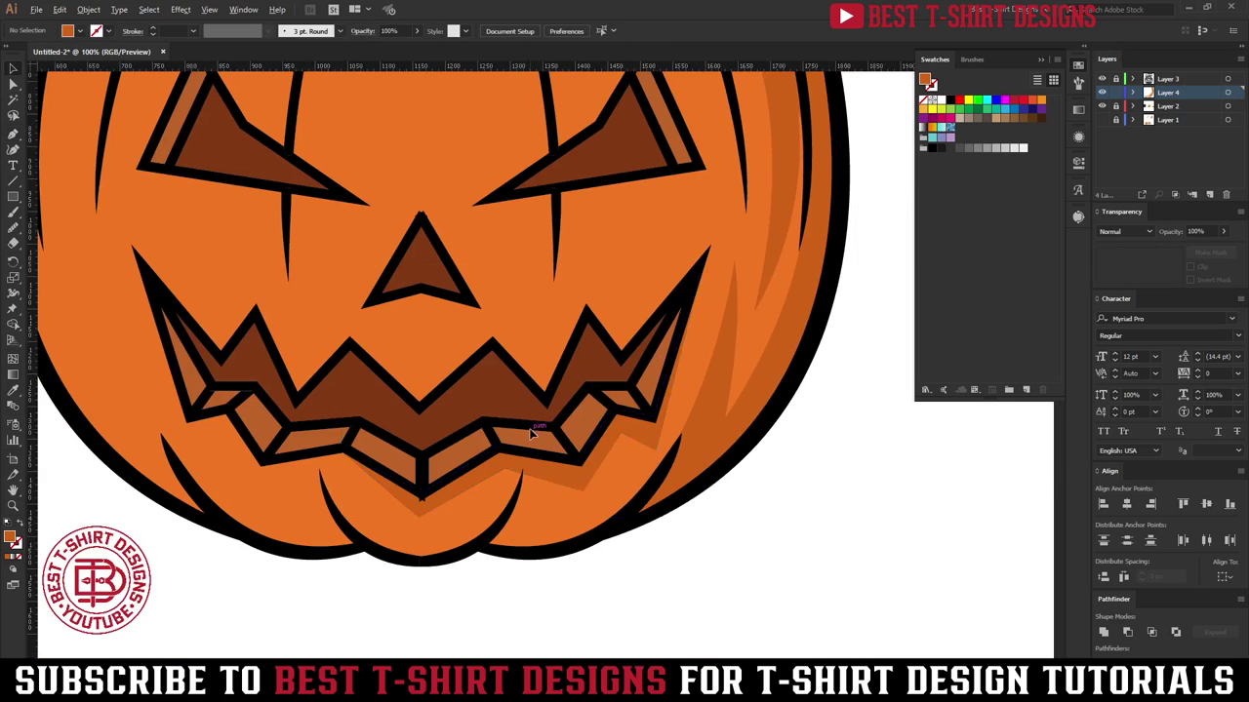
Step: Draw a thin closed shadow shape under the nose's lower edge with the Pen tool
{"action": "scroll", "coordinate": [532, 432], "scroll_direction": "down", "scroll_amount": 1}
{"action": "scroll", "coordinate": [603, 557], "scroll_direction": "down", "scroll_amount": 1}
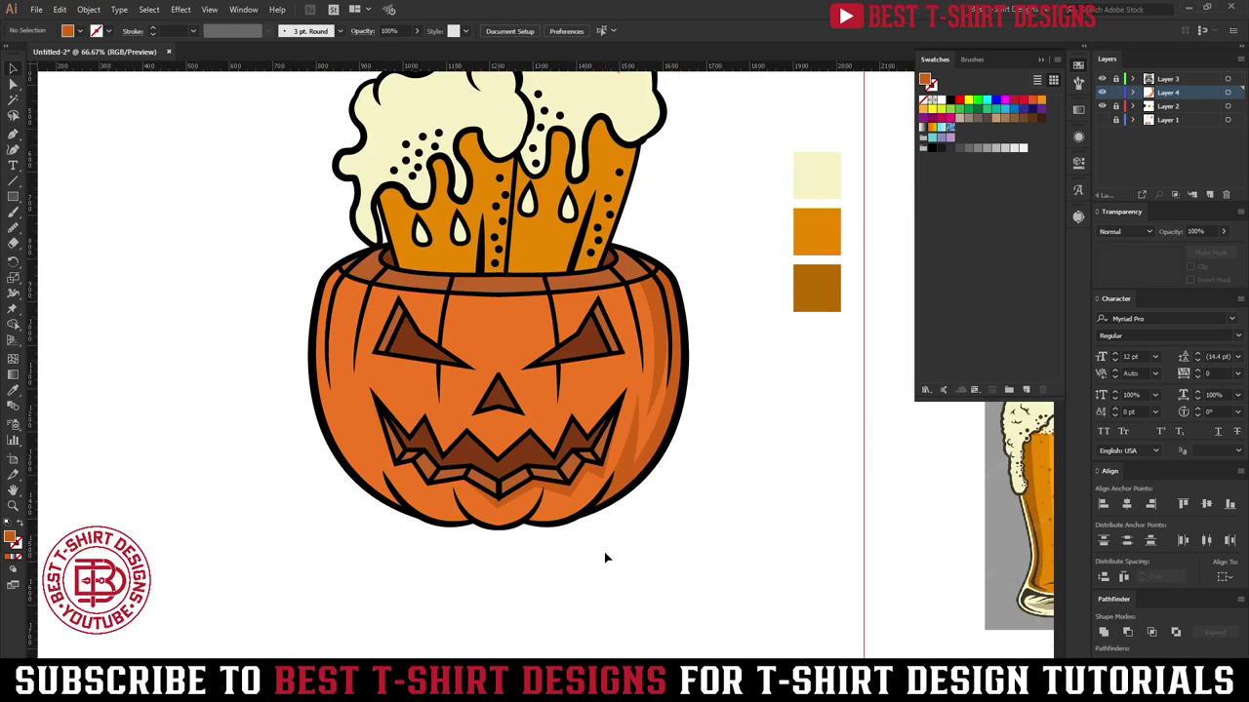
{"action": "scroll", "coordinate": [605, 555], "scroll_direction": "up", "scroll_amount": 1}
{"action": "scroll", "coordinate": [537, 448], "scroll_direction": "up", "scroll_amount": 2}
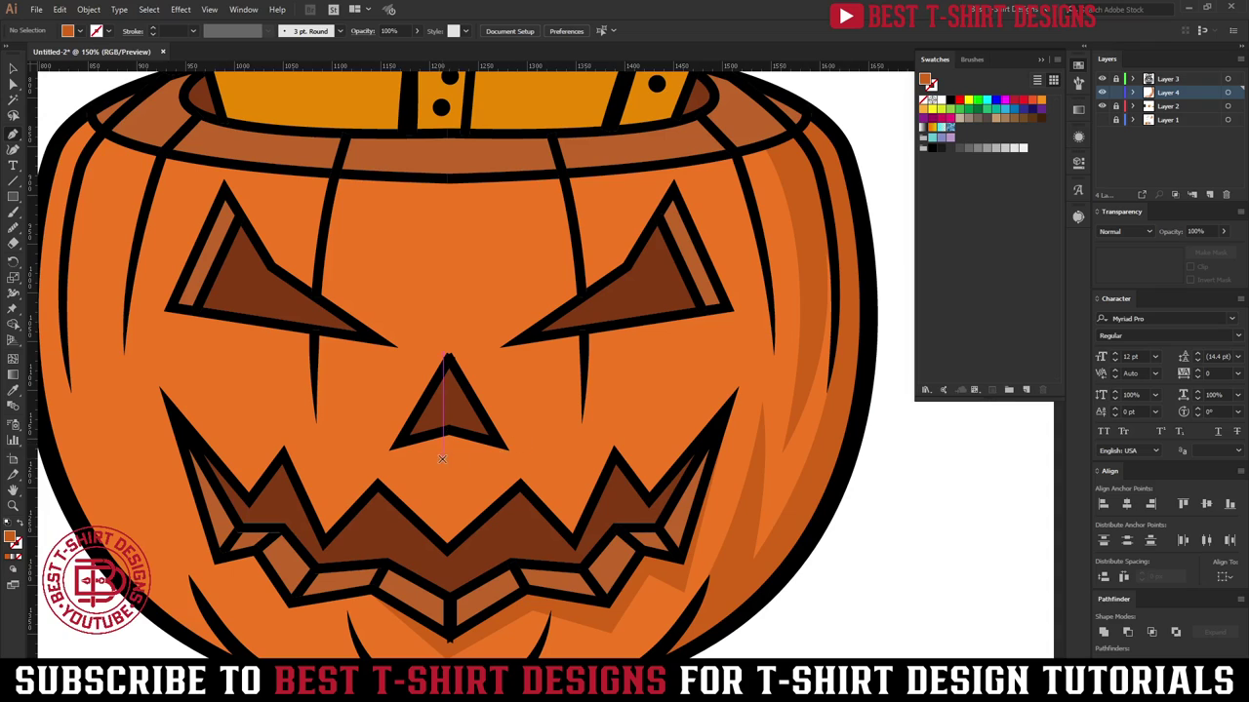
{"action": "scroll", "coordinate": [442, 458], "scroll_direction": "up", "scroll_amount": 1}
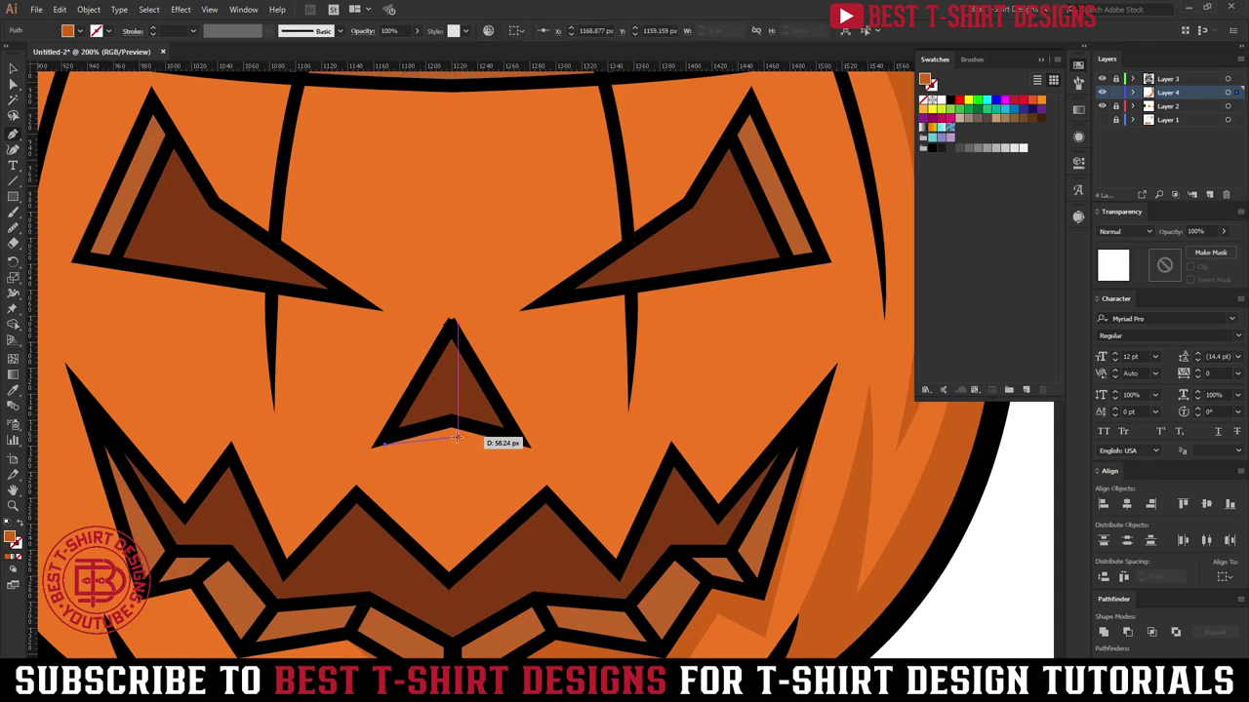
{"action": "left_click", "coordinate": [458, 436]}
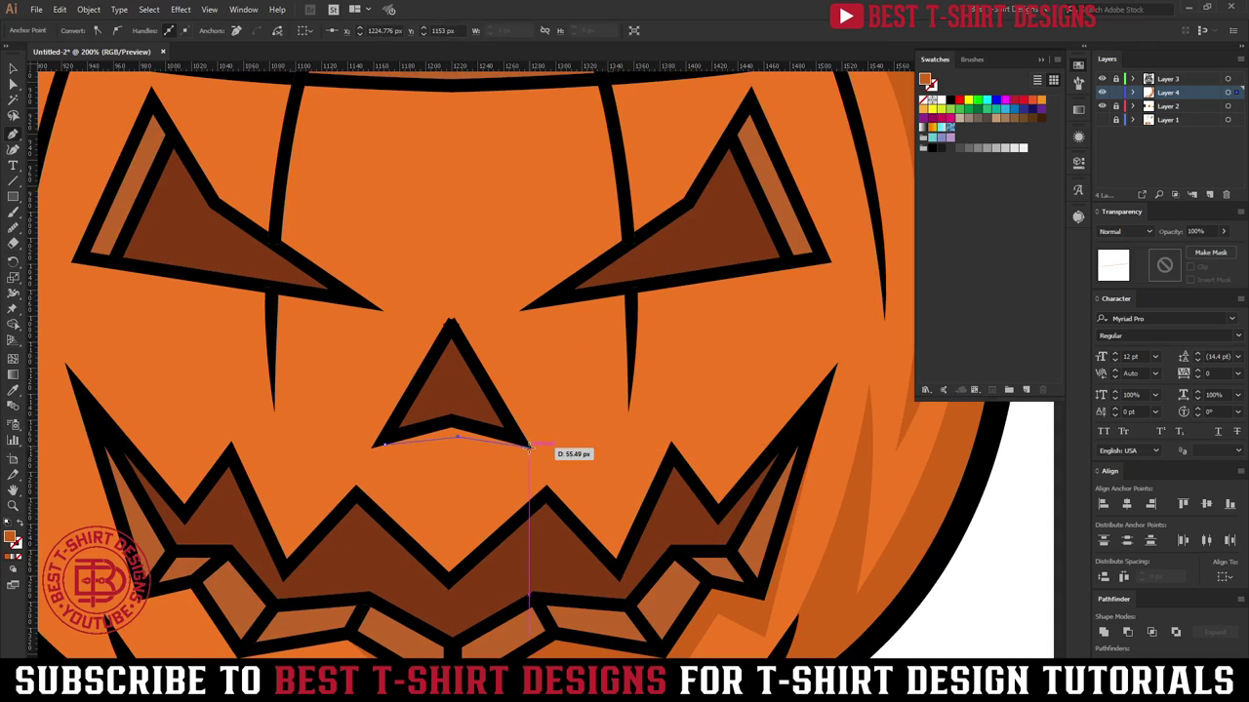
{"action": "left_click", "coordinate": [452, 420]}
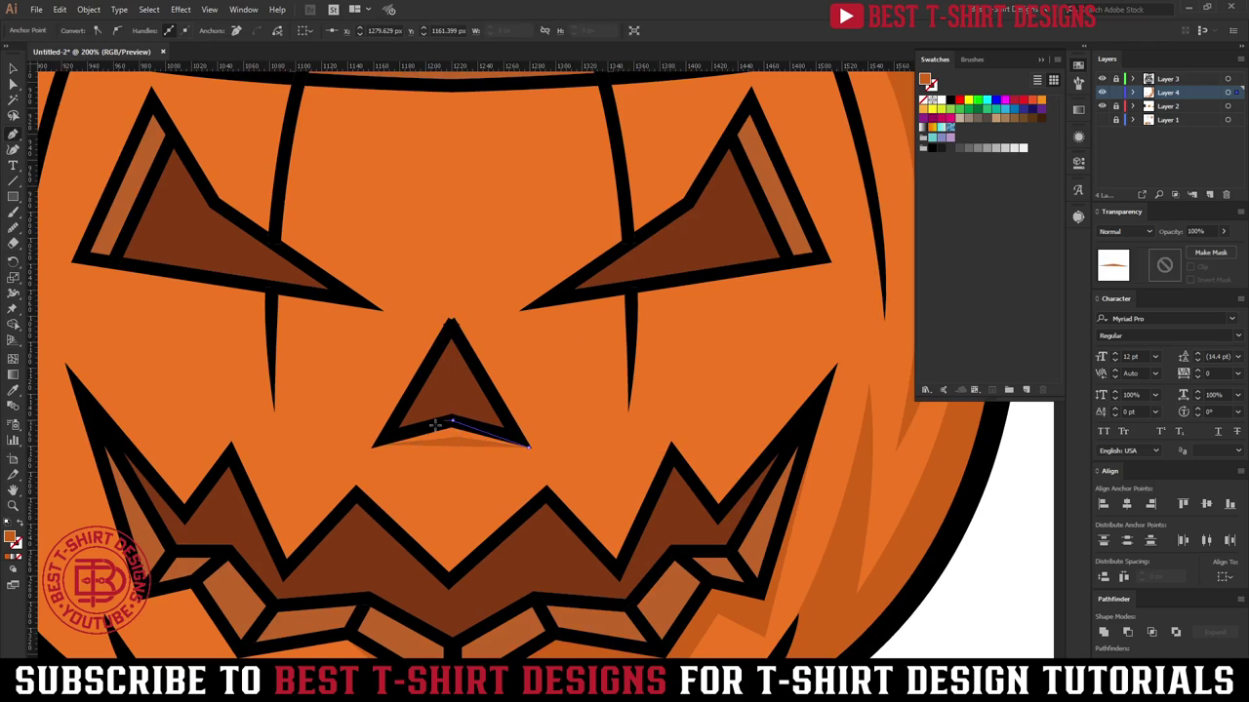
{"action": "left_click", "coordinate": [383, 445]}
Step: Draw a thin closed shadow with a notched end beneath the right eye's lower edge and deselect it
{"action": "scroll", "coordinate": [542, 372], "scroll_direction": "up", "scroll_amount": 2}
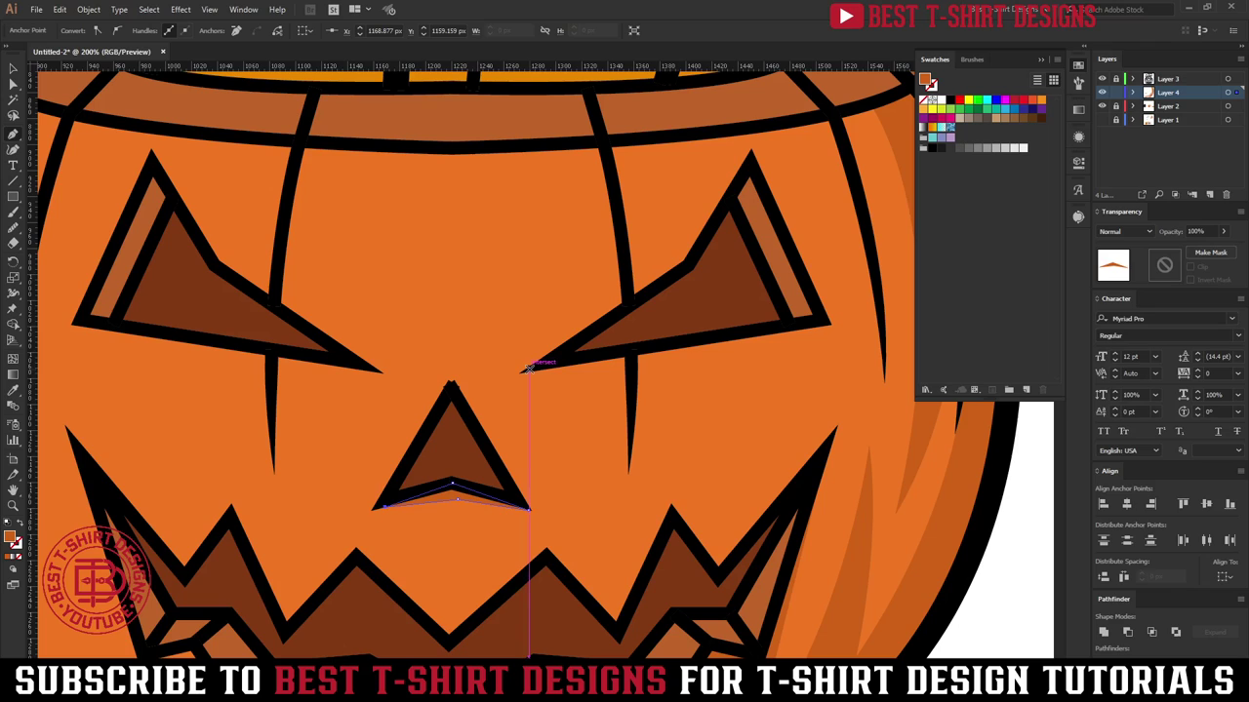
{"action": "left_click", "coordinate": [529, 369]}
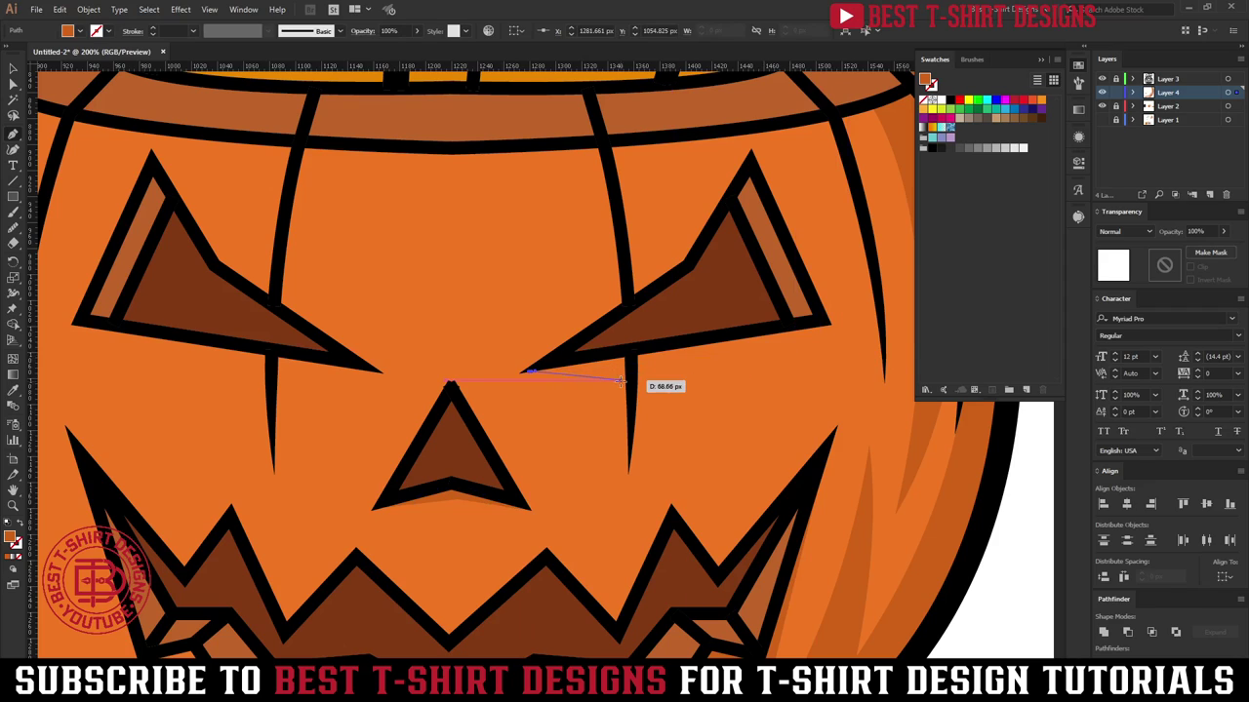
{"action": "left_click_drag", "start_coordinate": [768, 355], "coordinate": [810, 359]}
{"action": "left_click", "coordinate": [768, 356]}
{"action": "left_click", "coordinate": [829, 323]}
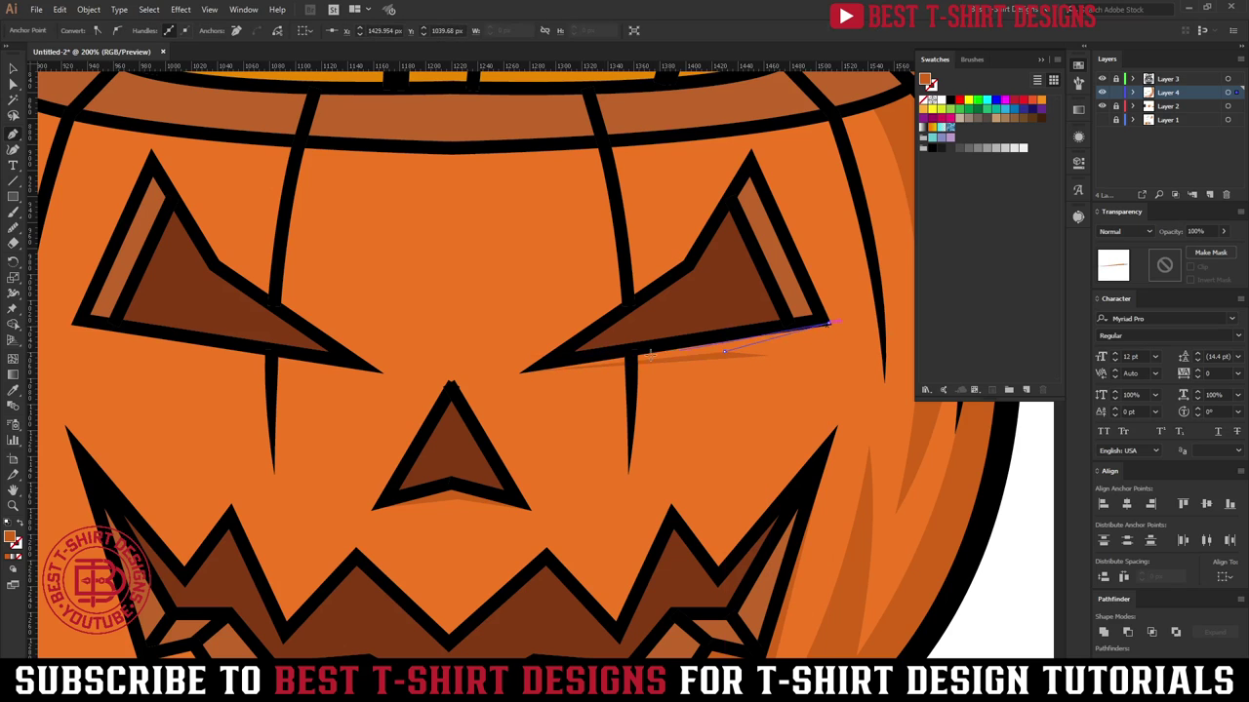
{"action": "left_click", "coordinate": [530, 372]}
{"action": "key", "text": "v"}
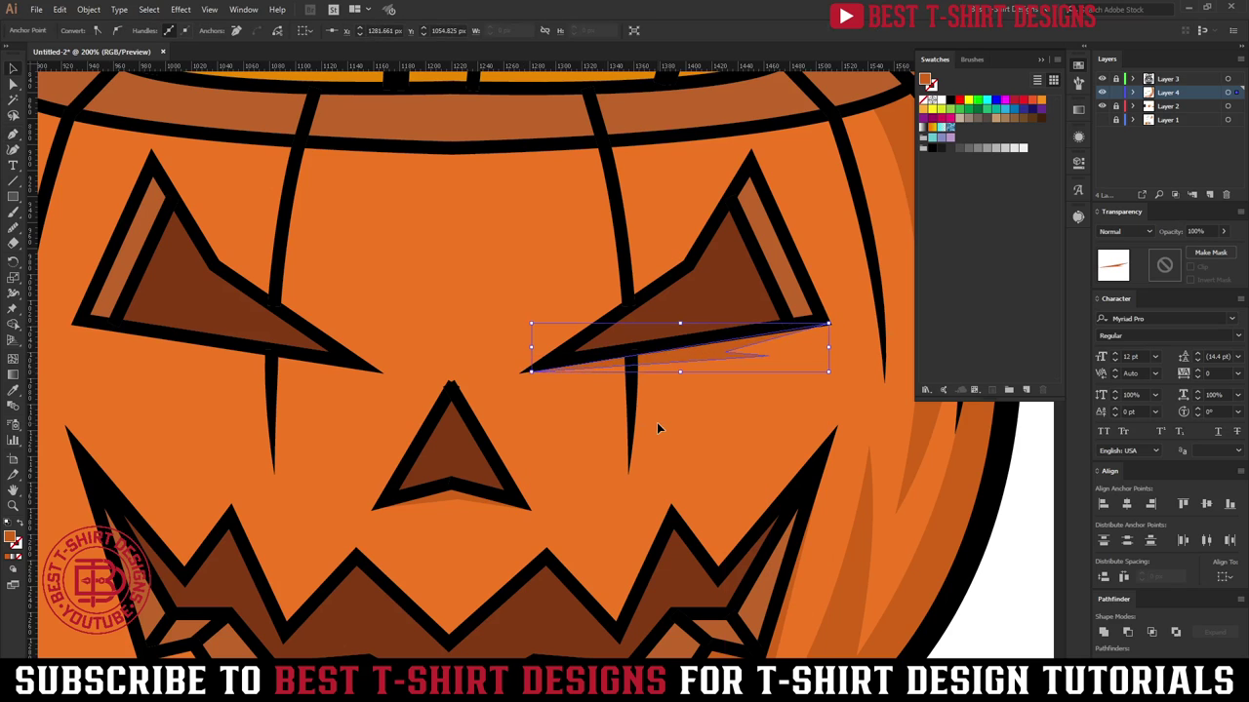
{"action": "left_click", "coordinate": [657, 423]}
Step: Select all the shadow shapes that share the mouth shadow's fill color
{"action": "scroll", "coordinate": [570, 386], "scroll_direction": "down", "scroll_amount": 2}
{"action": "scroll", "coordinate": [569, 385], "scroll_direction": "down", "scroll_amount": 1}
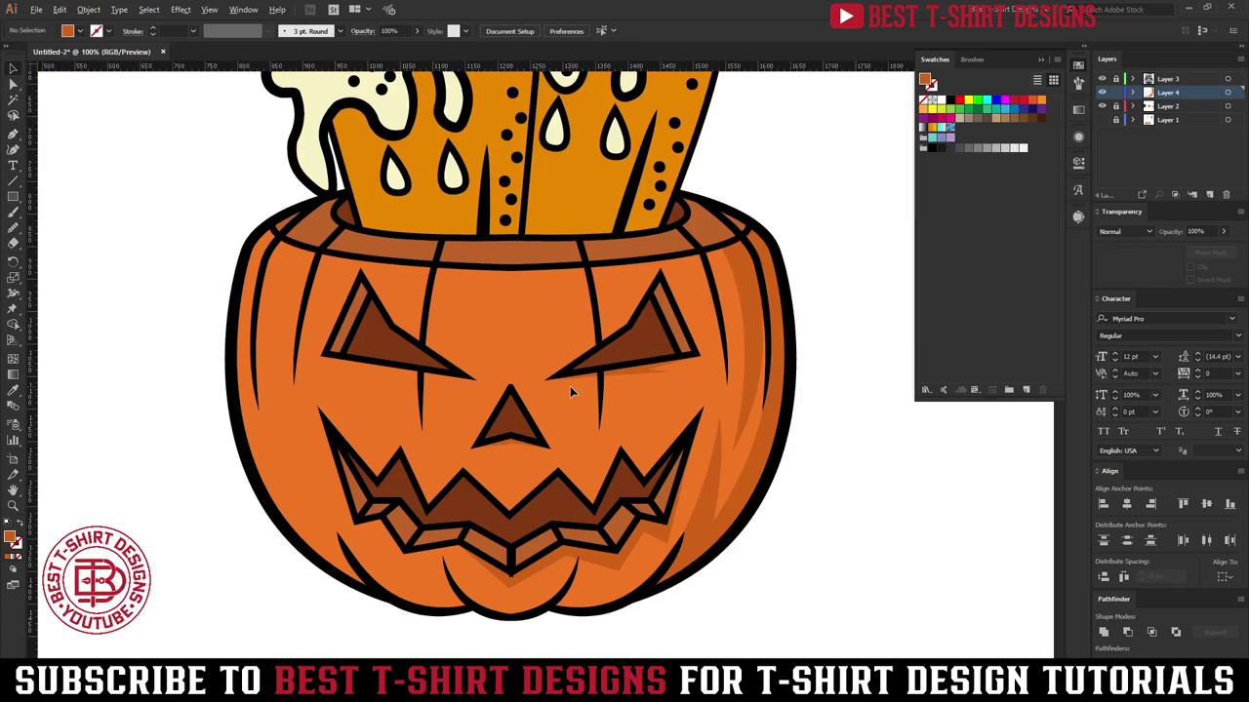
{"action": "scroll", "coordinate": [570, 386], "scroll_direction": "down", "scroll_amount": 1}
{"action": "scroll", "coordinate": [684, 432], "scroll_direction": "up", "scroll_amount": 1}
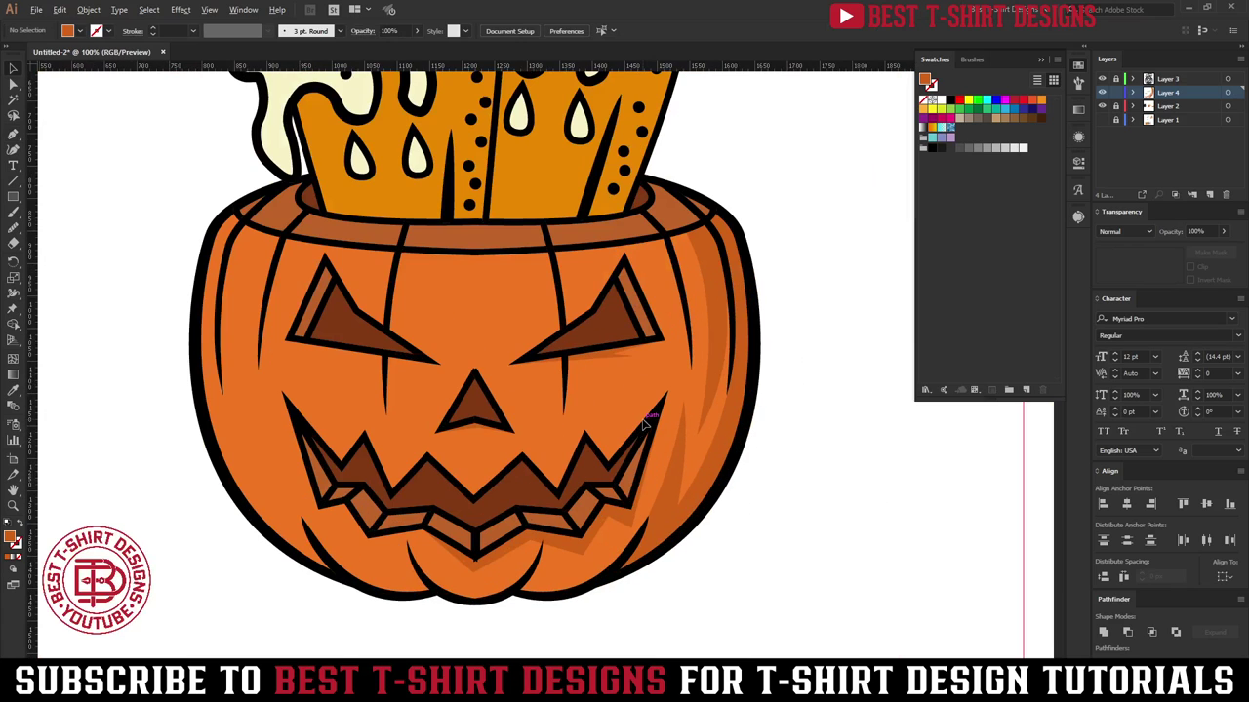
{"action": "left_click", "coordinate": [627, 524]}
{"action": "key", "text": "a"}
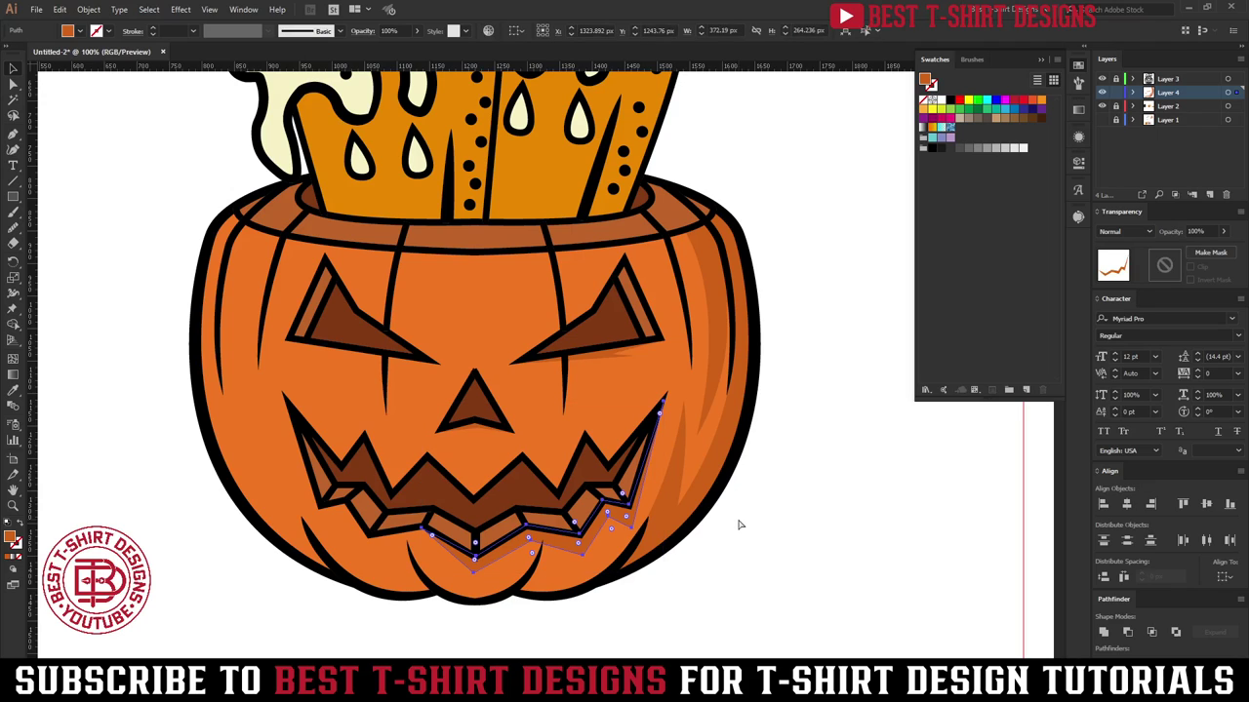
{"action": "key", "text": "ctrl+a"}
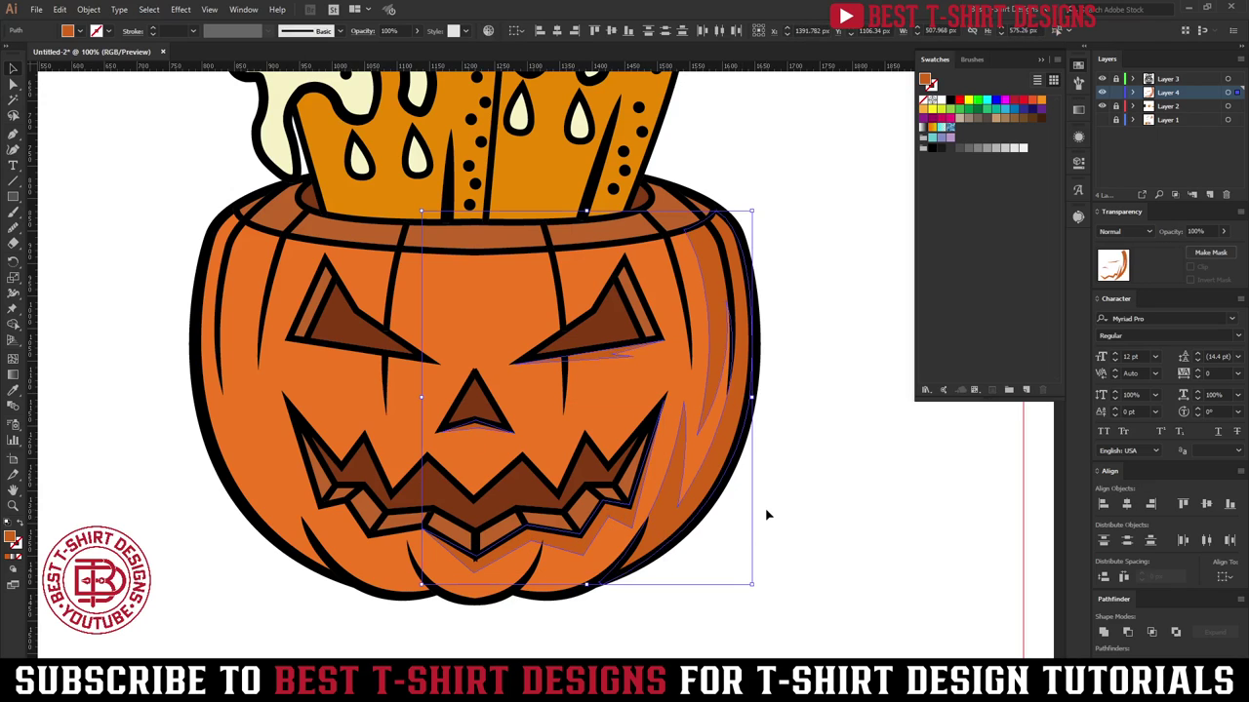
{"action": "left_click", "coordinate": [767, 515]}
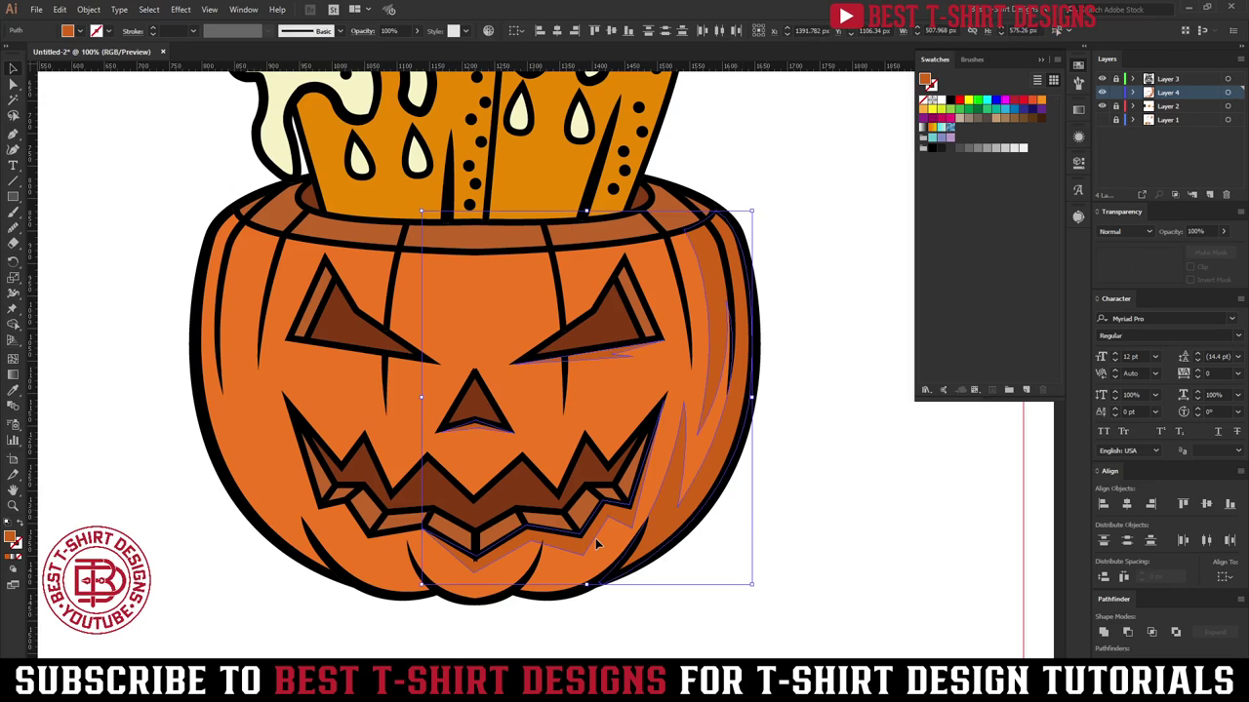
{"action": "left_click", "coordinate": [149, 9]}
{"action": "mouse_move", "coordinate": [190, 140]}
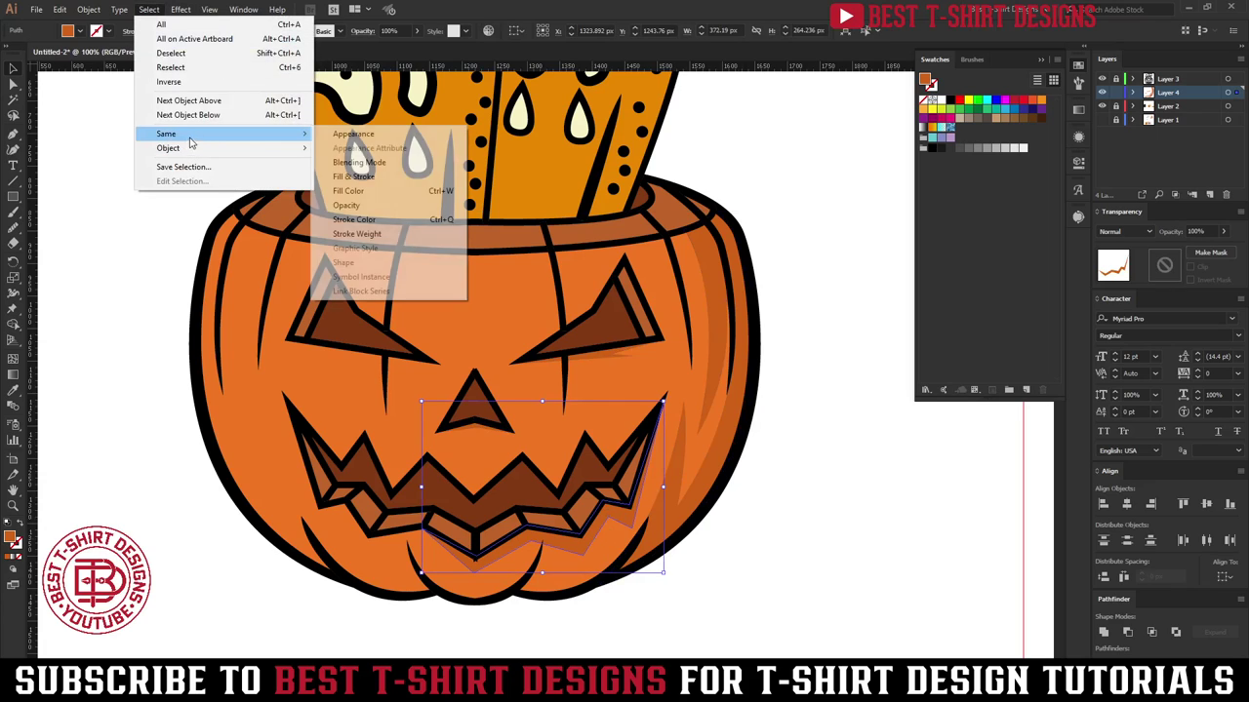
{"action": "left_click", "coordinate": [348, 190]}
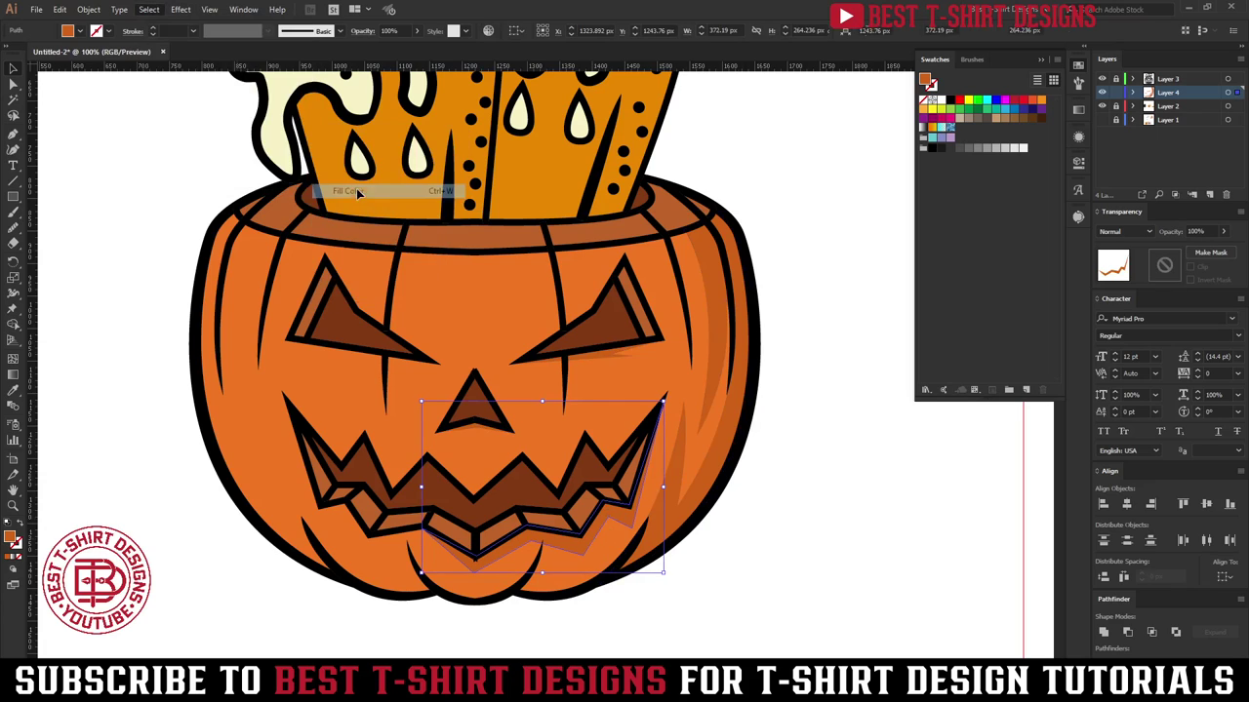
Step: Change the fill of all the selected shadow shapes to a darker orange
{"action": "double_click", "coordinate": [10, 538]}
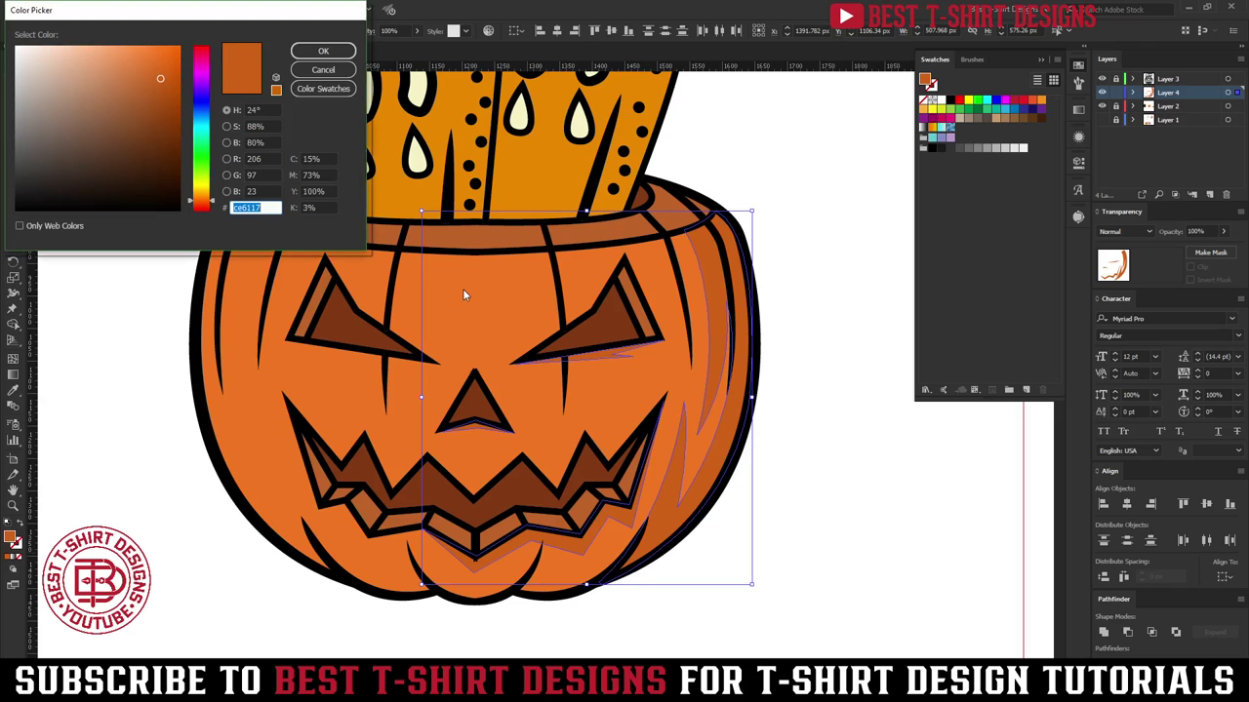
{"action": "left_click", "coordinate": [164, 97]}
{"action": "left_click", "coordinate": [313, 56]}
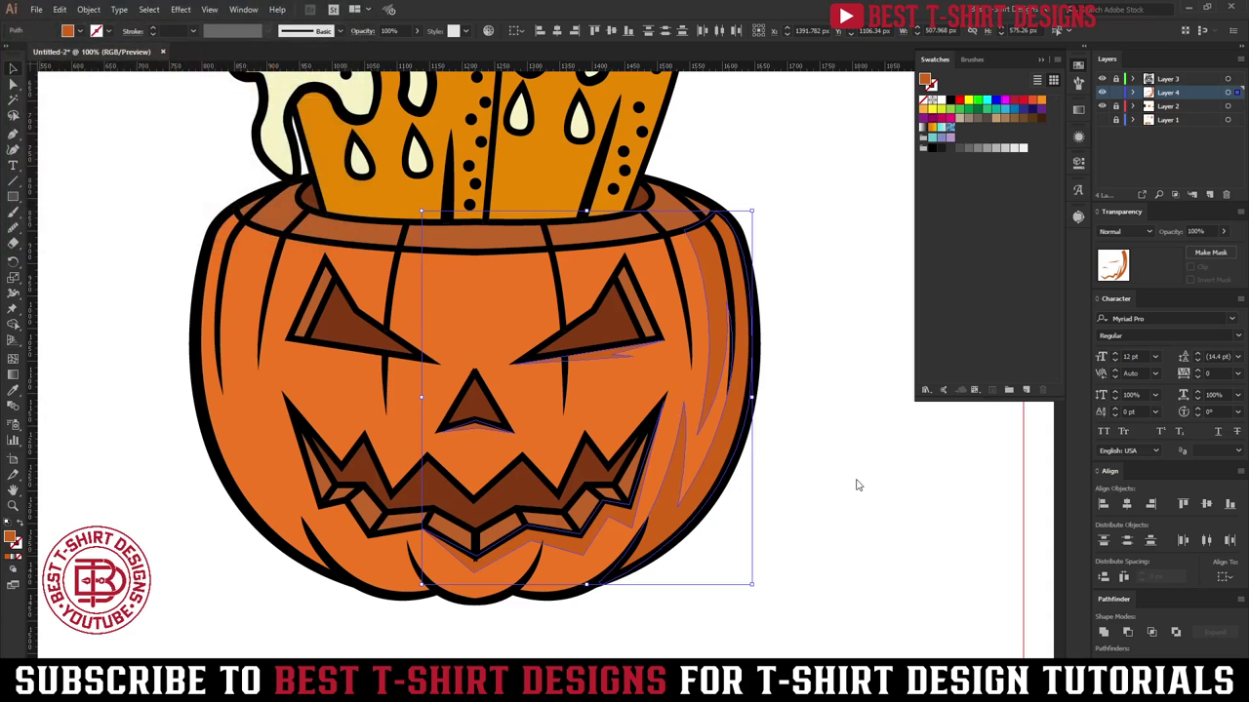
Step: Deselect the shadows, lock Layer 4, unlock Layer 2, and select all shapes sharing the right eye's inner-edge fill color
{"action": "left_click", "coordinate": [854, 483]}
{"action": "scroll", "coordinate": [847, 480], "scroll_direction": "down", "scroll_amount": 1}
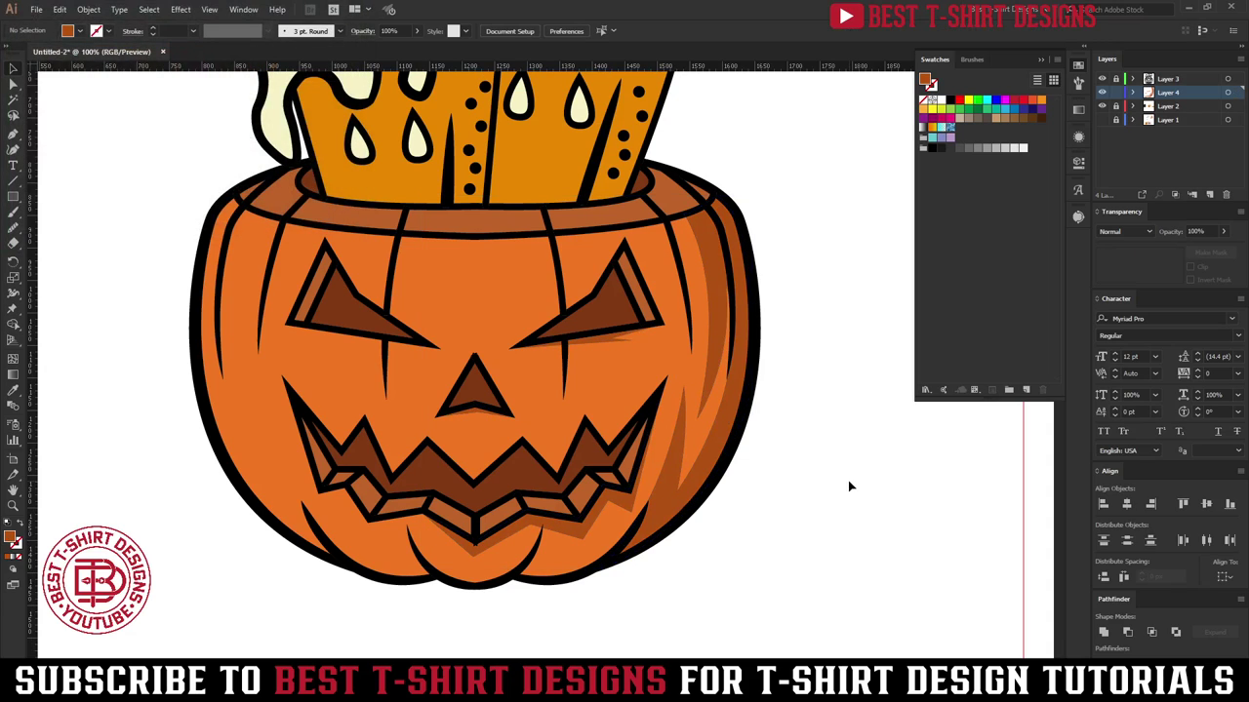
{"action": "left_click_drag", "start_coordinate": [776, 538], "coordinate": [803, 535]}
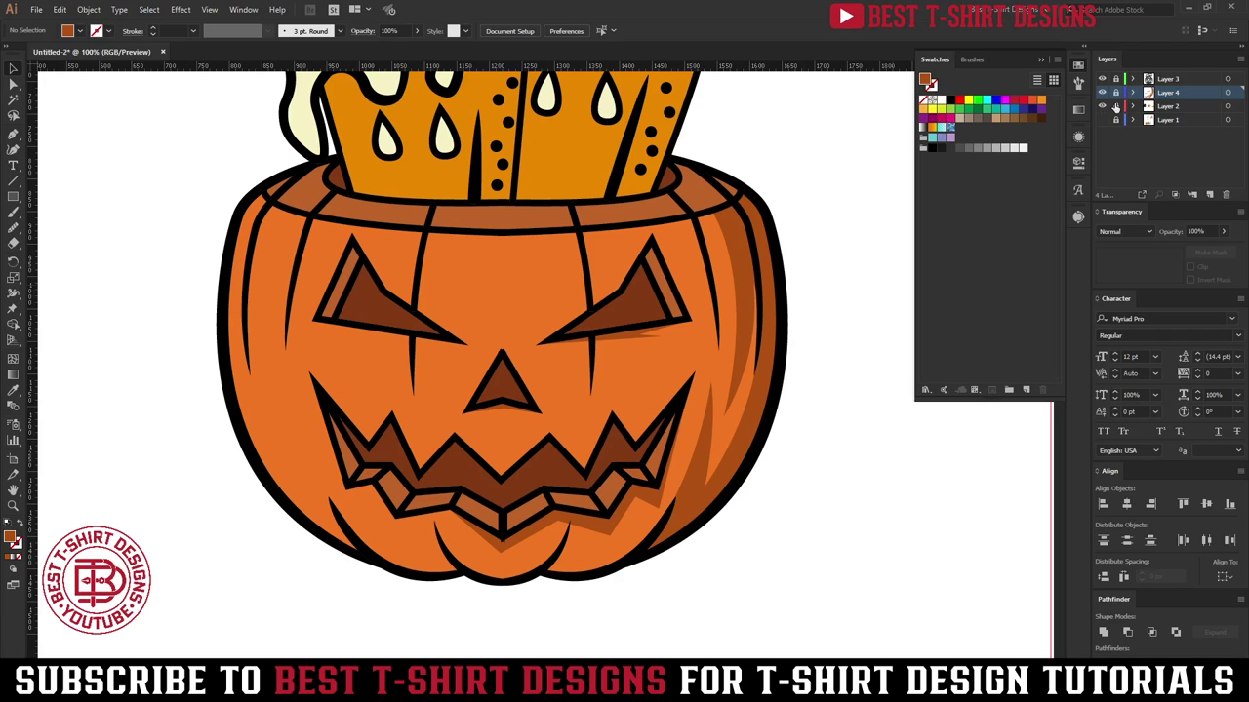
{"action": "left_click", "coordinate": [664, 289]}
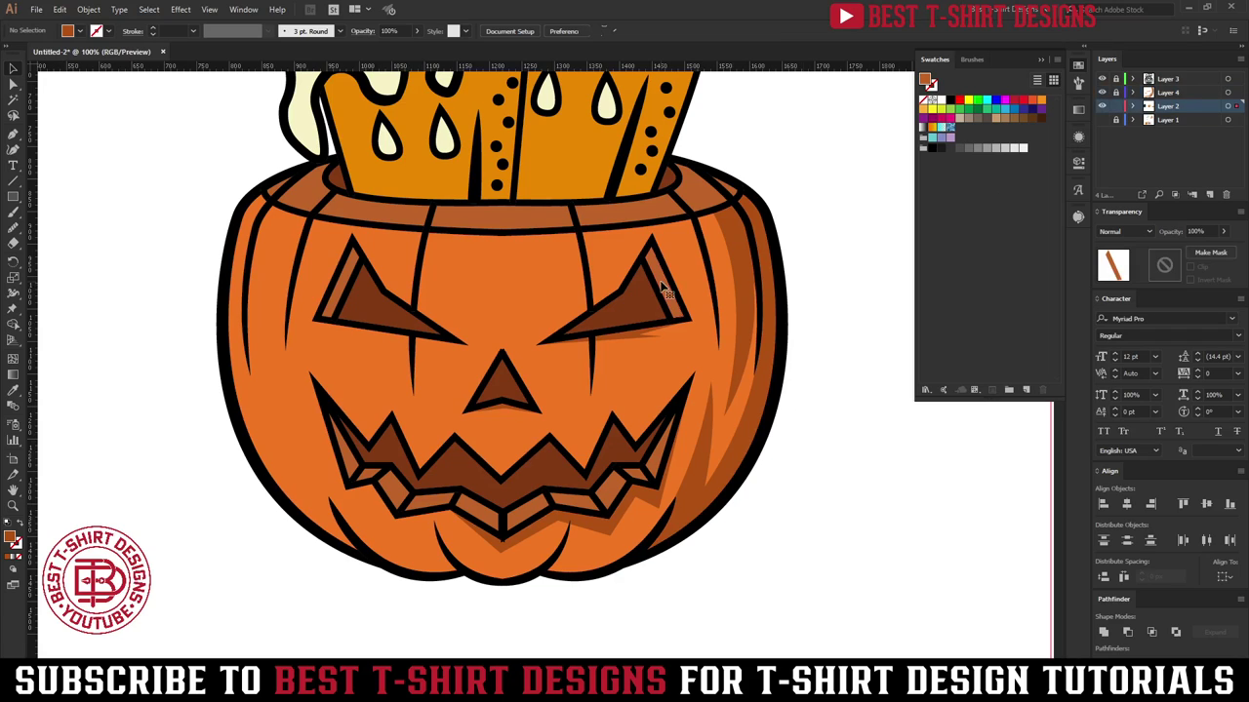
{"action": "left_click", "coordinate": [664, 290]}
{"action": "key", "text": "ctrl+a"}
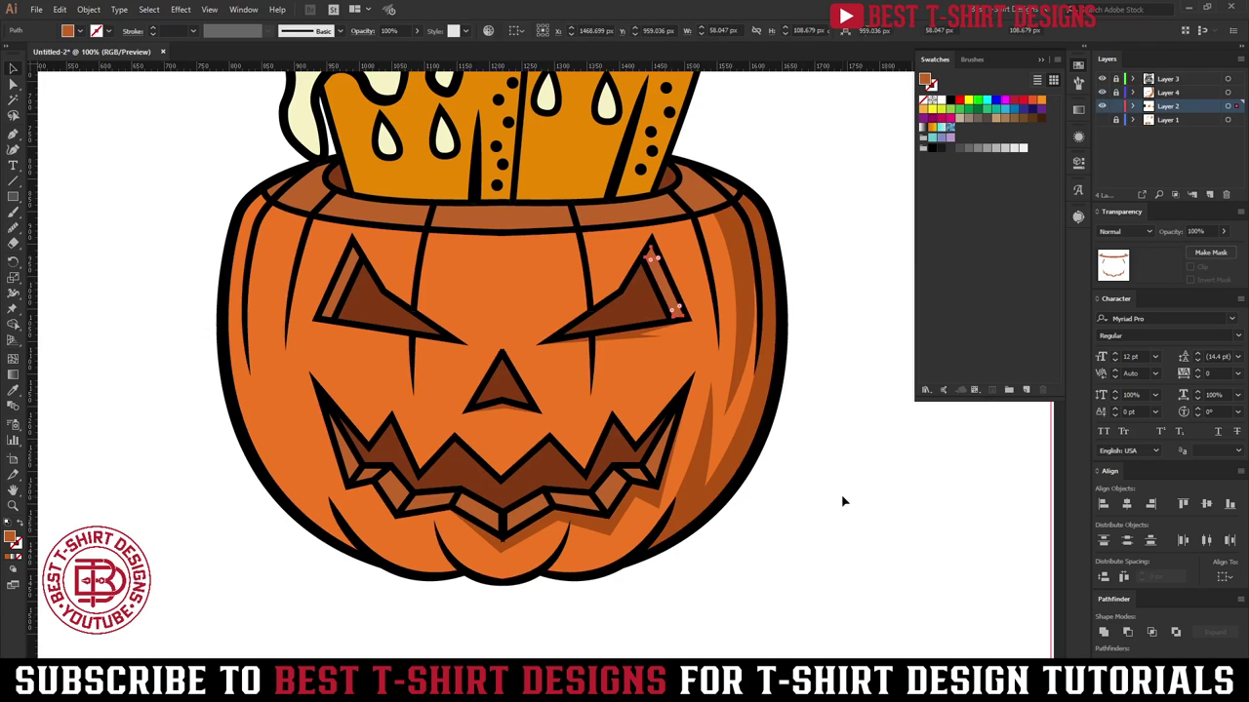
Step: Recolor the selected rim and cutout edges with the pumpkin's side shadow color, lock Layer 2, and make Layer 4 active and unlocked
{"action": "key", "text": "i"}
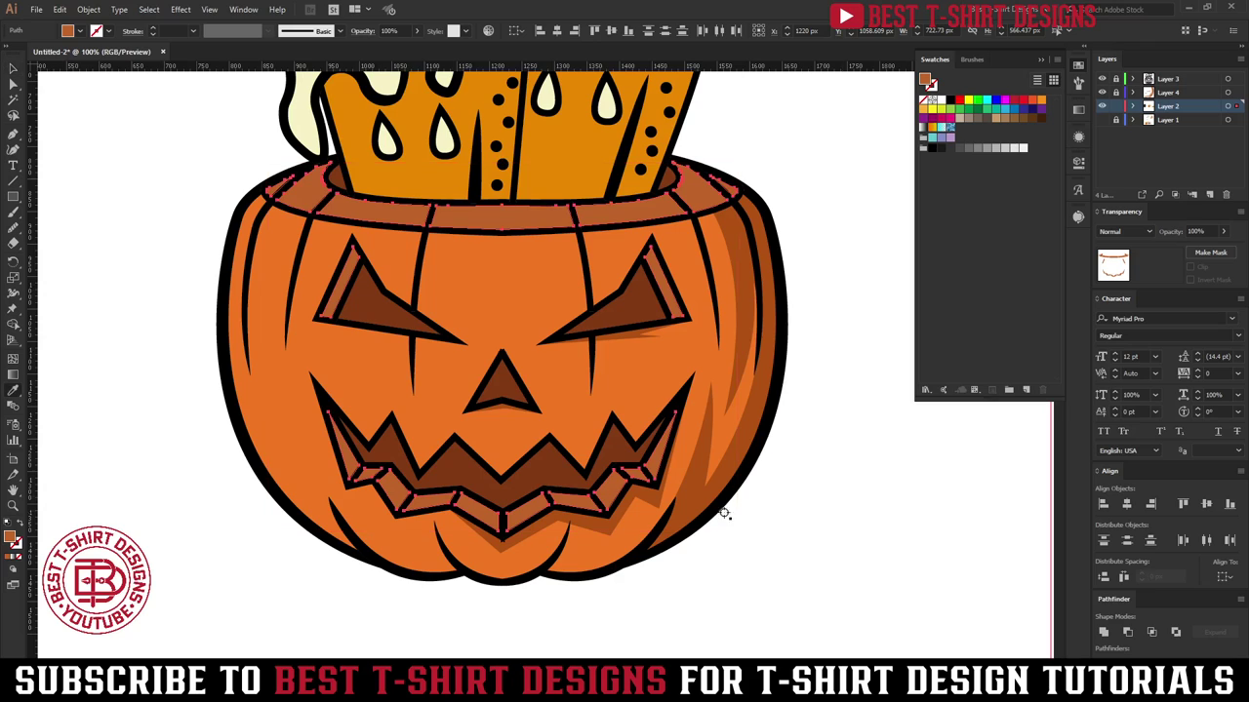
{"action": "left_click", "coordinate": [702, 487]}
{"action": "key", "text": "v"}
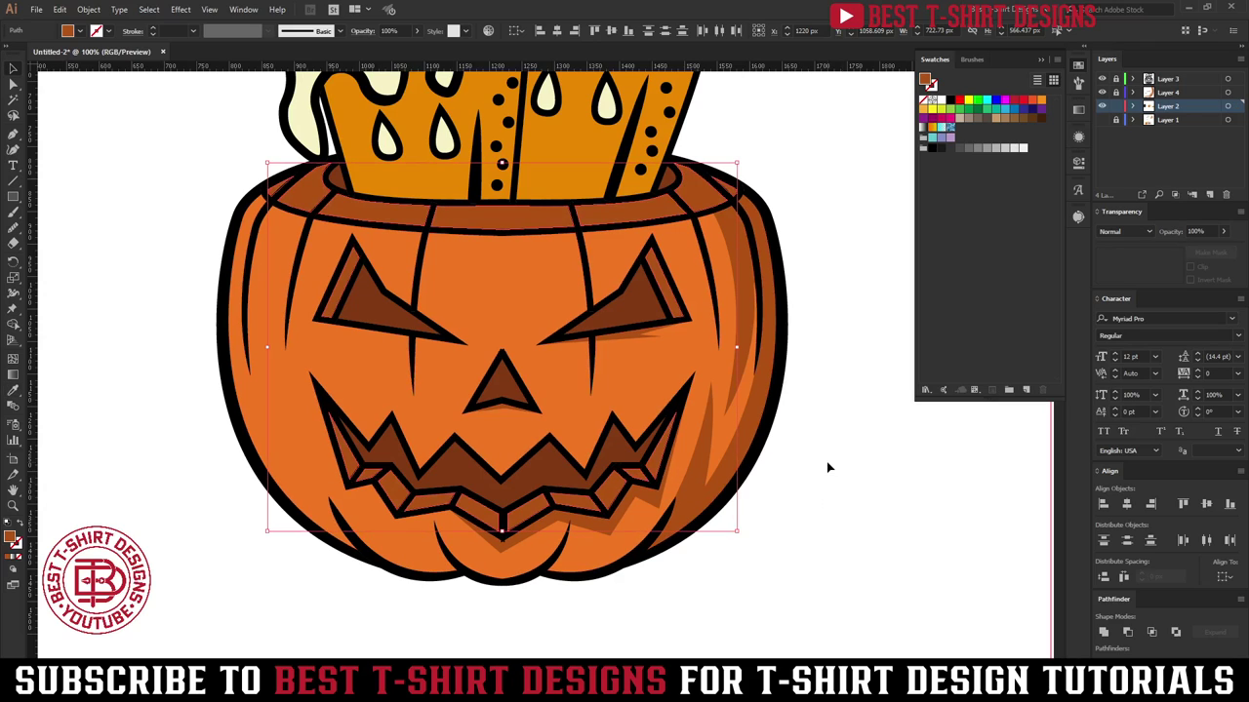
{"action": "left_click", "coordinate": [826, 462]}
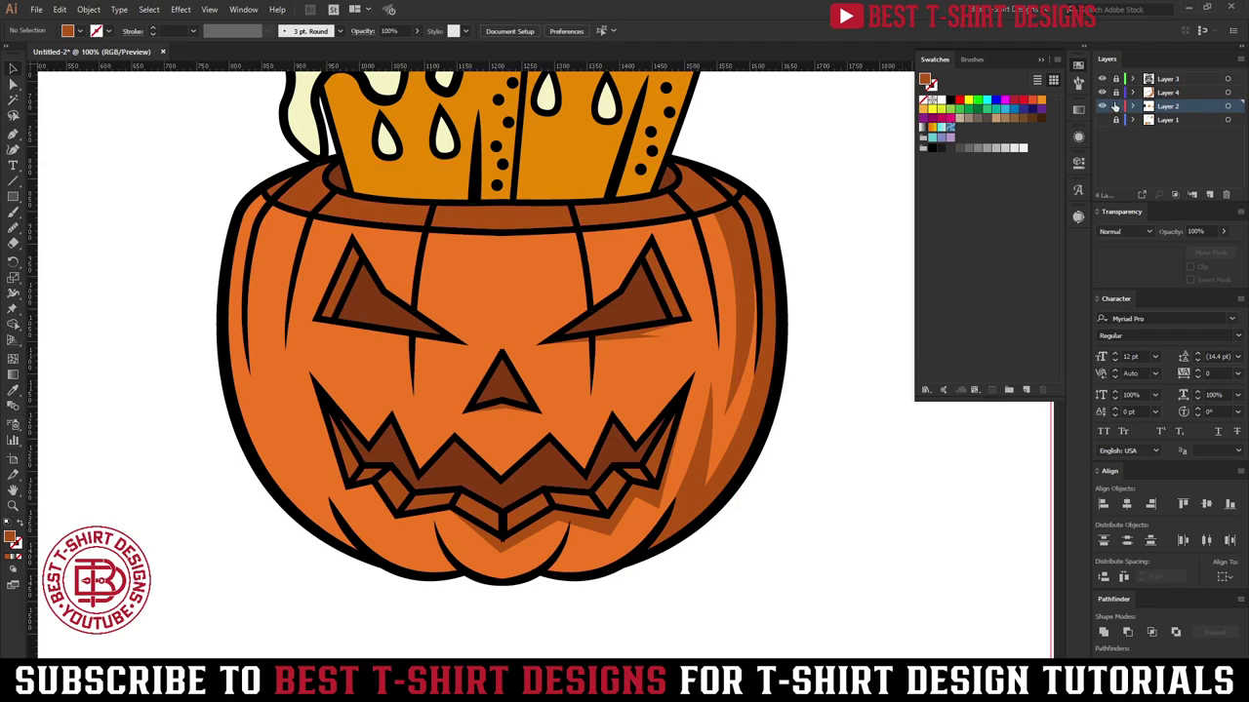
{"action": "left_click", "coordinate": [1178, 91]}
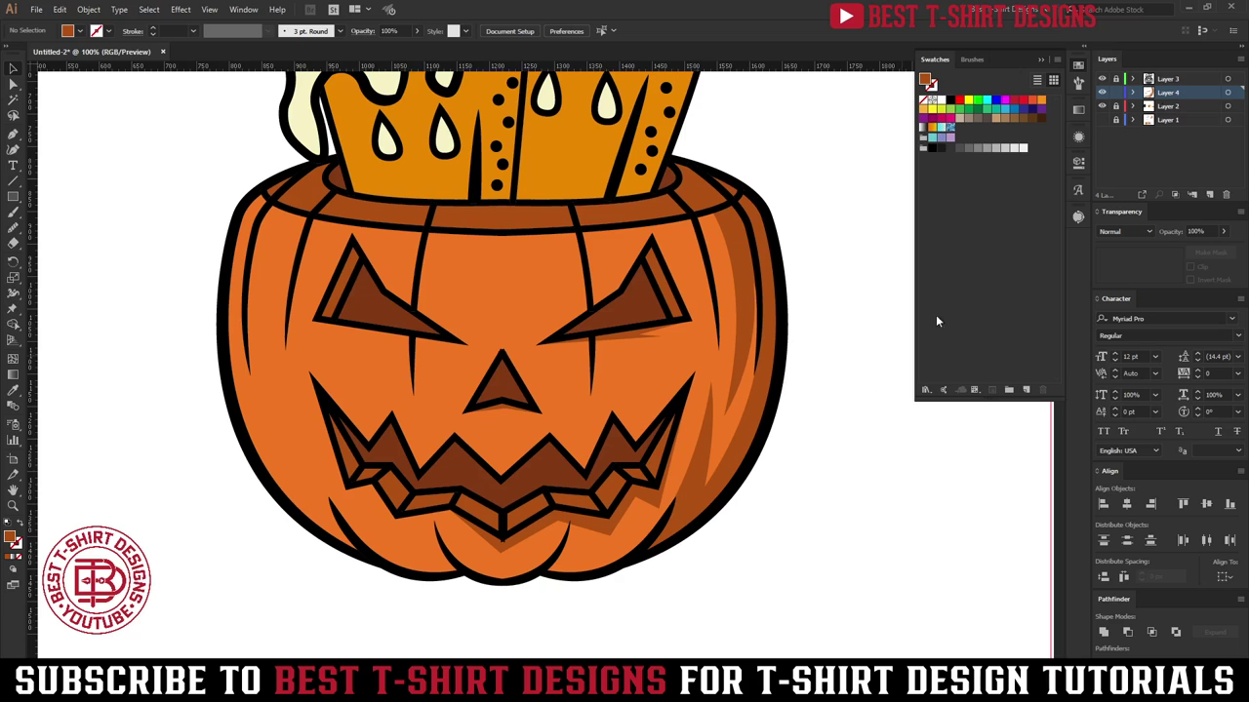
Step: Start a shadow path beneath the pumpkin's rim with the Pen tool, giving it a curved lower edge and notched, tapering tips
{"action": "scroll", "coordinate": [571, 517], "scroll_direction": "down", "scroll_amount": 1}
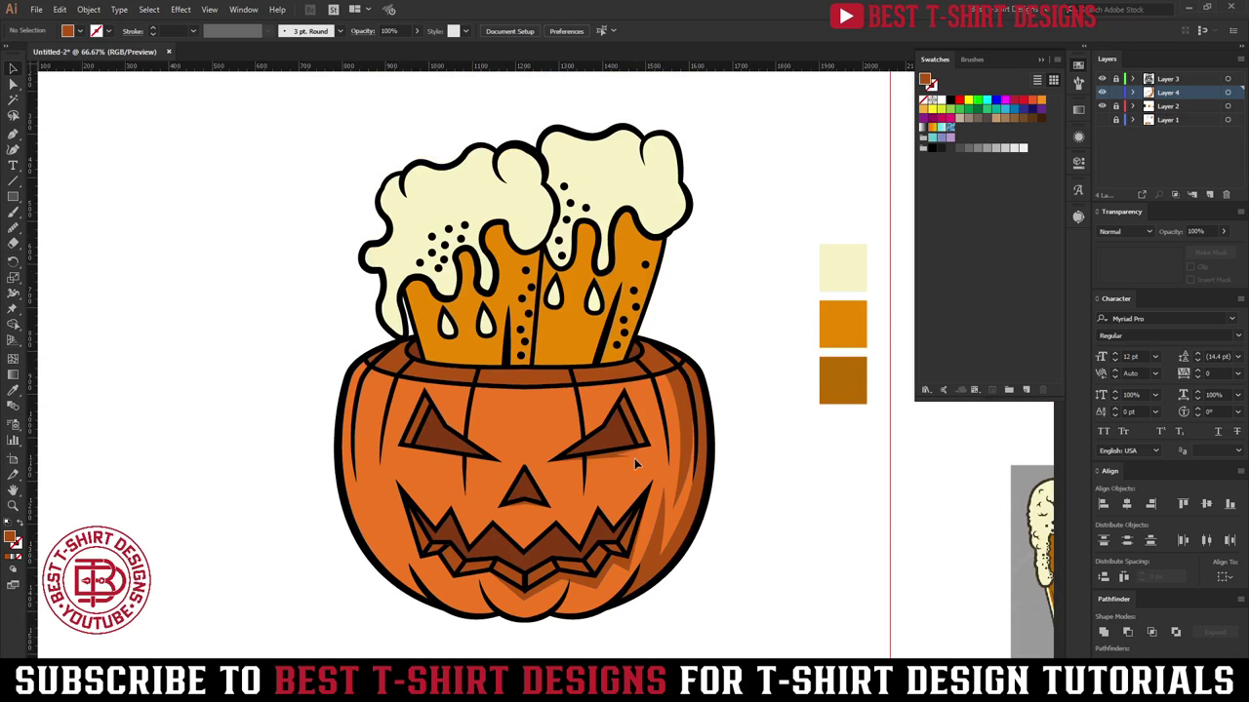
{"action": "scroll", "coordinate": [635, 385], "scroll_direction": "up", "scroll_amount": 2}
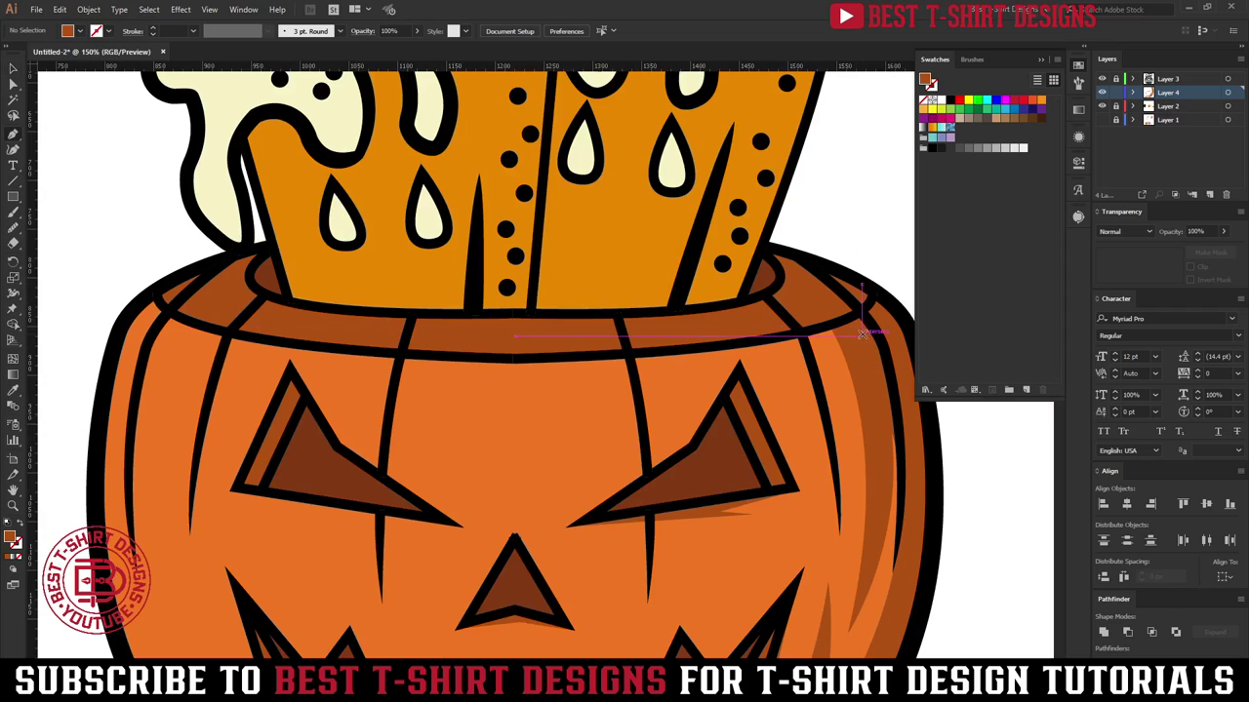
{"action": "left_click", "coordinate": [868, 348]}
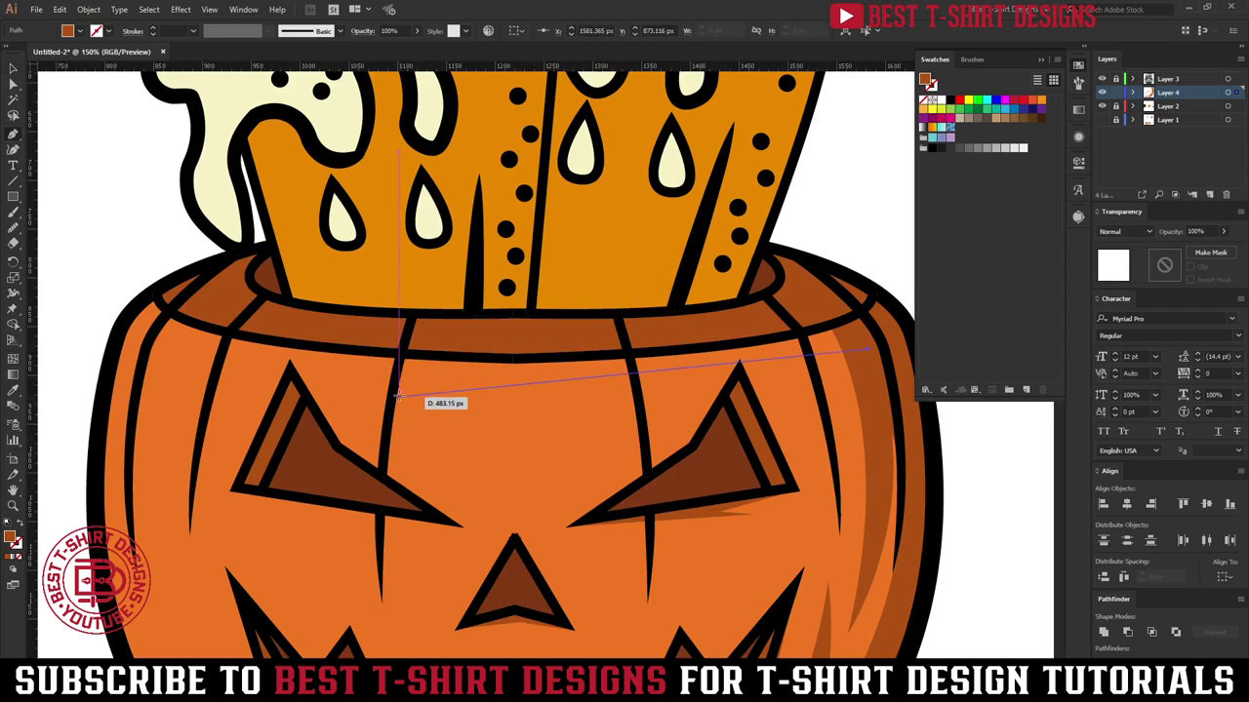
{"action": "left_click_drag", "start_coordinate": [393, 386], "coordinate": [82, 367]}
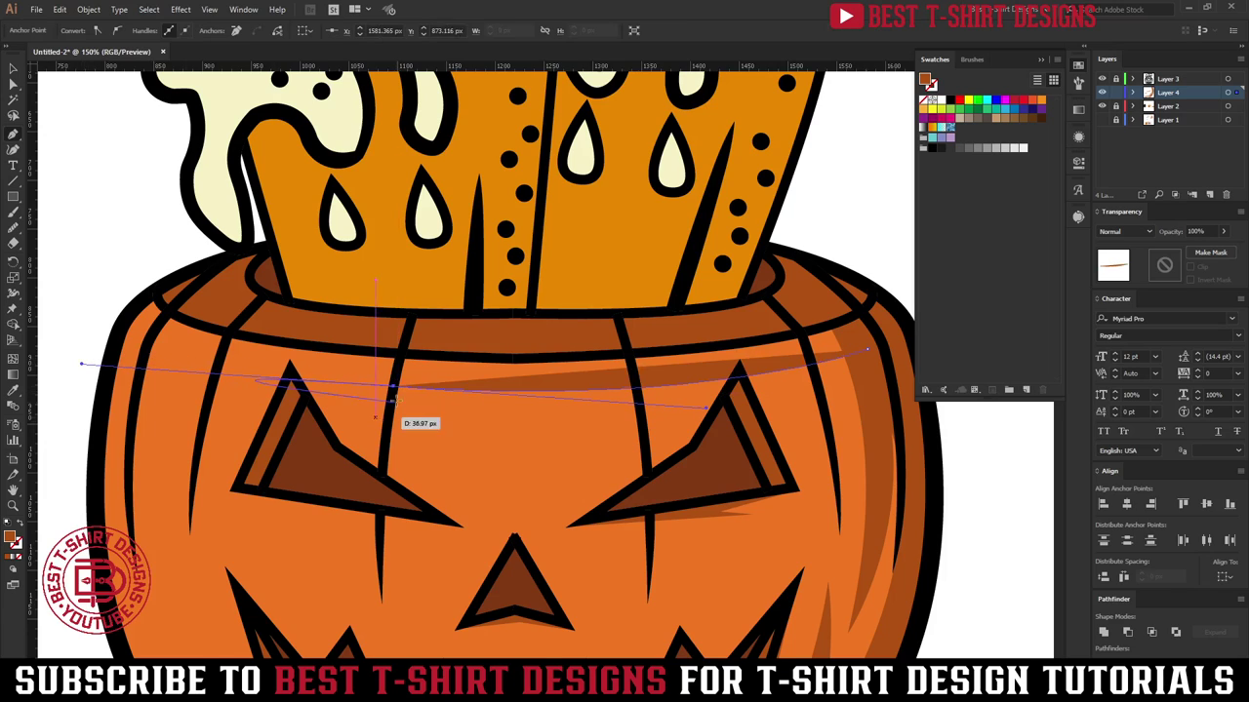
{"action": "left_click_drag", "start_coordinate": [394, 387], "coordinate": [453, 380]}
{"action": "key", "text": "ctrl+z"}
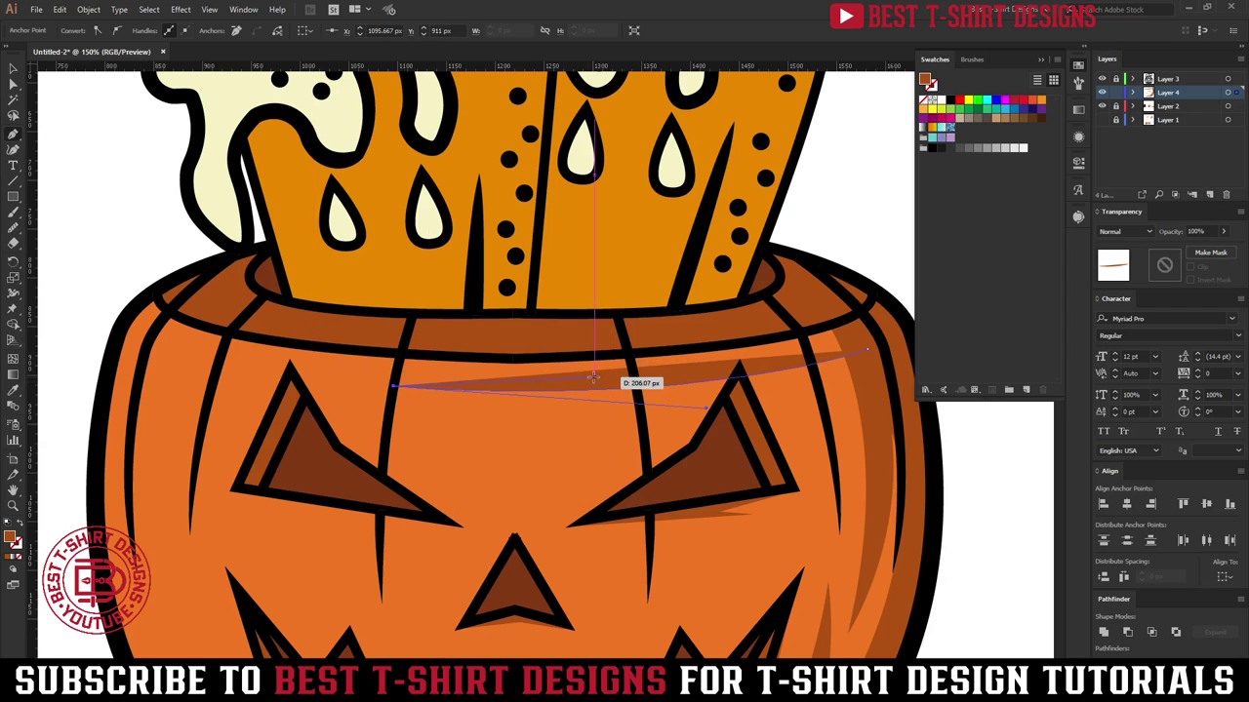
{"action": "left_click_drag", "start_coordinate": [594, 377], "coordinate": [652, 369]}
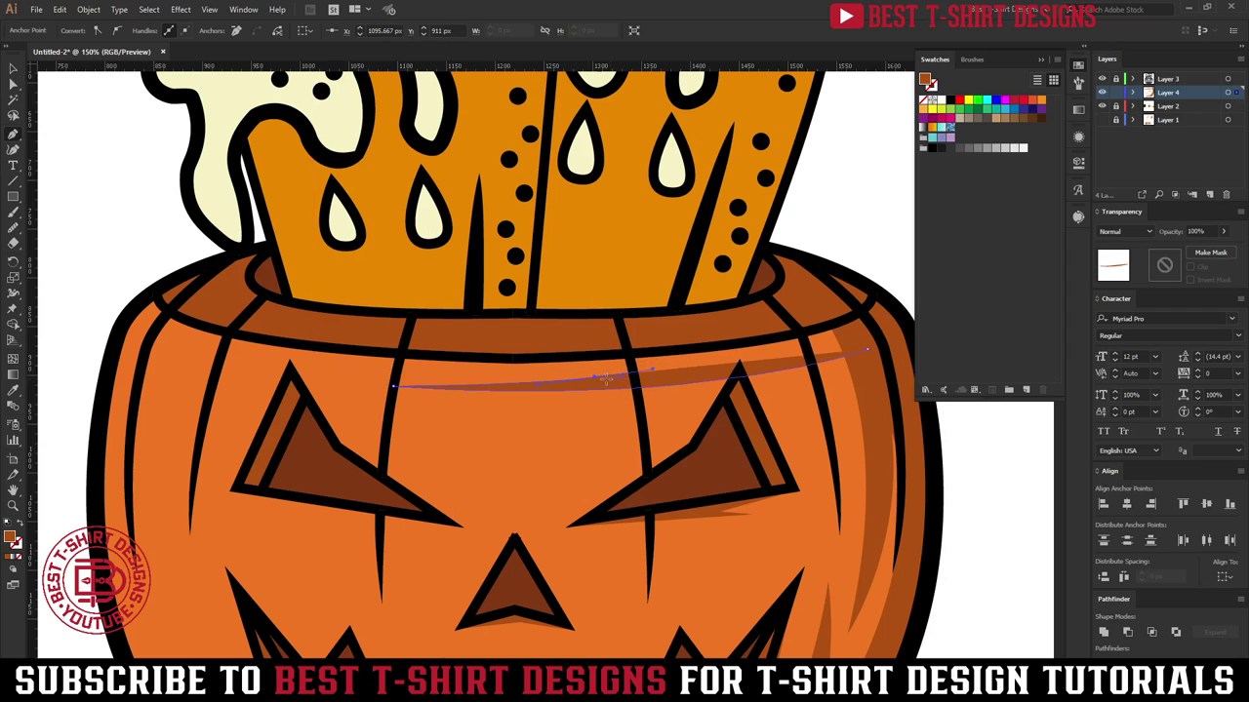
{"action": "left_click", "coordinate": [434, 374]}
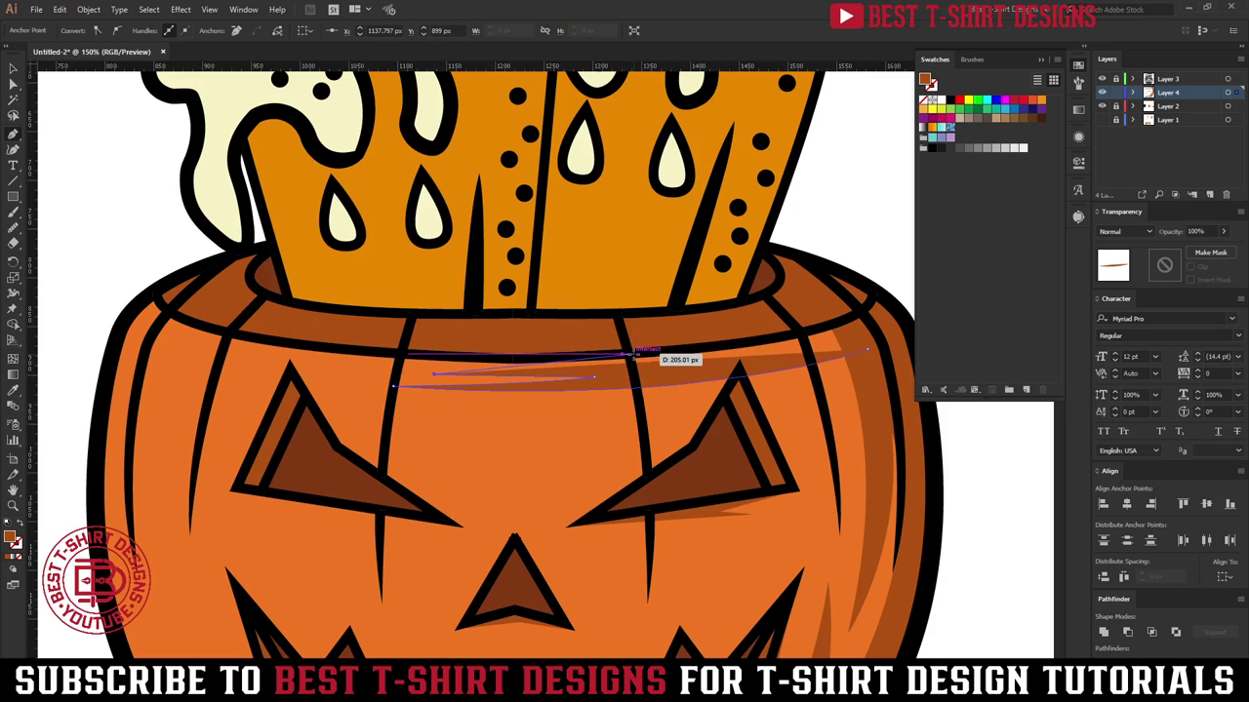
Step: Run the rim shadow's upper edge along the black rim line, close the shape, and deselect it
{"action": "left_click", "coordinate": [633, 354]}
{"action": "left_click_drag", "start_coordinate": [812, 328], "coordinate": [852, 317]}
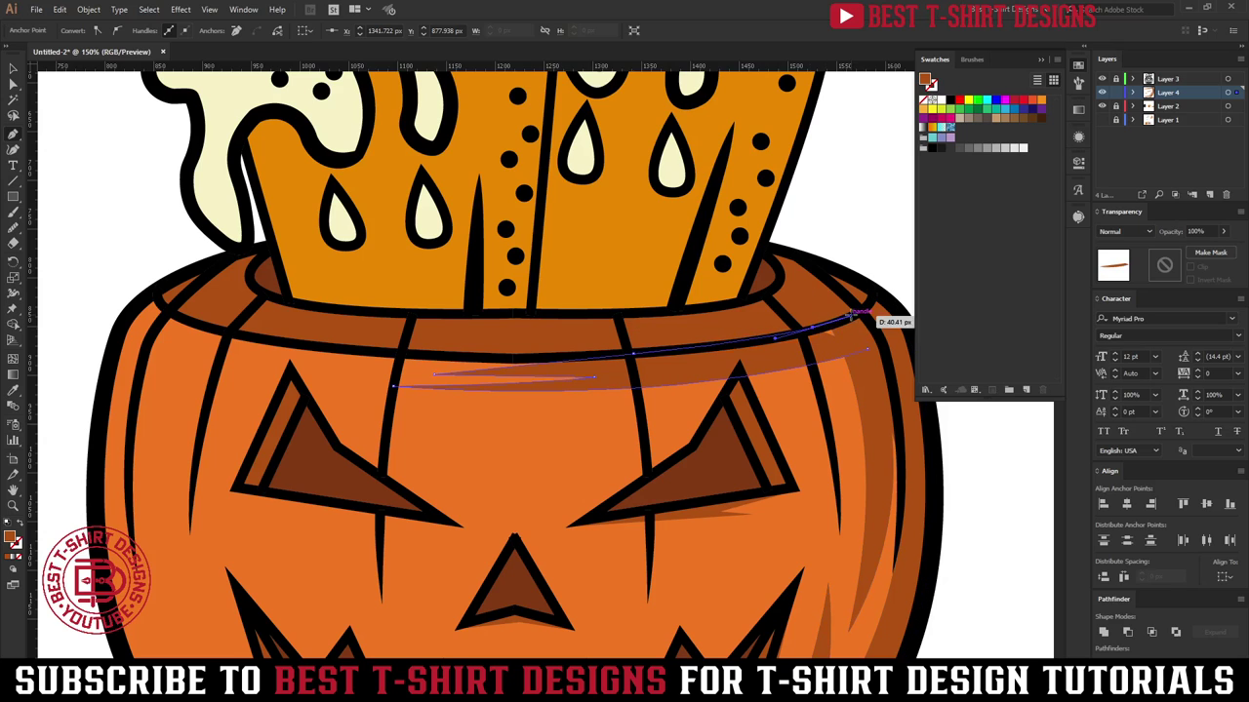
{"action": "left_click", "coordinate": [853, 316]}
{"action": "left_click", "coordinate": [867, 332]}
{"action": "left_click", "coordinate": [867, 349]}
{"action": "key", "text": "v"}
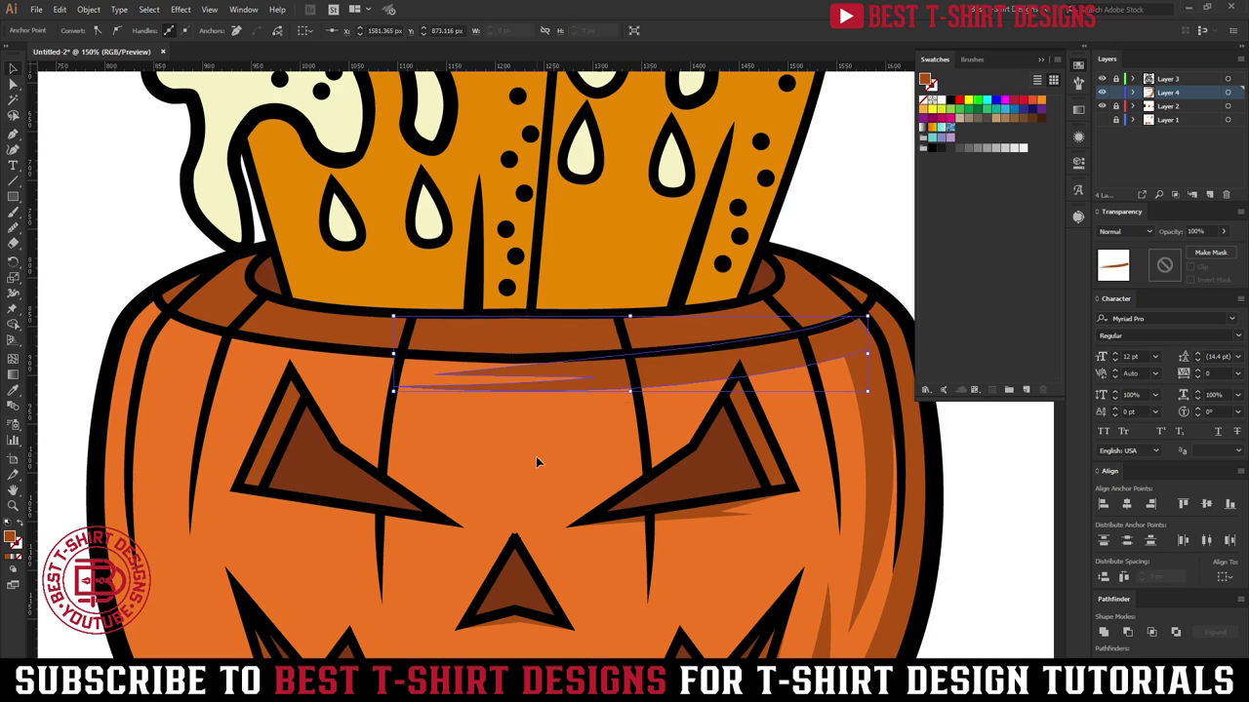
{"action": "left_click", "coordinate": [535, 455]}
{"action": "scroll", "coordinate": [499, 423], "scroll_direction": "down", "scroll_amount": 2}
{"action": "left_click_drag", "start_coordinate": [524, 451], "coordinate": [510, 417]}
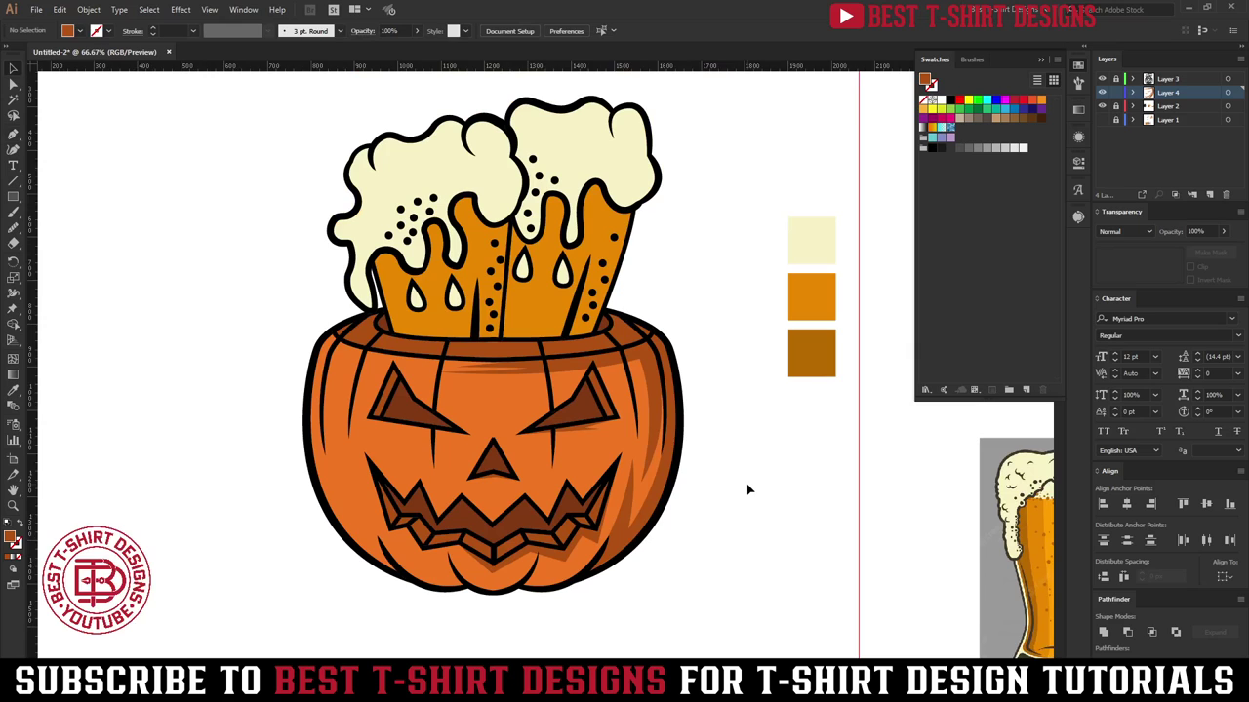
{"action": "scroll", "coordinate": [748, 490], "scroll_direction": "up", "scroll_amount": 1}
{"action": "key", "text": "ctrl+plus"}
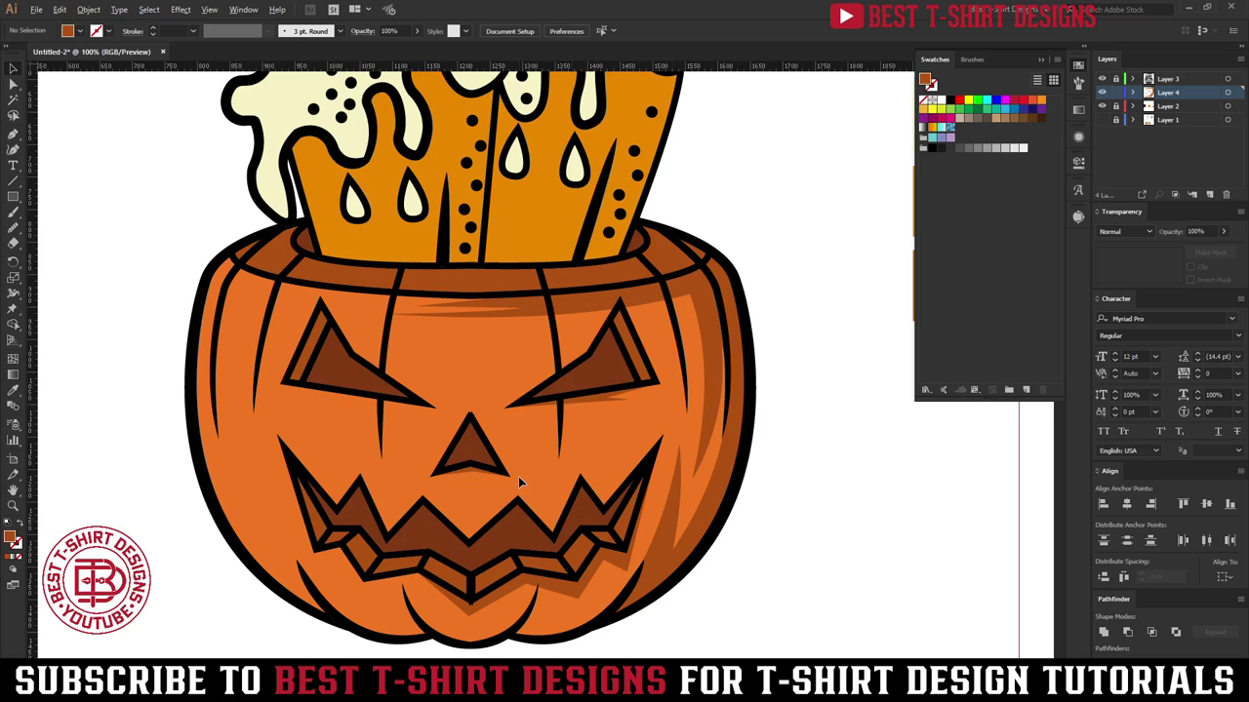
{"action": "key", "text": "ctrl+minus"}
{"action": "left_click_drag", "start_coordinate": [543, 434], "coordinate": [543, 472]}
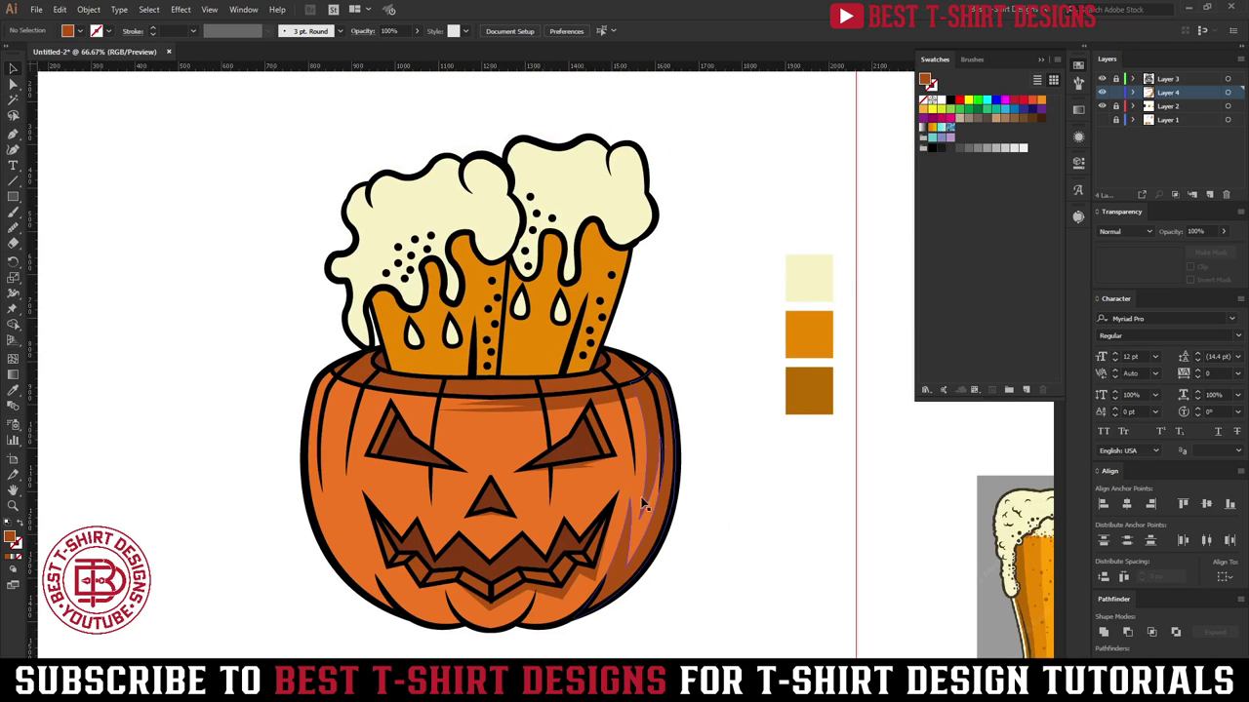
Step: Sample the beer's orange as the fill color and darken it for the beer shadows
{"action": "scroll", "coordinate": [550, 286], "scroll_direction": "up", "scroll_amount": 1}
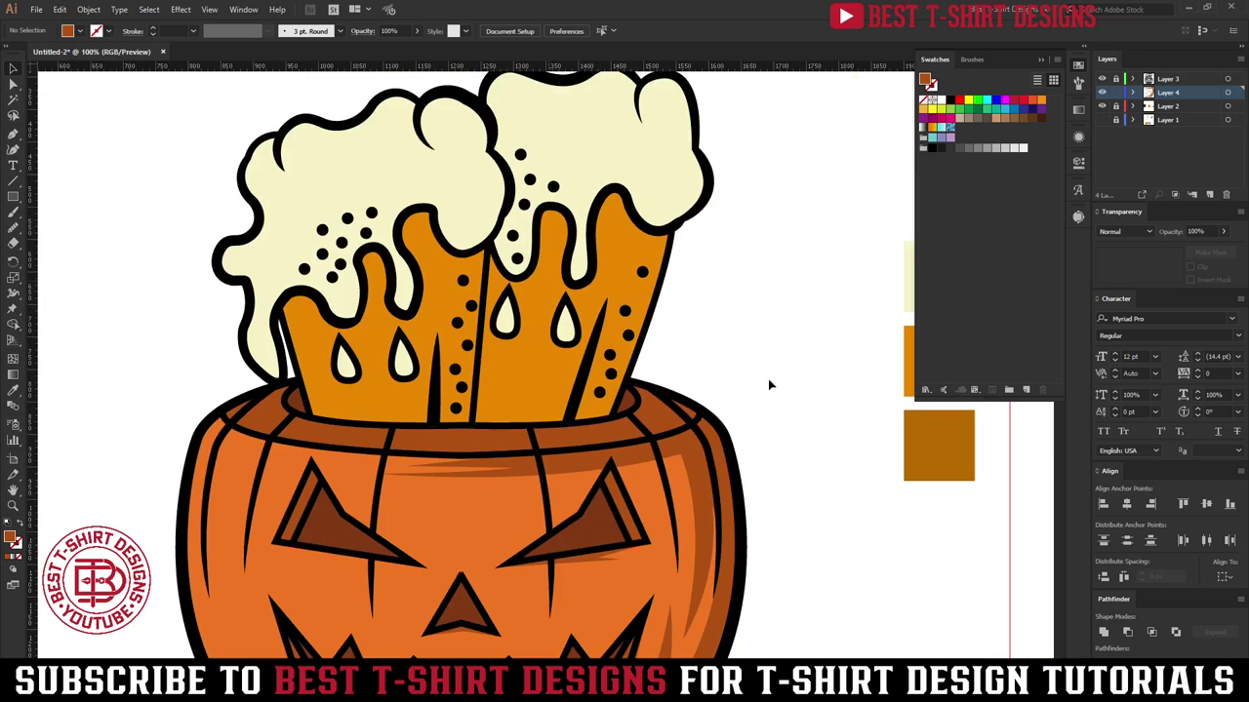
{"action": "left_click_drag", "start_coordinate": [780, 388], "coordinate": [710, 393]}
{"action": "key", "text": "i"}
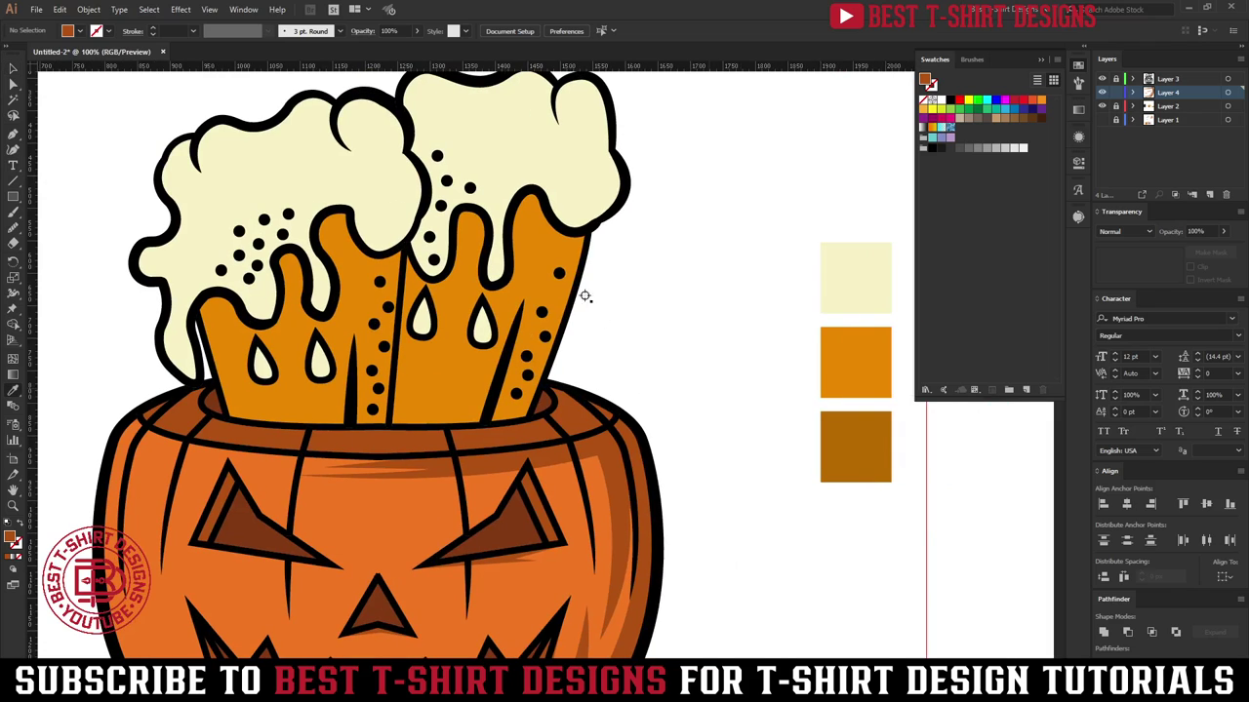
{"action": "key", "text": "v"}
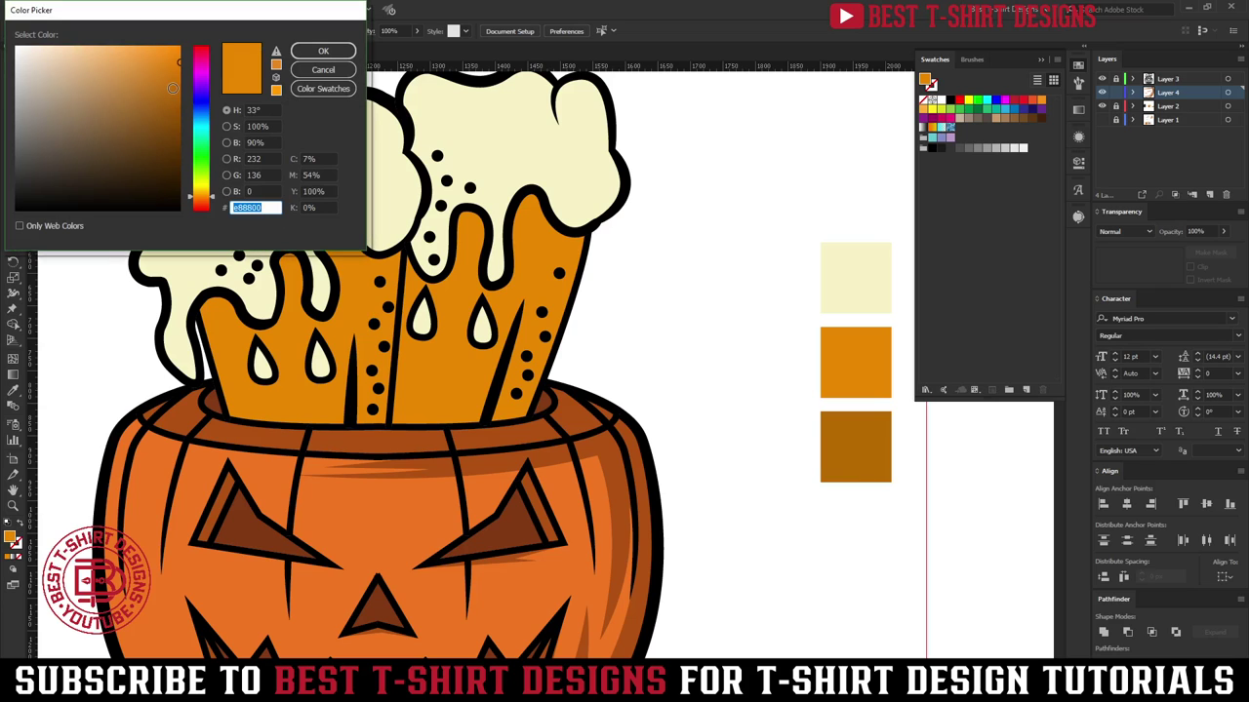
{"action": "left_click", "coordinate": [323, 50]}
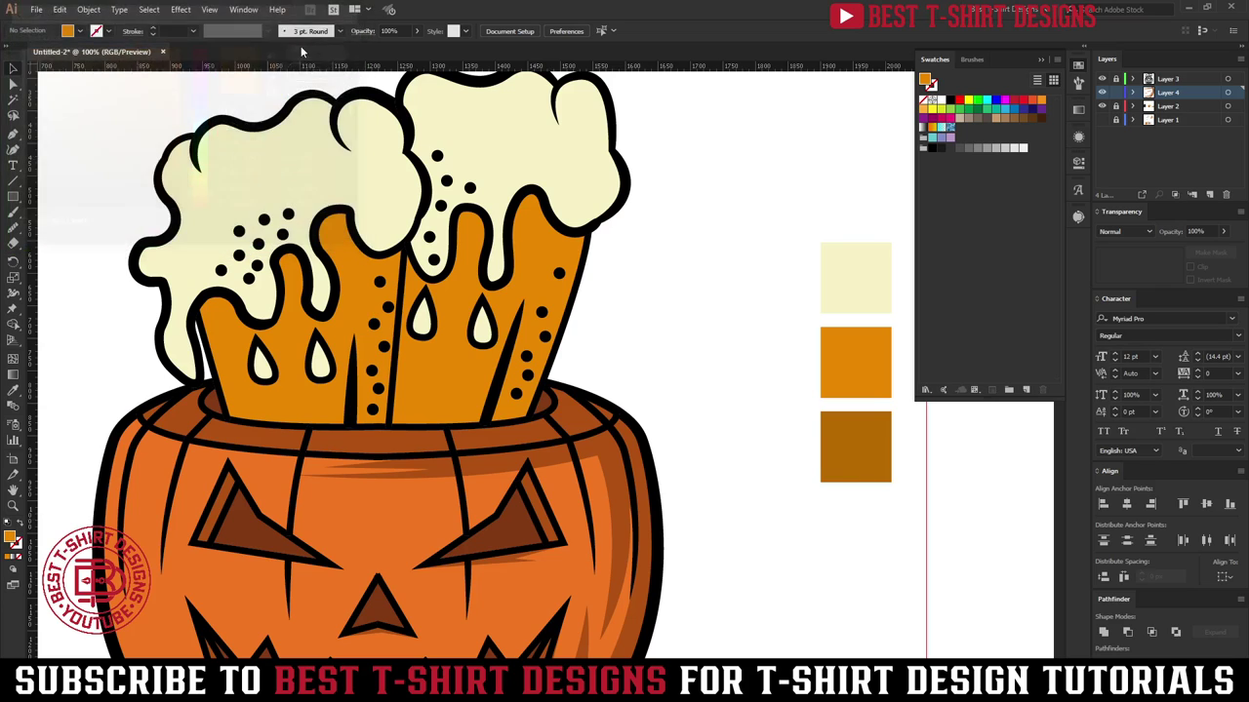
Step: Start a beer shadow with the Pen tool along the right glass's black streak, with pointed notches among the bubbles up toward the foam
{"action": "key", "text": "p"}
{"action": "scroll", "coordinate": [495, 404], "scroll_direction": "up", "scroll_amount": 1}
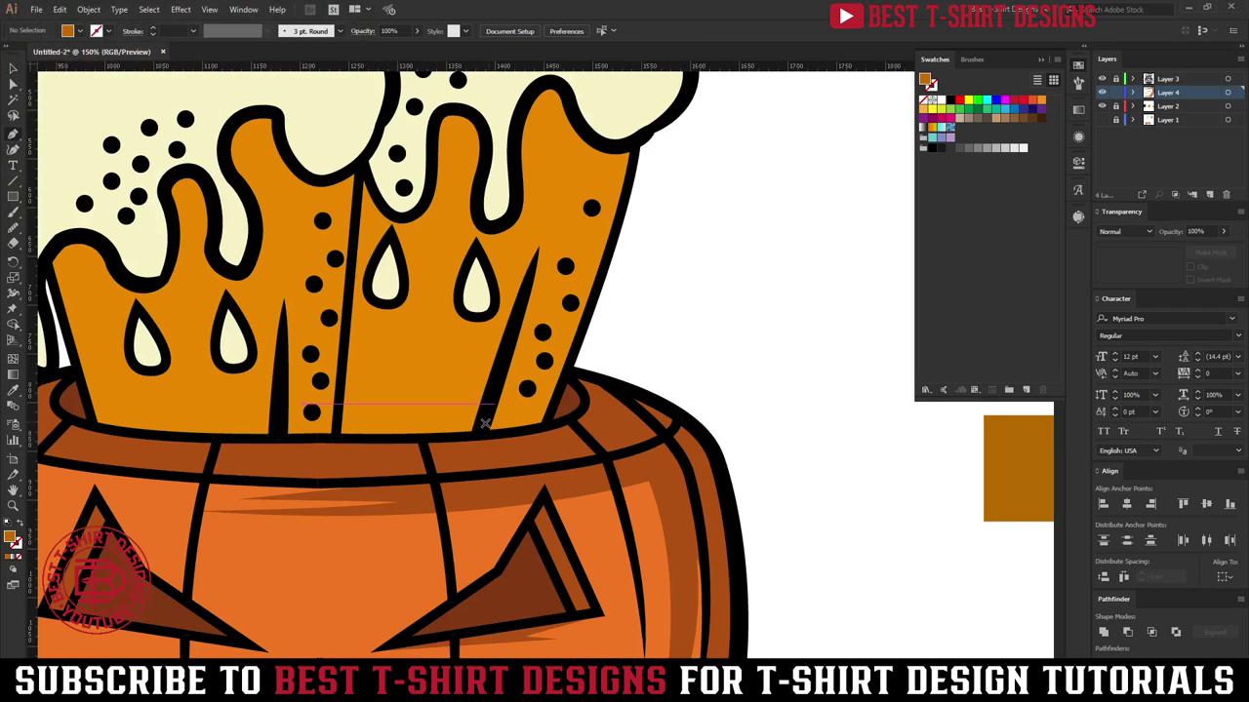
{"action": "left_click", "coordinate": [485, 426]}
{"action": "left_click", "coordinate": [538, 246]}
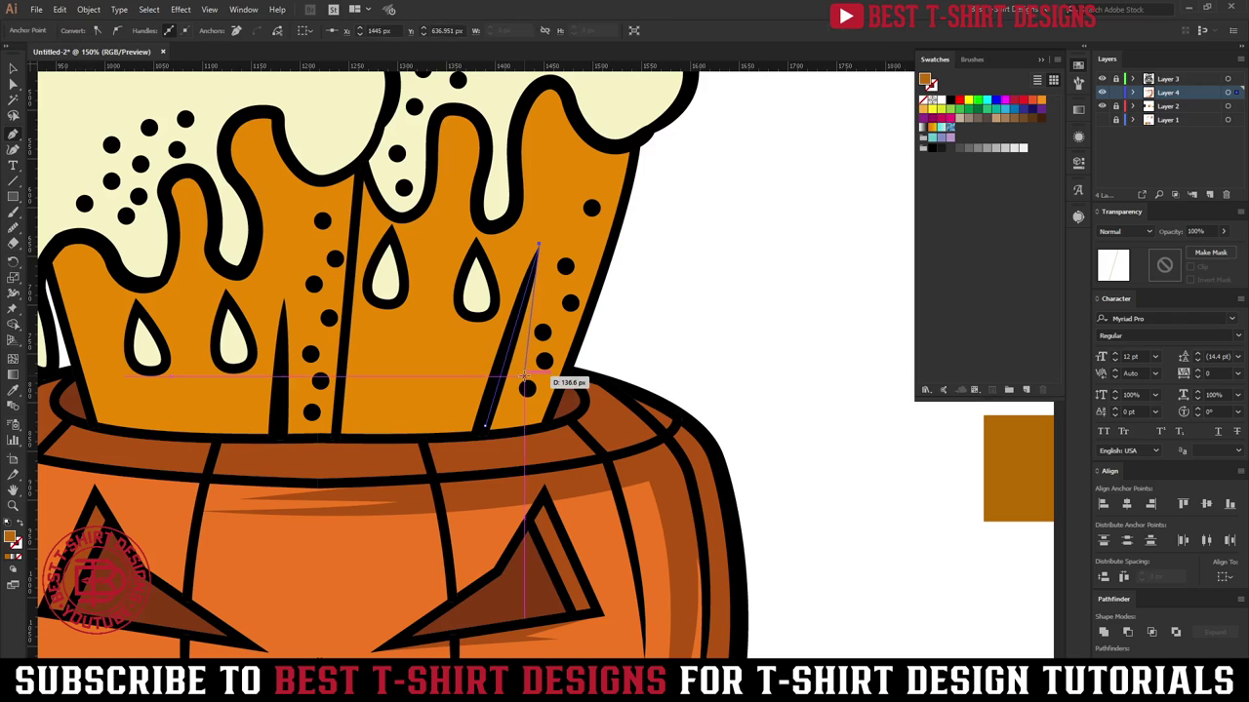
{"action": "left_click", "coordinate": [524, 376]}
{"action": "left_click", "coordinate": [592, 196]}
{"action": "left_click_drag", "start_coordinate": [583, 283], "coordinate": [591, 208]}
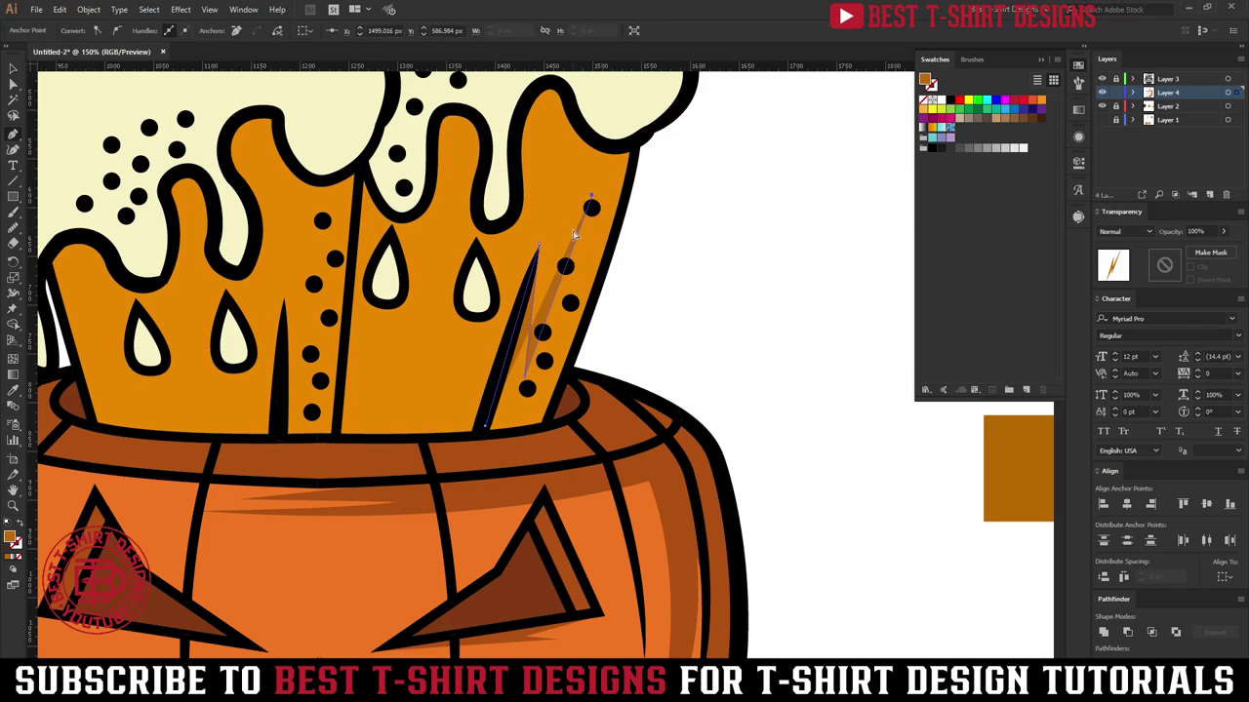
{"action": "key", "text": "ctrl+z"}
{"action": "left_click", "coordinate": [571, 226]}
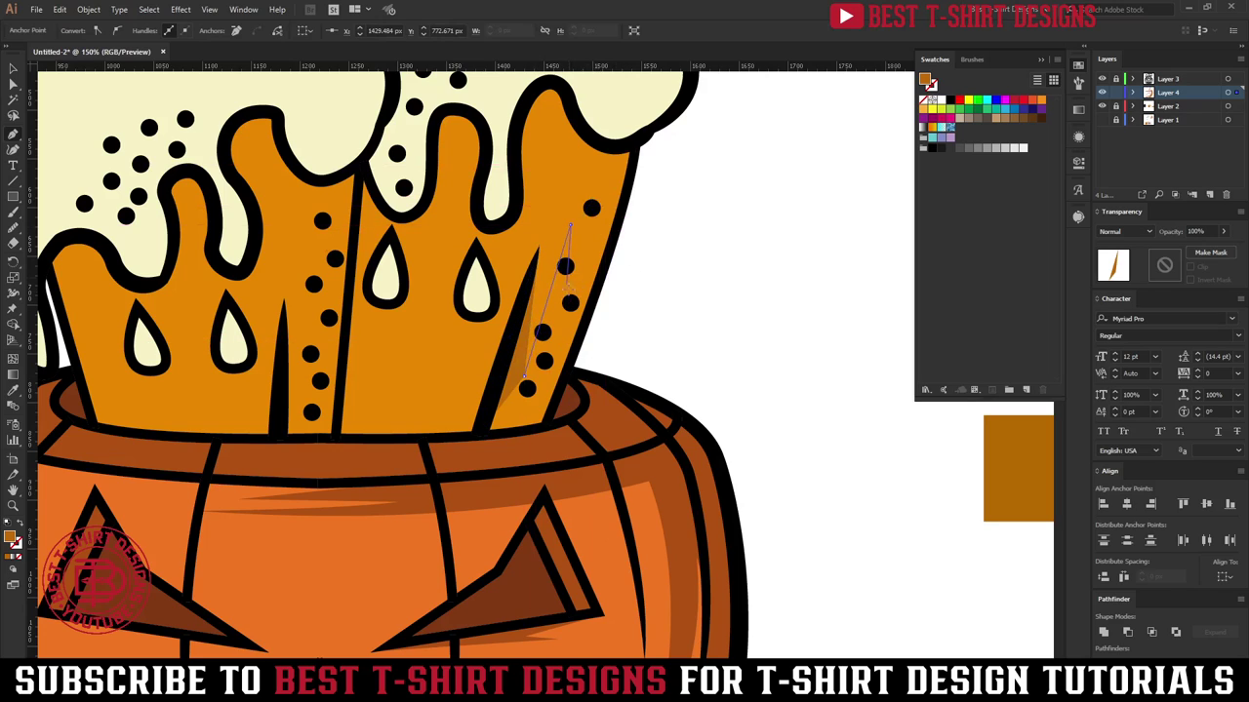
{"action": "left_click", "coordinate": [566, 303]}
{"action": "left_click", "coordinate": [589, 223]}
{"action": "left_click", "coordinate": [607, 169]}
Step: Continue the beer shadow under the foam, down the glass's right edge and along its base, and close the shape
{"action": "left_click_drag", "start_coordinate": [552, 142], "coordinate": [547, 89]}
{"action": "left_click", "coordinate": [521, 194]}
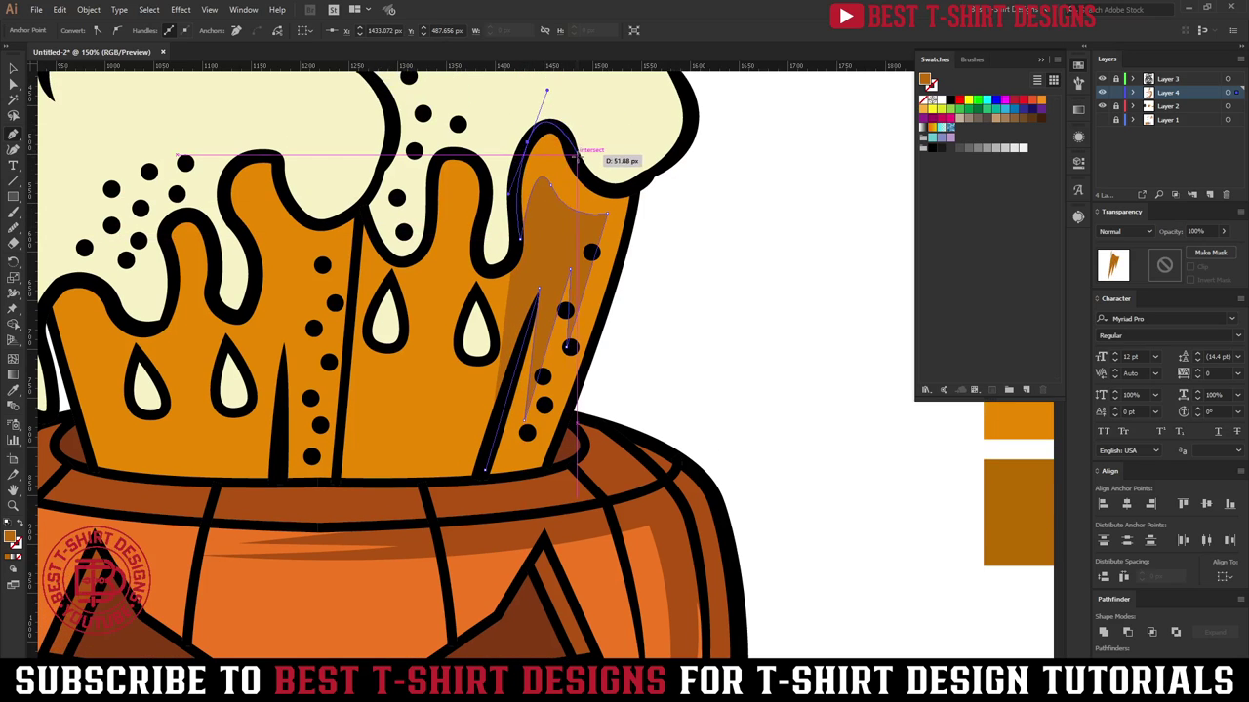
{"action": "left_click_drag", "start_coordinate": [579, 167], "coordinate": [593, 183]}
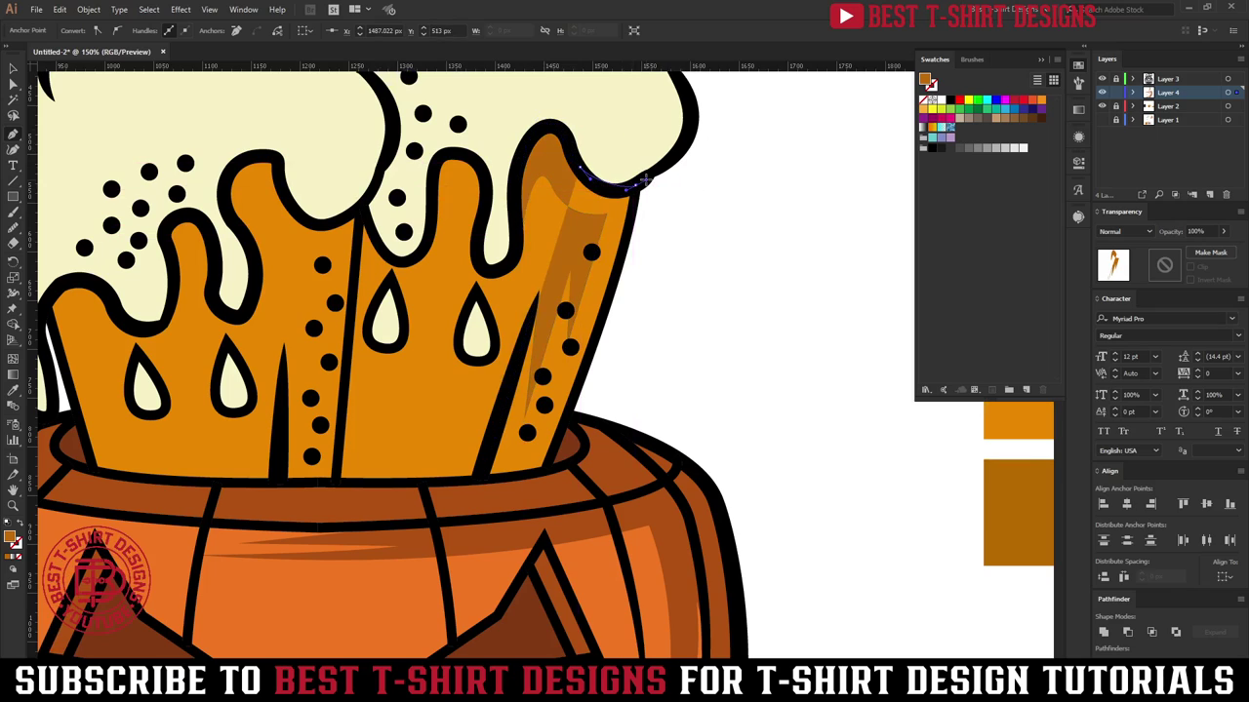
{"action": "left_click", "coordinate": [639, 185]}
{"action": "left_click", "coordinate": [638, 198]}
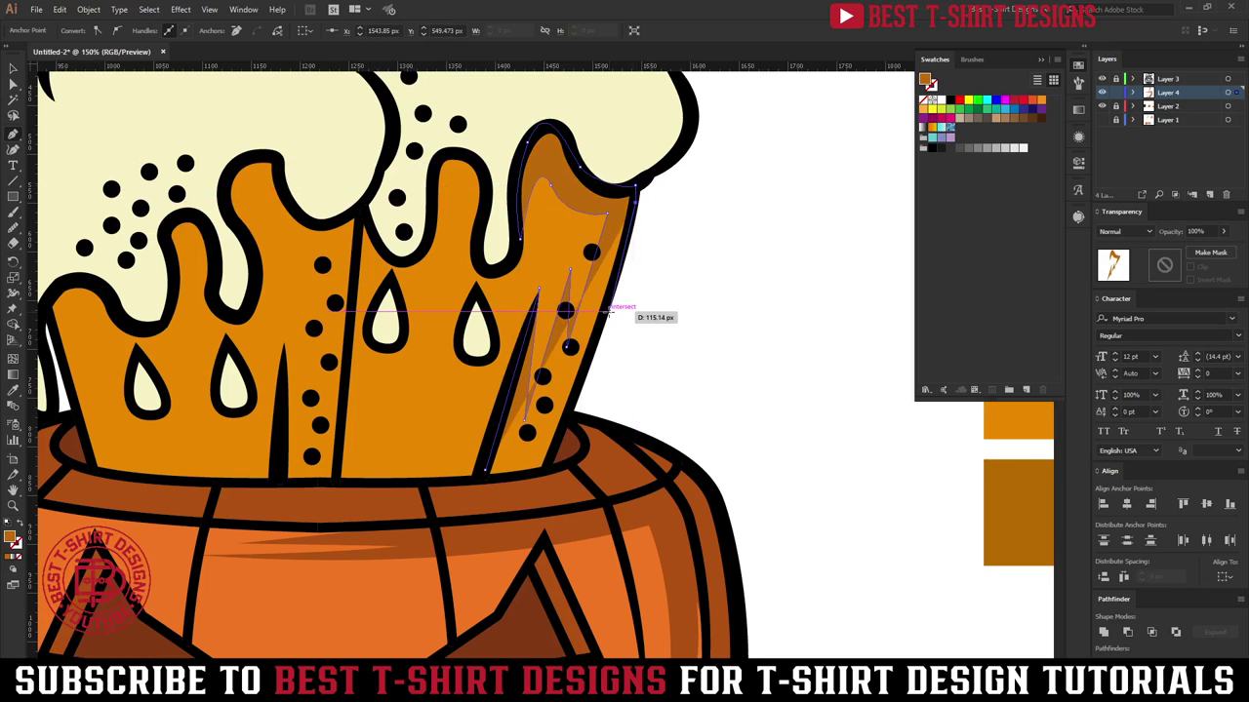
{"action": "left_click", "coordinate": [606, 303]}
{"action": "left_click", "coordinate": [554, 470]}
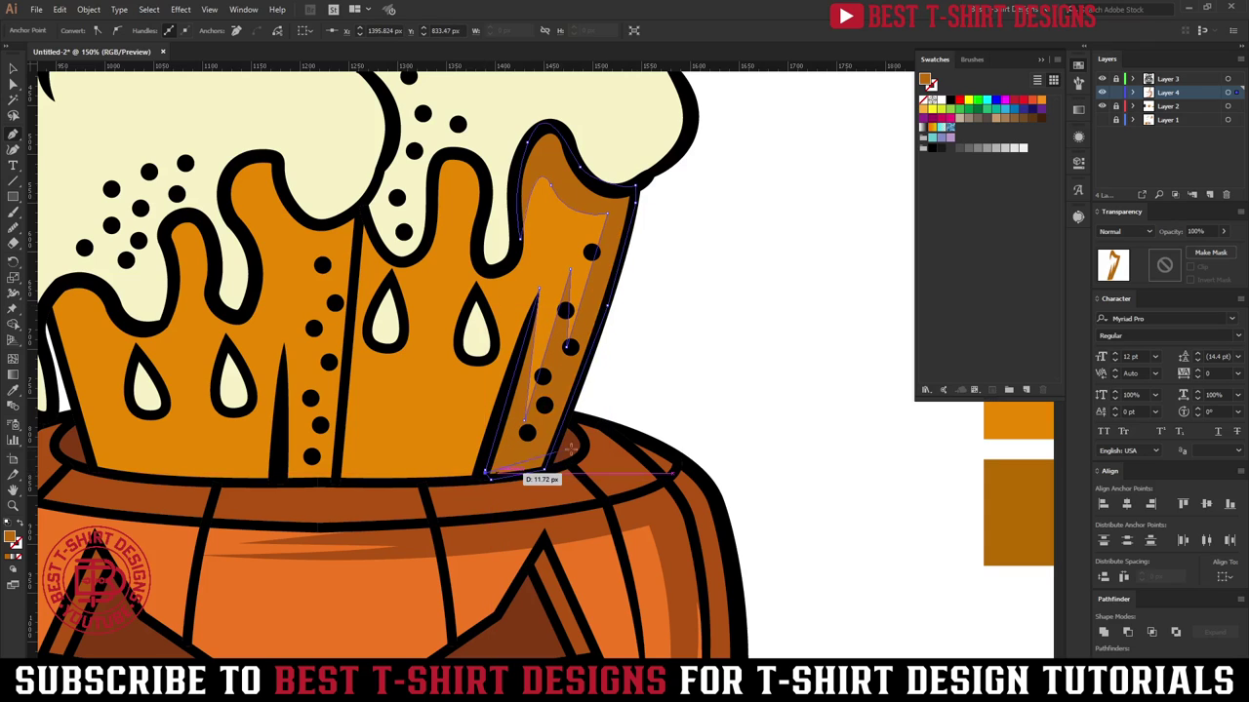
{"action": "left_click", "coordinate": [487, 474]}
{"action": "left_click", "coordinate": [485, 470]}
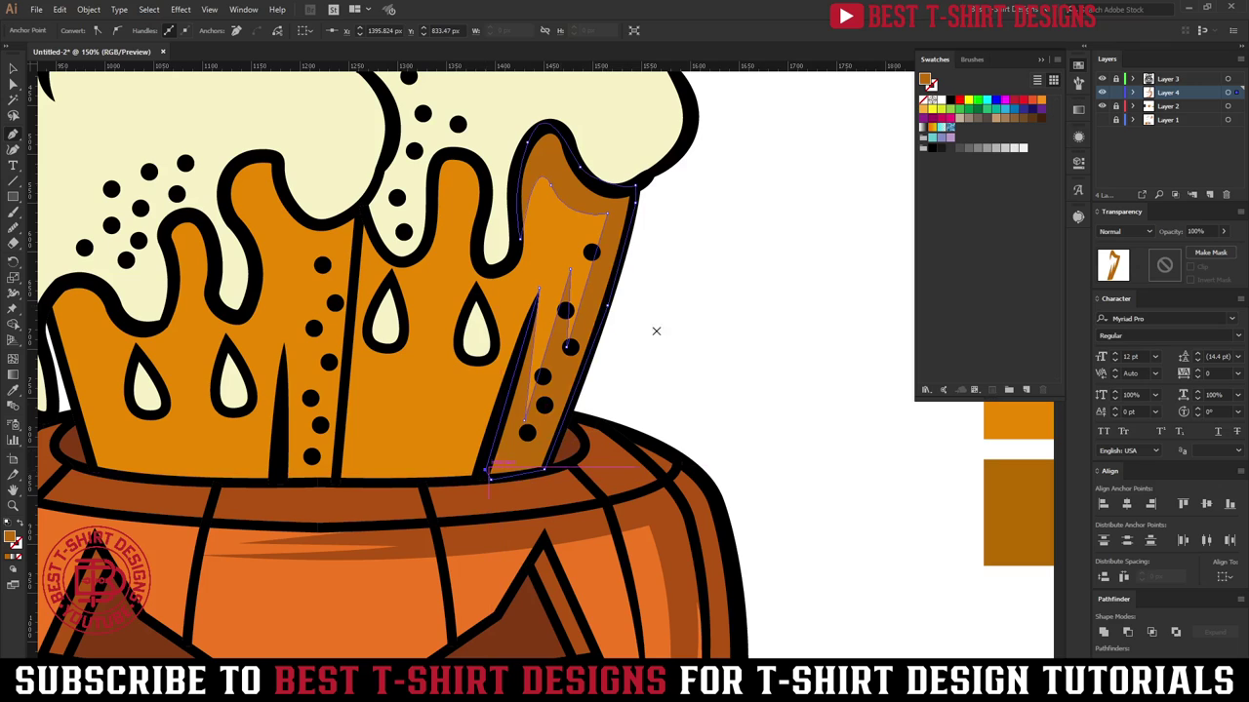
Step: Draw a closed, arch-shaped beer shadow with the Pen tool under the foam outline, between the two drips of the right glass
{"action": "scroll", "coordinate": [668, 310], "scroll_direction": "down", "scroll_amount": 1}
{"action": "scroll", "coordinate": [539, 241], "scroll_direction": "up", "scroll_amount": 2}
{"action": "scroll", "coordinate": [538, 256], "scroll_direction": "up", "scroll_amount": 2}
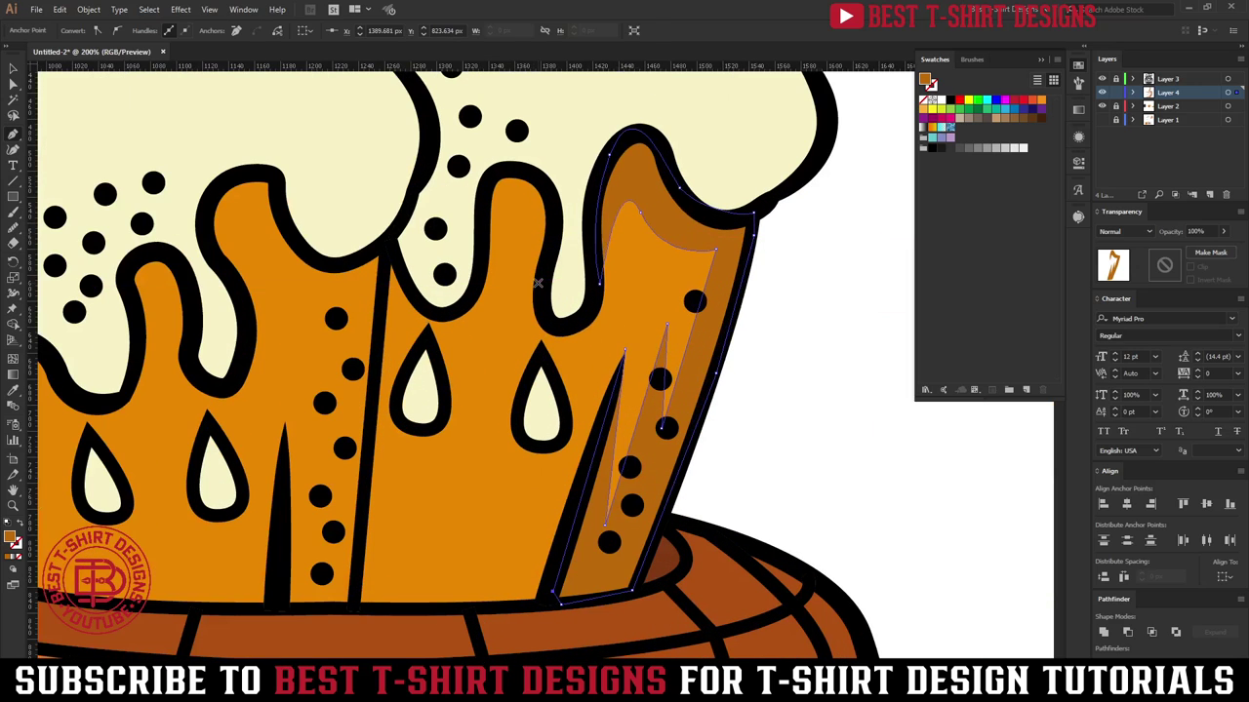
{"action": "left_click_drag", "start_coordinate": [538, 298], "coordinate": [511, 197]}
{"action": "left_click_drag", "start_coordinate": [478, 285], "coordinate": [498, 172]}
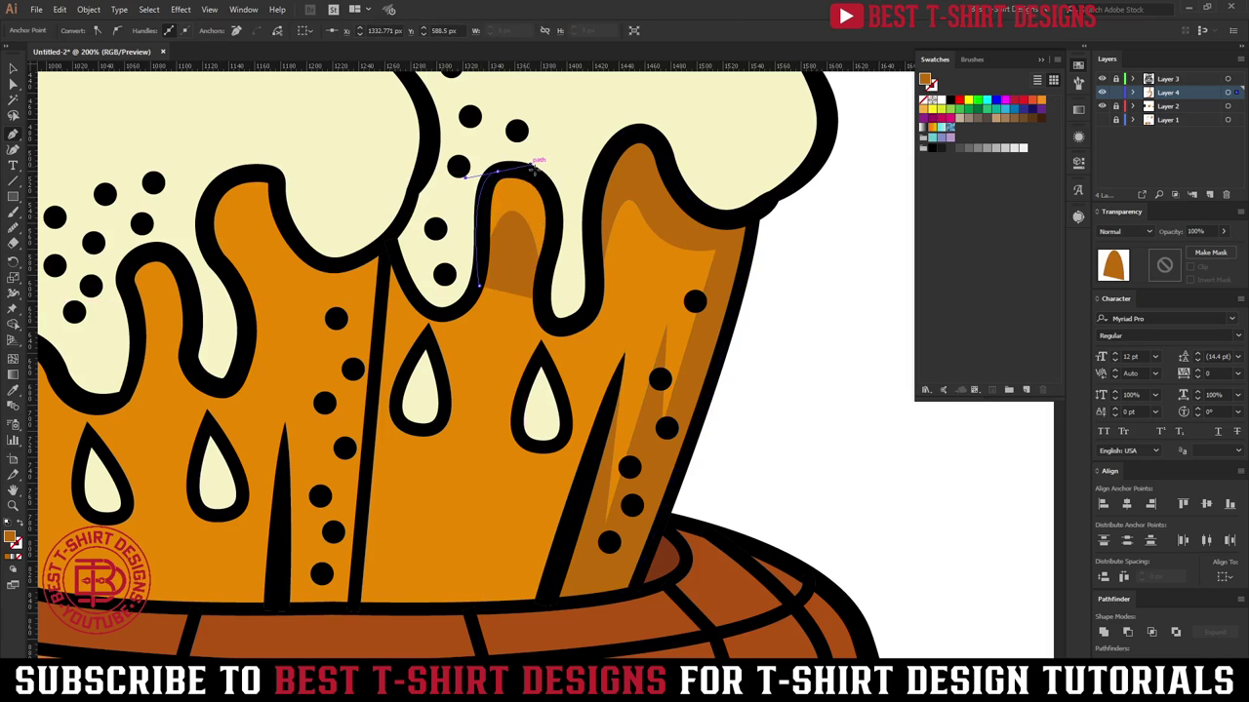
{"action": "left_click_drag", "start_coordinate": [556, 200], "coordinate": [546, 290]}
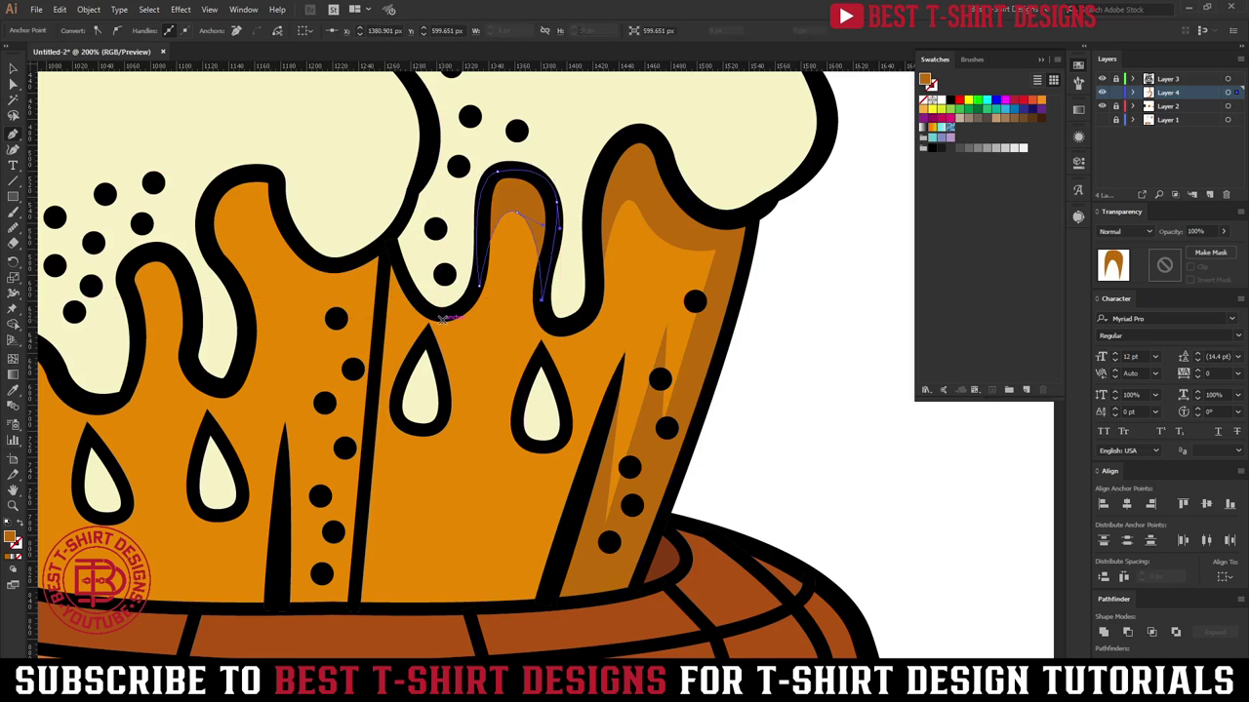
Step: Start a shadow along the right glass's left side, from below the foam down to the base with two pointed notches
{"action": "left_click", "coordinate": [443, 321]}
{"action": "left_click_drag", "start_coordinate": [402, 308], "coordinate": [383, 286]}
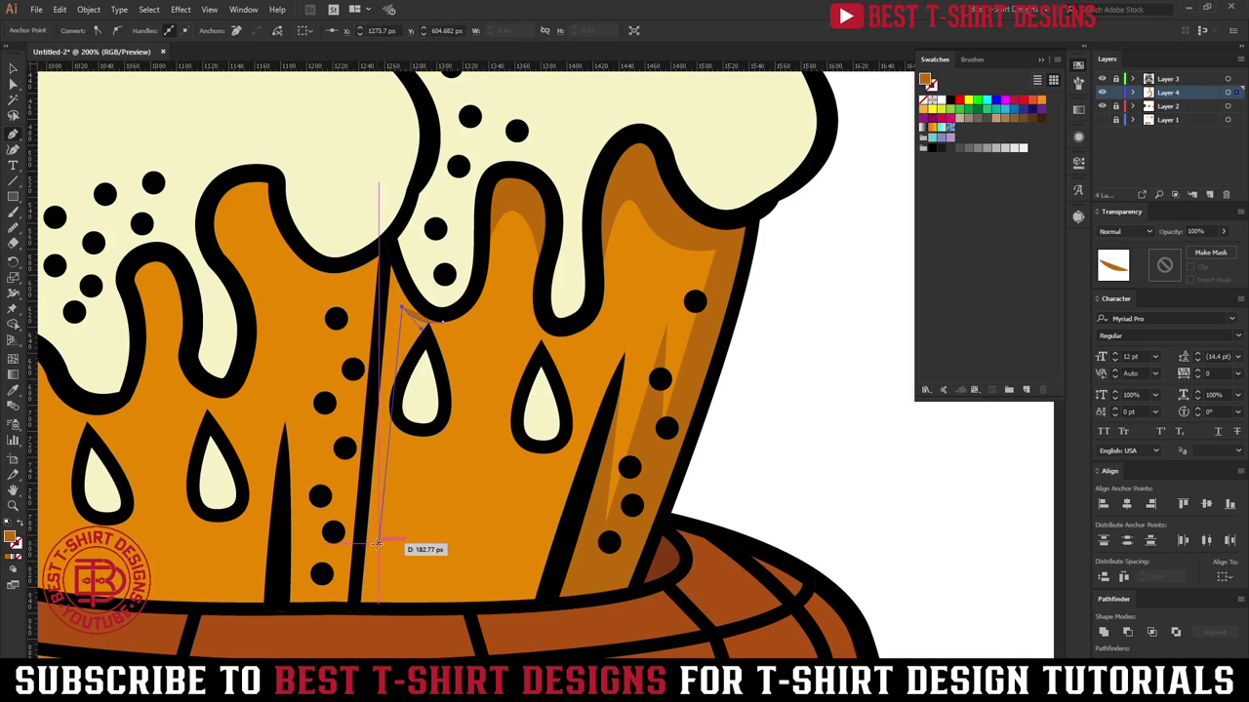
{"action": "left_click", "coordinate": [378, 544]}
{"action": "left_click", "coordinate": [402, 465]}
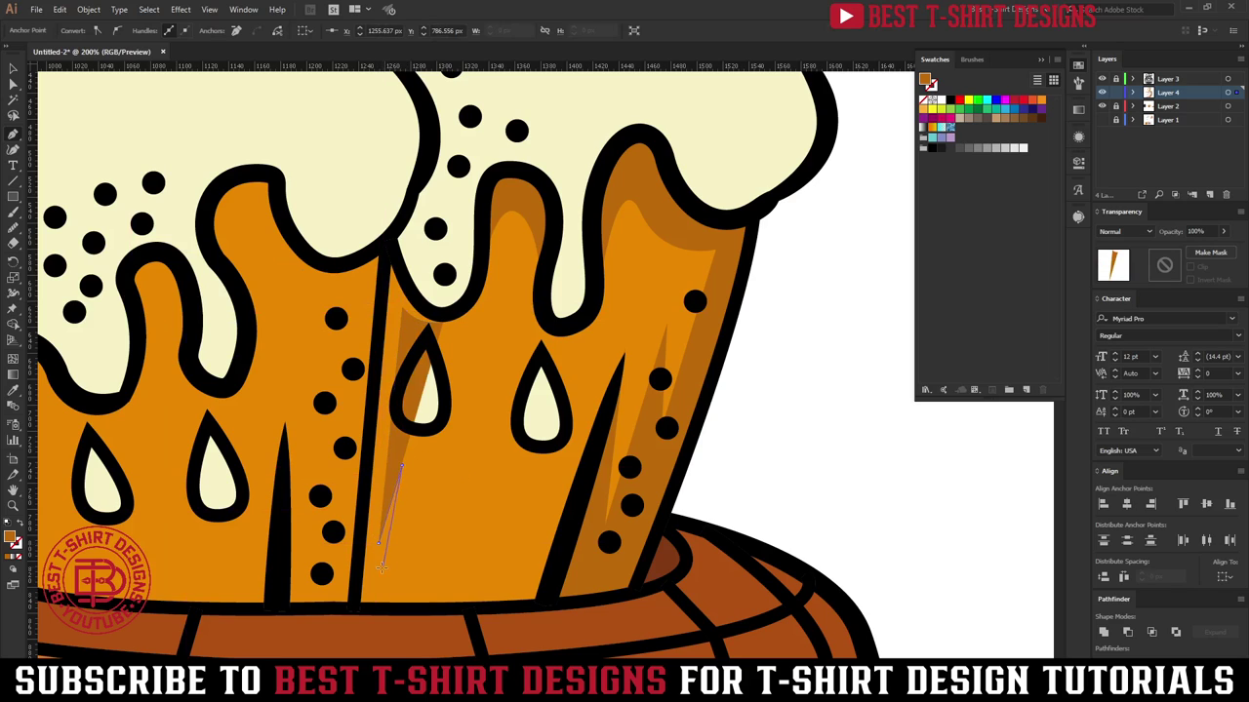
{"action": "left_click", "coordinate": [377, 576]}
{"action": "key", "text": "ctrl+z"}
{"action": "left_click", "coordinate": [387, 574]}
{"action": "left_click", "coordinate": [405, 522]}
{"action": "left_click", "coordinate": [391, 606]}
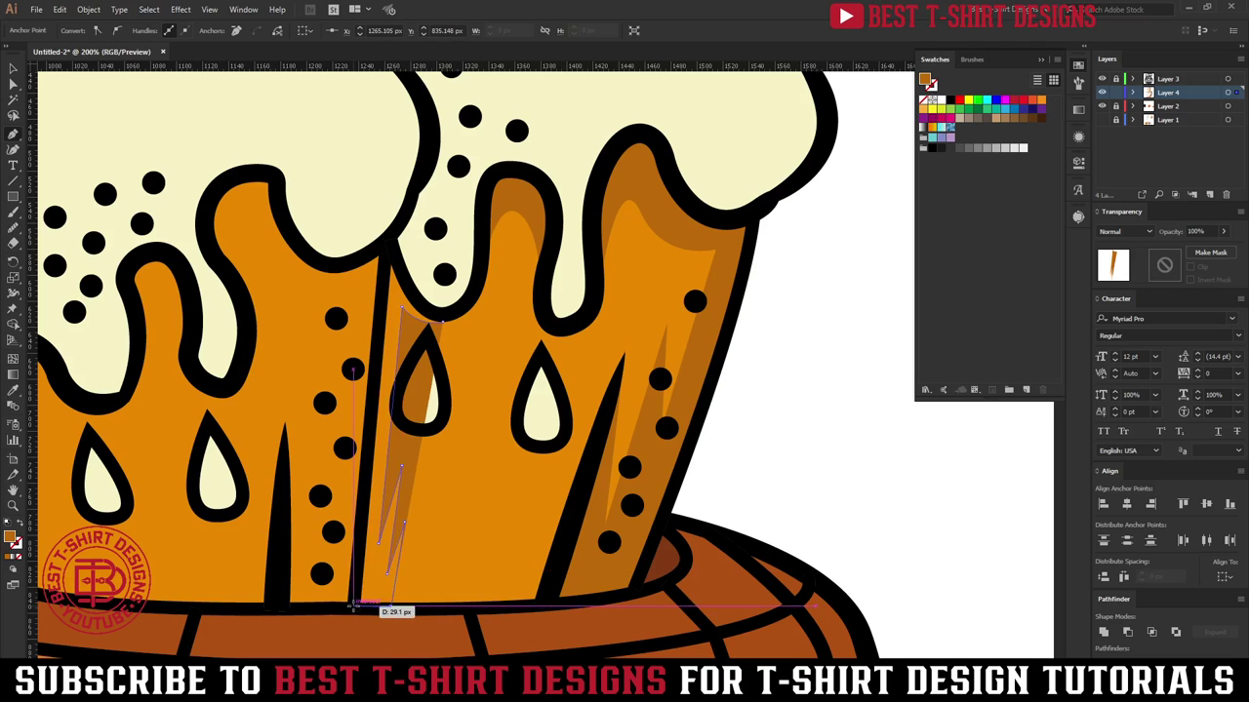
Step: Run the shadow along the base, up the line dividing the glasses and under the foam, close the shape, and deselect it
{"action": "left_click", "coordinate": [353, 606]}
{"action": "left_click", "coordinate": [387, 256]}
{"action": "left_click_drag", "start_coordinate": [422, 314], "coordinate": [444, 327]}
{"action": "key", "text": "v"}
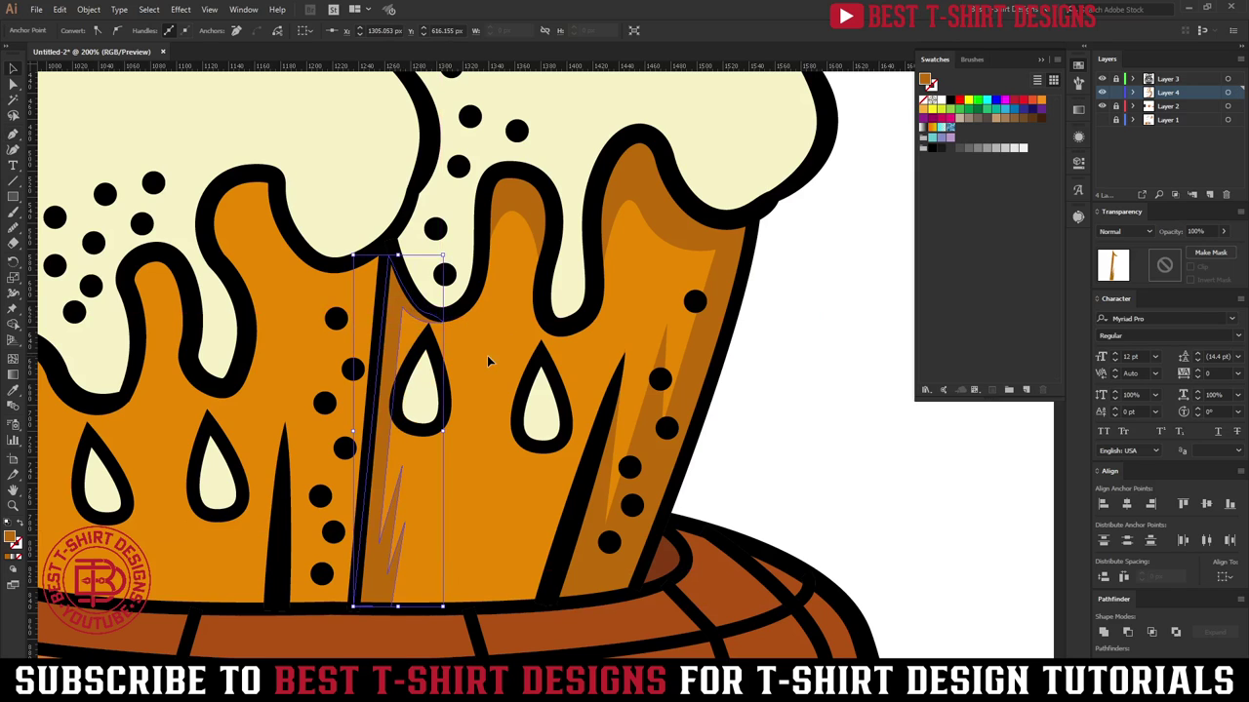
{"action": "left_click", "coordinate": [488, 356]}
{"action": "key", "text": "ctrl+minus"}
{"action": "left_click_drag", "start_coordinate": [542, 437], "coordinate": [562, 431]}
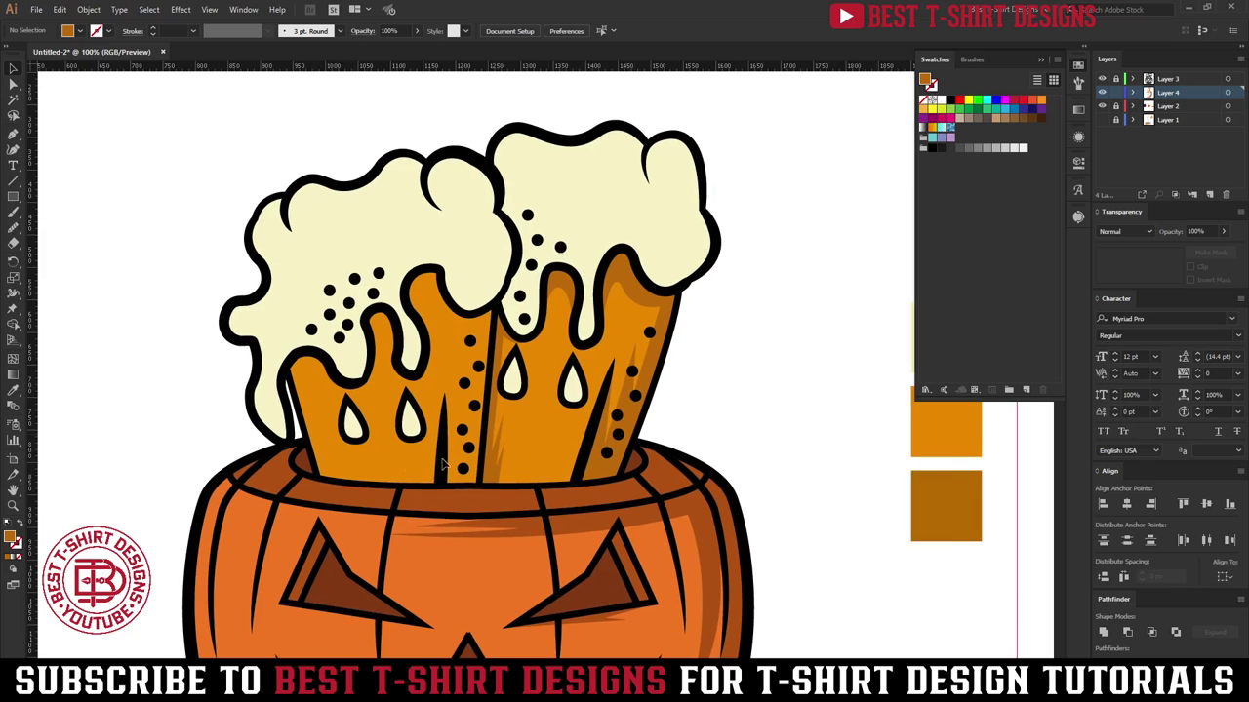
Step: Draw a crescent shadow around the left and lower sides of the right glass's right-hand teardrop, and deselect it
{"action": "scroll", "coordinate": [361, 464], "scroll_direction": "up", "scroll_amount": 1}
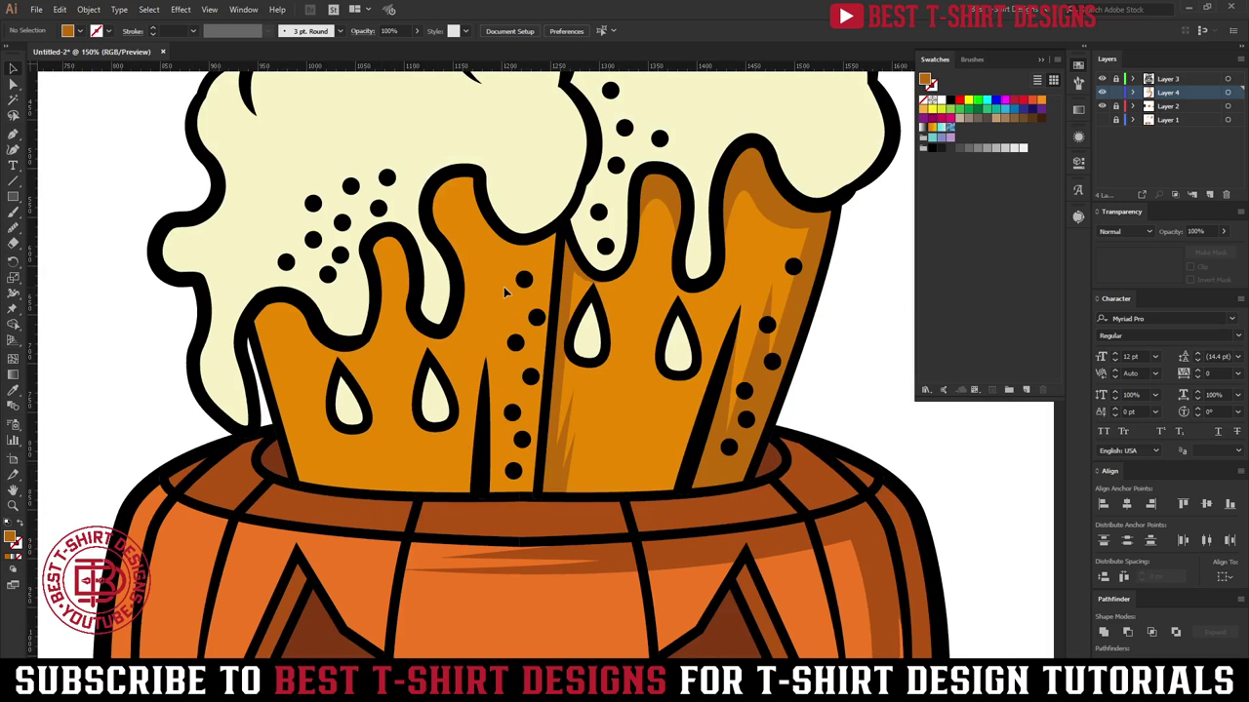
{"action": "key", "text": "p"}
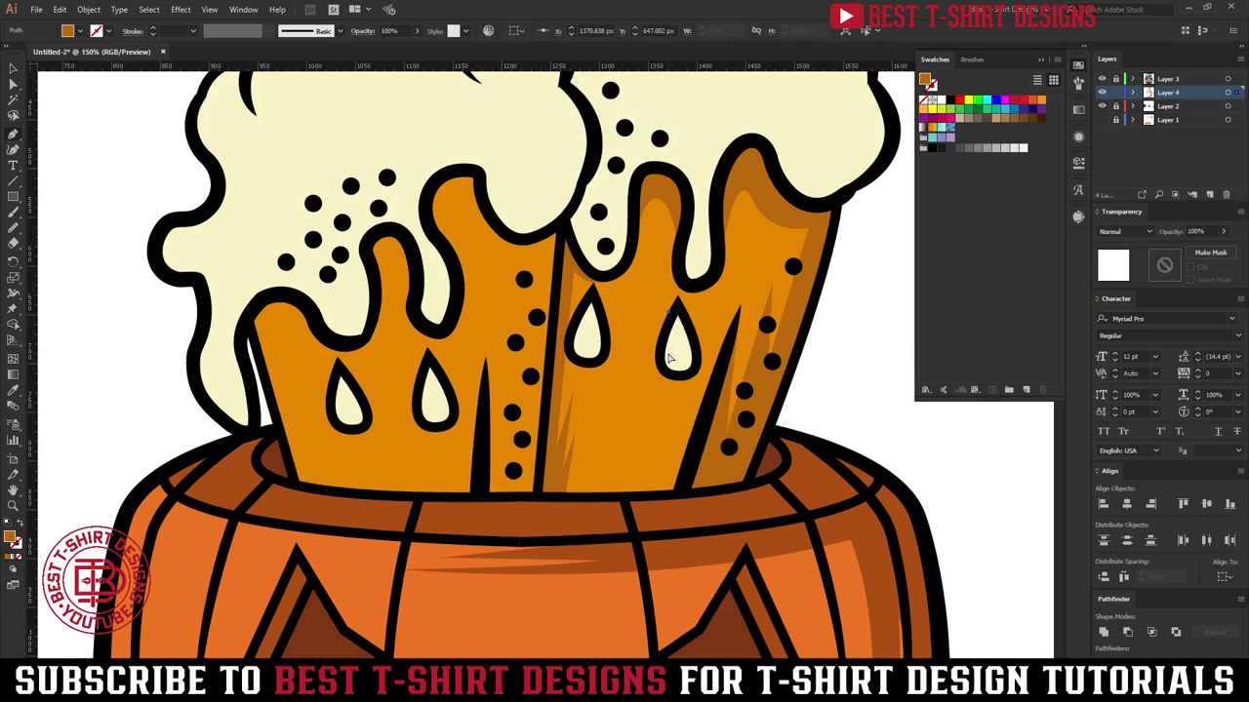
{"action": "scroll", "coordinate": [683, 380], "scroll_direction": "up", "scroll_amount": 1}
{"action": "left_click", "coordinate": [674, 317]}
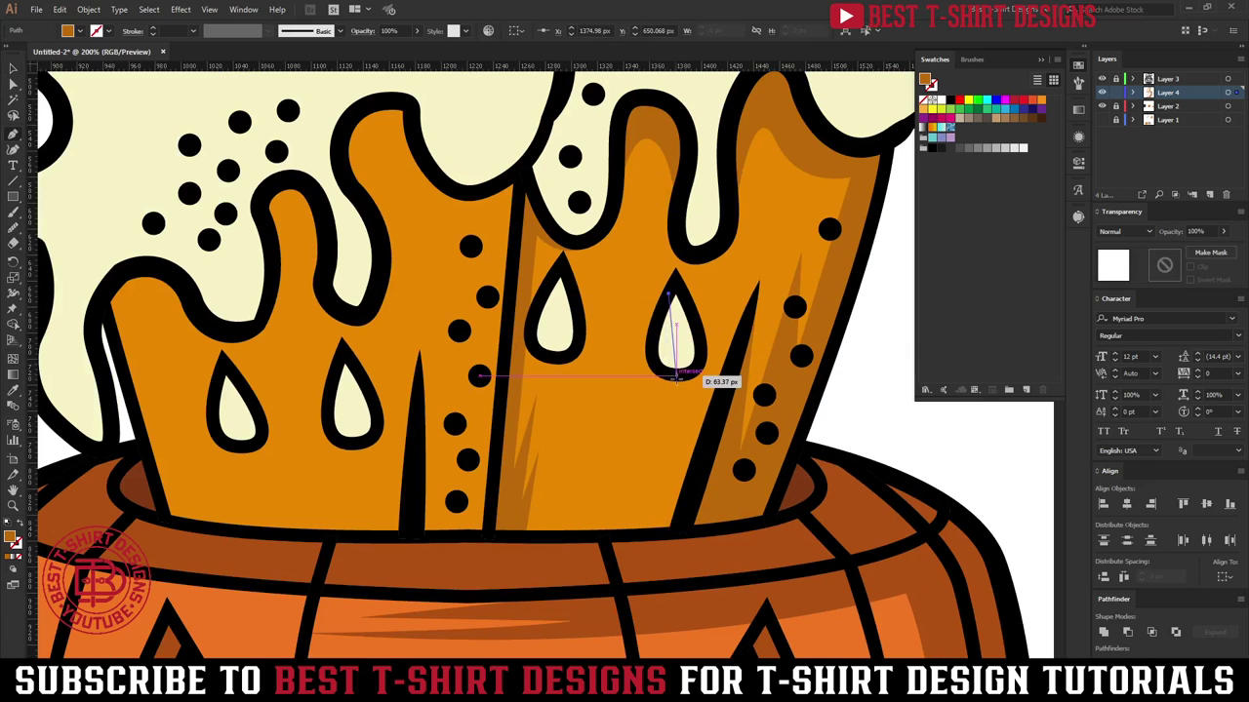
{"action": "left_click_drag", "start_coordinate": [678, 381], "coordinate": [737, 388]}
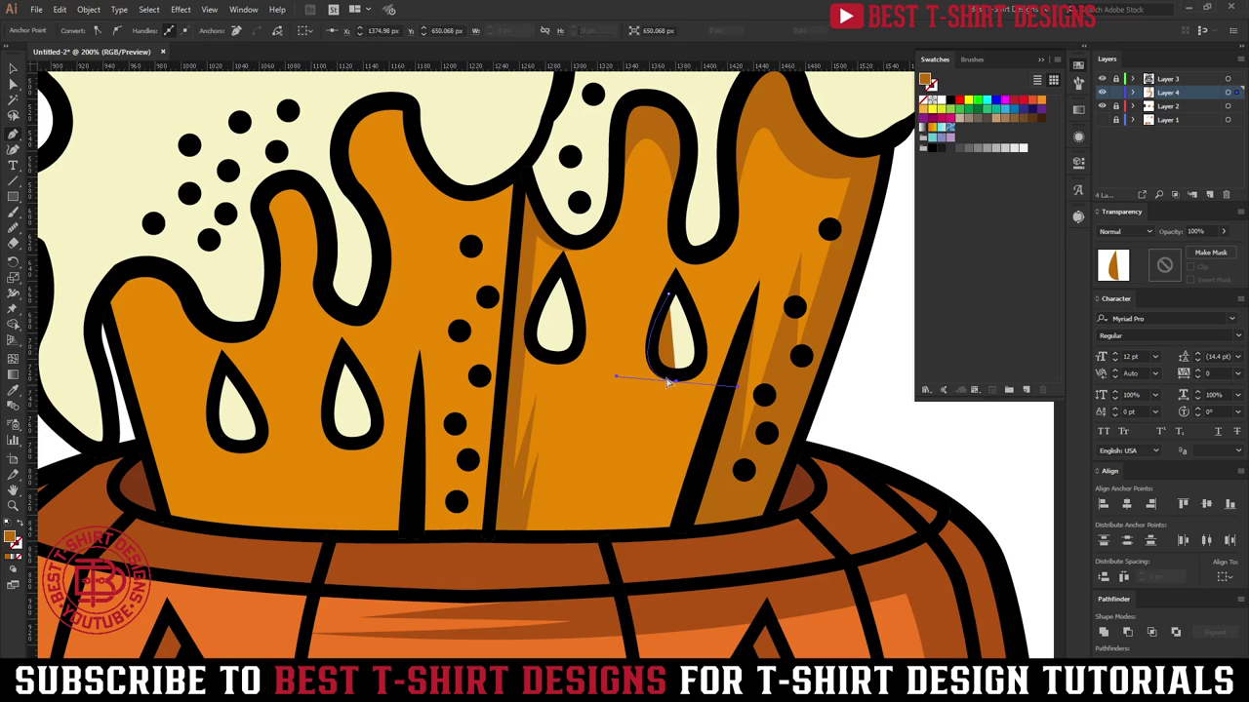
{"action": "key", "text": "ctrl+z"}
{"action": "left_click_drag", "start_coordinate": [641, 382], "coordinate": [663, 426]}
{"action": "left_click_drag", "start_coordinate": [703, 358], "coordinate": [645, 346]}
{"action": "left_click", "coordinate": [703, 356]}
{"action": "left_click", "coordinate": [669, 294]}
{"action": "key", "text": "v"}
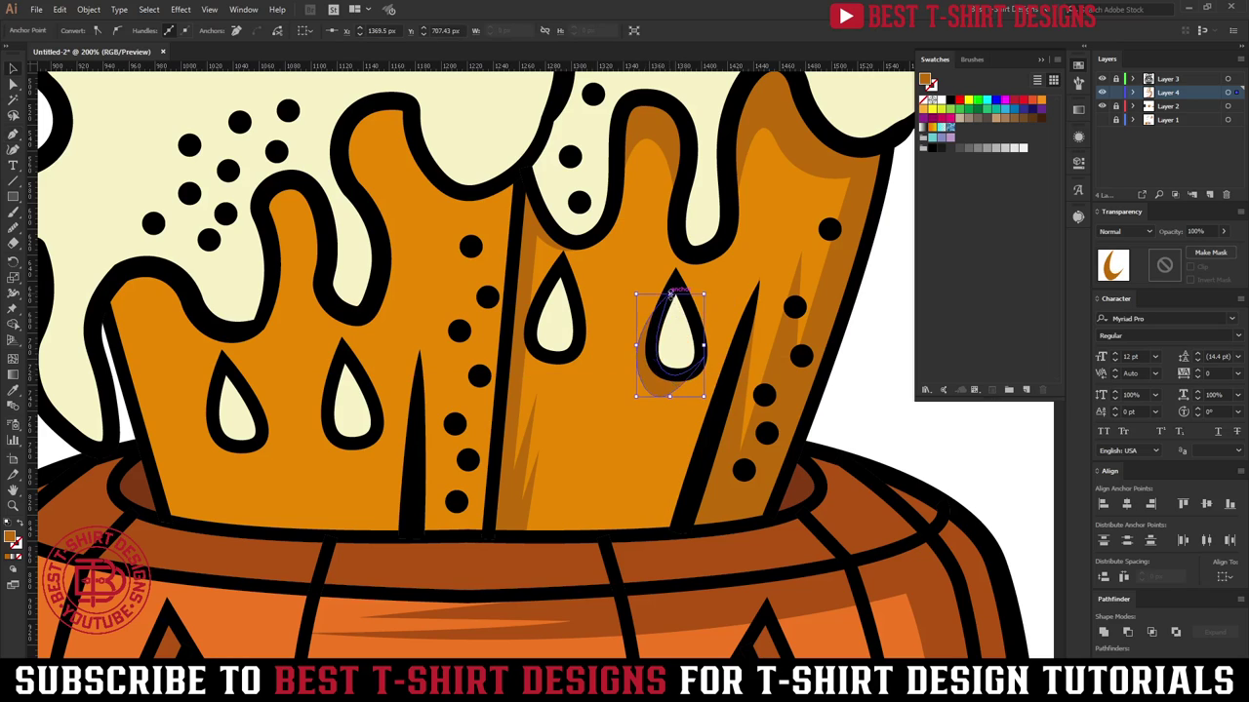
{"action": "left_click", "coordinate": [650, 451]}
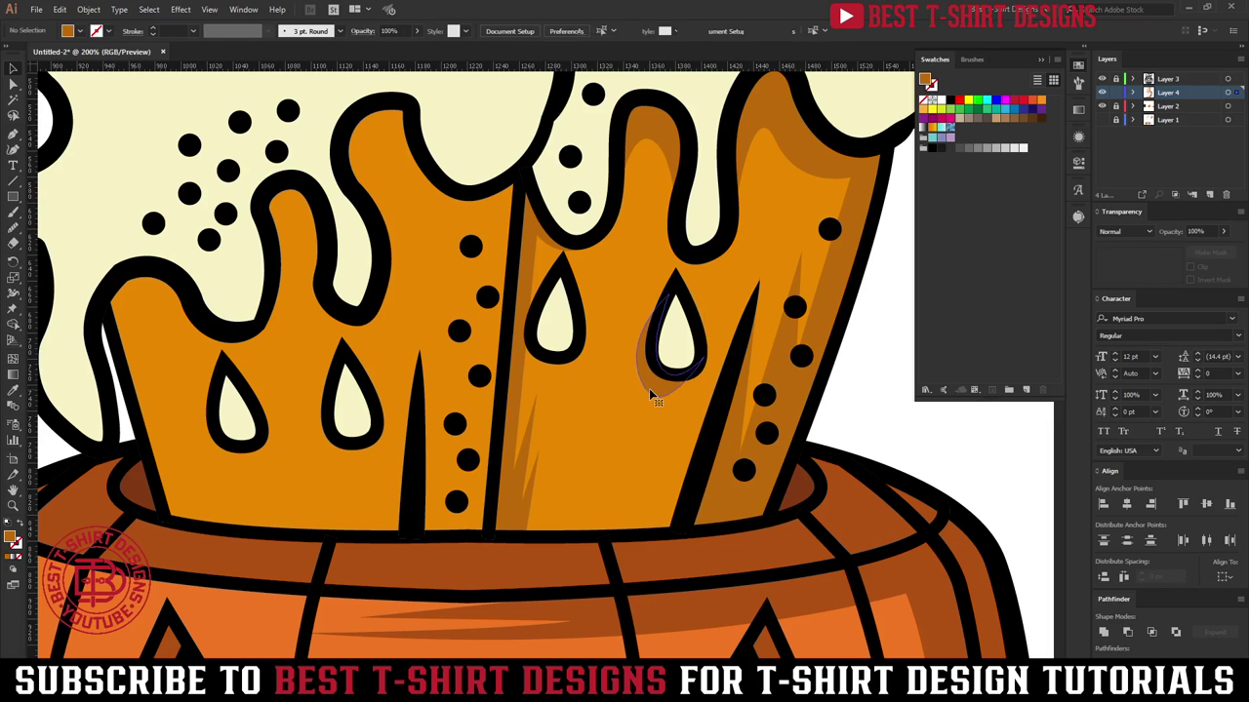
Step: Trim the teardrop's crescent shadow along its lower-right outer edge with the Eraser tool, and deselect it
{"action": "left_click", "coordinate": [652, 392]}
{"action": "key", "text": "shift+e"}
{"action": "scroll", "coordinate": [684, 409], "scroll_direction": "up", "scroll_amount": 2}
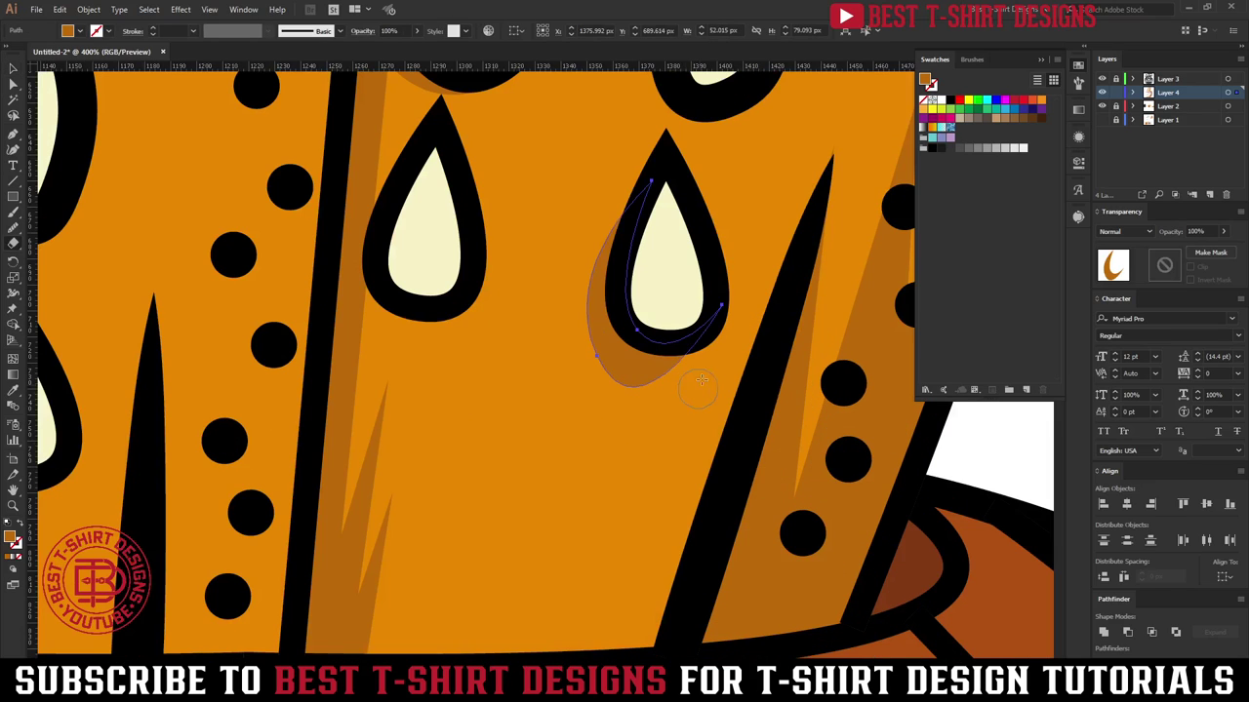
{"action": "mouse_move", "coordinate": [708, 360]}
{"action": "left_mouse_down"}
{"action": "mouse_move", "coordinate": [630, 392]}
{"action": "mouse_move", "coordinate": [584, 377]}
{"action": "mouse_move", "coordinate": [527, 291]}
{"action": "left_mouse_up"}
{"action": "scroll", "coordinate": [632, 432], "scroll_direction": "down", "scroll_amount": 3}
{"action": "key", "text": "v"}
{"action": "left_click", "coordinate": [618, 437]}
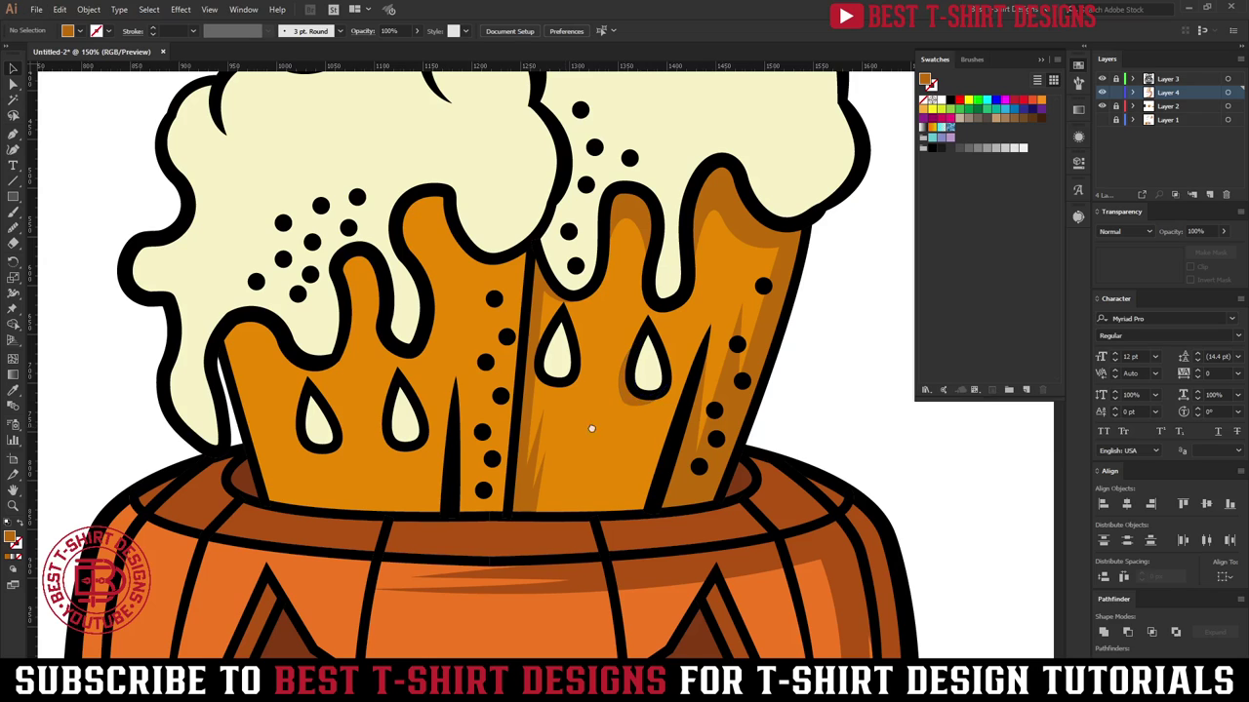
Step: Start a shadow on the left glass along its black streak, with pointed notches among the bubbles up toward the foam
{"action": "scroll", "coordinate": [591, 423], "scroll_direction": "left", "scroll_amount": 2}
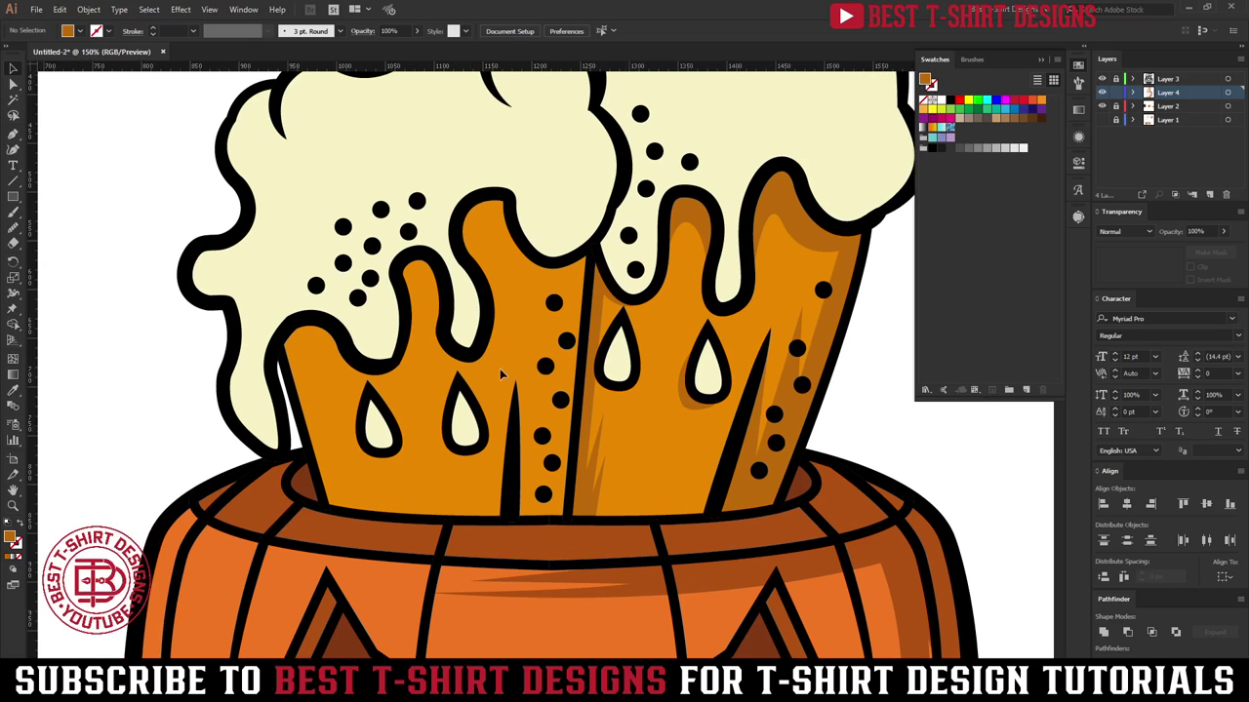
{"action": "key", "text": "p"}
{"action": "left_click", "coordinate": [509, 517]}
{"action": "left_click", "coordinate": [514, 387]}
{"action": "left_click", "coordinate": [514, 386]}
{"action": "left_click", "coordinate": [535, 471]}
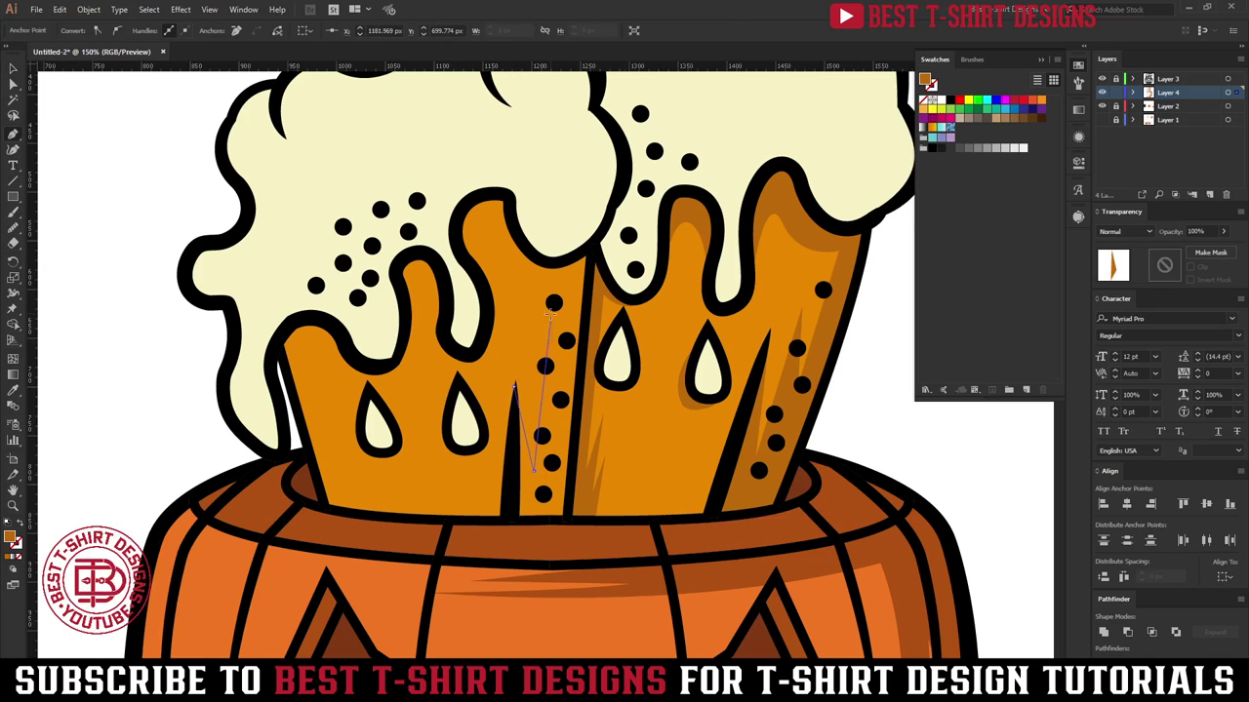
{"action": "left_click", "coordinate": [545, 294]}
{"action": "left_click_drag", "start_coordinate": [559, 400], "coordinate": [542, 330]}
{"action": "left_click", "coordinate": [556, 289]}
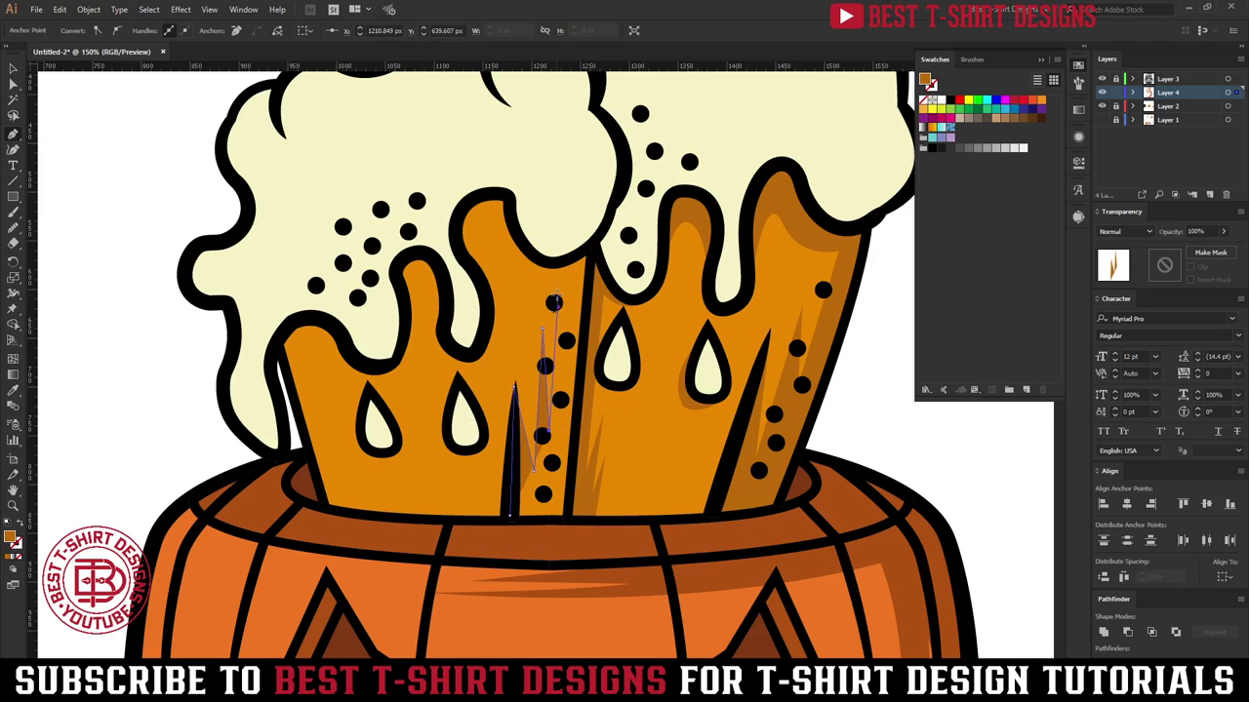
Step: Curve the left glass's shadow up into the tall beer arch and around the arch's black outline under the foam
{"action": "left_click_drag", "start_coordinate": [500, 251], "coordinate": [485, 209]}
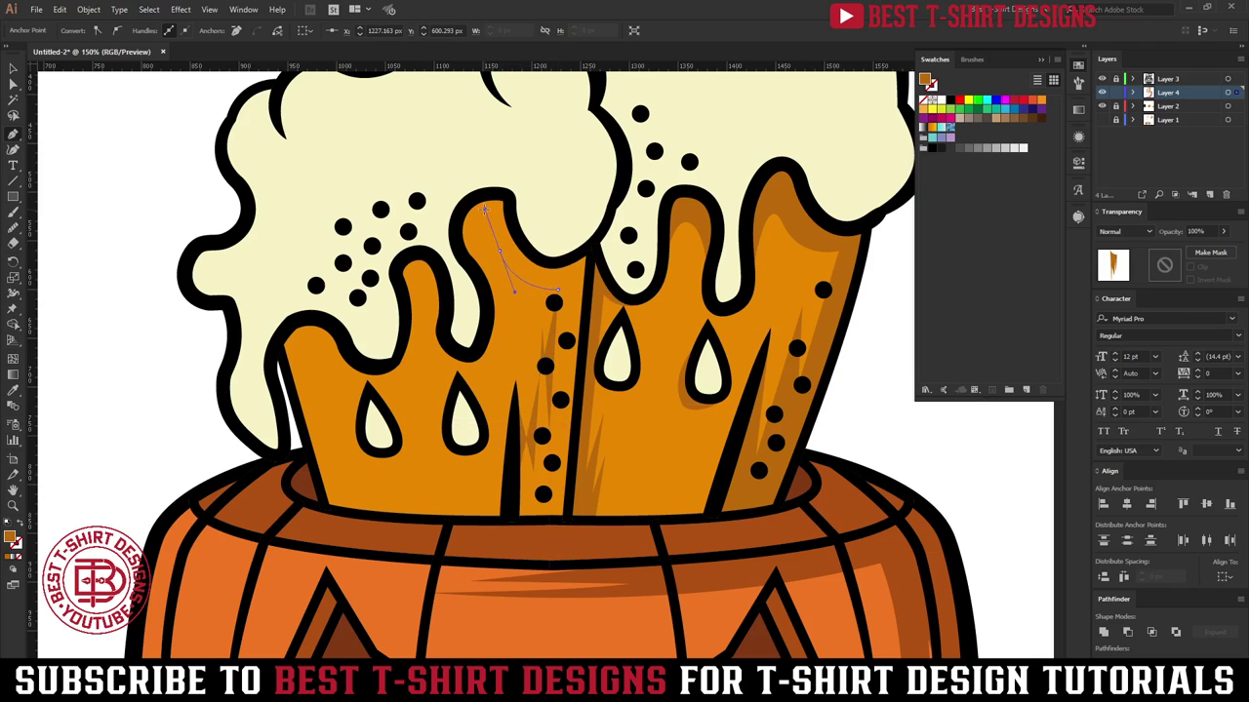
{"action": "left_click_drag", "start_coordinate": [479, 274], "coordinate": [489, 294]}
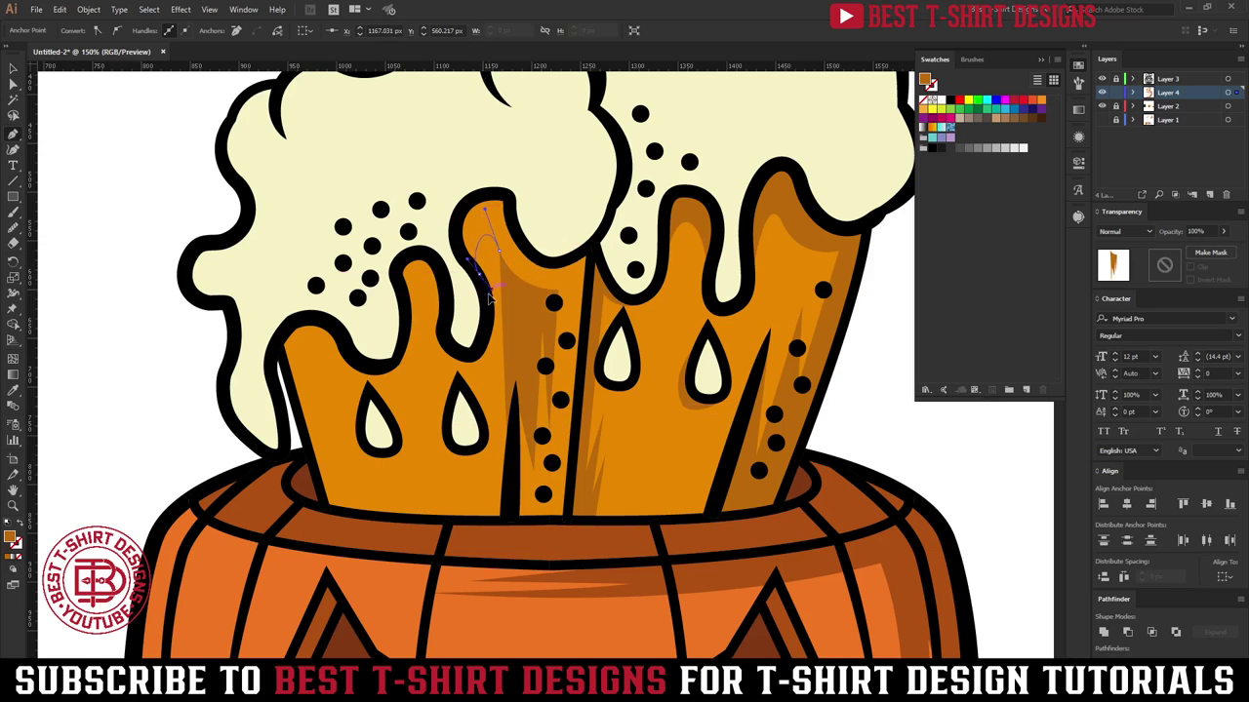
{"action": "left_click", "coordinate": [481, 275]}
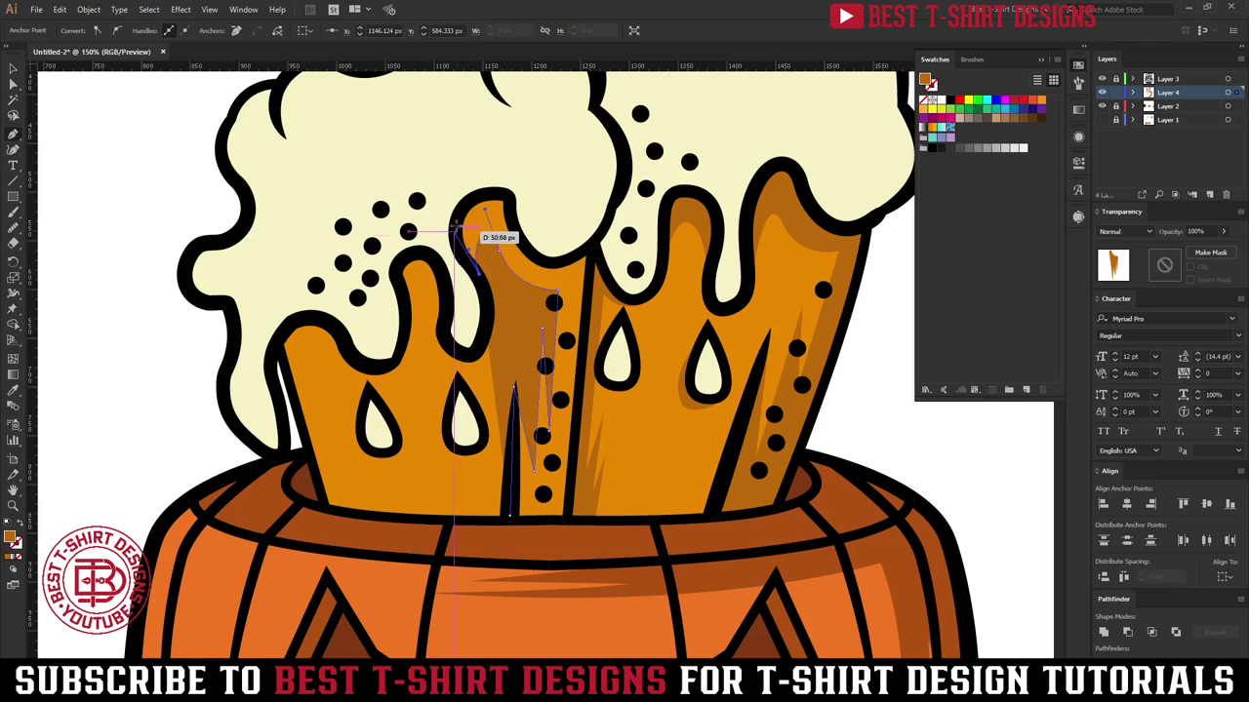
{"action": "left_click_drag", "start_coordinate": [454, 232], "coordinate": [527, 223]}
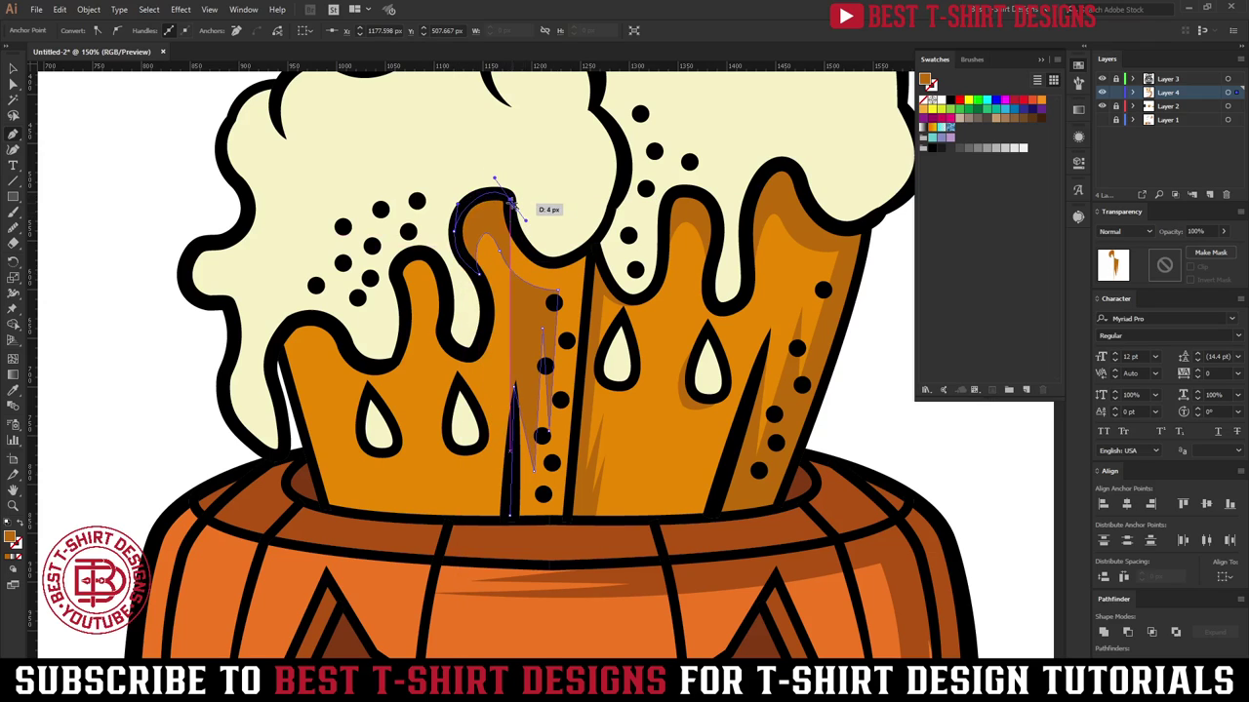
{"action": "left_click", "coordinate": [511, 200]}
Step: Continue the shadow under the foam, down the line dividing the glasses and along the base, close the shape, and deselect it
{"action": "left_click", "coordinate": [553, 264]}
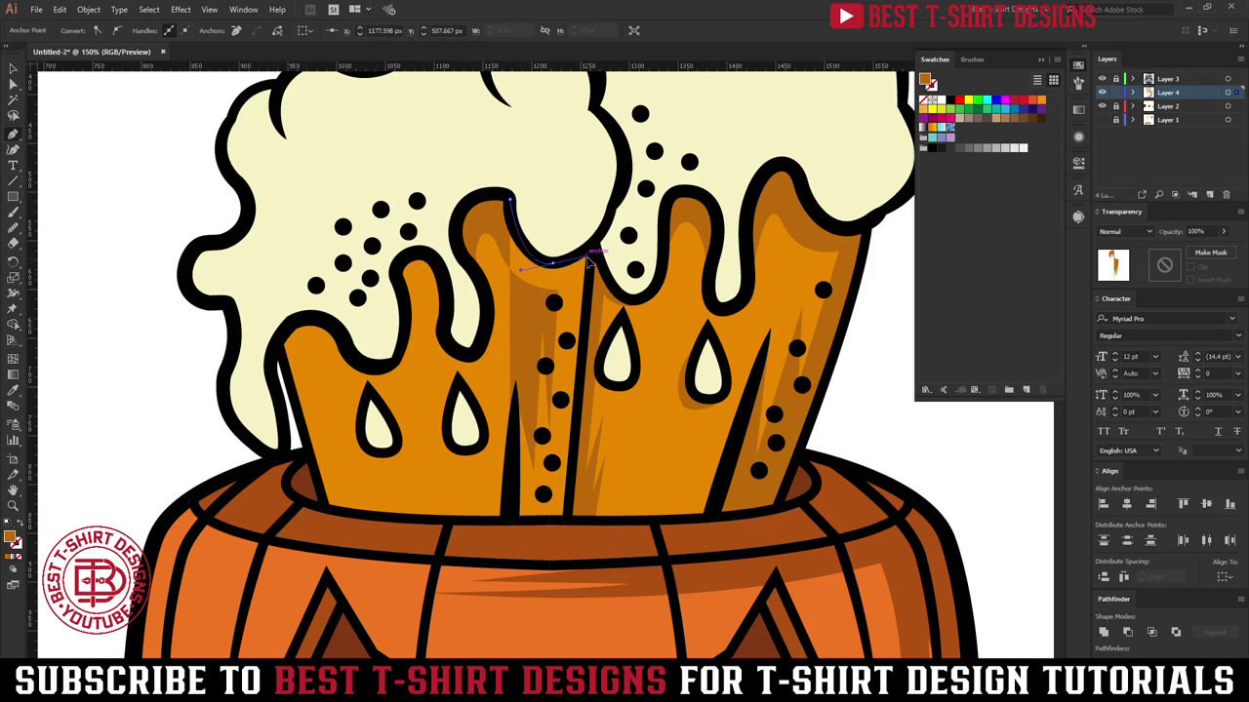
{"action": "left_click", "coordinate": [591, 240]}
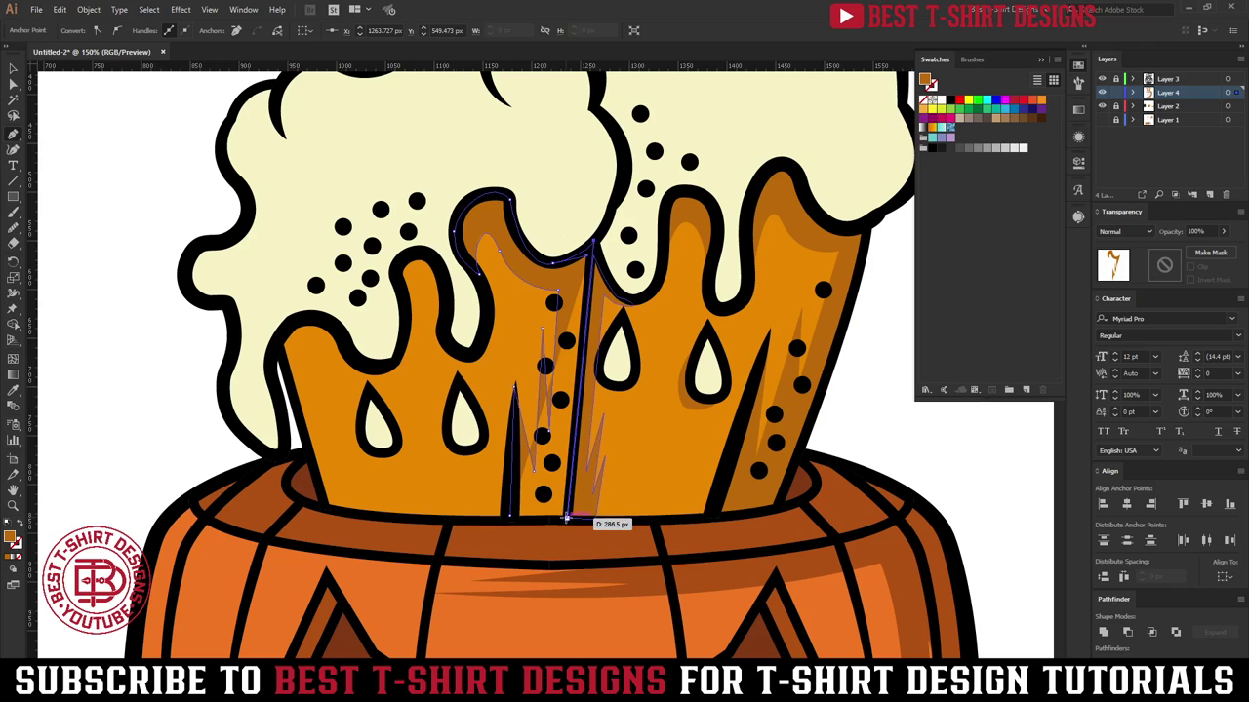
{"action": "left_click", "coordinate": [566, 515]}
{"action": "left_click", "coordinate": [511, 515]}
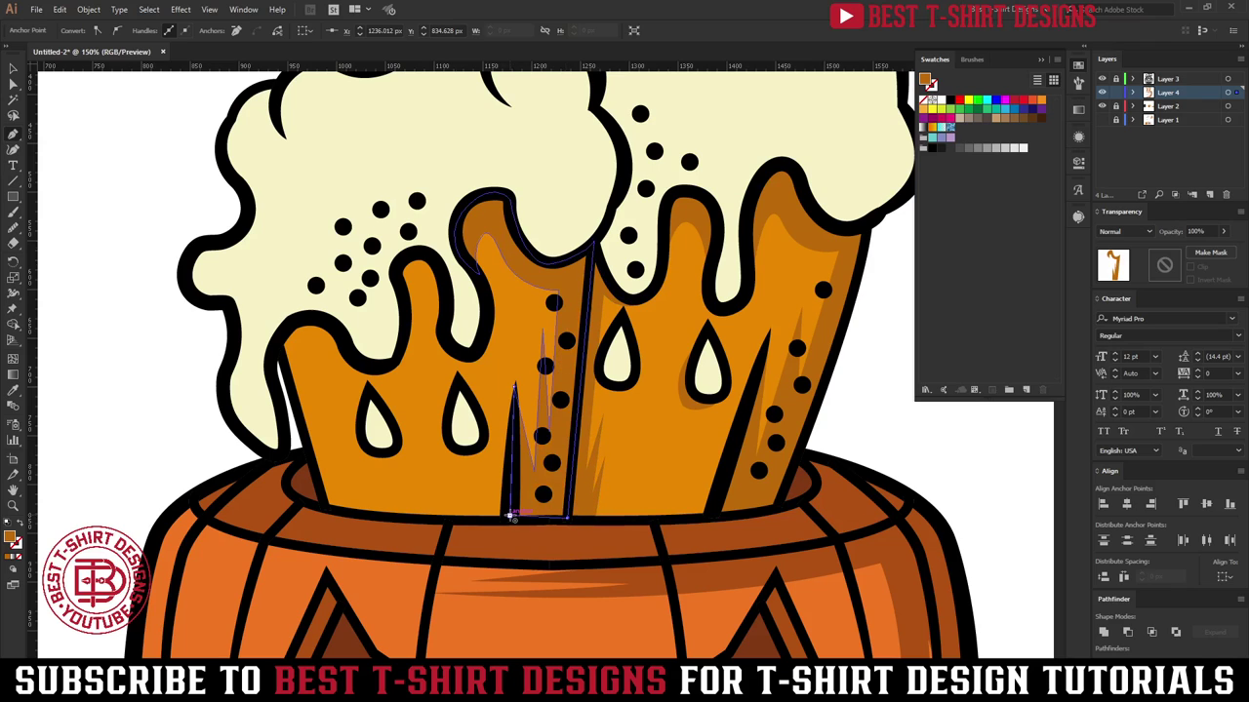
{"action": "key", "text": "v"}
{"action": "left_click", "coordinate": [686, 451]}
Step: Draw a closed, arch-shaped shadow inside the narrow beer arch between the middle foam drips of the left glass
{"action": "left_click_drag", "start_coordinate": [650, 462], "coordinate": [702, 455]}
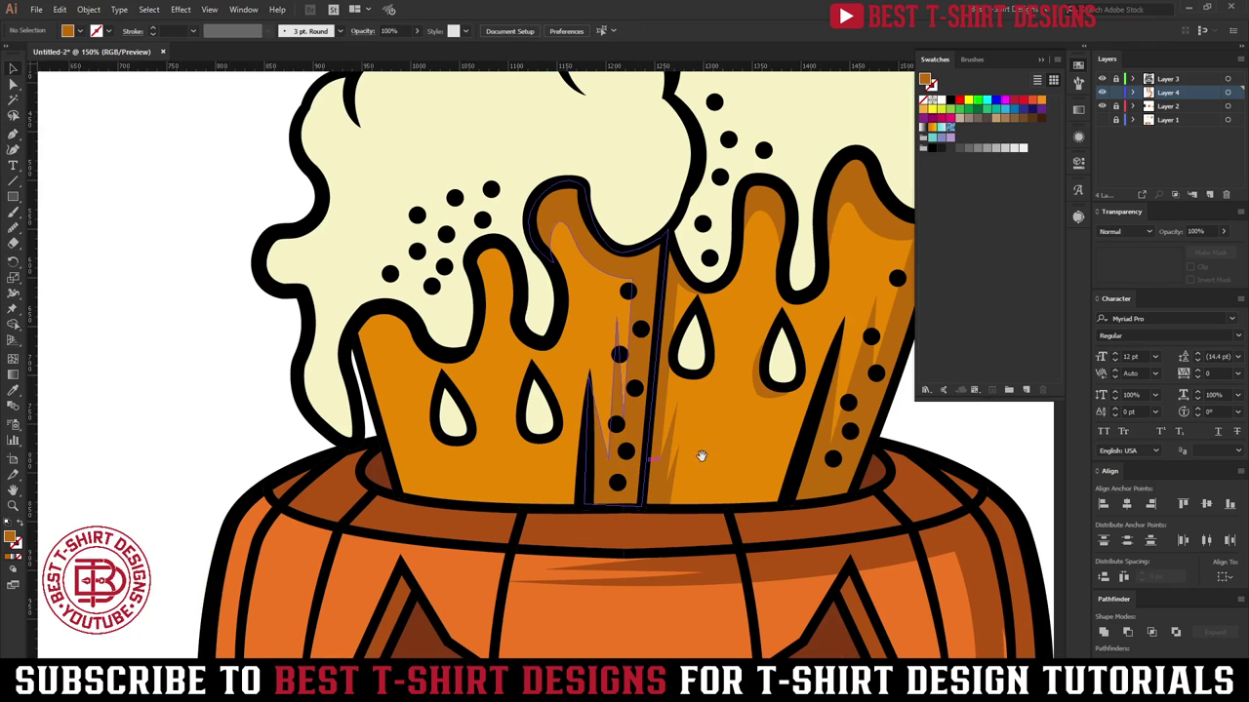
{"action": "key", "text": "p"}
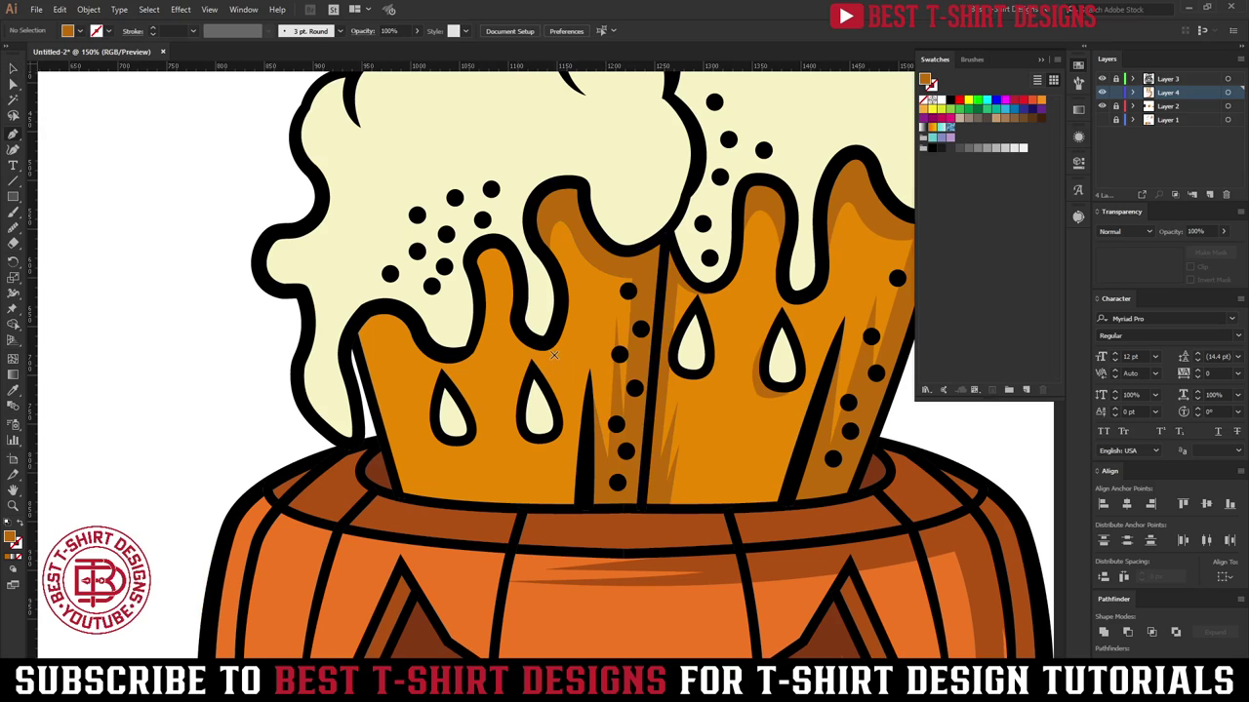
{"action": "left_click", "coordinate": [516, 322]}
{"action": "left_click_drag", "start_coordinate": [491, 269], "coordinate": [514, 234]}
{"action": "left_click", "coordinate": [482, 306]}
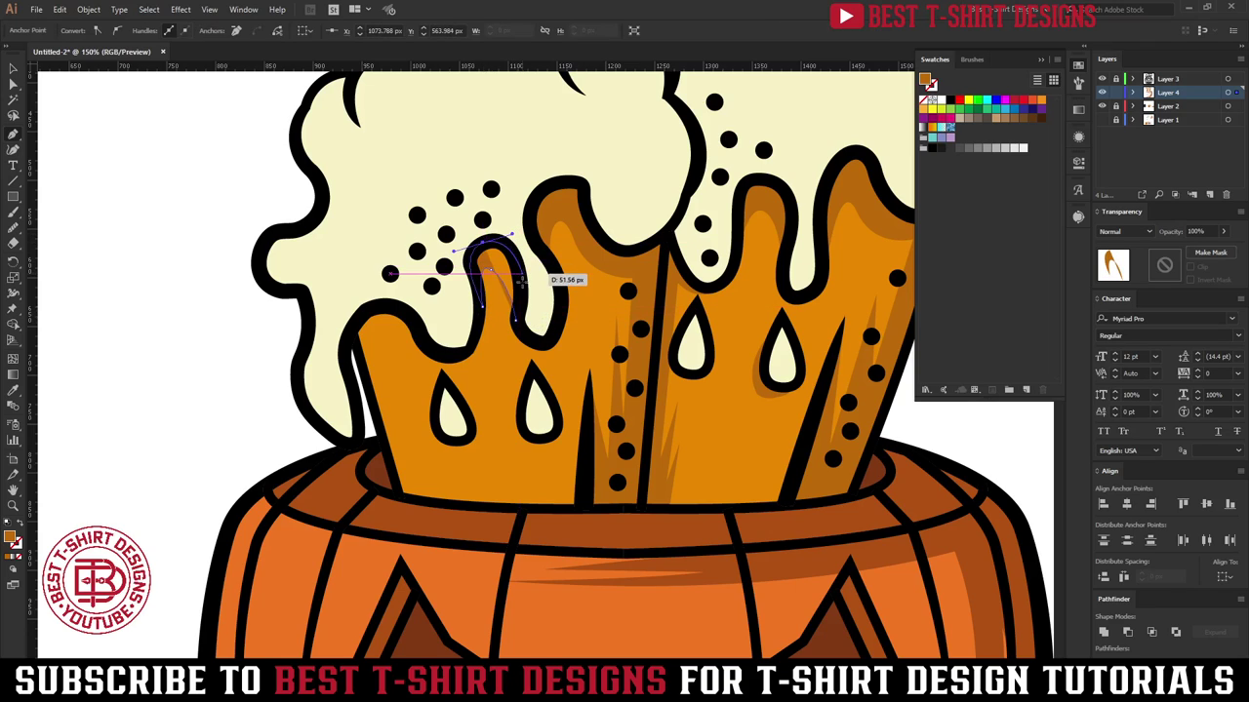
{"action": "left_click", "coordinate": [522, 273]}
{"action": "left_click", "coordinate": [515, 321]}
{"action": "key", "text": "v"}
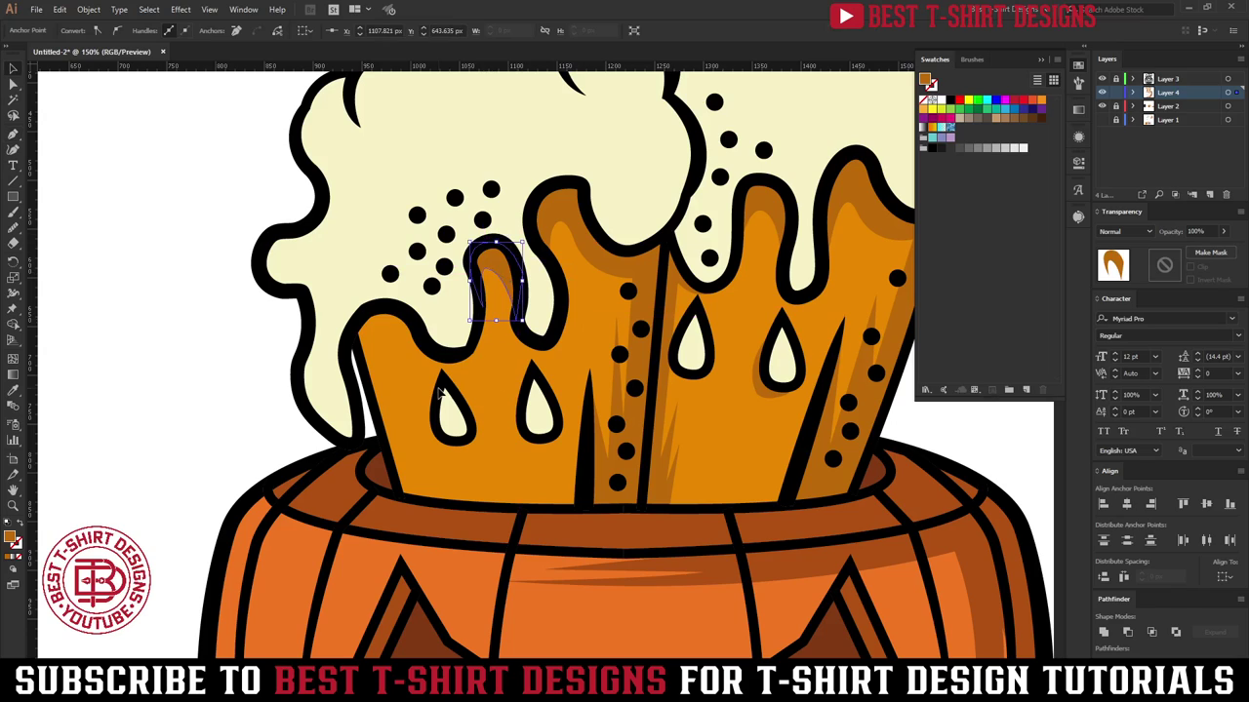
Step: Start a shadow on the left glass's outer side, running from the leftmost arch down toward the base with a pointed notch
{"action": "key", "text": "p"}
{"action": "left_click", "coordinate": [424, 349]}
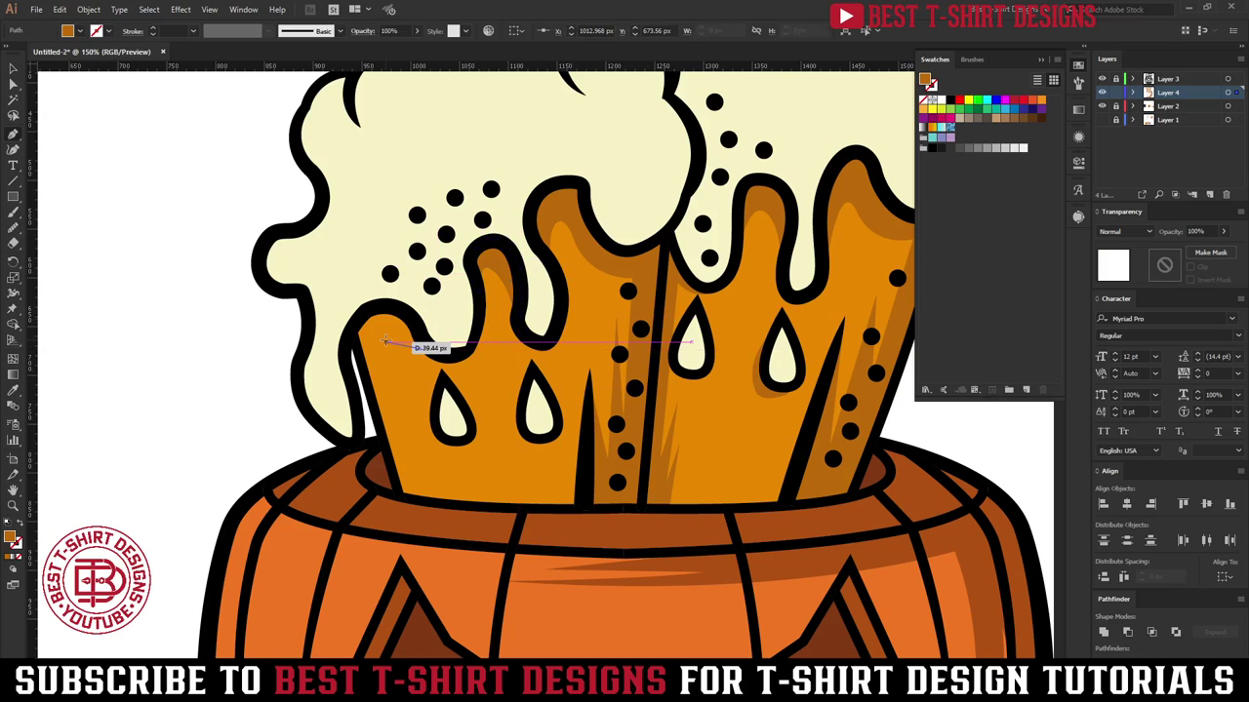
{"action": "left_click_drag", "start_coordinate": [386, 341], "coordinate": [371, 353]}
{"action": "left_click", "coordinate": [386, 341]}
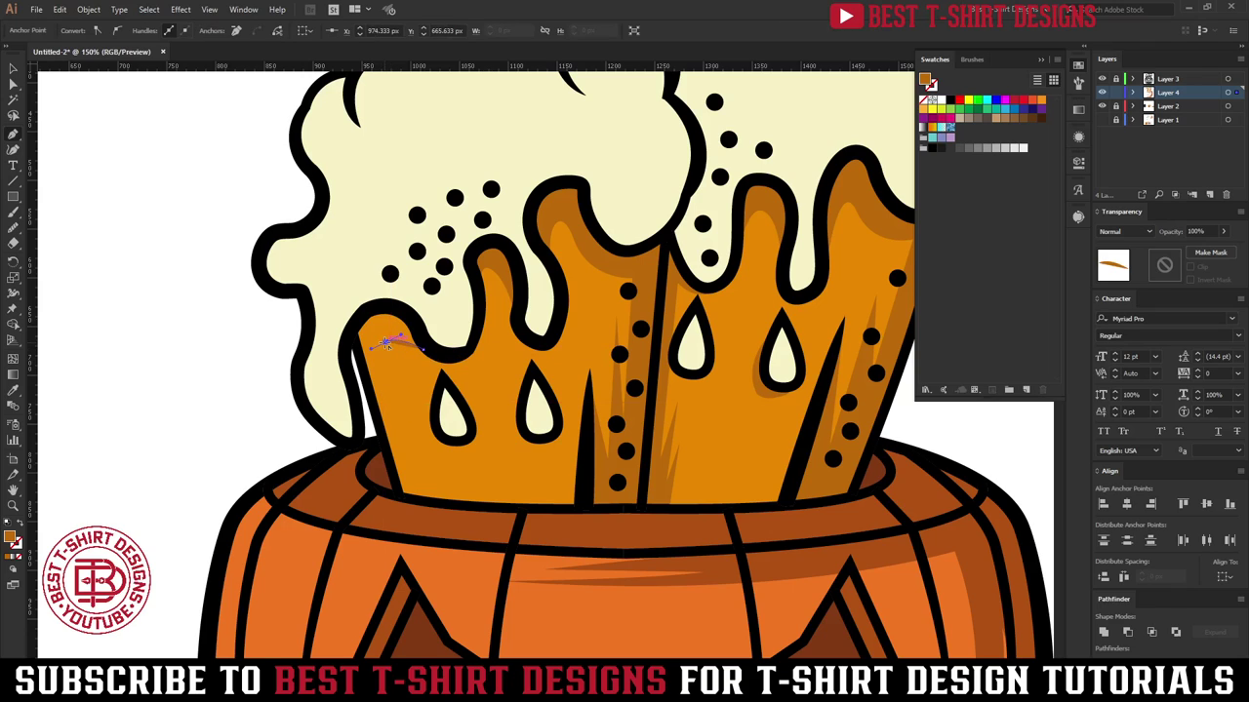
{"action": "left_click", "coordinate": [405, 428]}
{"action": "left_click", "coordinate": [387, 383]}
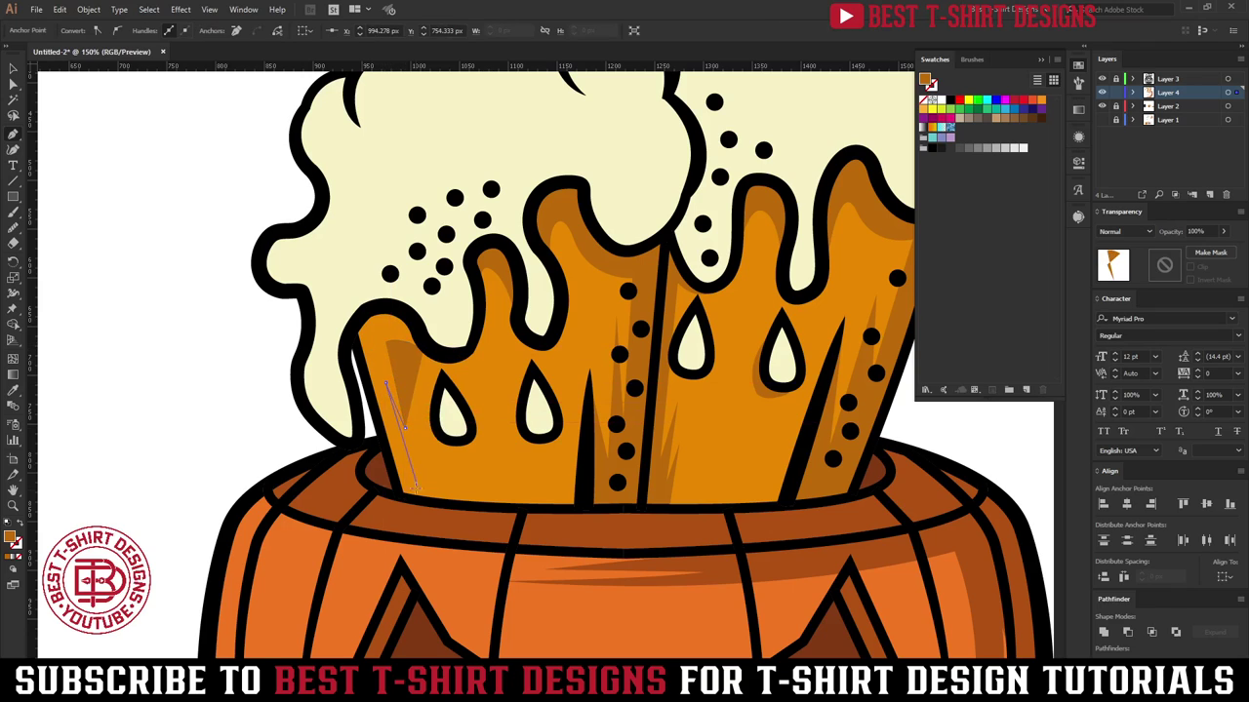
{"action": "left_click", "coordinate": [417, 485]}
Step: Continue the left glass's outer shadow along the base, up the outer outline and over the leftmost arch, and close the shape
{"action": "left_click", "coordinate": [481, 502]}
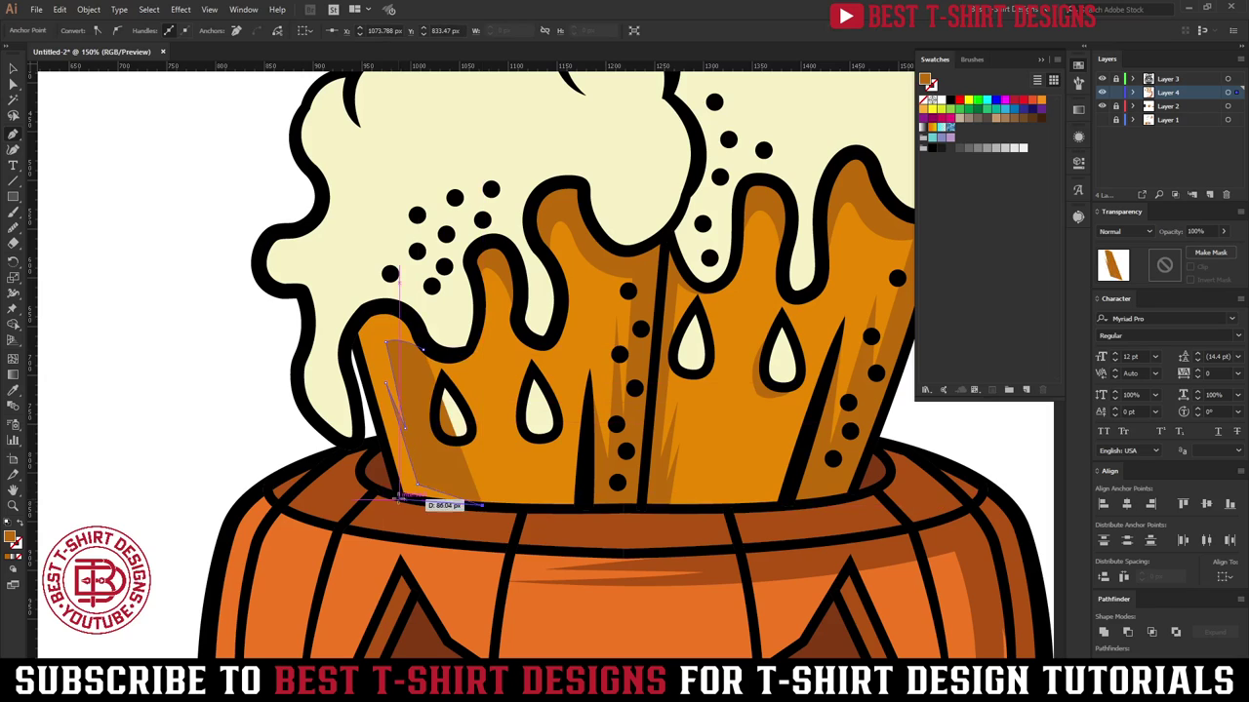
{"action": "left_click", "coordinate": [399, 498]}
{"action": "left_click", "coordinate": [352, 336]}
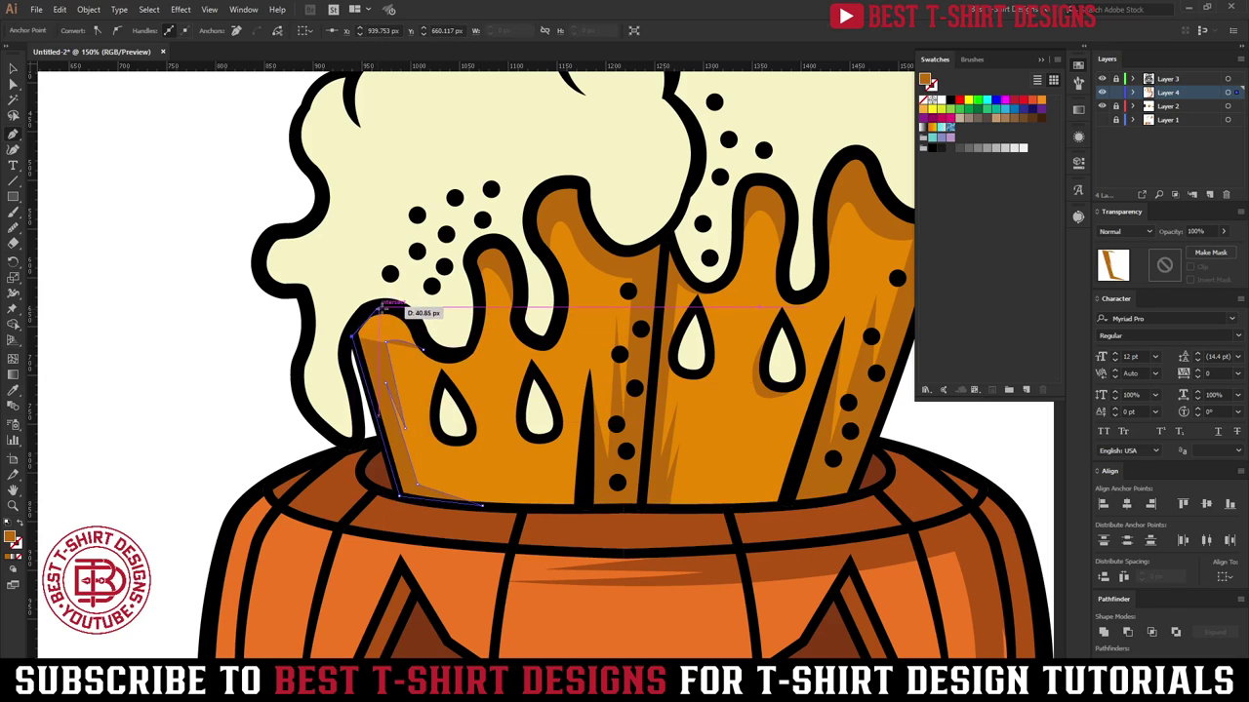
{"action": "left_click_drag", "start_coordinate": [377, 306], "coordinate": [402, 310]}
{"action": "left_click", "coordinate": [418, 329]}
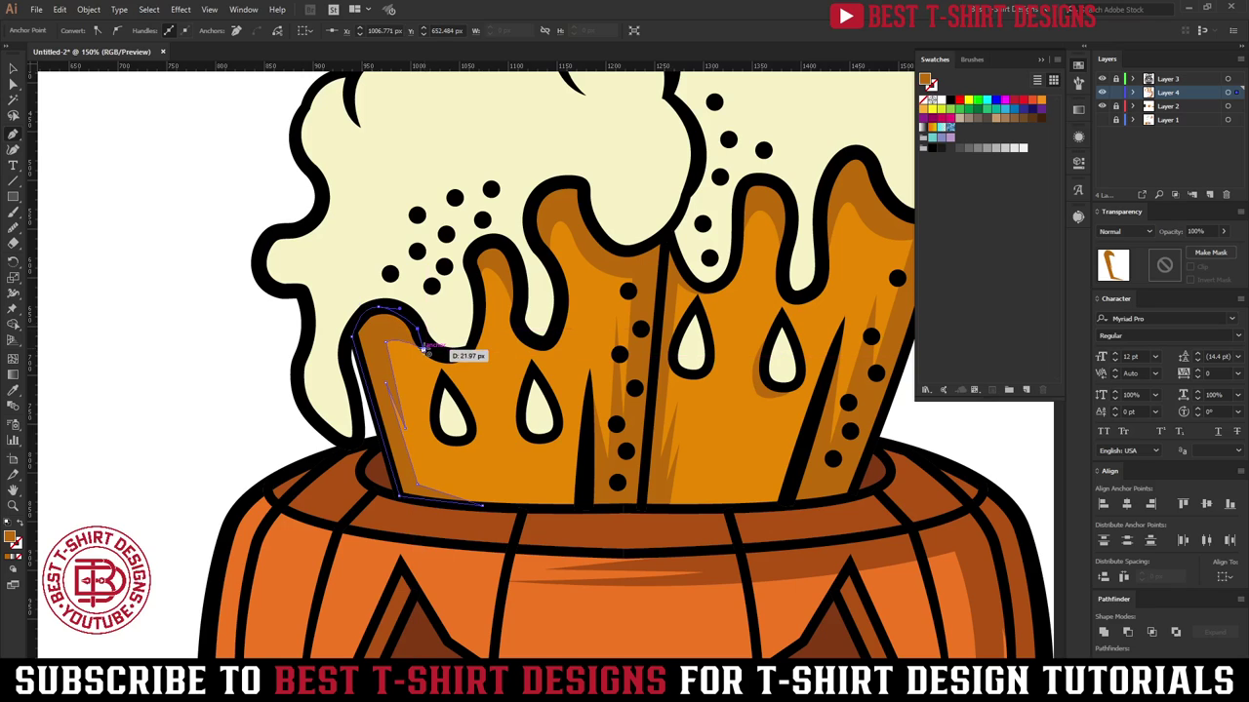
{"action": "left_click", "coordinate": [423, 348]}
Step: Adjust the notch anchor of the left glass's outer shadow with Direct Selection and deselect the shape
{"action": "key", "text": "v"}
{"action": "key", "text": "a"}
{"action": "left_click_drag", "start_coordinate": [405, 428], "coordinate": [427, 443]}
{"action": "key", "text": "ctrl+minus"}
{"action": "key", "text": "ctrl+minus"}
{"action": "key", "text": "ctrl+minus"}
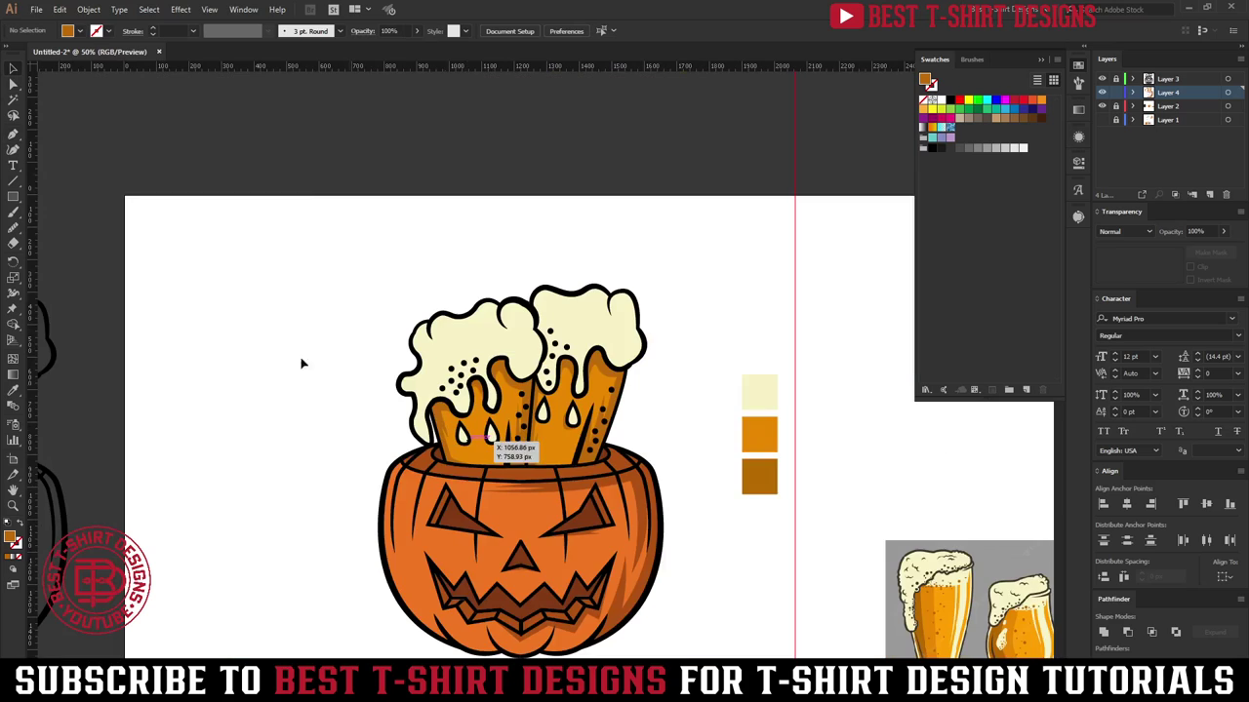
Step: Sample the cream foam color and set the fill to a darker, slightly more saturated shade of it
{"action": "scroll", "coordinate": [656, 388], "scroll_direction": "down", "scroll_amount": 1}
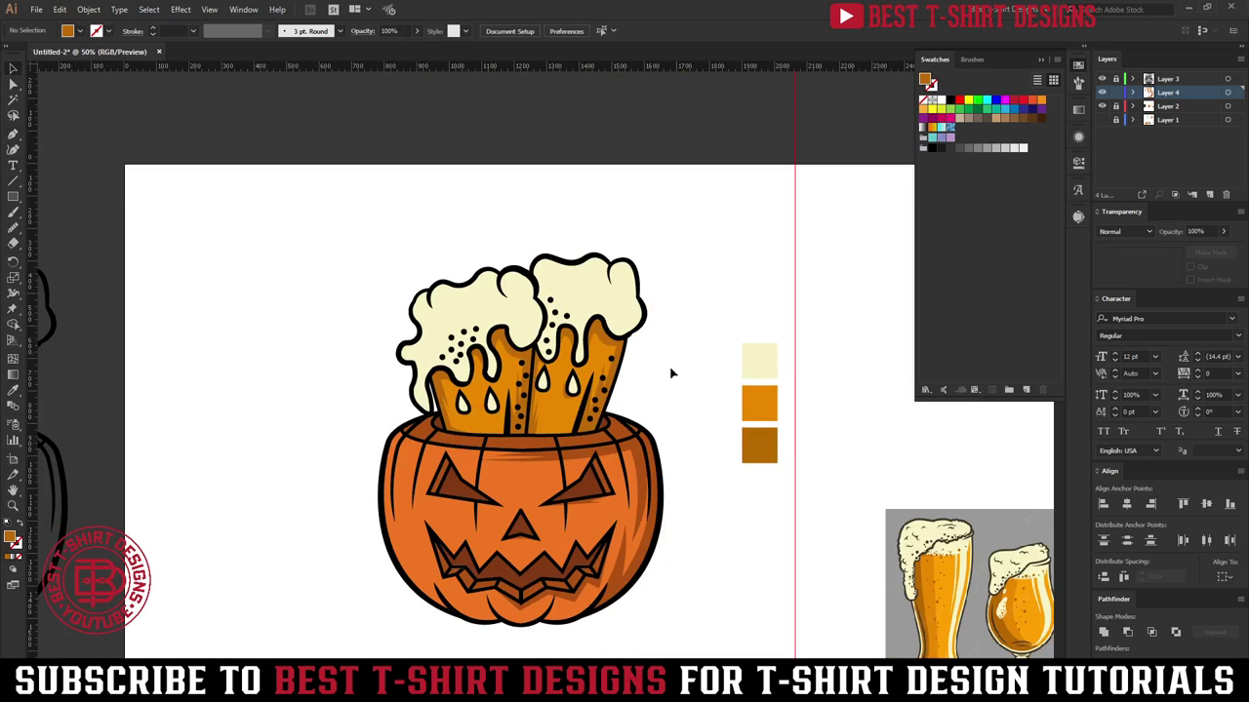
{"action": "left_click_drag", "start_coordinate": [671, 372], "coordinate": [652, 353]}
{"action": "key", "text": "ctrl+plus"}
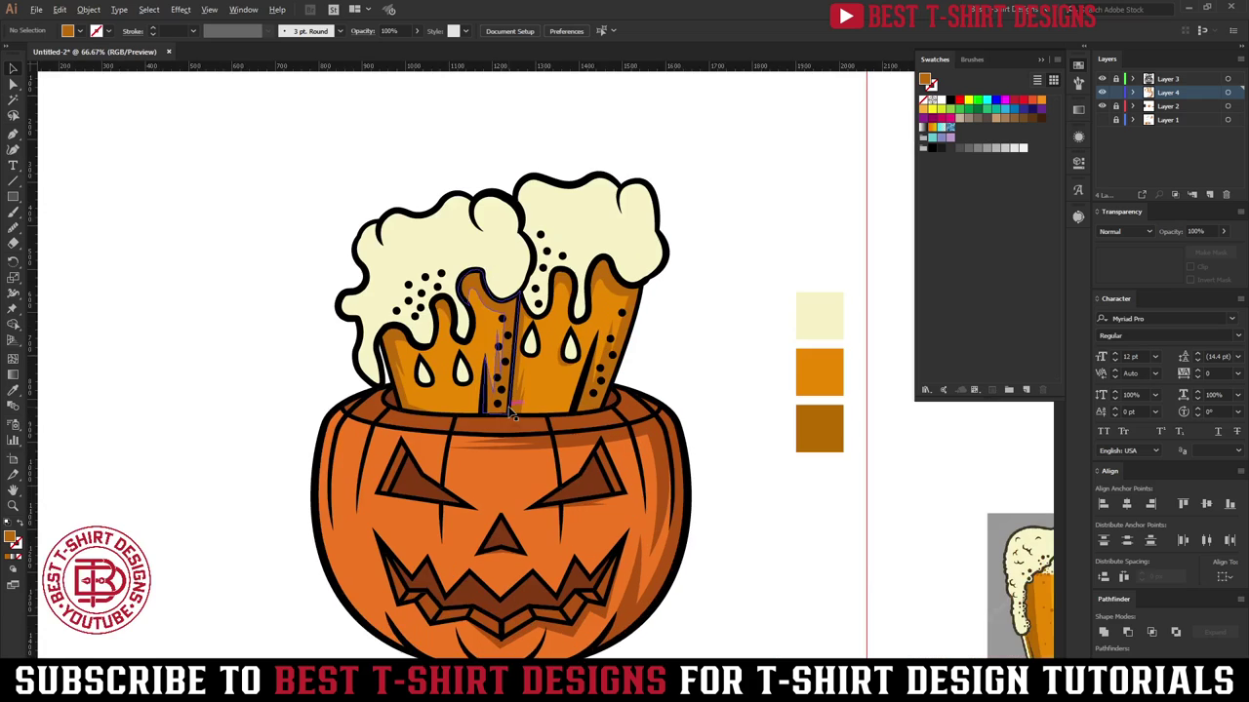
{"action": "scroll", "coordinate": [722, 322], "scroll_direction": "up", "scroll_amount": 1}
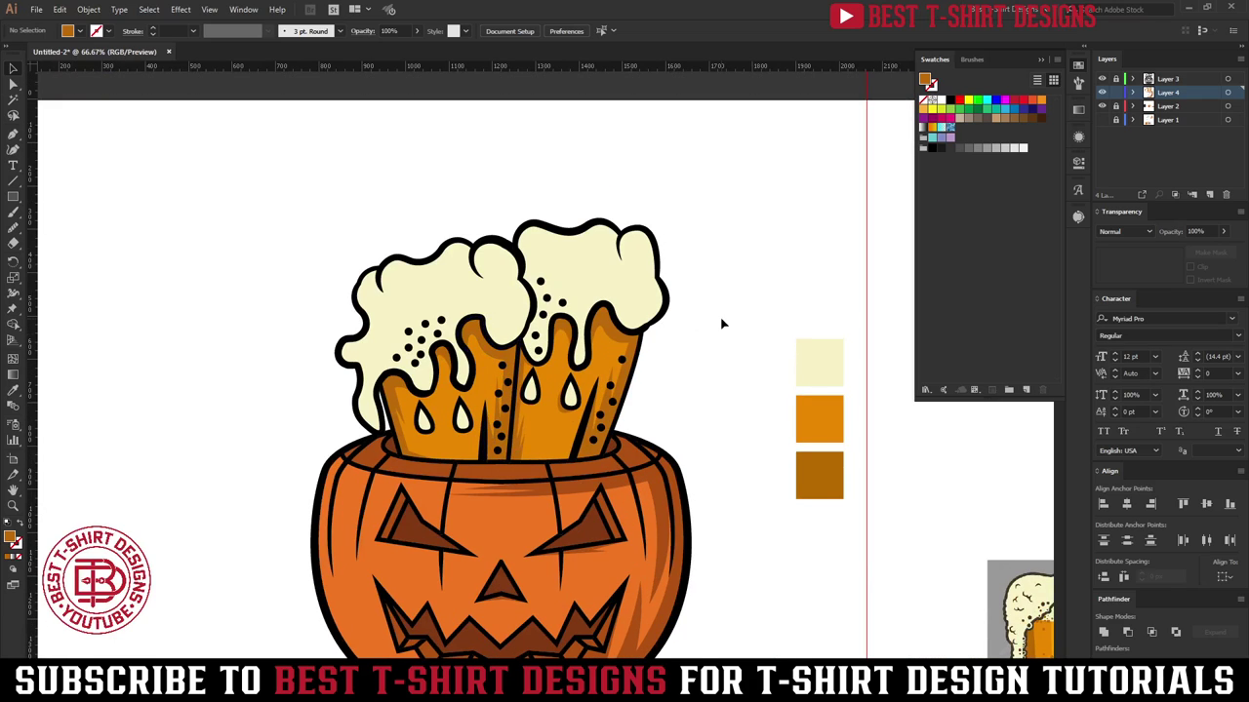
{"action": "key", "text": "i"}
{"action": "left_click", "coordinate": [592, 265]}
{"action": "key", "text": "v"}
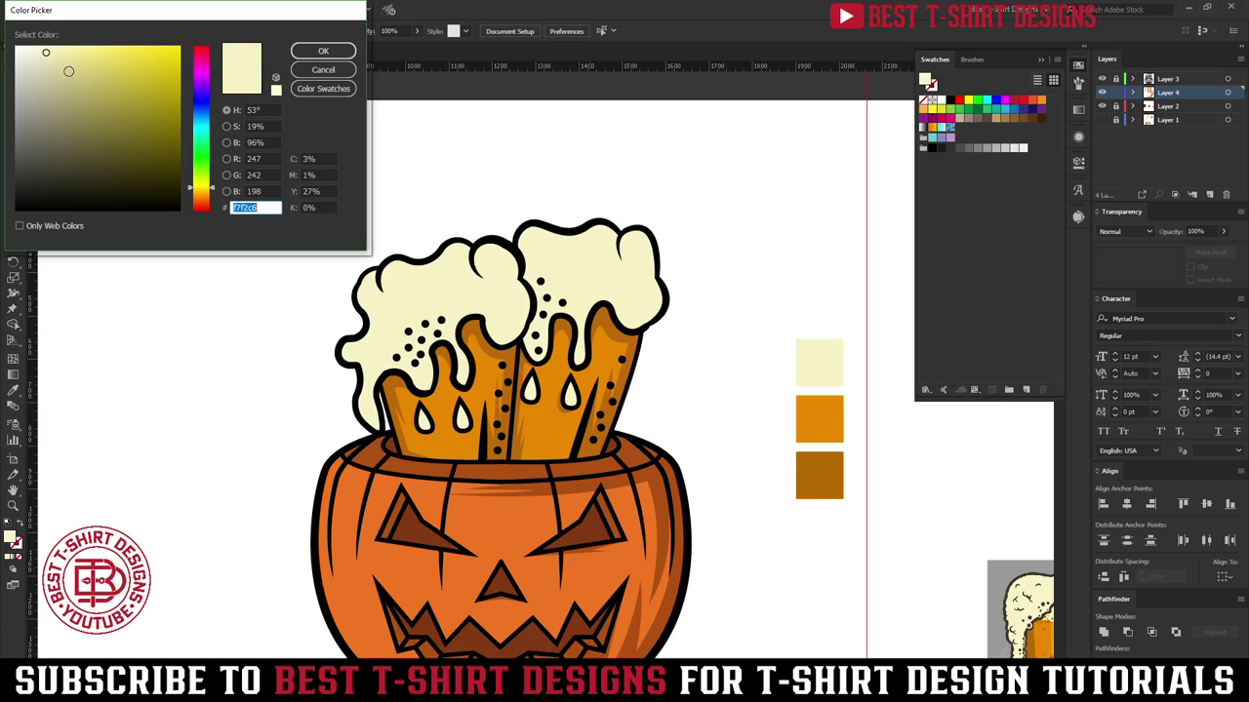
{"action": "left_click", "coordinate": [323, 51]}
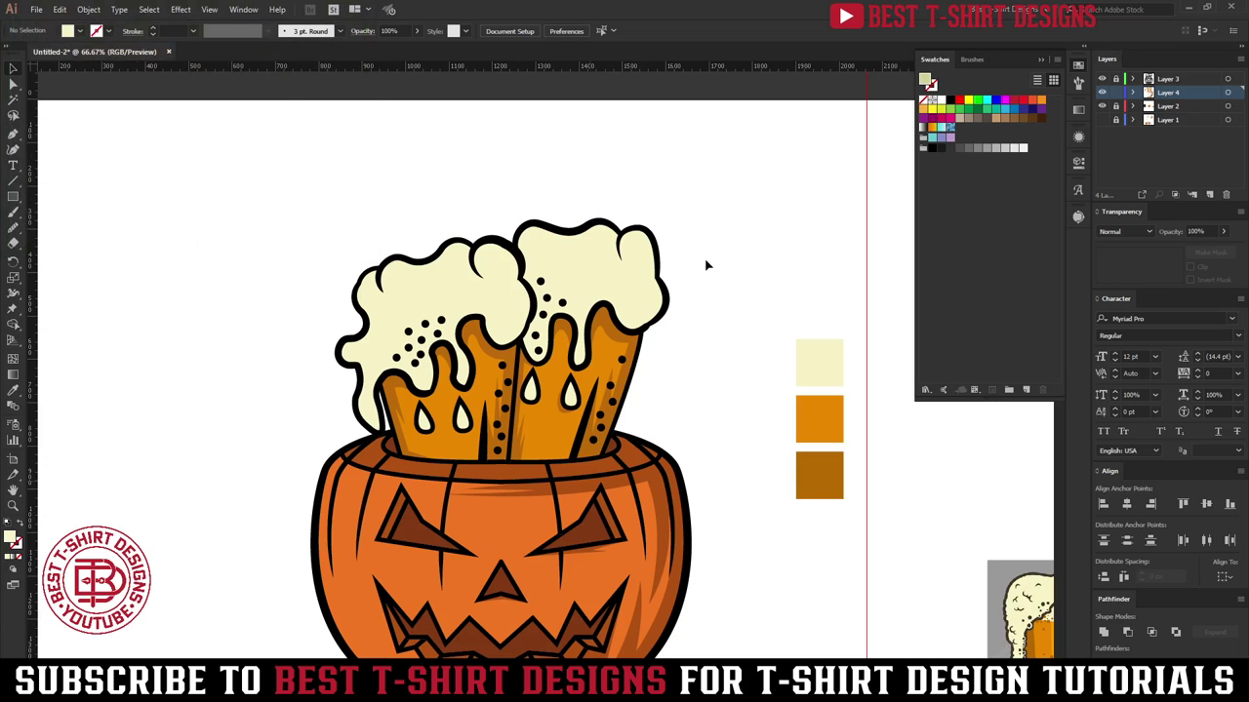
Step: Start a Pen shadow on the right glass's foam, curving its inner edge around the outer bulge and the lower lobe
{"action": "scroll", "coordinate": [706, 265], "scroll_direction": "up", "scroll_amount": 4}
{"action": "key", "text": "p"}
{"action": "scroll", "coordinate": [581, 317], "scroll_direction": "up", "scroll_amount": 2}
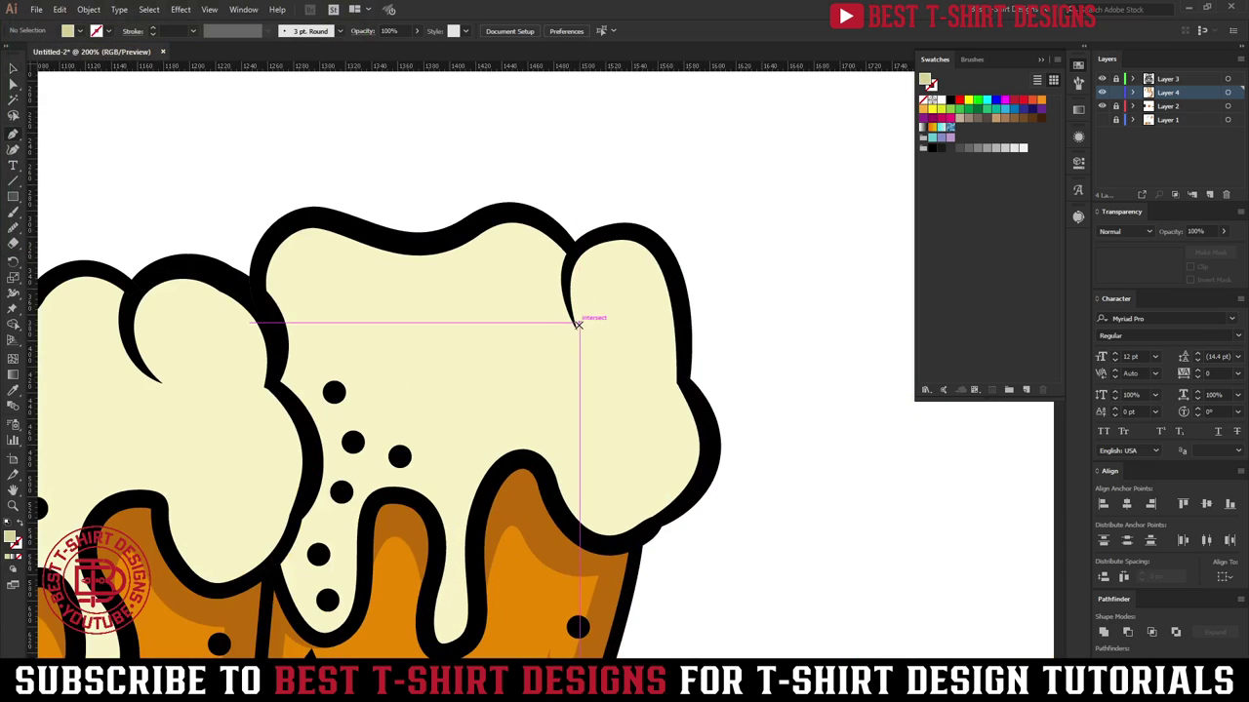
{"action": "left_click_drag", "start_coordinate": [648, 305], "coordinate": [687, 362]}
{"action": "left_click", "coordinate": [630, 422]}
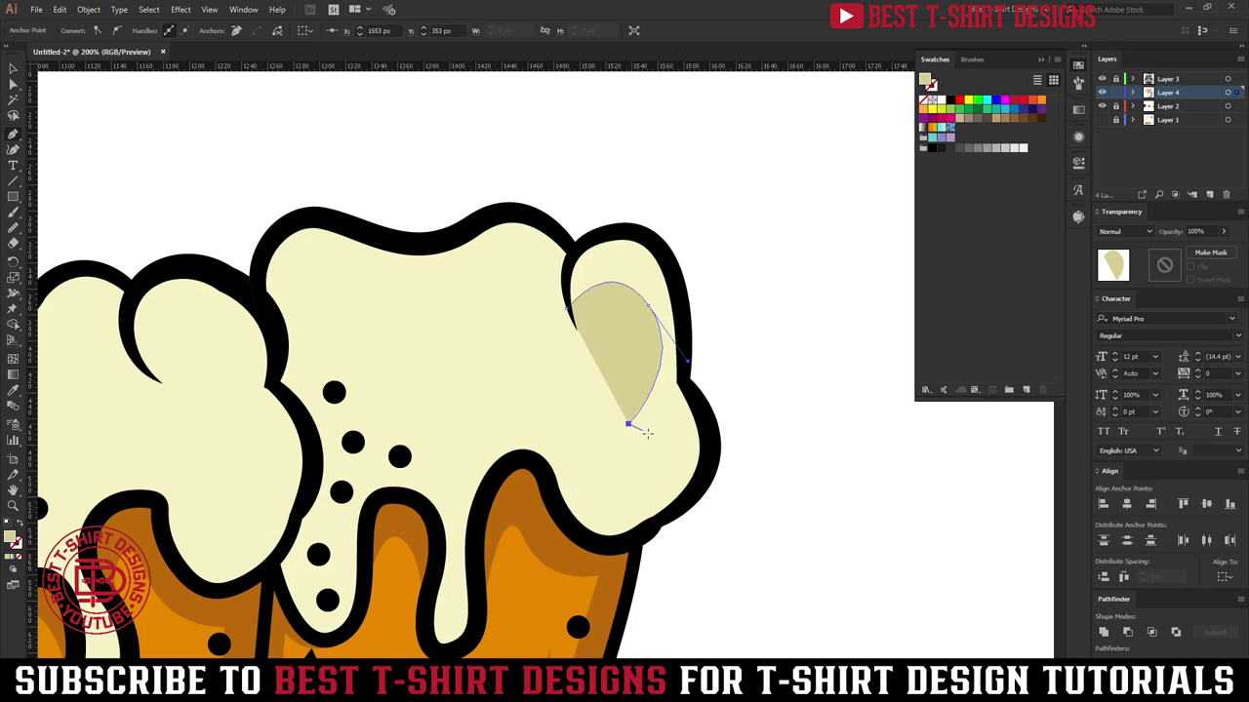
{"action": "left_click_drag", "start_coordinate": [662, 472], "coordinate": [647, 513]}
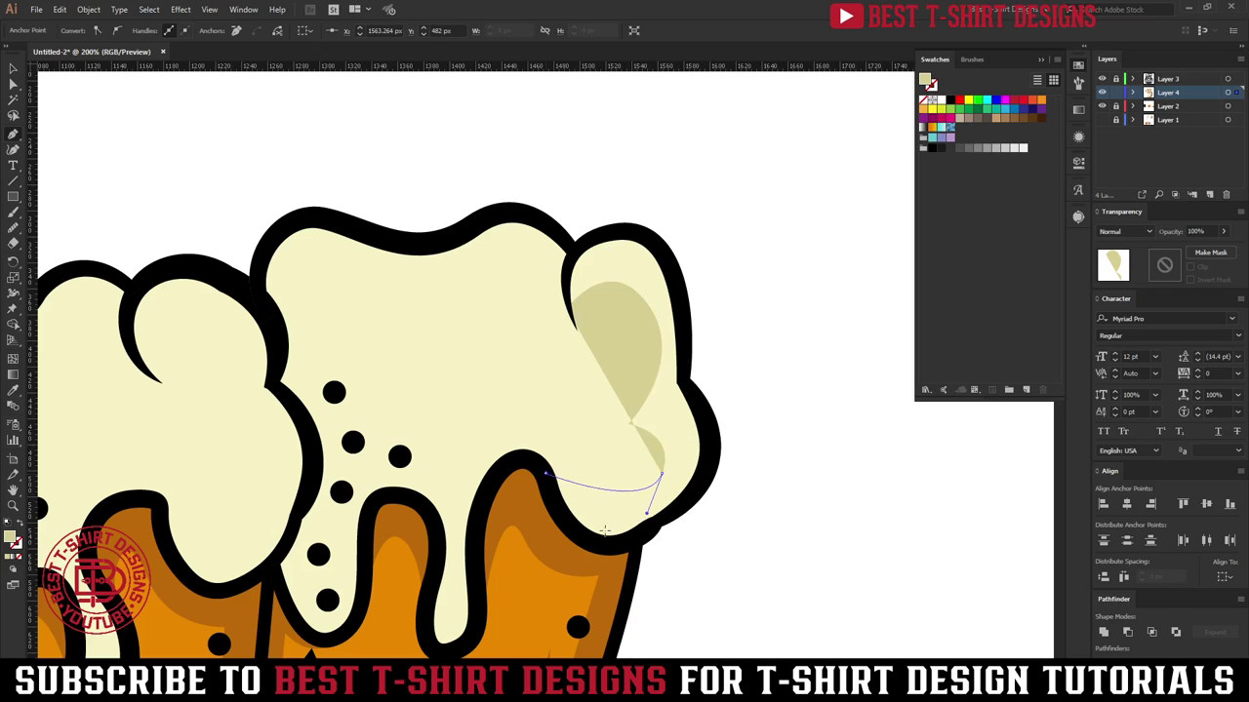
{"action": "left_click", "coordinate": [545, 473]}
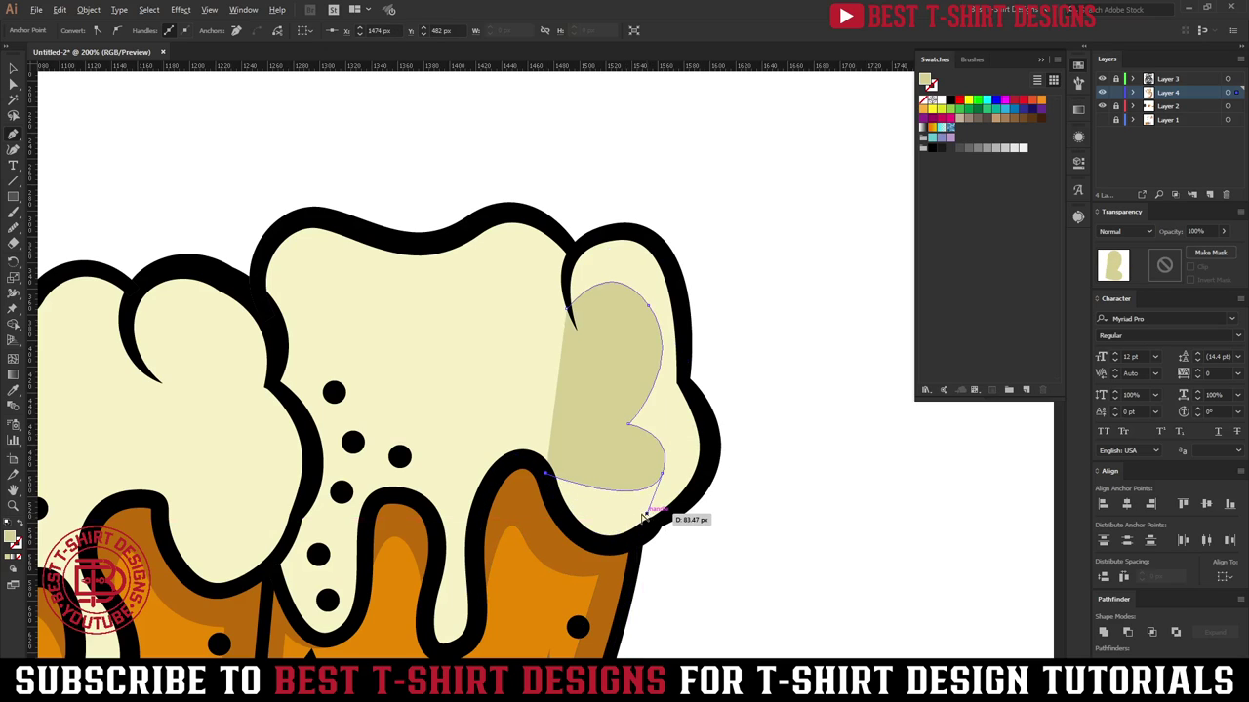
Step: Continue the foam shadow along the black outer outline back over the bulge, close the shape, and deselect it
{"action": "left_click_drag", "start_coordinate": [644, 517], "coordinate": [673, 512]}
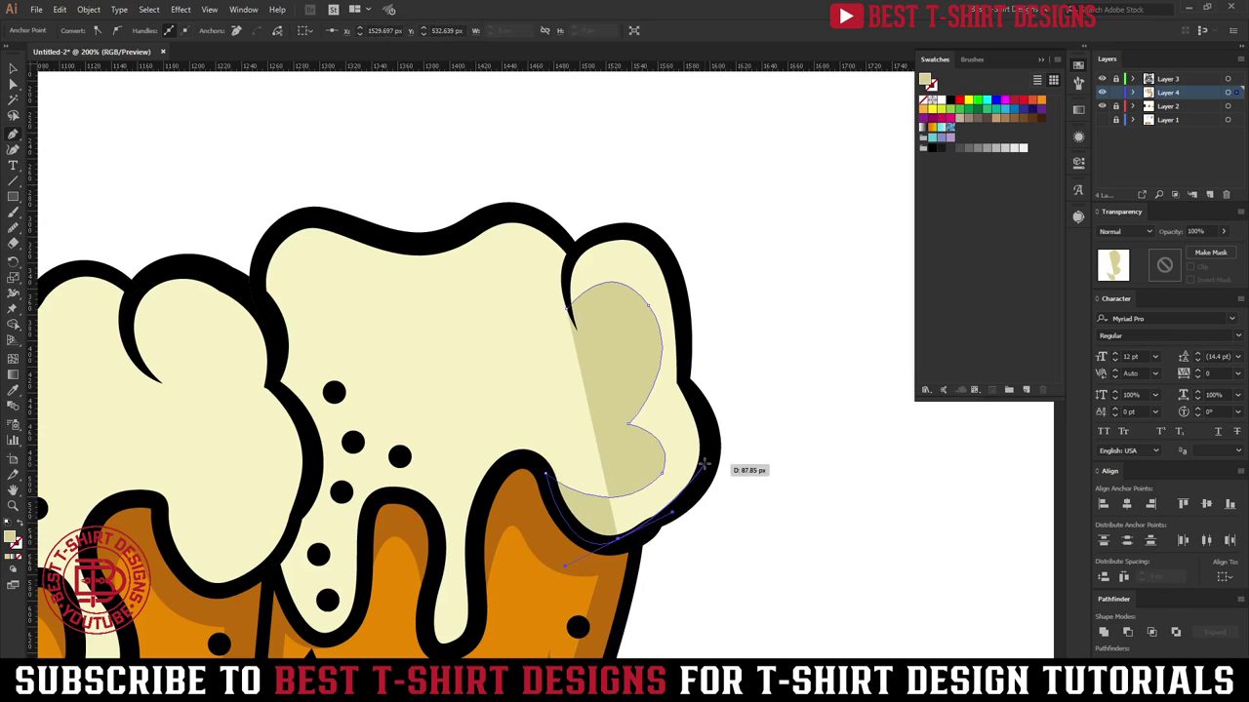
{"action": "left_click_drag", "start_coordinate": [704, 465], "coordinate": [704, 463]}
{"action": "left_click_drag", "start_coordinate": [683, 380], "coordinate": [598, 227]}
{"action": "left_click_drag", "start_coordinate": [566, 268], "coordinate": [567, 282]}
{"action": "left_click", "coordinate": [567, 311]}
{"action": "scroll", "coordinate": [729, 396], "scroll_direction": "down", "scroll_amount": 1}
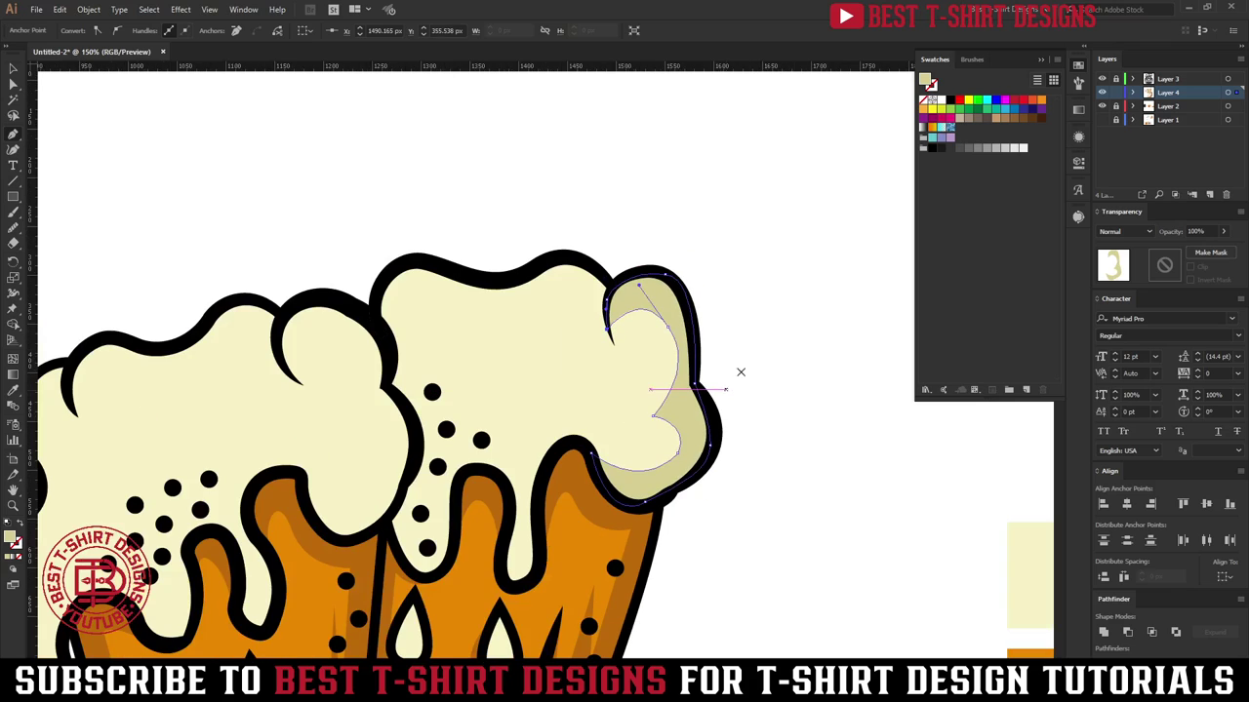
{"action": "key", "text": "v"}
{"action": "left_click", "coordinate": [752, 351]}
Step: Draw freehand Pencil shadows on the right glass's foam, at its upper corner beside the left glass and on the leftmost drip
{"action": "scroll", "coordinate": [755, 354], "scroll_direction": "down", "scroll_amount": 1}
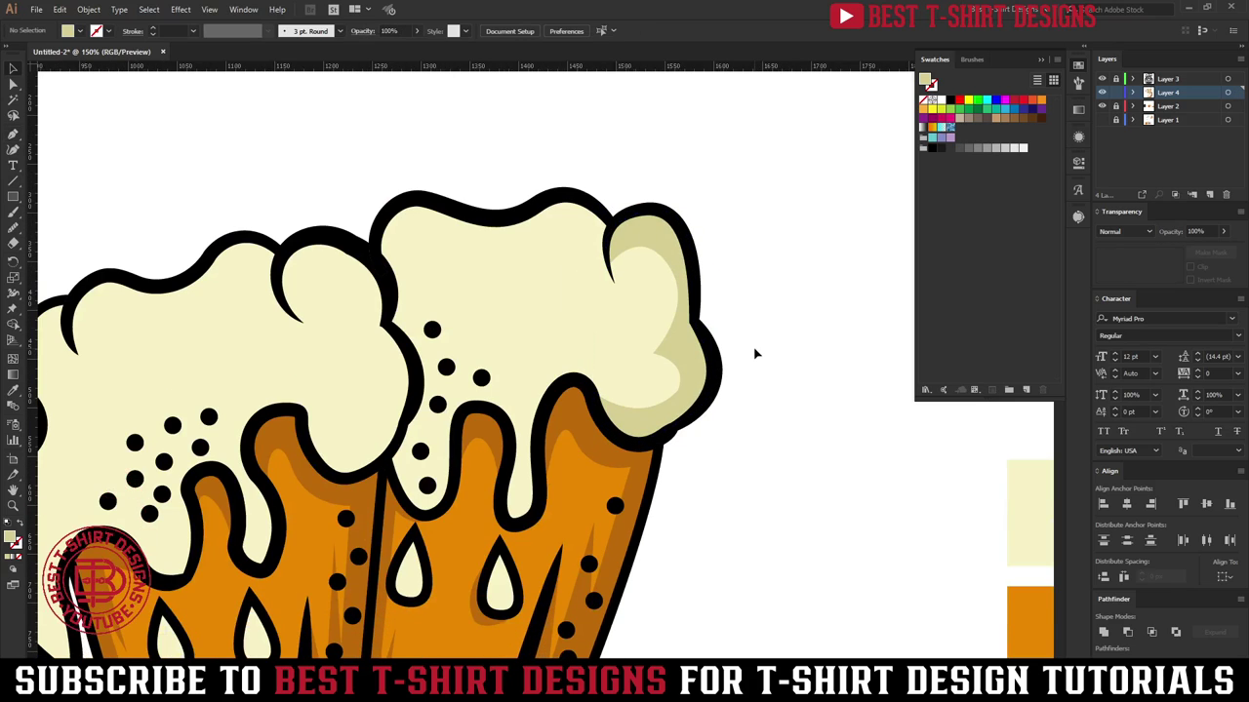
{"action": "key", "text": "n"}
{"action": "left_click_drag", "start_coordinate": [388, 281], "coordinate": [389, 283]}
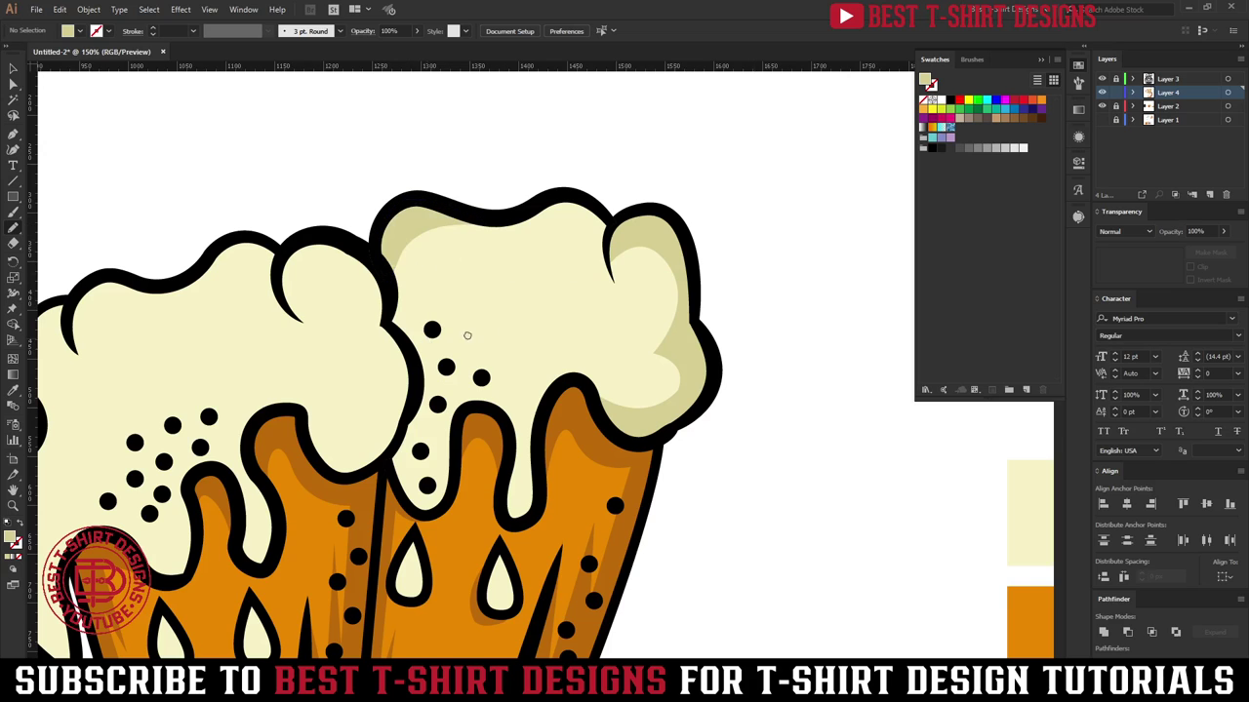
{"action": "mouse_move", "coordinate": [426, 339]}
{"action": "left_mouse_down"}
{"action": "mouse_move", "coordinate": [665, 319]}
{"action": "mouse_move", "coordinate": [600, 274]}
{"action": "left_mouse_up"}
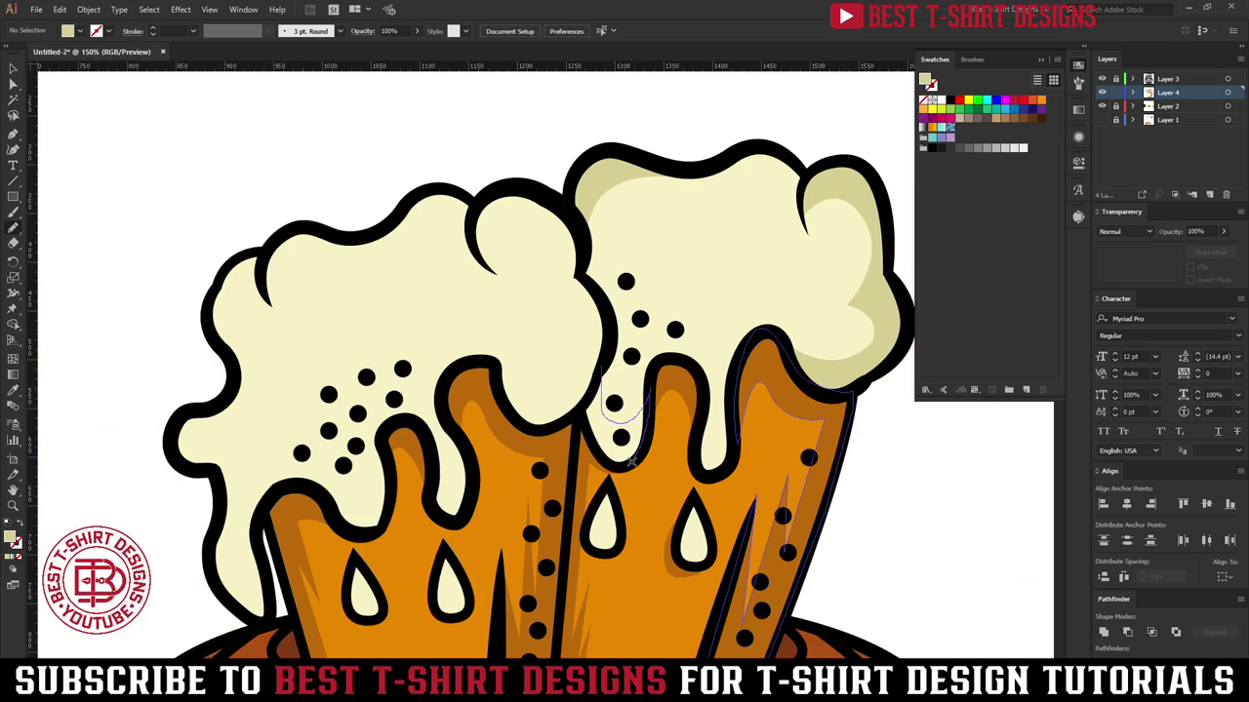
{"action": "left_click_drag", "start_coordinate": [601, 346], "coordinate": [601, 332]}
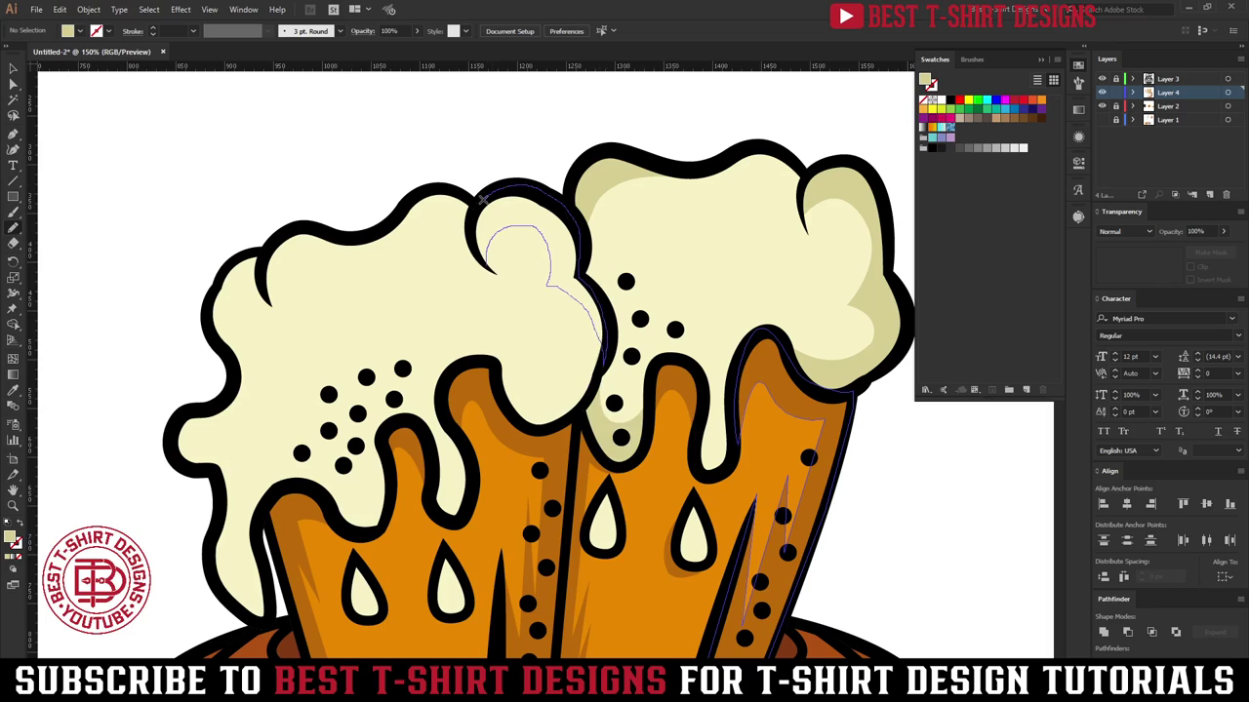
Step: Draw freehand Pencil shadows on the left glass's foam: the rounded bulge by the other glass, the outer drip and the neighboring drip
{"action": "left_click_drag", "start_coordinate": [486, 266], "coordinate": [487, 267]}
{"action": "scroll", "coordinate": [550, 326], "scroll_direction": "down", "scroll_amount": 2}
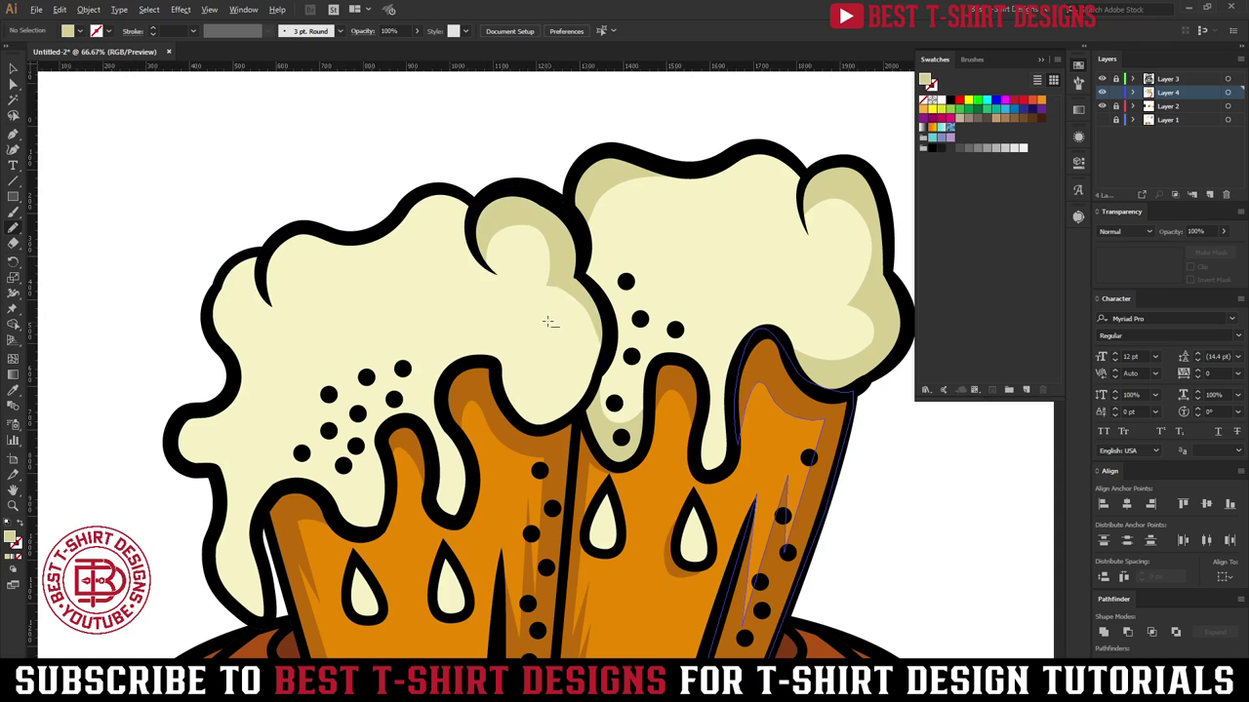
{"action": "scroll", "coordinate": [493, 386], "scroll_direction": "up", "scroll_amount": 1}
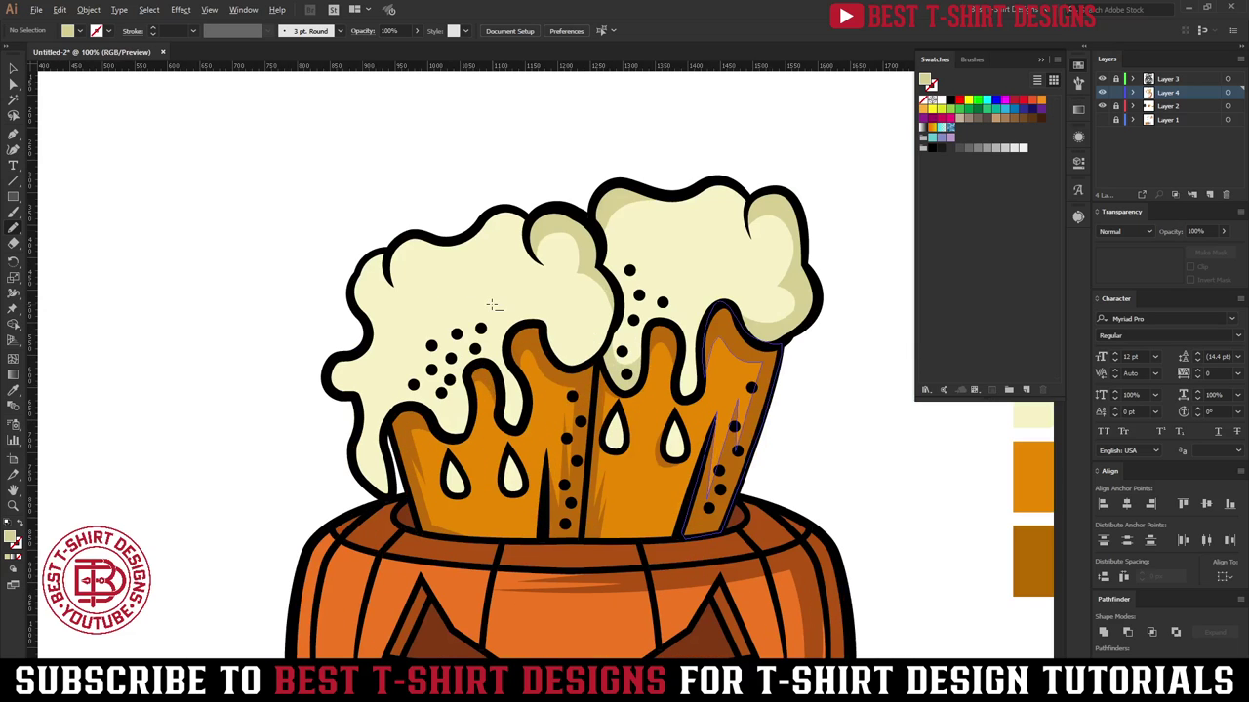
{"action": "scroll", "coordinate": [374, 441], "scroll_direction": "up", "scroll_amount": 1}
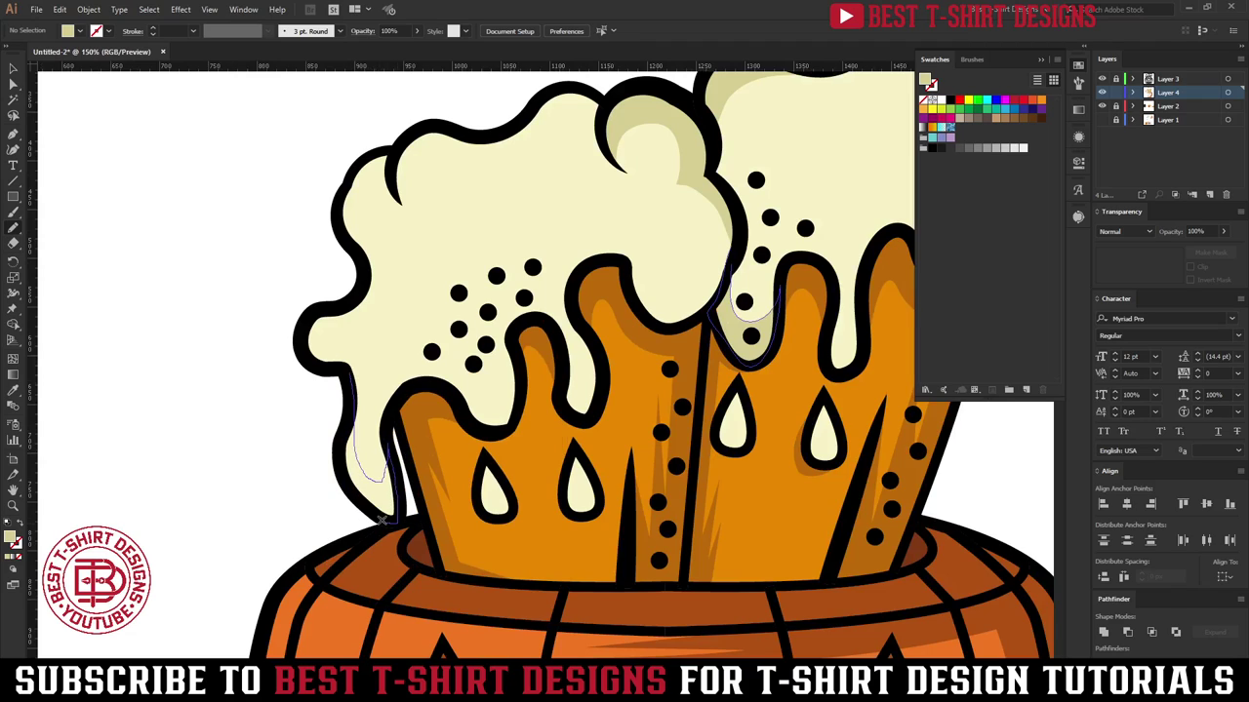
{"action": "left_click_drag", "start_coordinate": [346, 373], "coordinate": [346, 375]}
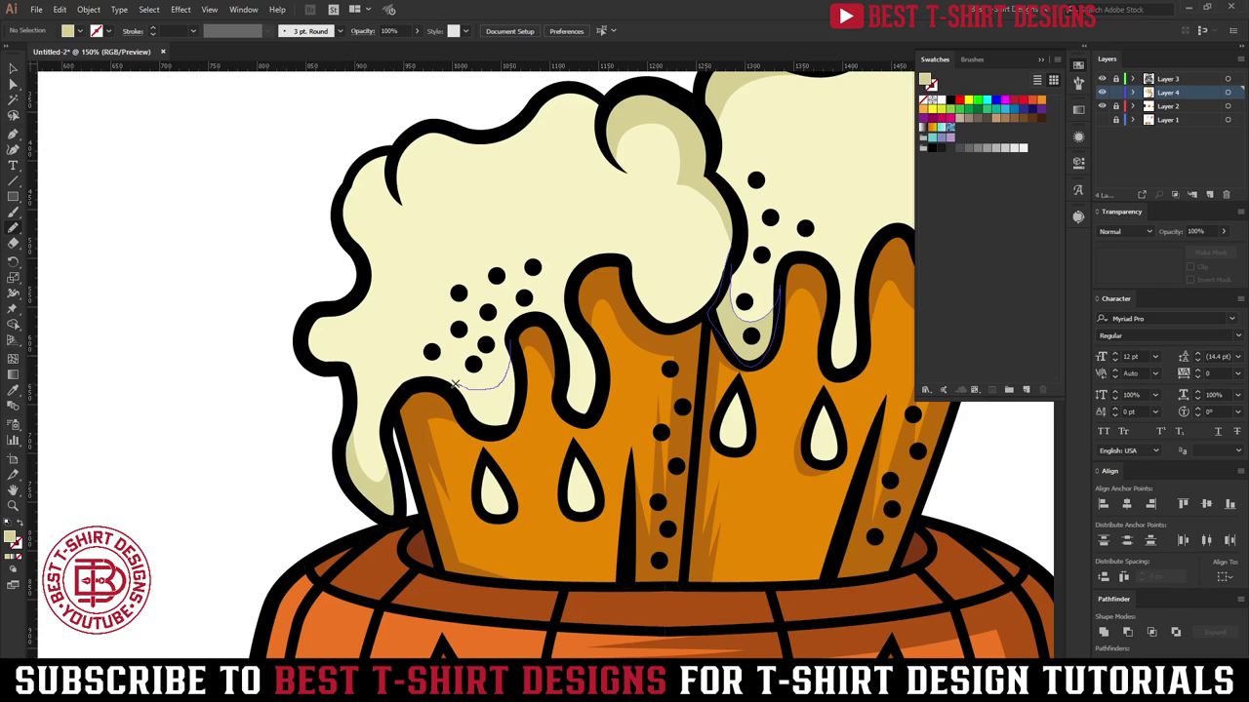
{"action": "left_click_drag", "start_coordinate": [514, 348], "coordinate": [515, 344]}
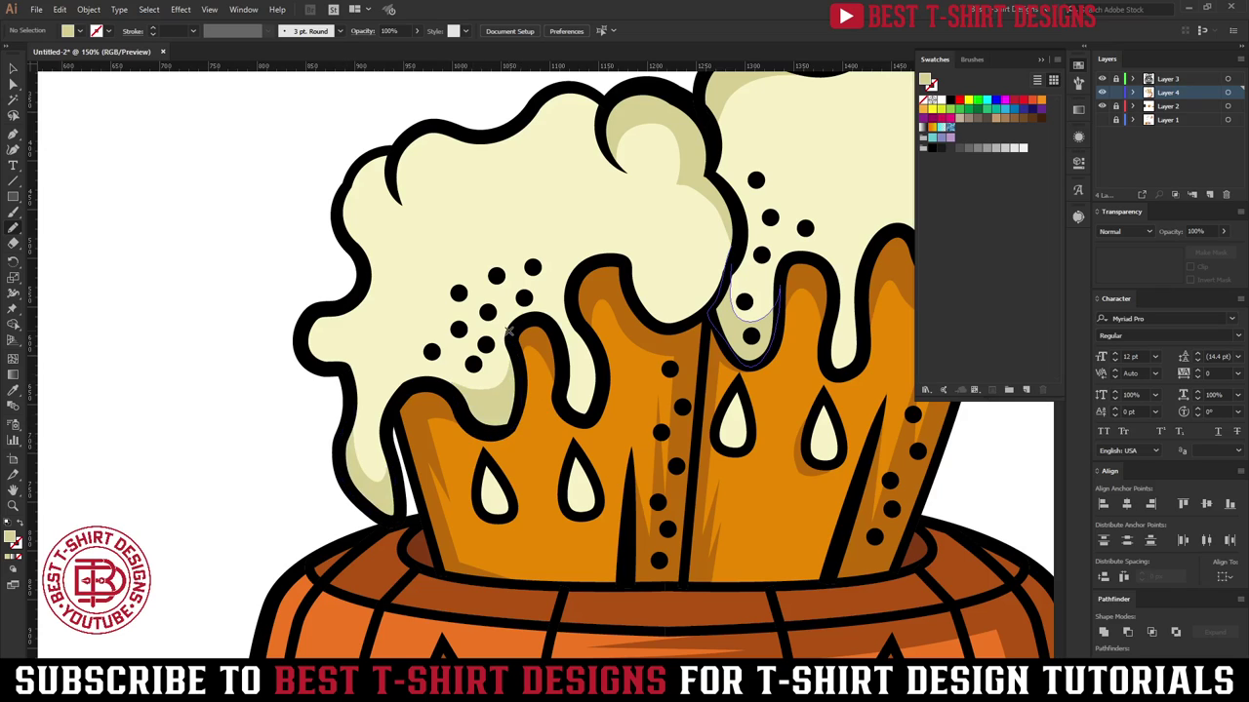
Step: Lock Layer 4 and add a new layer above it
{"action": "key", "text": "ctrl+minus"}
{"action": "key", "text": "ctrl+minus"}
{"action": "key", "text": "ctrl+minus"}
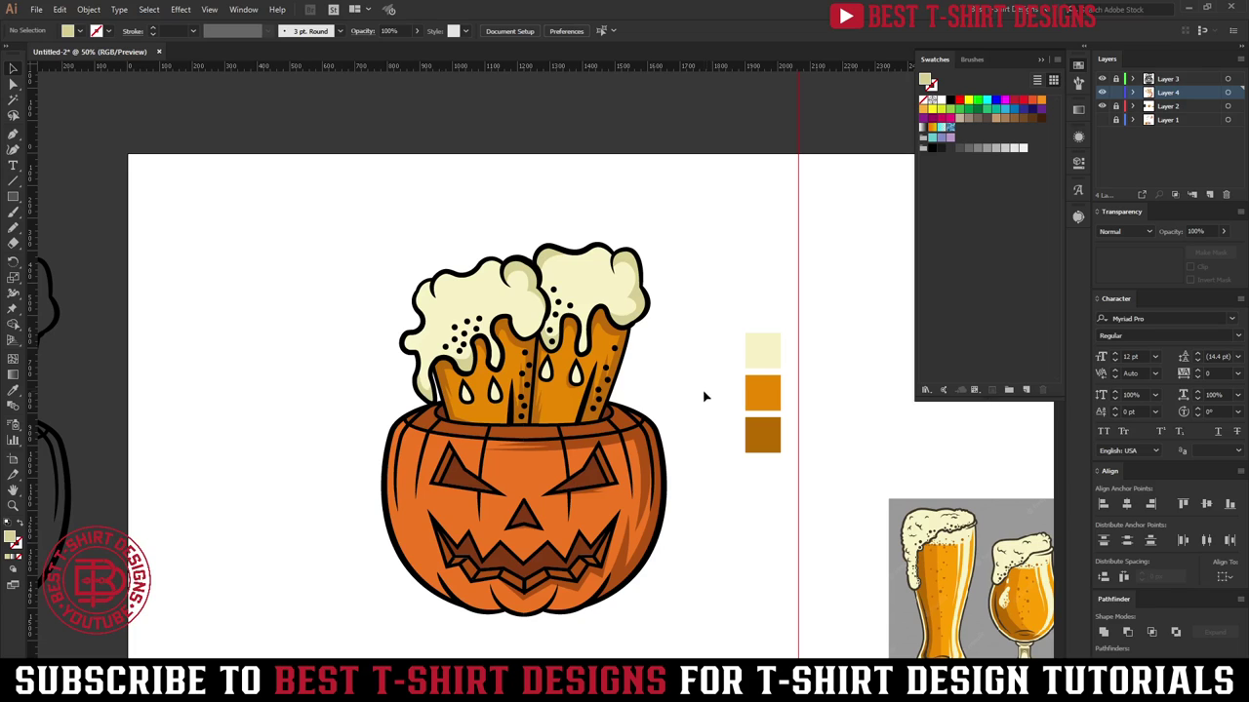
{"action": "scroll", "coordinate": [704, 396], "scroll_direction": "down", "scroll_amount": 2}
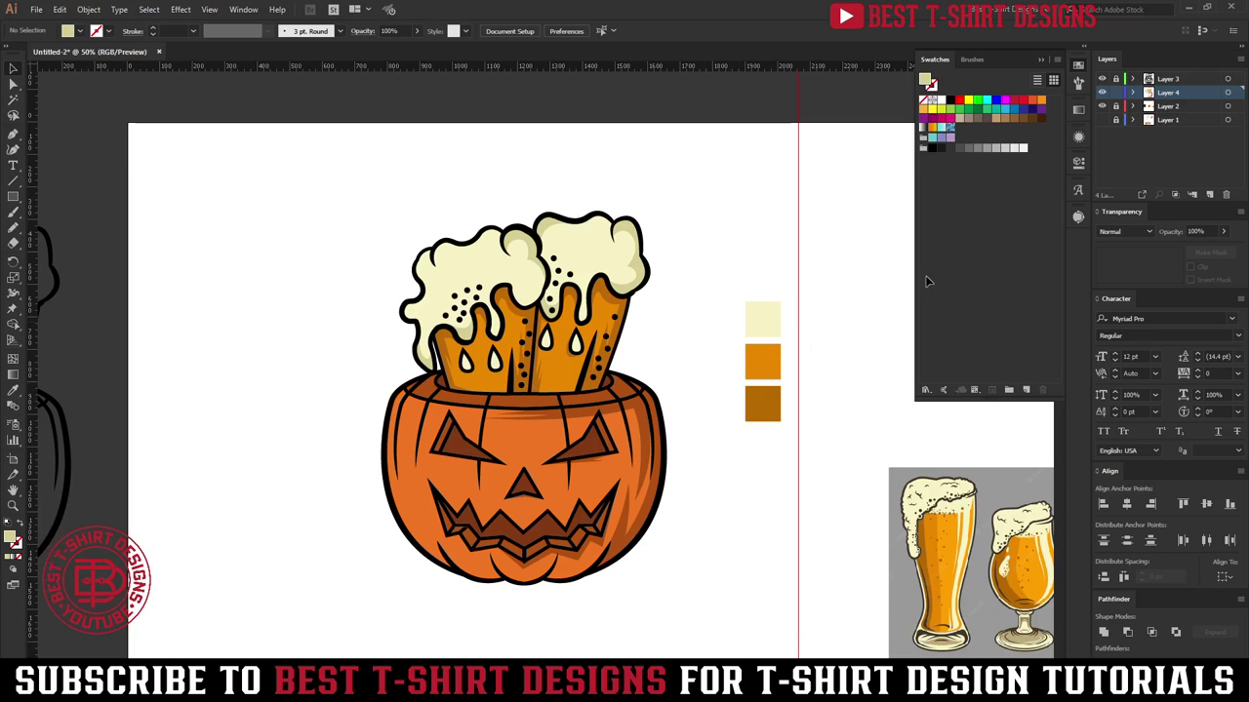
{"action": "left_click", "coordinate": [1116, 94]}
{"action": "left_click", "coordinate": [1209, 195]}
Step: Rename Layer 3 to Outline, Layer 4 to Shadow, Layer 2 to Base Color and Layer 5 to Highlight
{"action": "double_click", "coordinate": [1169, 80]}
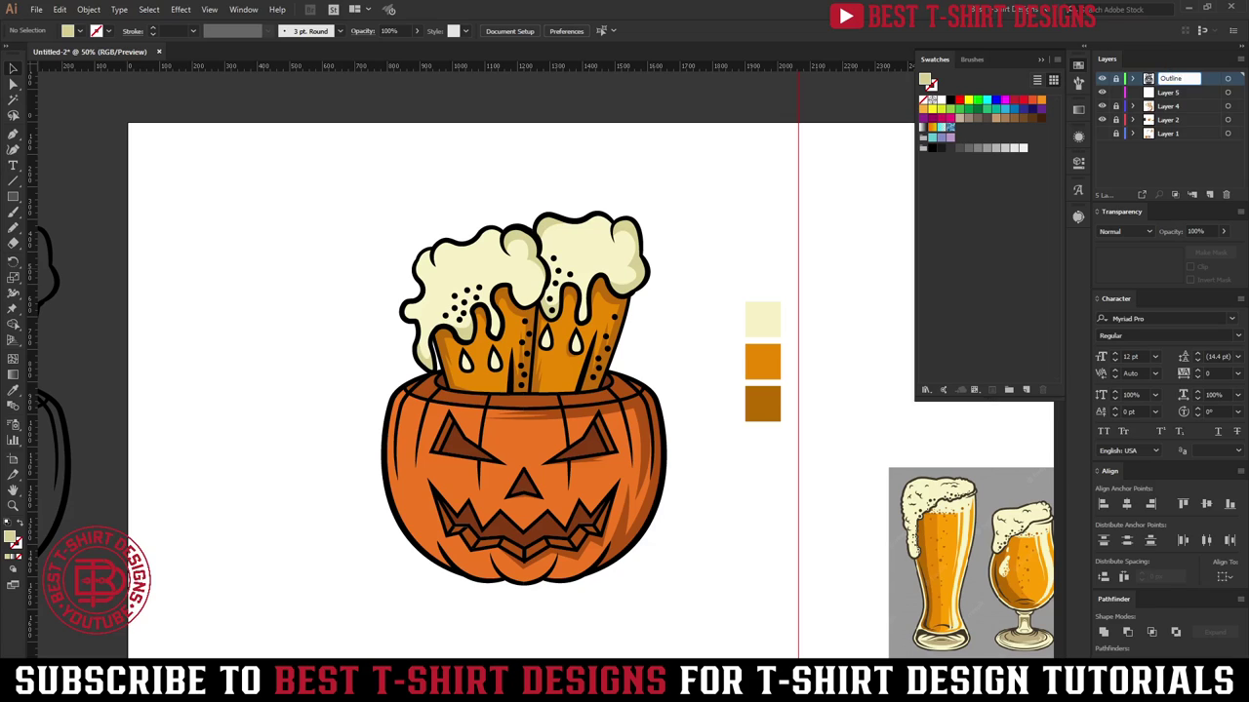
{"action": "type", "text": "Outline"}
{"action": "key", "text": "Return"}
{"action": "double_click", "coordinate": [1167, 103]}
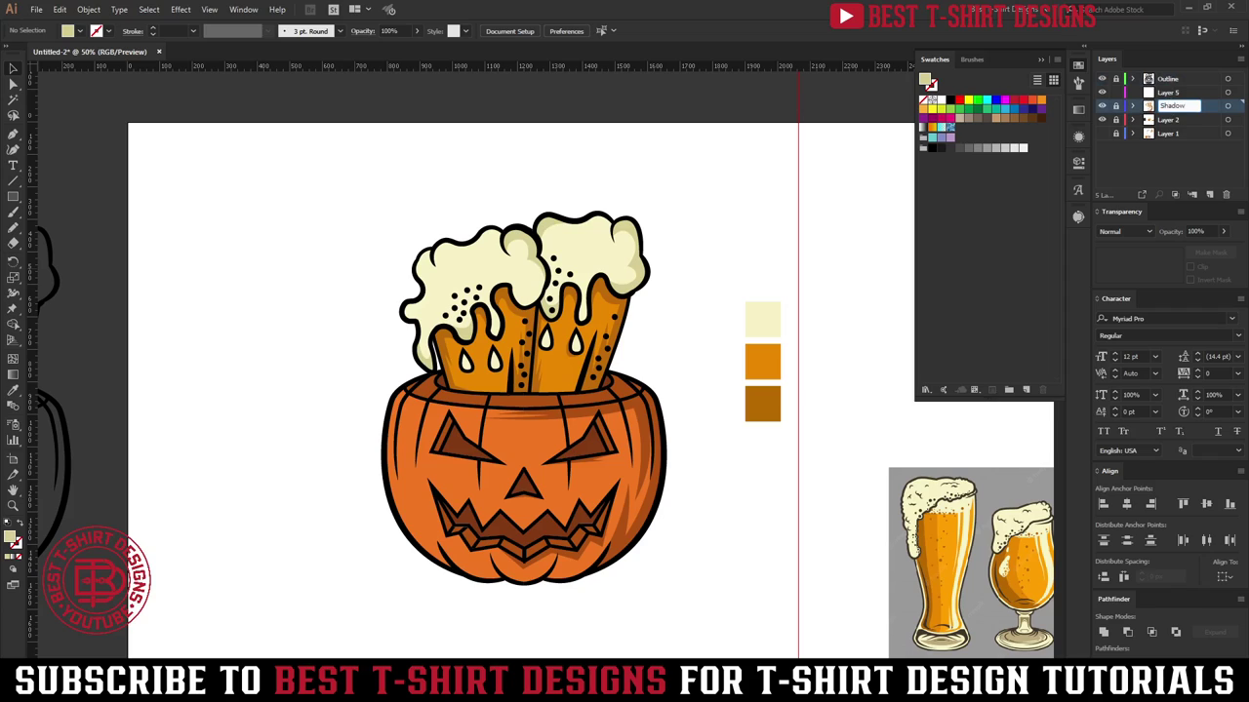
{"action": "key", "text": "Return"}
{"action": "double_click", "coordinate": [1163, 118]}
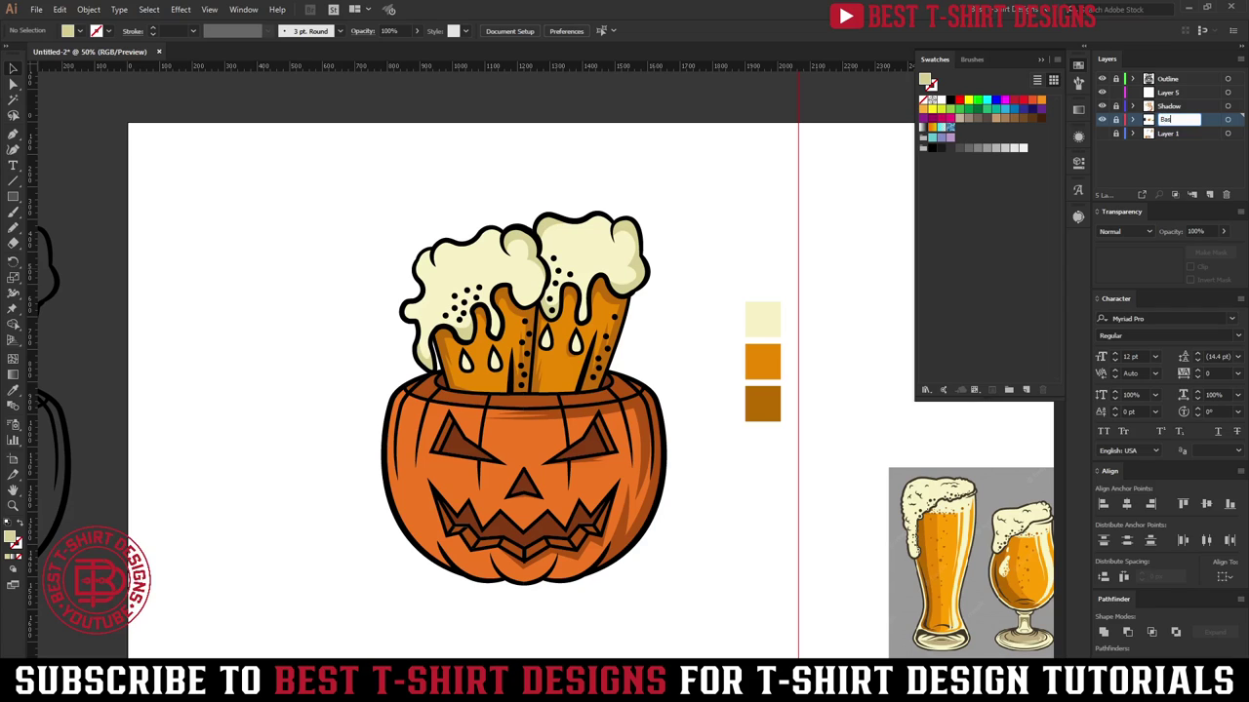
{"action": "type", "text": "Base Color"}
{"action": "key", "text": "Return"}
{"action": "left_click", "coordinate": [1175, 94]}
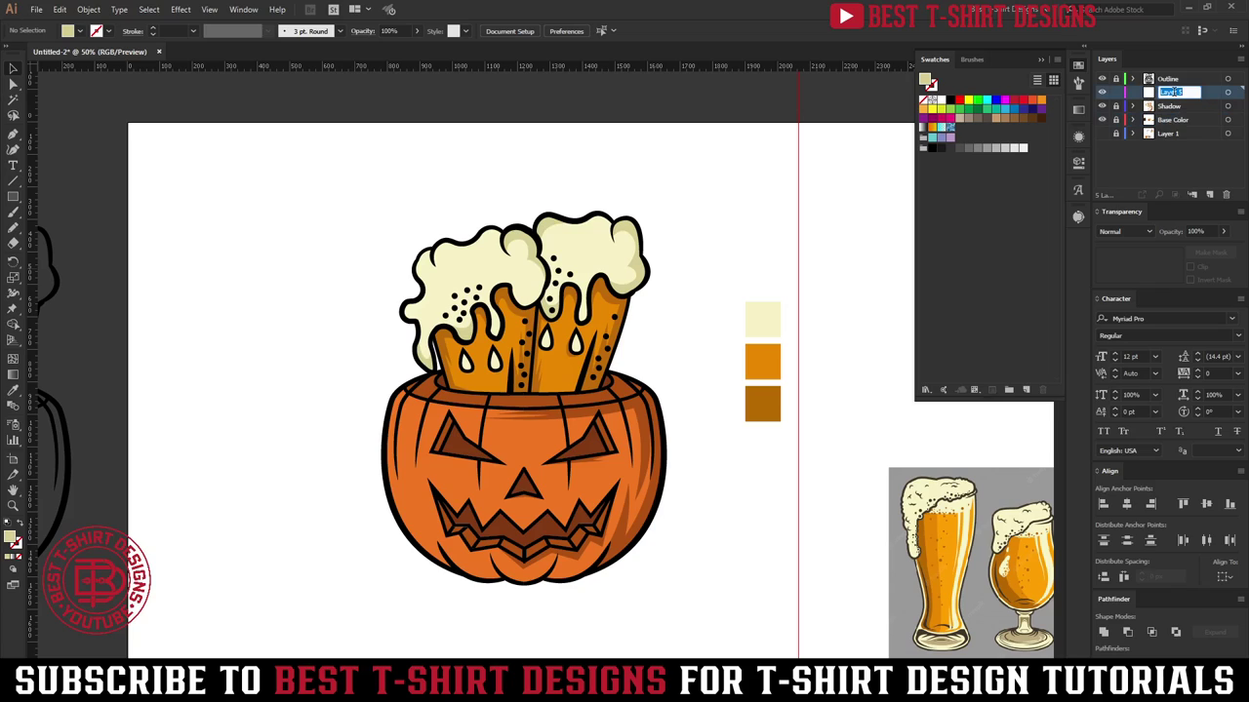
{"action": "key", "text": "Return"}
Step: Sample the pumpkin's base orange and set the fill to the lighter orange #f4995b
{"action": "key", "text": "i"}
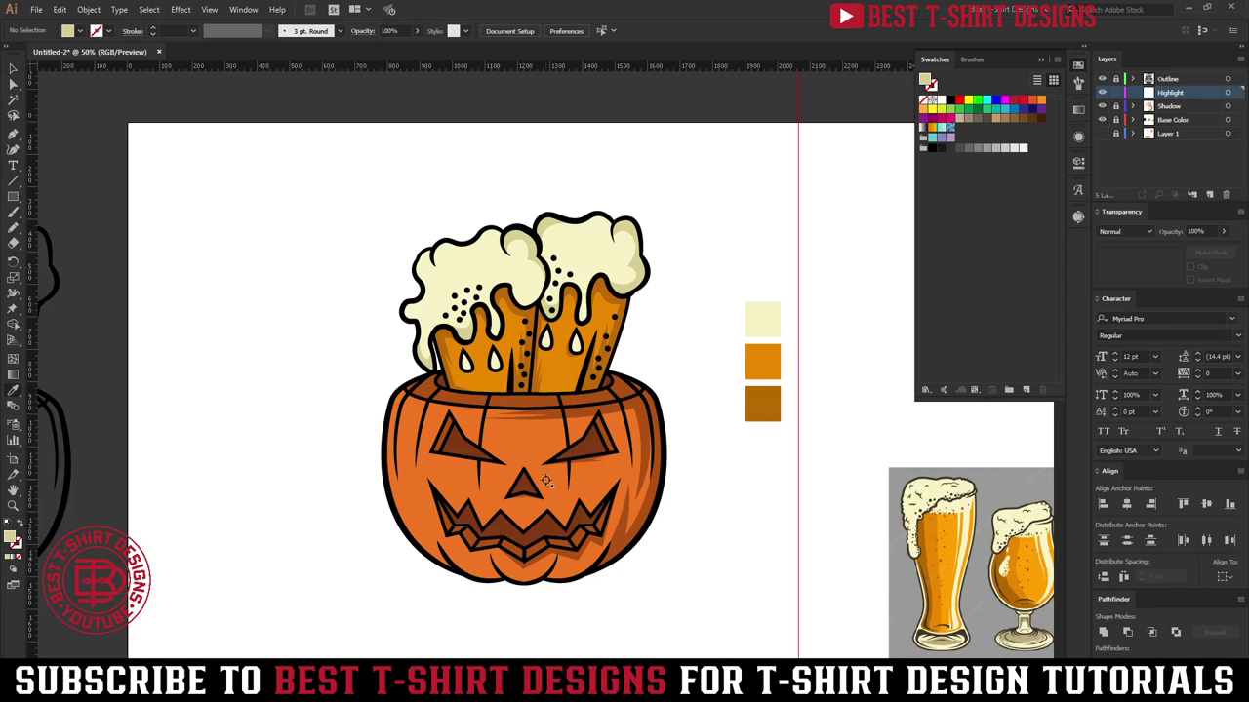
{"action": "key", "text": "v"}
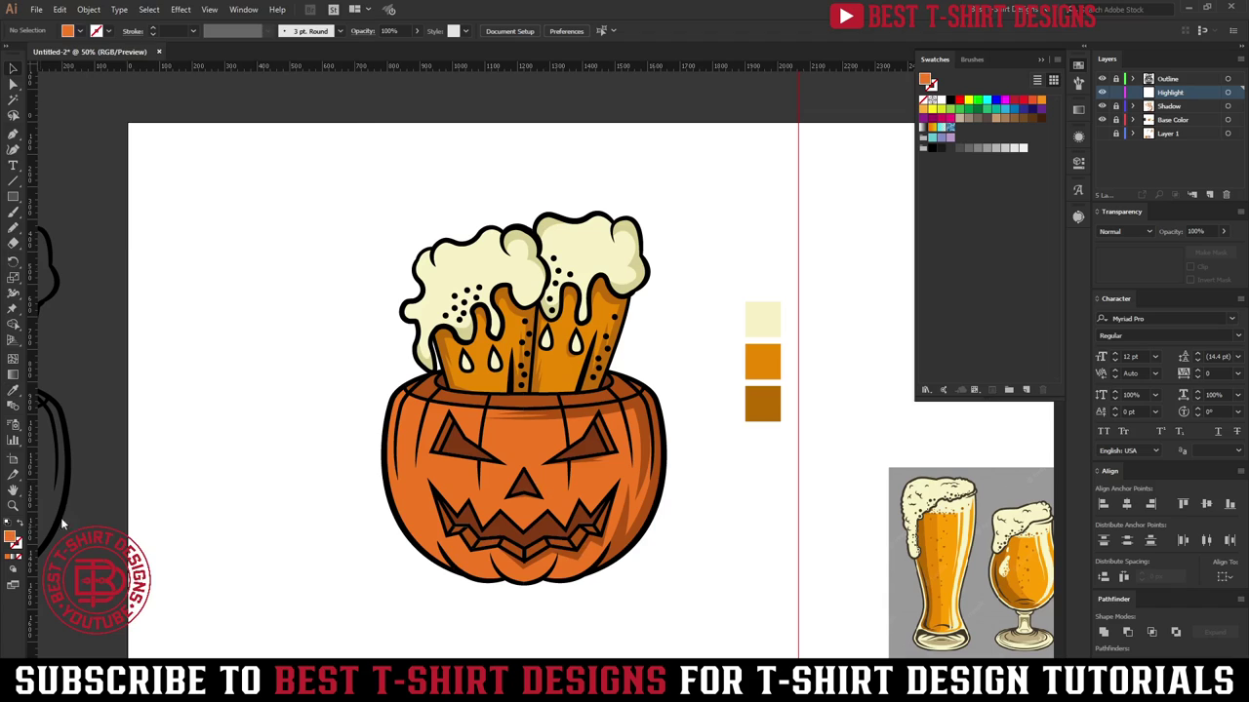
{"action": "double_click", "coordinate": [11, 535]}
{"action": "left_click_drag", "start_coordinate": [152, 56], "coordinate": [120, 52]}
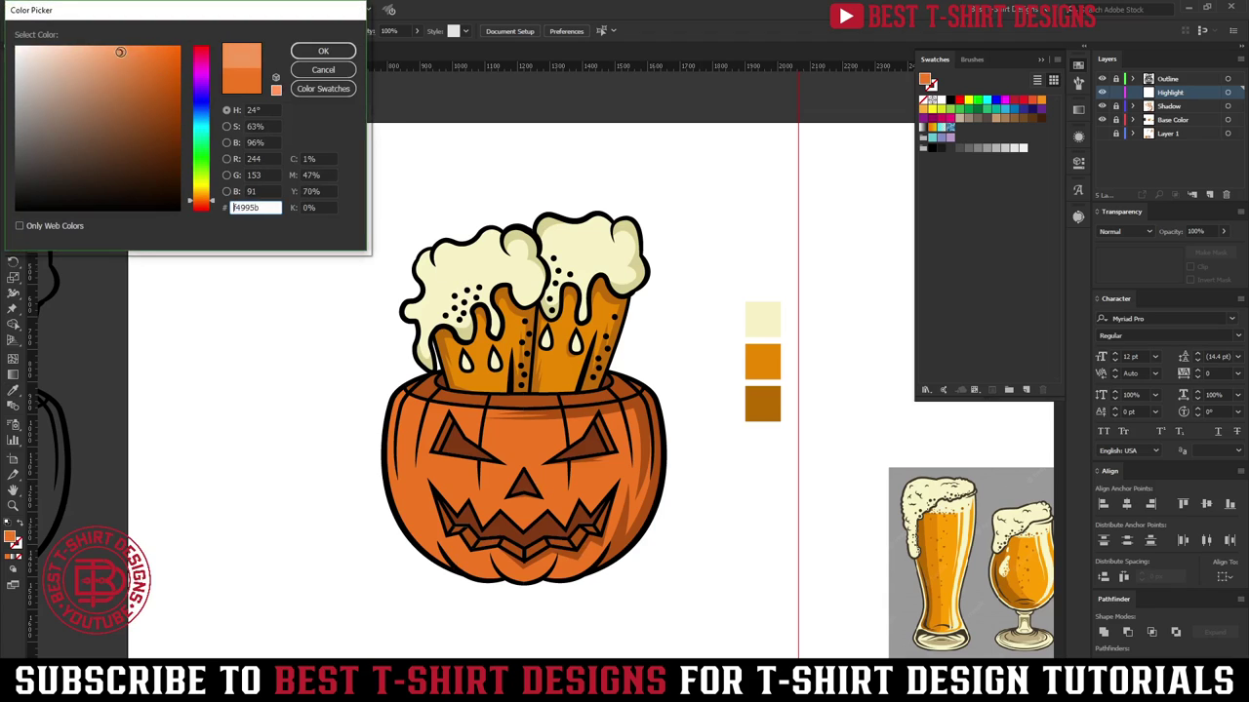
{"action": "left_click", "coordinate": [323, 51]}
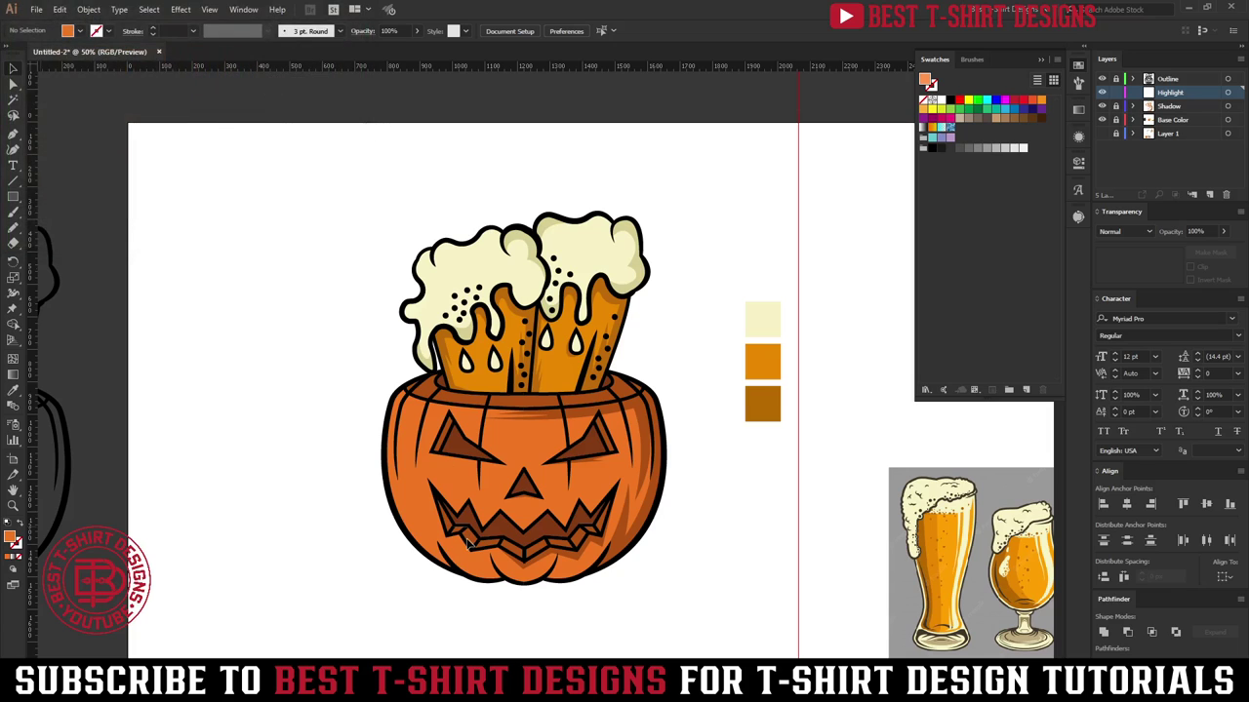
Step: Draw the inner curve of a Pen highlight shape from the pumpkin's lower left edge up to its rim
{"action": "scroll", "coordinate": [468, 542], "scroll_direction": "up", "scroll_amount": 1}
{"action": "scroll", "coordinate": [503, 502], "scroll_direction": "down", "scroll_amount": 2}
{"action": "key", "text": "p"}
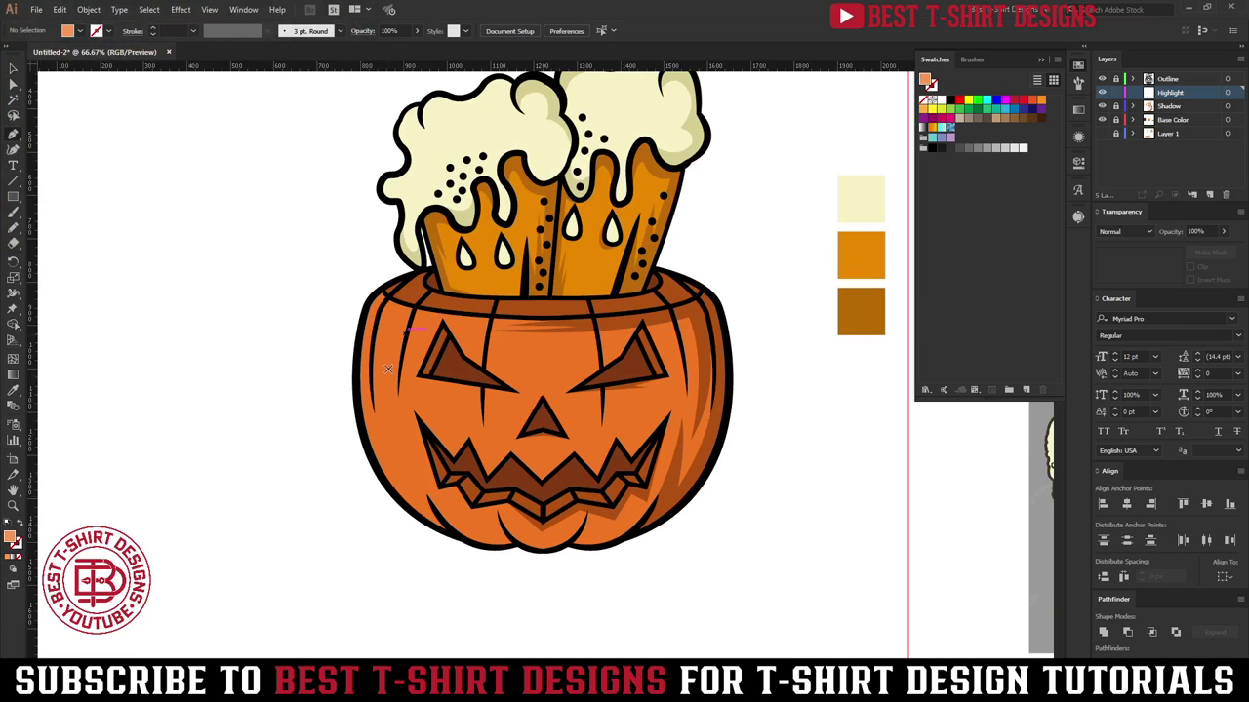
{"action": "scroll", "coordinate": [395, 402], "scroll_direction": "up", "scroll_amount": 1}
{"action": "left_click", "coordinate": [477, 597]}
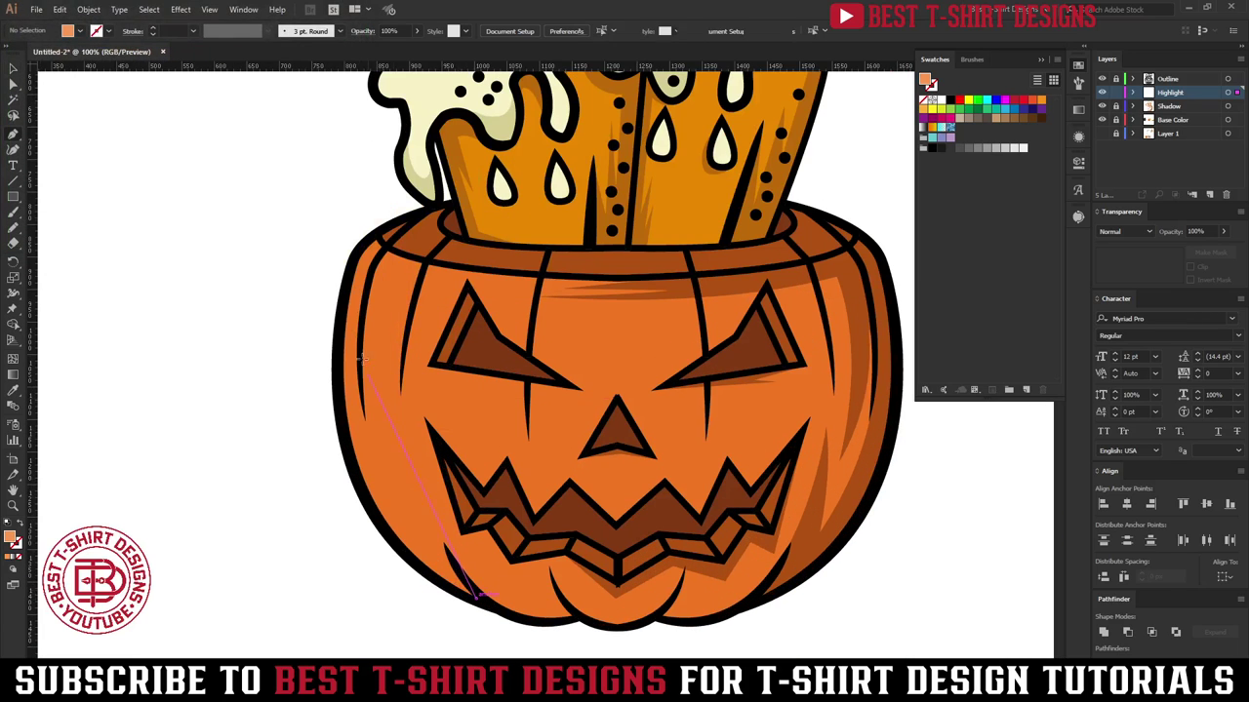
{"action": "left_click_drag", "start_coordinate": [355, 321], "coordinate": [365, 194]}
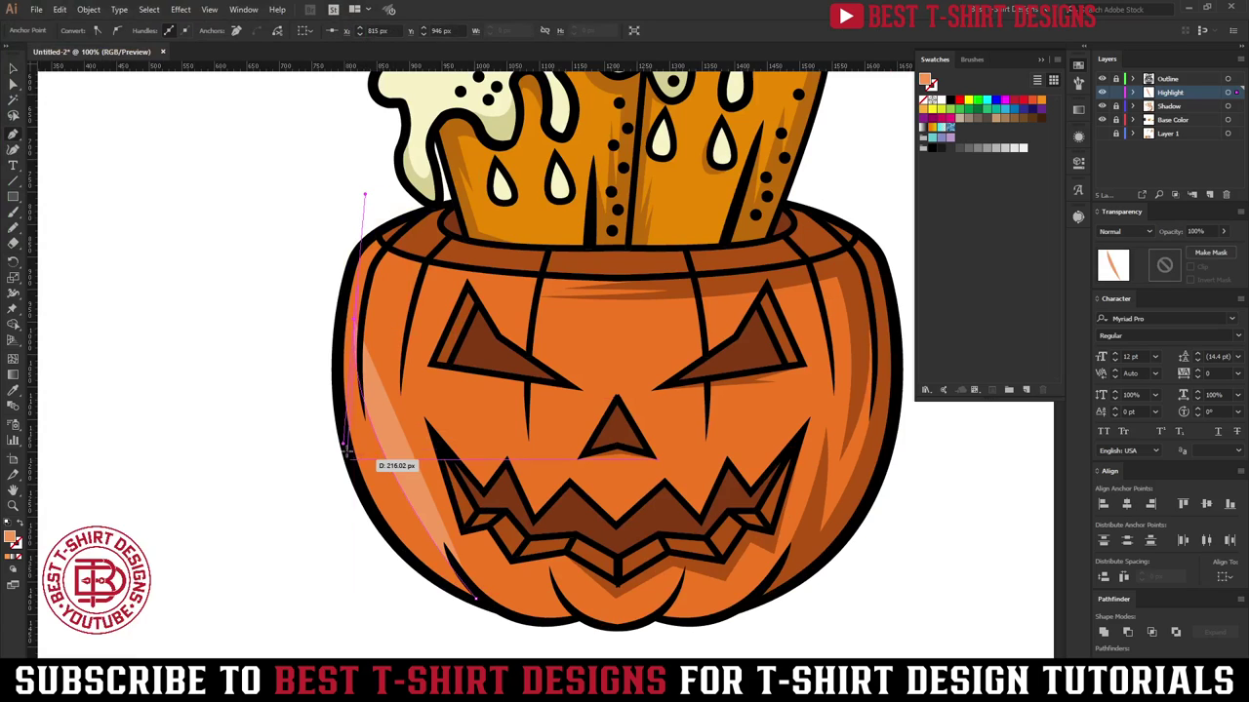
{"action": "left_click_drag", "start_coordinate": [344, 444], "coordinate": [344, 525]}
{"action": "left_click", "coordinate": [355, 320]}
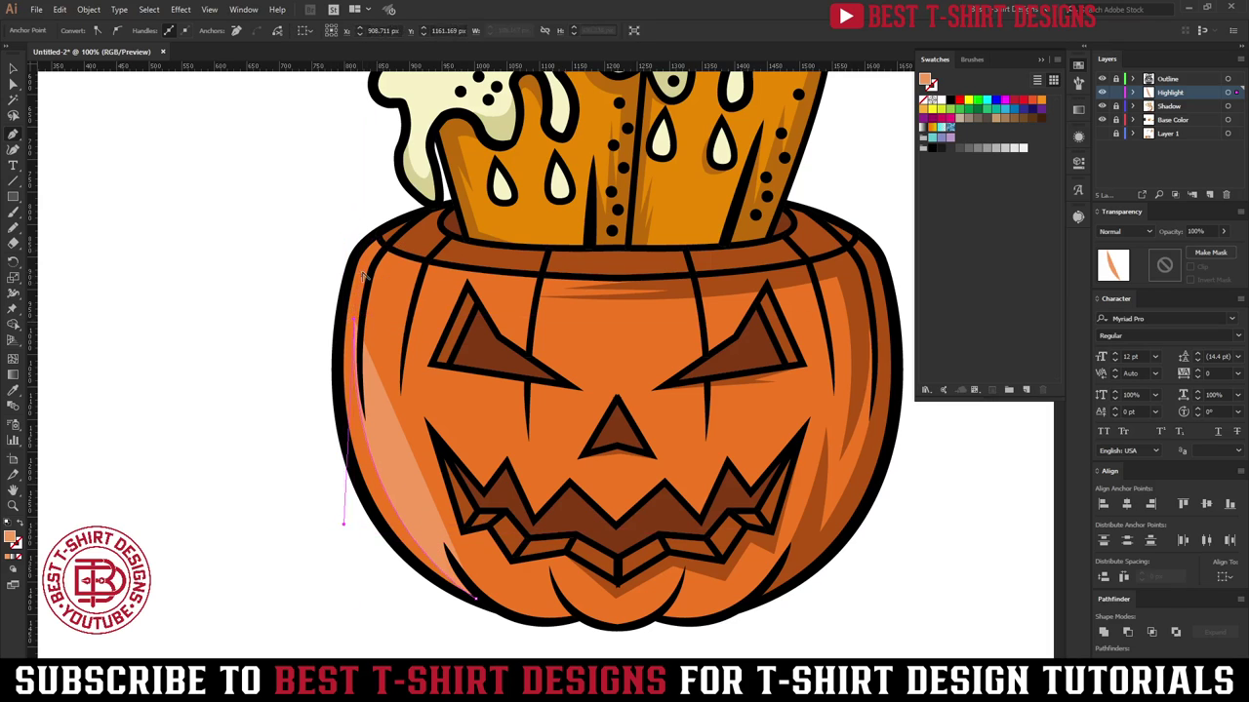
{"action": "scroll", "coordinate": [363, 278], "scroll_direction": "up", "scroll_amount": 3}
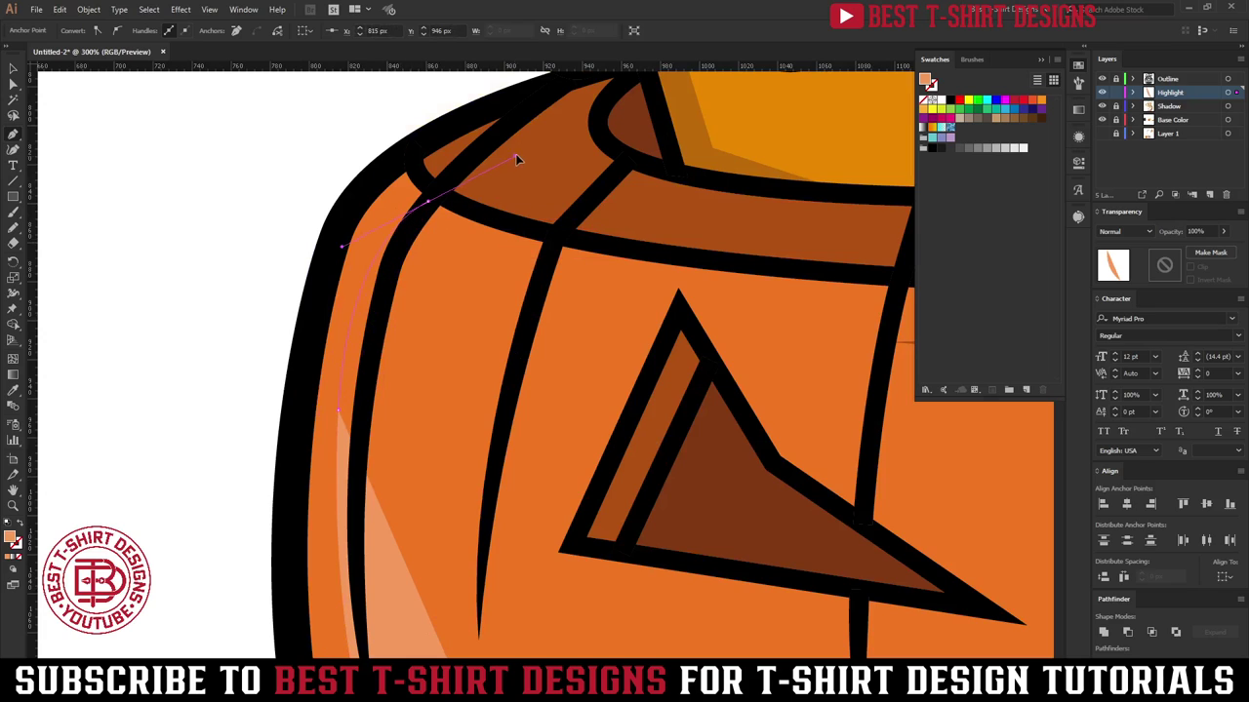
{"action": "left_click_drag", "start_coordinate": [517, 153], "coordinate": [517, 153]}
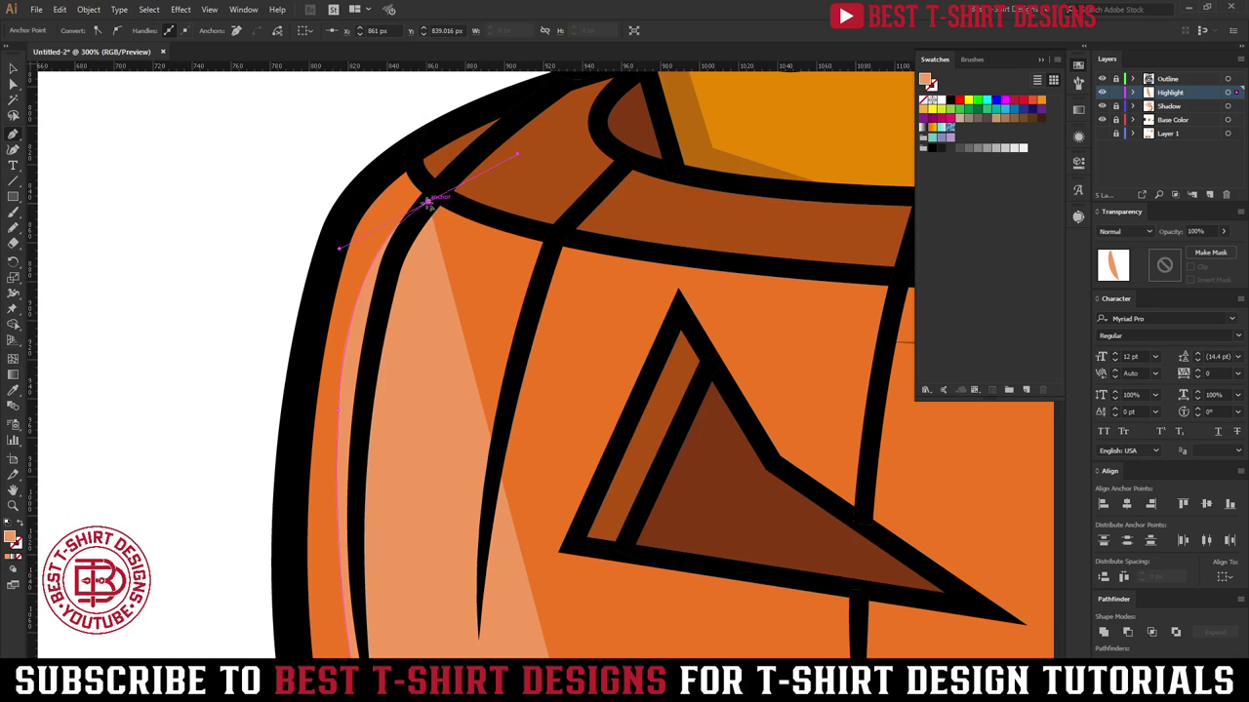
Step: Run the highlight's outer curve back down under the pumpkin's left outline, finishing the crescent, and deselect it
{"action": "left_click", "coordinate": [415, 156]}
{"action": "left_click_drag", "start_coordinate": [339, 242], "coordinate": [320, 298]}
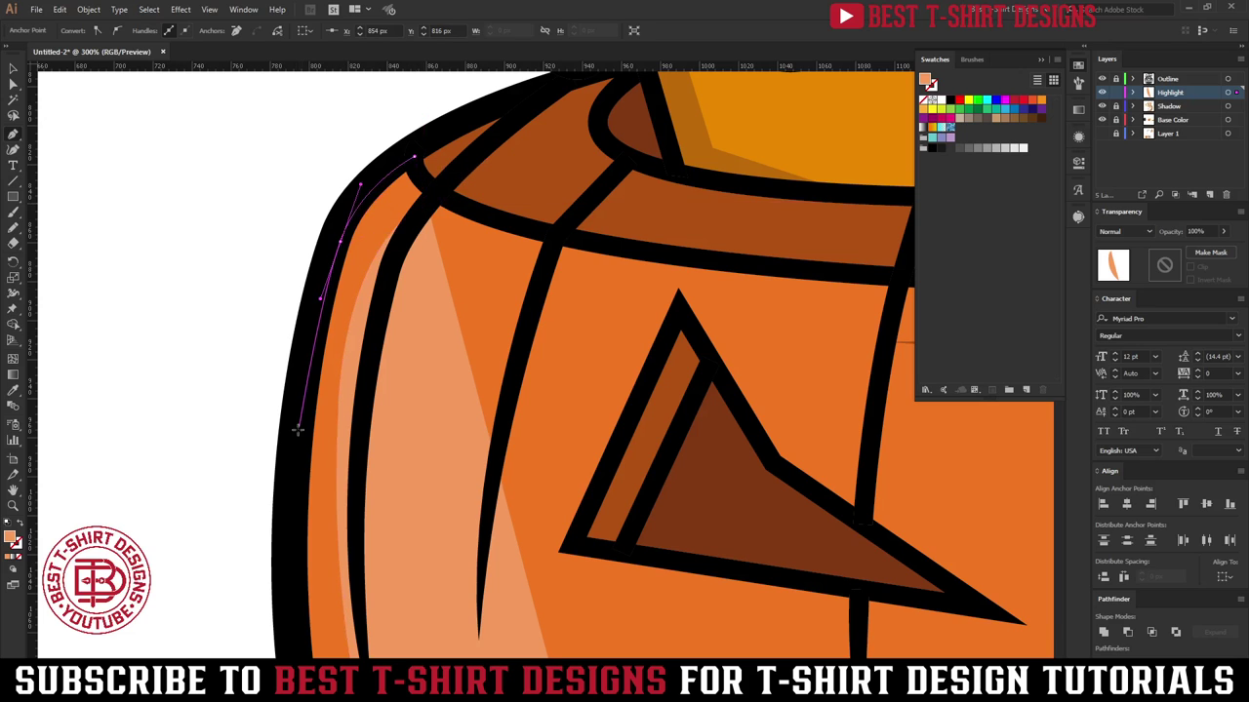
{"action": "left_click_drag", "start_coordinate": [292, 461], "coordinate": [324, 182]}
{"action": "left_click_drag", "start_coordinate": [340, 372], "coordinate": [401, 445]}
{"action": "left_click_drag", "start_coordinate": [479, 512], "coordinate": [534, 544]}
{"action": "key", "text": "ctrl+1"}
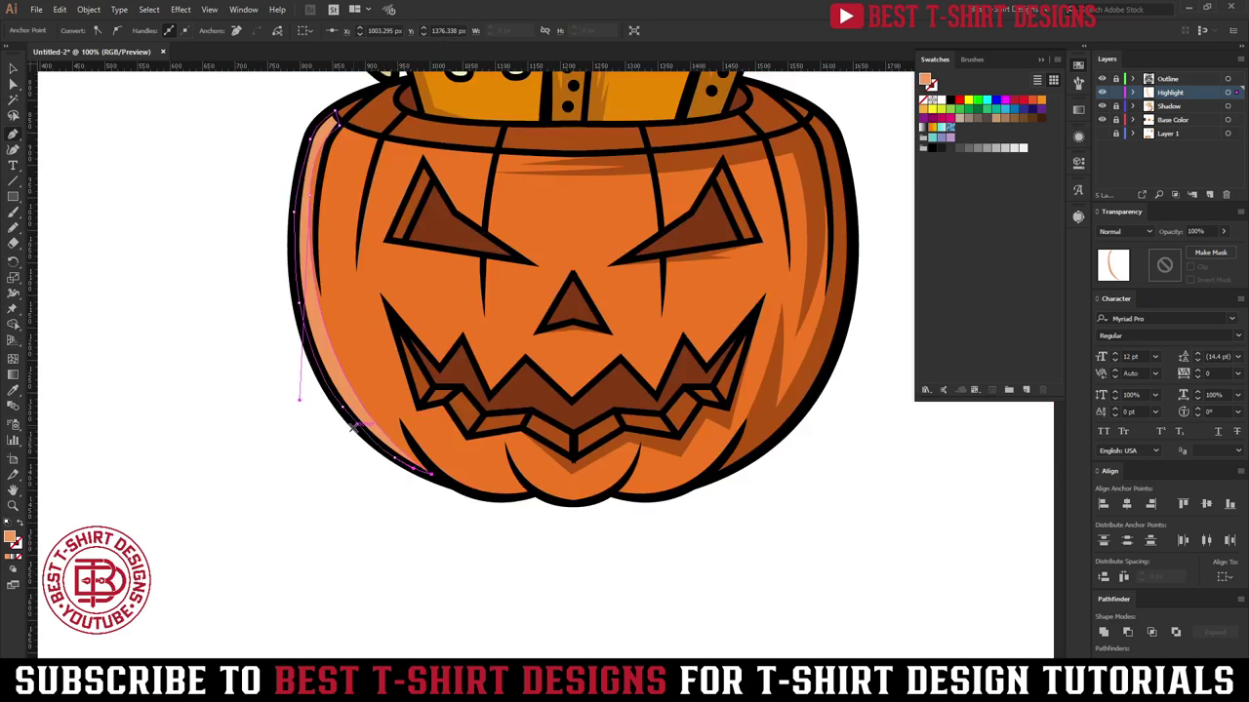
{"action": "key", "text": "v"}
{"action": "left_click", "coordinate": [389, 519]}
{"action": "key", "text": "ctrl+minus"}
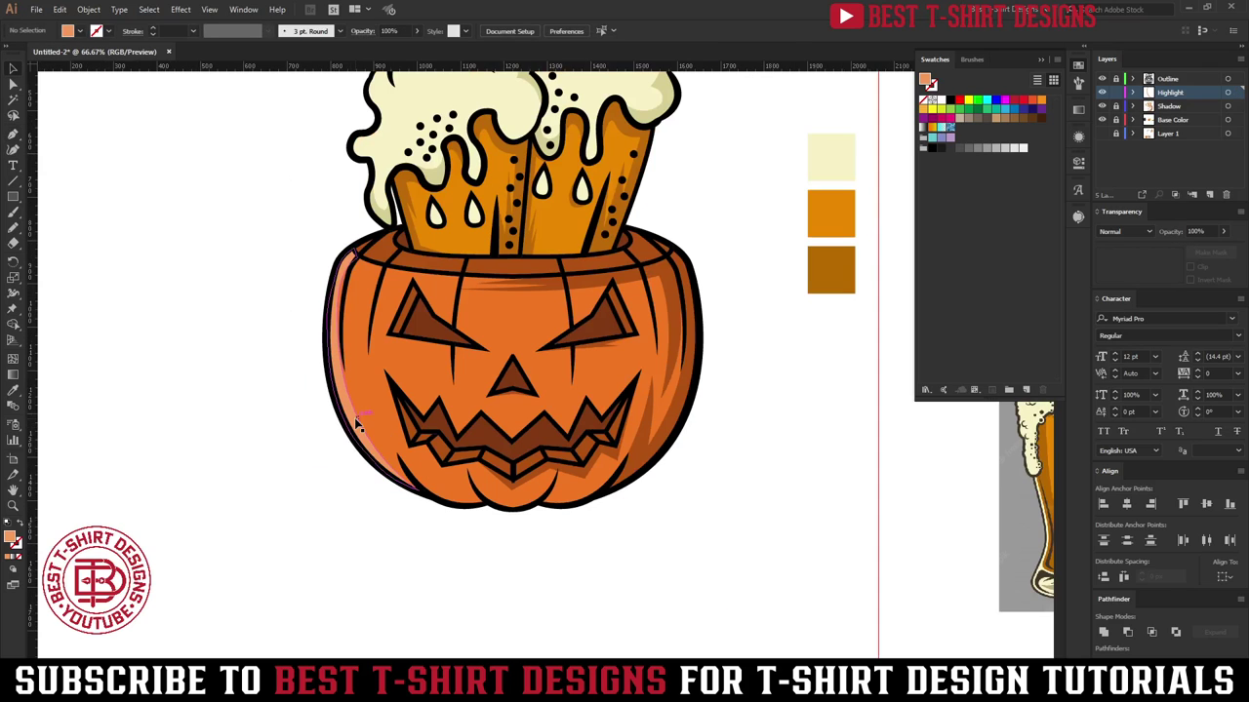
Step: Reselect the pumpkin's left-edge highlight and recolor it with the lighter orange #ffb07b
{"action": "key", "text": "ctrl+z"}
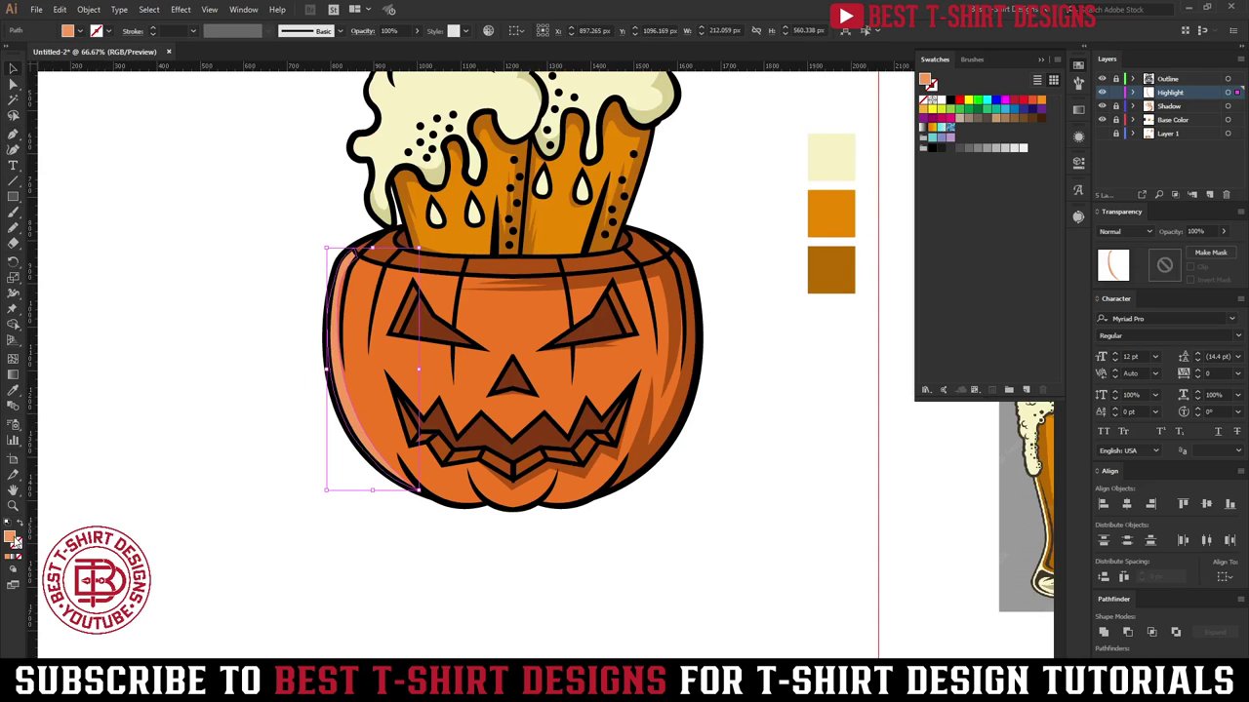
{"action": "double_click", "coordinate": [12, 537]}
{"action": "left_click_drag", "start_coordinate": [129, 60], "coordinate": [102, 45]}
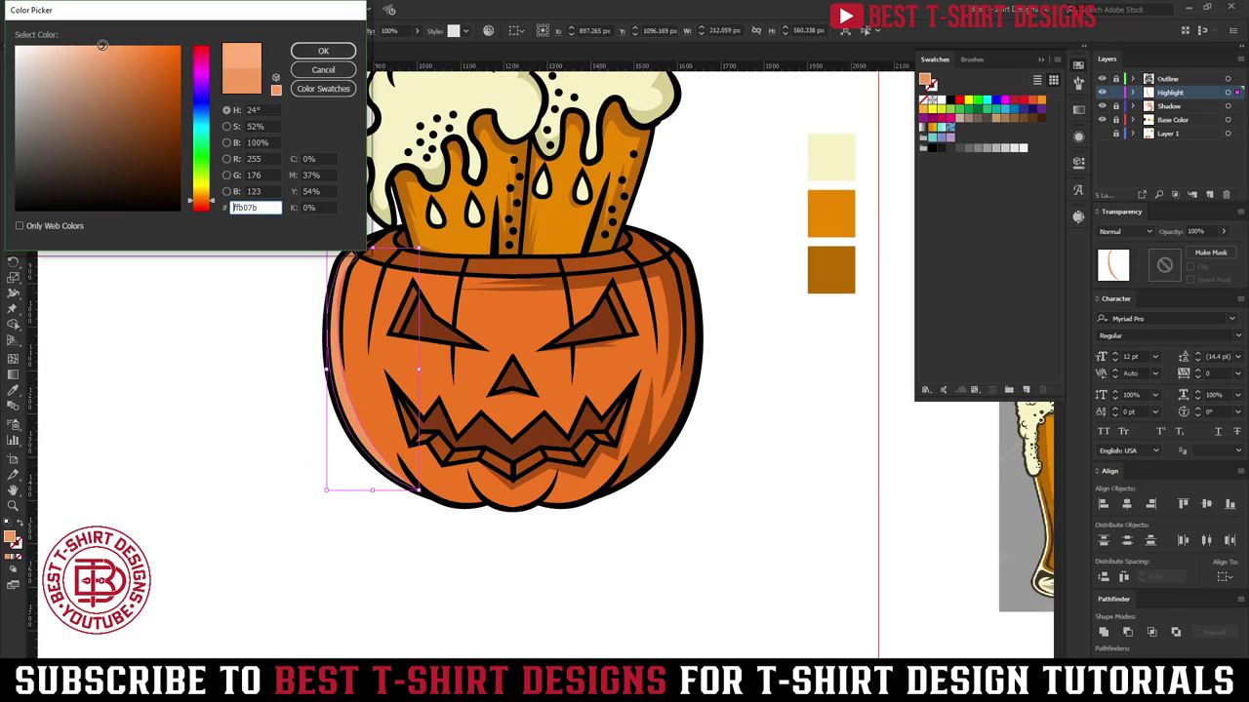
{"action": "left_click", "coordinate": [323, 51]}
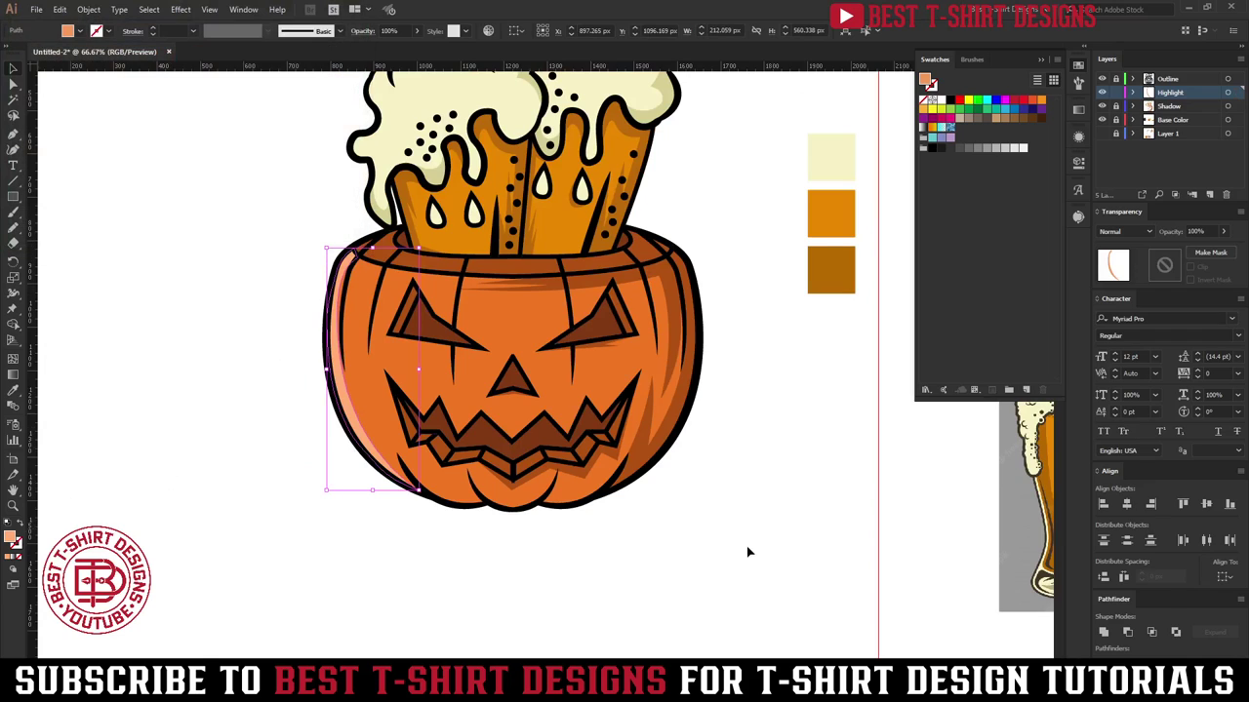
{"action": "left_click", "coordinate": [749, 552]}
Step: Reshape the inner curve of the pumpkin's left-edge highlight by adjusting its upper anchor point and direction handles
{"action": "scroll", "coordinate": [746, 550], "scroll_direction": "up", "scroll_amount": 1}
{"action": "scroll", "coordinate": [460, 518], "scroll_direction": "up", "scroll_amount": 1}
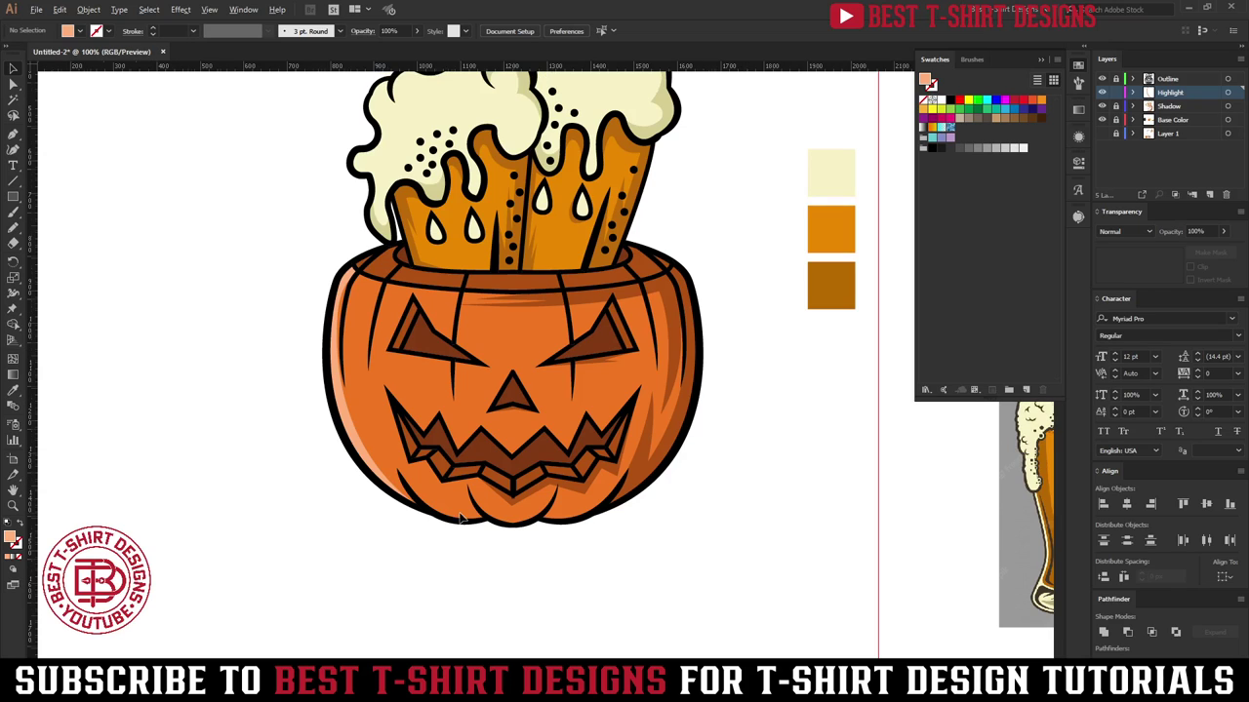
{"action": "key", "text": "p"}
{"action": "scroll", "coordinate": [460, 515], "scroll_direction": "up", "scroll_amount": 1}
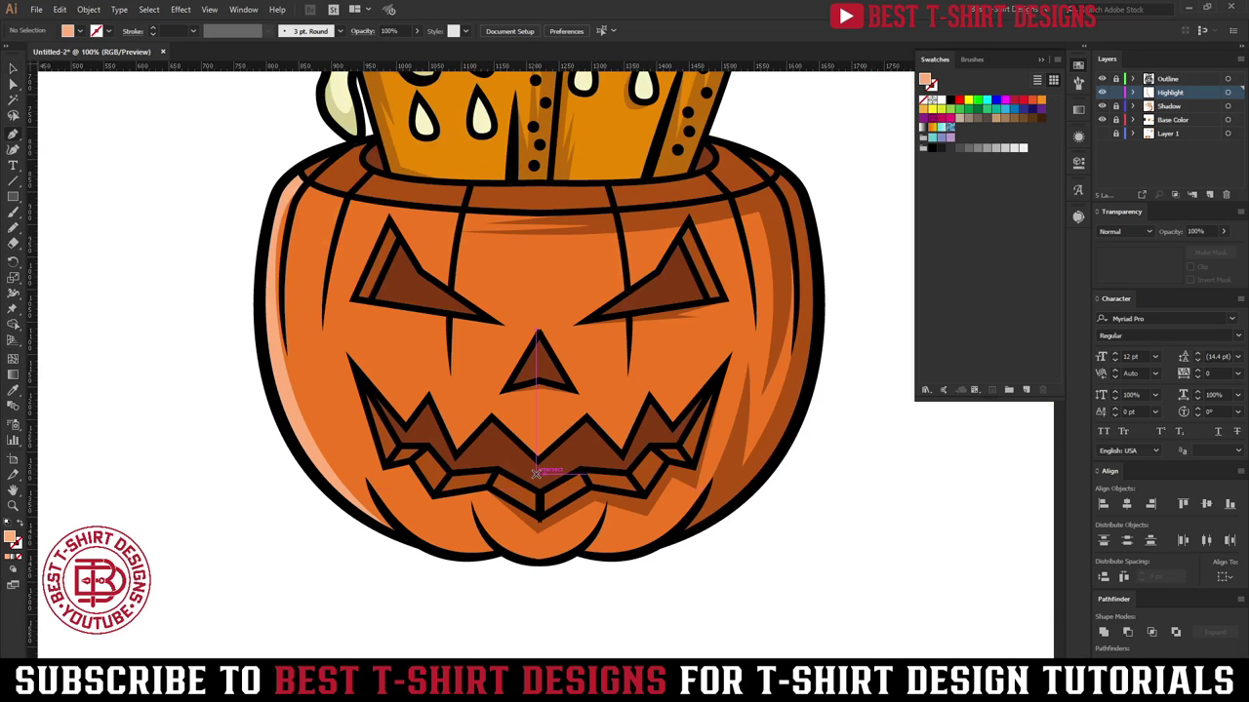
{"action": "scroll", "coordinate": [313, 241], "scroll_direction": "up", "scroll_amount": 2}
{"action": "key", "text": "a"}
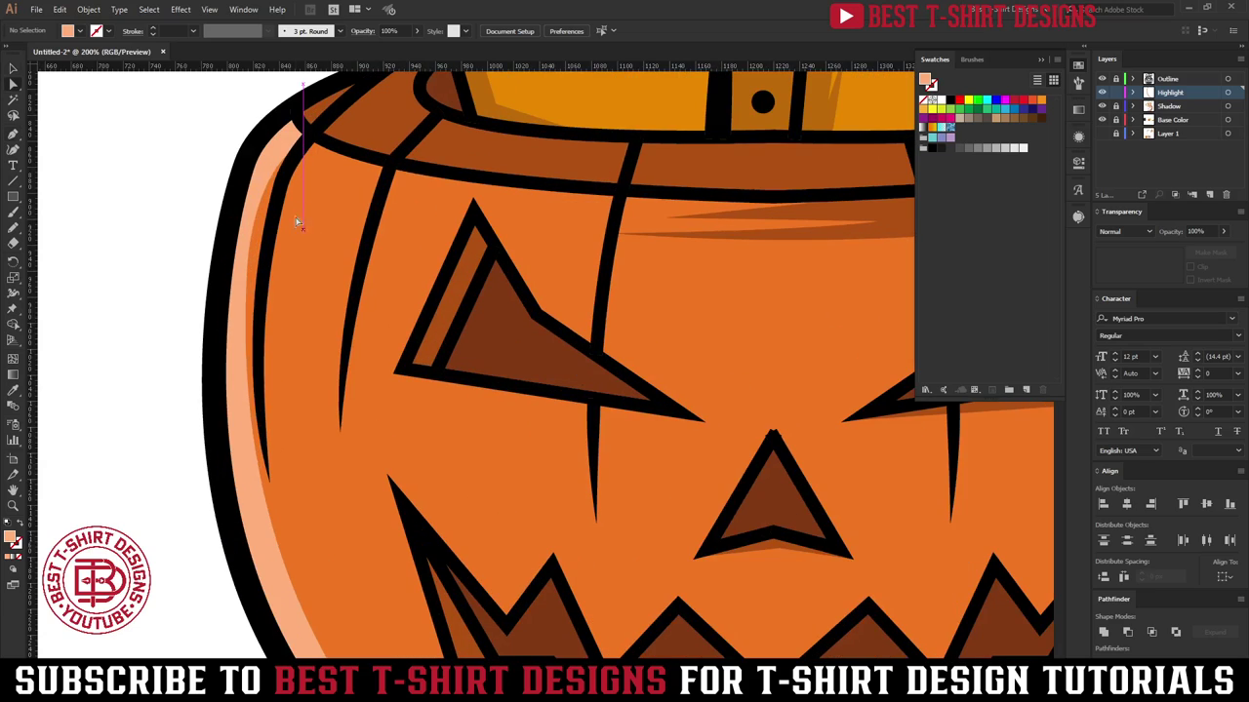
{"action": "left_click_drag", "start_coordinate": [254, 213], "coordinate": [260, 281]}
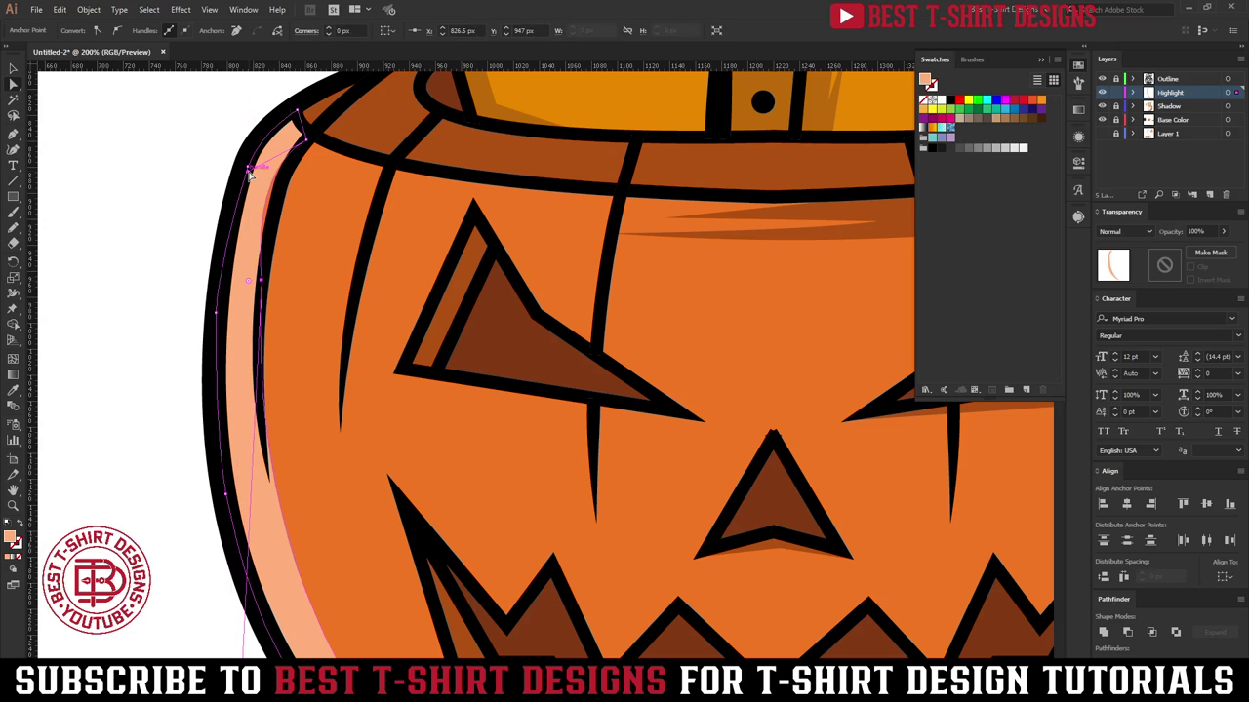
{"action": "left_click_drag", "start_coordinate": [249, 173], "coordinate": [259, 207]}
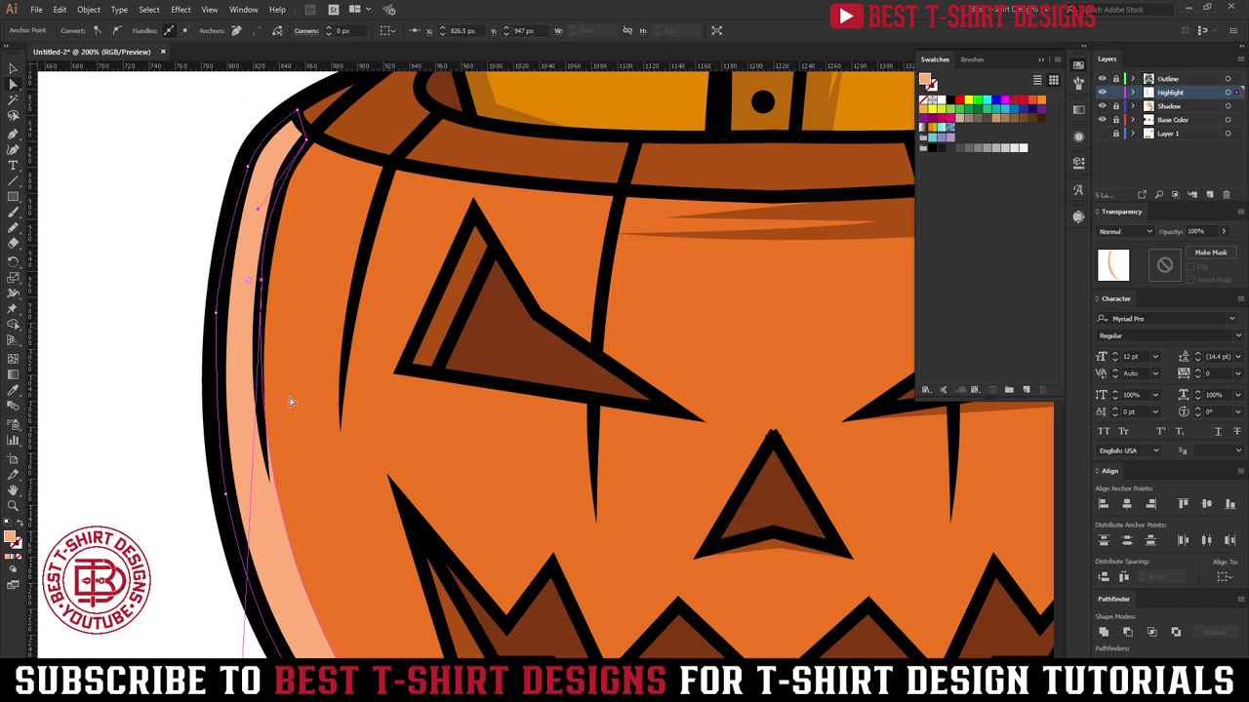
{"action": "scroll", "coordinate": [251, 558], "scroll_direction": "down", "scroll_amount": 3}
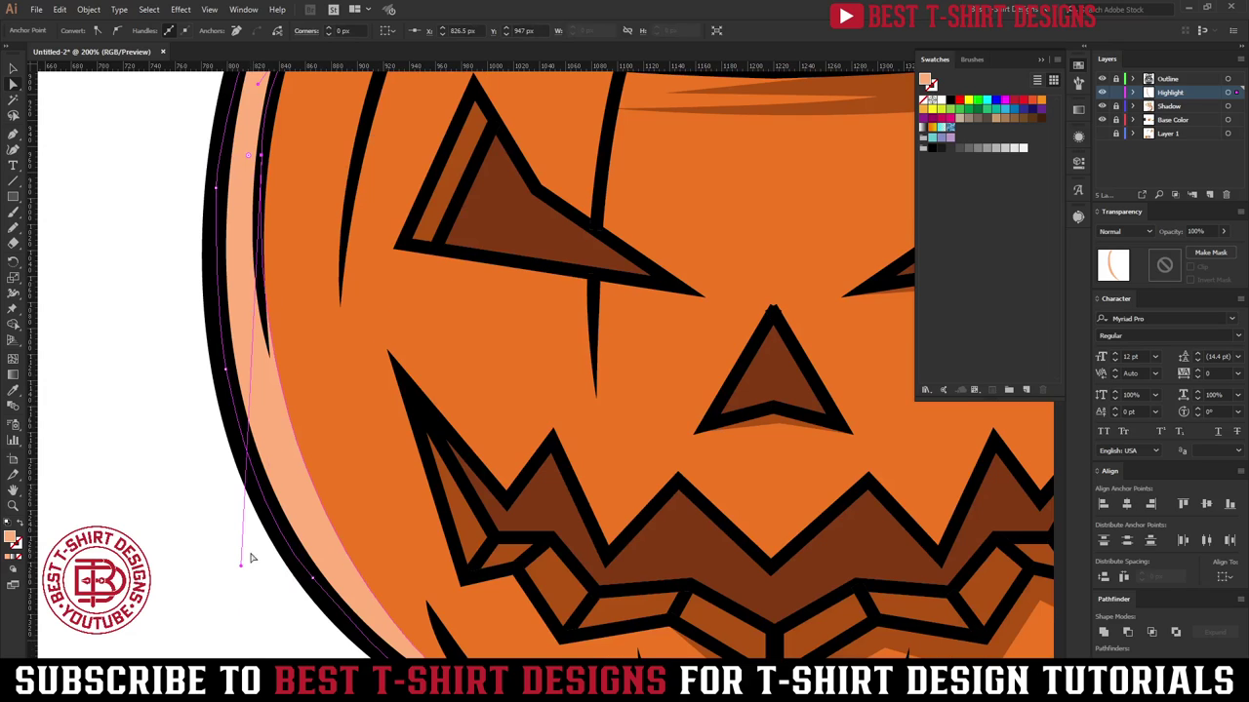
{"action": "left_click_drag", "start_coordinate": [241, 566], "coordinate": [228, 588]}
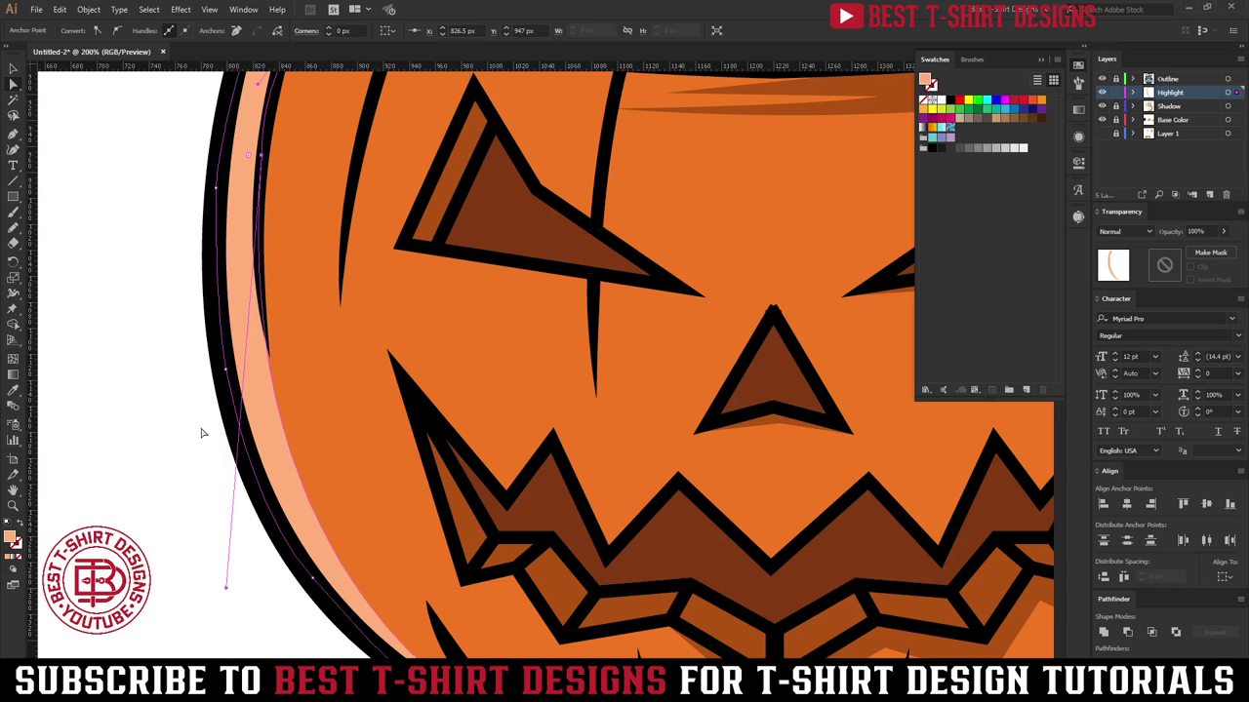
{"action": "scroll", "coordinate": [198, 425], "scroll_direction": "down", "scroll_amount": 3}
{"action": "key", "text": "v"}
{"action": "left_click", "coordinate": [356, 393]}
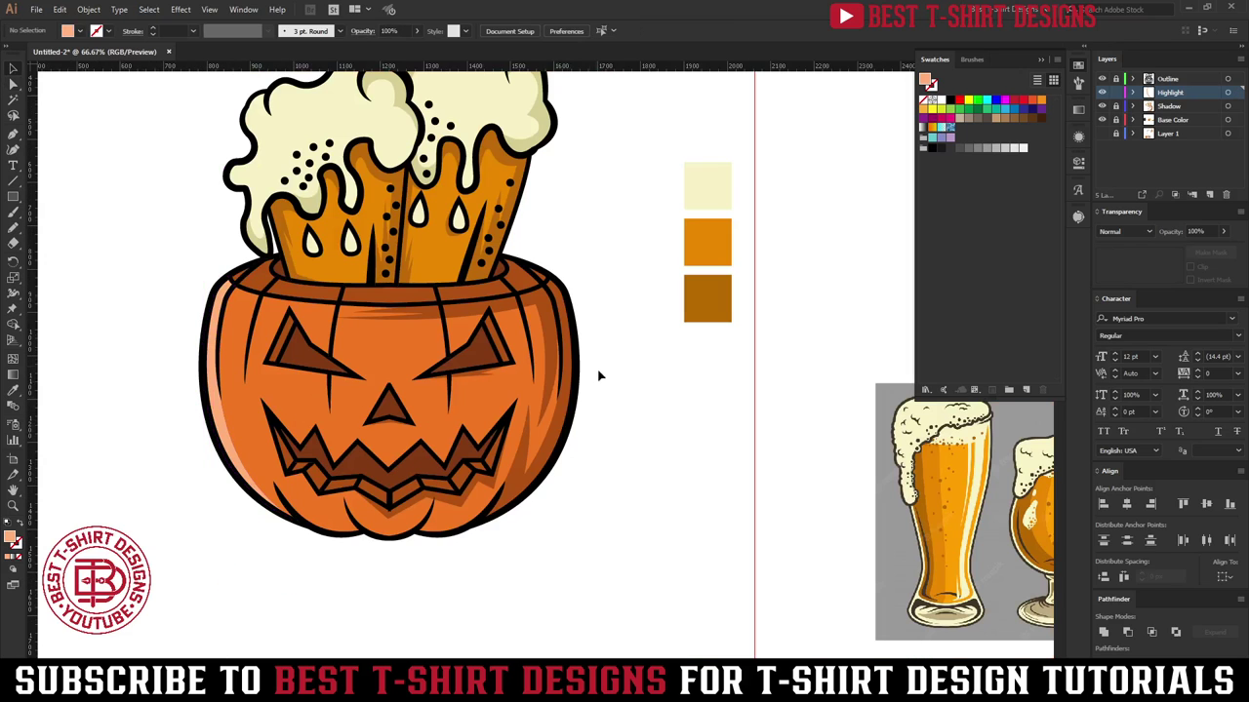
Step: Draw a thin V-shaped Pen highlight along the upper edge of the mouth's first notch at its left corner
{"action": "left_click_drag", "start_coordinate": [315, 493], "coordinate": [448, 508]}
{"action": "key", "text": "p"}
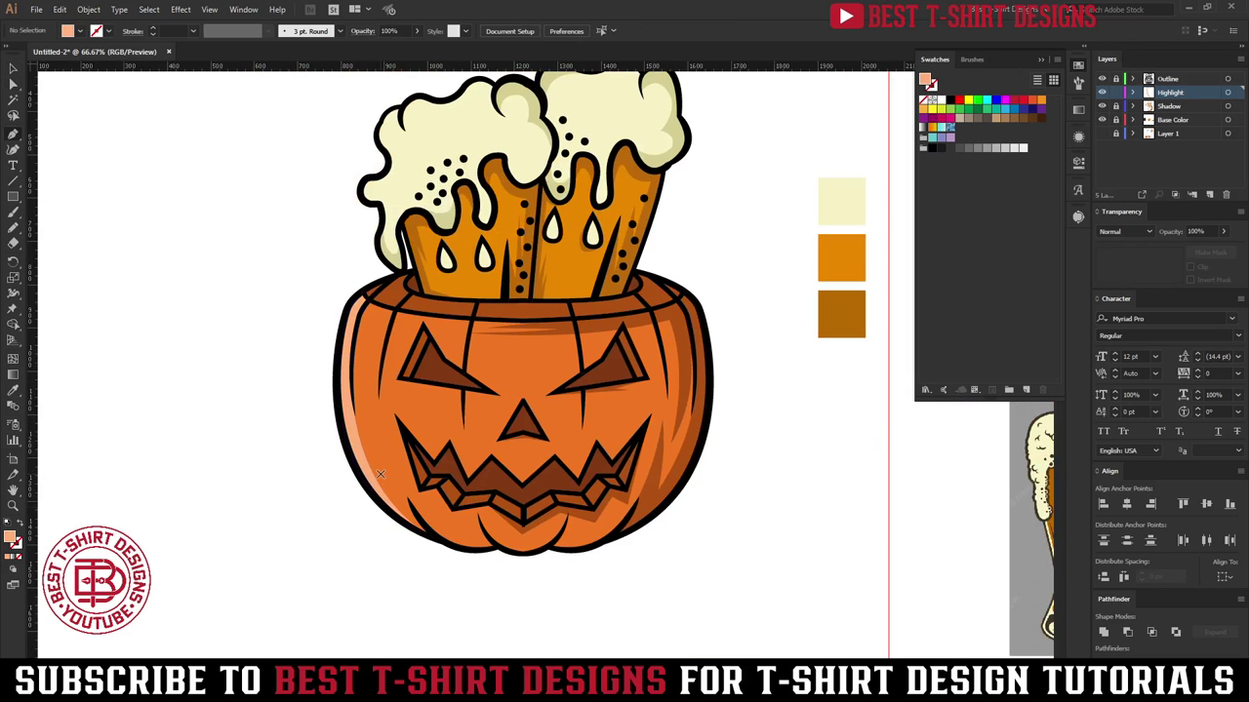
{"action": "scroll", "coordinate": [419, 400], "scroll_direction": "up", "scroll_amount": 2}
{"action": "scroll", "coordinate": [477, 369], "scroll_direction": "down", "scroll_amount": 1}
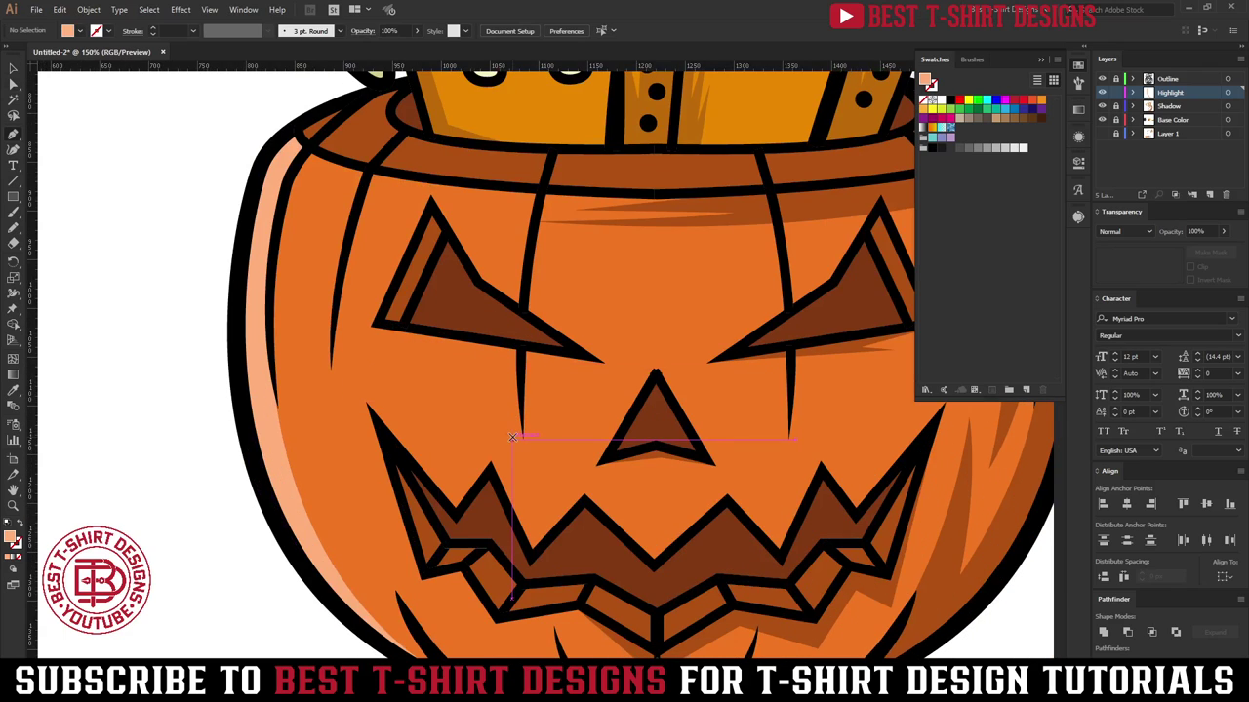
{"action": "left_click", "coordinate": [456, 490]}
{"action": "left_click", "coordinate": [493, 462]}
{"action": "left_click", "coordinate": [457, 510]}
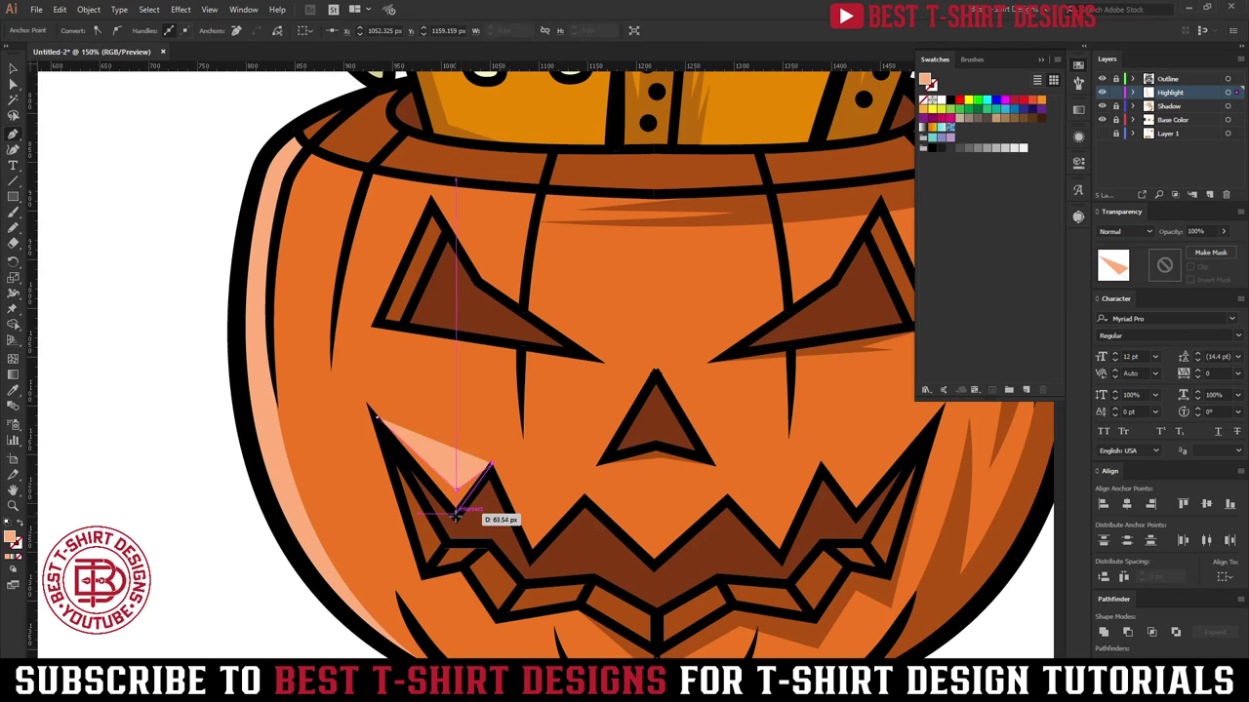
{"action": "left_click", "coordinate": [376, 418]}
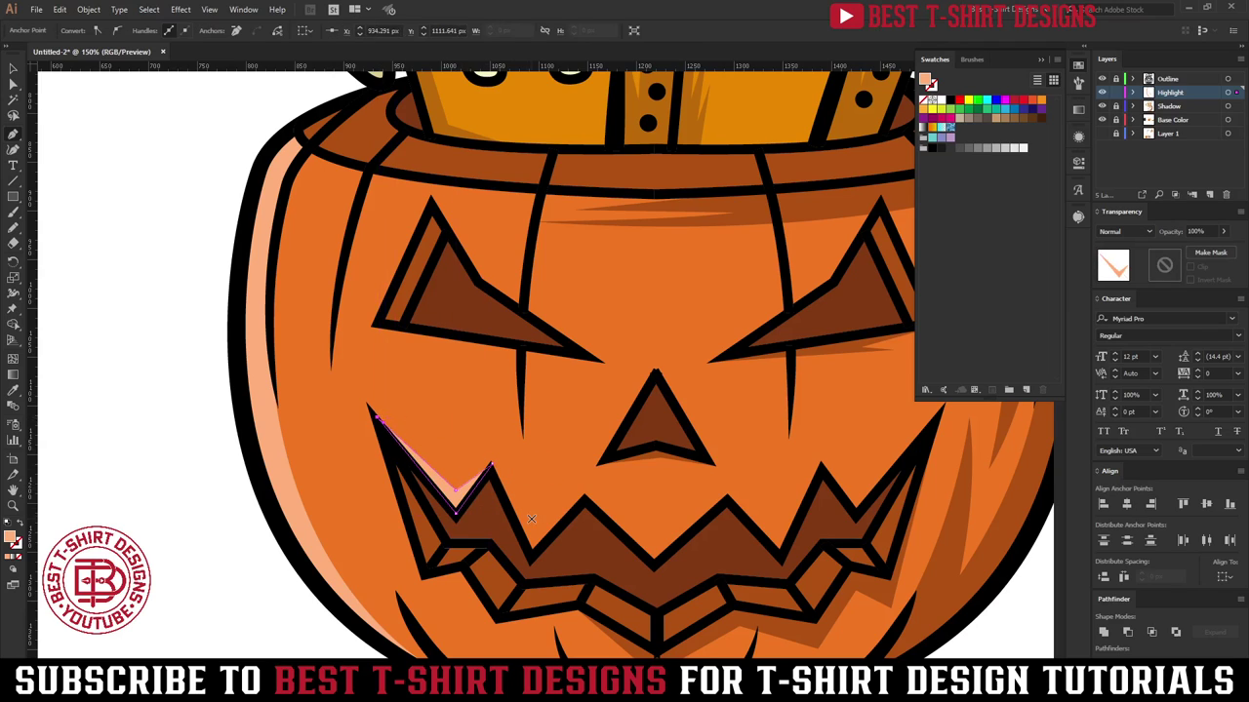
Step: Draw a second V-shaped highlight along the mouth's next upper notch toward the center and deselect it
{"action": "left_click", "coordinate": [496, 475]}
{"action": "left_click", "coordinate": [535, 534]}
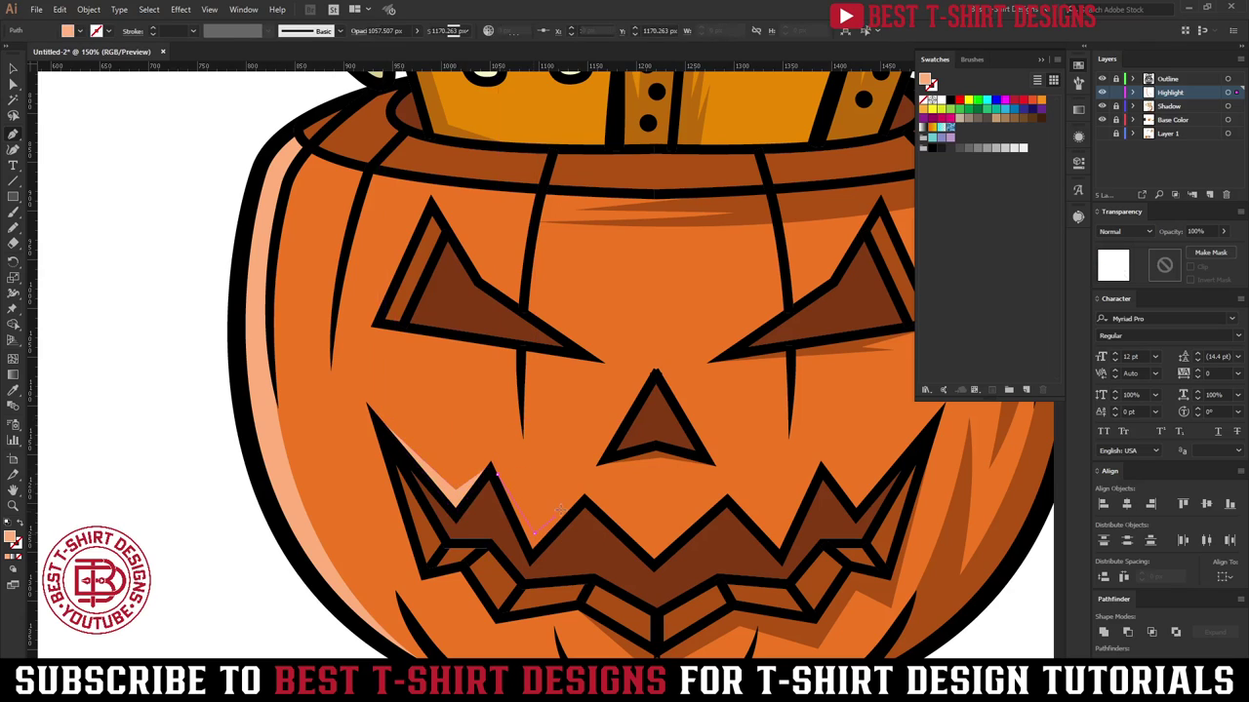
{"action": "left_click", "coordinate": [579, 501]}
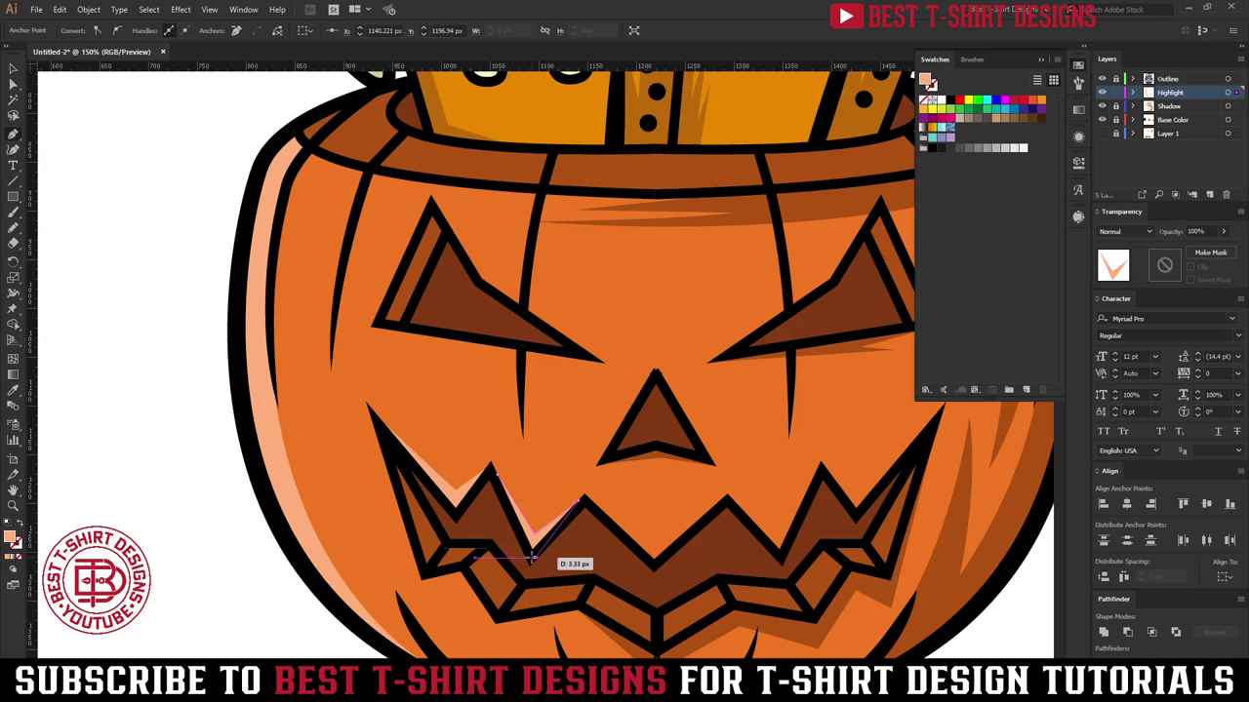
{"action": "left_click", "coordinate": [529, 557]}
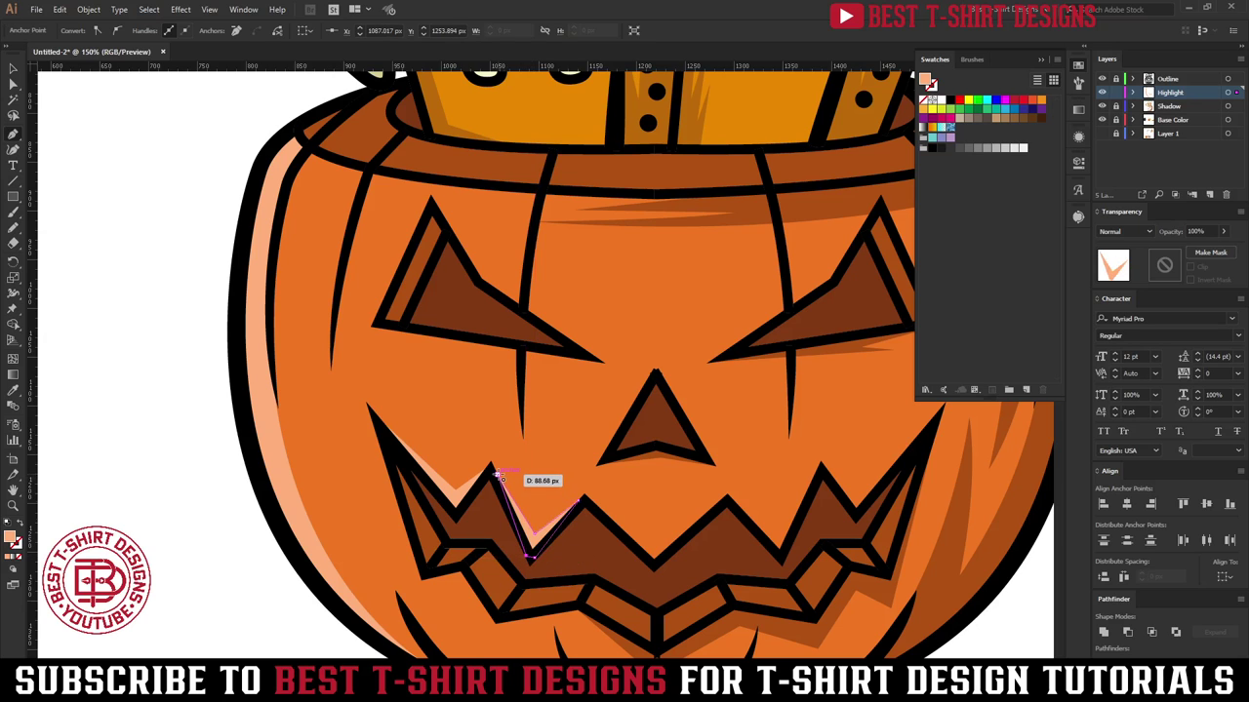
{"action": "scroll", "coordinate": [497, 477], "scroll_direction": "down", "scroll_amount": 2}
{"action": "scroll", "coordinate": [513, 398], "scroll_direction": "up", "scroll_amount": 1}
{"action": "scroll", "coordinate": [511, 398], "scroll_direction": "up", "scroll_amount": 1}
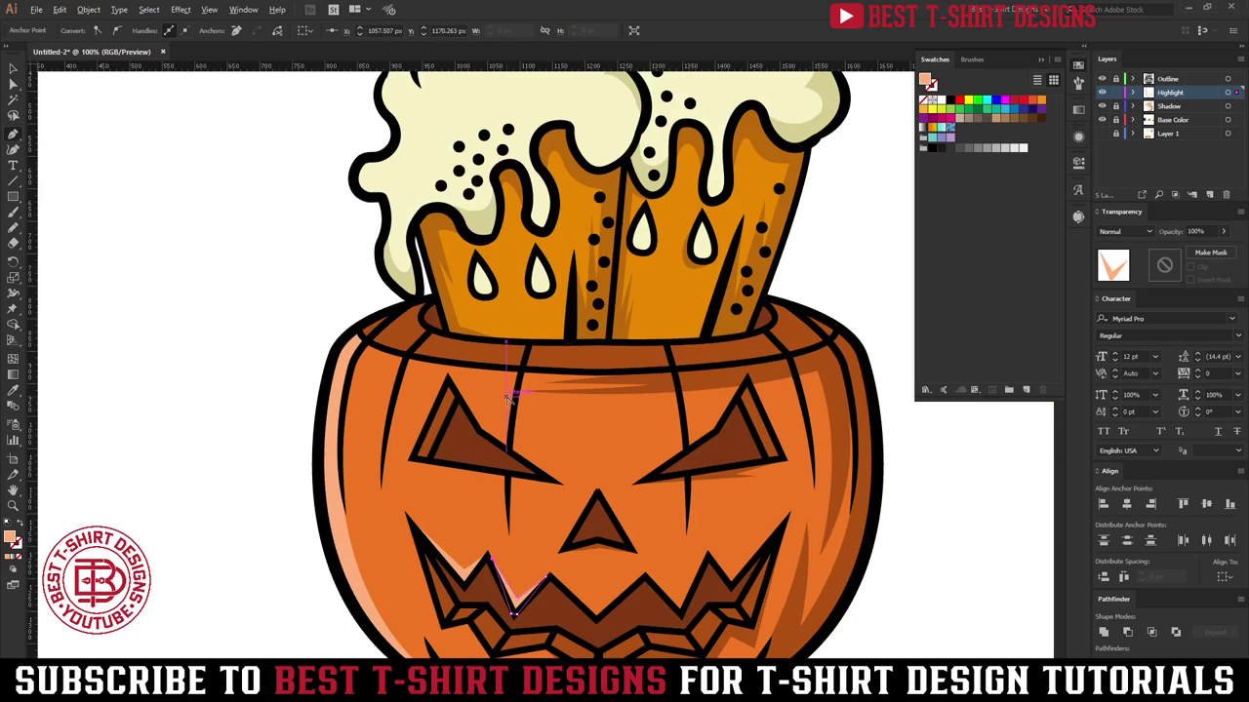
{"action": "scroll", "coordinate": [506, 397], "scroll_direction": "up", "scroll_amount": 2}
{"action": "scroll", "coordinate": [500, 361], "scroll_direction": "down", "scroll_amount": 3}
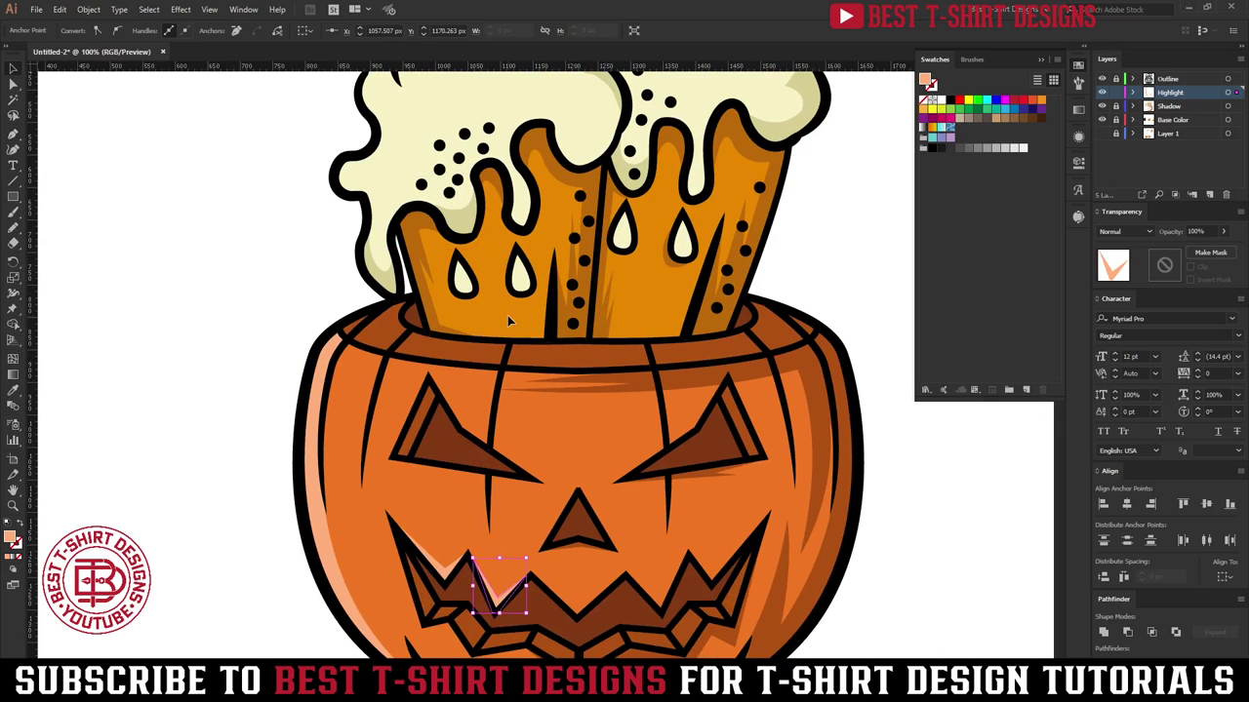
{"action": "left_click", "coordinate": [453, 296]}
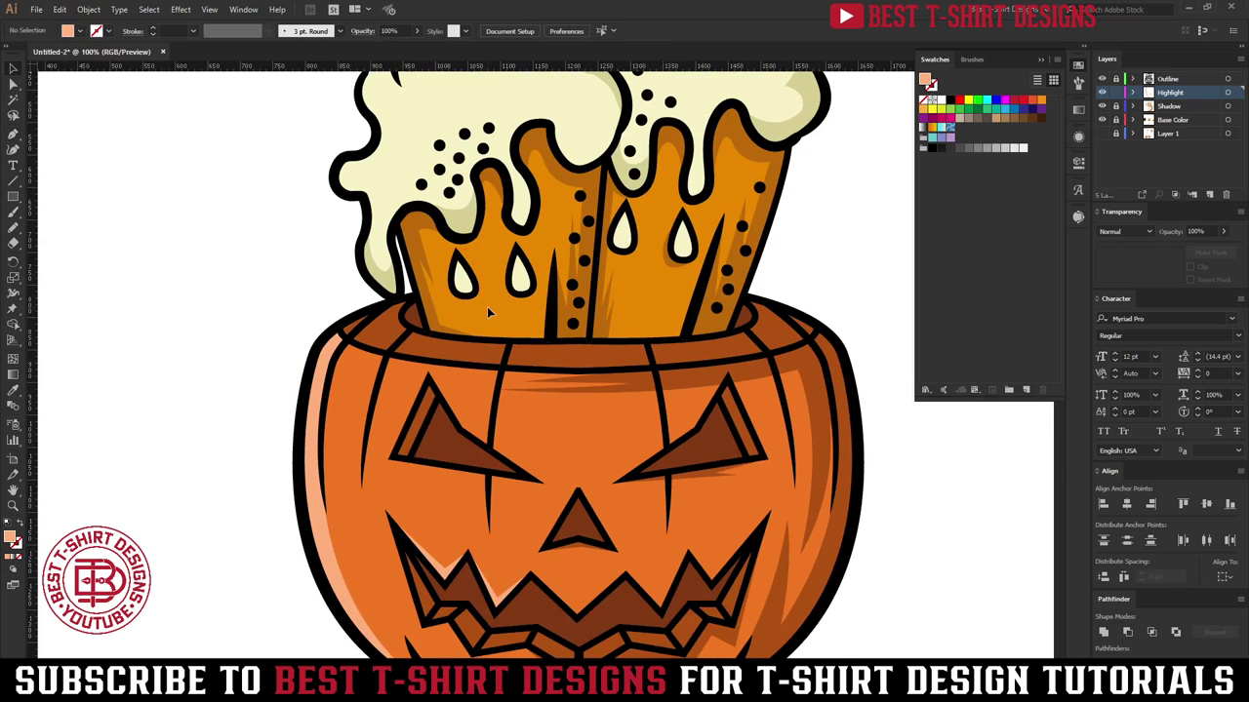
Step: Sample the beer's base orange from the left glass and set the fill to a lighter, brighter orange
{"action": "scroll", "coordinate": [488, 309], "scroll_direction": "up", "scroll_amount": 2}
{"action": "key", "text": "i"}
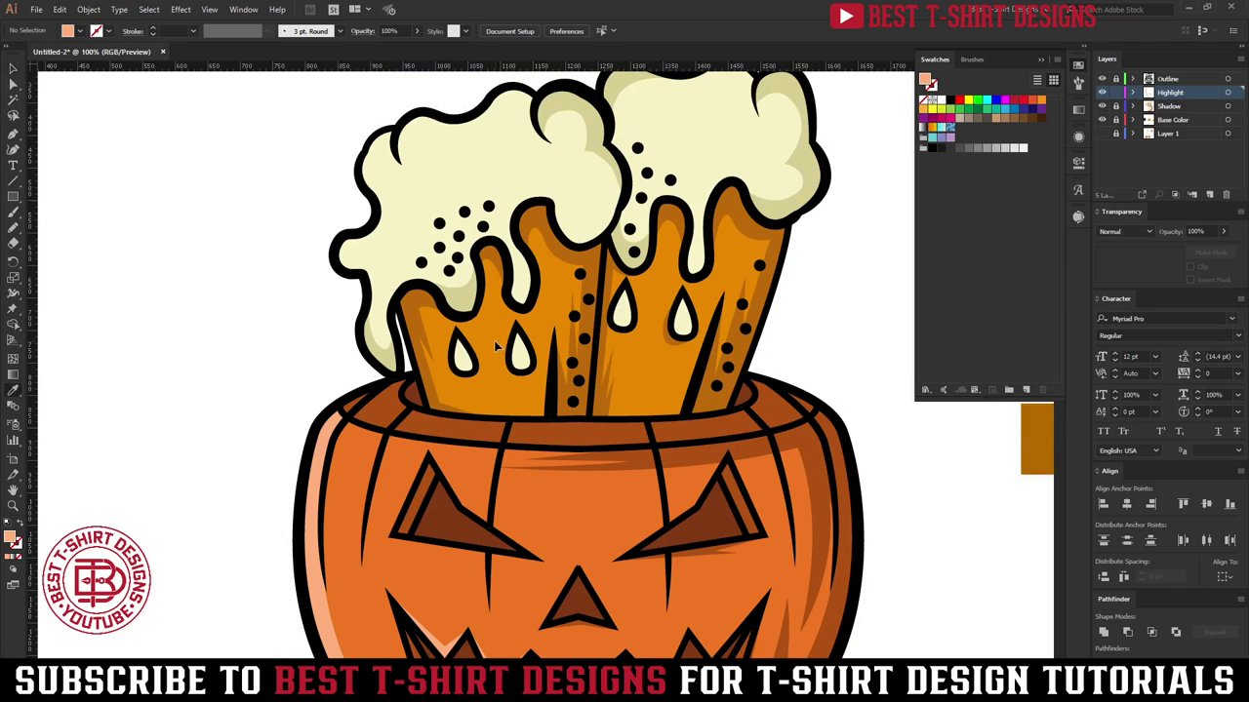
{"action": "left_click", "coordinate": [495, 340]}
{"action": "key", "text": "v"}
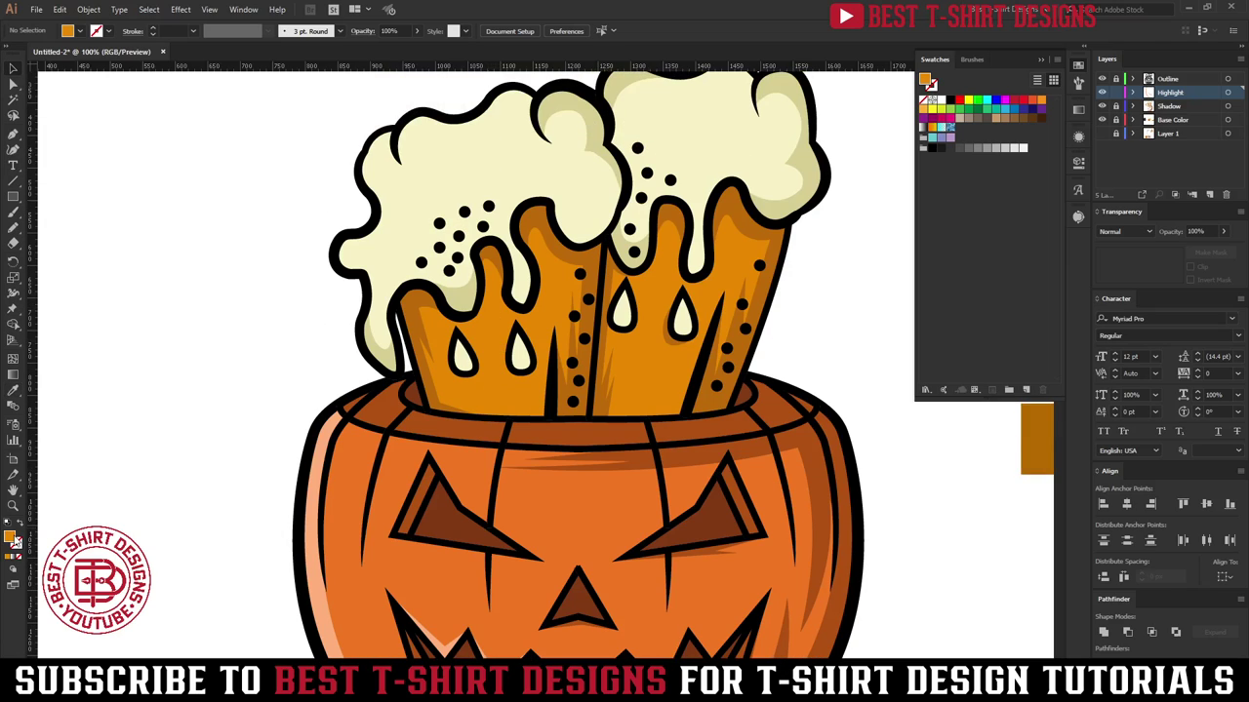
{"action": "left_click_drag", "start_coordinate": [149, 63], "coordinate": [138, 46]}
{"action": "left_click", "coordinate": [323, 50]}
Step: Draw a forked, pointed Pen highlight rising from the base of the left glass between its two drops, and deselect it
{"action": "key", "text": "p"}
{"action": "left_click", "coordinate": [481, 327]}
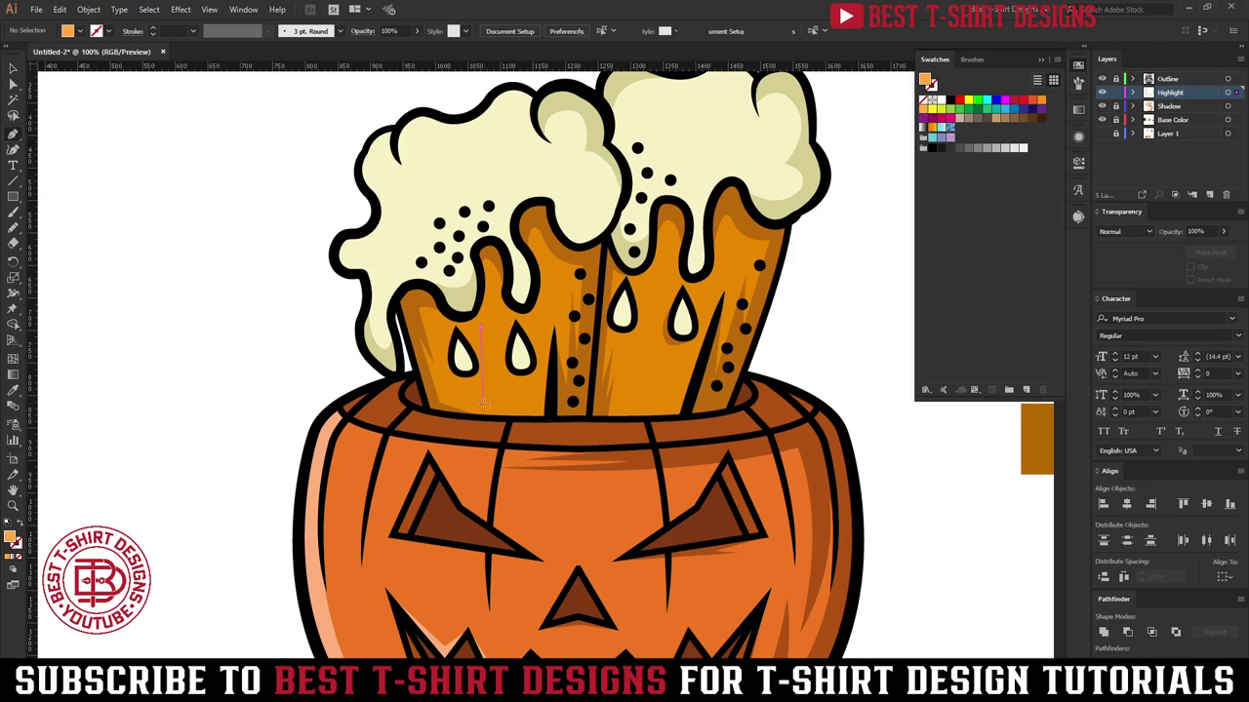
{"action": "left_click_drag", "start_coordinate": [485, 417], "coordinate": [506, 418]}
{"action": "left_click_drag", "start_coordinate": [494, 293], "coordinate": [483, 330]}
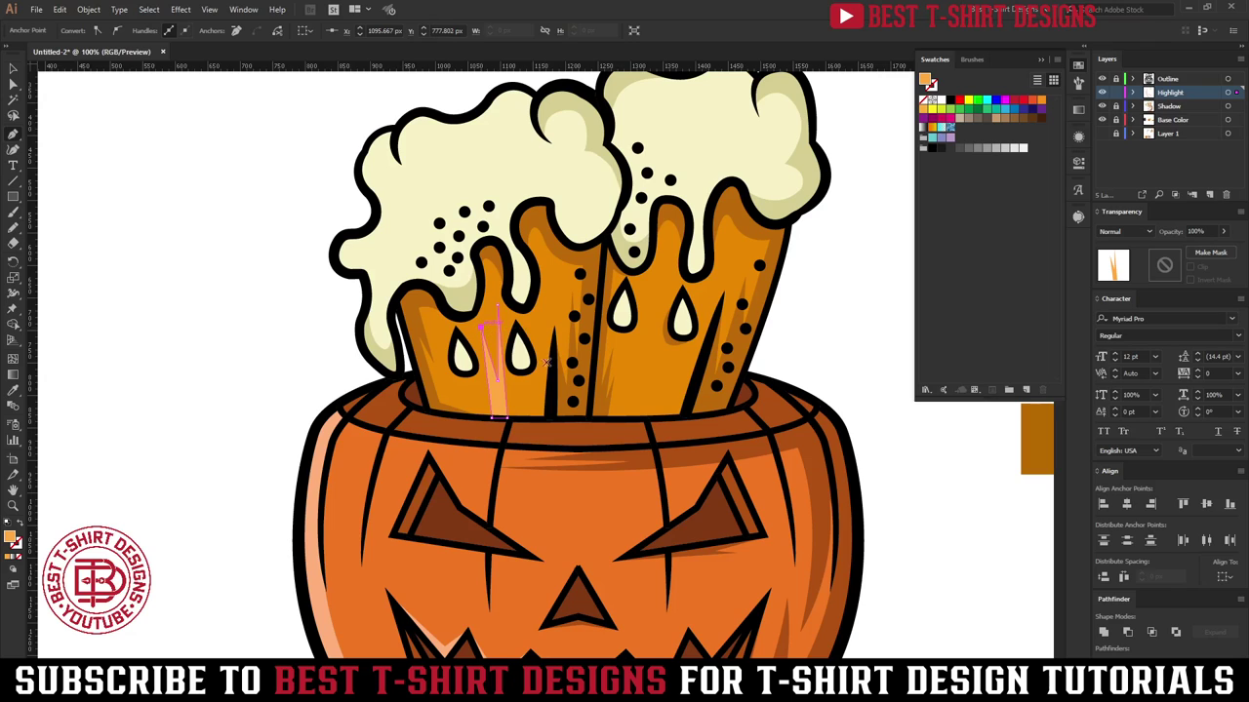
{"action": "key", "text": "ctrl"}
{"action": "left_click", "coordinate": [561, 325], "text": "ctrl"}
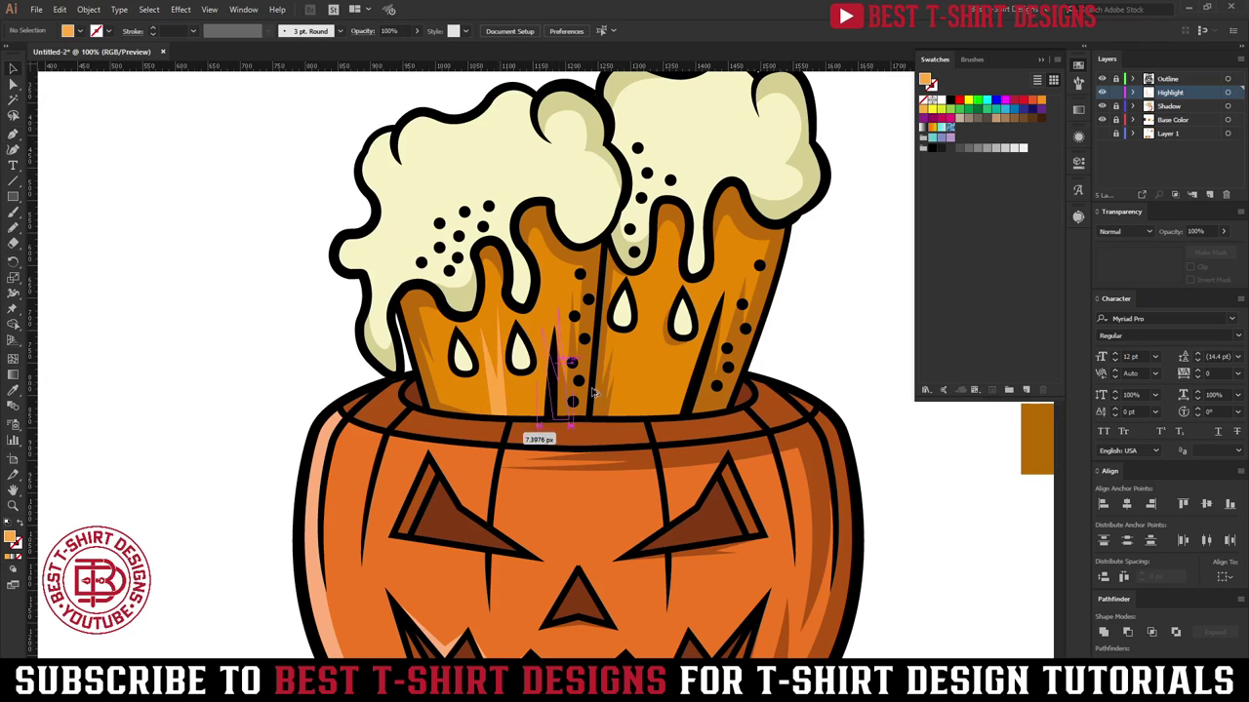
Step: Copy the left glass's forked highlight to the base of the right glass between its two drops, and deselect it
{"action": "left_click_drag", "start_coordinate": [652, 391], "coordinate": [650, 385]}
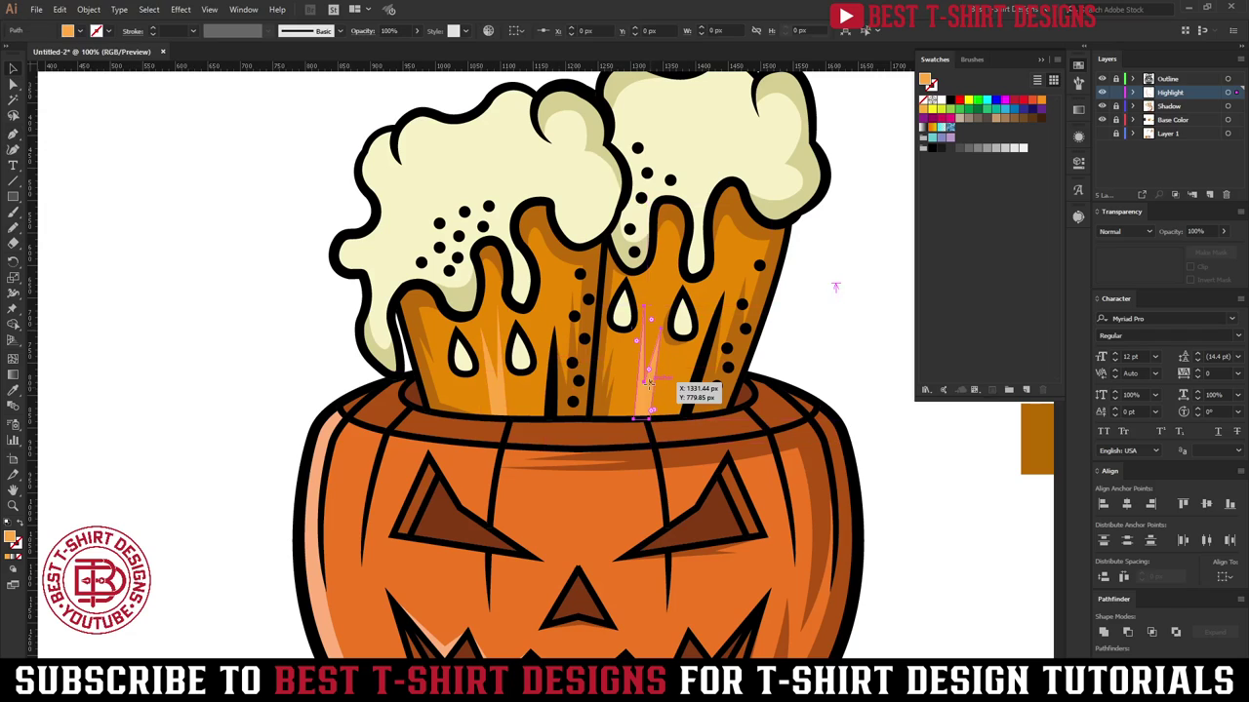
{"action": "key", "text": "o"}
{"action": "left_click", "coordinate": [115, 207]}
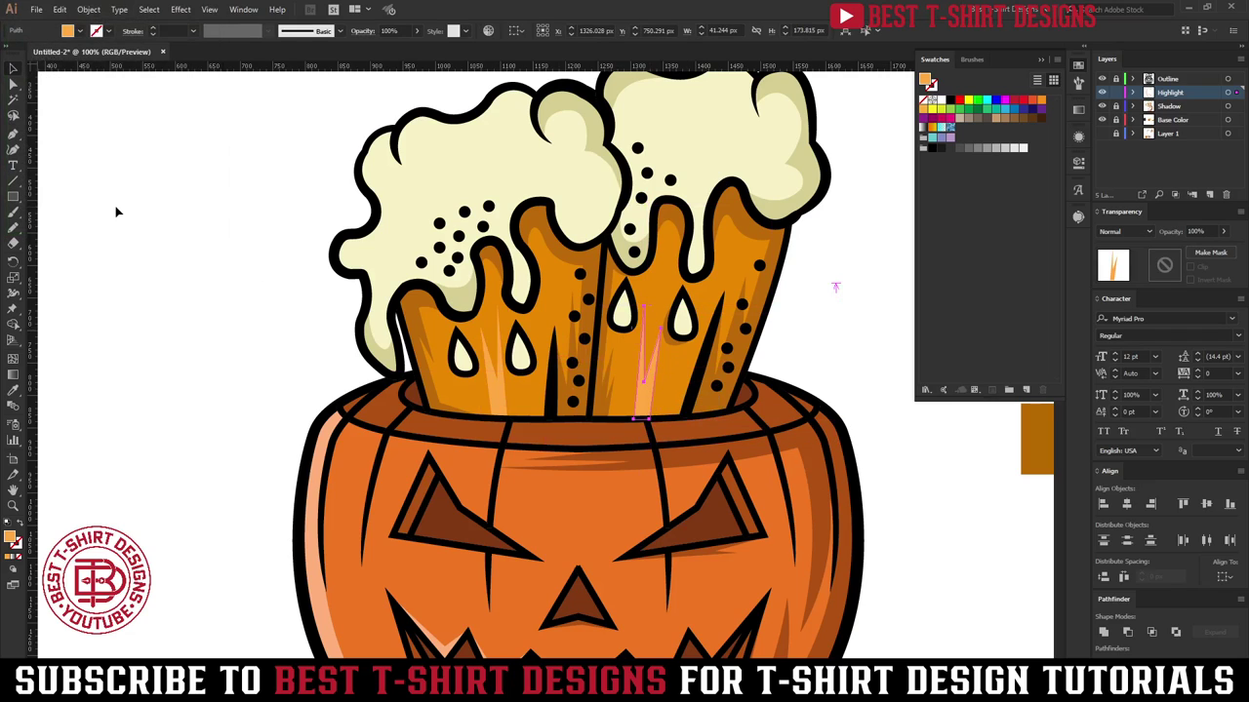
{"action": "left_click", "coordinate": [276, 273]}
{"action": "scroll", "coordinate": [277, 273], "scroll_direction": "down", "scroll_amount": 2}
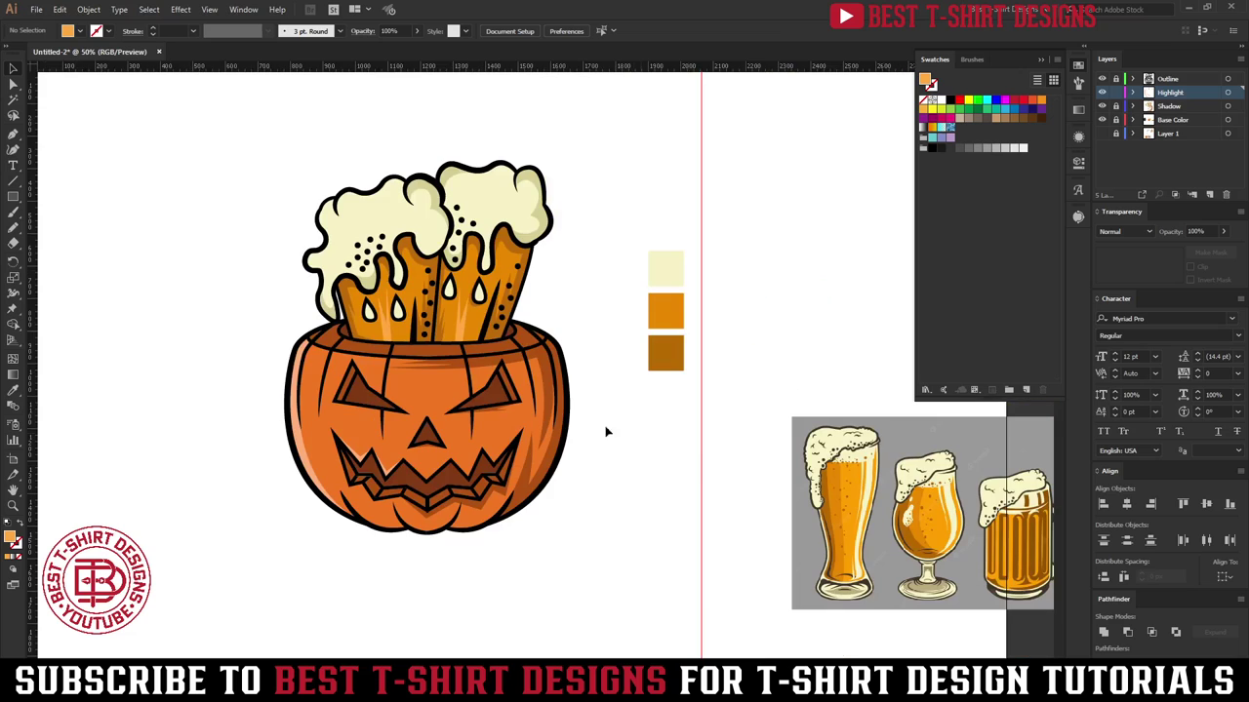
Step: Draw a tapering Pen highlight along the front edge of the pumpkin's rim in the side highlight's peach, from its left end, and deselect it
{"action": "scroll", "coordinate": [359, 335], "scroll_direction": "up", "scroll_amount": 2}
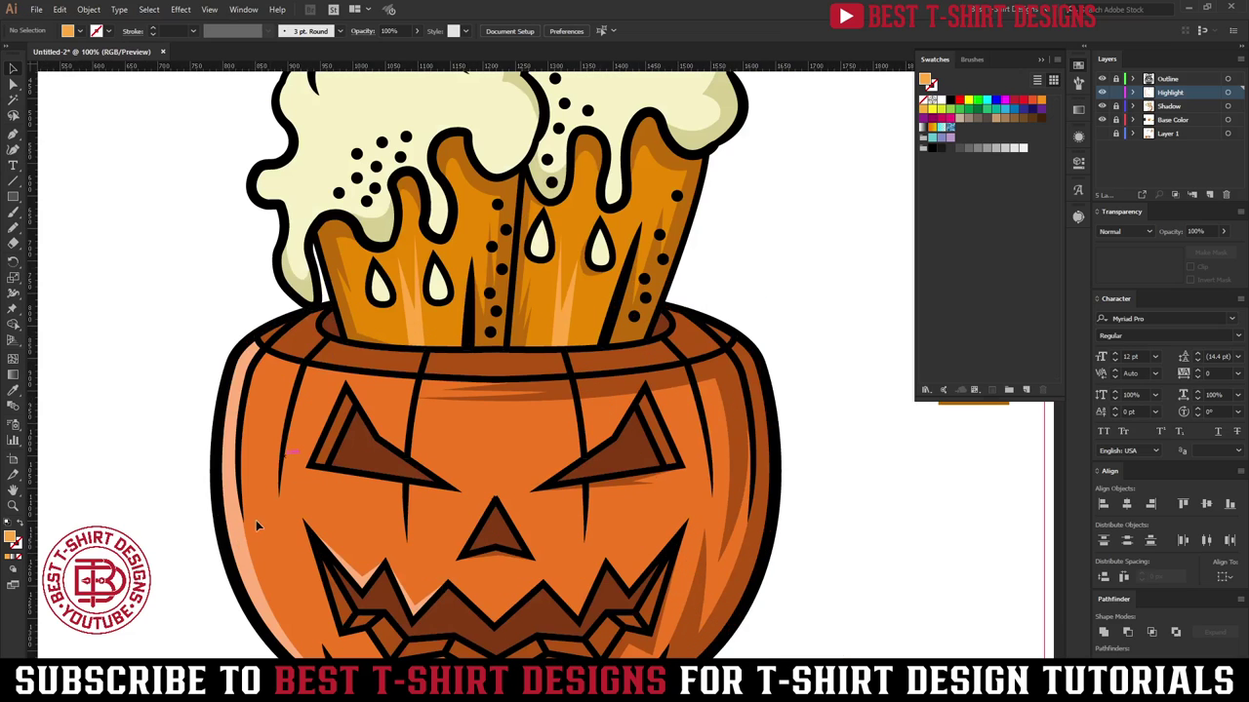
{"action": "left_click", "coordinate": [295, 552]}
{"action": "key", "text": "p"}
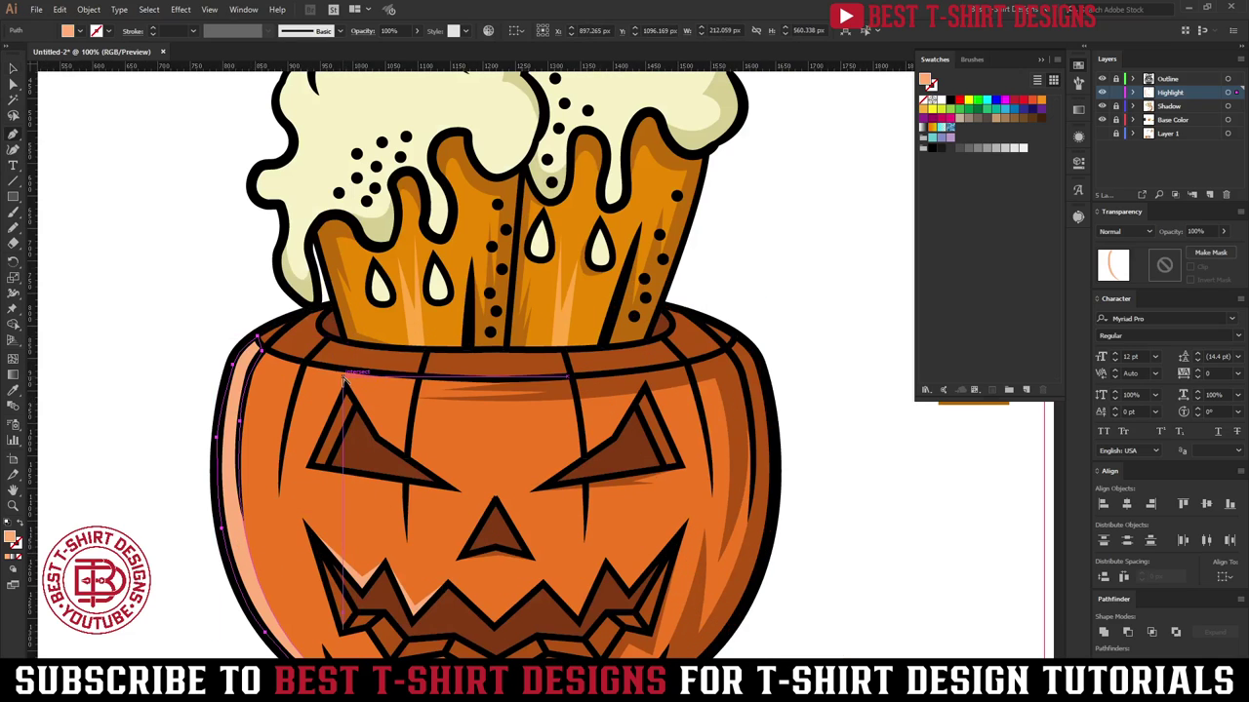
{"action": "scroll", "coordinate": [344, 380], "scroll_direction": "up", "scroll_amount": 1}
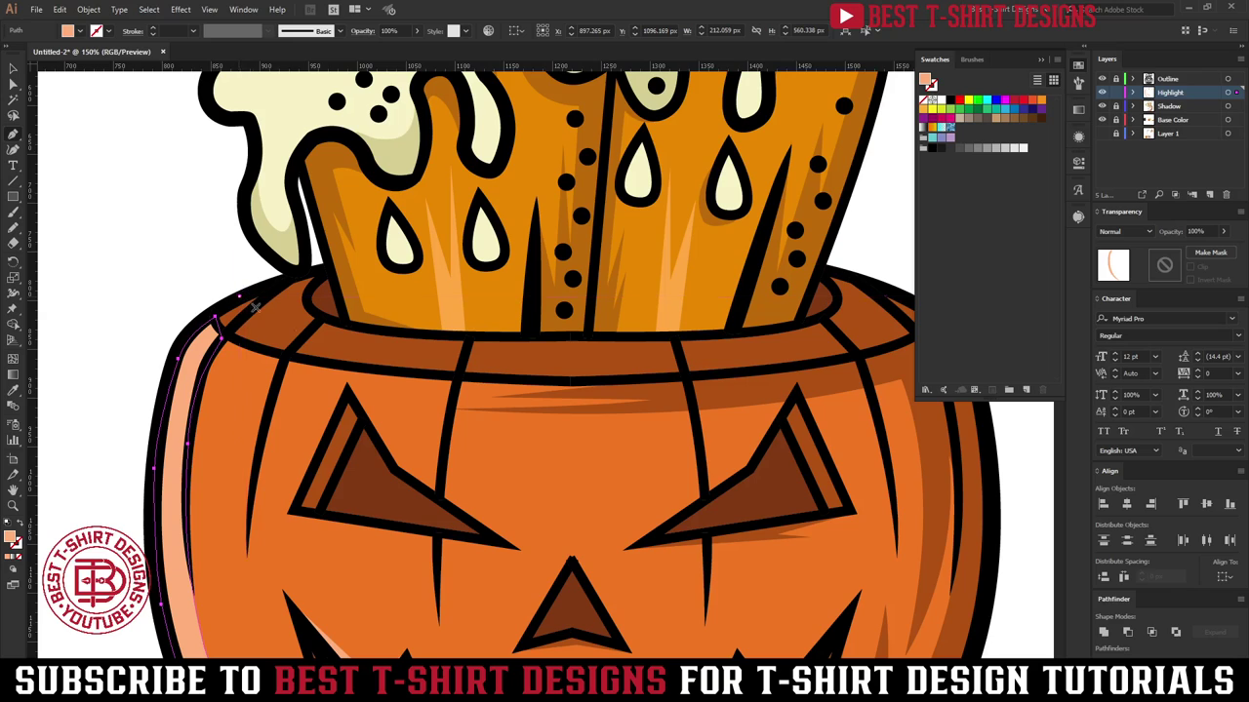
{"action": "left_click_drag", "start_coordinate": [684, 367], "coordinate": [820, 333]}
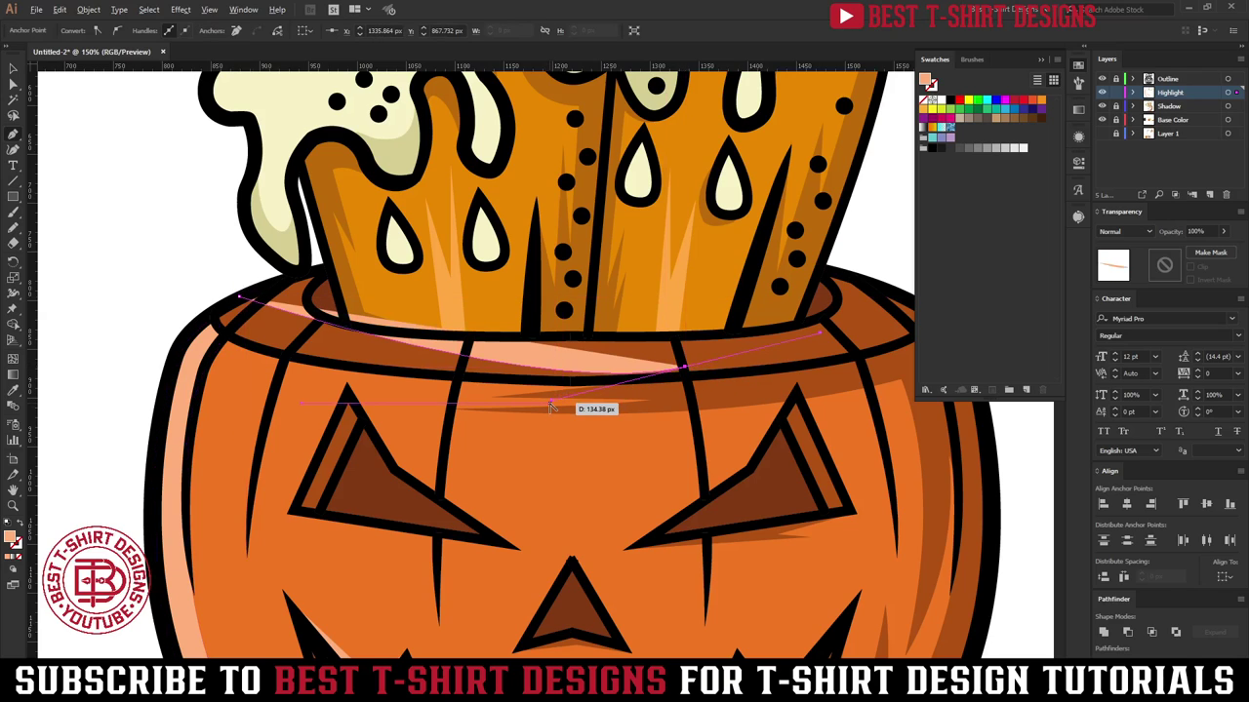
{"action": "left_click_drag", "start_coordinate": [550, 402], "coordinate": [209, 382]}
{"action": "left_click", "coordinate": [685, 368]}
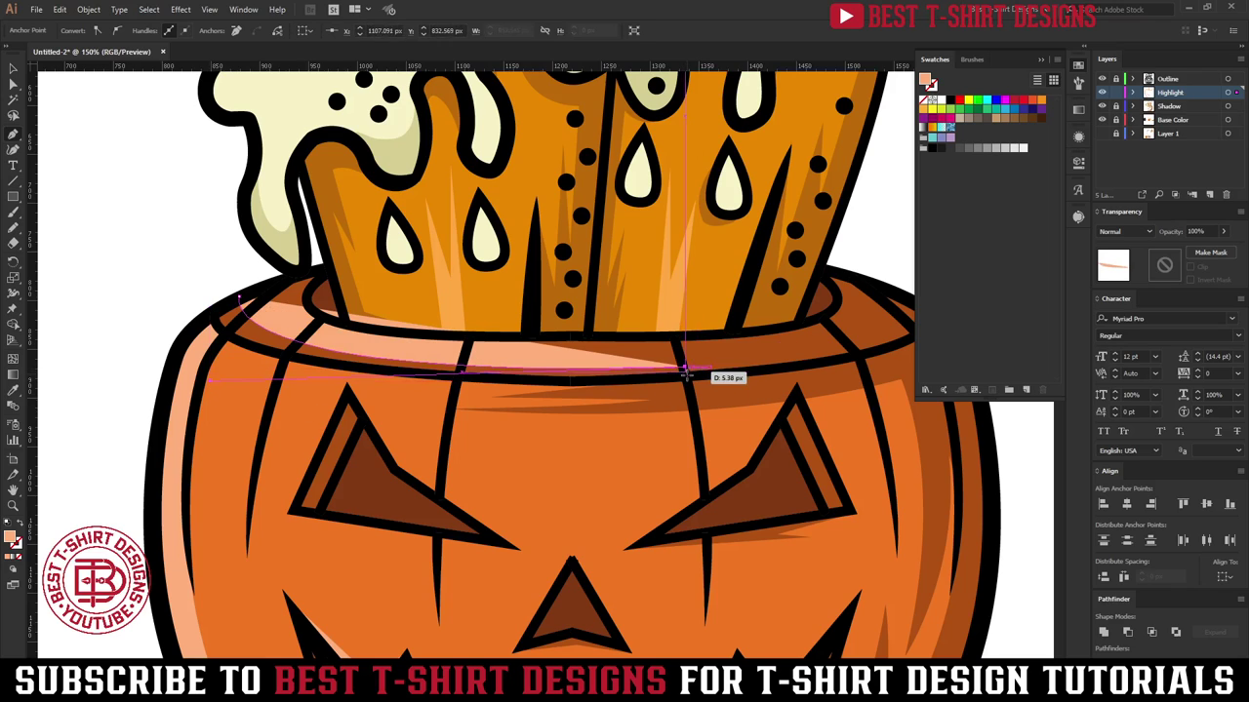
{"action": "left_click", "coordinate": [687, 376]}
{"action": "left_click_drag", "start_coordinate": [454, 377], "coordinate": [238, 345]}
{"action": "left_click", "coordinate": [209, 317]}
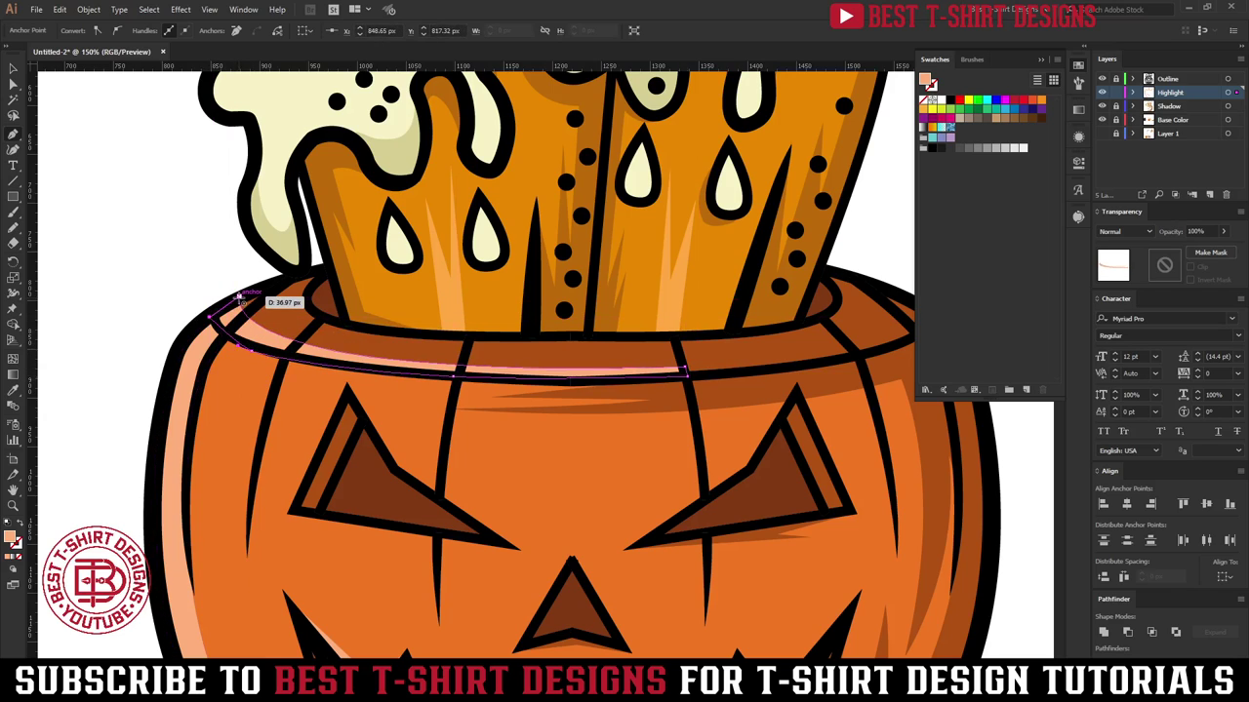
{"action": "left_click", "coordinate": [239, 296]}
{"action": "key", "text": "v"}
{"action": "left_click", "coordinate": [190, 260]}
Step: Add a new layer and move it to the bottom of the layer stack, below Layer 1
{"action": "scroll", "coordinate": [571, 413], "scroll_direction": "down", "scroll_amount": 3}
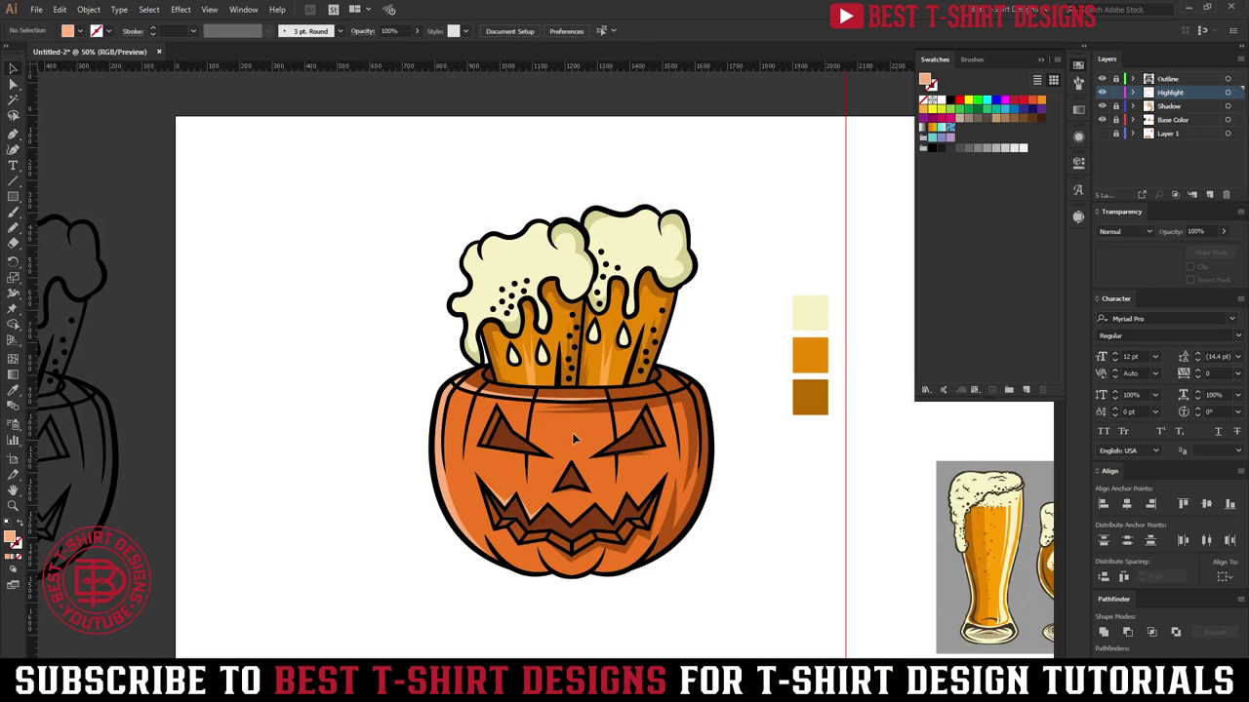
{"action": "left_click_drag", "start_coordinate": [626, 486], "coordinate": [598, 454]}
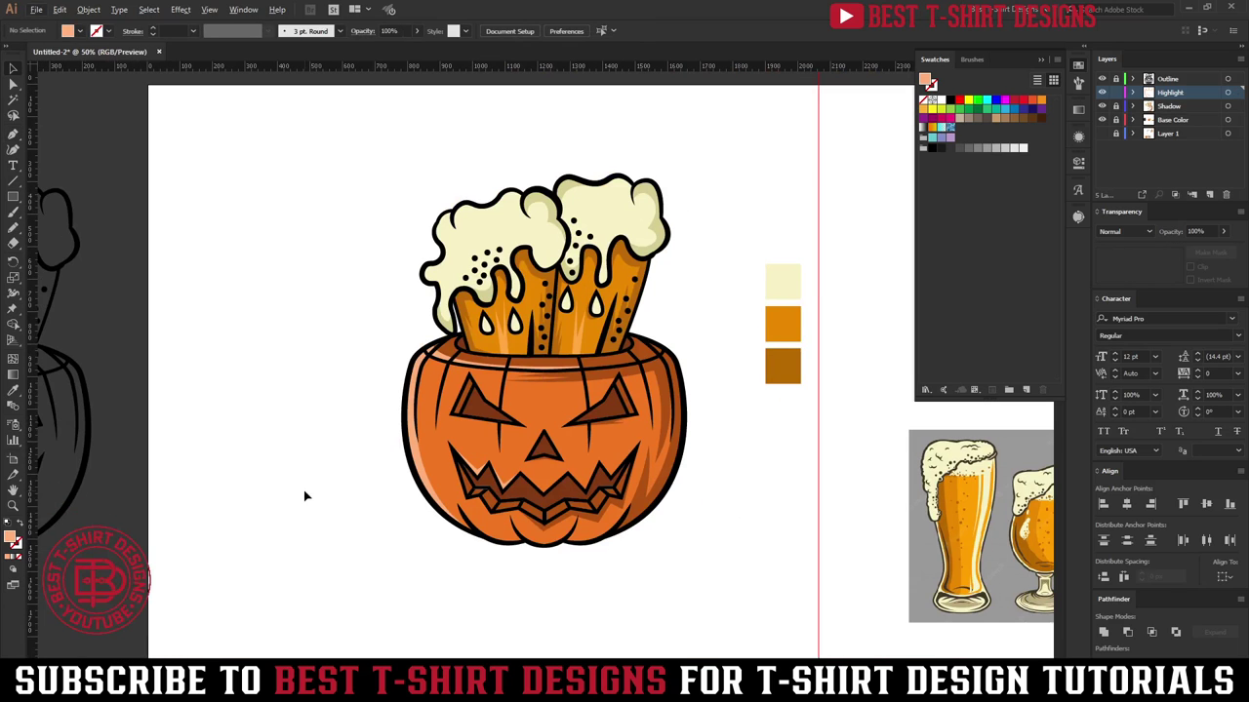
{"action": "scroll", "coordinate": [605, 492], "scroll_direction": "up", "scroll_amount": 1}
{"action": "scroll", "coordinate": [476, 464], "scroll_direction": "down", "scroll_amount": 1}
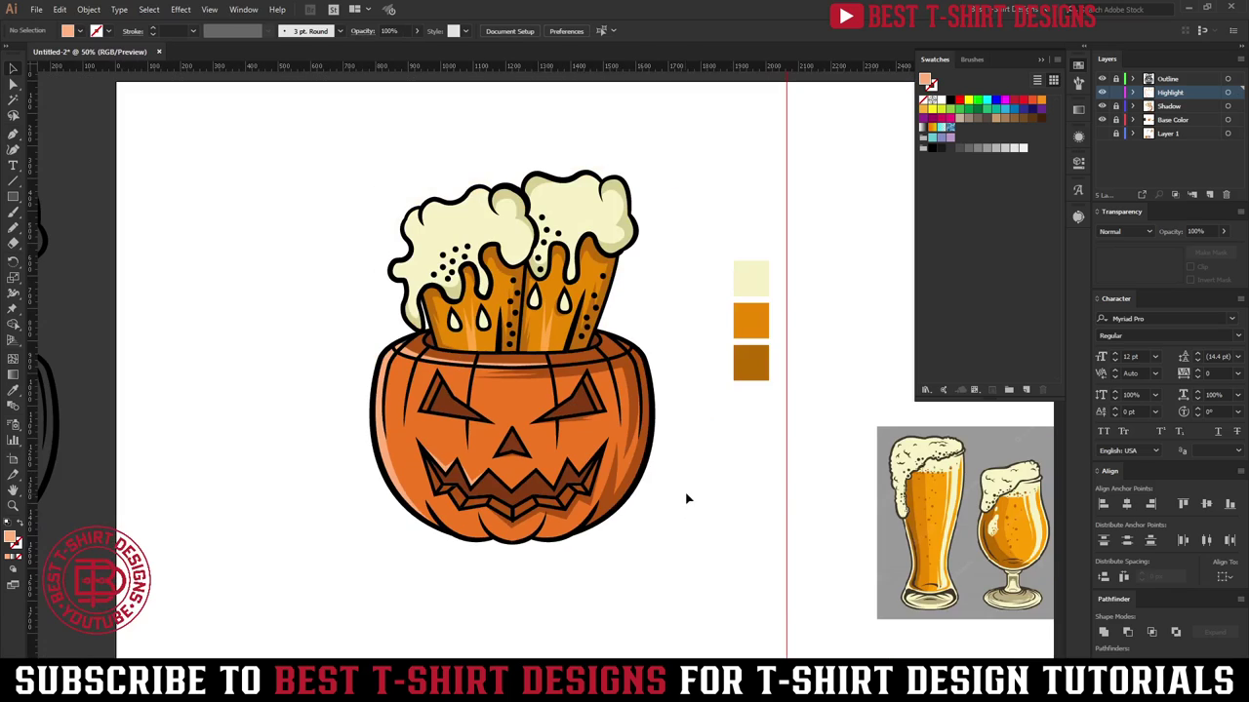
{"action": "left_click", "coordinate": [1164, 135]}
{"action": "left_click", "coordinate": [1210, 194]}
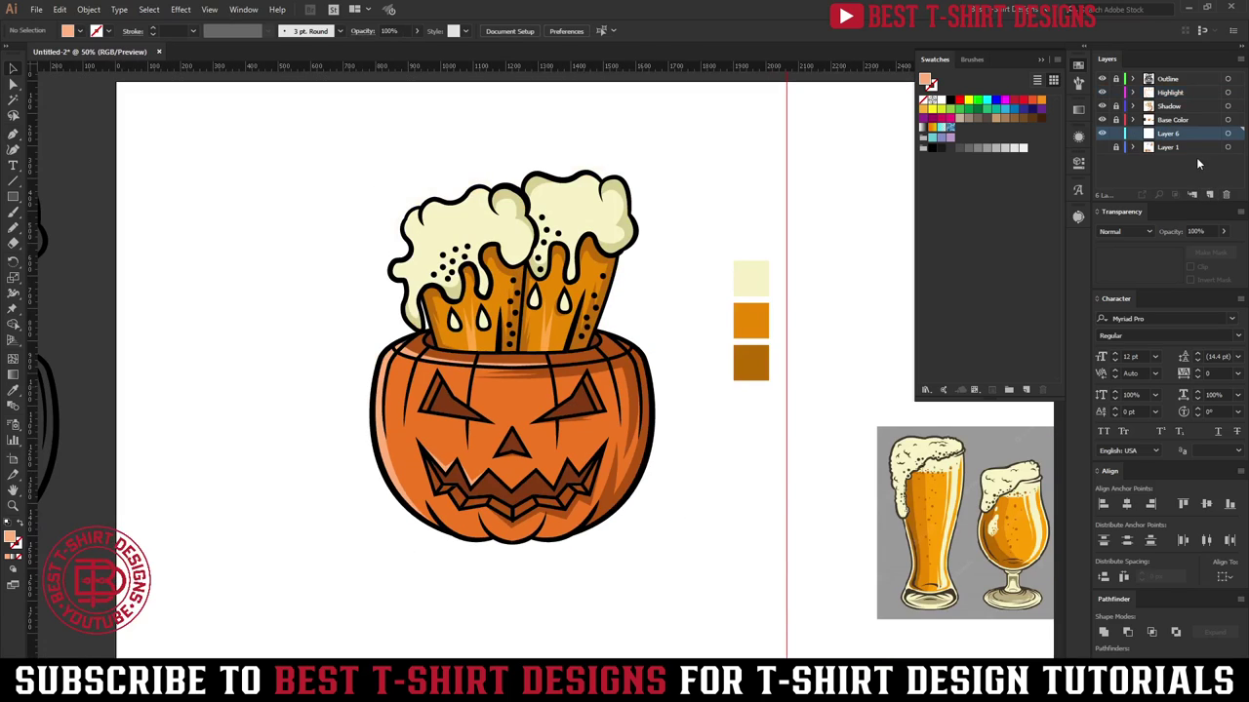
{"action": "left_click_drag", "start_coordinate": [1184, 137], "coordinate": [1185, 157]}
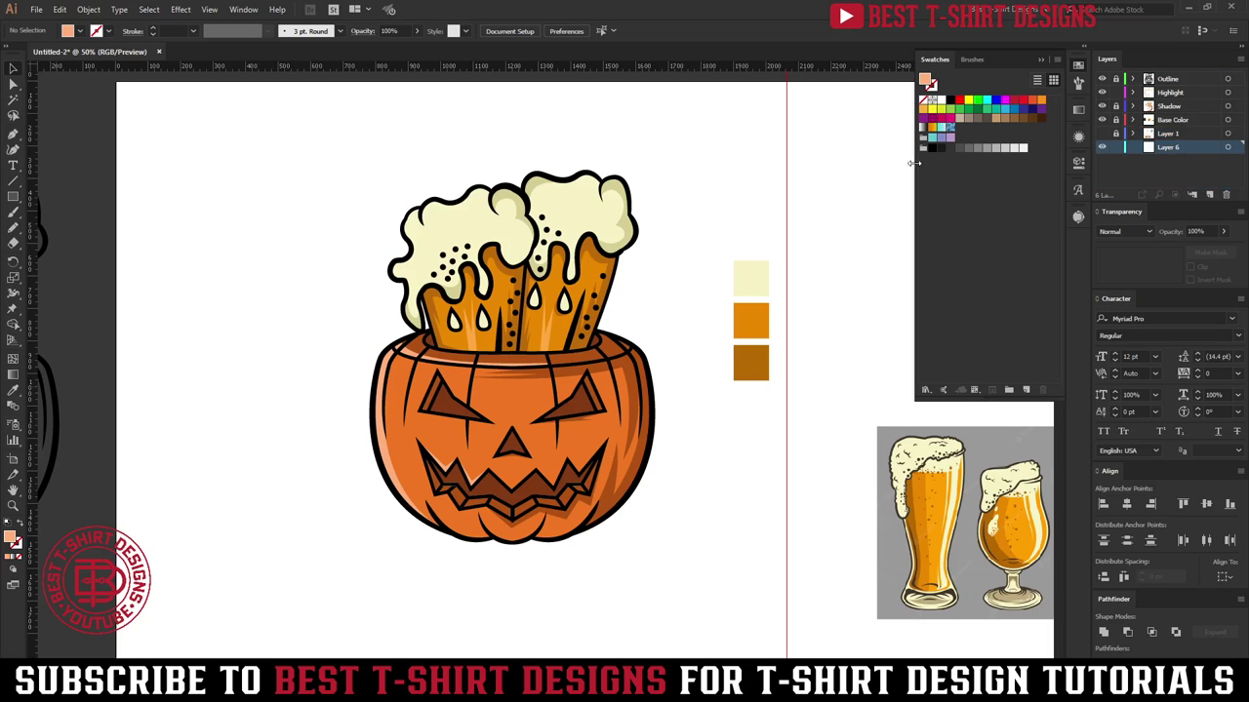
Step: Draw a black rectangle about 1234 by 1492 px behind the illustration, shift it slightly to center it on the artwork, and deselect it
{"action": "left_click", "coordinate": [949, 100]}
{"action": "key", "text": "m"}
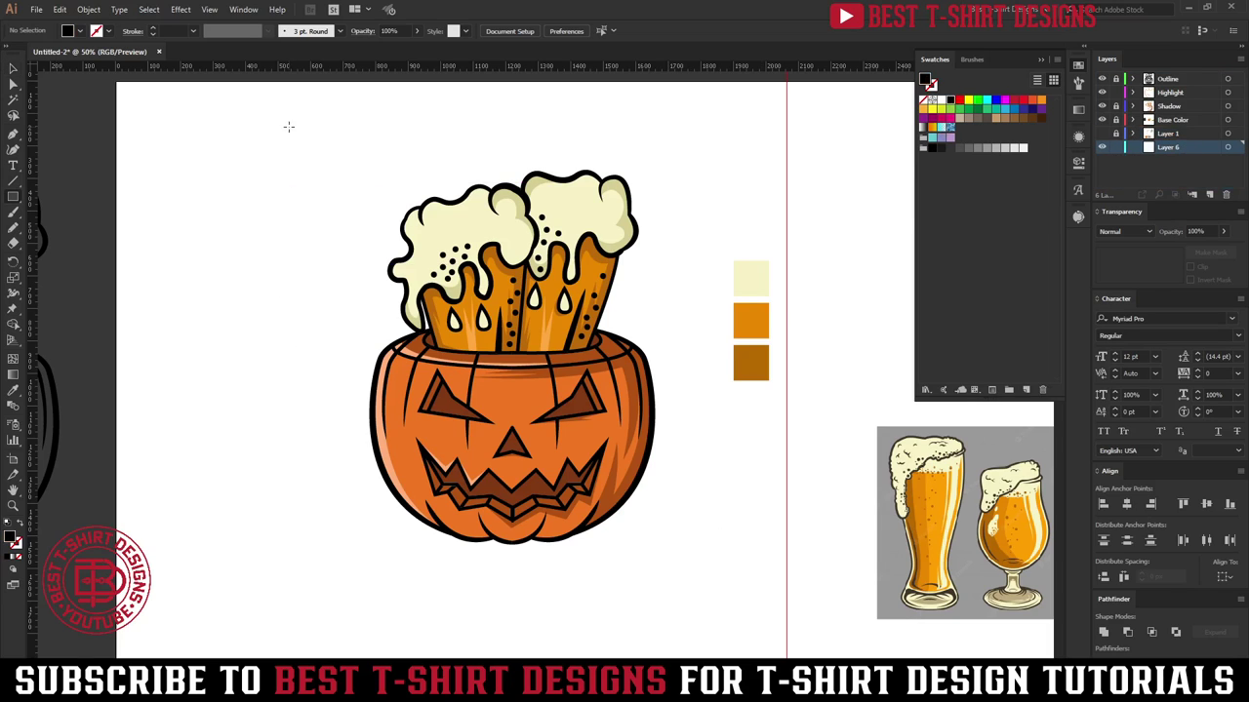
{"action": "left_click_drag", "start_coordinate": [289, 127], "coordinate": [690, 611]}
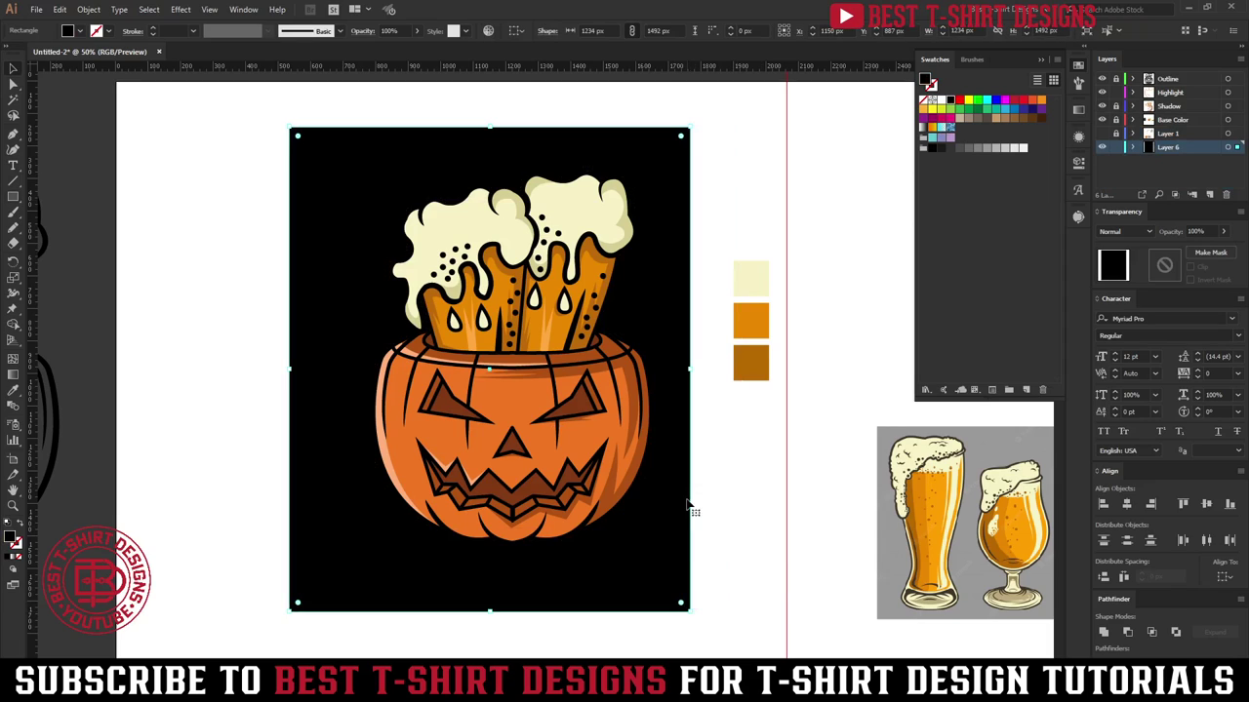
{"action": "left_click_drag", "start_coordinate": [689, 500], "coordinate": [703, 494]}
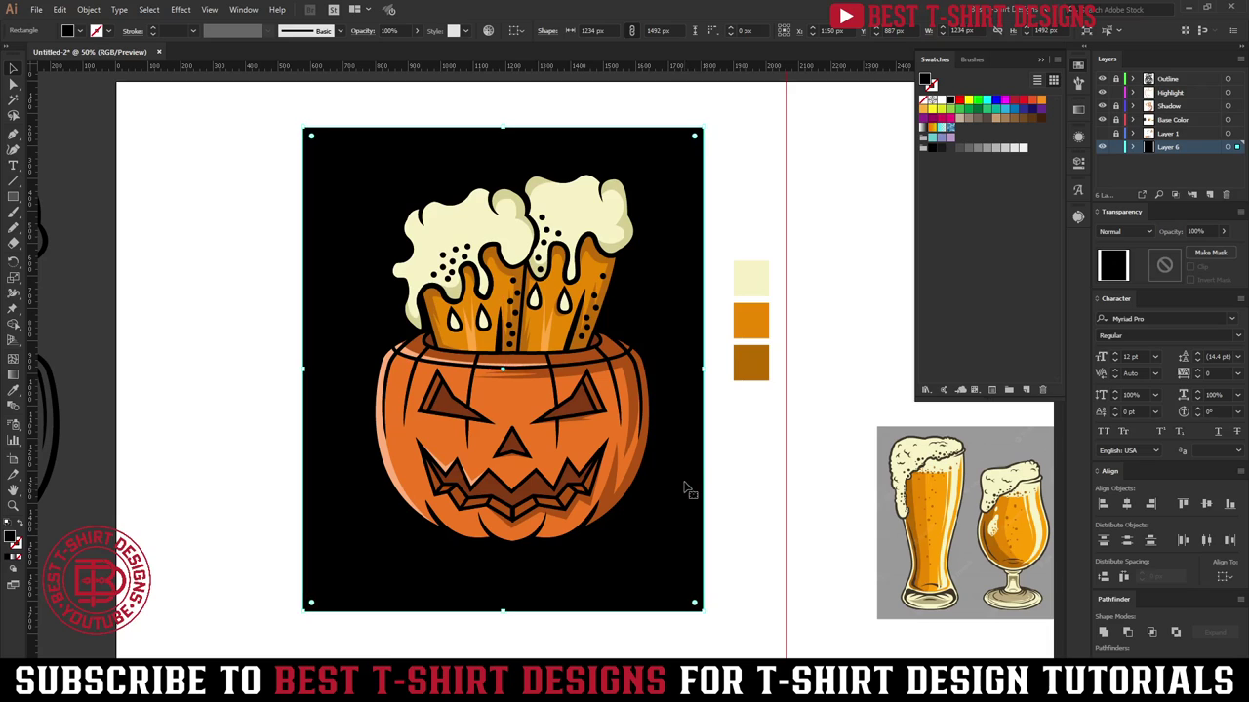
{"action": "left_click", "coordinate": [718, 444]}
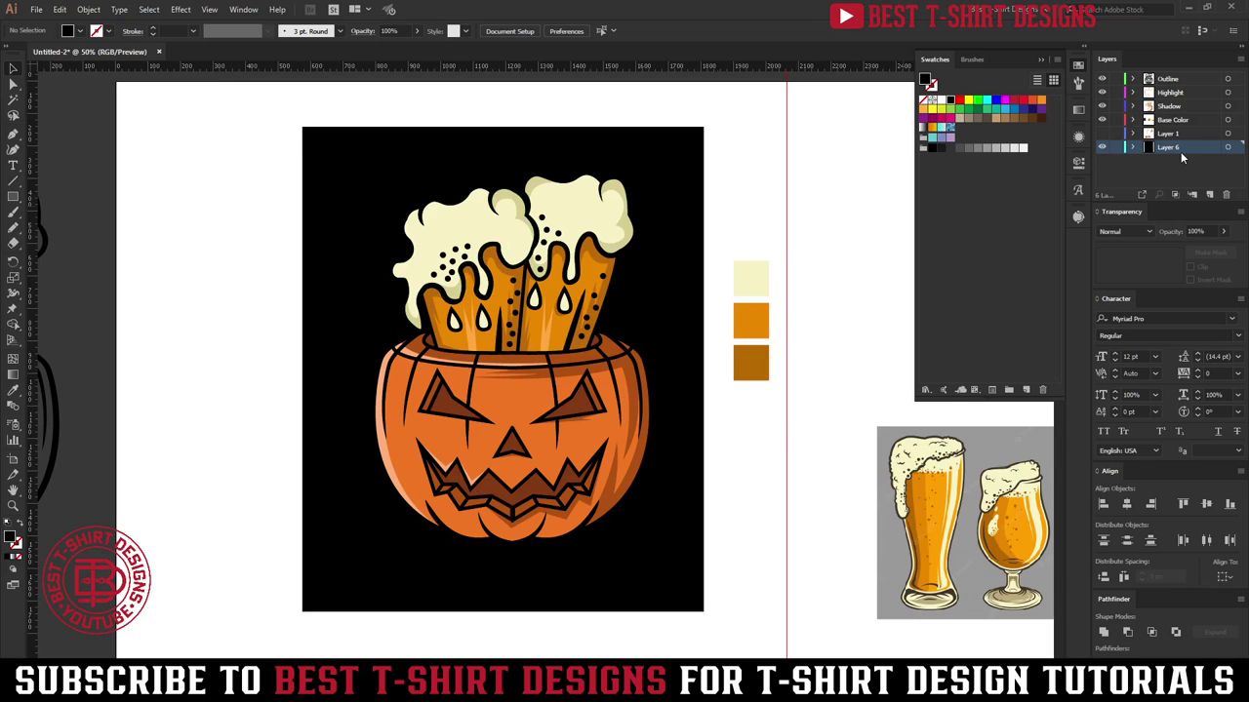
Step: Select all artwork on the Shadow layer and switch the selection to all artwork on the Highlight layer
{"action": "left_click", "coordinate": [1228, 106]}
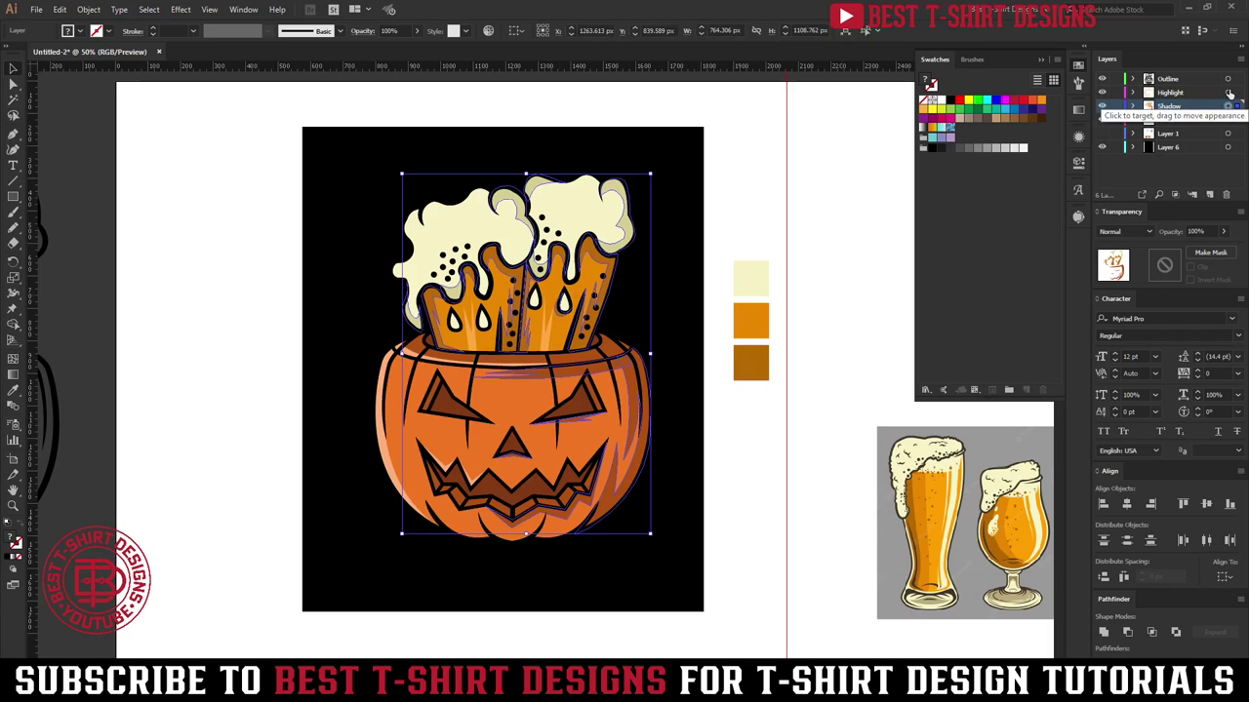
{"action": "left_click", "coordinate": [1229, 92]}
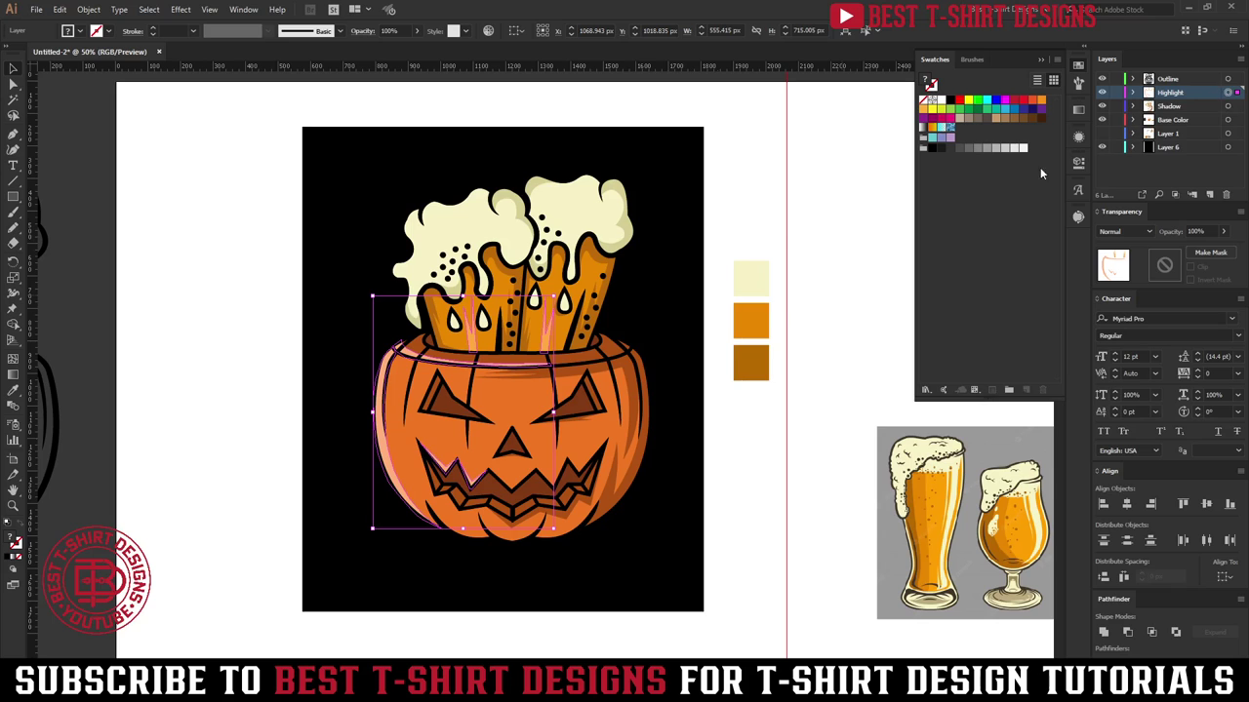